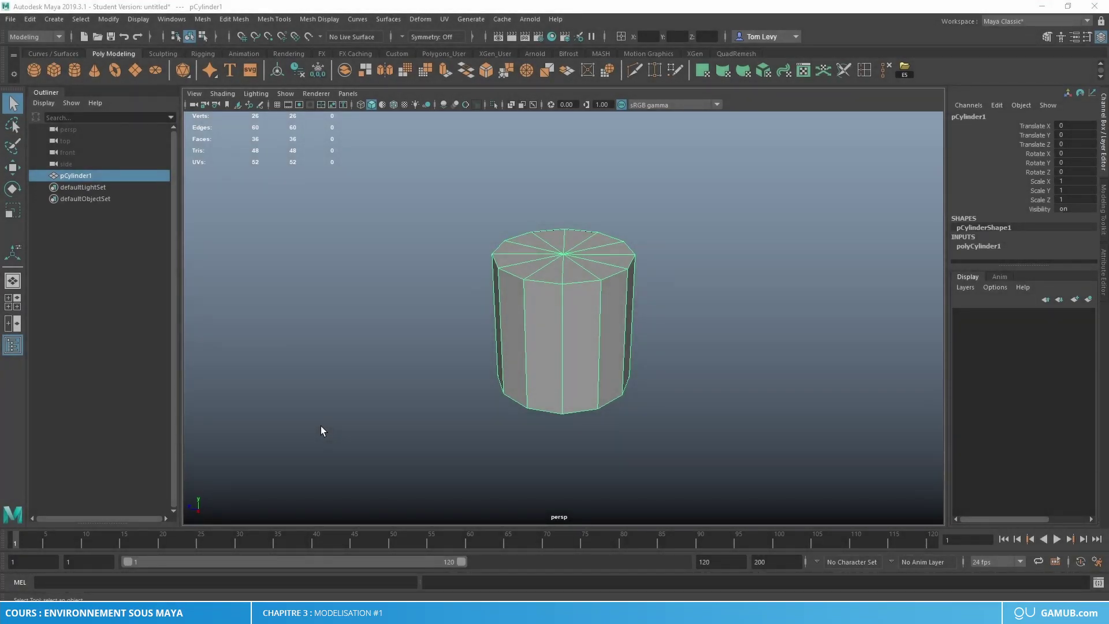
# Switch to Notepad and review the list of pipes and other objects to model in Objets.txt.
pyautogui.hotkey('alt', 'Tab')
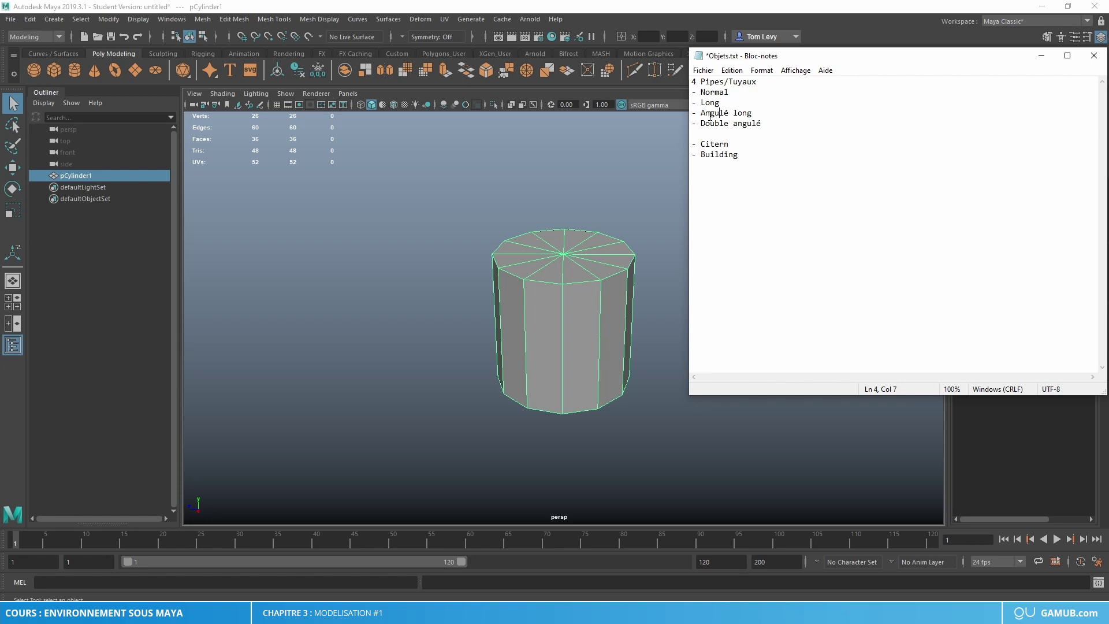
pyautogui.doubleClick(747, 142)
pyautogui.click(705, 146)
pyautogui.click(1041, 55)
# Delete the existing cylinder from the scene.
pyautogui.moveTo(571, 294); pyautogui.dragTo(675, 244, button='right')
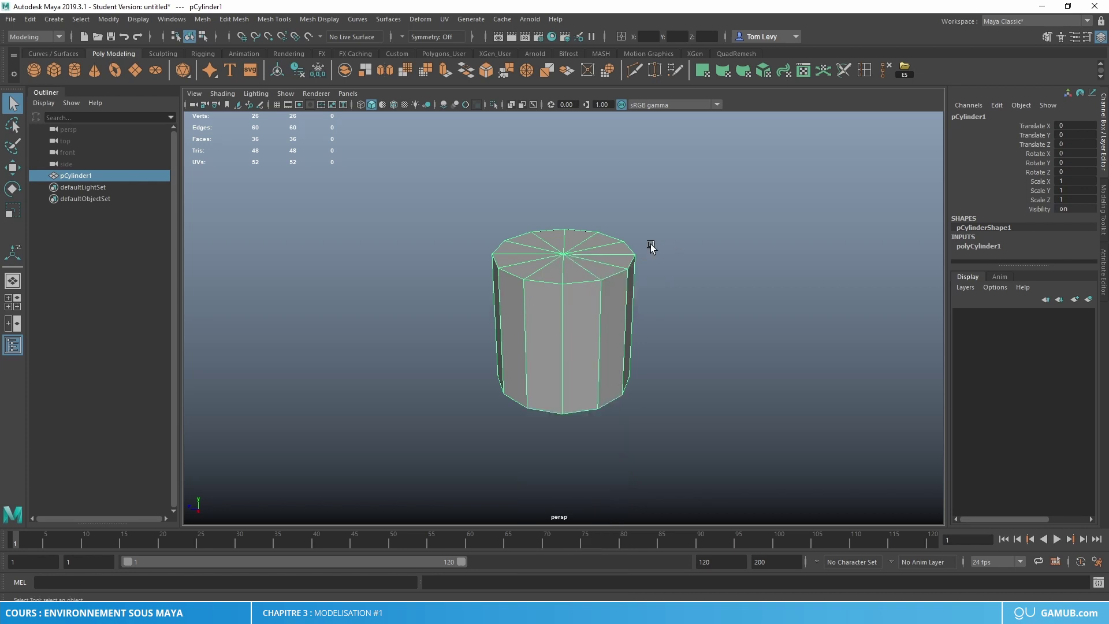
pyautogui.press('w')
pyautogui.press('Delete')
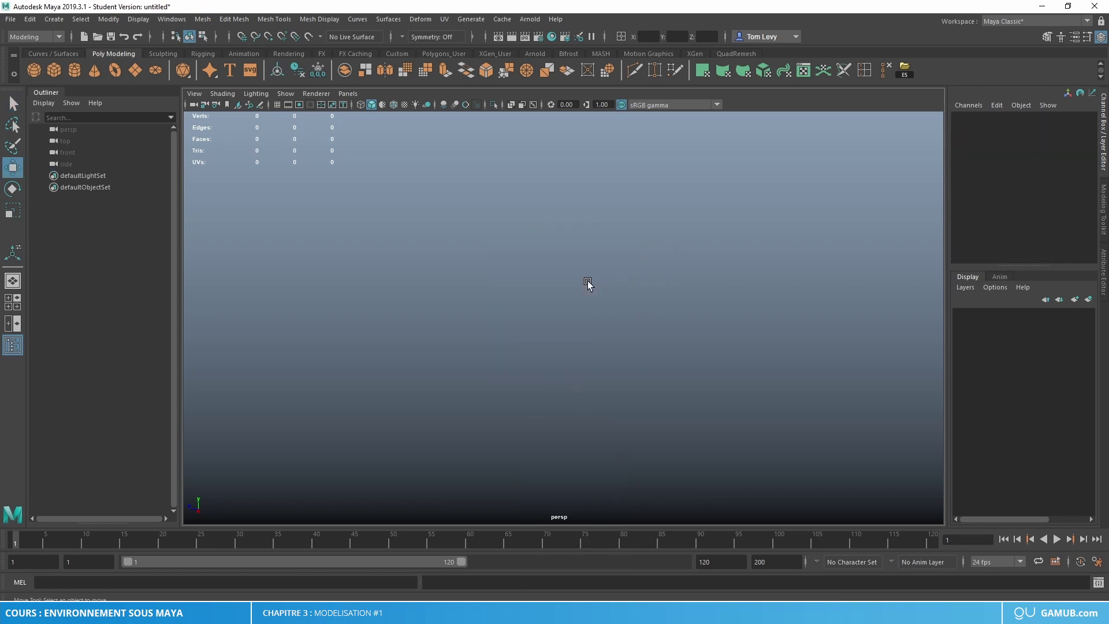
# Create a new polygon cylinder and lay it horizontally with Rotate X set to -90.
pyautogui.click(80, 67)
pyautogui.press('e')
pyautogui.moveTo(582, 278); pyautogui.dragTo(694, 307)
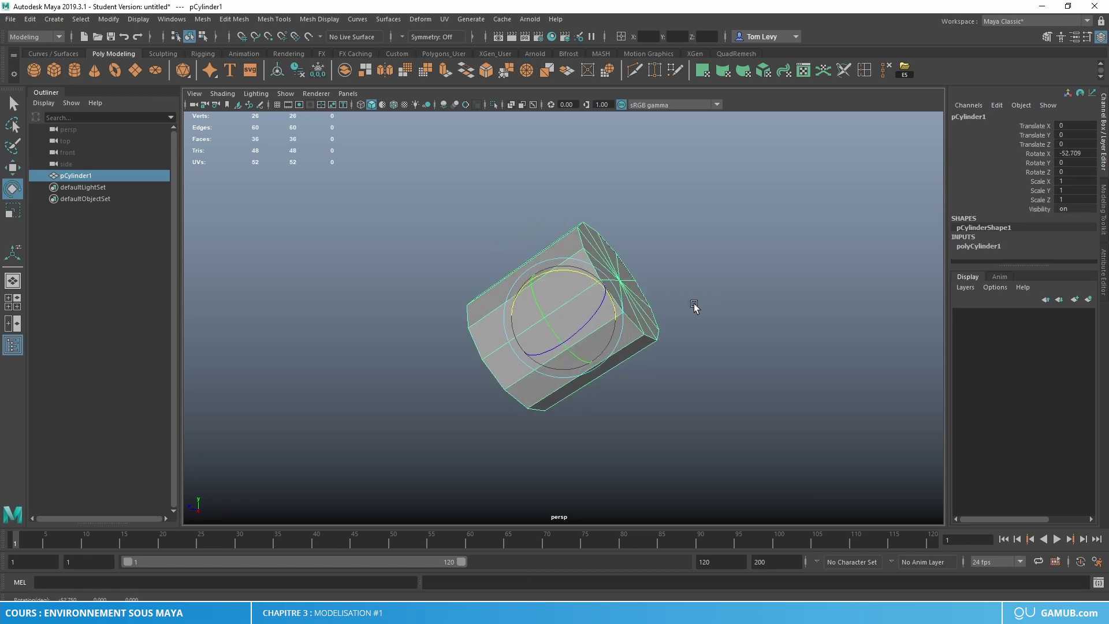
pyautogui.doubleClick(1067, 153)
pyautogui.write('-90')
pyautogui.press('Return')
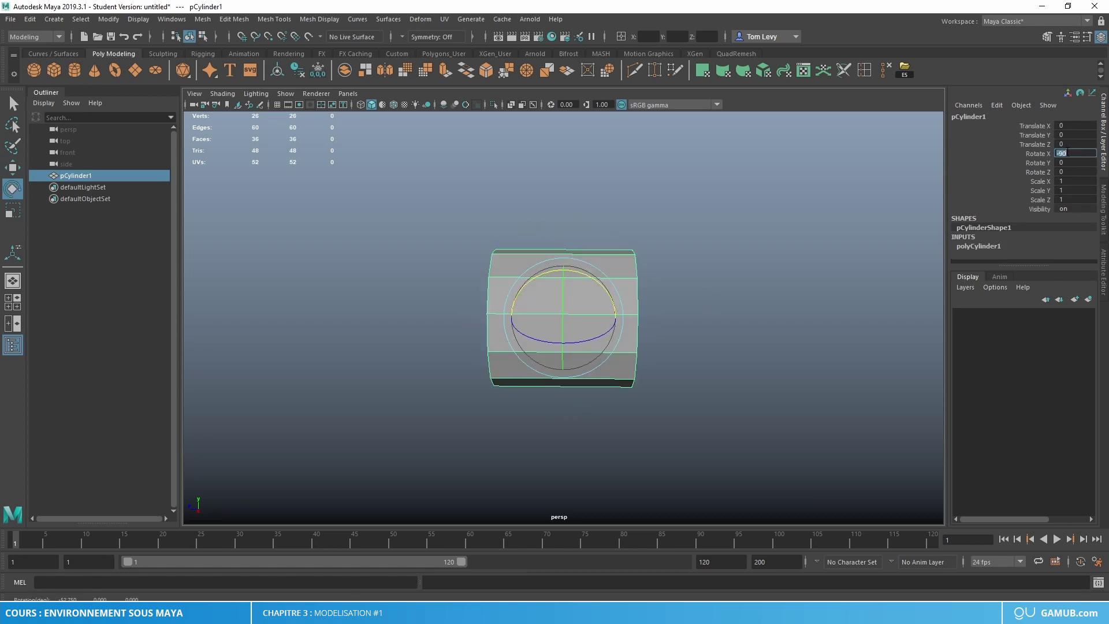
pyautogui.keyDown('alt'); pyautogui.moveTo(761, 321); pyautogui.dragTo(646, 294); pyautogui.keyUp('alt')
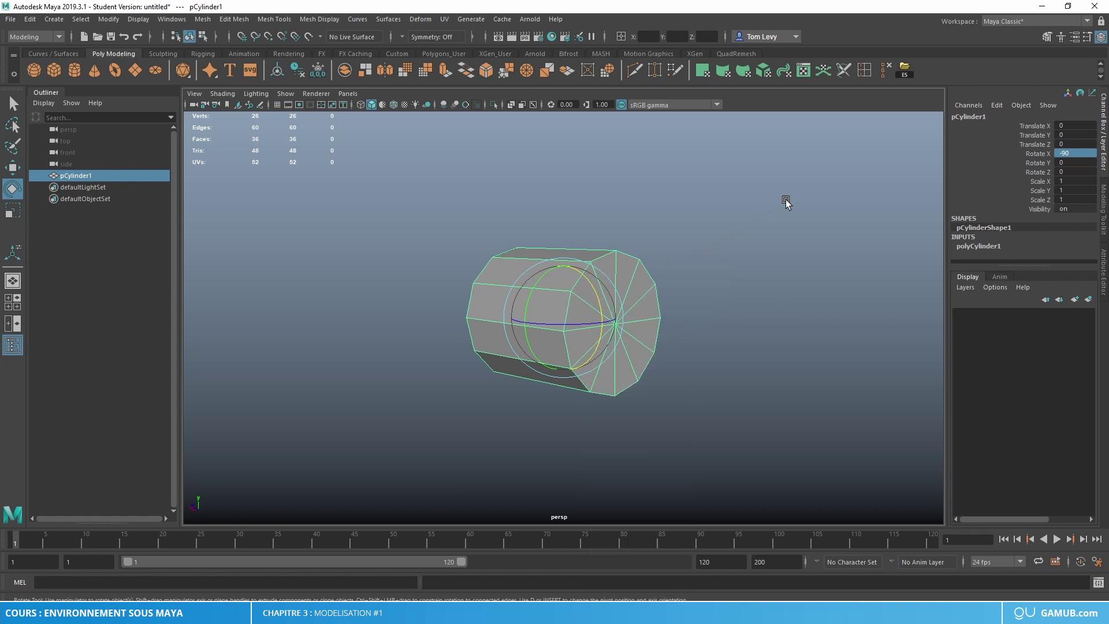
pyautogui.click(785, 203)
pyautogui.keyDown('alt'); pyautogui.moveTo(785, 202); pyautogui.dragTo(542, 276); pyautogui.keyUp('alt')
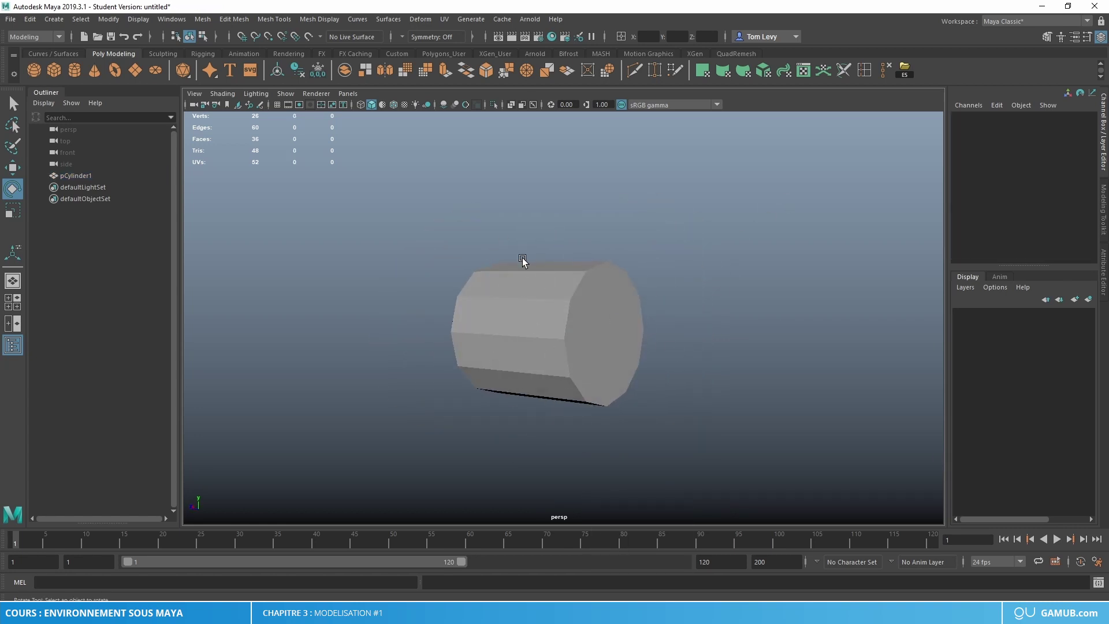
# Expand the polyCylinder1 creation parameters of the cylinder.
pyautogui.click(539, 306)
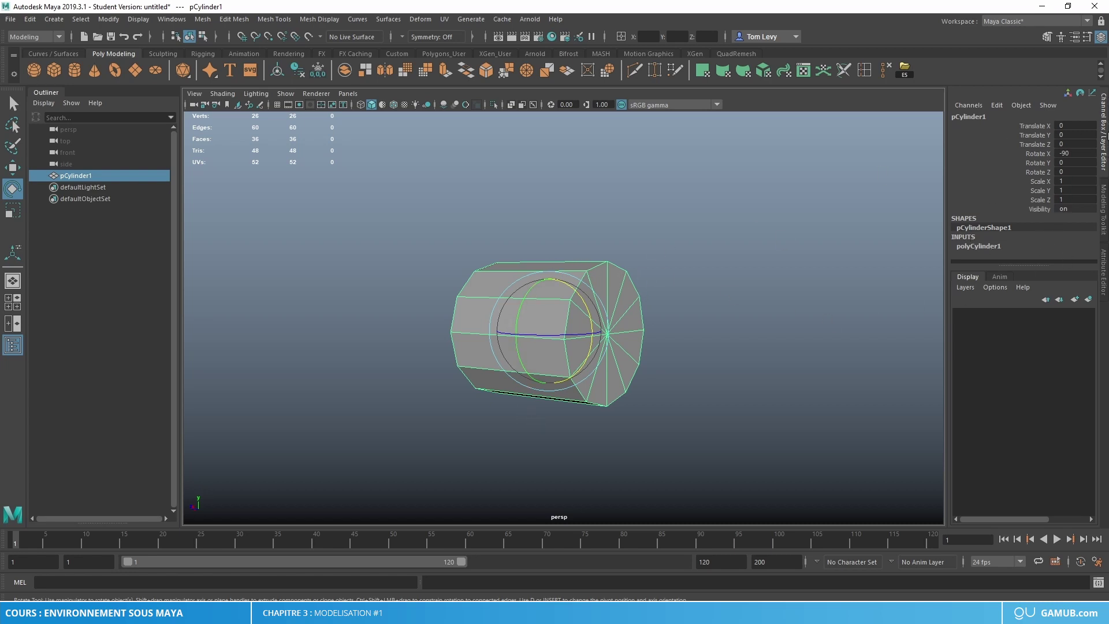
pyautogui.click(983, 245)
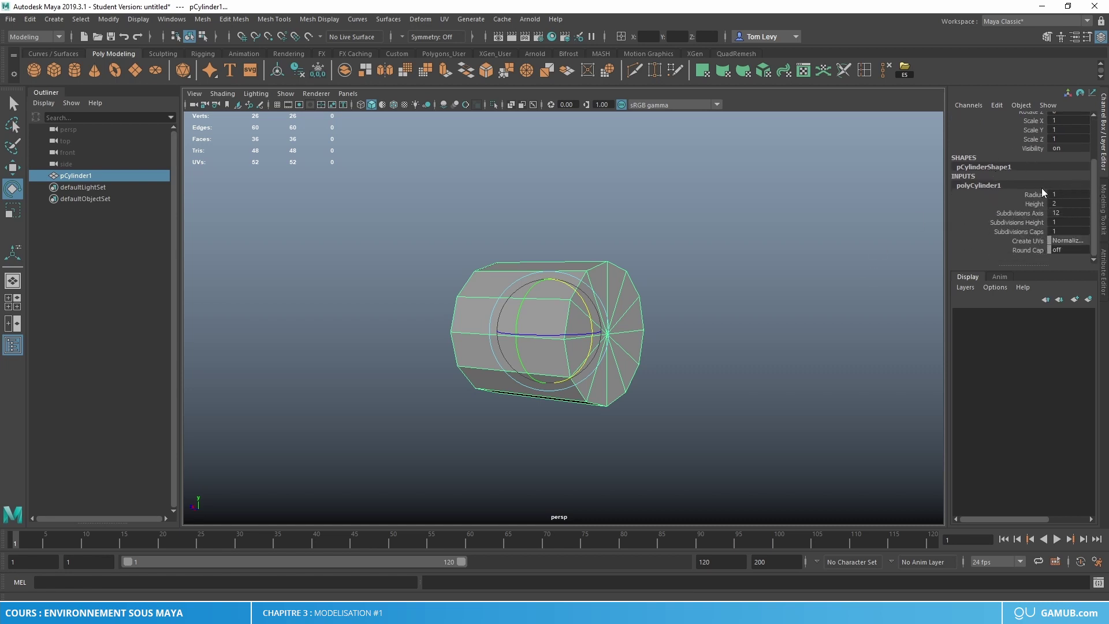
pyautogui.keyDown('alt'); pyautogui.moveTo(760, 290); pyautogui.dragTo(772, 310); pyautogui.keyUp('alt')
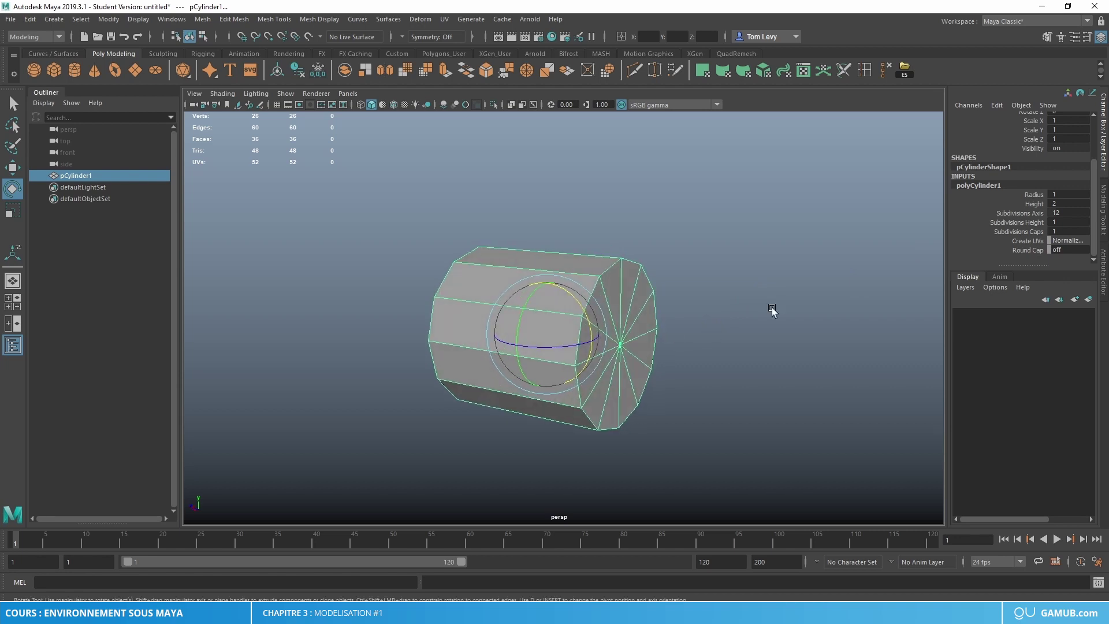
# Try Subdivisions Axis values of 26 and 29 on the cylinder.
pyautogui.doubleClick(1056, 213)
pyautogui.write('26')
pyautogui.press('Return')
pyautogui.write('29')
pyautogui.press('Return')
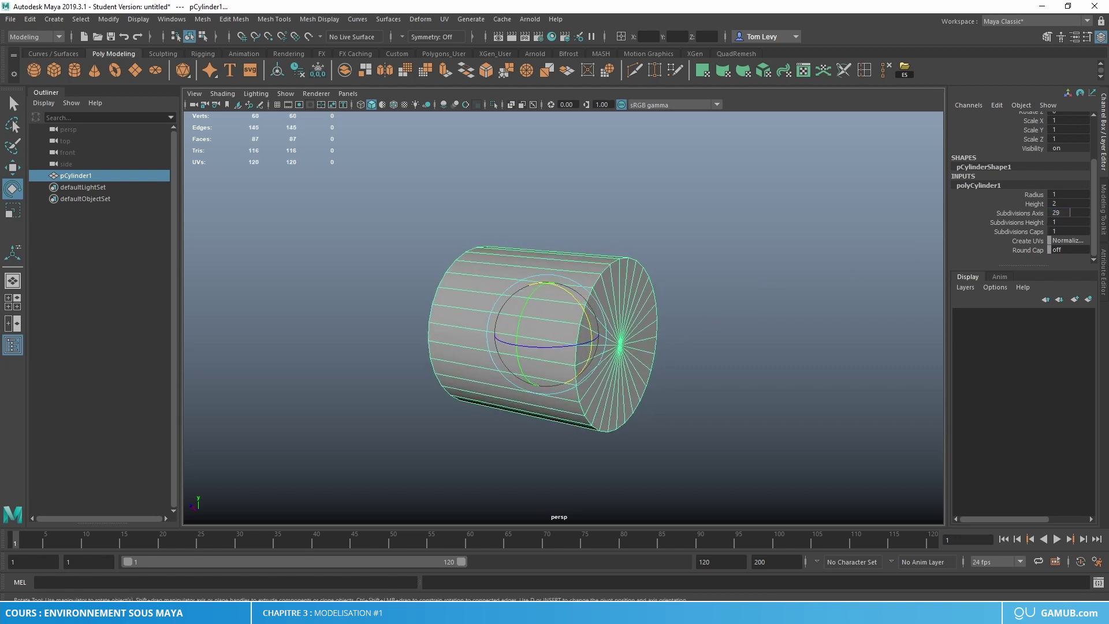
# Set the cylinder's Subdivisions Axis to 16.
pyautogui.doubleClick(1073, 214)
pyautogui.write('16')
pyautogui.press('Return')
pyautogui.rightClick(629, 298)
pyautogui.click(771, 236)
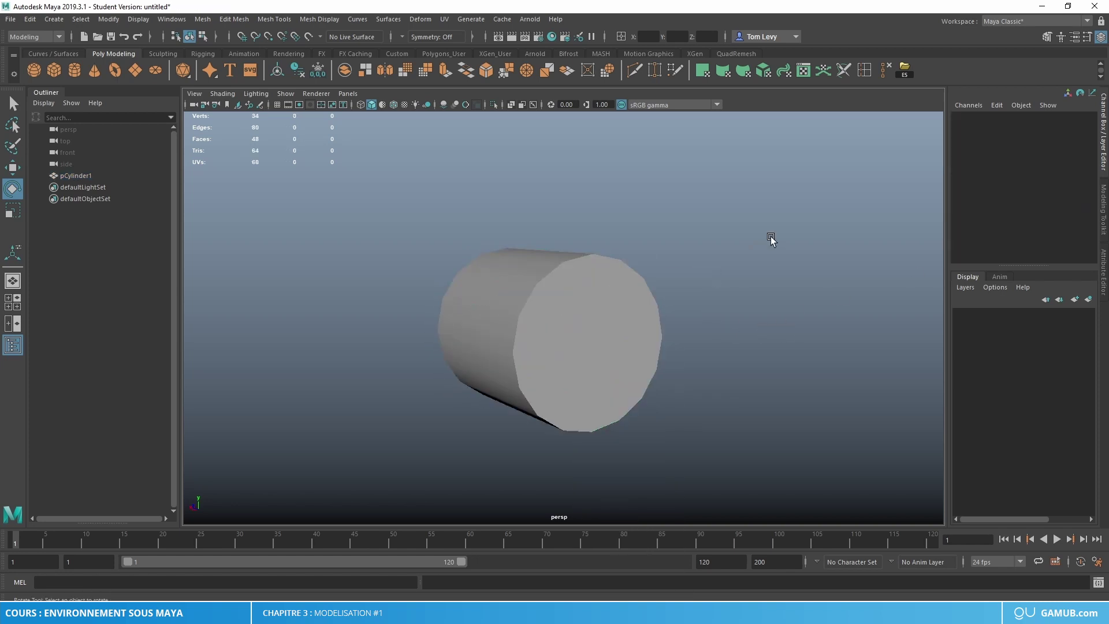
# Lengthen the cylinder by moving the vertices of one end outward along its axis.
pyautogui.keyDown('alt'); pyautogui.moveTo(771, 237); pyautogui.dragTo(601, 329); pyautogui.keyUp('alt')
pyautogui.click(583, 305)
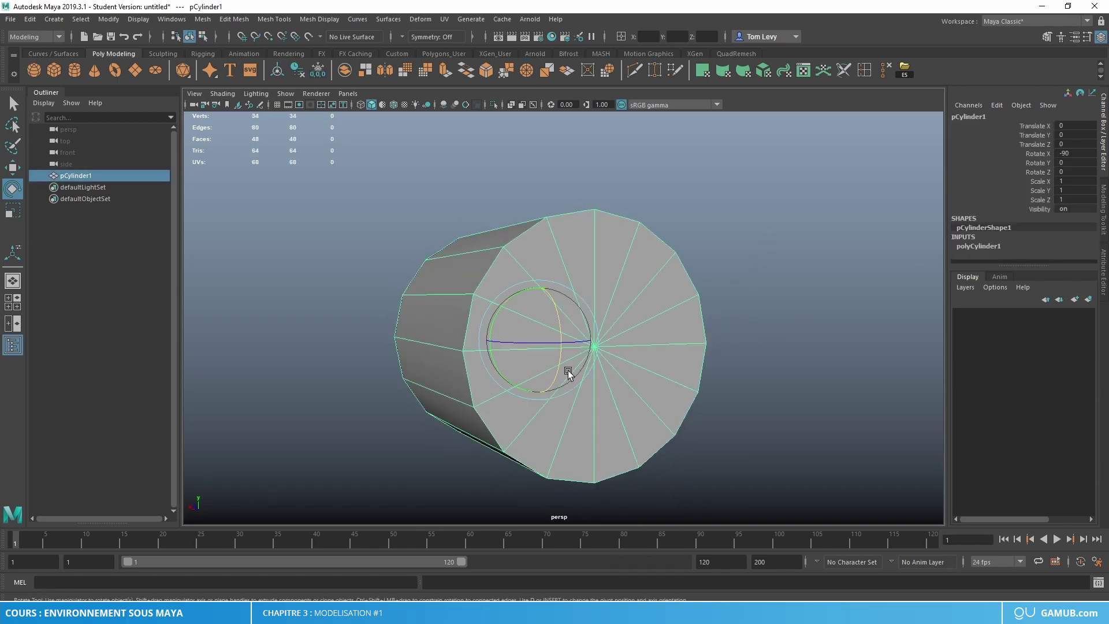
pyautogui.keyDown('alt'); pyautogui.moveTo(568, 373); pyautogui.dragTo(794, 381); pyautogui.keyUp('alt')
pyautogui.keyDown('alt'); pyautogui.moveTo(549, 364); pyautogui.dragTo(686, 391, button='right'); pyautogui.keyUp('alt')
pyautogui.keyDown('alt'); pyautogui.moveTo(685, 391); pyautogui.dragTo(594, 304); pyautogui.keyUp('alt')
pyautogui.rightClick(594, 296)
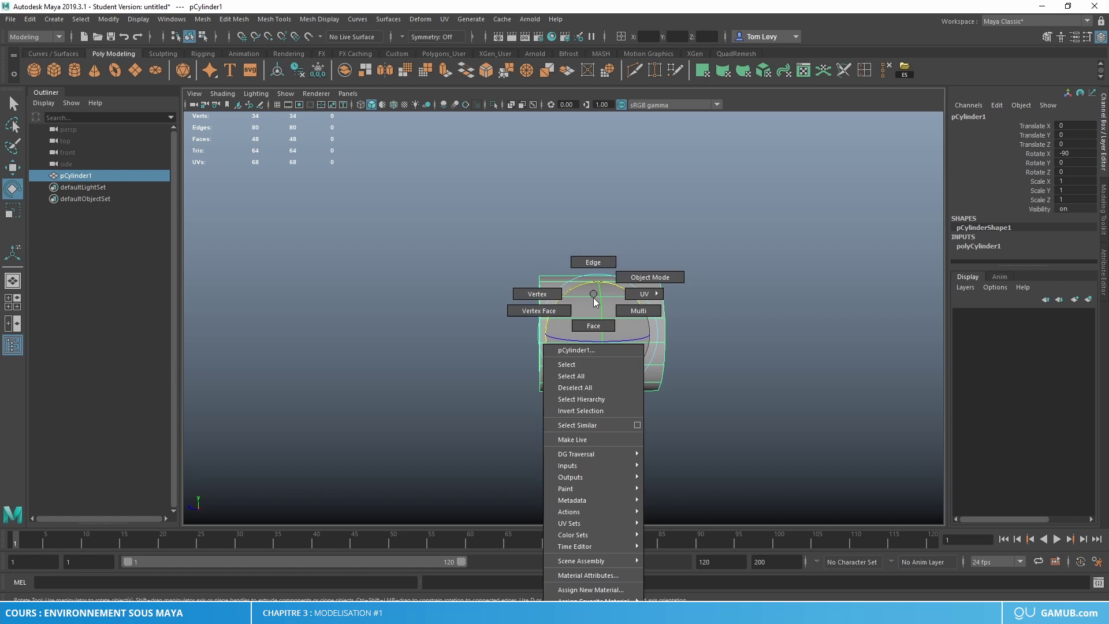
pyautogui.click(539, 294)
pyautogui.moveTo(457, 210); pyautogui.dragTo(564, 398)
pyautogui.press('w')
pyautogui.moveTo(508, 338); pyautogui.dragTo(452, 340)
pyautogui.moveTo(562, 329); pyautogui.dragTo(735, 308, button='right')
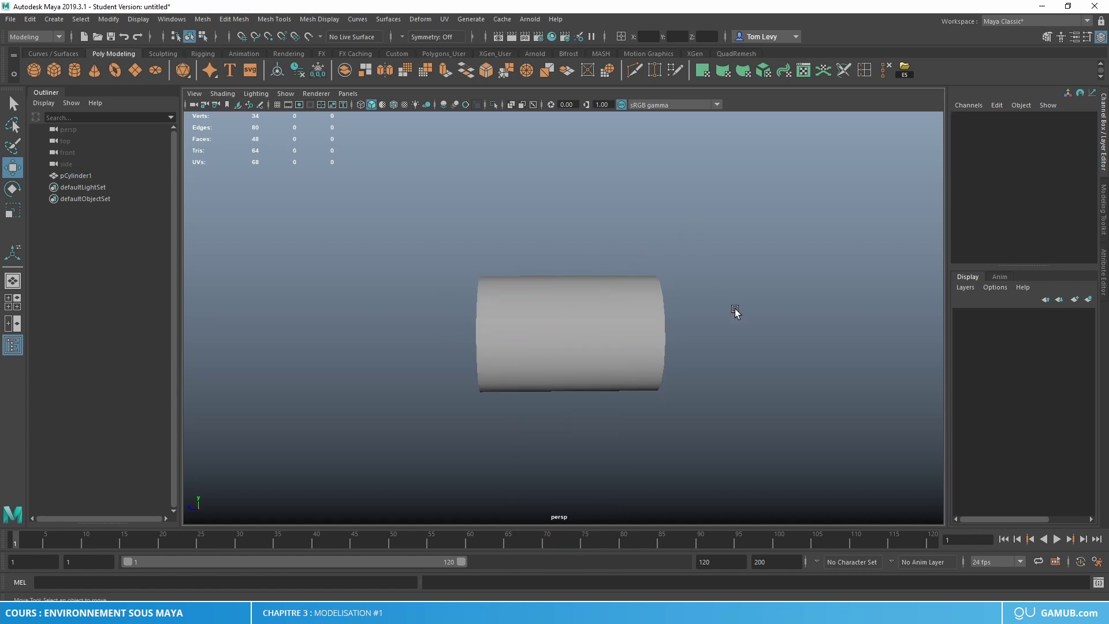
# Delete the cap faces at both ends of the cylinder to make an open tube.
pyautogui.keyDown('alt'); pyautogui.moveTo(734, 309); pyautogui.dragTo(622, 310); pyautogui.keyUp('alt')
pyautogui.click(566, 323)
pyautogui.moveTo(613, 289); pyautogui.dragTo(614, 320, button='right')
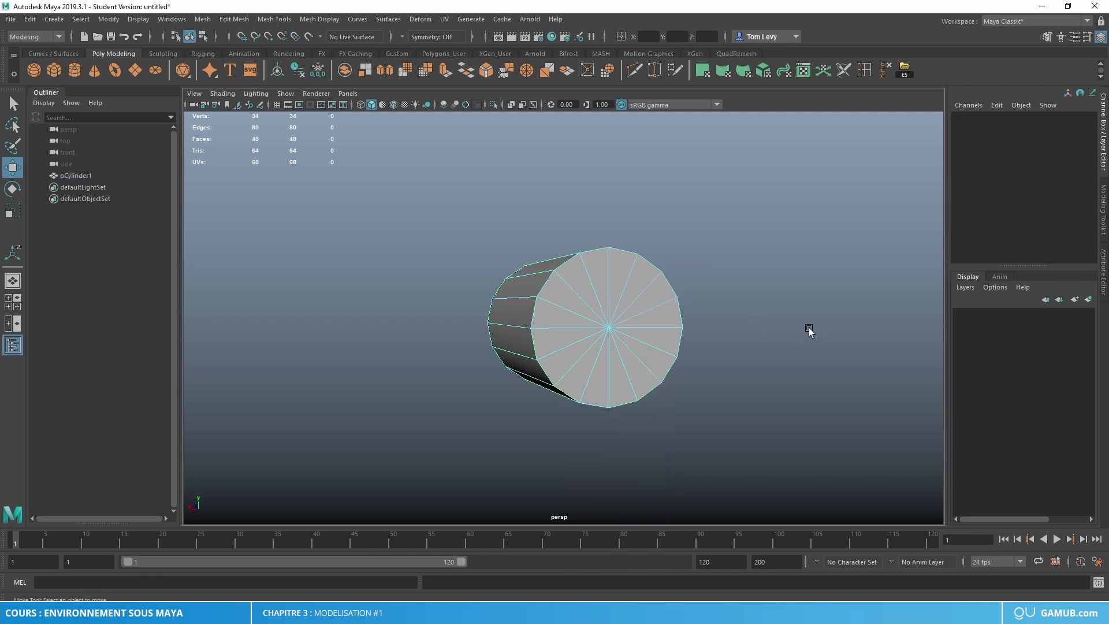
pyautogui.moveTo(651, 299)
pyautogui.mouseDown()
pyautogui.moveTo(560, 316)
pyautogui.moveTo(640, 327)
pyautogui.moveTo(523, 332)
pyautogui.moveTo(552, 331)
pyautogui.moveTo(517, 308)
pyautogui.moveTo(521, 330)
pyautogui.moveTo(762, 330)
pyautogui.moveTo(679, 328)
pyautogui.mouseUp()
pyautogui.press('Delete')
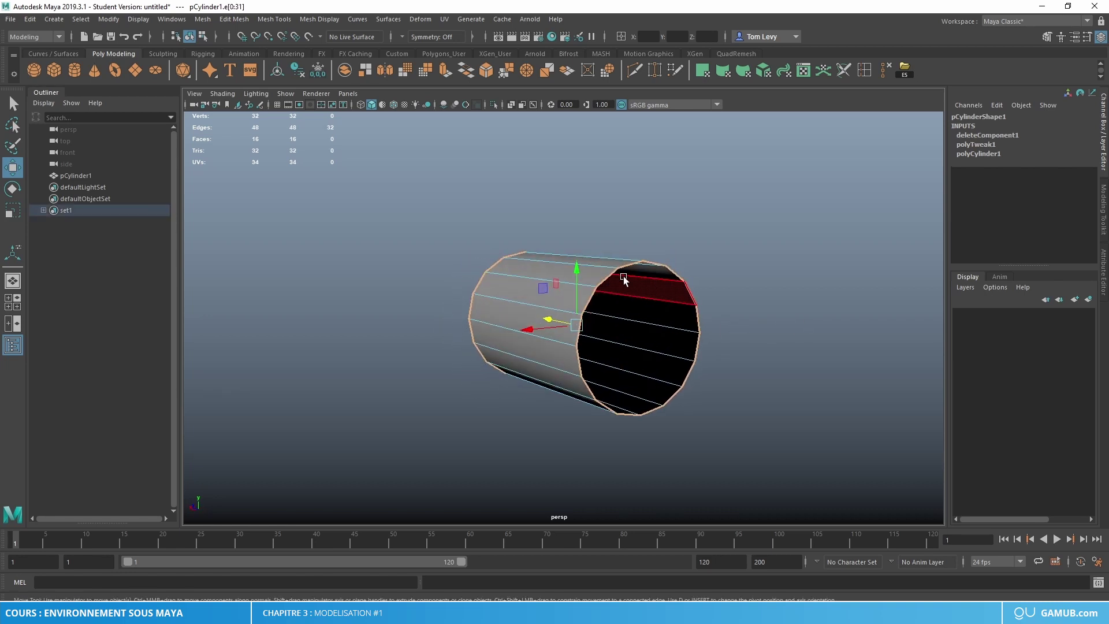
# Extrude the border edge loop at one open end of the tube outward by about 0.25 along its axis.
pyautogui.moveTo(622, 276); pyautogui.dragTo(785, 329, button='right')
pyautogui.keyDown('alt'); pyautogui.moveTo(785, 330); pyautogui.dragTo(549, 344); pyautogui.keyUp('alt')
pyautogui.click(764, 363)
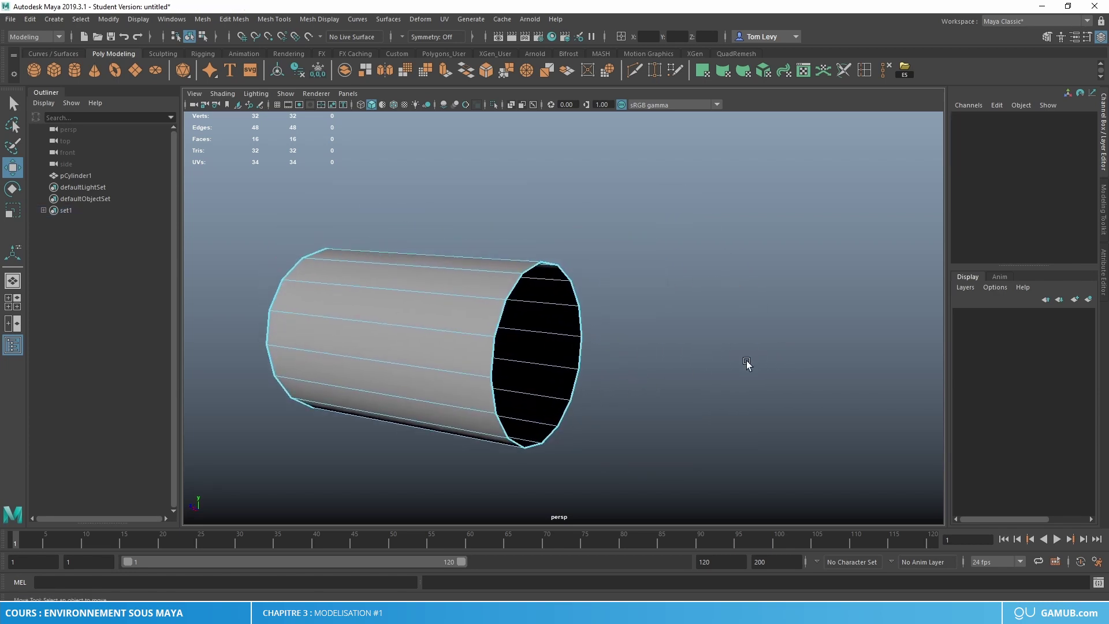
pyautogui.doubleClick(510, 291)
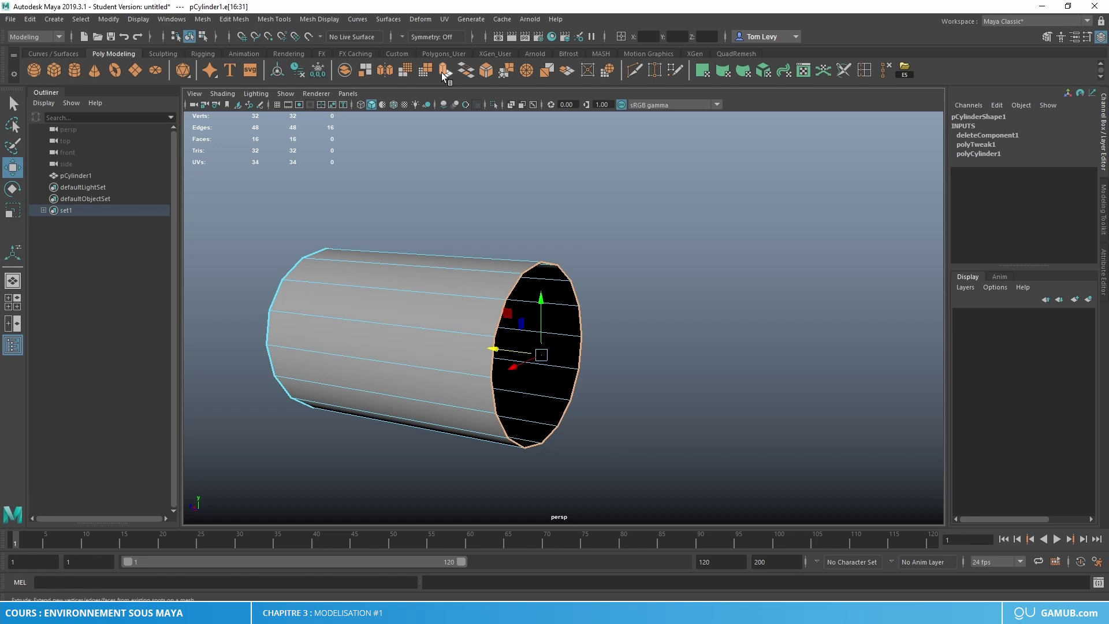
pyautogui.click(702, 70)
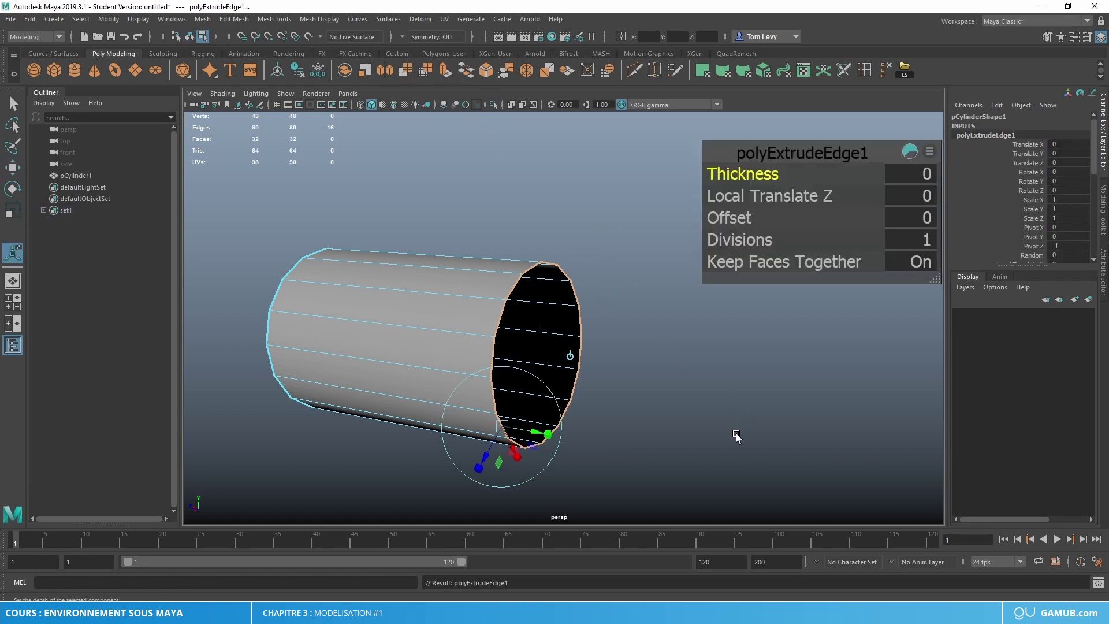
pyautogui.press('w')
pyautogui.moveTo(500, 351); pyautogui.dragTo(708, 344)
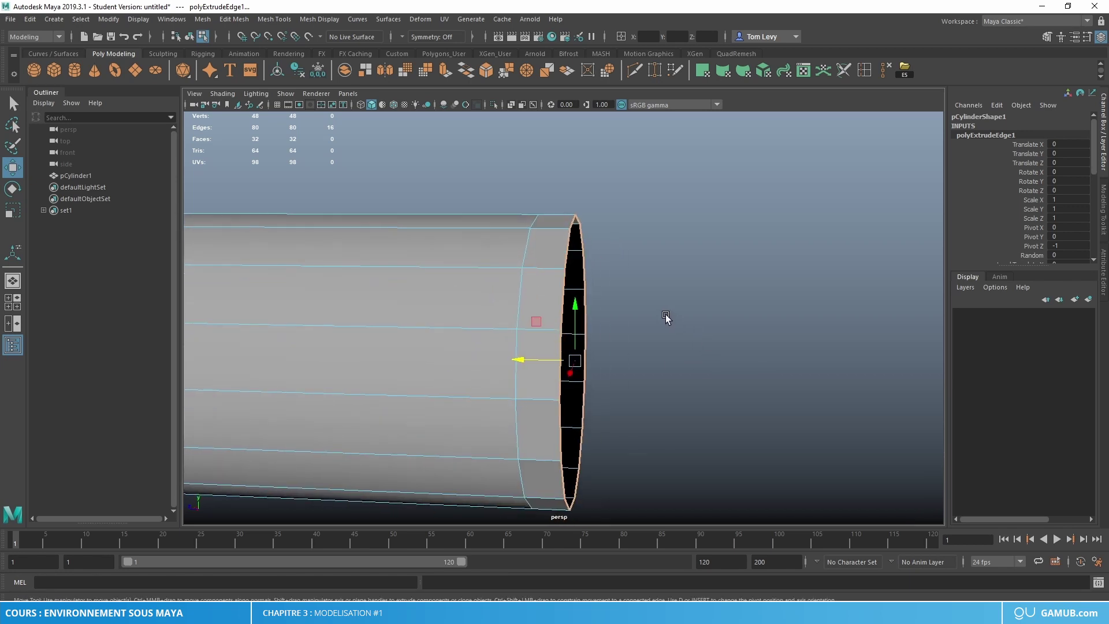
# Extrude the same end border twice more along the axis, adding a narrow band about 0.09 long and a wider band.
pyautogui.hotkey('ctrl', 'e')
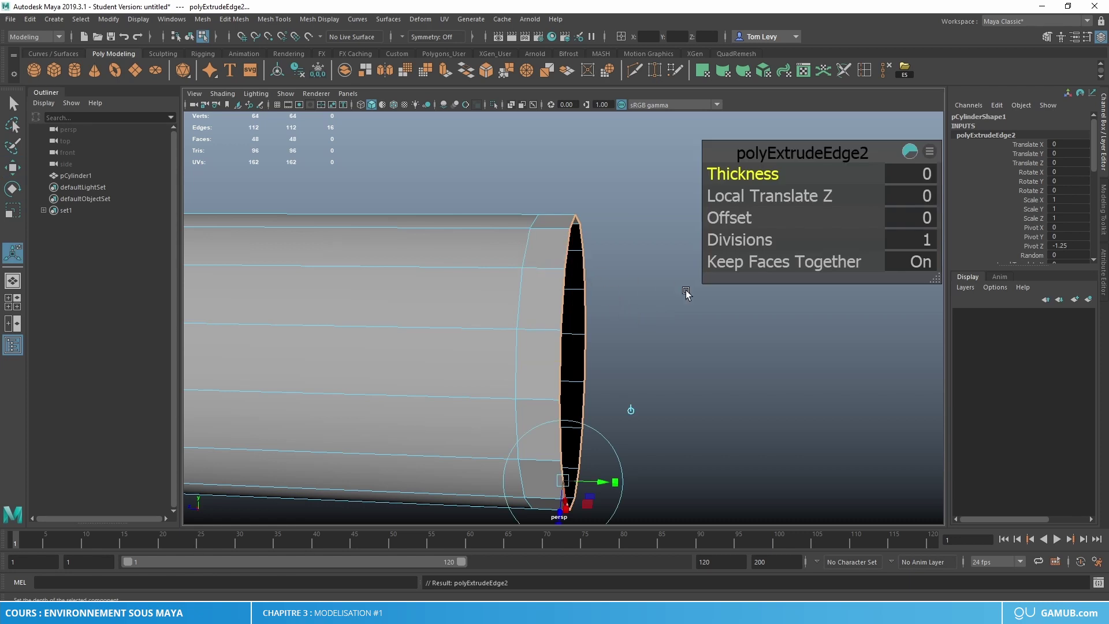
pyautogui.press('w')
pyautogui.moveTo(549, 363); pyautogui.dragTo(556, 354)
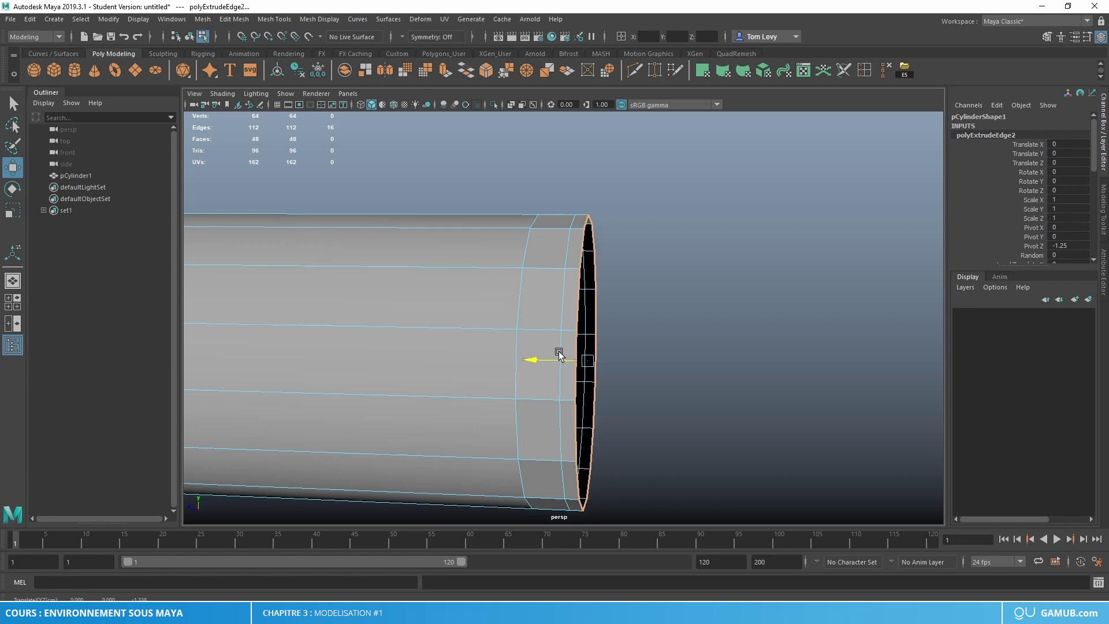
pyautogui.hotkey('ctrl', 'e')
pyautogui.press('w')
pyautogui.moveTo(530, 361); pyautogui.dragTo(760, 329)
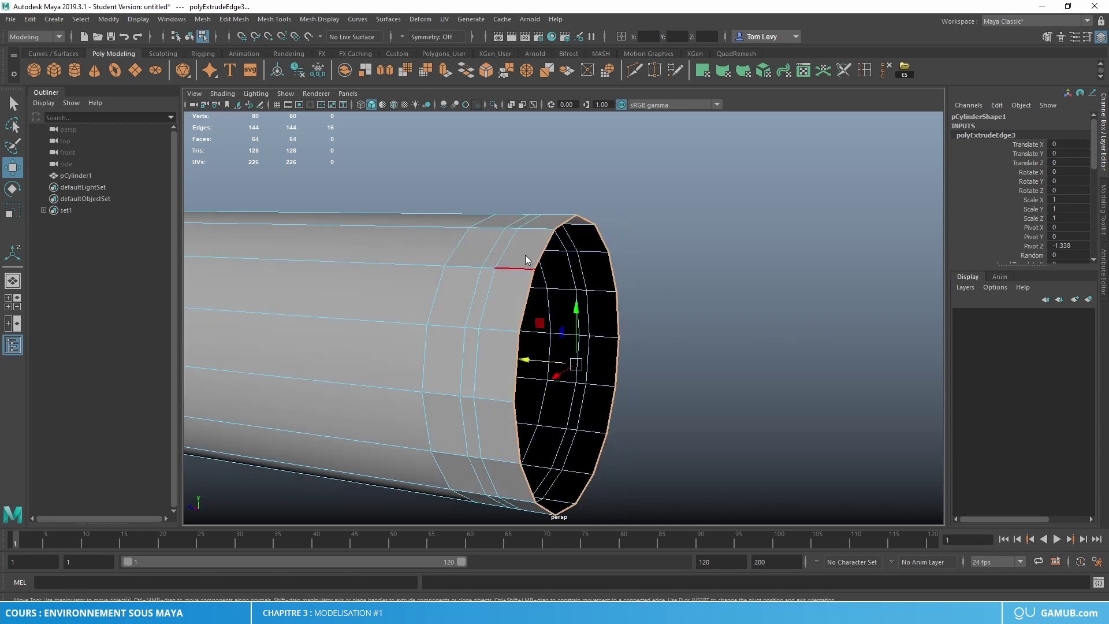
# Extrude the two wider face rings at the tube's end with a Thickness of 0.1, leaving the narrow band between them recessed.
pyautogui.moveTo(525, 254); pyautogui.dragTo(525, 278, button='right')
pyautogui.keyDown('alt'); pyautogui.moveTo(525, 279); pyautogui.dragTo(703, 316); pyautogui.keyUp('alt')
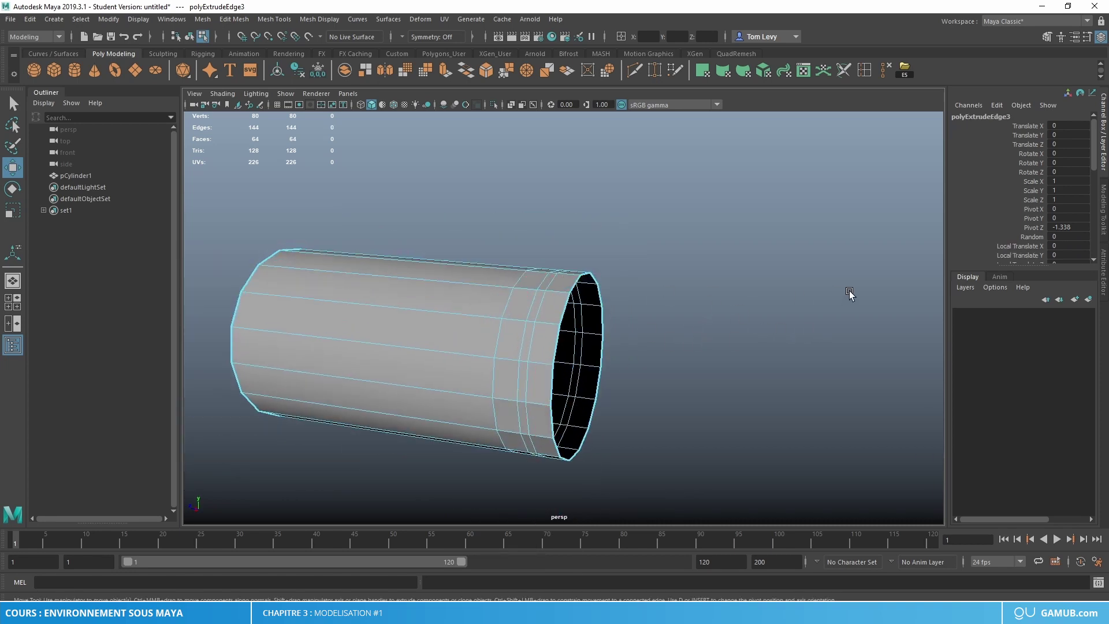
pyautogui.click(536, 278)
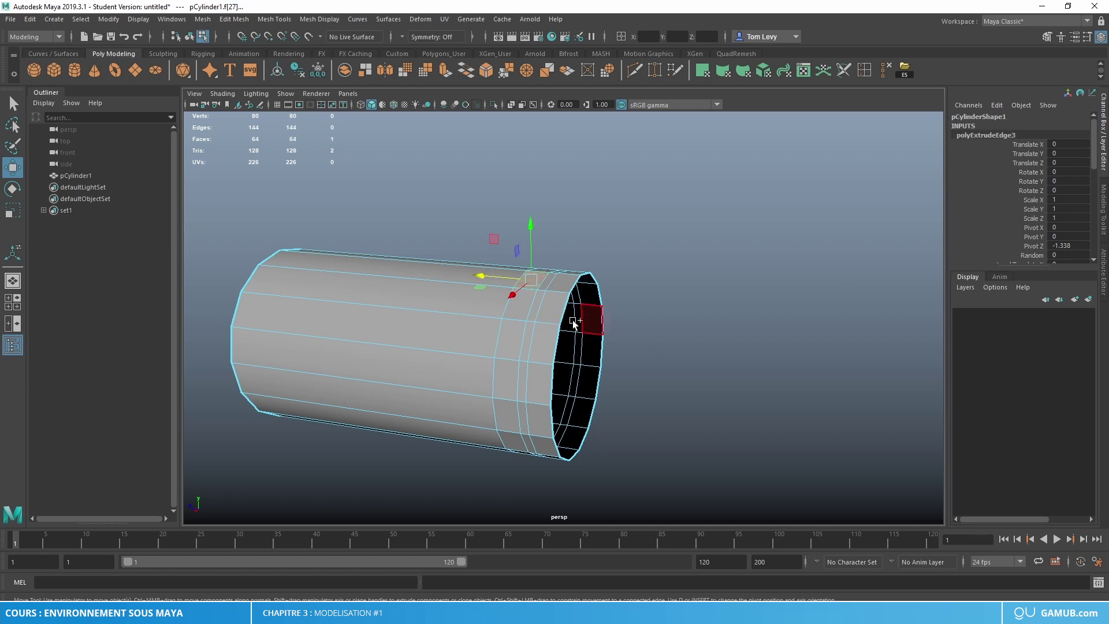
pyautogui.keyDown('shift'); pyautogui.doubleClick(520, 307); pyautogui.keyUp('shift')
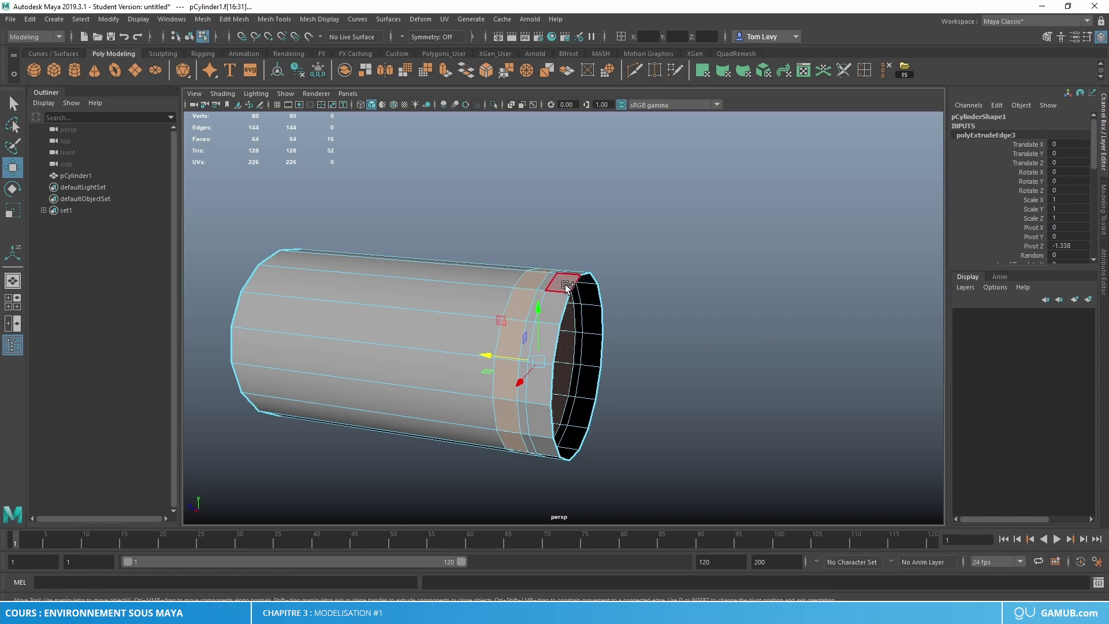
pyautogui.keyDown('shift'); pyautogui.doubleClick(552, 309); pyautogui.keyUp('shift')
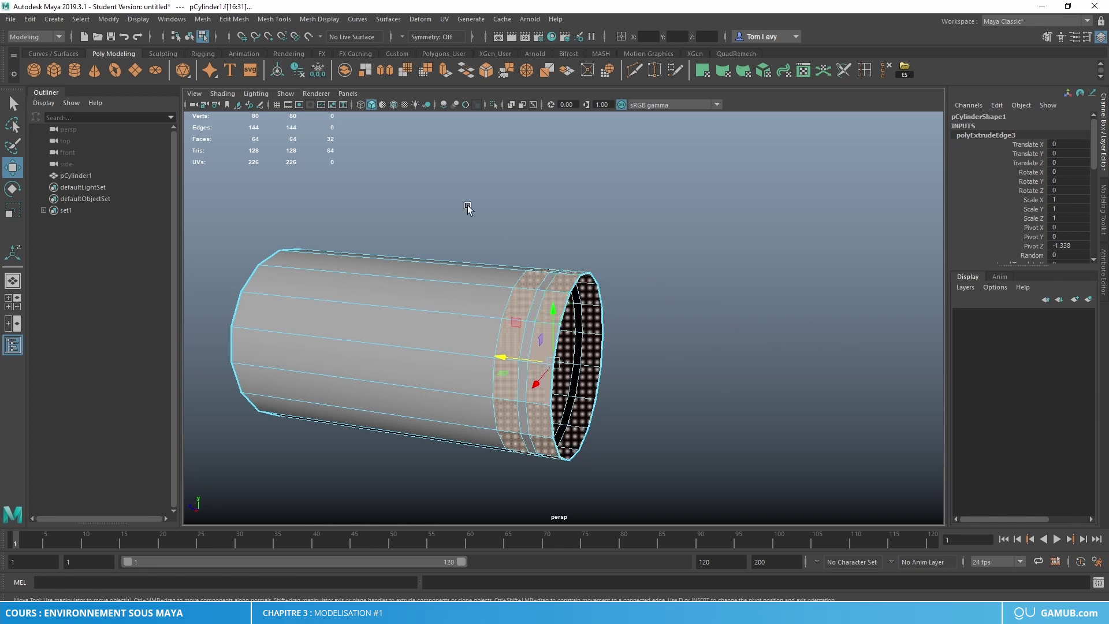
pyautogui.hotkey('ctrl', 'e')
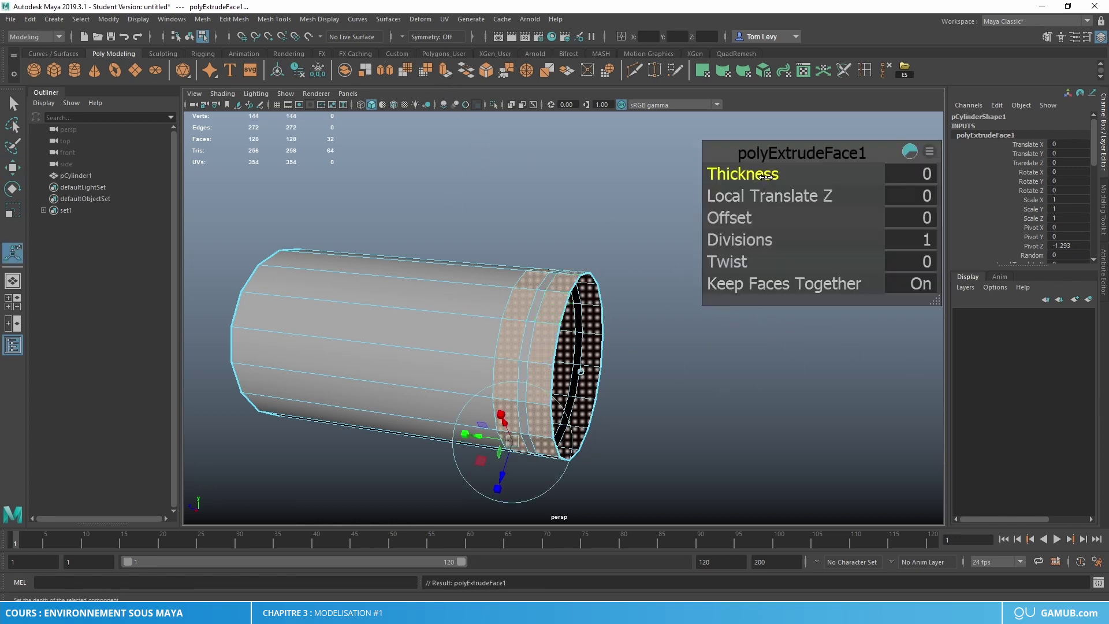
pyautogui.click(922, 174)
pyautogui.write('0.1')
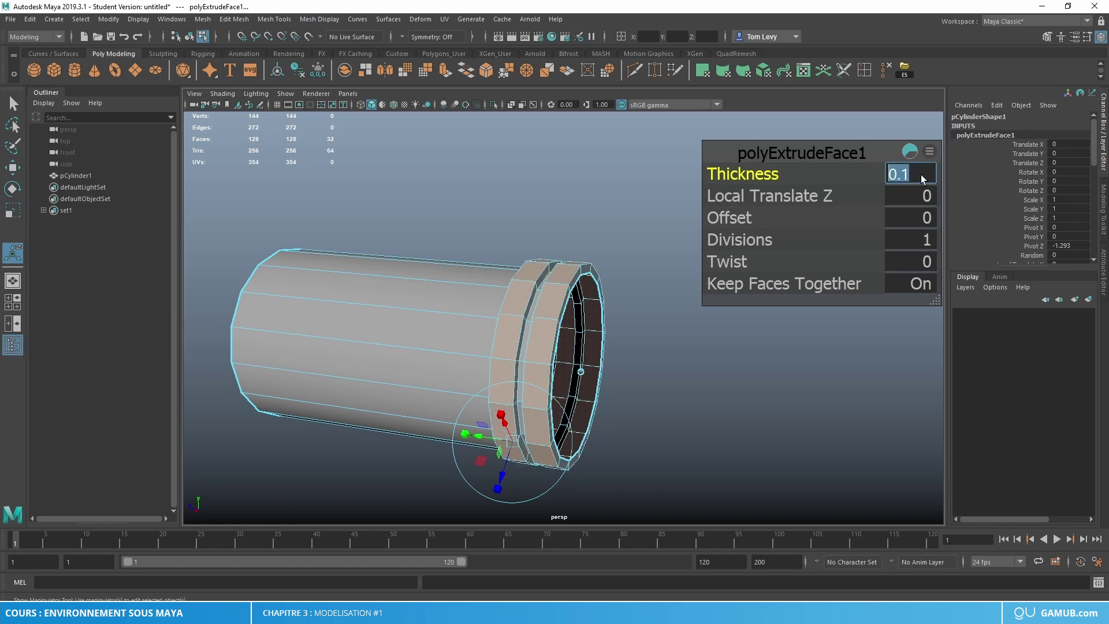
pyautogui.press('Return')
# Bevel the outer edge loops of the two raised rings at the pipe's end.
pyautogui.keyDown('alt'); pyautogui.moveTo(605, 369); pyautogui.dragTo(641, 362); pyautogui.keyUp('alt')
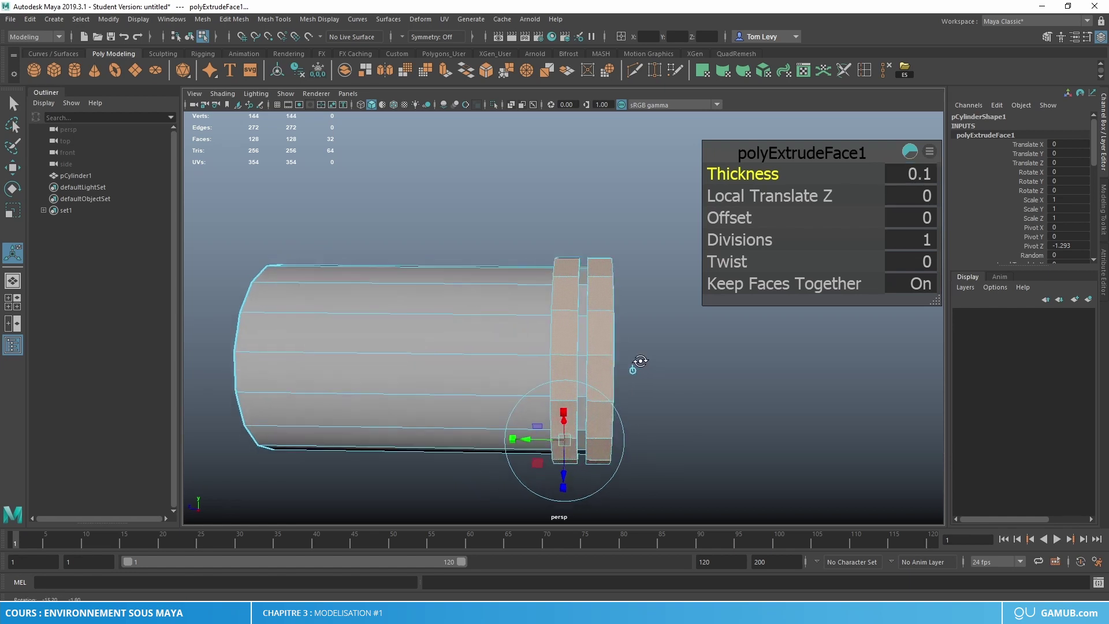
pyautogui.scroll(5, 621, 375)
pyautogui.rightClick(583, 310)
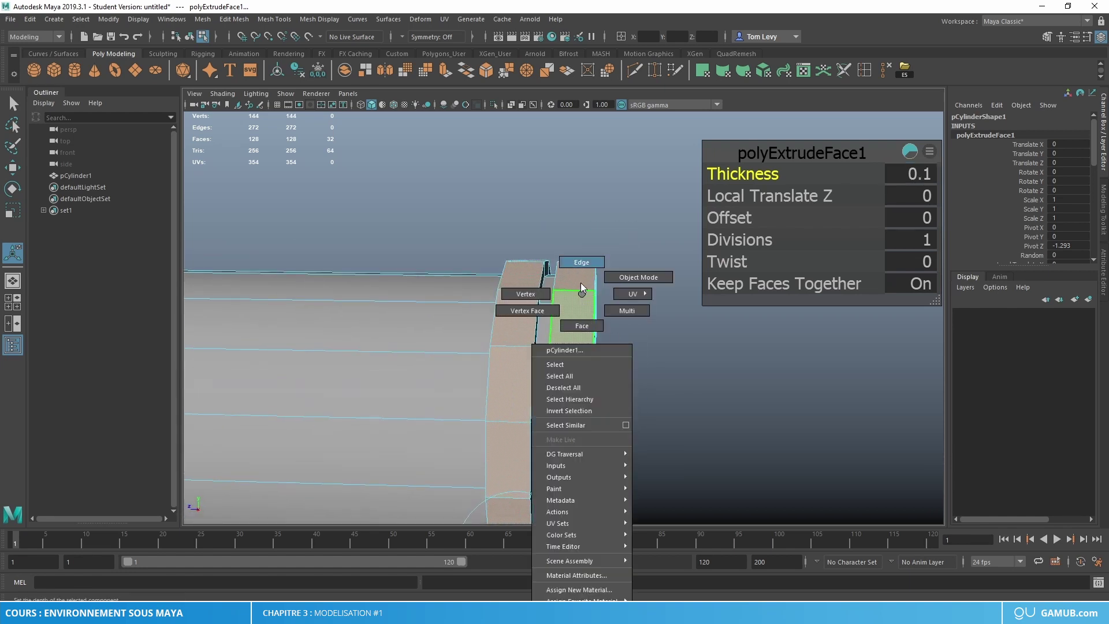
pyautogui.click(582, 263)
pyautogui.keyDown('alt'); pyautogui.moveTo(616, 315); pyautogui.dragTo(716, 341); pyautogui.keyUp('alt')
pyautogui.doubleClick(564, 267)
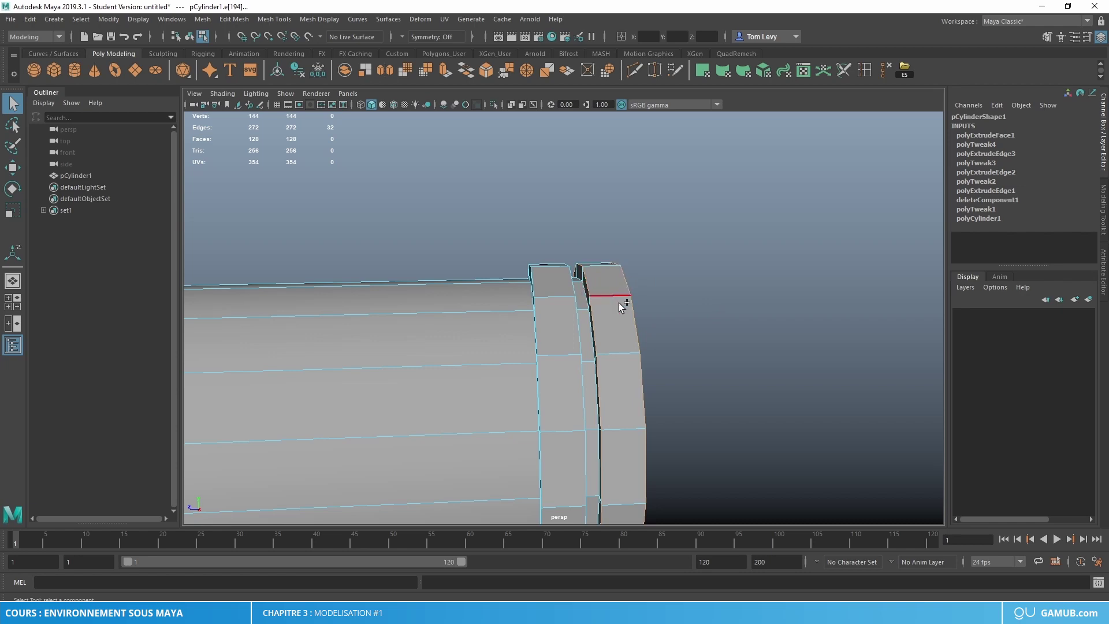
pyautogui.keyDown('alt'); pyautogui.moveTo(619, 303); pyautogui.dragTo(647, 320); pyautogui.keyUp('alt')
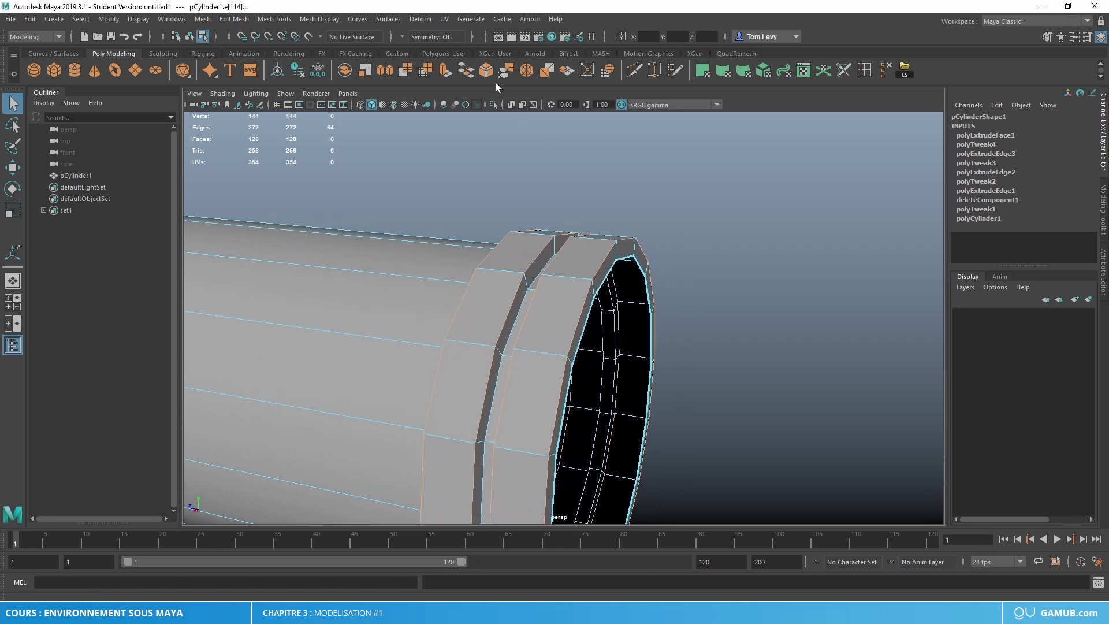
pyautogui.hotkey('ctrl', 'b')
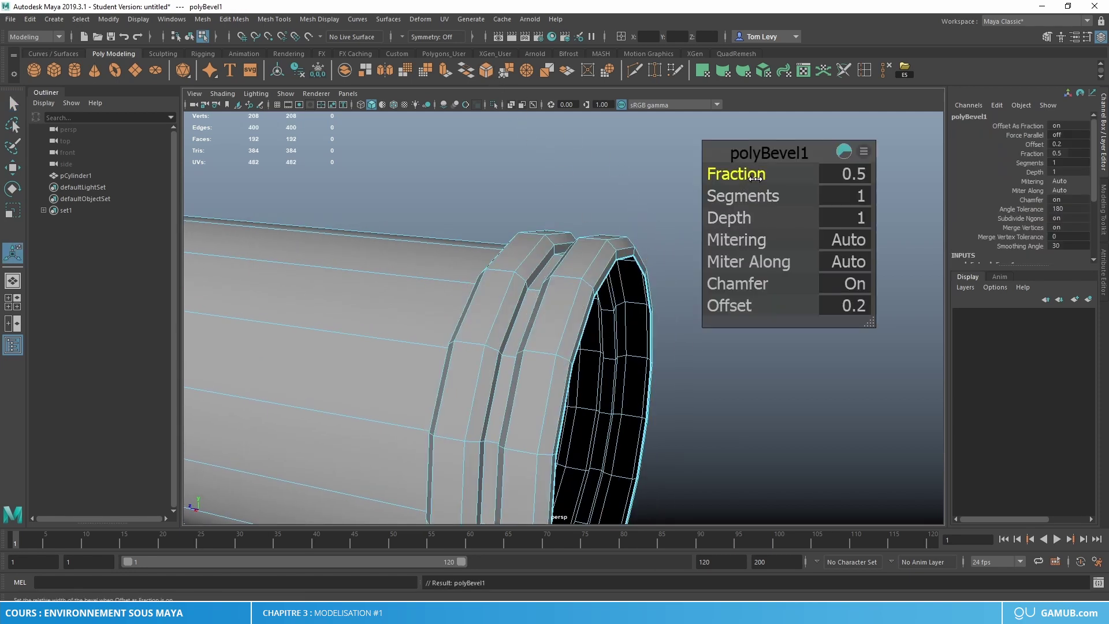
# Set the Fraction of the bevel on the raised rings to 0.4.
pyautogui.moveTo(755, 179)
pyautogui.mouseDown()
pyautogui.moveTo(759, 197)
pyautogui.moveTo(748, 174)
pyautogui.moveTo(749, 199)
pyautogui.moveTo(749, 177)
pyautogui.mouseUp()
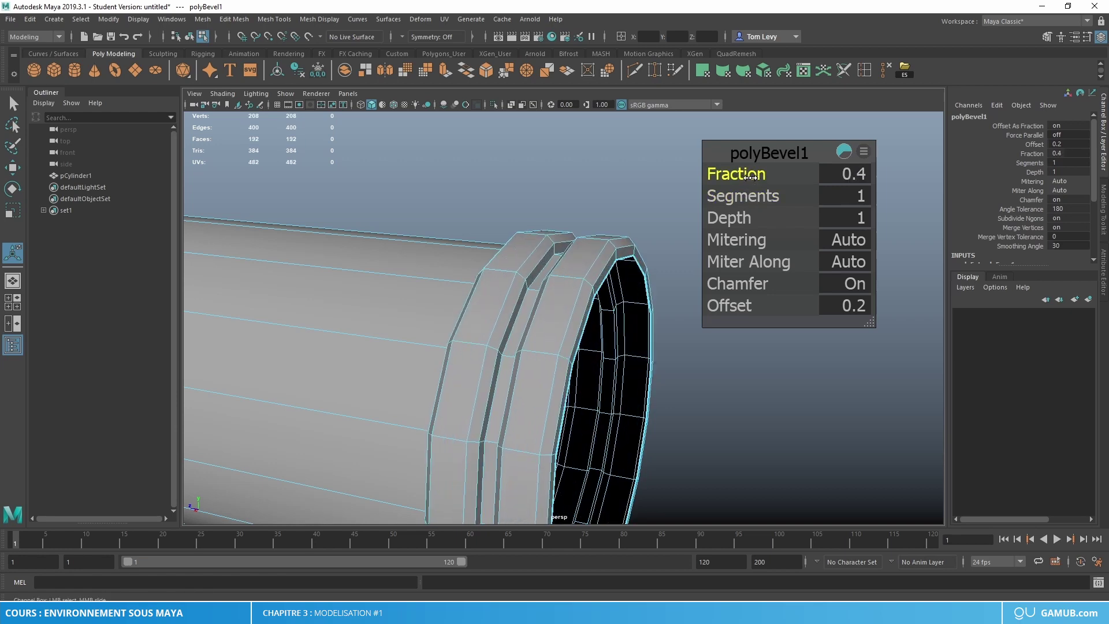
pyautogui.keyDown('alt'); pyautogui.moveTo(631, 277); pyautogui.dragTo(557, 285); pyautogui.keyUp('alt')
pyautogui.moveTo(558, 284); pyautogui.dragTo(546, 254, button='right')
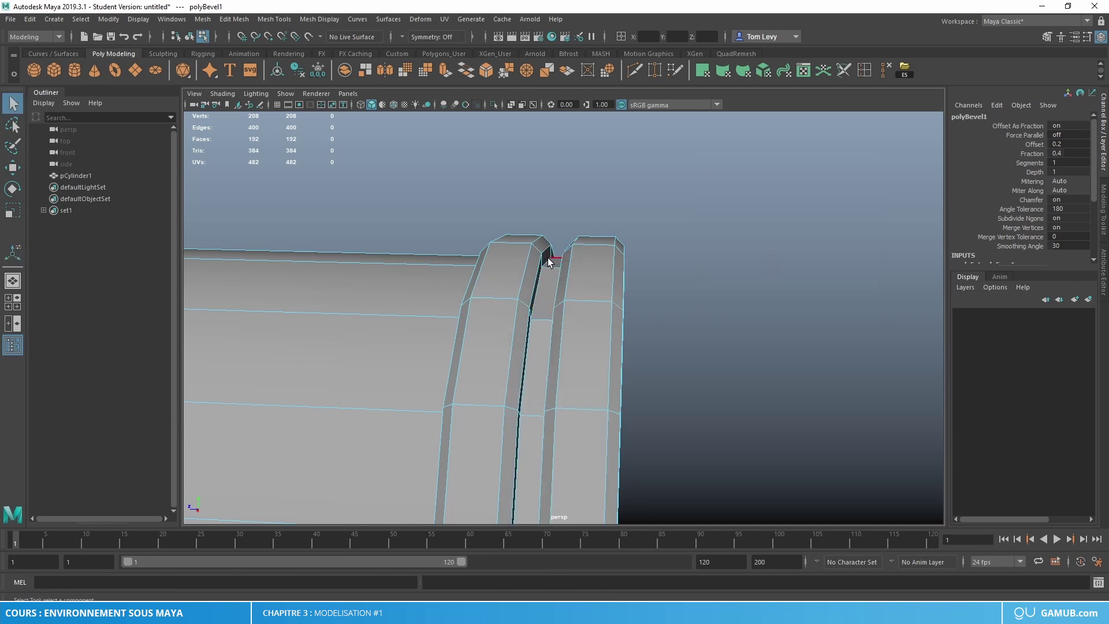
# Scale the two edge loops at the bottom of the groove between the rings along the pipe's axis.
pyautogui.keyDown('alt'); pyautogui.moveTo(548, 258); pyautogui.dragTo(737, 304); pyautogui.keyUp('alt')
pyautogui.doubleClick(456, 283)
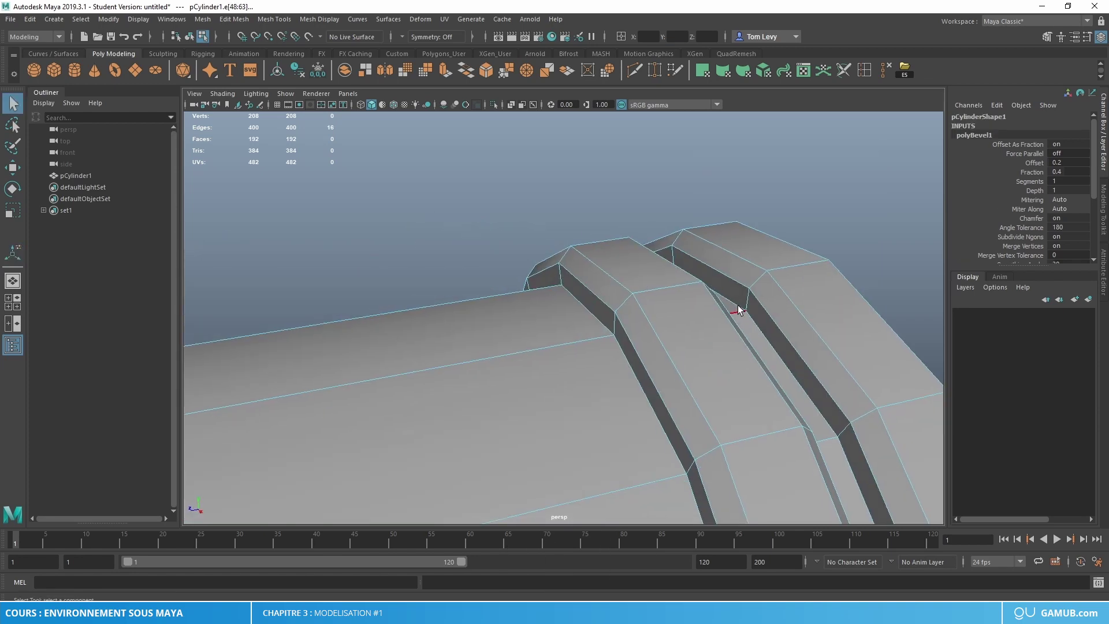
pyautogui.keyDown('shift'); pyautogui.doubleClick(732, 300); pyautogui.keyUp('shift')
pyautogui.keyDown('alt'); pyautogui.moveTo(777, 338); pyautogui.dragTo(641, 364); pyautogui.keyUp('alt')
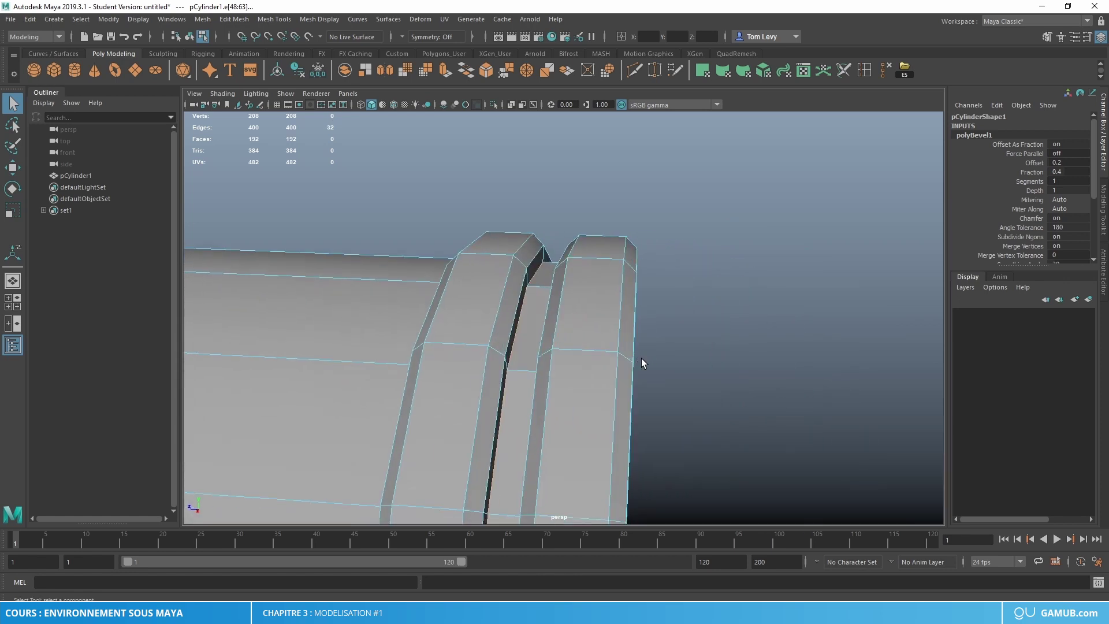
pyautogui.press('r')
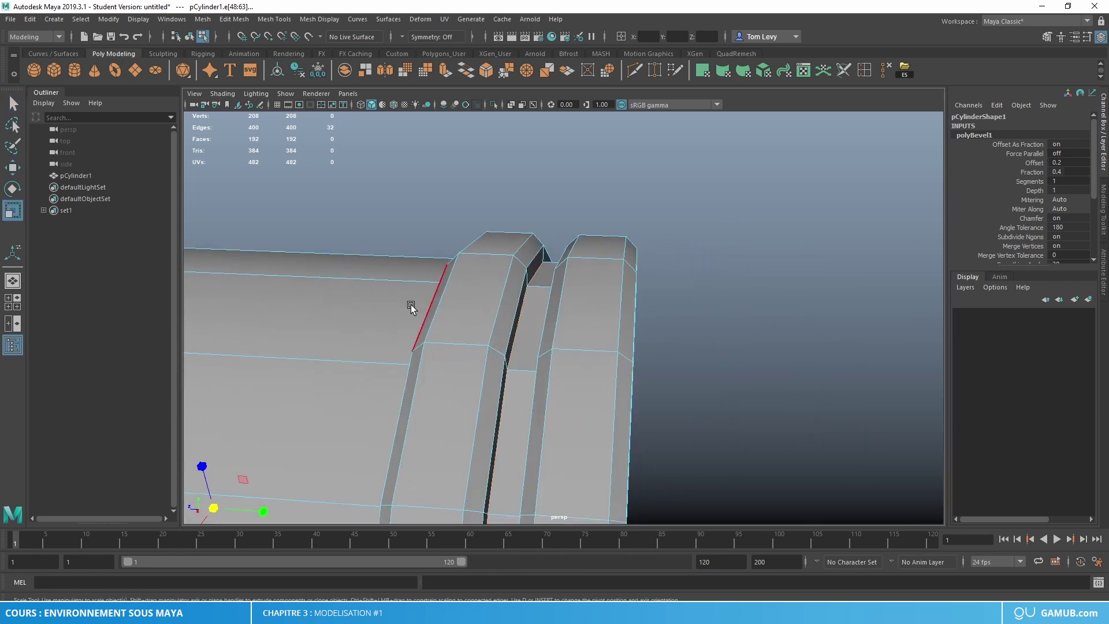
pyautogui.click(276, 70)
pyautogui.scroll(-4, 634, 421)
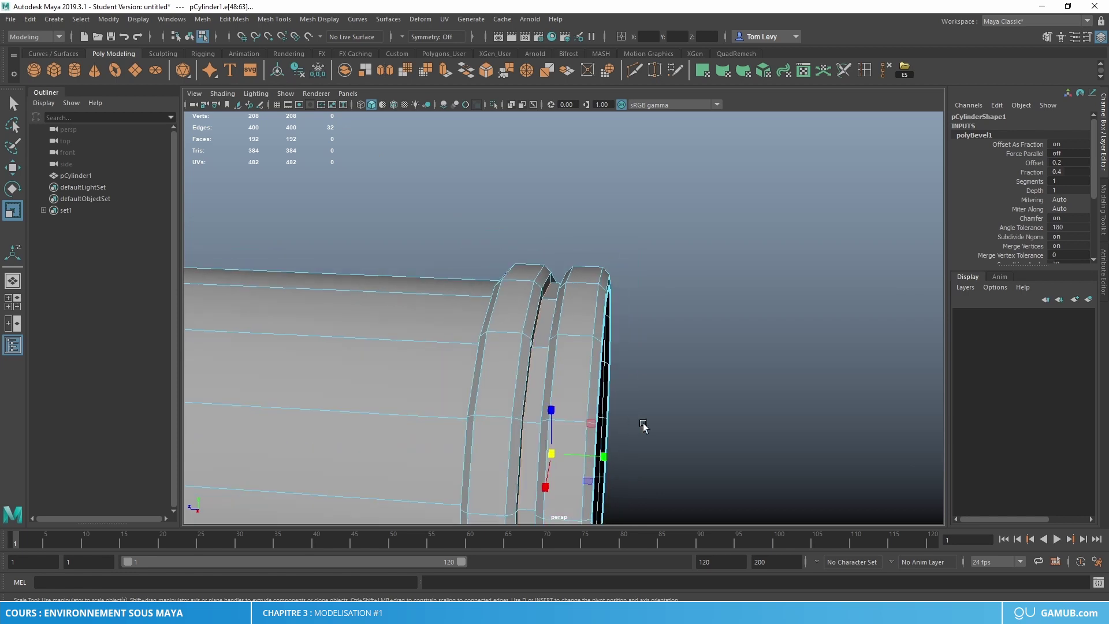
pyautogui.keyDown('alt'); pyautogui.moveTo(644, 425); pyautogui.dragTo(633, 395, button='middle'); pyautogui.keyUp('alt')
pyautogui.moveTo(609, 415); pyautogui.dragTo(671, 371)
# Scale the edge loop where the tube meets the inner ring slightly along the pipe's axis.
pyautogui.doubleClick(580, 234)
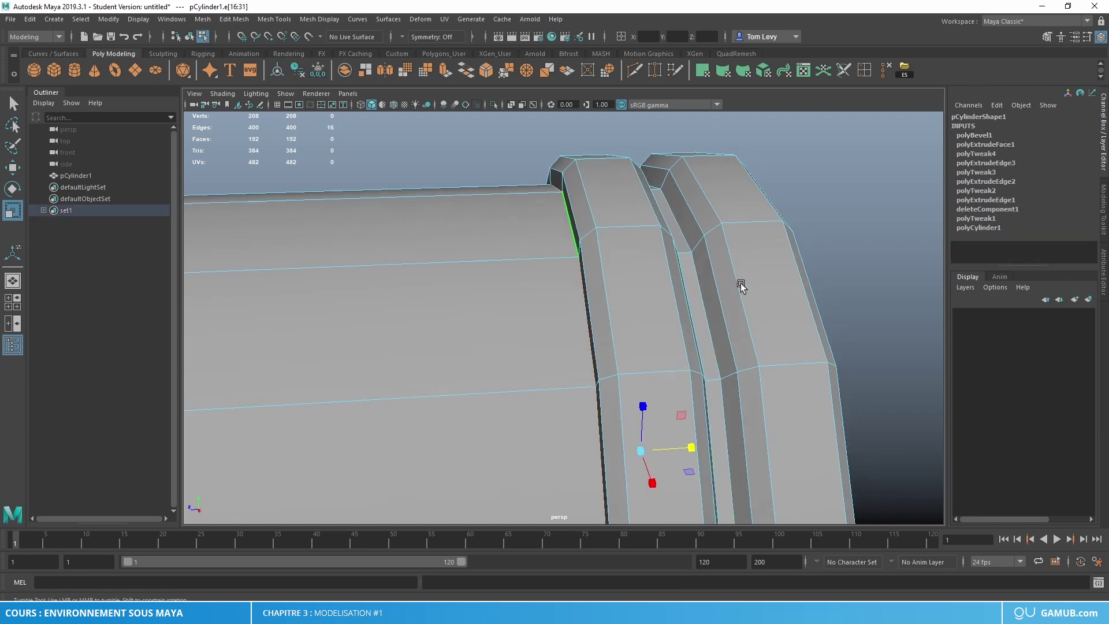
pyautogui.keyDown('alt'); pyautogui.moveTo(737, 285); pyautogui.dragTo(607, 260); pyautogui.keyUp('alt')
pyautogui.keyDown('alt'); pyautogui.moveTo(636, 312); pyautogui.dragTo(718, 327); pyautogui.keyUp('alt')
pyautogui.moveTo(662, 399); pyautogui.dragTo(669, 395)
pyautogui.keyDown('alt'); pyautogui.moveTo(732, 379); pyautogui.dragTo(708, 376); pyautogui.keyUp('alt')
# Select the whole pipe as an object and apply Soften Edge to all its edges.
pyautogui.moveTo(601, 250); pyautogui.dragTo(656, 223, button='right')
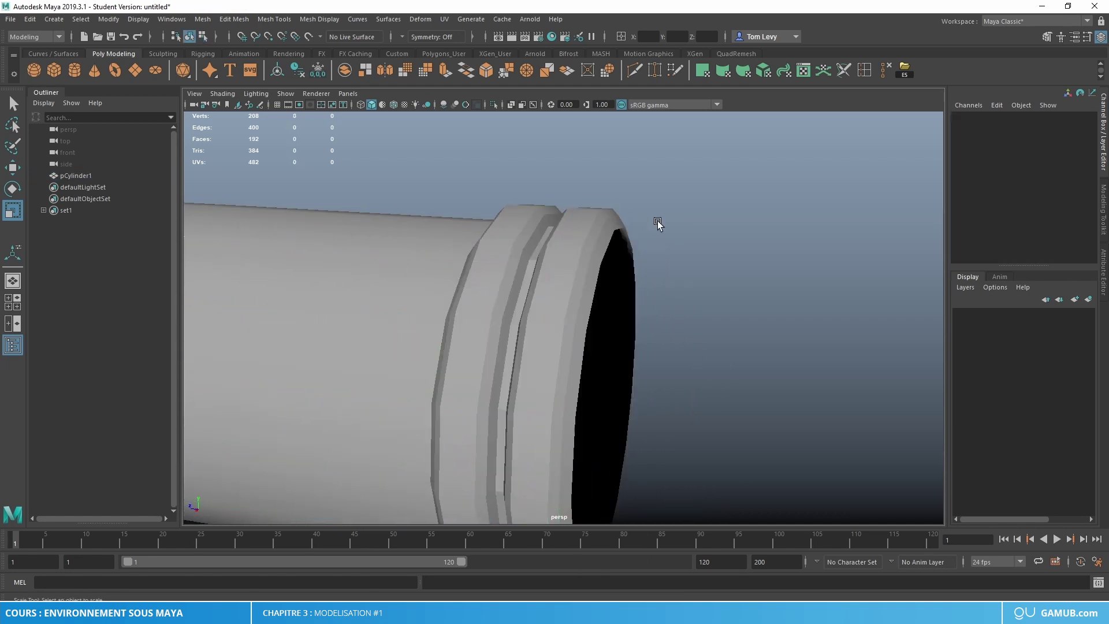
pyautogui.keyDown('alt'); pyautogui.moveTo(656, 222); pyautogui.dragTo(539, 328); pyautogui.keyUp('alt')
pyautogui.click(539, 328)
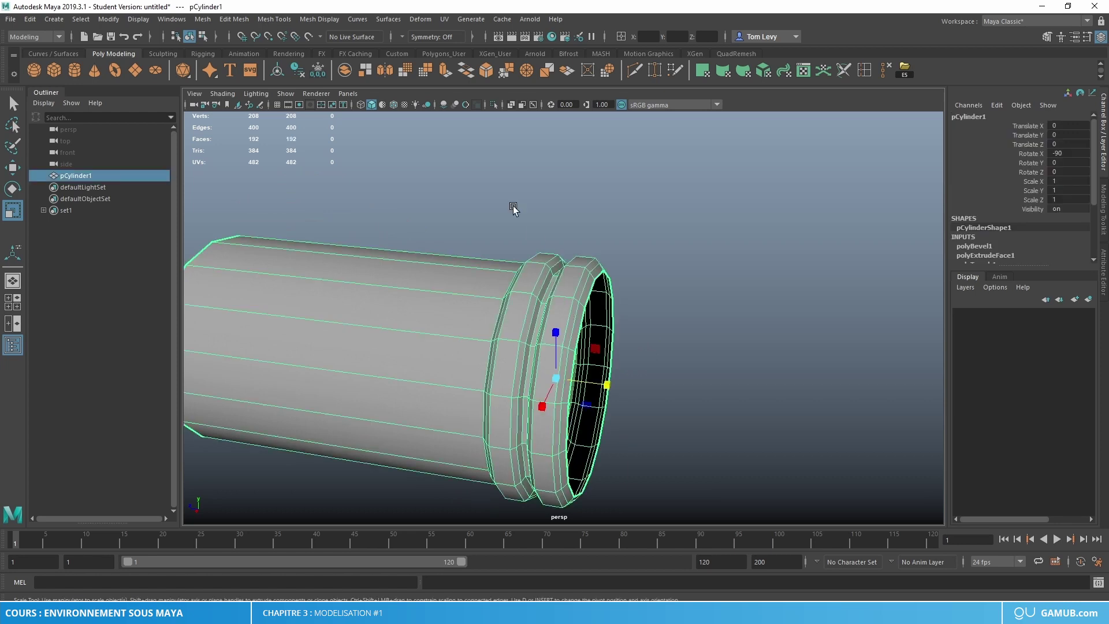
pyautogui.click(320, 23)
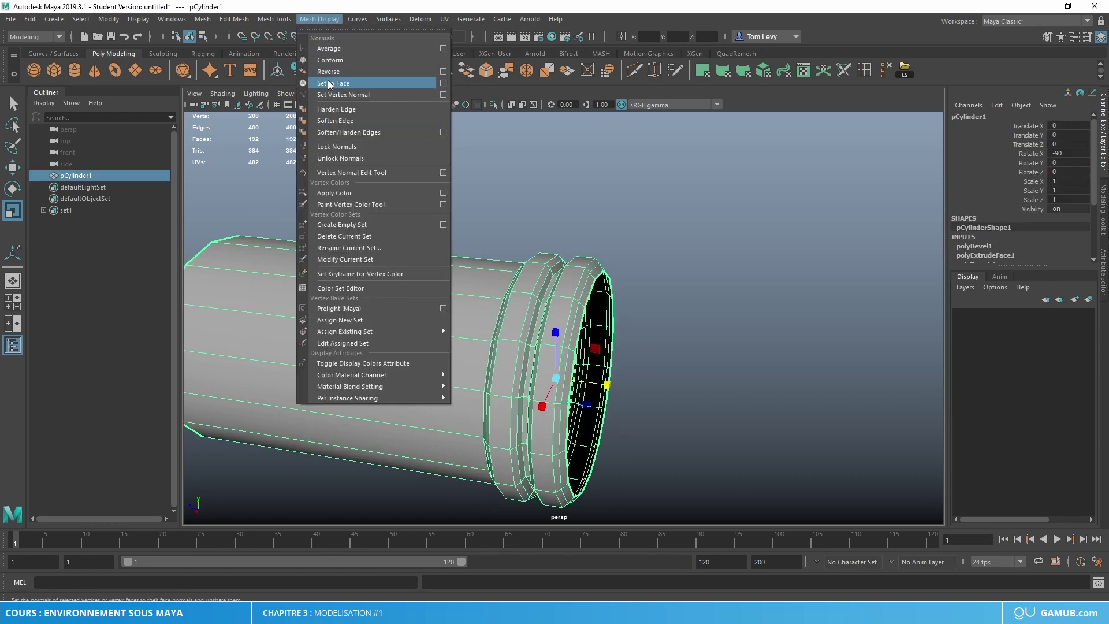
pyautogui.click(338, 118)
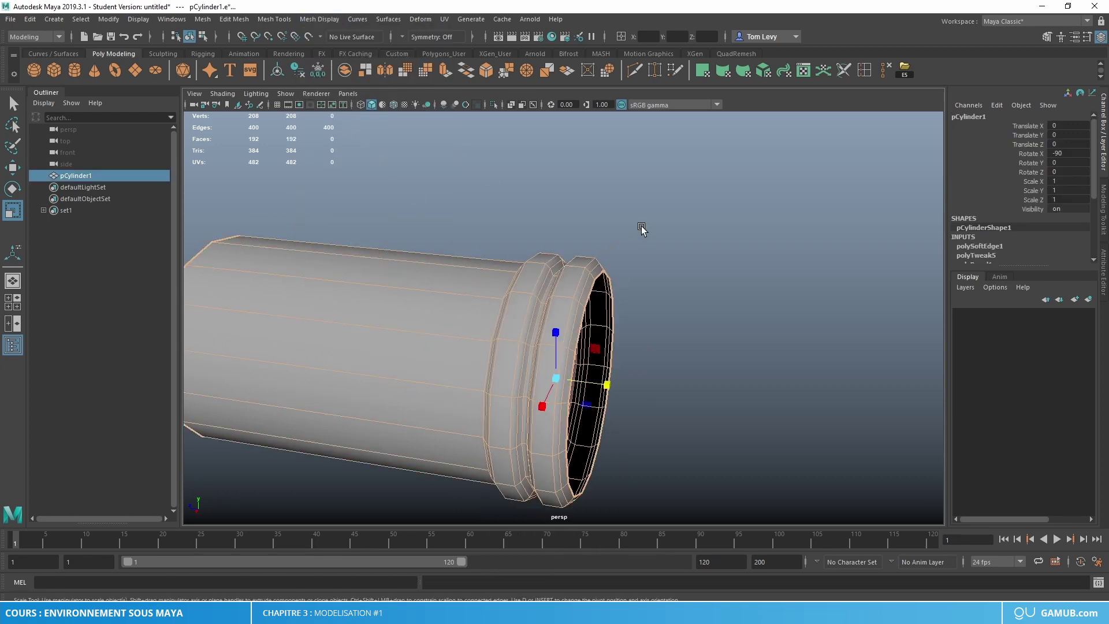
pyautogui.click(550, 193)
pyautogui.keyDown('alt'); pyautogui.moveTo(707, 300); pyautogui.dragTo(646, 313); pyautogui.keyUp('alt')
pyautogui.keyDown('alt'); pyautogui.moveTo(616, 339); pyautogui.dragTo(662, 308); pyautogui.keyUp('alt')
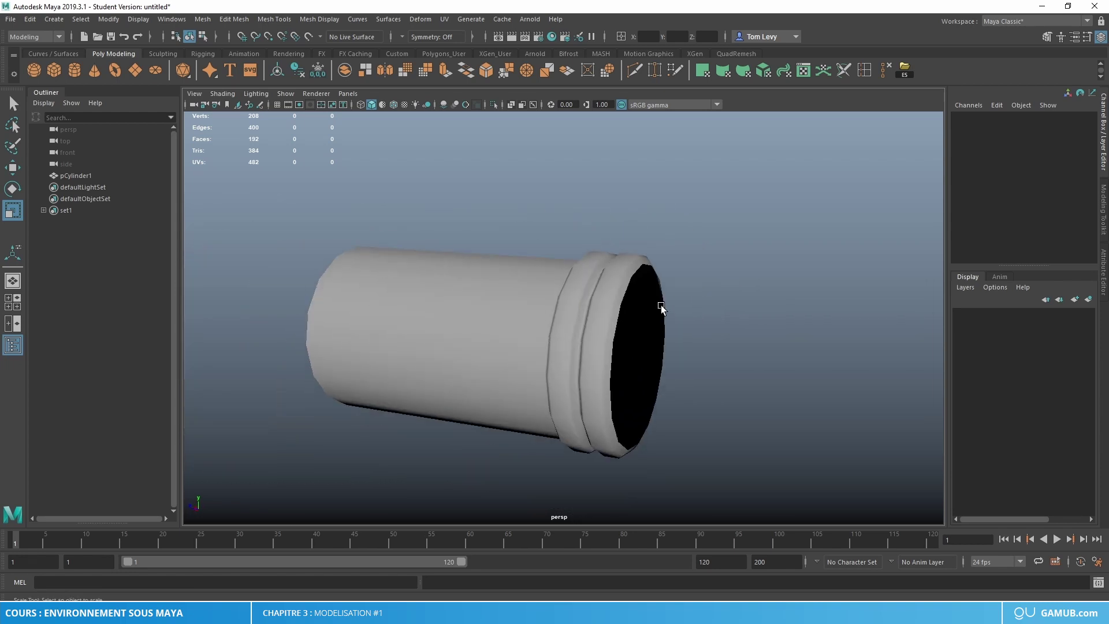
# Check the object list in Objets.txt and rename the pipe as Pipe_Short.
pyautogui.click(542, 286)
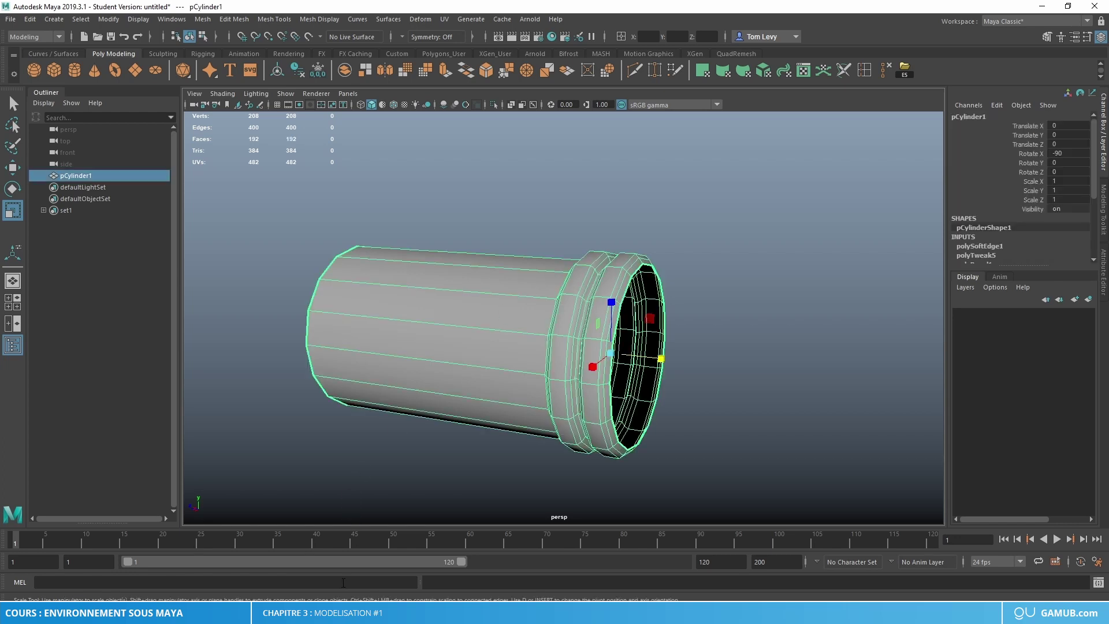
pyautogui.hotkey('alt', 'Tab')
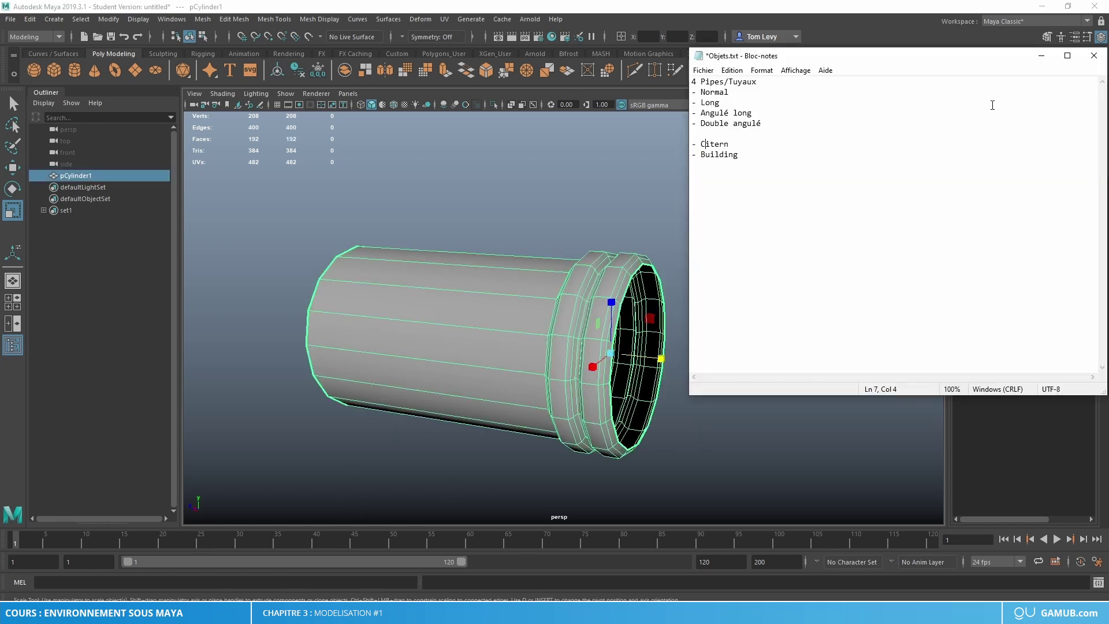
pyautogui.click(1042, 61)
pyautogui.keyDown('alt'); pyautogui.moveTo(646, 370); pyautogui.dragTo(687, 323); pyautogui.keyUp('alt')
pyautogui.doubleClick(77, 175)
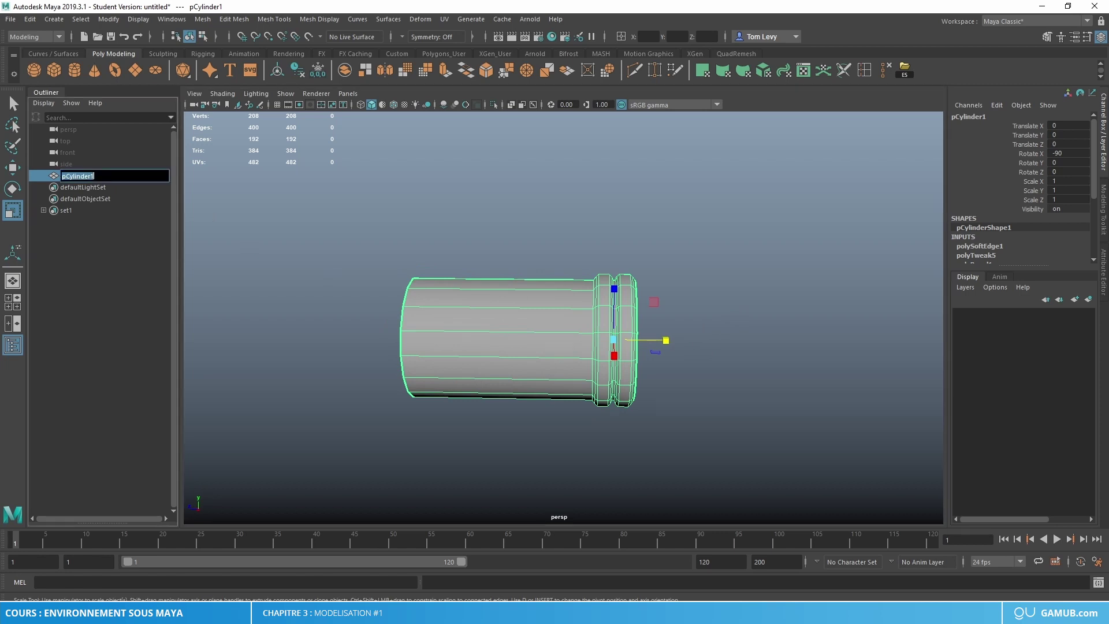
pyautogui.write('Pipe_Short')
pyautogui.press('Return')
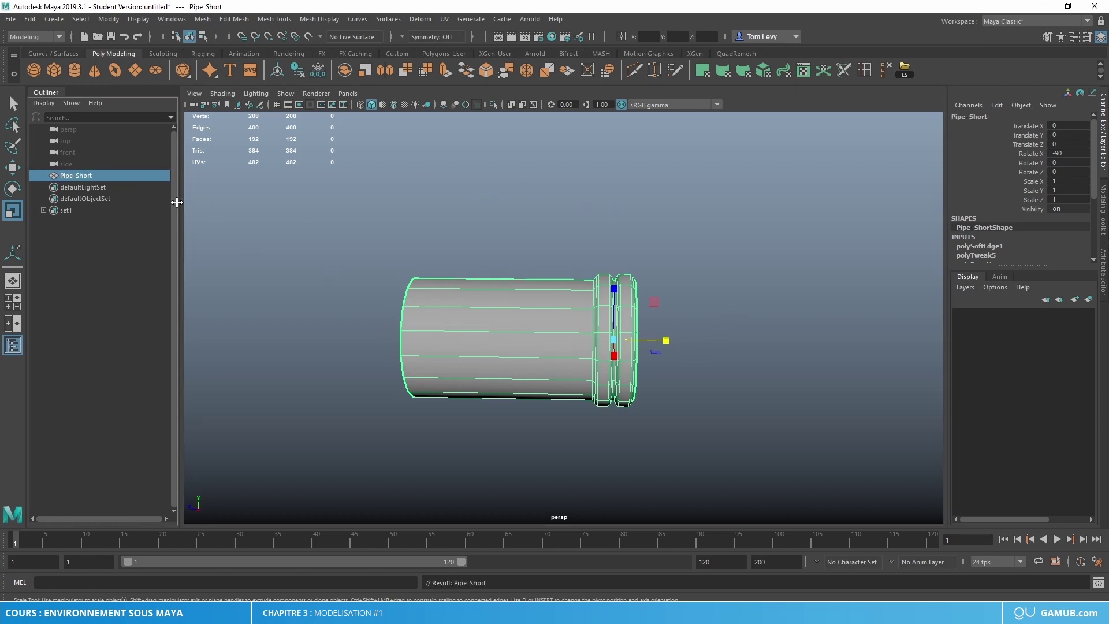
# Duplicate Pipe_Short and hide the original.
pyautogui.hotkey('ctrl', 'd')
pyautogui.click(91, 175)
pyautogui.press('h')
# Rename the visible duplicate as Pipe_Long.
pyautogui.click(81, 188)
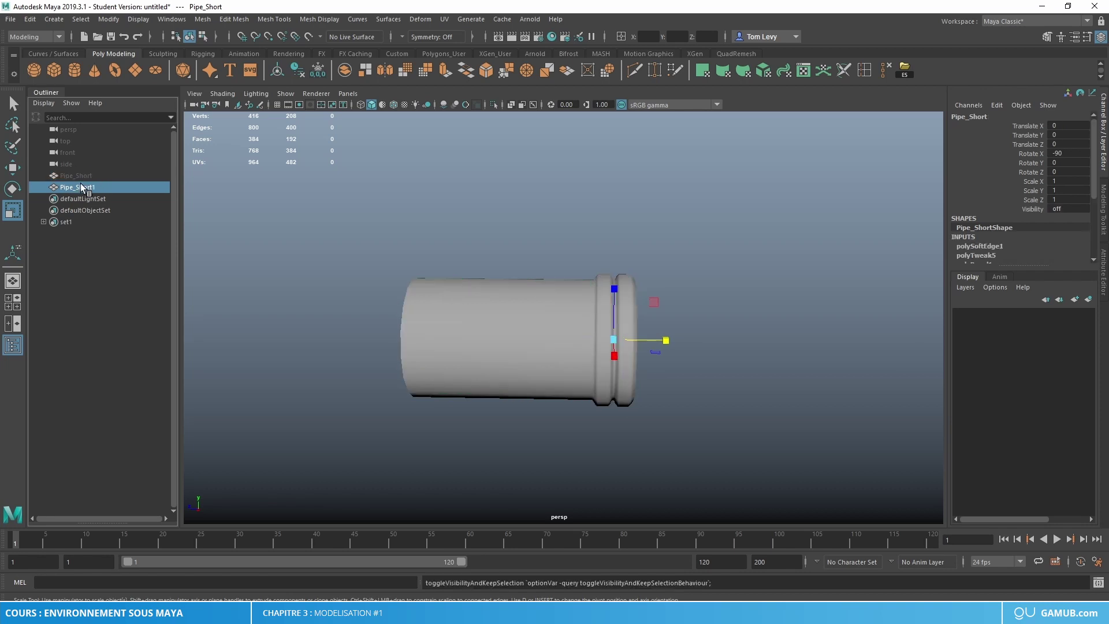
pyautogui.doubleClick(81, 188)
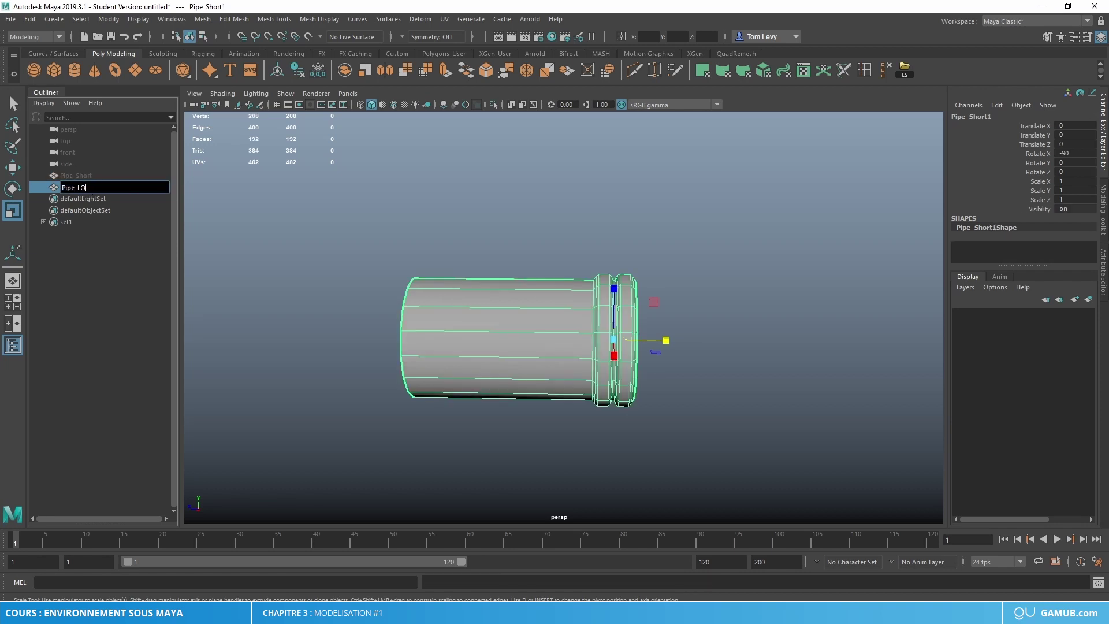
pyautogui.press('Return')
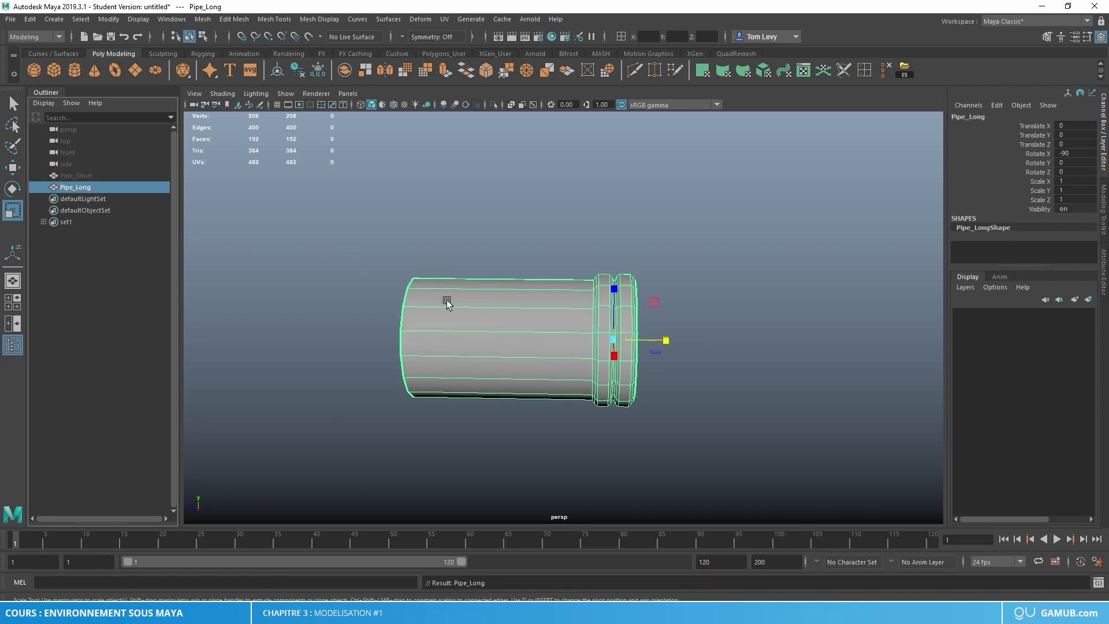
# Lengthen Pipe_Long by moving the vertices at its plain open end outward along the pipe's axis.
pyautogui.moveTo(446, 300); pyautogui.dragTo(398, 293, button='right')
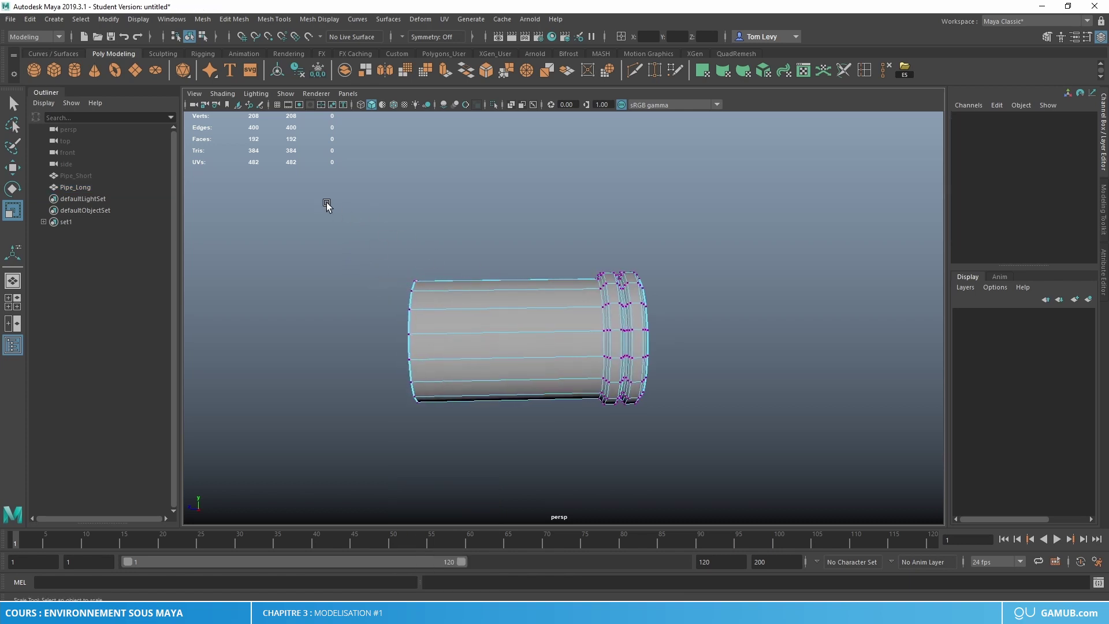
pyautogui.moveTo(483, 293); pyautogui.dragTo(427, 294, button='right')
pyautogui.moveTo(322, 203); pyautogui.dragTo(482, 469)
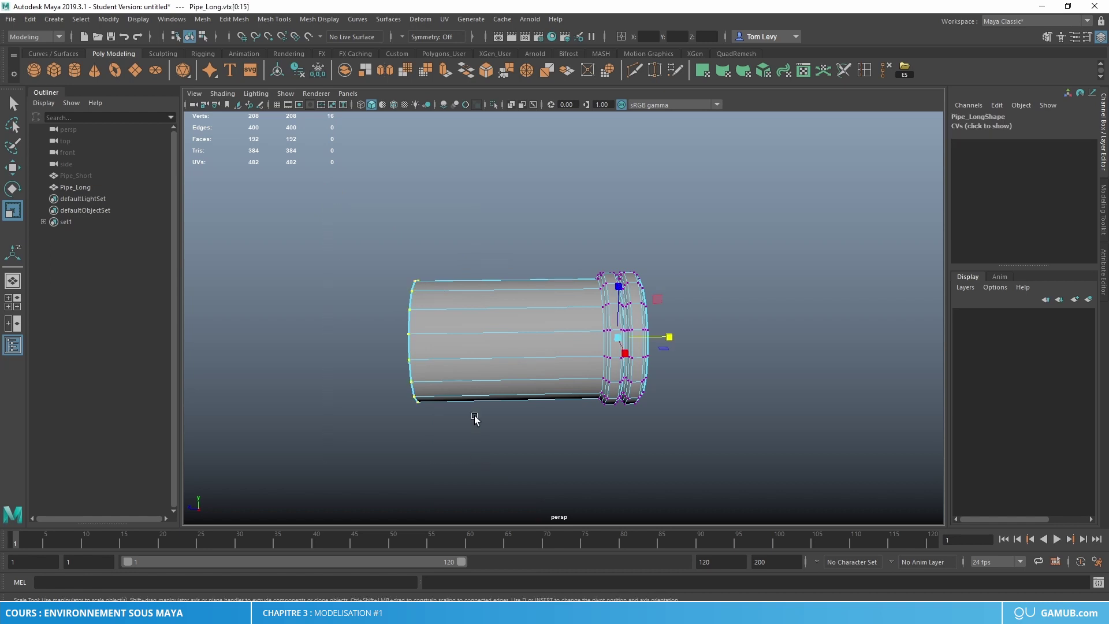
pyautogui.press('w')
pyautogui.moveTo(377, 342); pyautogui.dragTo(236, 350)
pyautogui.keyDown('alt'); pyautogui.moveTo(500, 366); pyautogui.dragTo(485, 292); pyautogui.keyUp('alt')
# Return Pipe_Long to object selection and hide it.
pyautogui.moveTo(485, 293); pyautogui.dragTo(543, 277, button='right')
pyautogui.keyDown('alt'); pyautogui.moveTo(626, 217); pyautogui.dragTo(681, 292); pyautogui.keyUp('alt')
pyautogui.click(453, 333)
pyautogui.press('h')
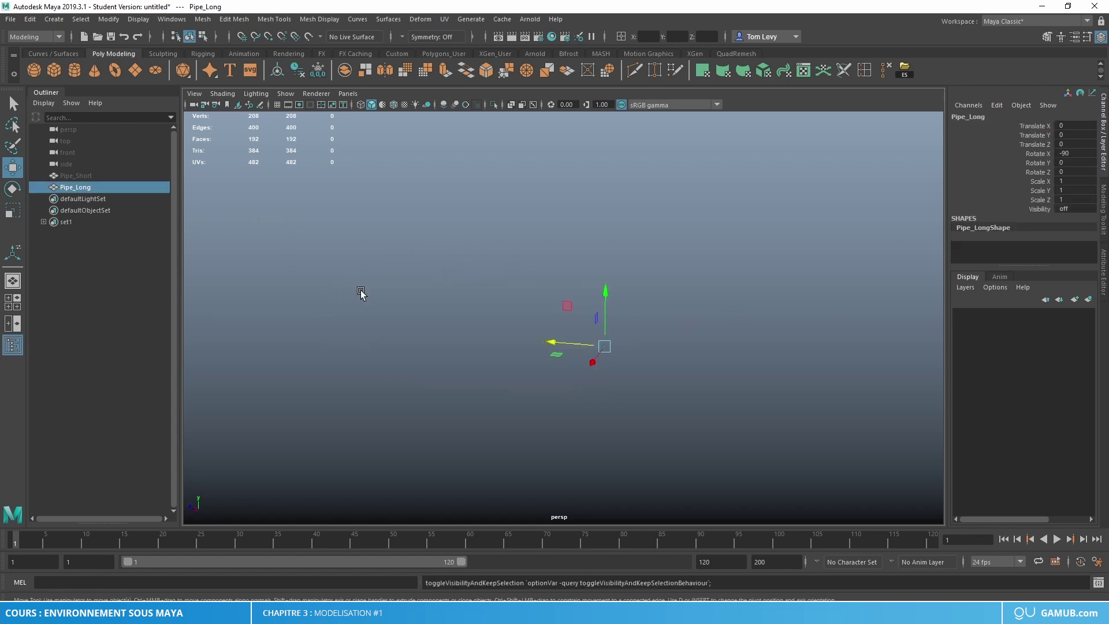
# Check the object list for the next pipe, then duplicate the hidden Pipe_Short and unhide the copy.
pyautogui.hotkey('alt', 'Tab')
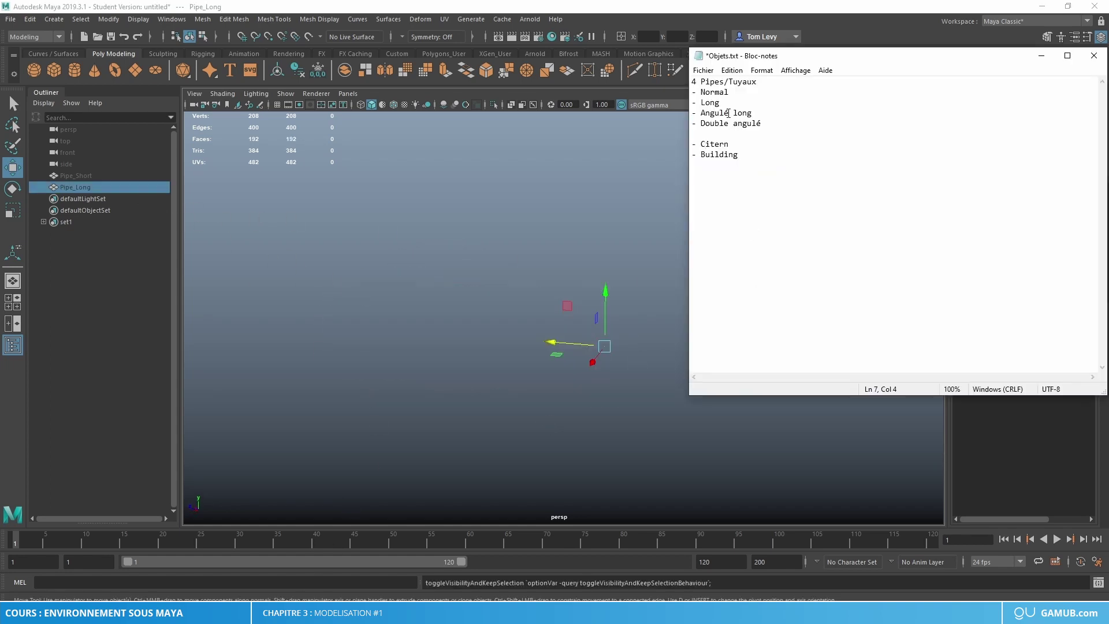
pyautogui.click(1041, 56)
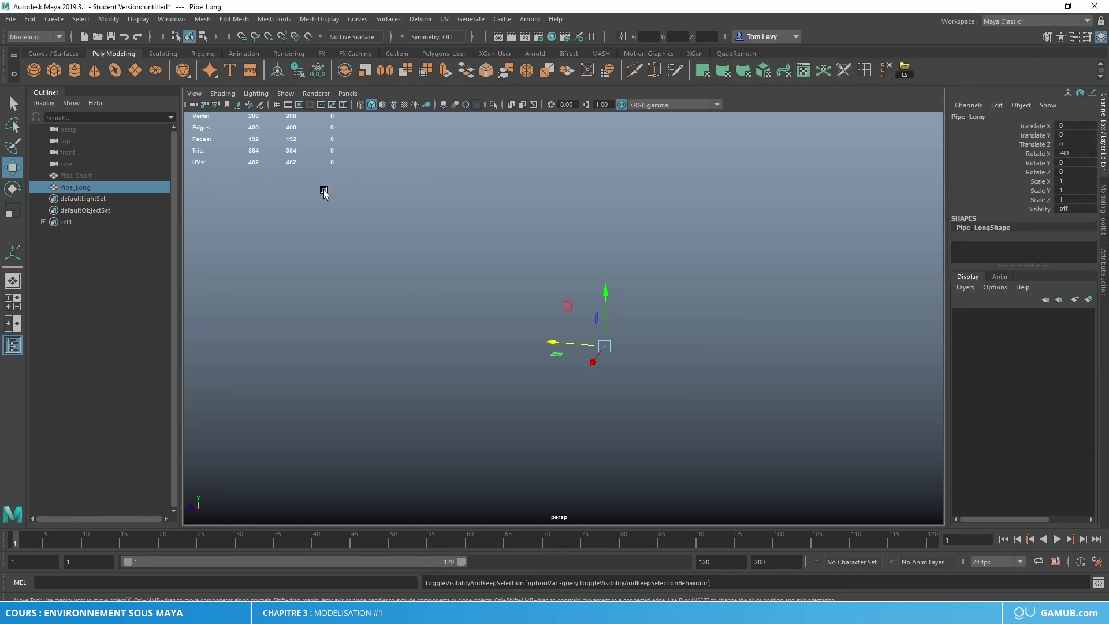
pyautogui.click(105, 176)
pyautogui.hotkey('ctrl', 'd')
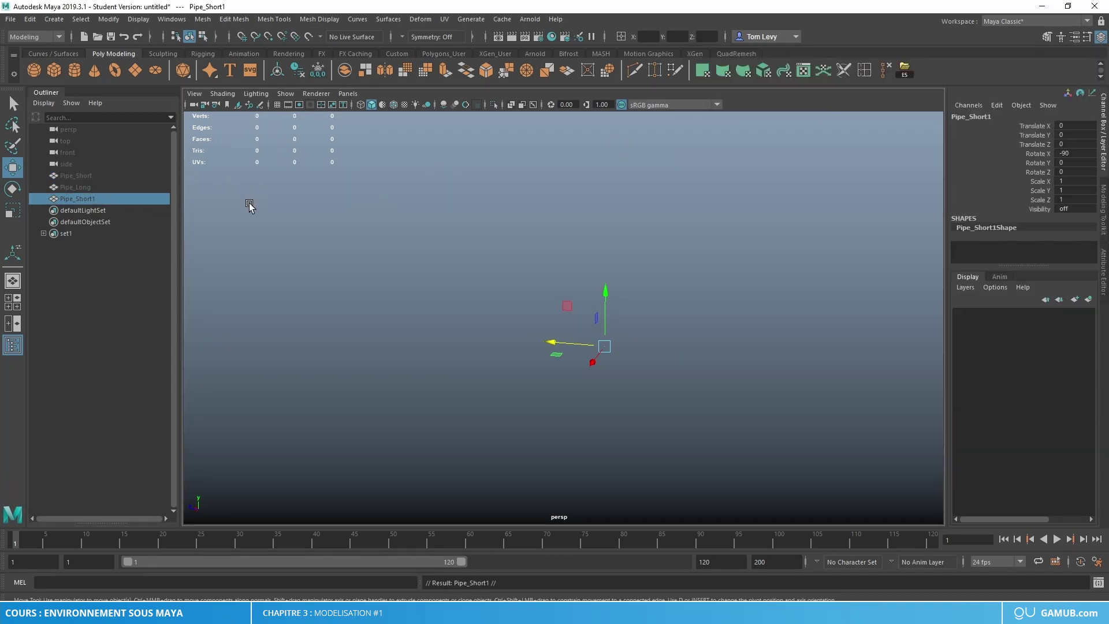
pyautogui.press('h')
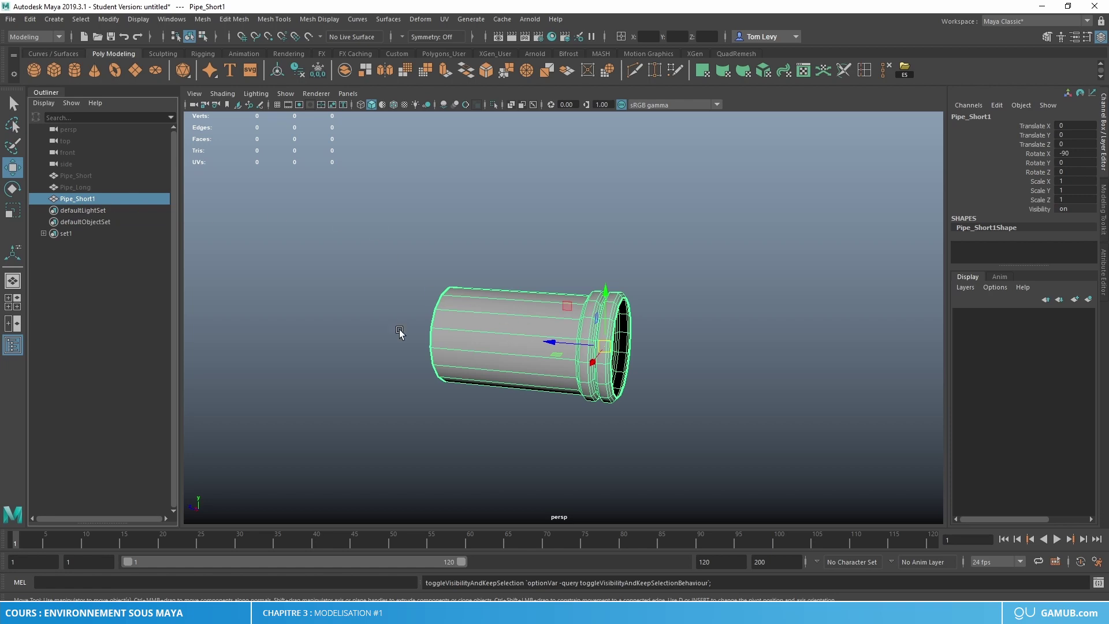
pyautogui.keyDown('alt'); pyautogui.moveTo(466, 310); pyautogui.dragTo(144, 240); pyautogui.keyUp('alt')
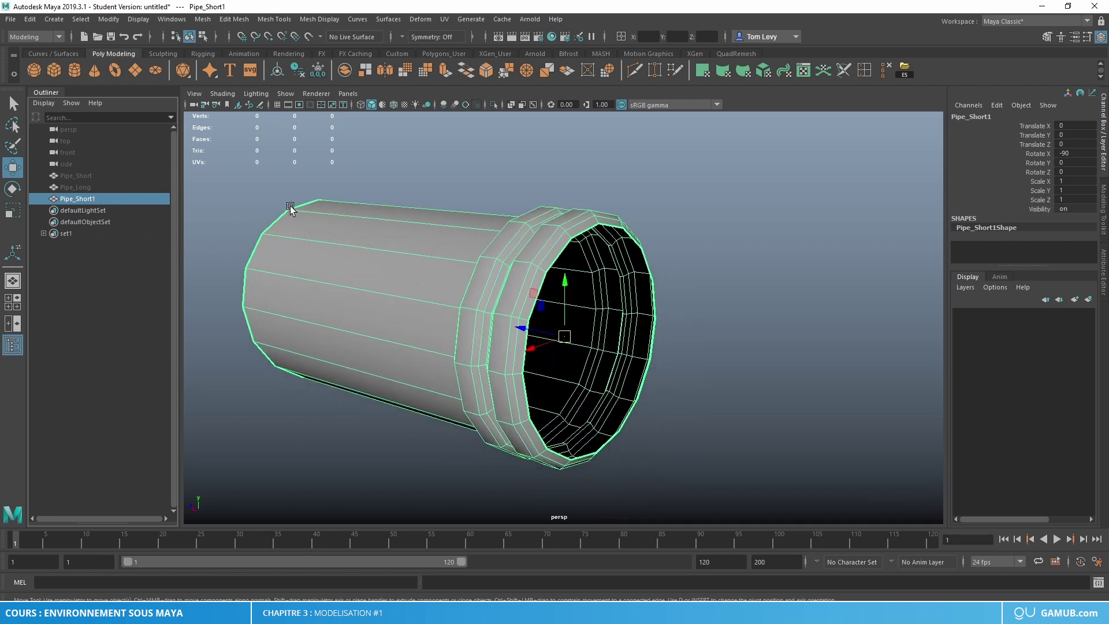
pyautogui.moveTo(608, 246); pyautogui.dragTo(555, 241, button='right')
pyautogui.press('h')
pyautogui.press('h')
pyautogui.press('h')
pyautogui.press('h')
pyautogui.press('h')
pyautogui.press('h')
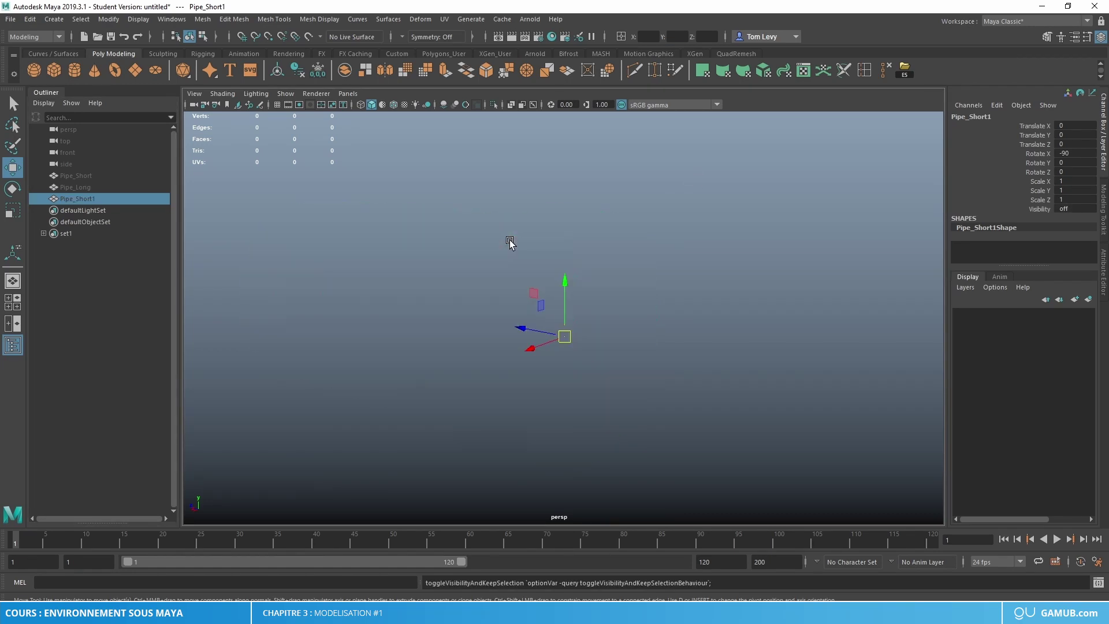
pyautogui.keyDown('alt'); pyautogui.moveTo(701, 259); pyautogui.dragTo(647, 292); pyautogui.keyUp('alt')
pyautogui.scroll(-3, 615, 360)
pyautogui.keyDown('alt'); pyautogui.moveTo(751, 291); pyautogui.dragTo(546, 285); pyautogui.keyUp('alt')
pyautogui.keyDown('alt'); pyautogui.moveTo(670, 342); pyautogui.dragTo(611, 323); pyautogui.keyUp('alt')
# Extract the long tube faces of the duplicated pipe into a mesh separate from the ring collar.
pyautogui.moveTo(586, 324); pyautogui.dragTo(639, 275, button='right')
pyautogui.moveTo(564, 293); pyautogui.dragTo(565, 327, button='right')
pyautogui.moveTo(810, 216); pyautogui.dragTo(621, 492)
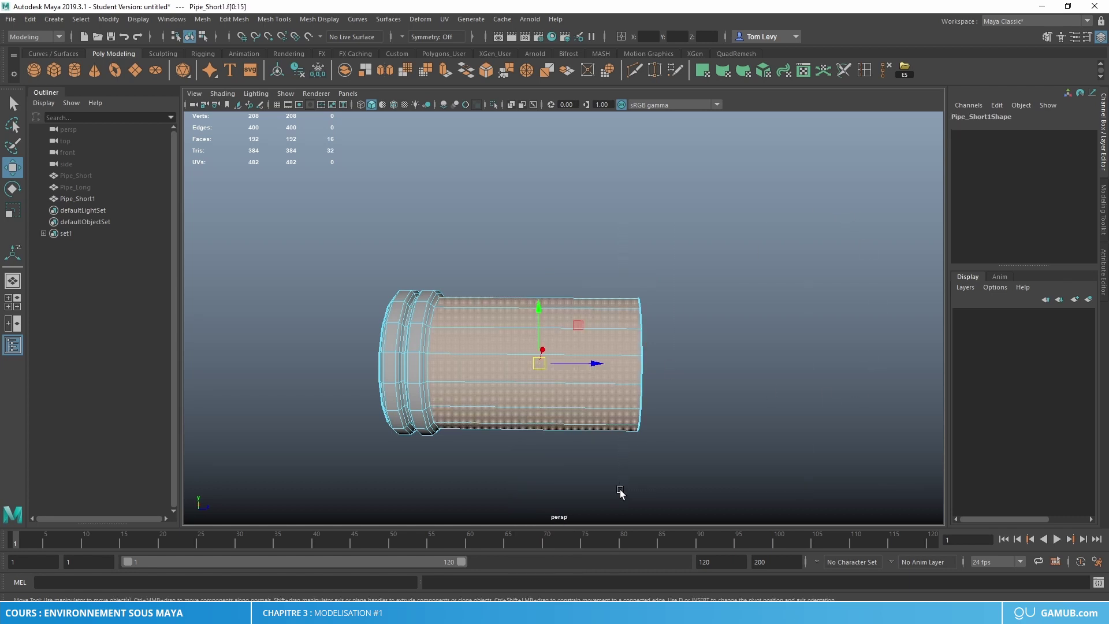
pyautogui.click(363, 71)
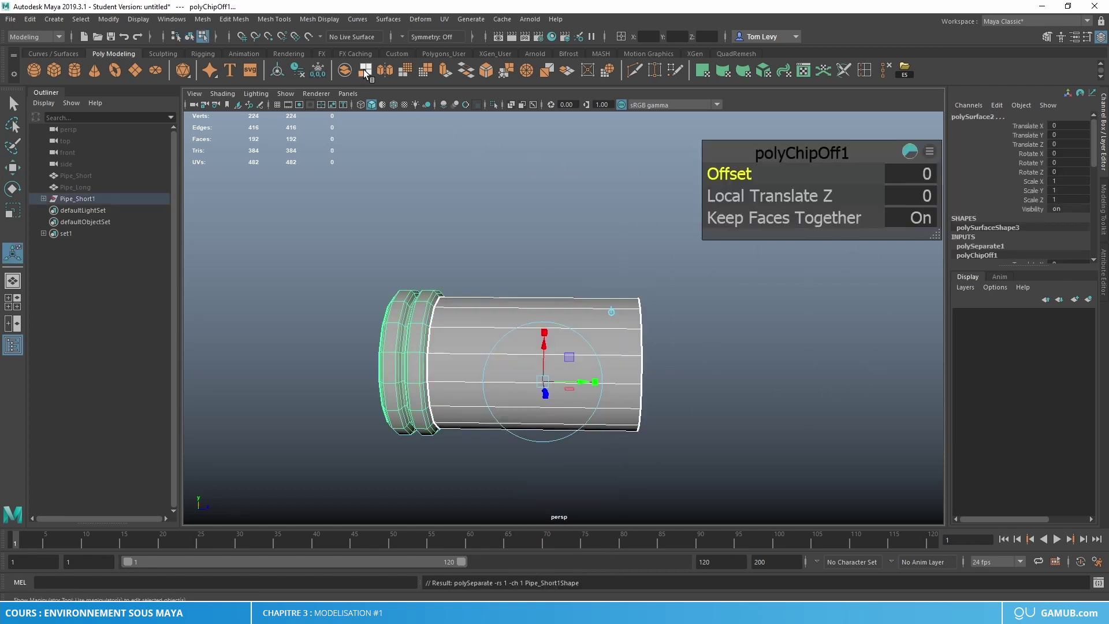
pyautogui.press('w')
# Center the pivots of the two separated meshes and delete their construction history.
pyautogui.click(277, 70)
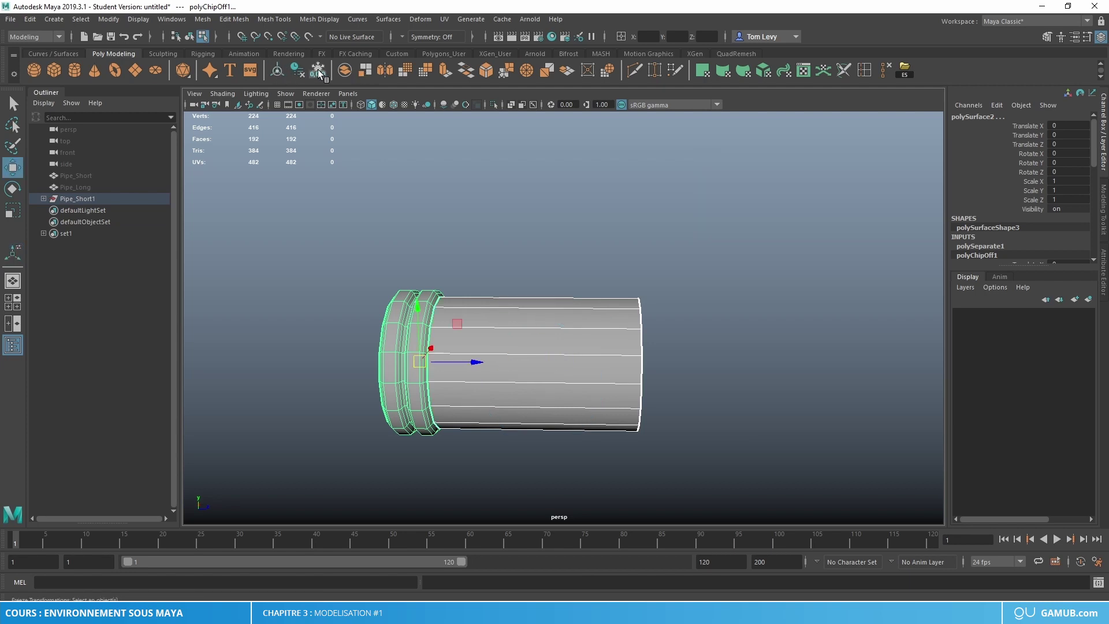
pyautogui.hotkey('alt', 'shift', 'd')
pyautogui.keyDown('alt'); pyautogui.moveTo(542, 247); pyautogui.dragTo(569, 329); pyautogui.keyUp('alt')
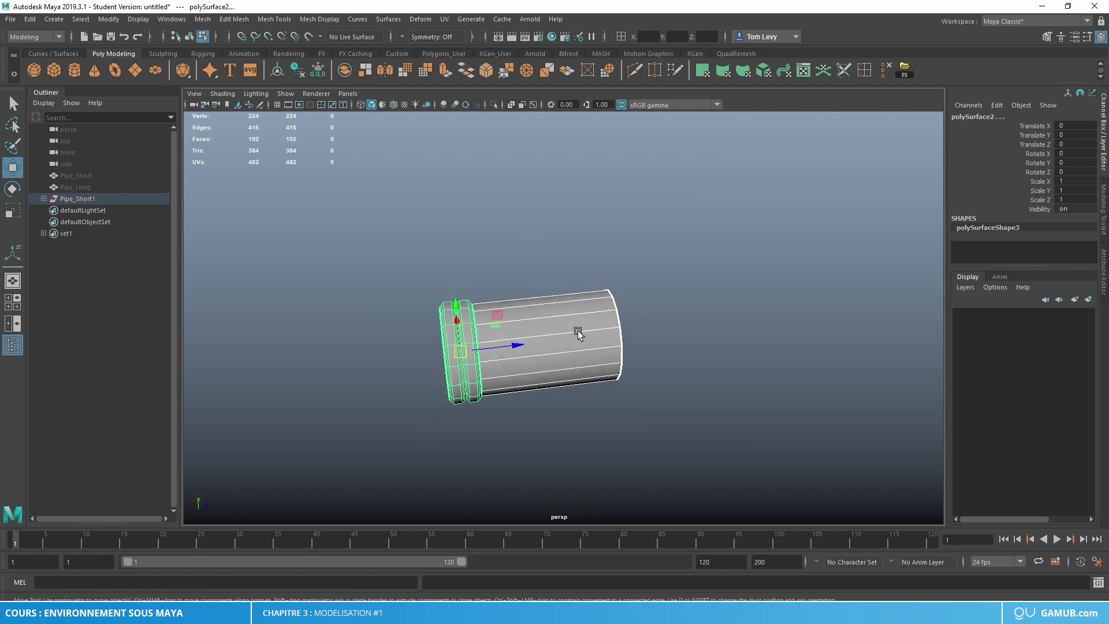
# Duplicate the separated tube mesh without its ring collar and move the copy to about -3.421 in Y.
pyautogui.doubleClick(577, 330)
pyautogui.moveTo(598, 294); pyautogui.dragTo(664, 257, button='right')
pyautogui.click(664, 257)
pyautogui.click(578, 323)
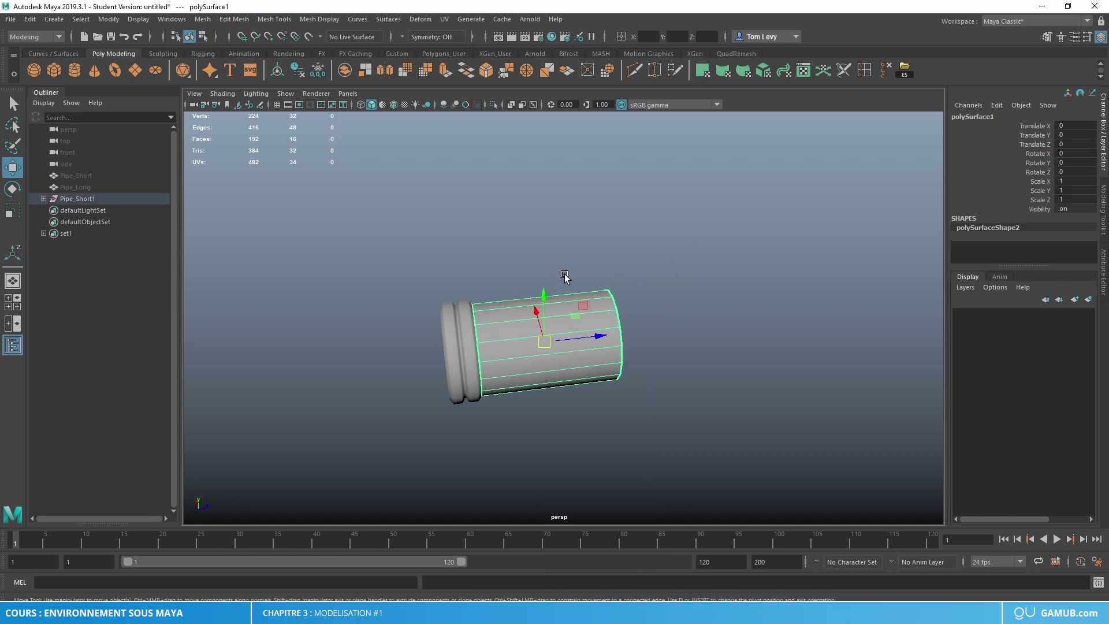
pyautogui.moveTo(568, 293); pyautogui.dragTo(637, 265, button='right')
pyautogui.keyDown('alt'); pyautogui.moveTo(775, 371); pyautogui.dragTo(571, 339); pyautogui.keyUp('alt')
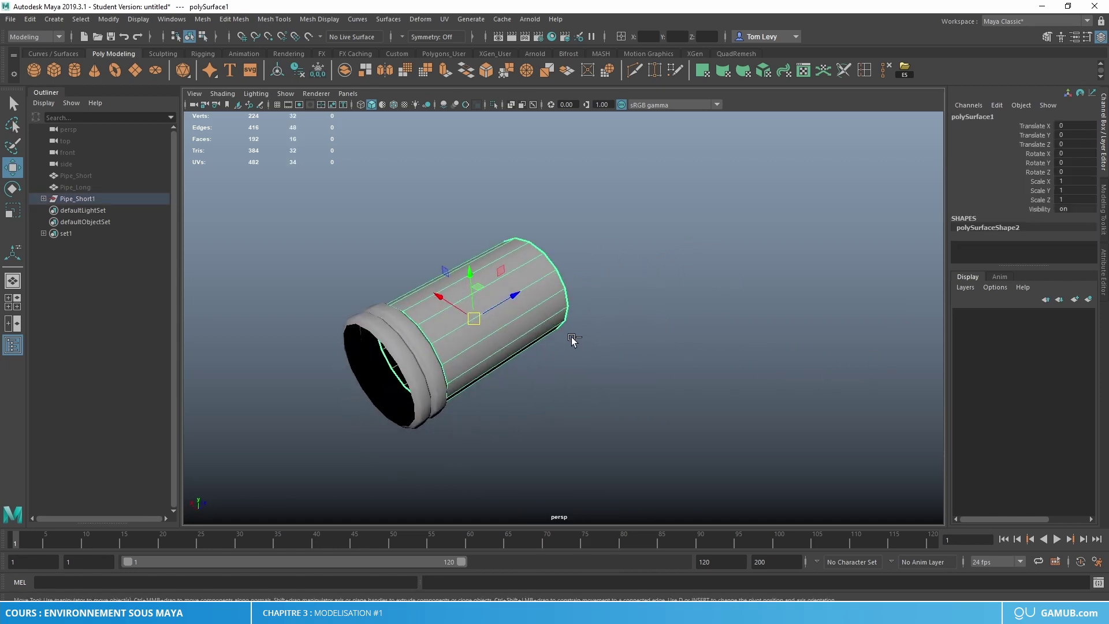
pyautogui.hotkey('ctrl', 'd')
pyautogui.moveTo(510, 297); pyautogui.dragTo(526, 264)
# Rotate the duplicated tube to -90 degrees about Z so it lies perpendicular to the original.
pyautogui.press('e')
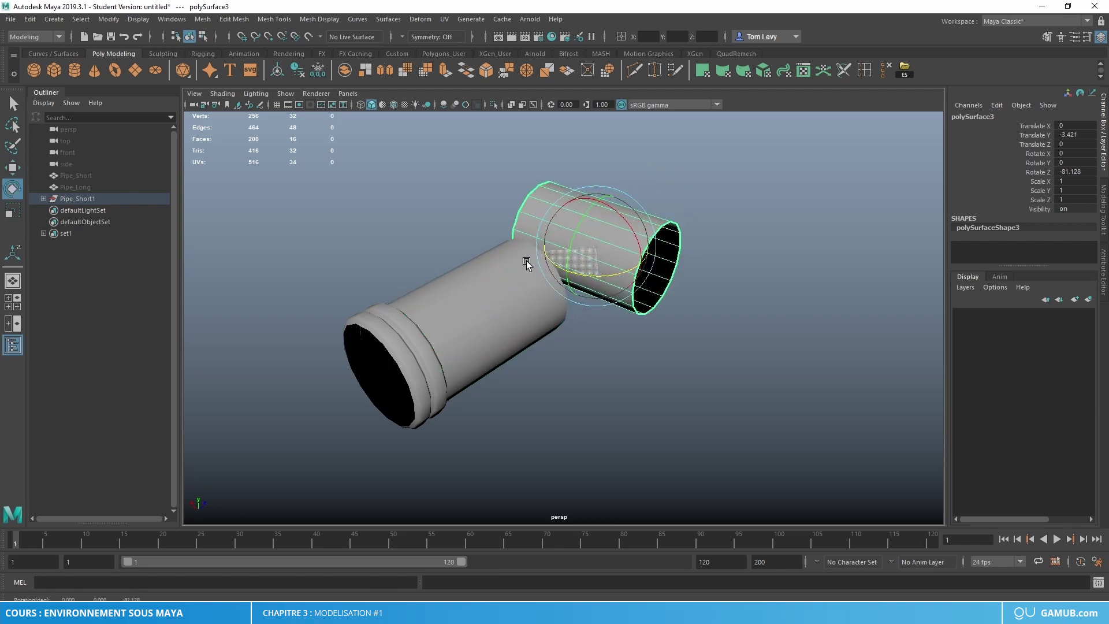
pyautogui.click(1080, 172)
pyautogui.write('-90')
pyautogui.press('Return')
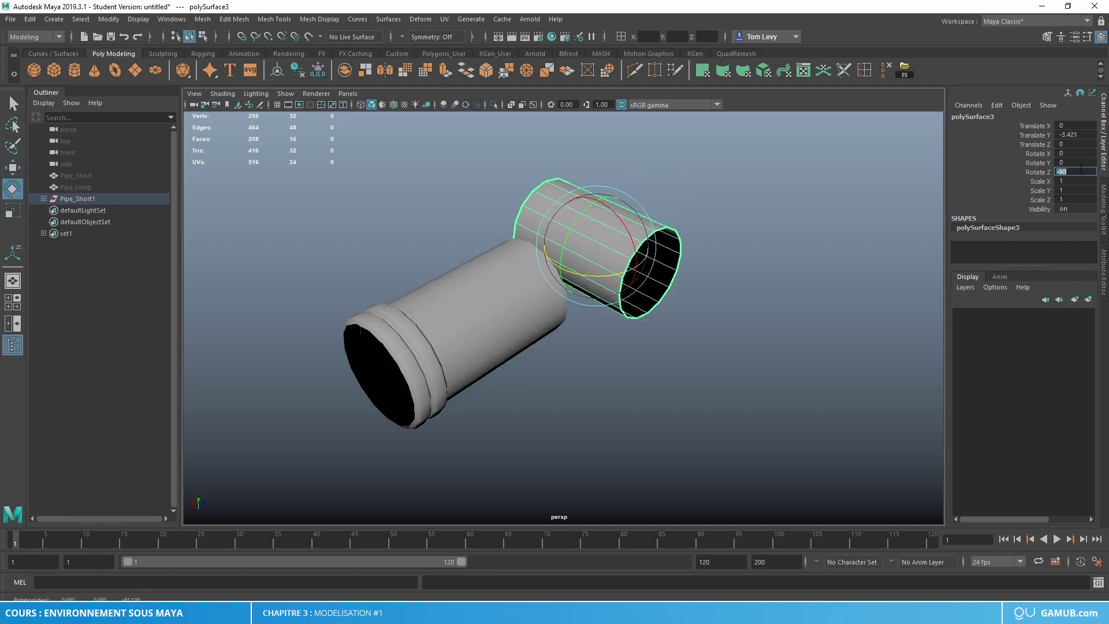
# Move the rotated tube beyond the original's open end, to about -3.732 in X and -3.334 in Y.
pyautogui.click(670, 289)
pyautogui.click(595, 242)
pyautogui.press('w')
pyautogui.moveTo(566, 234); pyautogui.dragTo(618, 231)
pyautogui.moveTo(664, 192)
pyautogui.mouseDown()
pyautogui.moveTo(666, 205)
pyautogui.moveTo(670, 195)
pyautogui.mouseUp()
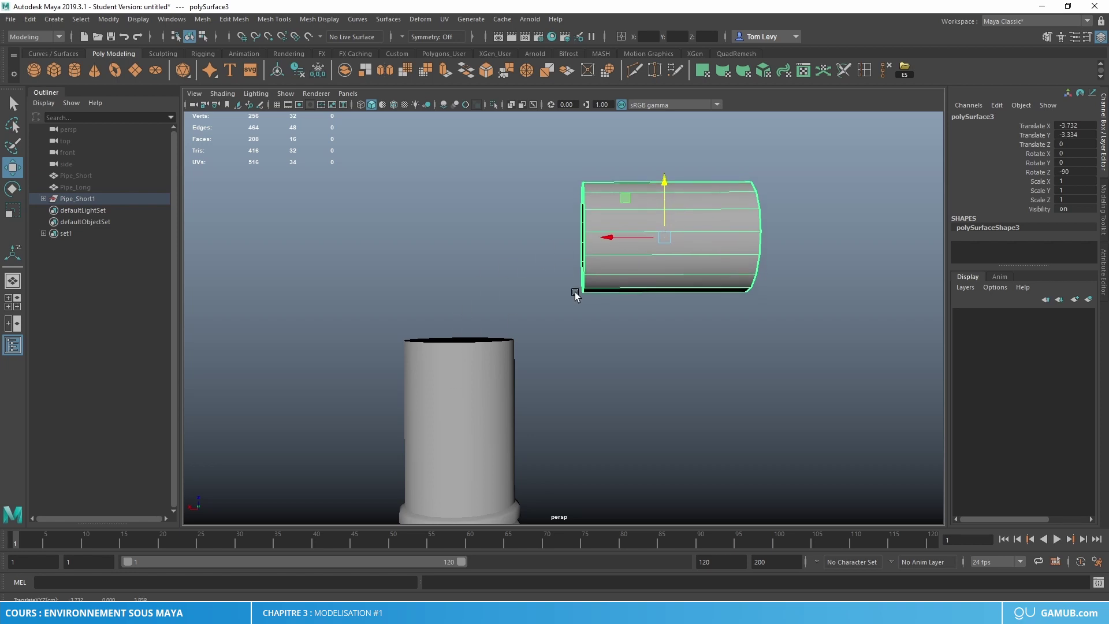
# Combine the ring collar and the original tube into one mesh and merge their vertices with a 0.0001 distance threshold.
pyautogui.keyDown('alt'); pyautogui.moveTo(575, 295); pyautogui.dragTo(489, 303); pyautogui.keyUp('alt')
pyautogui.click(490, 303)
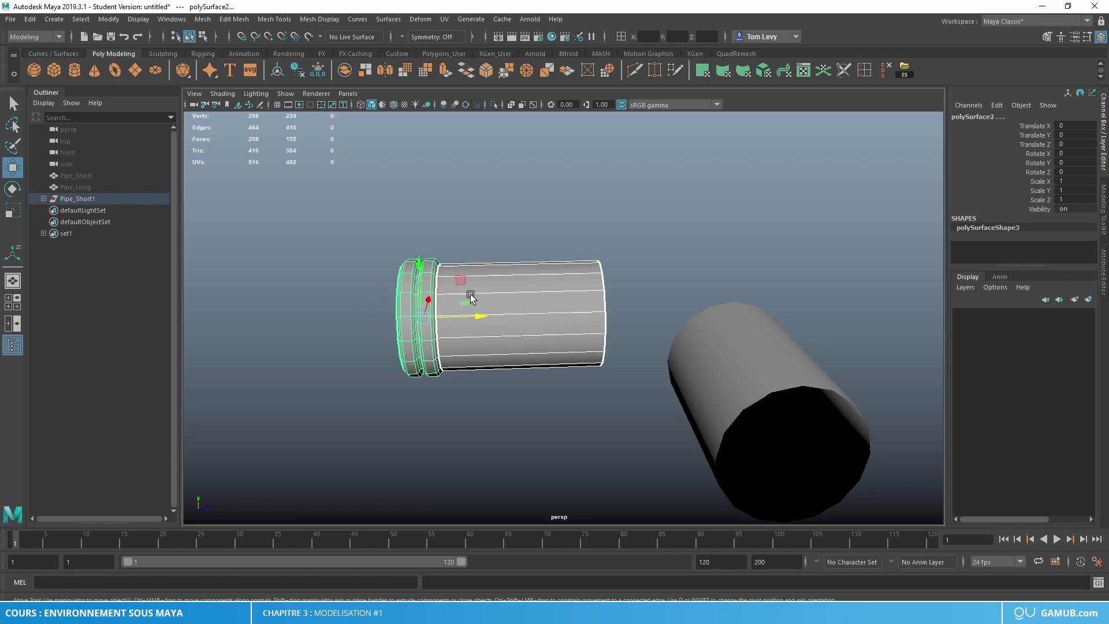
pyautogui.rightClick(457, 310)
pyautogui.click(640, 217)
pyautogui.click(508, 323)
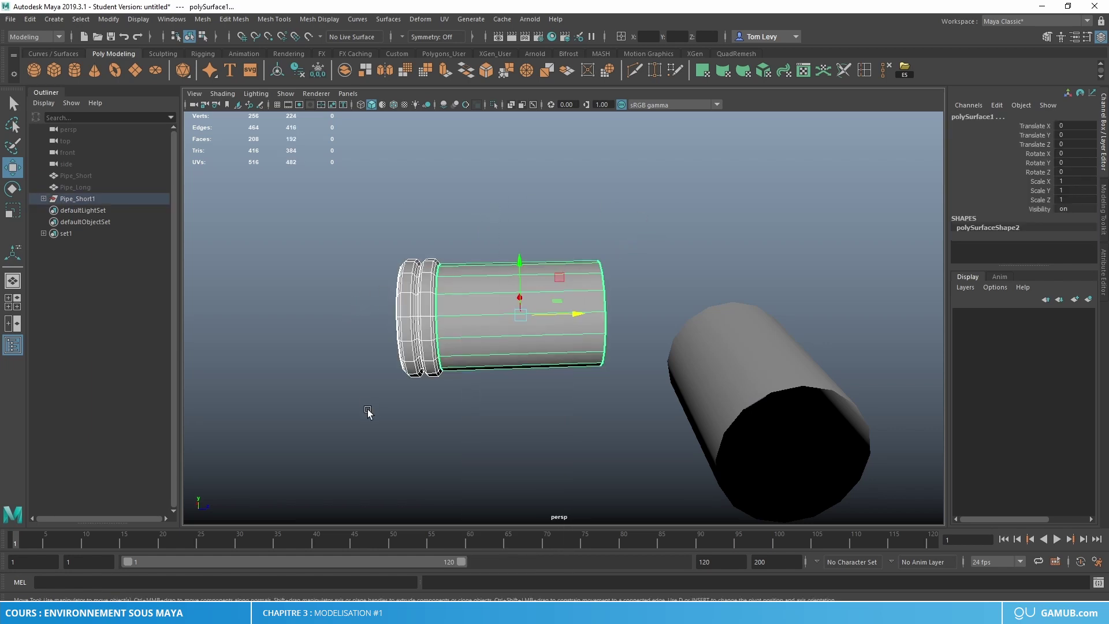
pyautogui.click(346, 70)
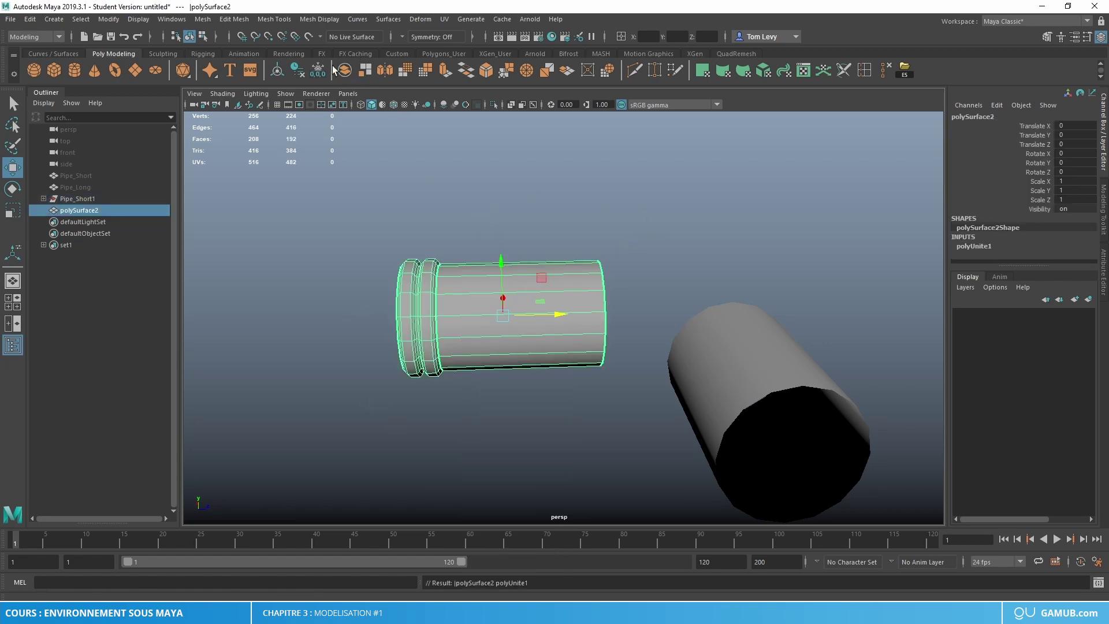
pyautogui.click(508, 68)
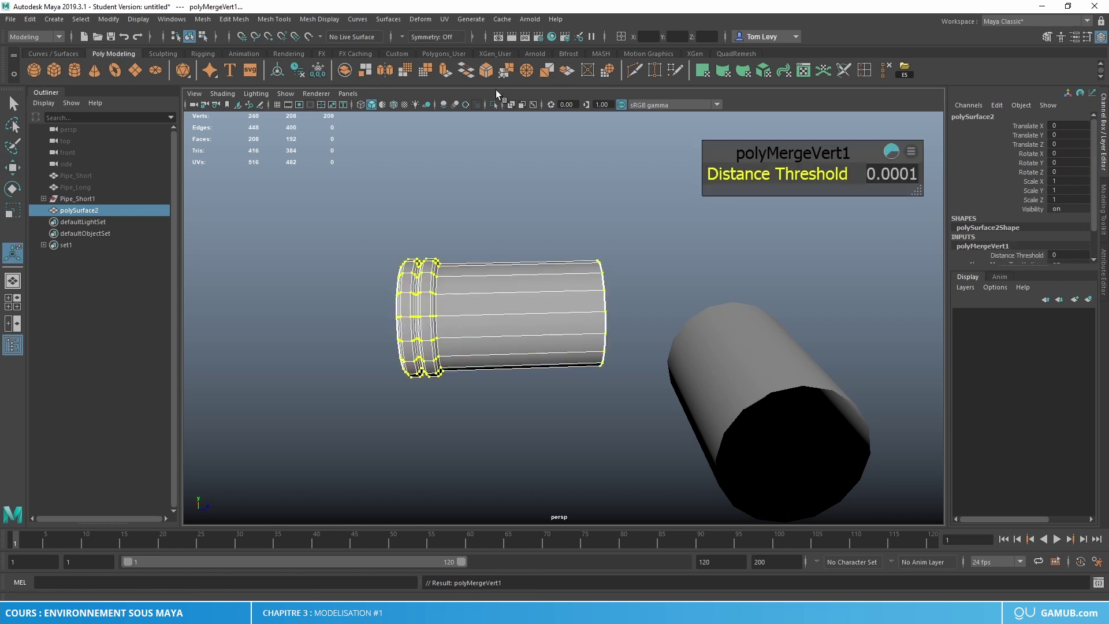
# Center the pivot of the combined collared pipe, delete its construction history and return to object selection.
pyautogui.click(276, 72)
pyautogui.click(304, 70)
pyautogui.press('w')
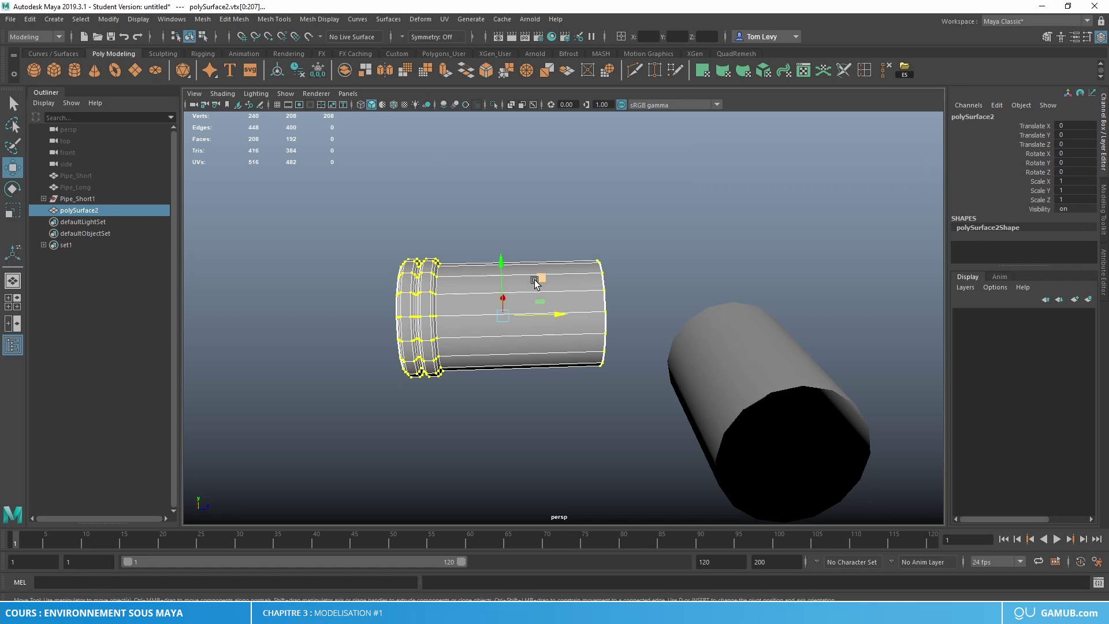
pyautogui.click(643, 223)
# Adjust the rotated tube's distance from the collared pipe, moving it to about -3.789 in Y.
pyautogui.keyDown('alt'); pyautogui.moveTo(644, 223); pyautogui.dragTo(743, 369); pyautogui.keyUp('alt')
pyautogui.click(743, 367)
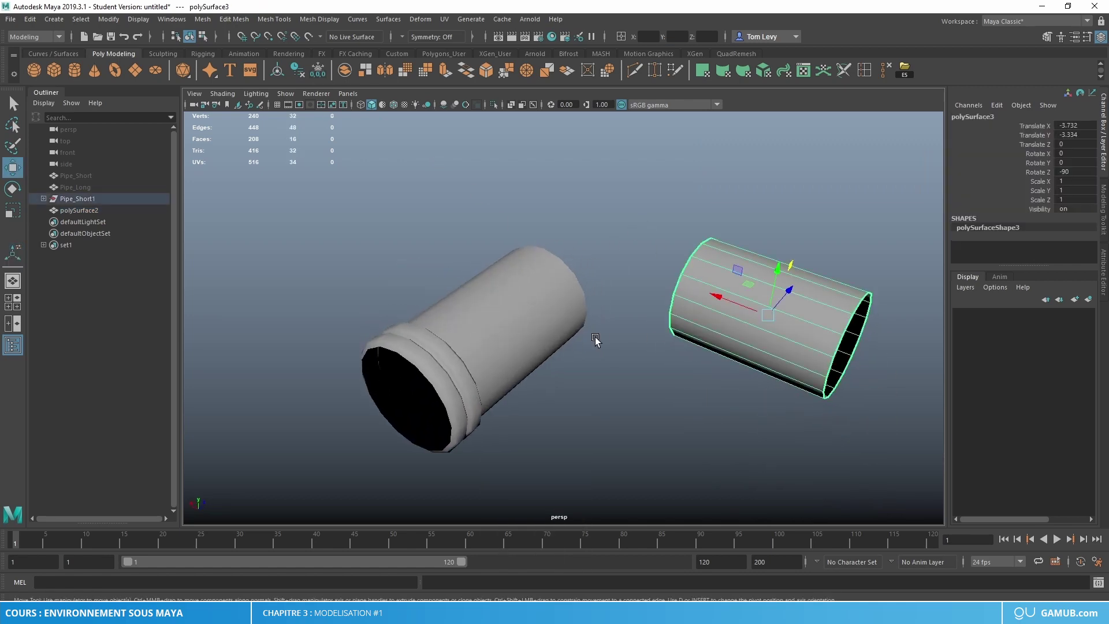
pyautogui.click(523, 307)
pyautogui.keyDown('alt'); pyautogui.moveTo(661, 361); pyautogui.dragTo(512, 406); pyautogui.keyUp('alt')
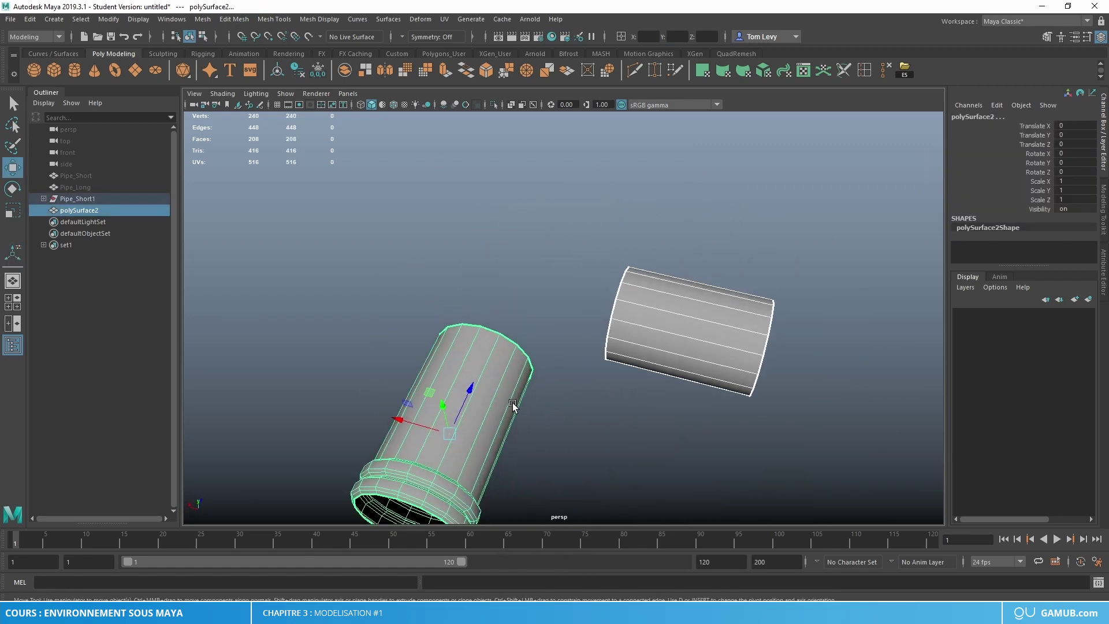
pyautogui.keyDown('alt'); pyautogui.moveTo(576, 359); pyautogui.dragTo(669, 372); pyautogui.keyUp('alt')
pyautogui.click(670, 372)
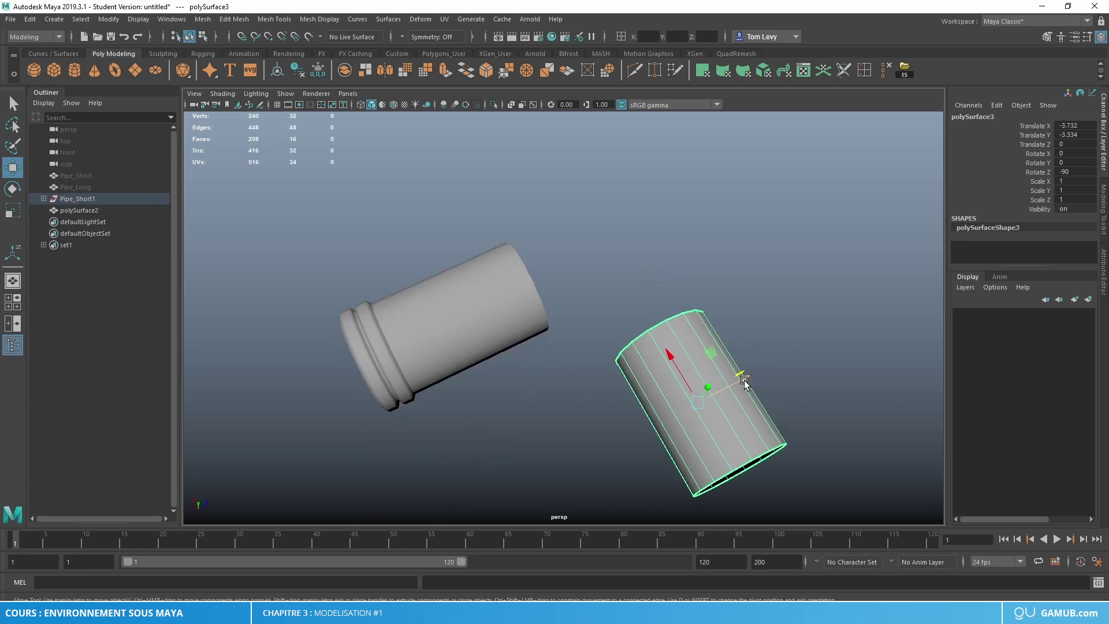
pyautogui.moveTo(745, 384); pyautogui.dragTo(599, 281)
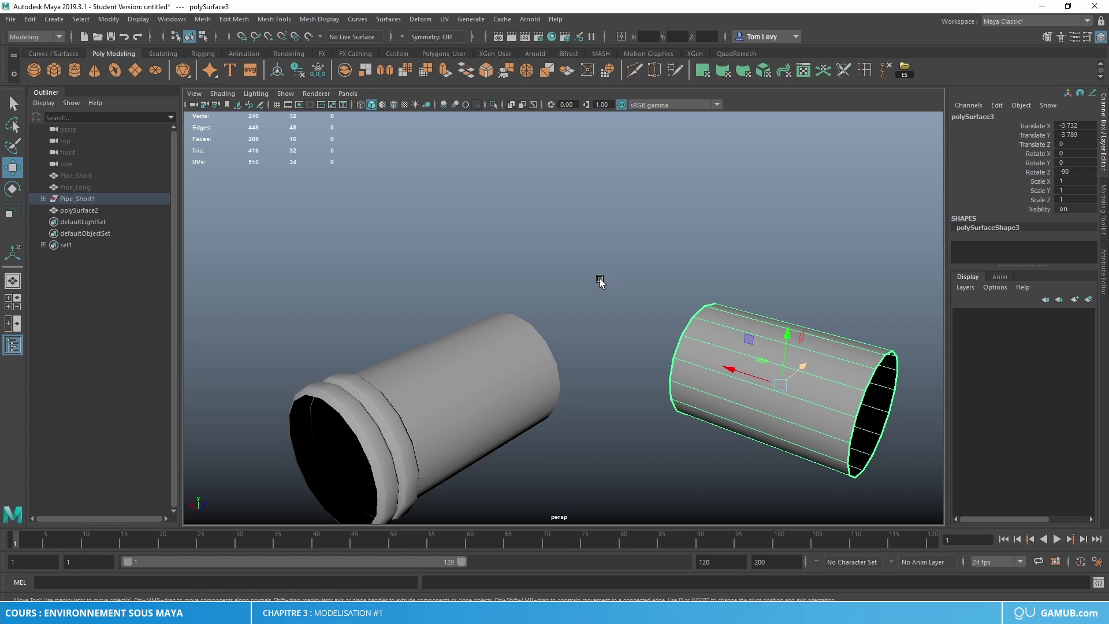
# Combine the rotated tube and the collared pipe into a single mesh.
pyautogui.scroll(-3, 678, 404)
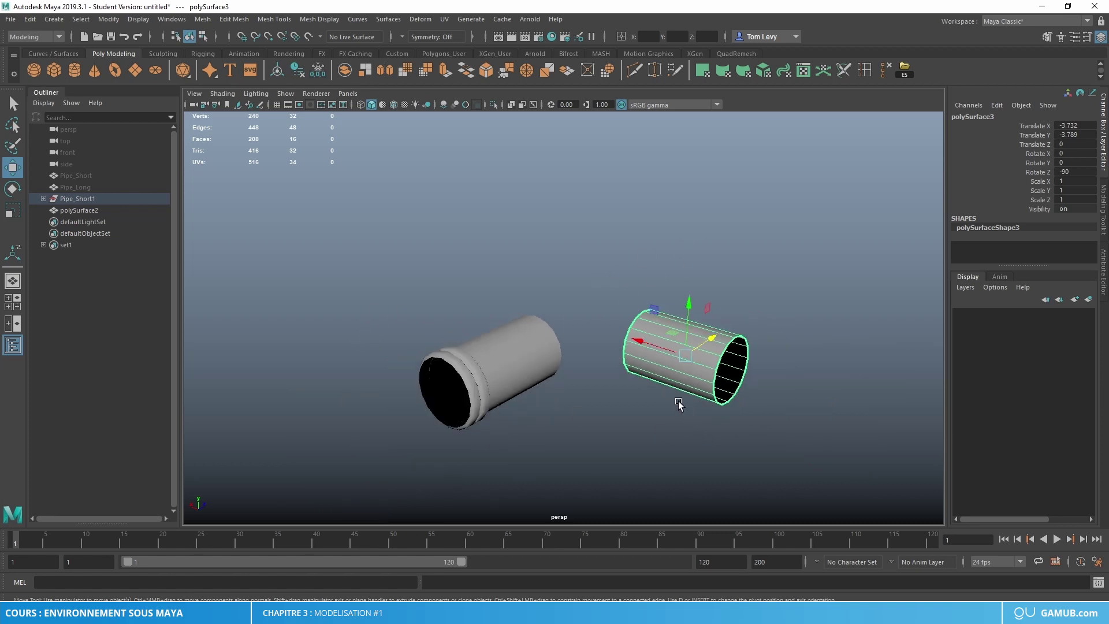
pyautogui.click(490, 426)
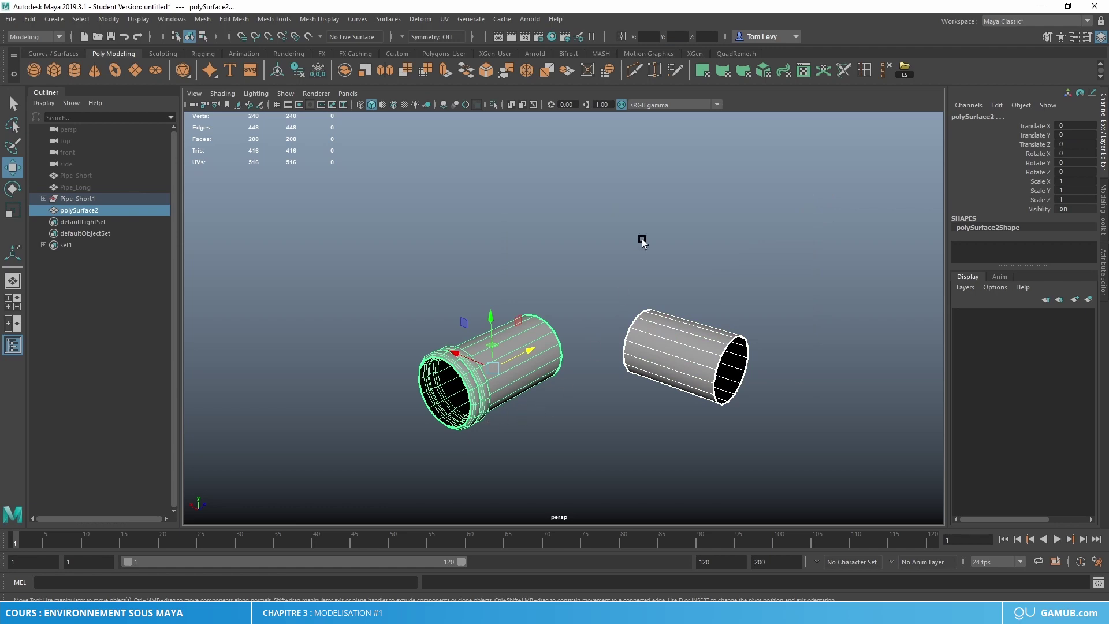
pyautogui.keyDown('alt'); pyautogui.moveTo(469, 276); pyautogui.dragTo(527, 245); pyautogui.keyUp('alt')
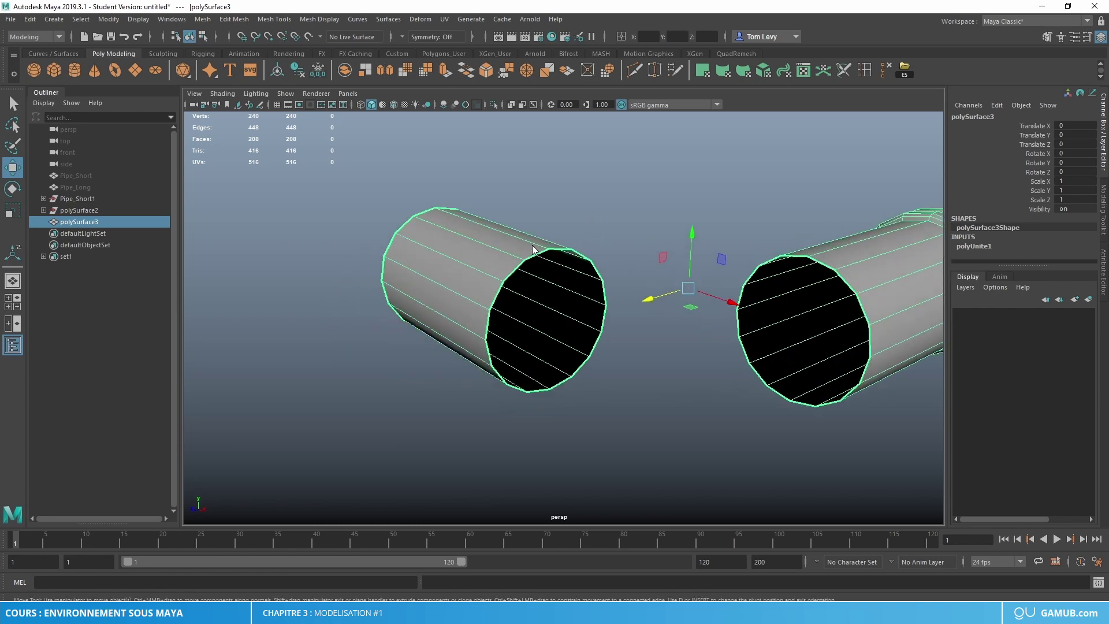
# Select the two open border edge loops at the corner between the tubes and bridge them.
pyautogui.moveTo(533, 250); pyautogui.dragTo(530, 212, button='right')
pyautogui.doubleClick(532, 252)
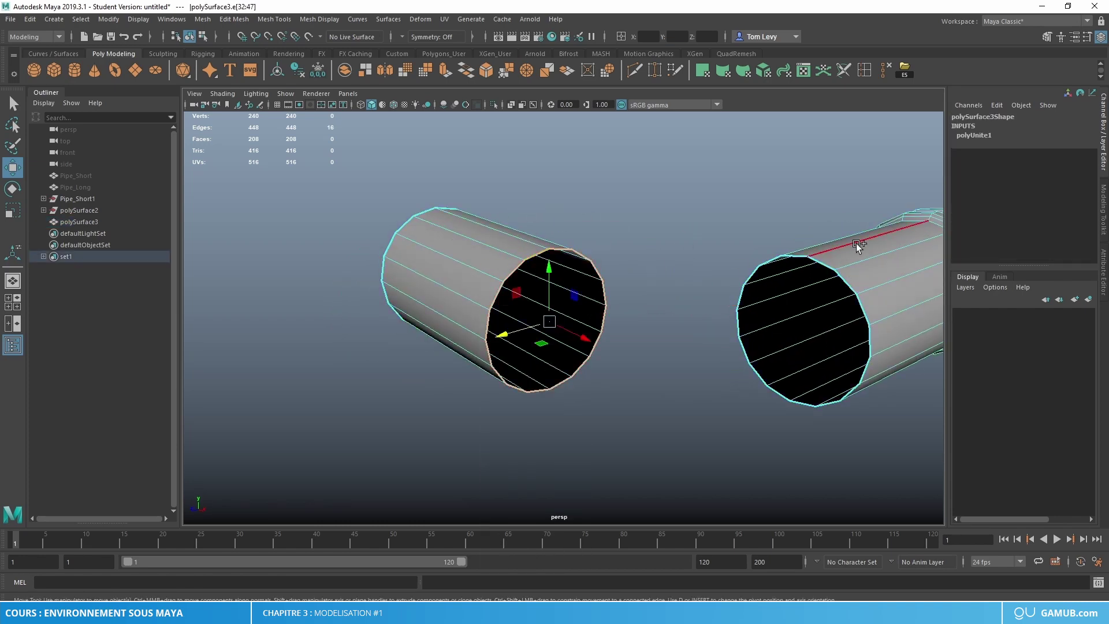
pyautogui.keyDown('shift'); pyautogui.doubleClick(830, 262); pyautogui.keyUp('shift')
pyautogui.keyDown('alt'); pyautogui.moveTo(578, 265); pyautogui.dragTo(588, 243); pyautogui.keyUp('alt')
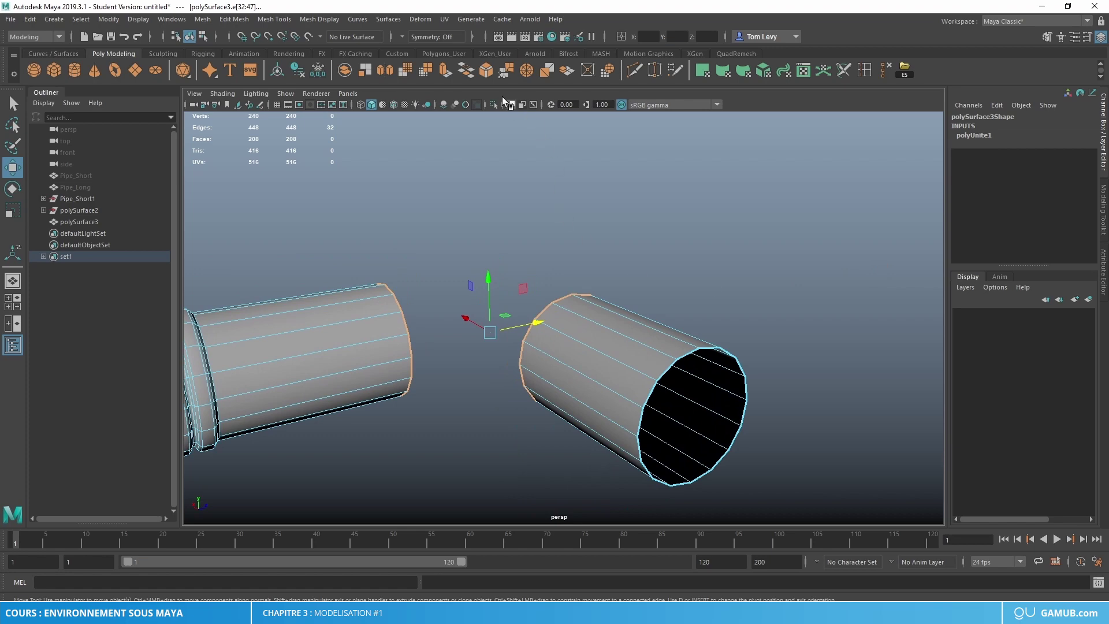
pyautogui.click(468, 73)
# Set the bridge's curve type to Blend and its divisions to 6 to round the elbow.
pyautogui.keyDown('alt'); pyautogui.moveTo(601, 230); pyautogui.dragTo(544, 302); pyautogui.keyUp('alt')
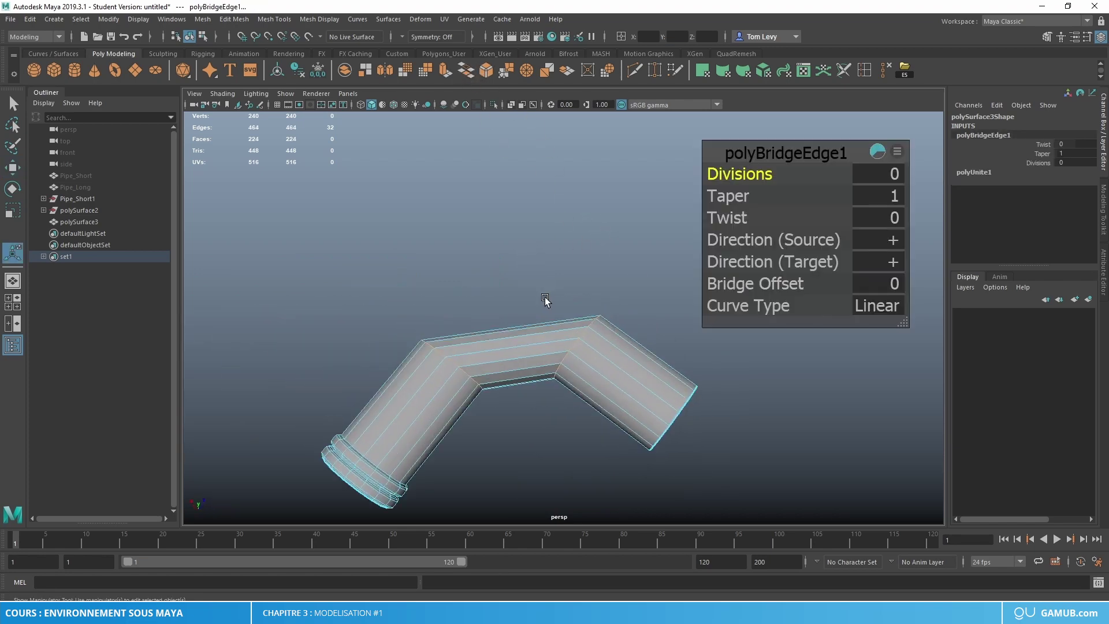
pyautogui.scroll(3, 549, 294)
pyautogui.keyDown('alt'); pyautogui.moveTo(551, 289); pyautogui.dragTo(626, 220, button='middle'); pyautogui.keyUp('alt')
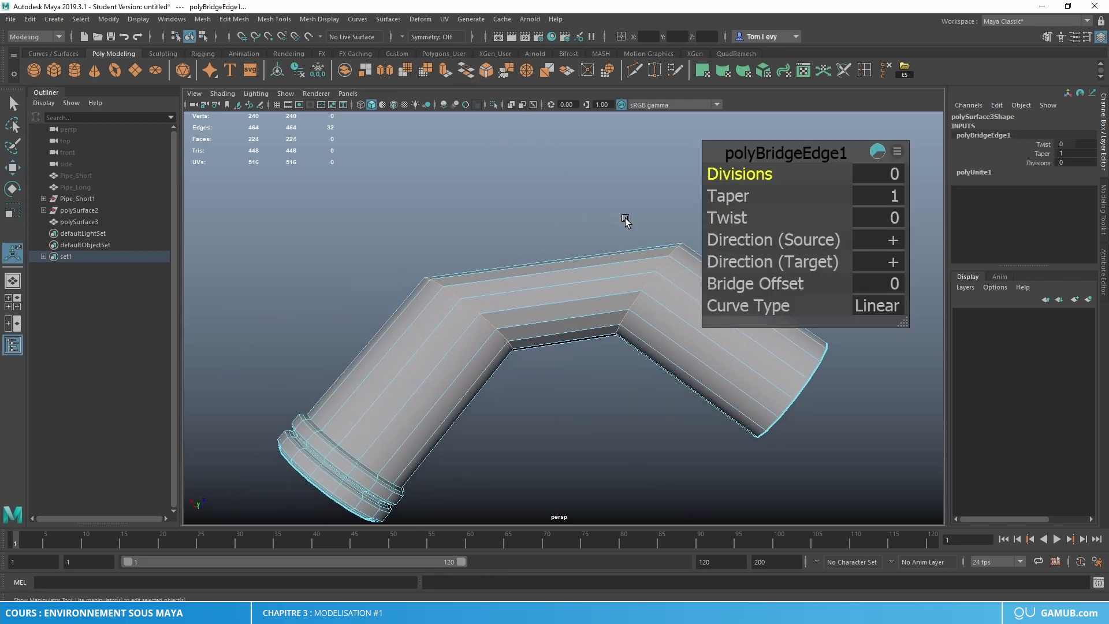
pyautogui.click(882, 306)
pyautogui.click(913, 324)
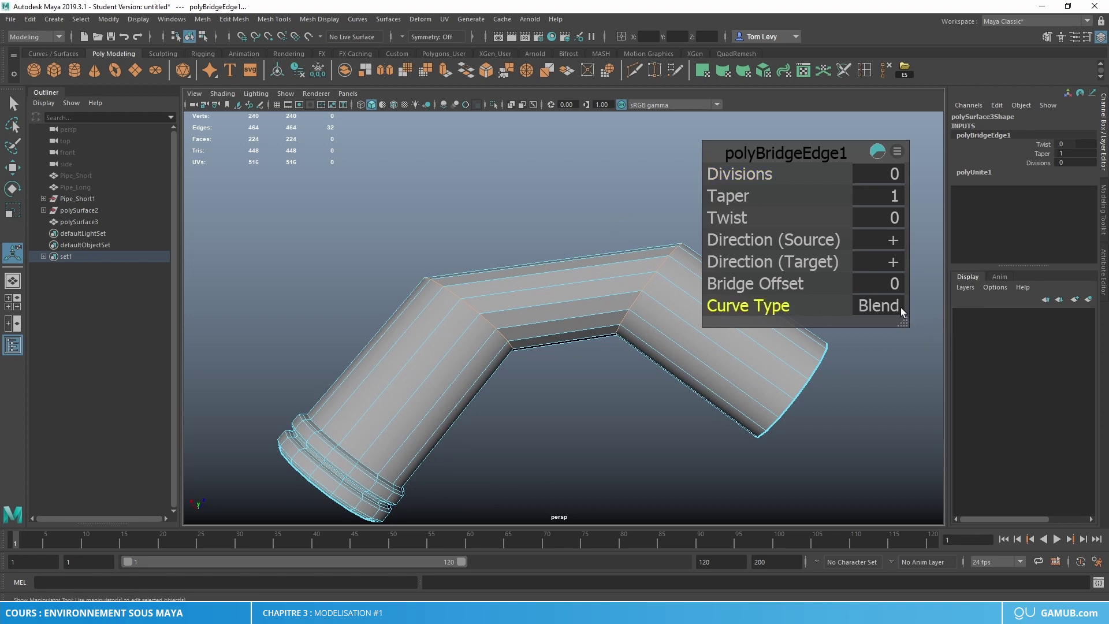
pyautogui.moveTo(742, 173); pyautogui.dragTo(775, 170)
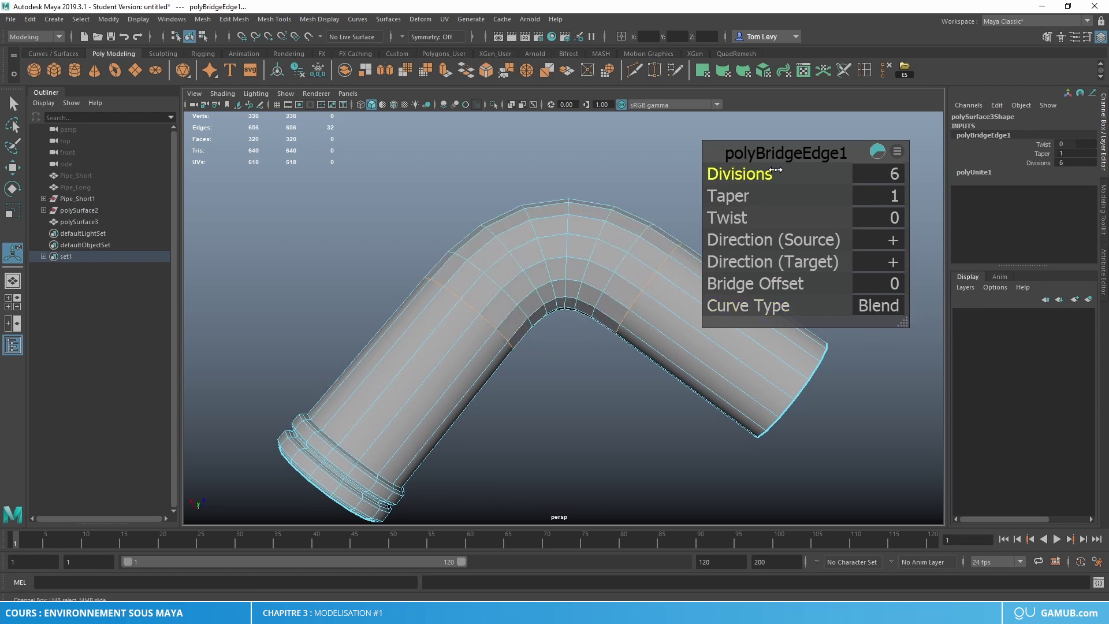
# Return to object selection, deselect the pipe and examine the shading of the elbow from several angles.
pyautogui.keyDown('alt'); pyautogui.moveTo(776, 169); pyautogui.dragTo(623, 272, button='right'); pyautogui.keyUp('alt')
pyautogui.keyDown('alt'); pyautogui.moveTo(623, 272); pyautogui.dragTo(610, 312); pyautogui.keyUp('alt')
pyautogui.moveTo(609, 293); pyautogui.dragTo(699, 261, button='right')
pyautogui.press('q')
pyautogui.keyDown('alt'); pyautogui.moveTo(699, 261); pyautogui.dragTo(595, 289, button='right'); pyautogui.keyUp('alt')
pyautogui.keyDown('alt'); pyautogui.moveTo(595, 289); pyautogui.dragTo(708, 379); pyautogui.keyUp('alt')
pyautogui.click(647, 345)
pyautogui.scroll(5, 510, 372)
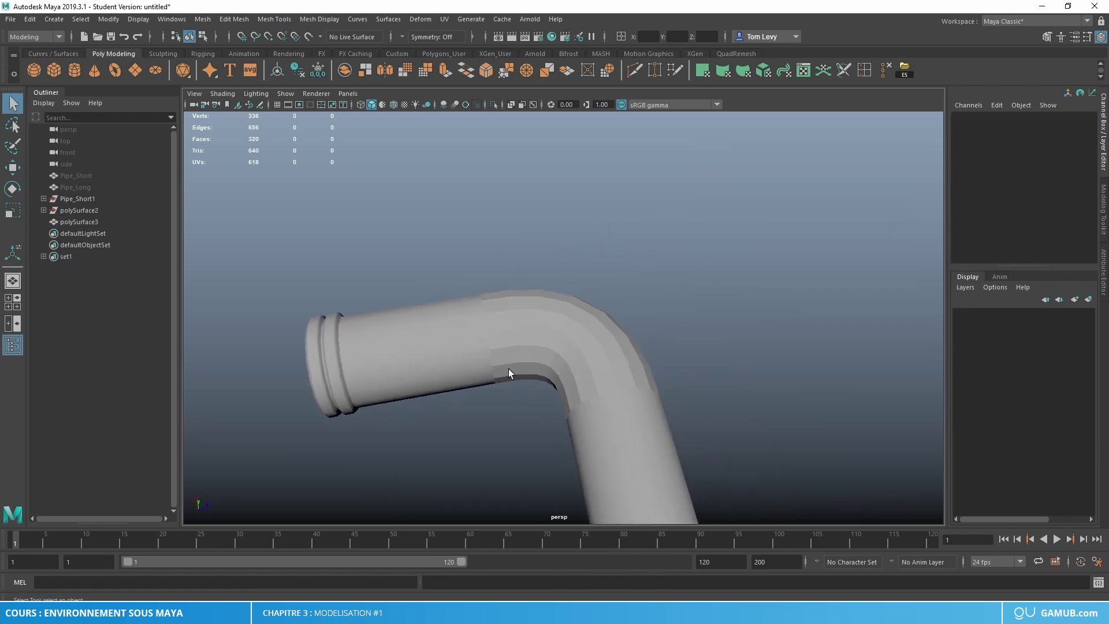
pyautogui.keyDown('alt'); pyautogui.moveTo(510, 371); pyautogui.dragTo(591, 339); pyautogui.keyUp('alt')
pyautogui.scroll(4, 618, 341)
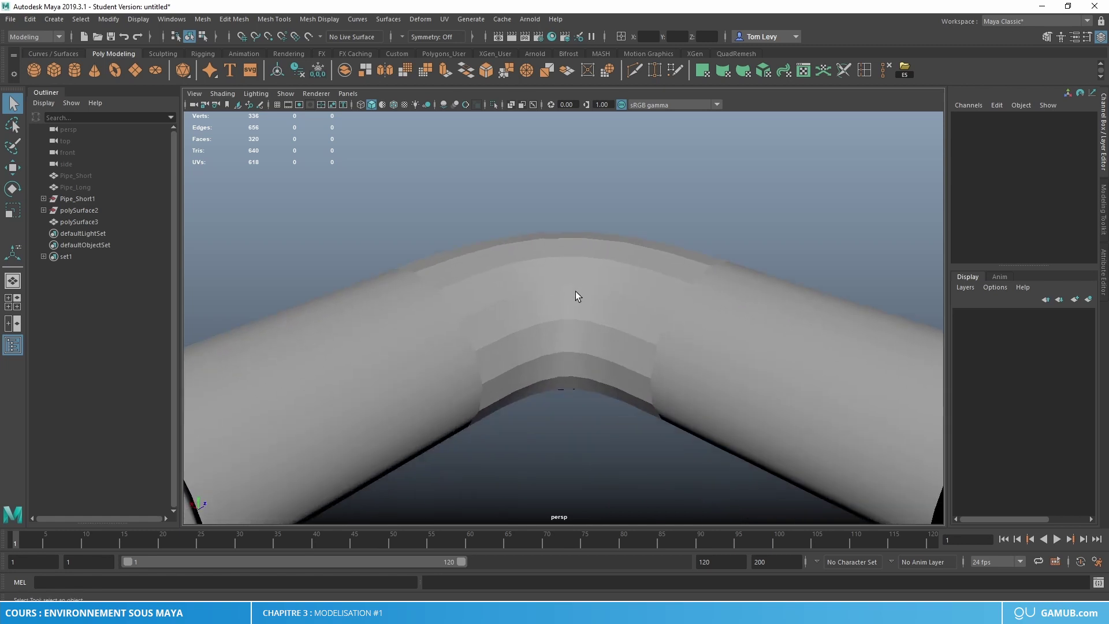
pyautogui.moveTo(576, 294)
pyautogui.keyDown('alt'); pyautogui.mouseDown()
pyautogui.moveTo(520, 317)
pyautogui.moveTo(566, 313)
pyautogui.mouseUp(); pyautogui.keyUp('alt')
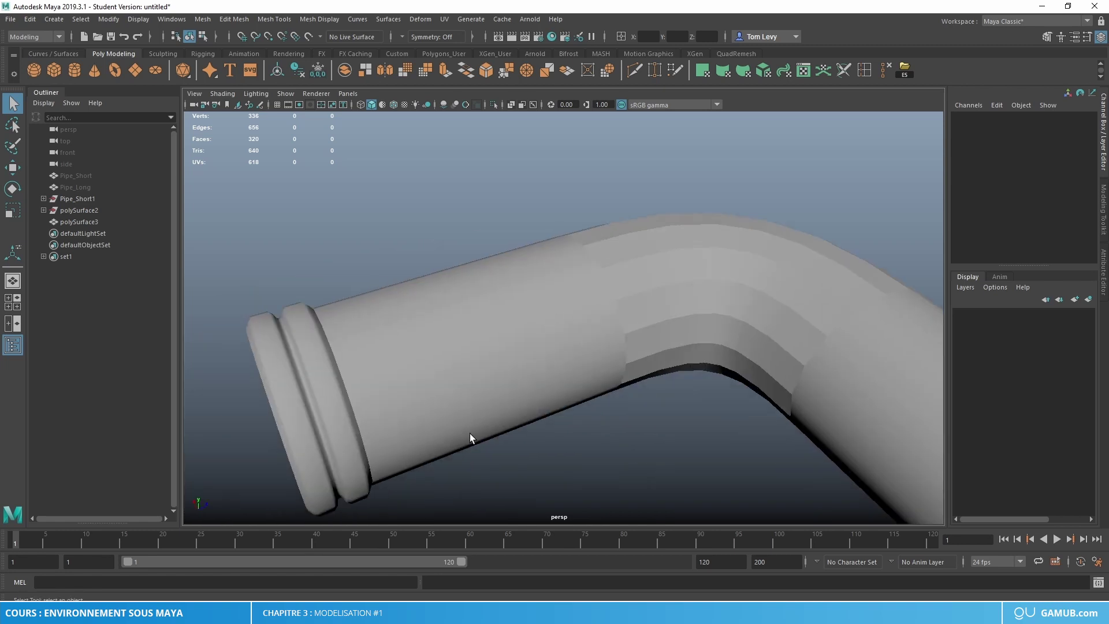
# Try to soften the edges of the bent pipe.
pyautogui.click(322, 20)
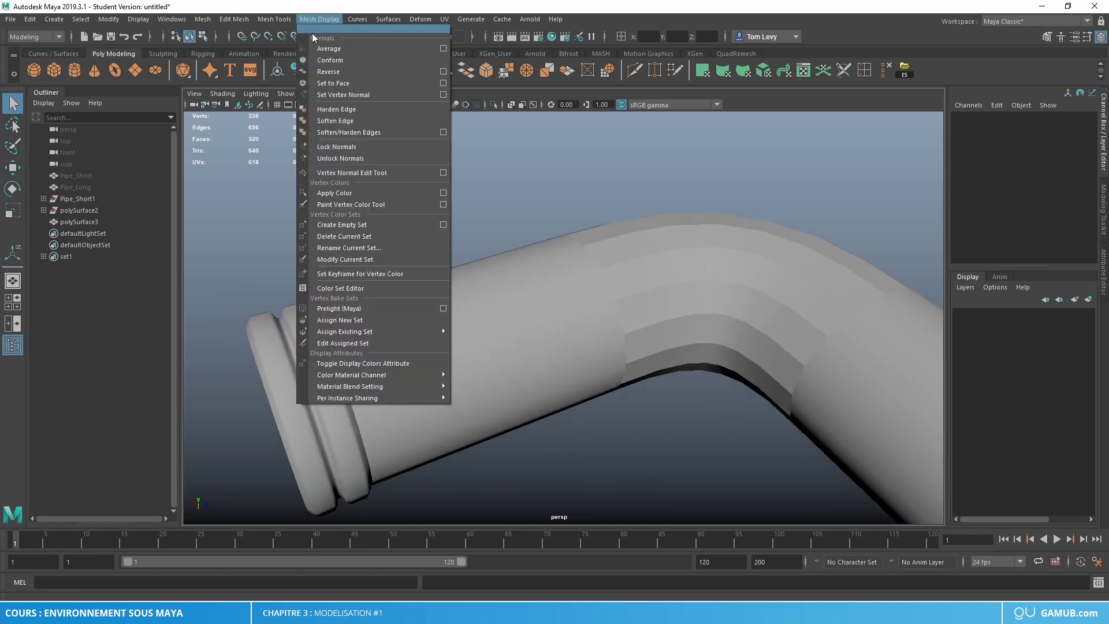
pyautogui.click(363, 121)
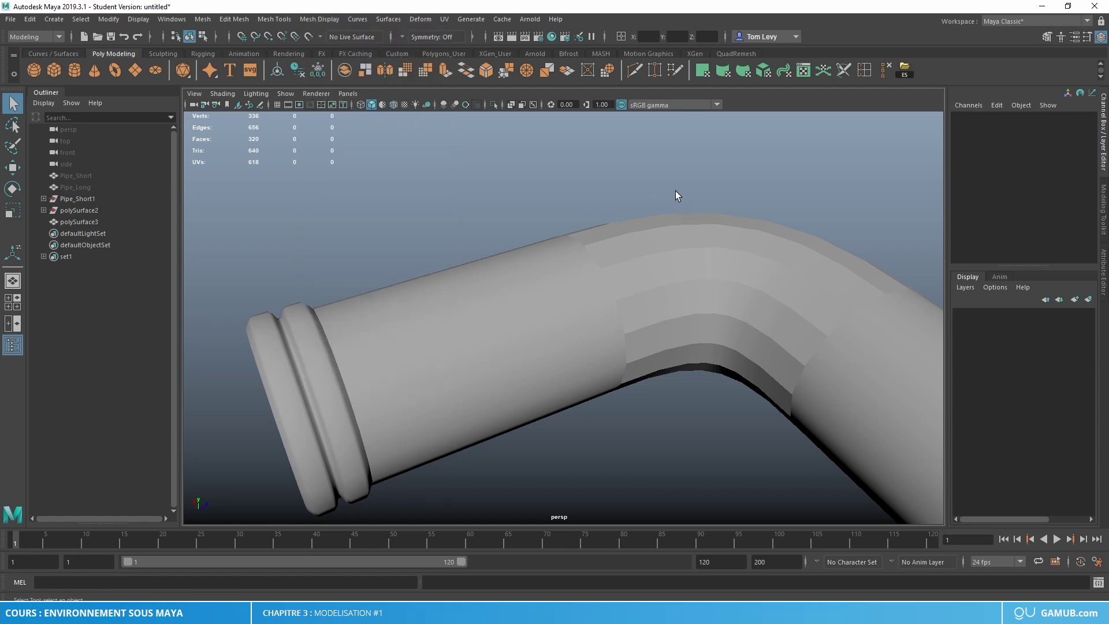
pyautogui.click(737, 286)
pyautogui.click(319, 19)
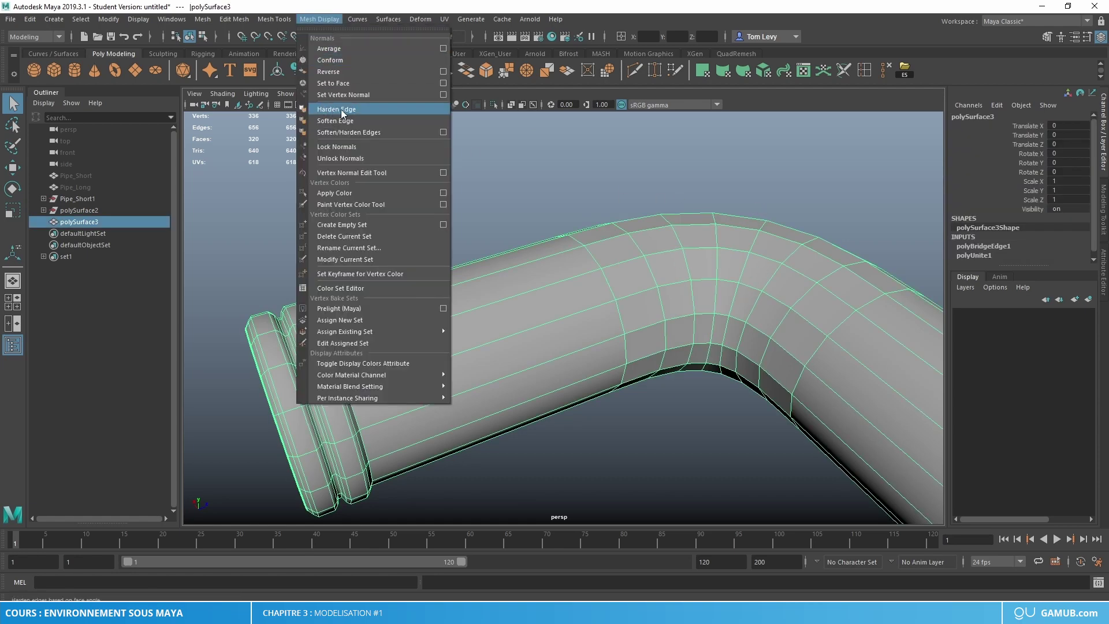
# Unlock the normals of the bent pipe and soften its edges, then deselect it.
pyautogui.click(717, 265)
pyautogui.moveTo(716, 266); pyautogui.dragTo(807, 247, button='right')
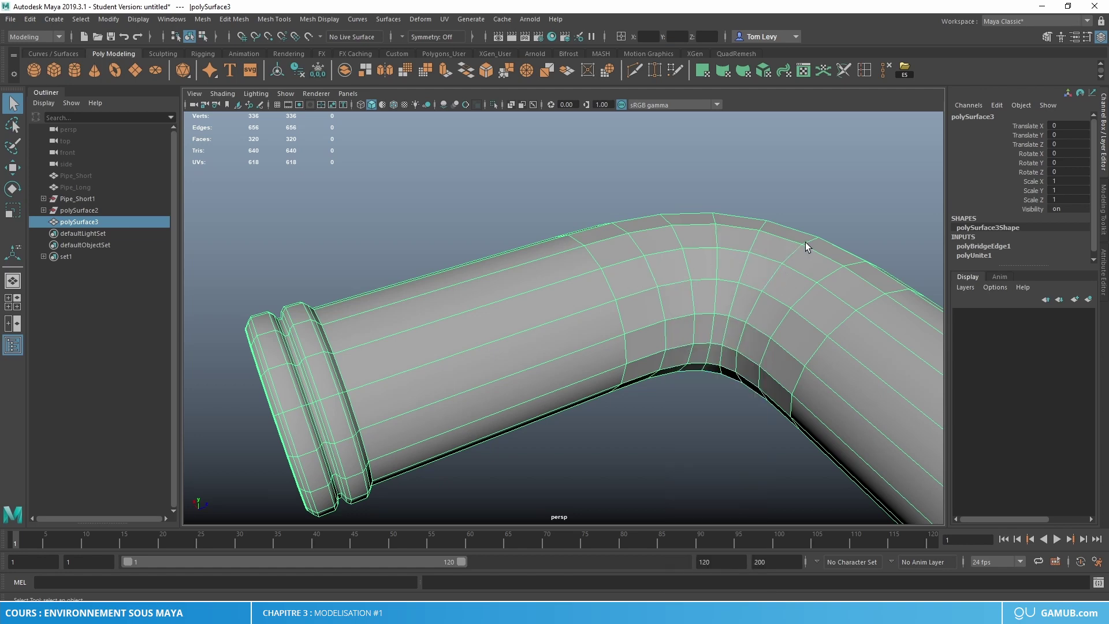
pyautogui.click(323, 19)
pyautogui.click(344, 158)
pyautogui.click(327, 22)
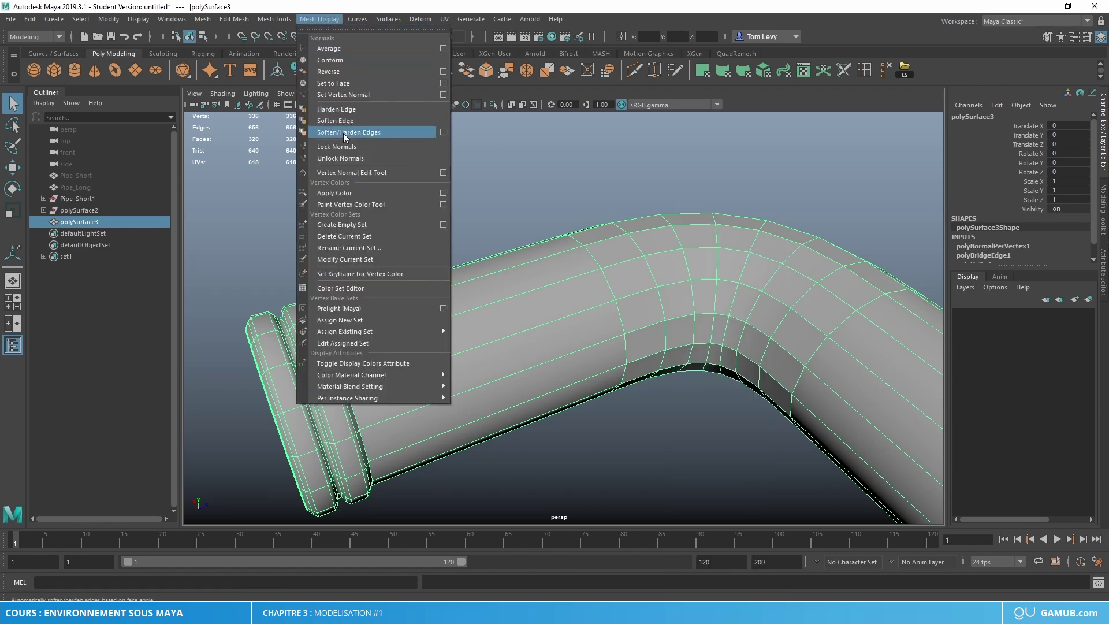
pyautogui.click(354, 121)
pyautogui.click(868, 228)
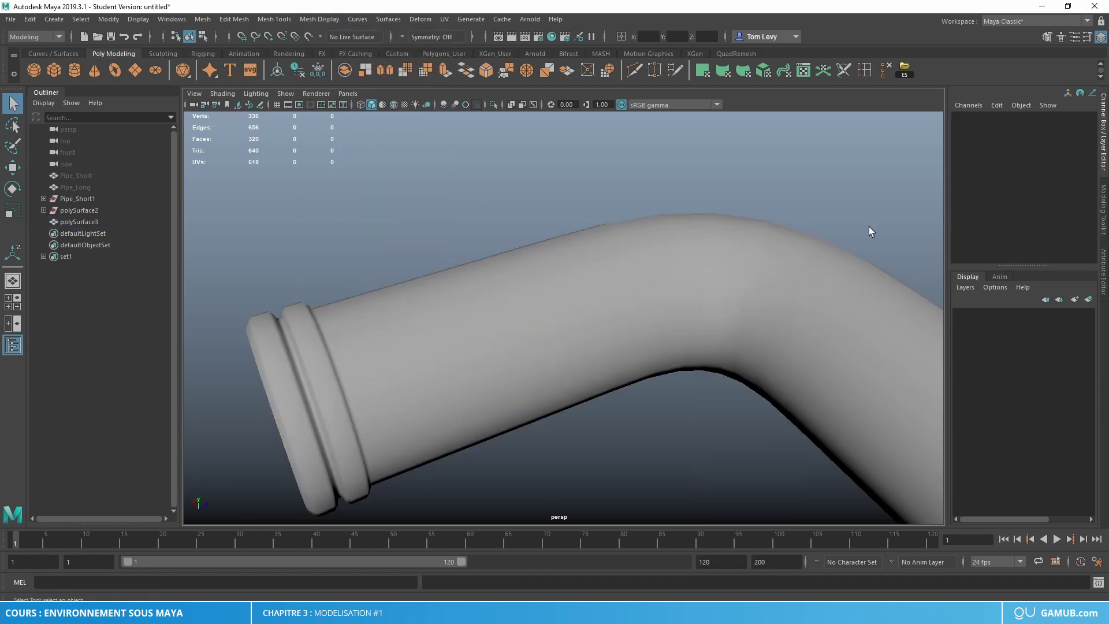
# Shorten the collared leg by moving all vertices of the ring collar along the tube to just before the bend.
pyautogui.keyDown('alt'); pyautogui.moveTo(869, 227); pyautogui.dragTo(715, 289, button='right'); pyautogui.keyUp('alt')
pyautogui.keyDown('alt'); pyautogui.moveTo(715, 289); pyautogui.dragTo(543, 359); pyautogui.keyUp('alt')
pyautogui.keyDown('alt'); pyautogui.moveTo(543, 359); pyautogui.dragTo(699, 289, button='right'); pyautogui.keyUp('alt')
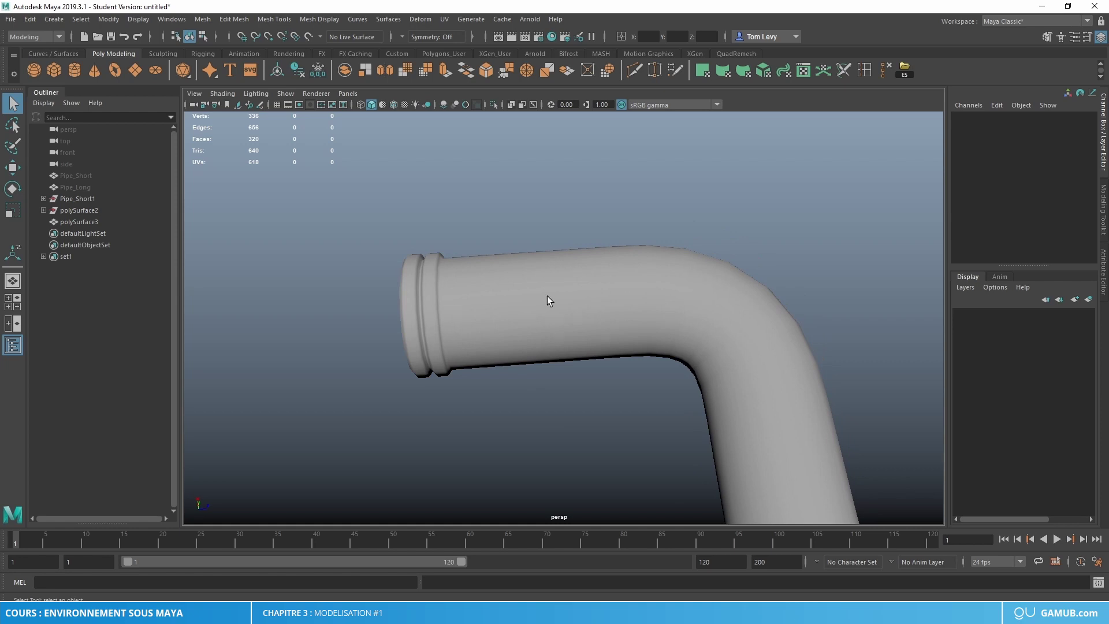
pyautogui.moveTo(473, 294); pyautogui.dragTo(422, 297, button='right')
pyautogui.moveTo(300, 179); pyautogui.dragTo(518, 435)
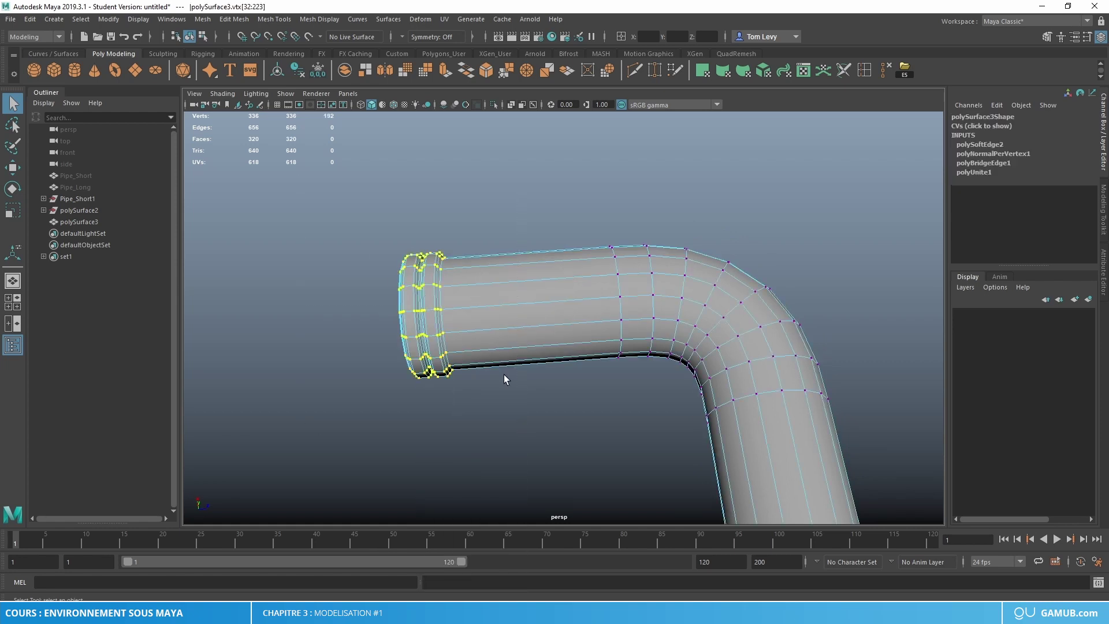
pyautogui.press('w')
pyautogui.moveTo(482, 310); pyautogui.dragTo(612, 301)
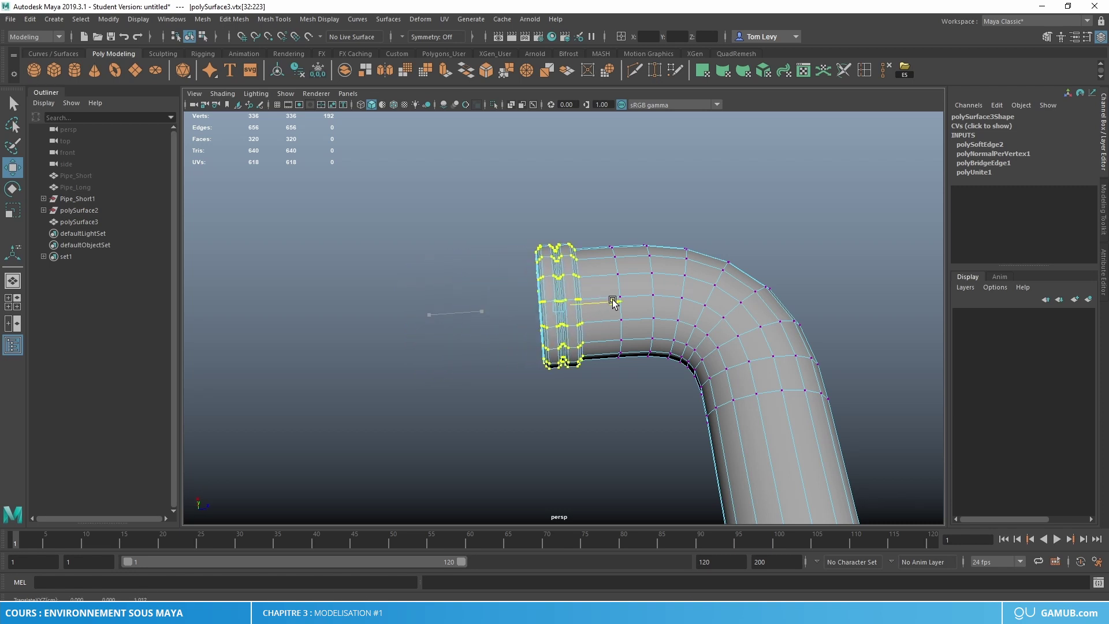
# Return to object selection, then centre the pivot and delete the construction history of the elbow pipe.
pyautogui.moveTo(692, 305); pyautogui.dragTo(739, 274, button='right')
pyautogui.click(789, 241)
pyautogui.scroll(-5, 789, 241)
pyautogui.keyDown('alt'); pyautogui.moveTo(789, 241); pyautogui.dragTo(715, 324); pyautogui.keyUp('alt')
pyautogui.keyDown('alt'); pyautogui.moveTo(715, 324); pyautogui.dragTo(618, 379, button='middle'); pyautogui.keyUp('alt')
pyautogui.keyDown('alt'); pyautogui.moveTo(618, 378); pyautogui.dragTo(670, 362); pyautogui.keyUp('alt')
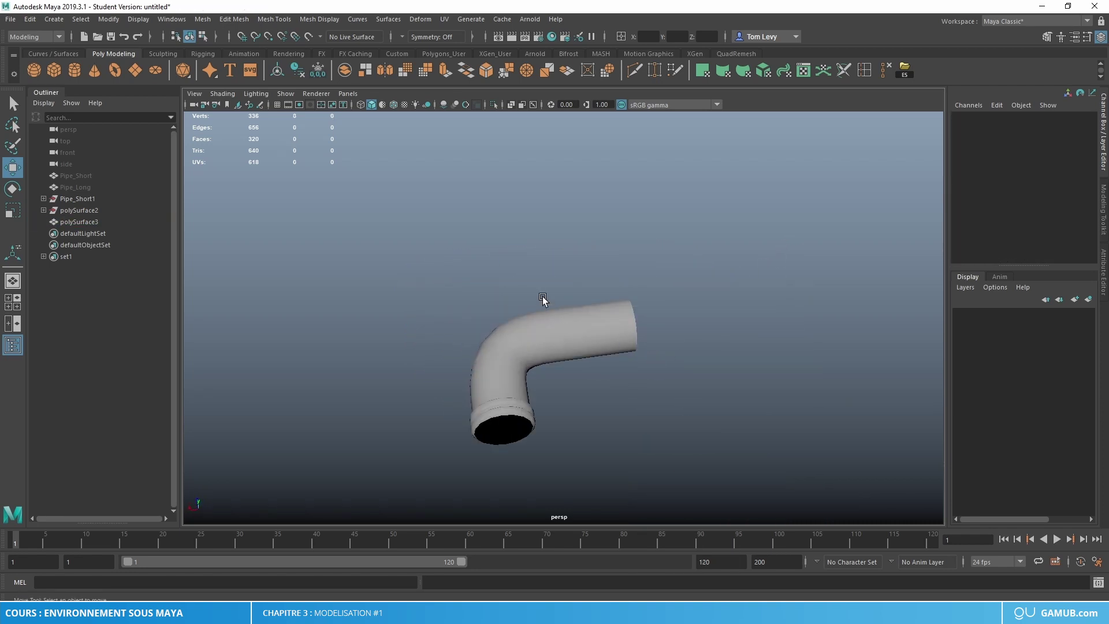
pyautogui.click(563, 334)
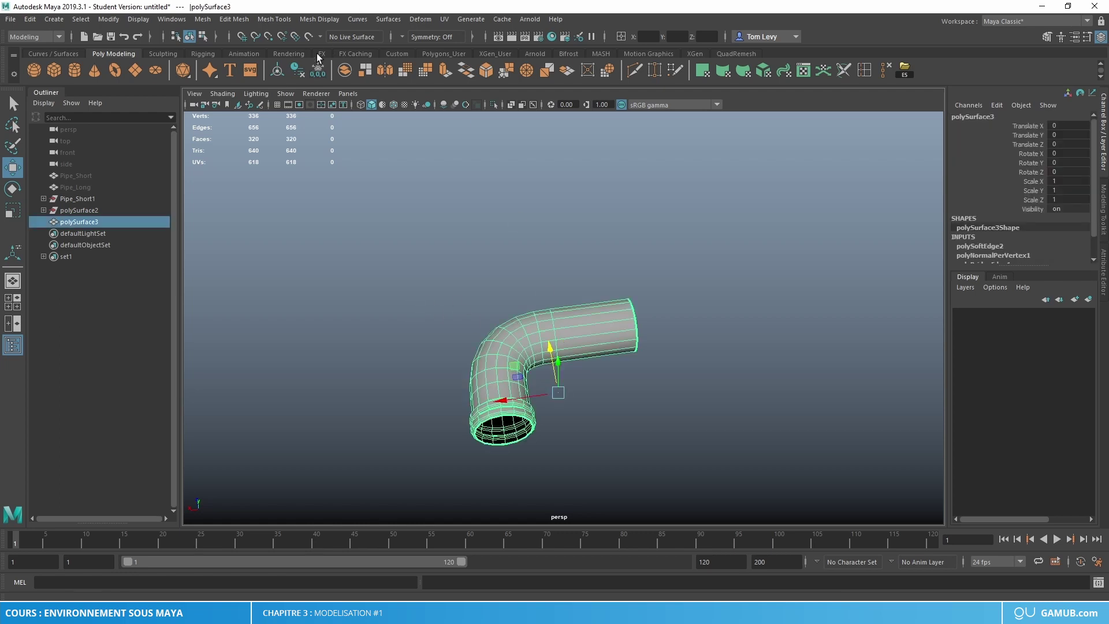
pyautogui.click(297, 71)
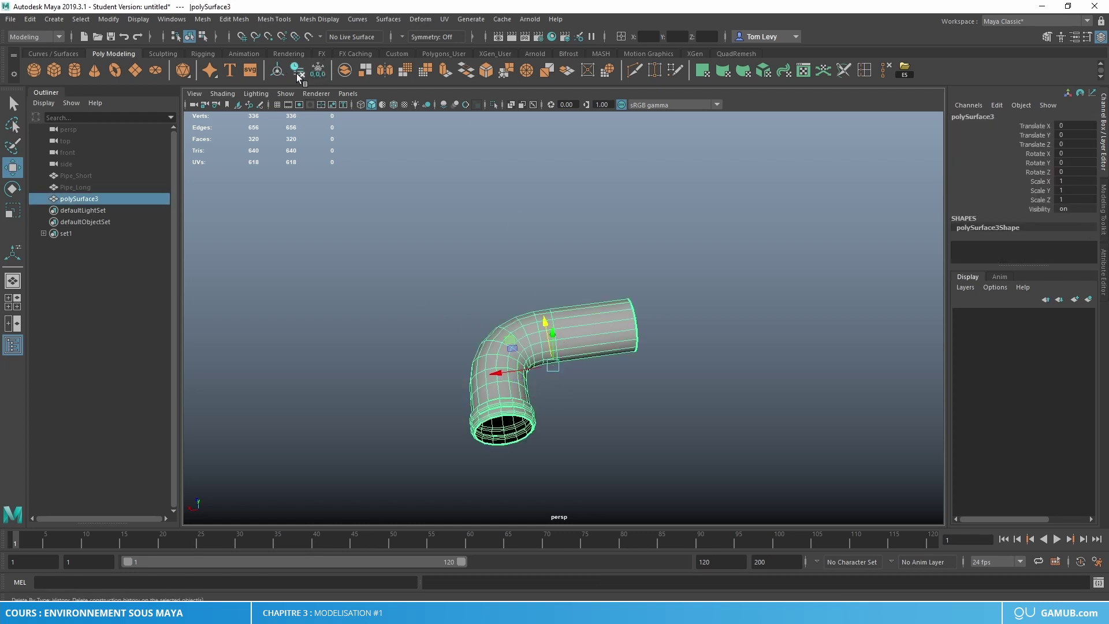
# Rename the elbow pipe Pipe_Angle.
pyautogui.doubleClick(93, 199)
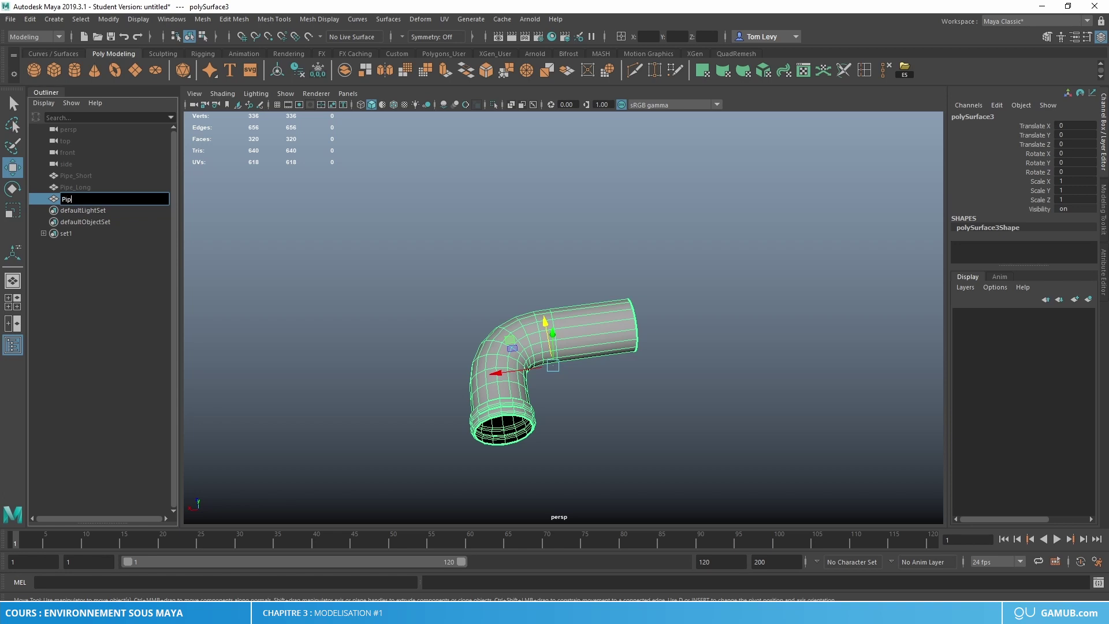
pyautogui.write('Pipe_Angle')
pyautogui.press('Return')
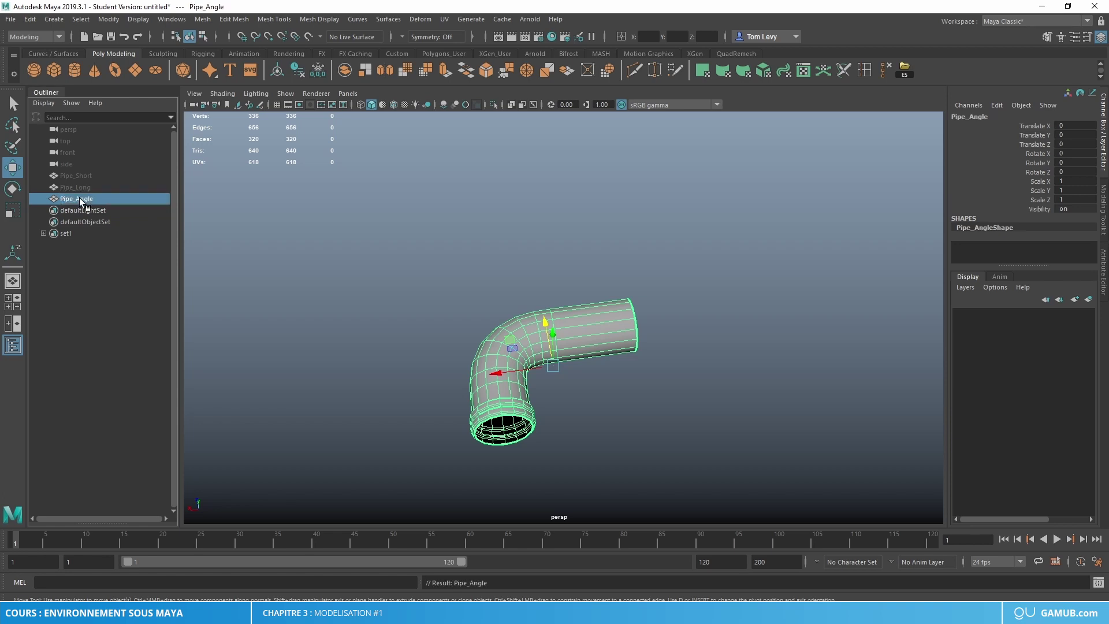
# Examine the finished elbow pipe from several angles.
pyautogui.keyDown('alt'); pyautogui.moveTo(639, 353); pyautogui.dragTo(558, 370); pyautogui.keyUp('alt')
pyautogui.scroll(4, 557, 370)
pyautogui.keyDown('alt'); pyautogui.moveTo(558, 369); pyautogui.dragTo(608, 398, button='middle'); pyautogui.keyUp('alt')
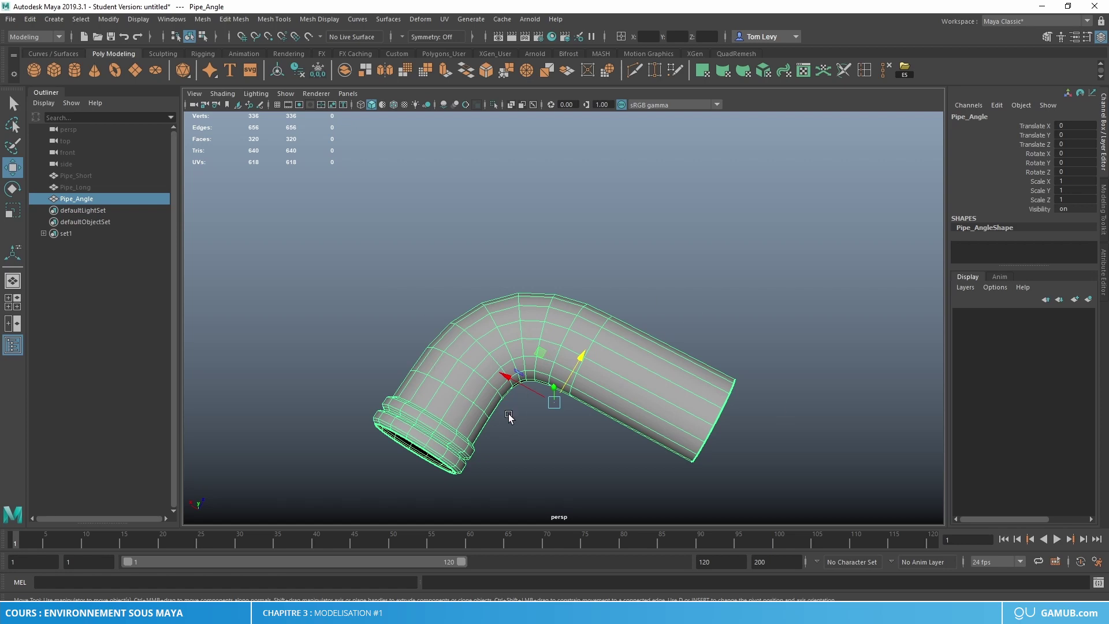
pyautogui.keyDown('alt'); pyautogui.moveTo(509, 417); pyautogui.dragTo(402, 349); pyautogui.keyUp('alt')
pyautogui.keyDown('alt'); pyautogui.moveTo(486, 406); pyautogui.dragTo(732, 280); pyautogui.keyUp('alt')
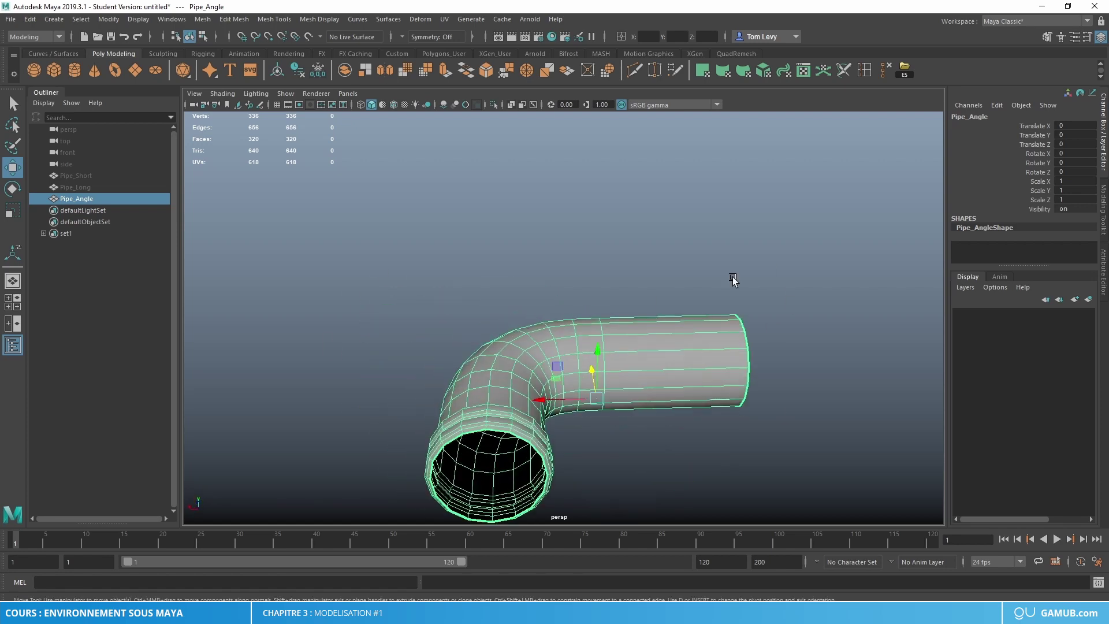
pyautogui.keyDown('alt'); pyautogui.moveTo(711, 326); pyautogui.dragTo(558, 391); pyautogui.keyUp('alt')
pyautogui.rightClick(559, 316)
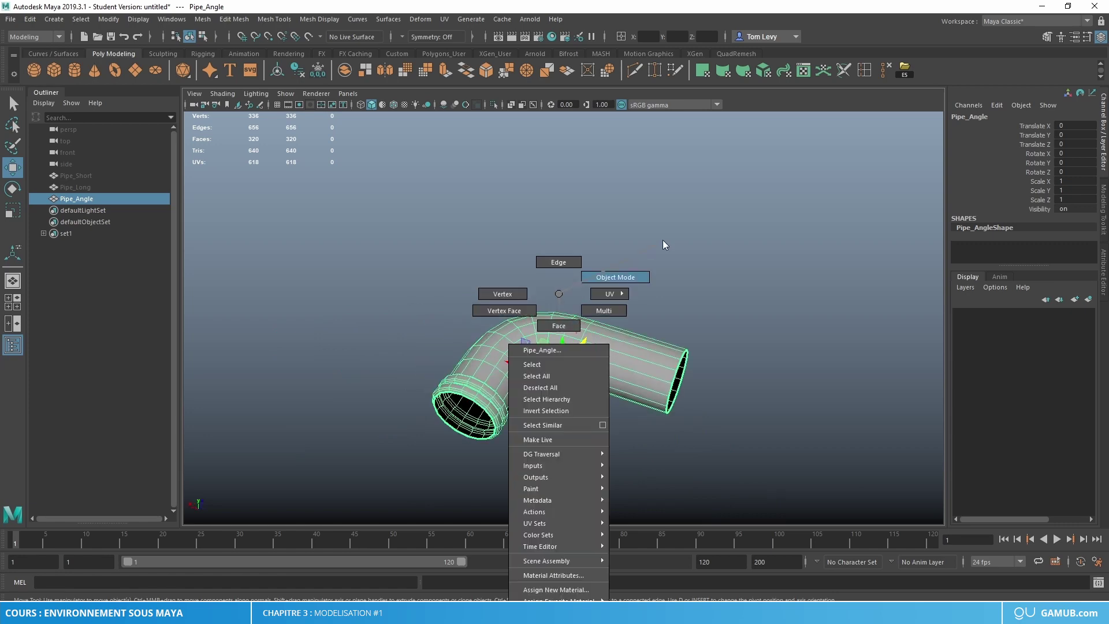
# Hide Pipe_Angle in the scene.
pyautogui.click(89, 175)
pyautogui.click(102, 197)
pyautogui.hotkey('ctrl', 'h')
# Duplicate the hidden Pipe_Short twice and make both copies visible.
pyautogui.click(83, 175)
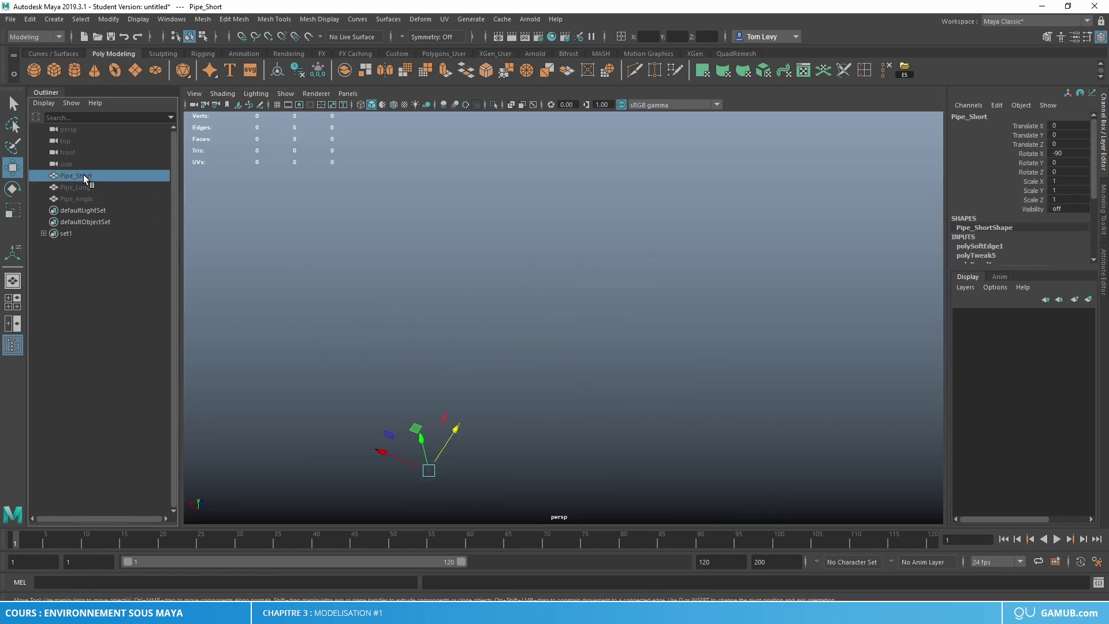
pyautogui.hotkey('ctrl', 'd')
pyautogui.hotkey('ctrl', 'd')
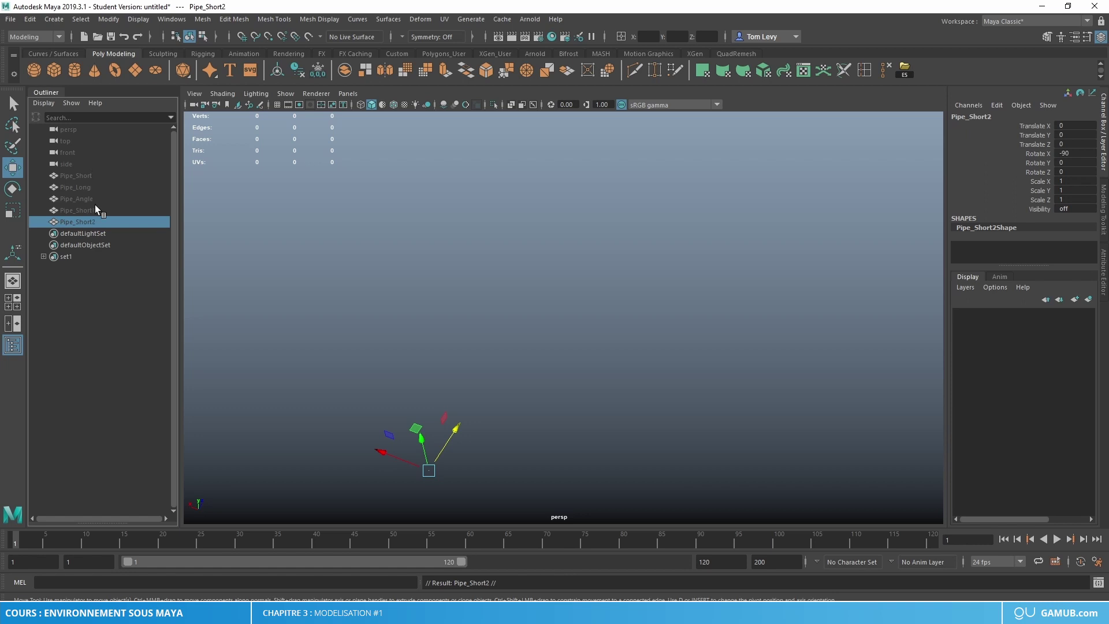
pyautogui.click(93, 209)
pyautogui.keyDown('shift'); pyautogui.click(88, 221); pyautogui.keyUp('shift')
pyautogui.hotkey('shift', 'h')
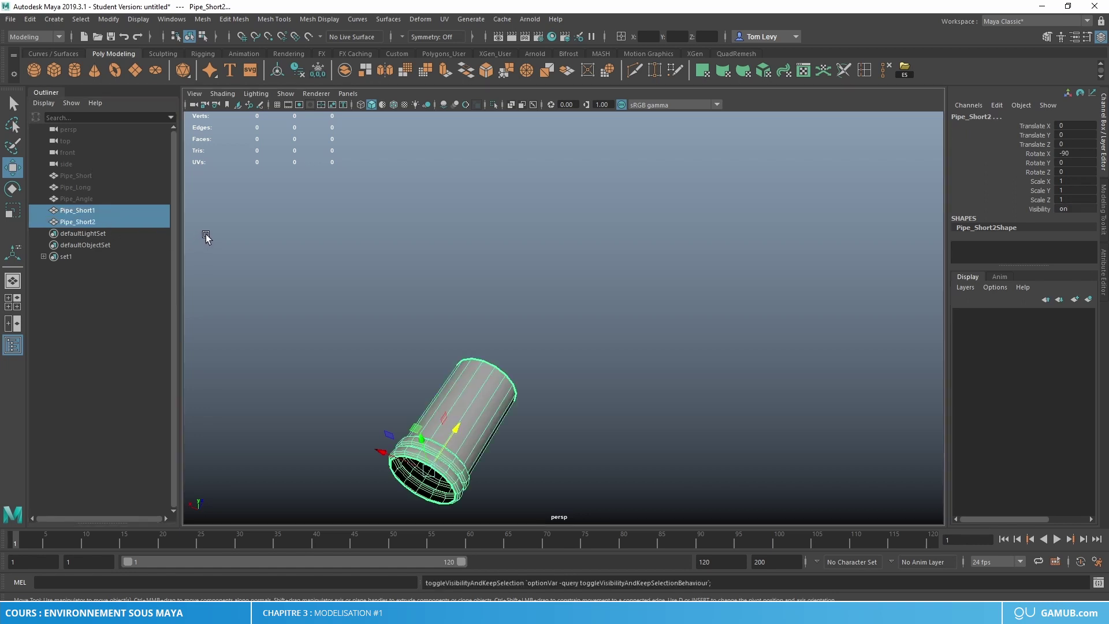
# Turn Pipe_Short1 perpendicular to the other copy by setting its Rotate Y to 90, then deselect it.
pyautogui.scroll(-2, 497, 399)
pyautogui.keyDown('alt'); pyautogui.moveTo(520, 306); pyautogui.dragTo(420, 378); pyautogui.keyUp('alt')
pyautogui.scroll(3, 401, 375)
pyautogui.scroll(3, 562, 317)
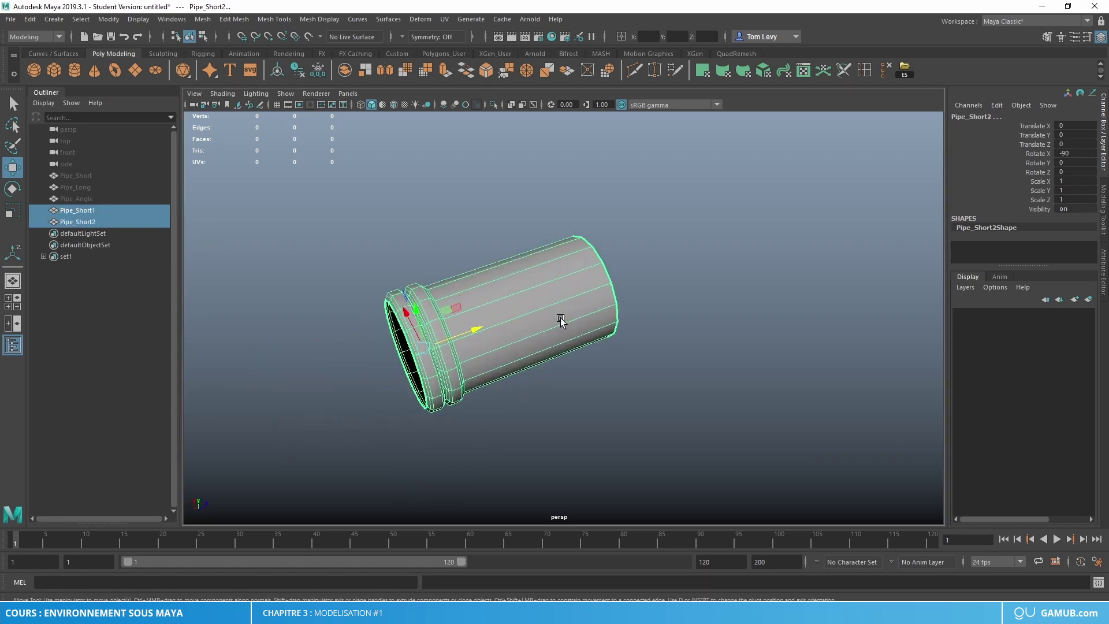
pyautogui.click(540, 331)
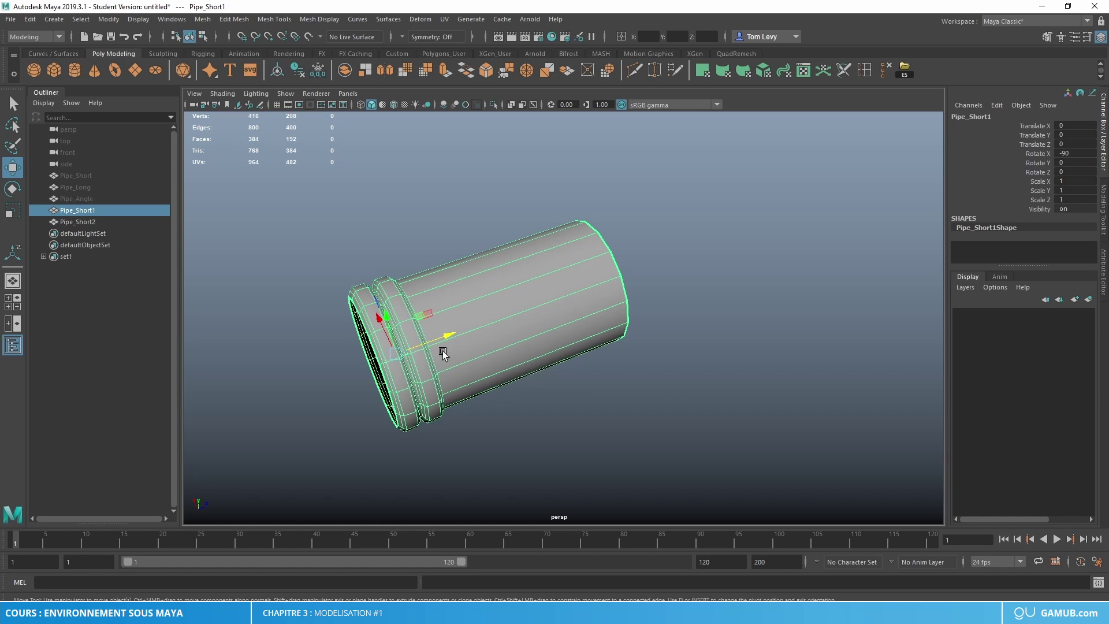
pyautogui.press('e')
pyautogui.moveTo(415, 394); pyautogui.dragTo(370, 417)
pyautogui.hotkey('ctrl', 'z')
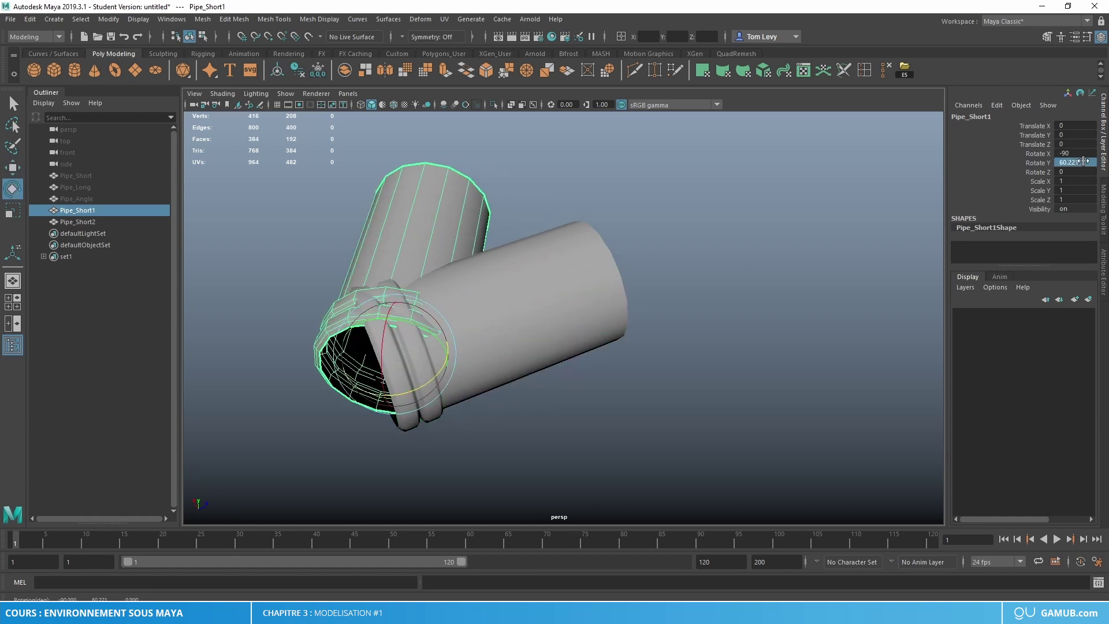
pyautogui.write('90')
pyautogui.press('Return')
pyautogui.click(594, 210)
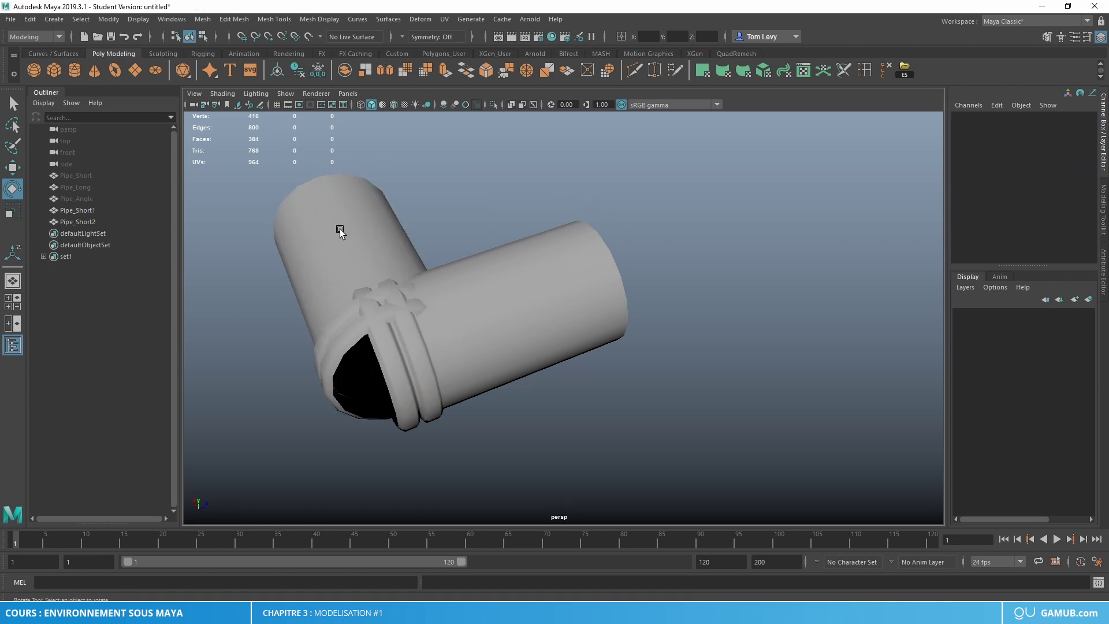
# Move the two perpendicular pipes apart along their axes so their collarless open ends face the shared corner.
pyautogui.scroll(-3, 487, 325)
pyautogui.click(487, 325)
pyautogui.press('w')
pyautogui.keyDown('alt'); pyautogui.moveTo(487, 325); pyautogui.dragTo(483, 386, button='middle'); pyautogui.keyUp('alt')
pyautogui.moveTo(483, 386); pyautogui.dragTo(606, 470)
pyautogui.moveTo(717, 243); pyautogui.dragTo(691, 281)
pyautogui.keyDown('alt'); pyautogui.moveTo(578, 379); pyautogui.dragTo(705, 389); pyautogui.keyUp('alt')
pyautogui.keyDown('alt'); pyautogui.moveTo(659, 357); pyautogui.dragTo(494, 296); pyautogui.keyUp('alt')
# Combine the two pipes into one mesh and bridge the border edges of their collarless open ends.
pyautogui.keyDown('shift'); pyautogui.moveTo(468, 288); pyautogui.dragTo(471, 303, button='right'); pyautogui.keyUp('shift')
pyautogui.doubleClick(471, 303)
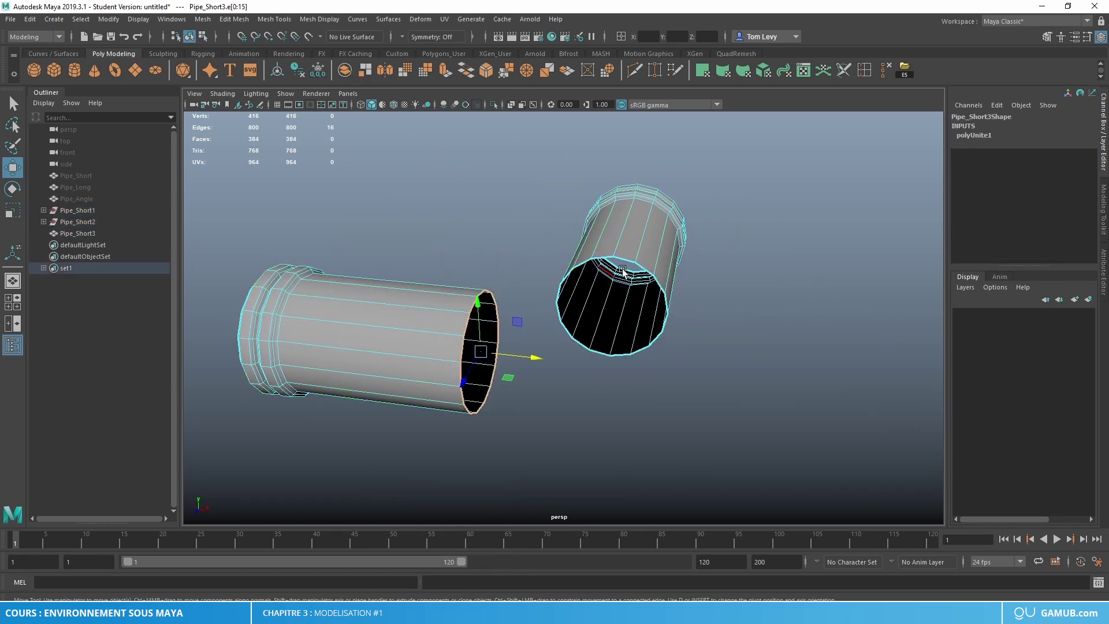
pyautogui.keyDown('shift'); pyautogui.doubleClick(624, 262); pyautogui.keyUp('shift')
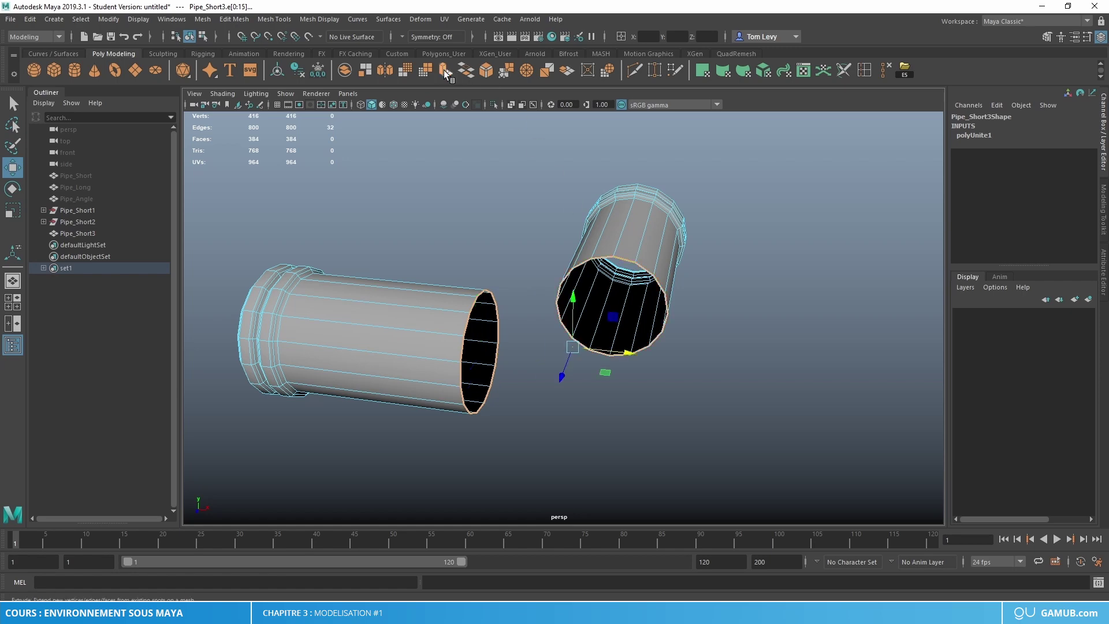
pyautogui.click(468, 68)
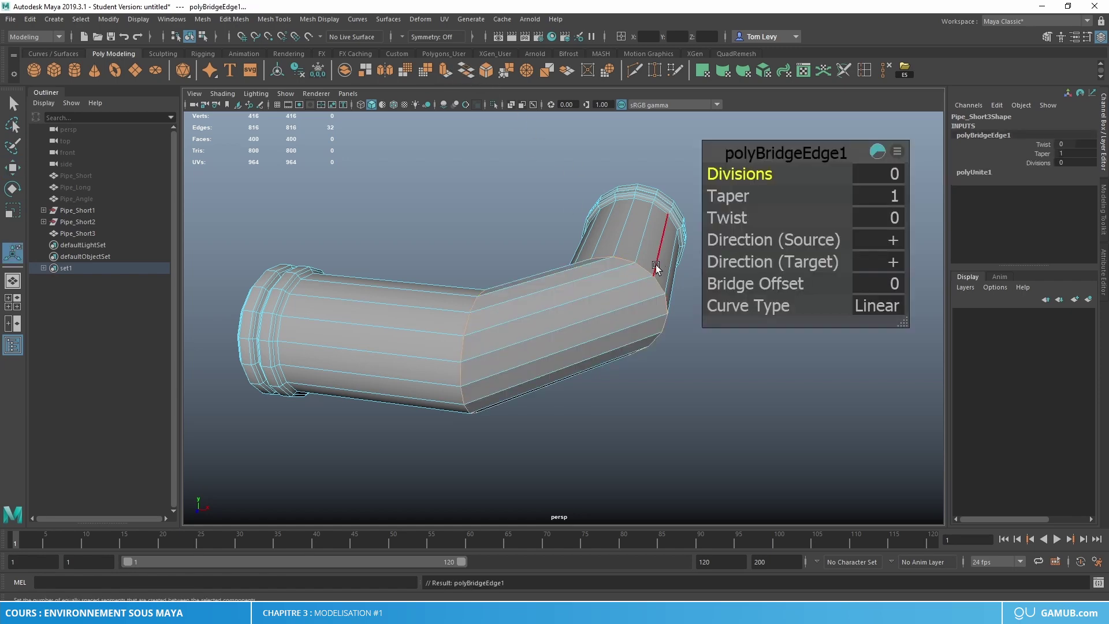
# Round the bridge between the pipes by setting its curve type to Blend and its divisions to 6.
pyautogui.keyDown('alt'); pyautogui.moveTo(578, 375); pyautogui.dragTo(800, 347); pyautogui.keyUp('alt')
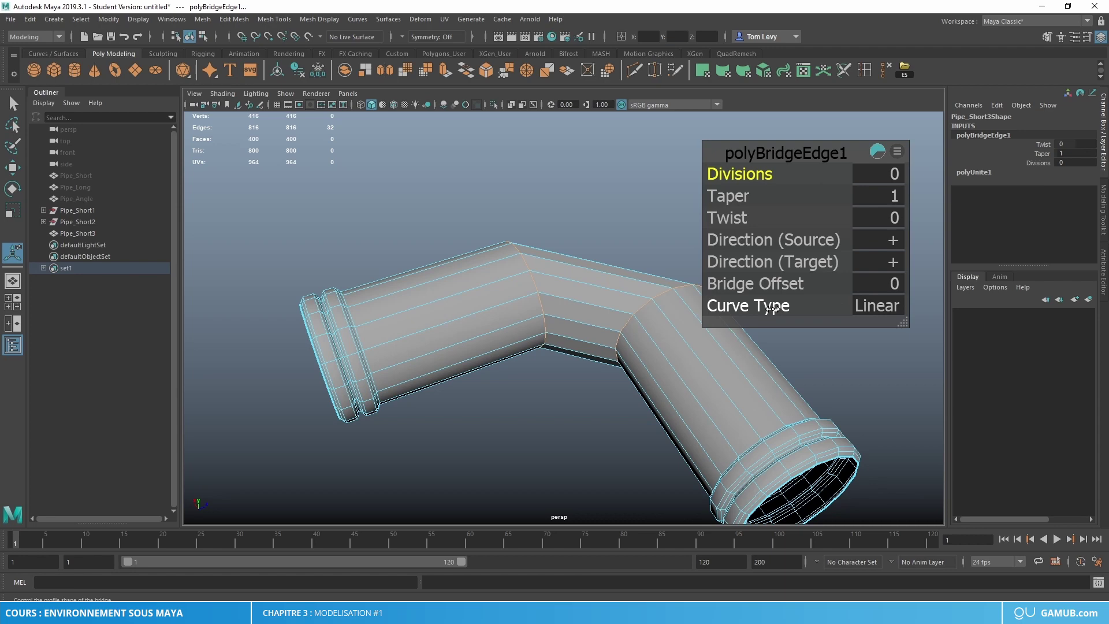
pyautogui.click(889, 309)
pyautogui.click(927, 325)
pyautogui.moveTo(764, 172); pyautogui.dragTo(799, 173)
pyautogui.keyDown('alt'); pyautogui.moveTo(587, 350); pyautogui.dragTo(644, 397); pyautogui.keyUp('alt')
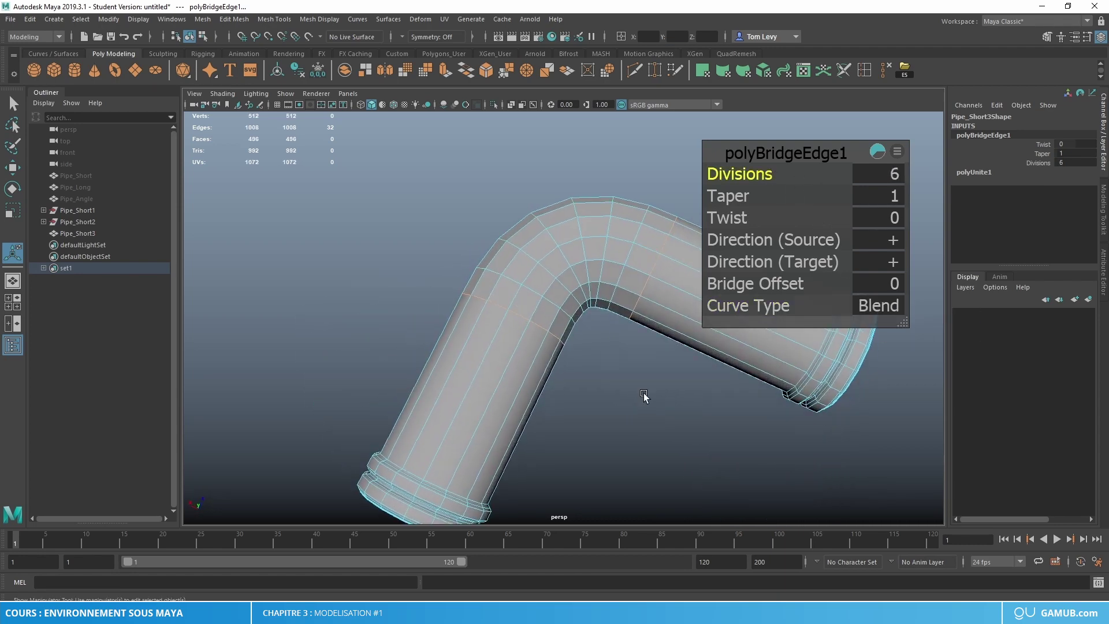
# Return to object selection, then unlock the normals of the double-collared elbow and soften its edges.
pyautogui.moveTo(610, 266); pyautogui.dragTo(653, 251, button='right')
pyautogui.click(637, 373)
pyautogui.keyDown('alt'); pyautogui.moveTo(636, 373); pyautogui.dragTo(598, 299); pyautogui.keyUp('alt')
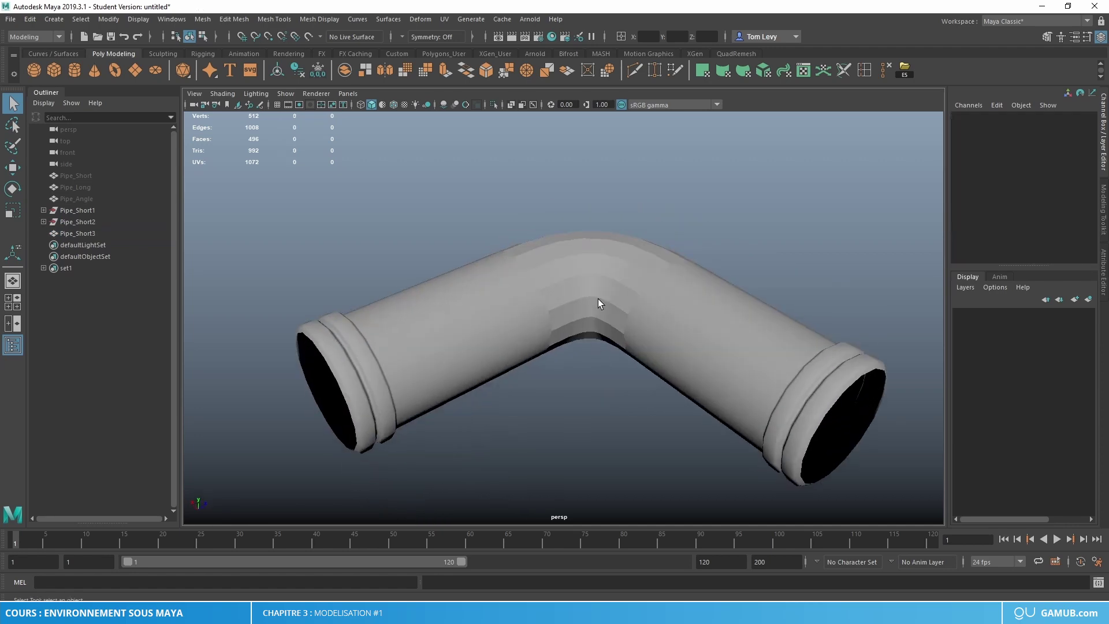
pyautogui.click(611, 281)
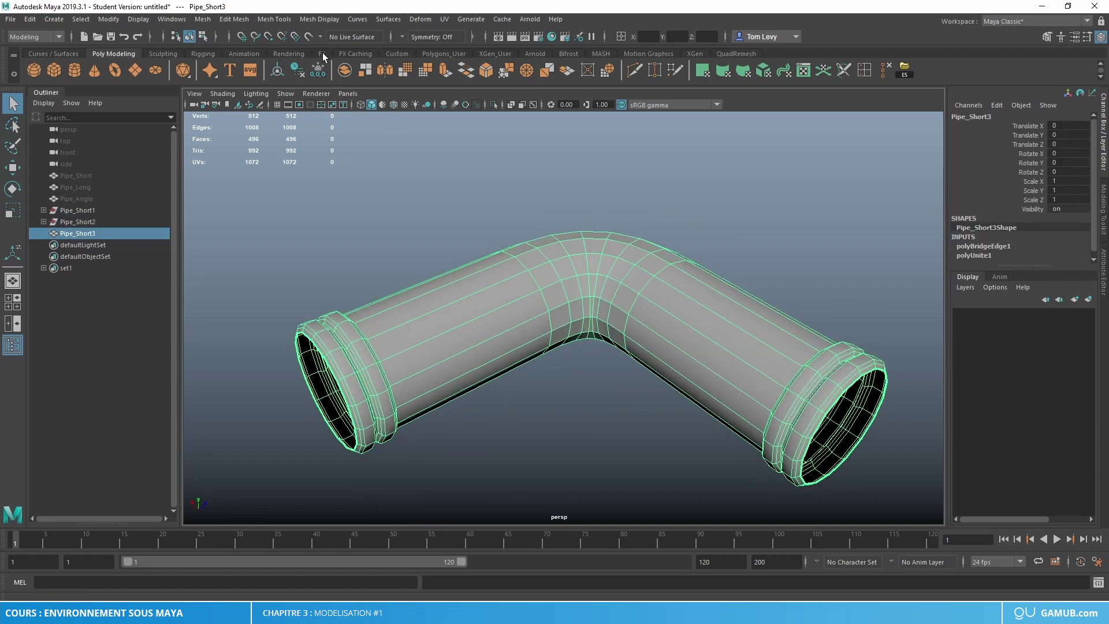
pyautogui.click(325, 20)
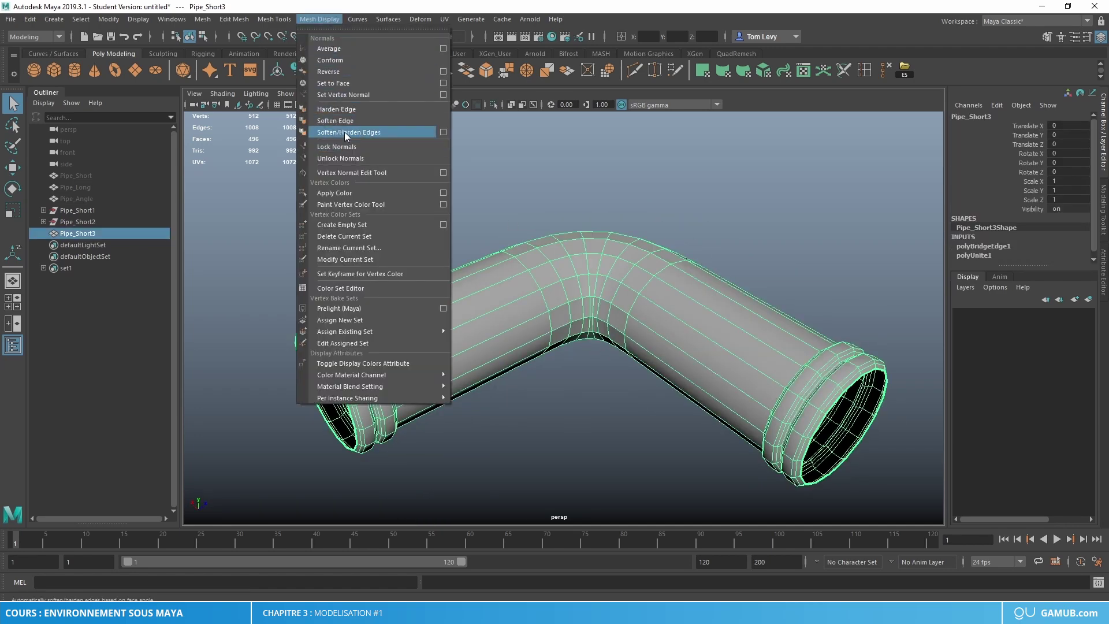
pyautogui.click(340, 158)
pyautogui.click(319, 19)
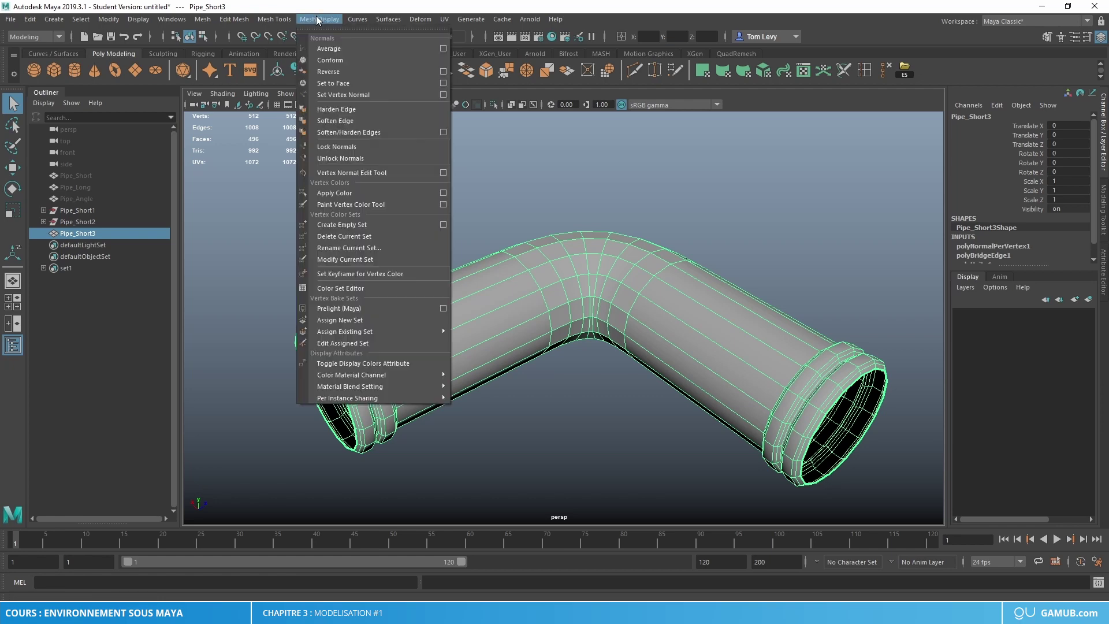
pyautogui.click(341, 122)
# Shorten both legs of the elbow by moving the vertices of each ring collar along its tube toward the bend.
pyautogui.scroll(-3, 590, 257)
pyautogui.keyDown('alt'); pyautogui.moveTo(589, 257); pyautogui.dragTo(597, 380); pyautogui.keyUp('alt')
pyautogui.scroll(1, 636, 352)
pyautogui.moveTo(601, 292); pyautogui.dragTo(551, 292, button='right')
pyautogui.moveTo(661, 231); pyautogui.dragTo(727, 323)
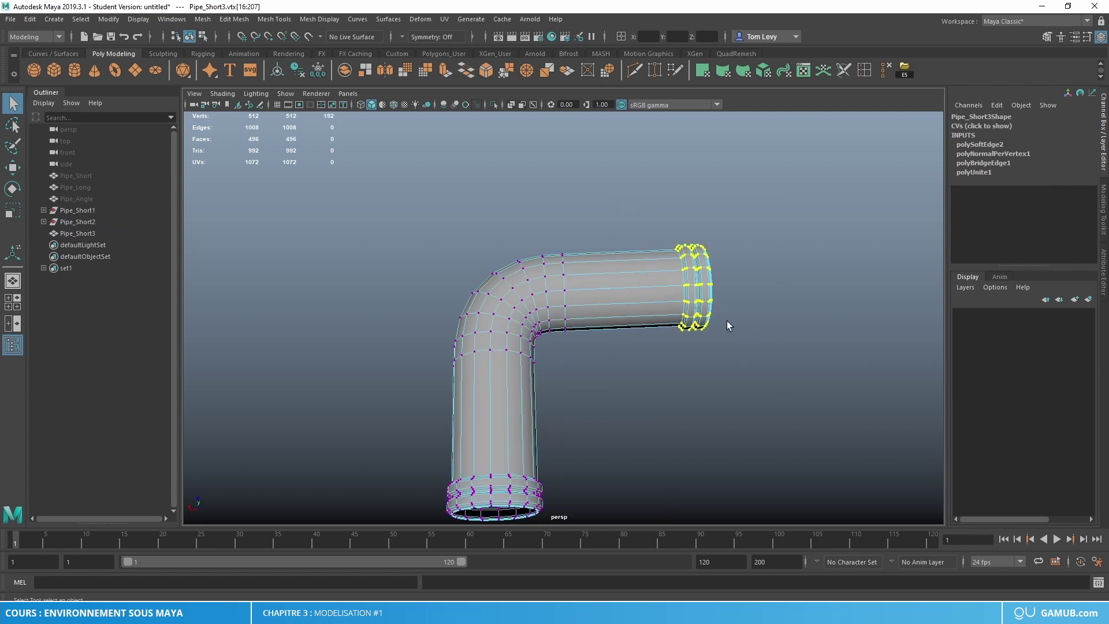
pyautogui.press('w')
pyautogui.keyDown('alt'); pyautogui.moveTo(606, 289); pyautogui.dragTo(295, 235); pyautogui.keyUp('alt')
pyautogui.moveTo(294, 235); pyautogui.dragTo(666, 460)
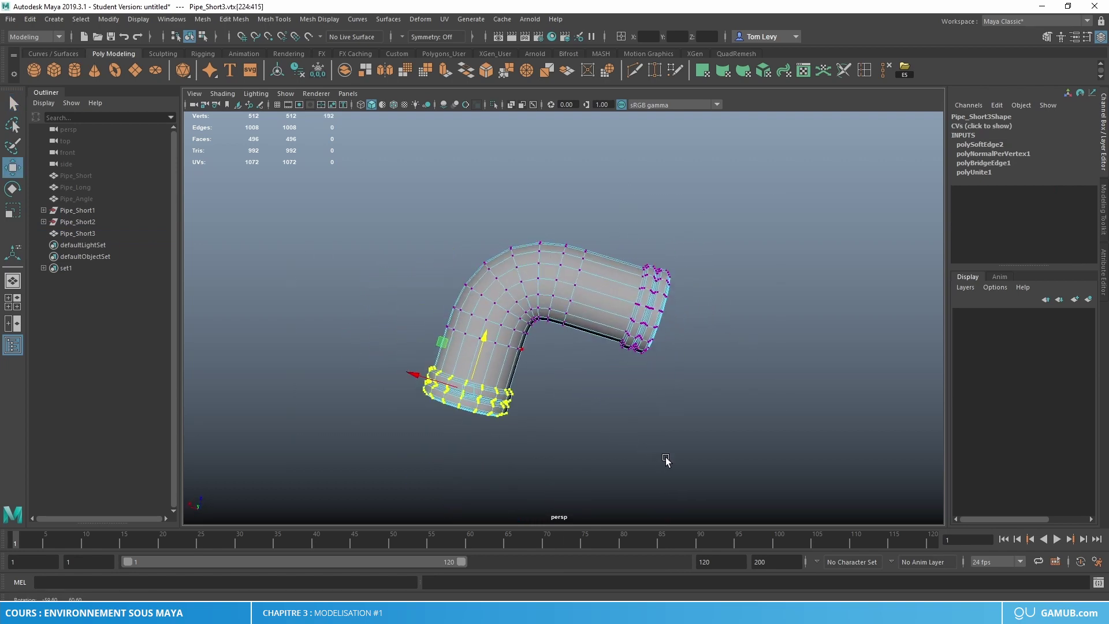
pyautogui.moveTo(484, 334); pyautogui.dragTo(483, 341)
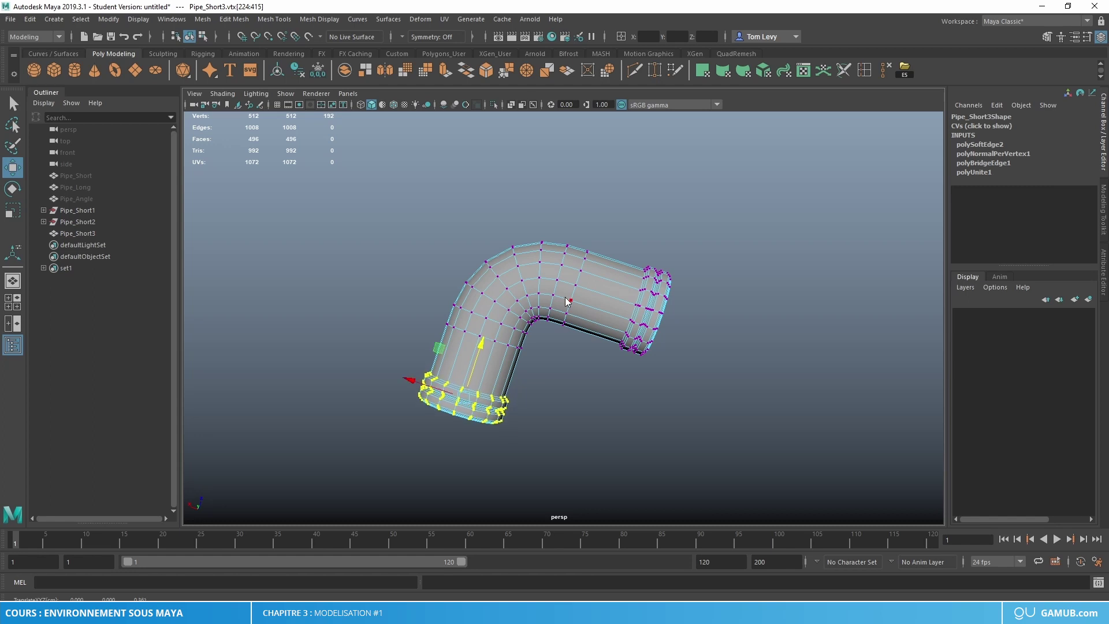
# Return to object selection, then centre the pivot and delete the construction history of the double-collared elbow.
pyautogui.moveTo(566, 300); pyautogui.dragTo(680, 241, button='right')
pyautogui.click(723, 305)
pyautogui.keyDown('alt'); pyautogui.moveTo(722, 305); pyautogui.dragTo(663, 287); pyautogui.keyUp('alt')
pyautogui.click(539, 299)
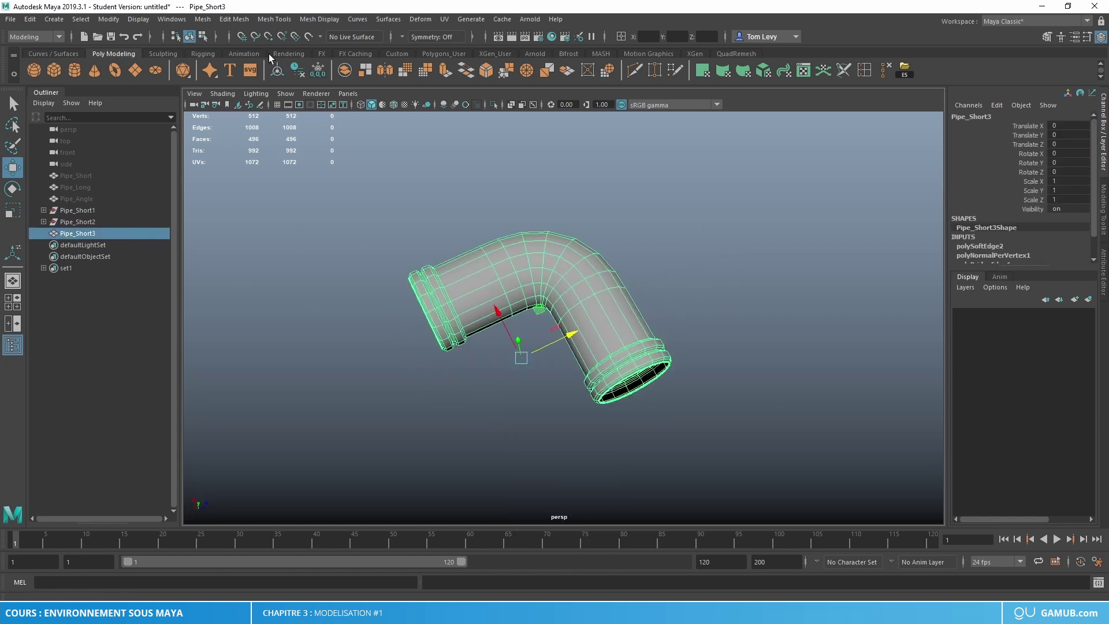
pyautogui.click(277, 70)
pyautogui.click(298, 70)
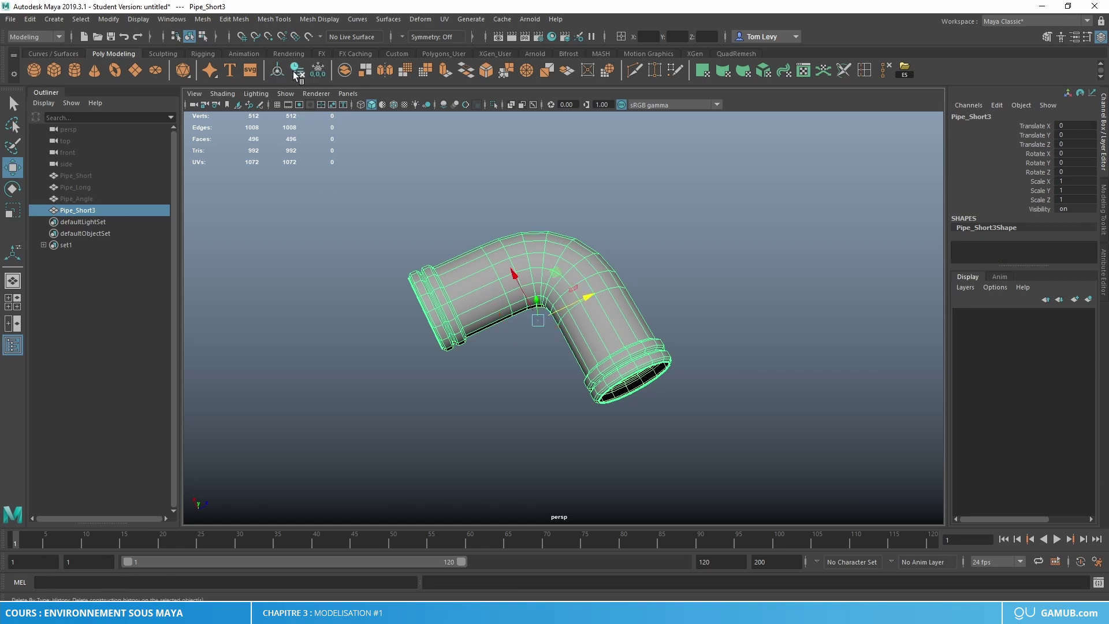
# Rename the double-collared elbow Pipe_Double_Angle and deselect it.
pyautogui.doubleClick(79, 210)
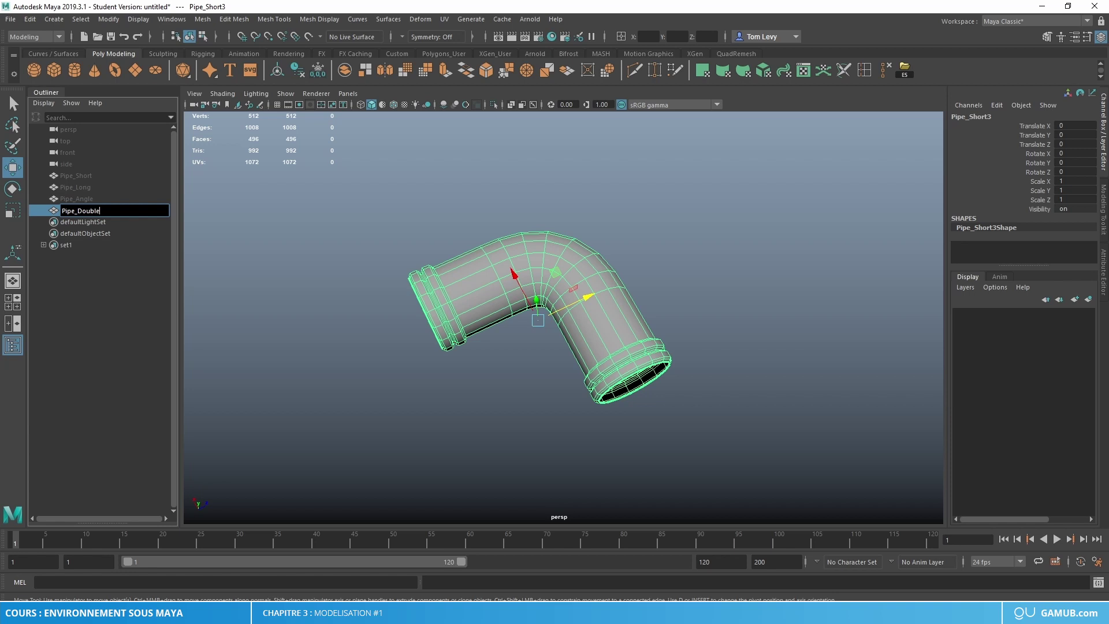
pyautogui.write('Pipe_Double_Angle')
pyautogui.press('Return')
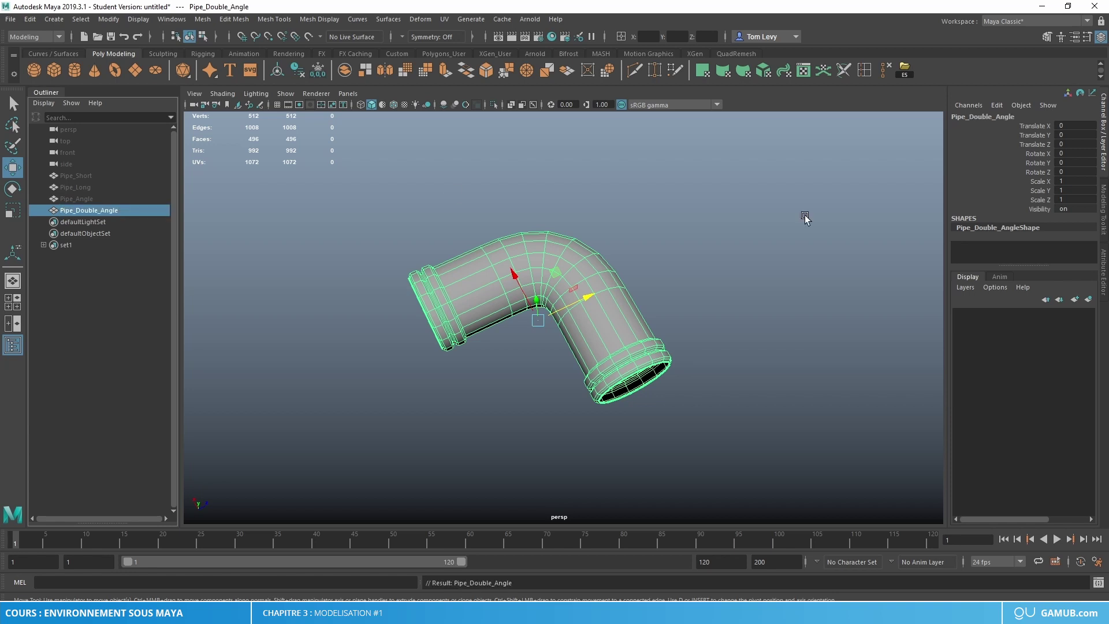
pyautogui.click(656, 310)
pyautogui.keyDown('alt'); pyautogui.moveTo(656, 310); pyautogui.dragTo(693, 296); pyautogui.keyUp('alt')
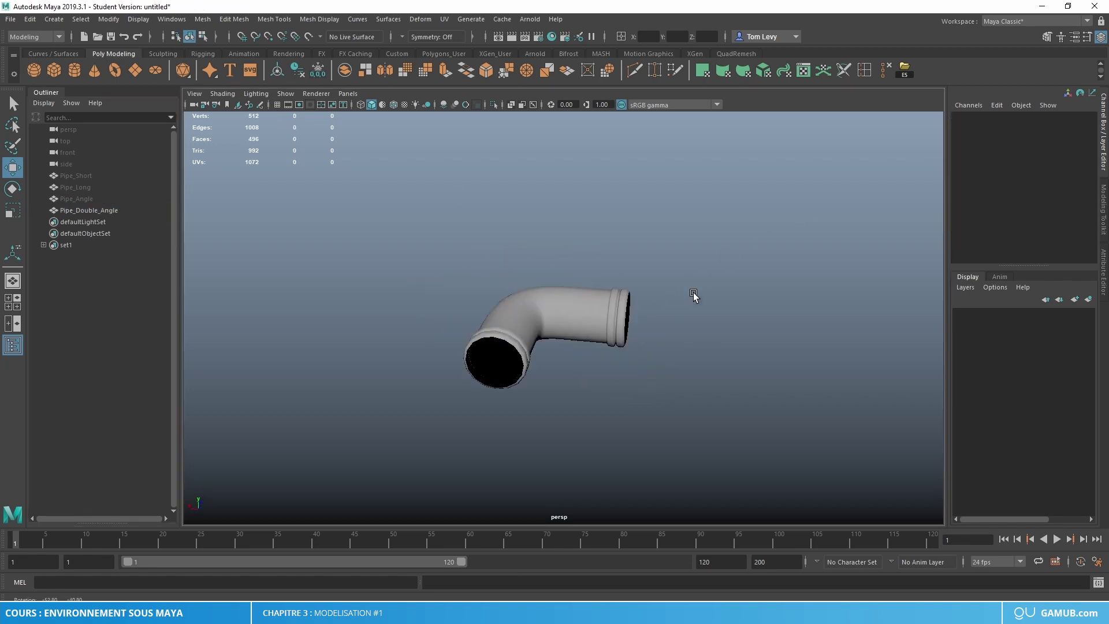
# Make the hidden Pipe_Angle, Pipe_Long and Pipe_Short visible again.
pyautogui.click(137, 209)
pyautogui.click(78, 198)
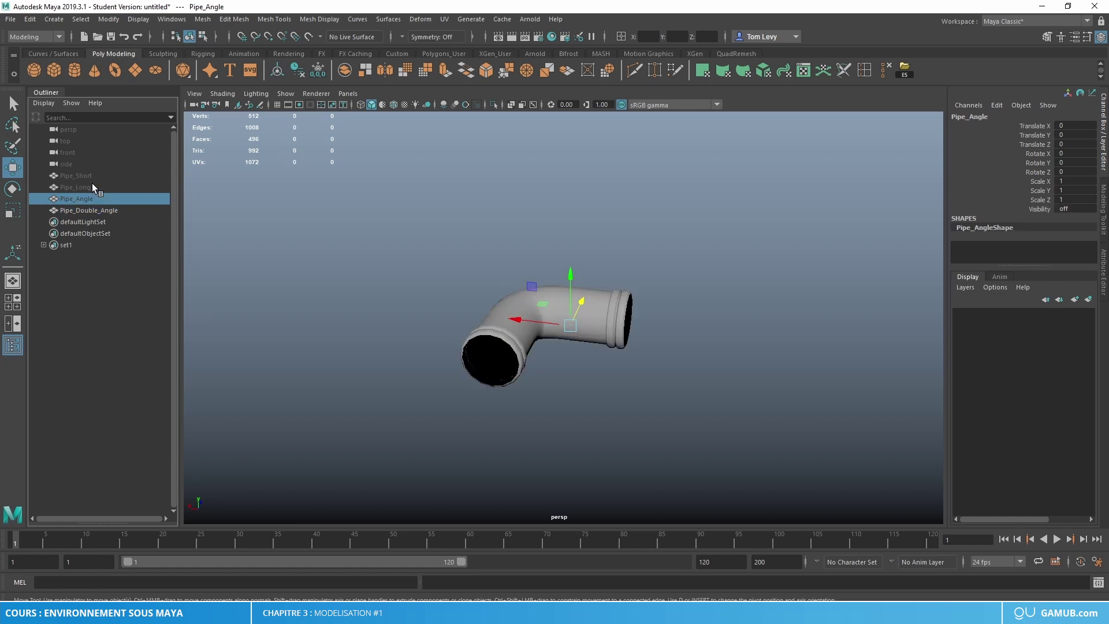
pyautogui.click(92, 186)
pyautogui.click(82, 173)
pyautogui.keyDown('alt'); pyautogui.moveTo(497, 254); pyautogui.dragTo(588, 374); pyautogui.keyUp('alt')
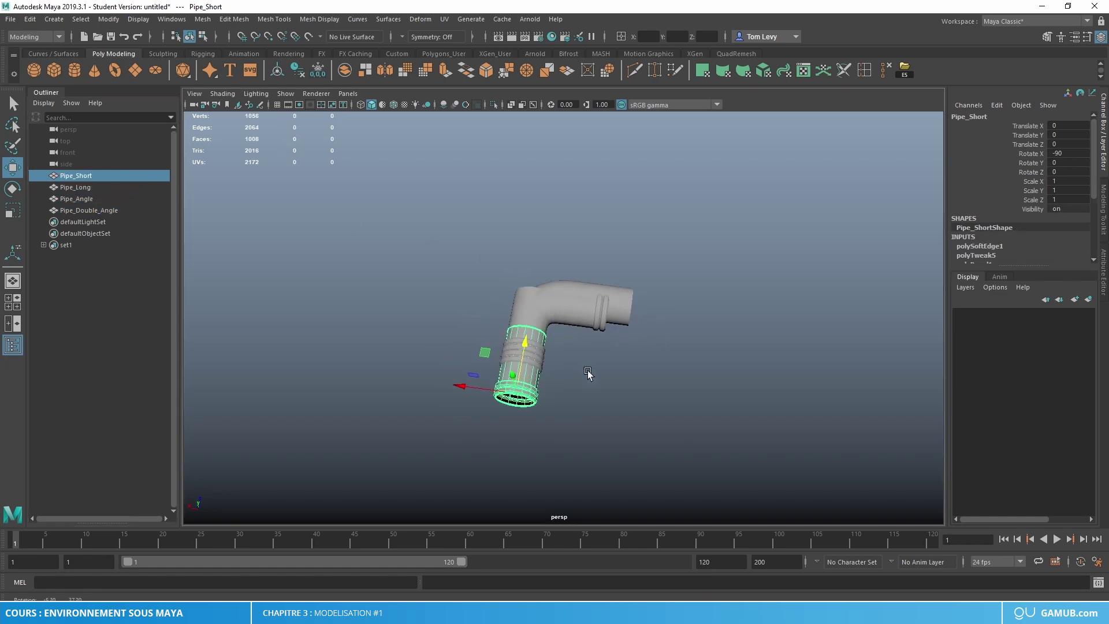
# Spread the pipes apart along X, with Pipe_Short and Pipe_Double_Angle at opposite ends and Pipe_Long between the two elbows.
pyautogui.moveTo(462, 383); pyautogui.dragTo(323, 373)
pyautogui.click(513, 330)
pyautogui.moveTo(523, 310); pyautogui.dragTo(640, 325)
pyautogui.click(532, 332)
pyautogui.click(518, 348)
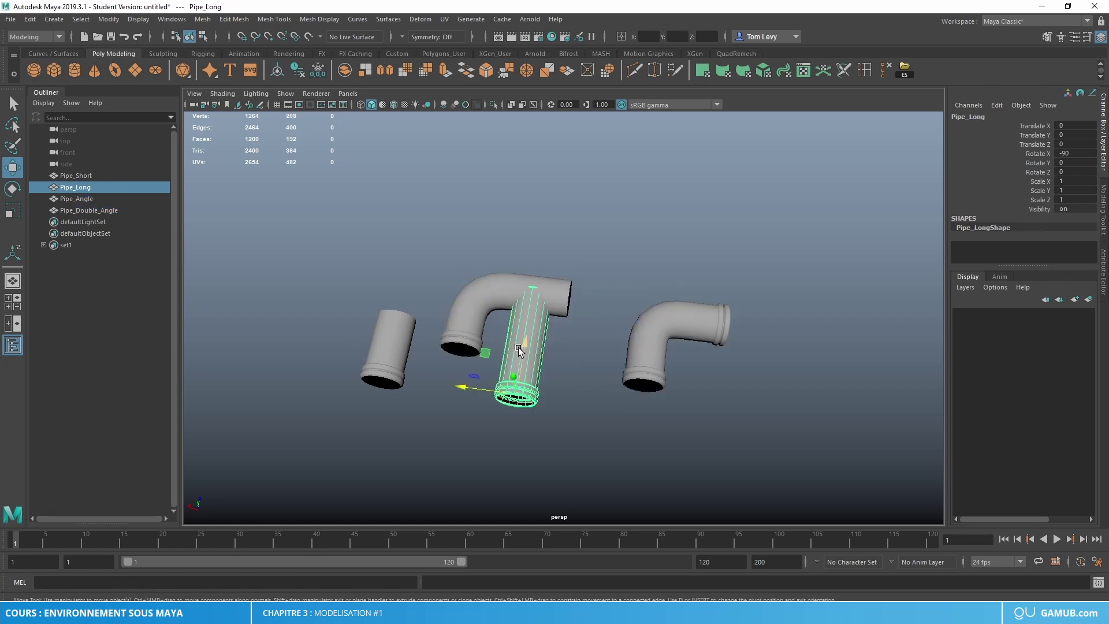
pyautogui.moveTo(465, 386); pyautogui.dragTo(539, 400)
# Widen the row's spacing by moving Pipe_Double_Angle farther outward and Pipe_Long midway between the two elbows, then clear the selection.
pyautogui.click(655, 345)
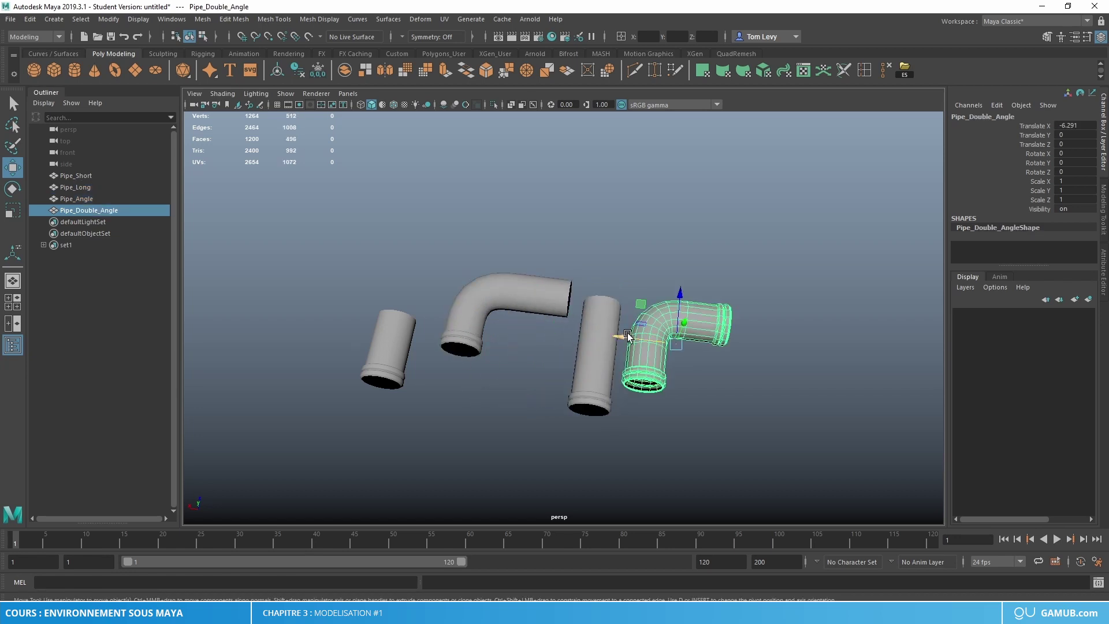
pyautogui.moveTo(647, 342); pyautogui.dragTo(695, 343)
pyautogui.click(600, 358)
pyautogui.moveTo(534, 396); pyautogui.dragTo(538, 397)
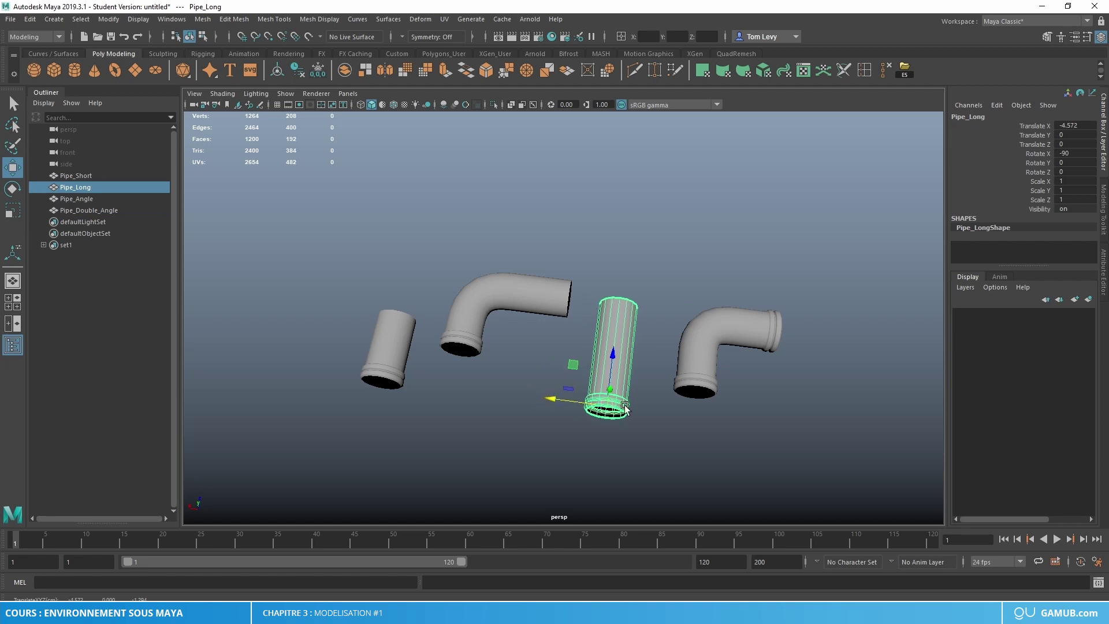
pyautogui.click(804, 436)
pyautogui.keyDown('alt'); pyautogui.moveTo(804, 436); pyautogui.dragTo(677, 385); pyautogui.keyUp('alt')
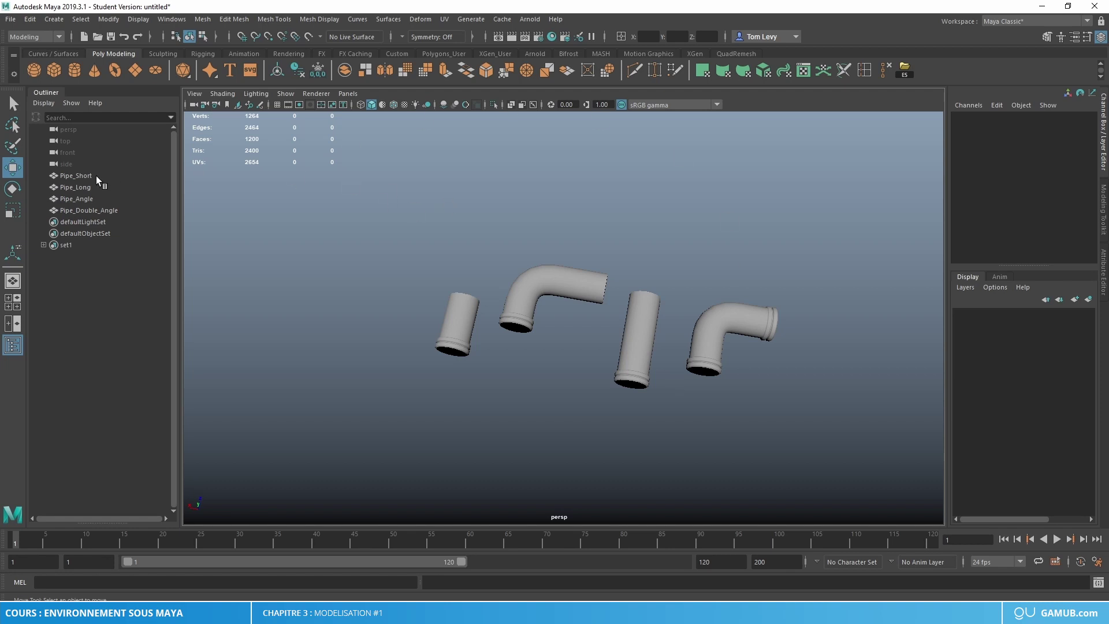
# Group the four pipe objects under the name Pipes and hide the group.
pyautogui.click(80, 175)
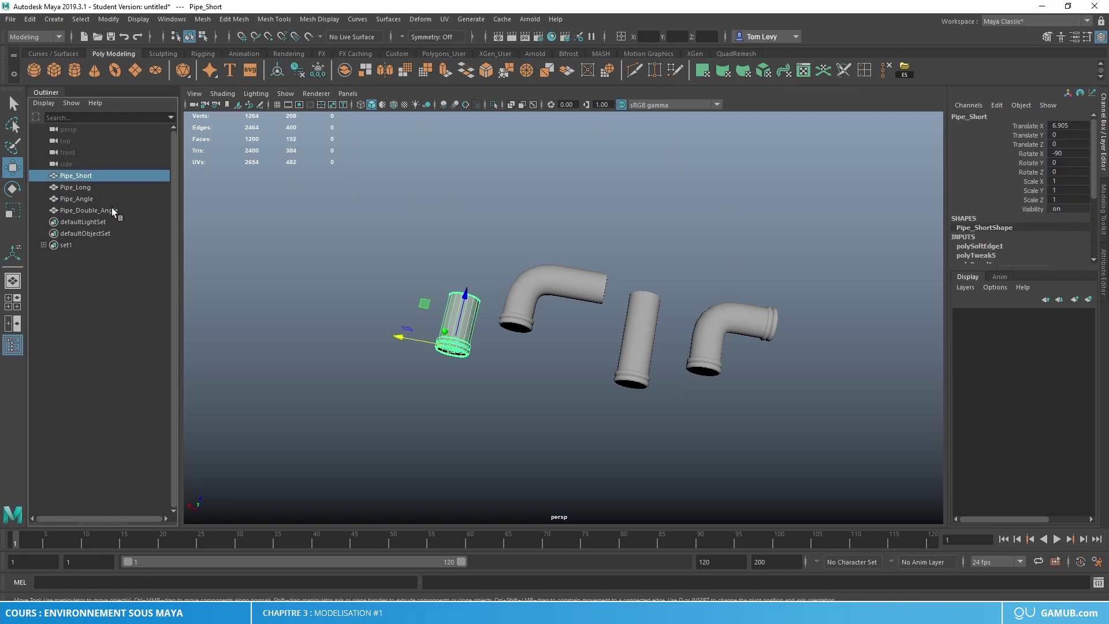
pyautogui.keyDown('shift'); pyautogui.click(112, 209); pyautogui.keyUp('shift')
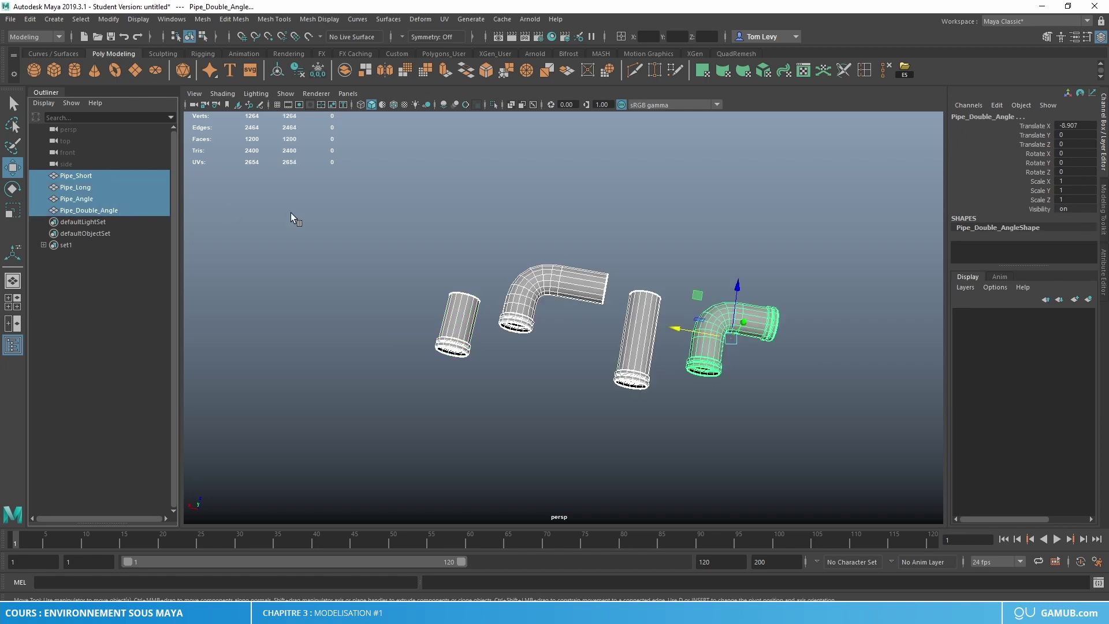
pyautogui.hotkey('ctrl', 'g')
pyautogui.doubleClick(72, 175)
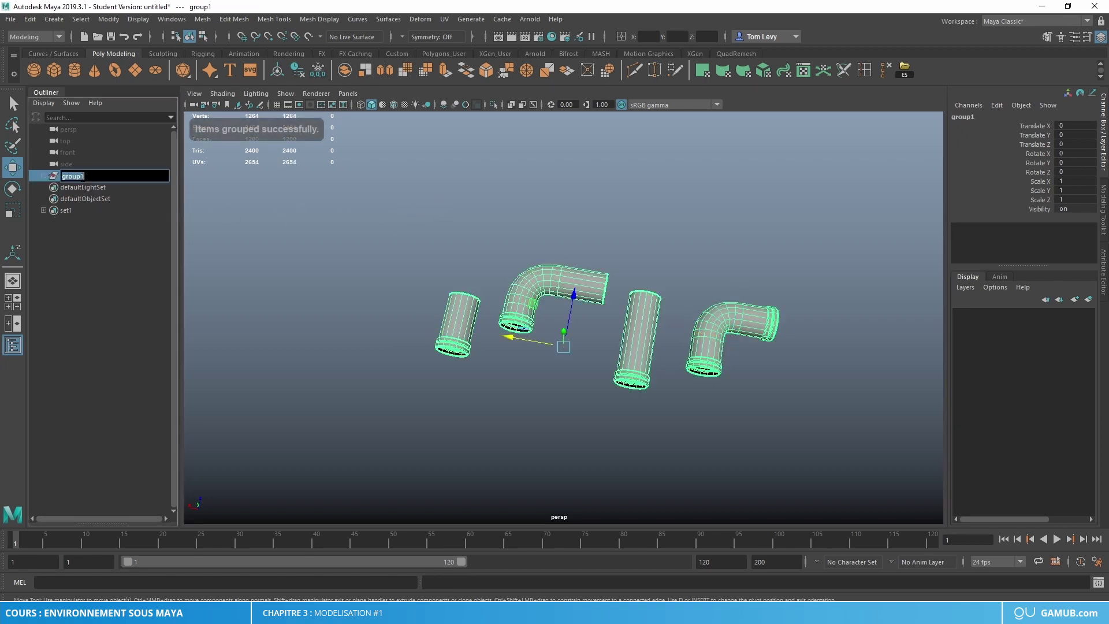
pyautogui.write('Pipes')
pyautogui.press('Return')
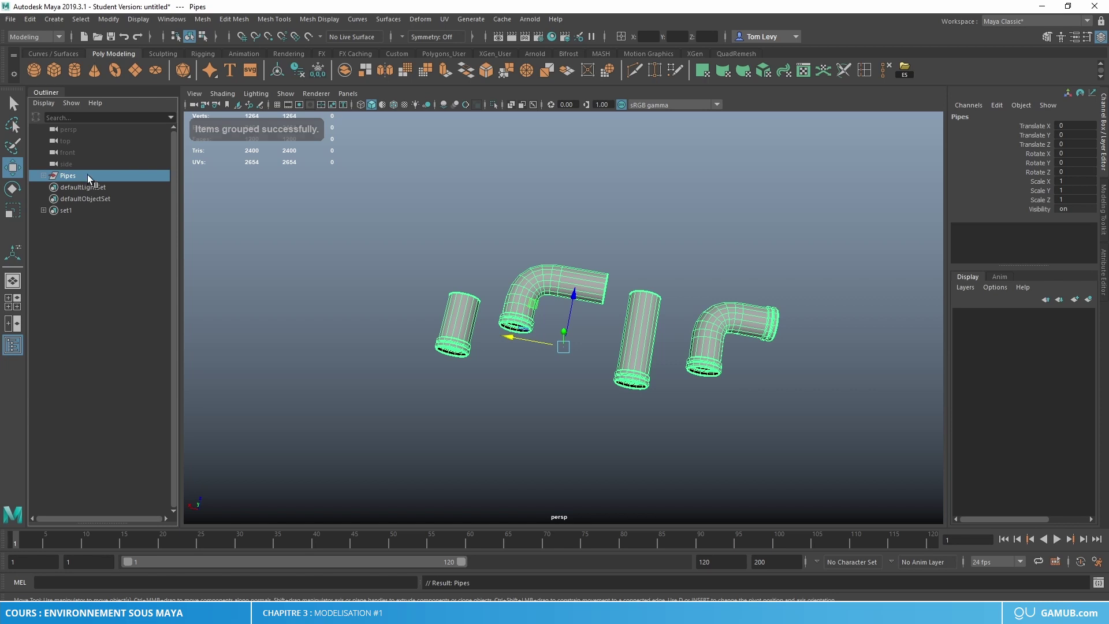
pyautogui.hotkey('ctrl', 'h')
pyautogui.click(629, 269)
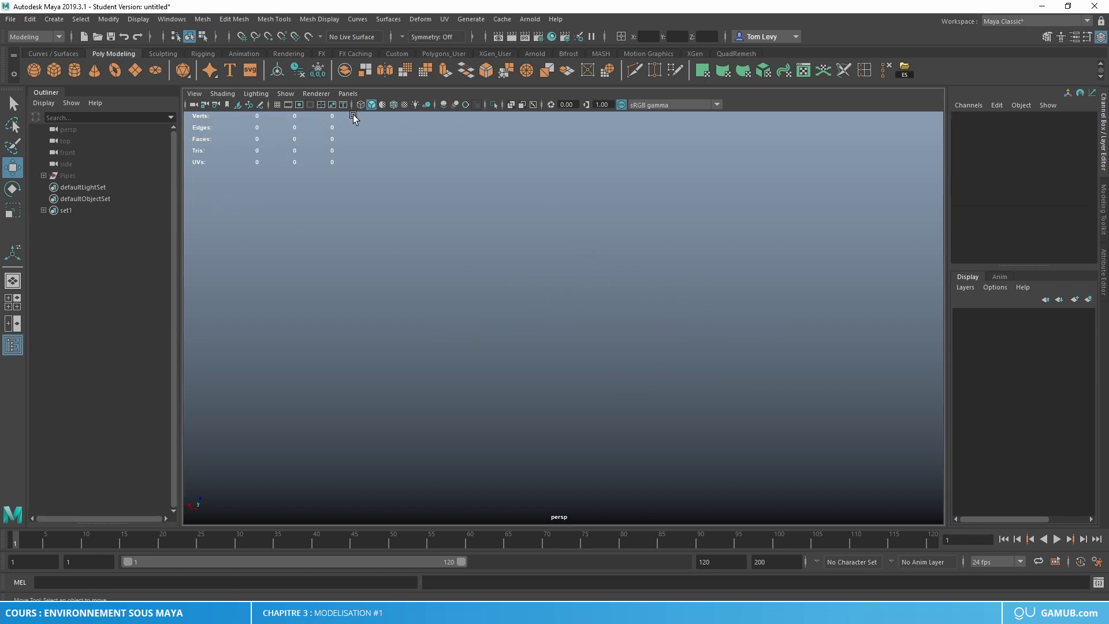
# Create a polygon cylinder with 20 axis subdivisions.
pyautogui.click(75, 69)
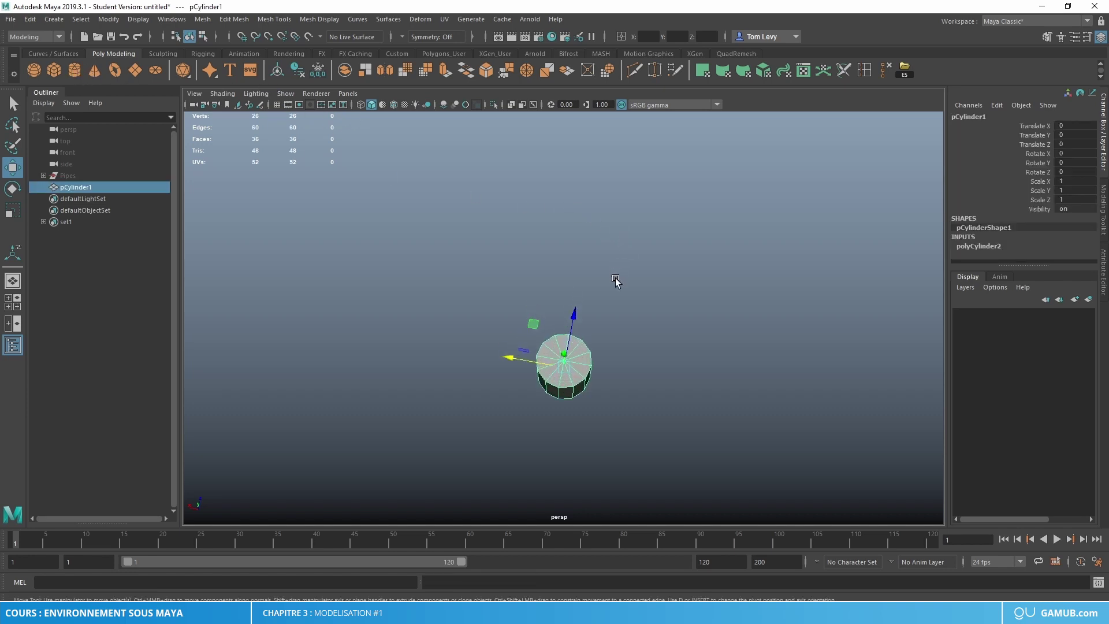
pyautogui.click(1016, 245)
pyautogui.scroll(-2, 1040, 229)
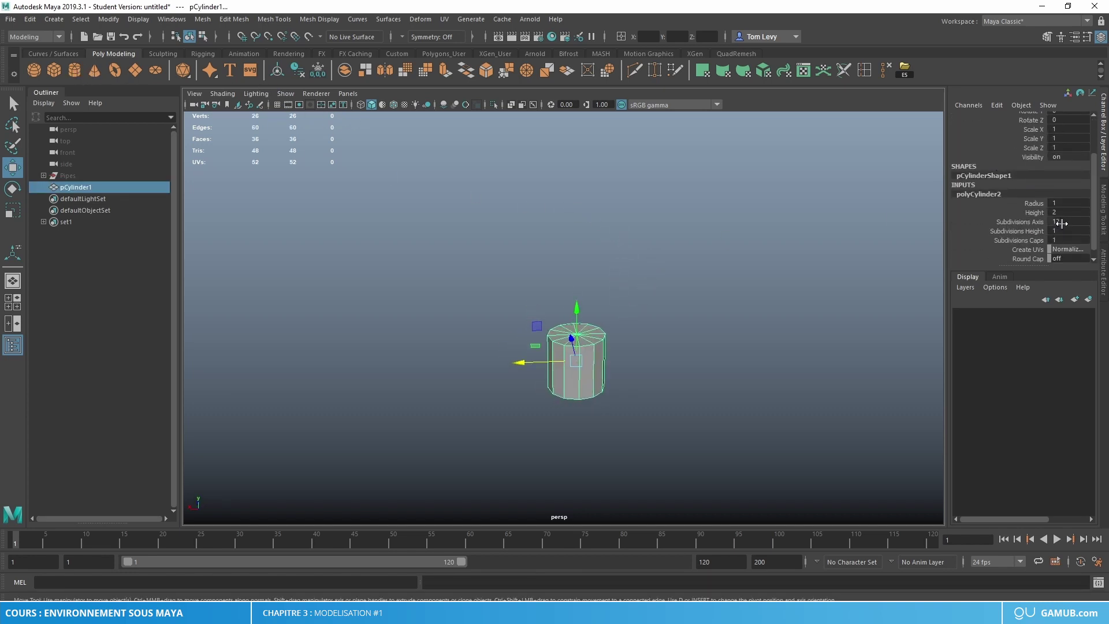
pyautogui.click(1066, 223)
pyautogui.write('20')
pyautogui.press('Return')
pyautogui.keyDown('alt'); pyautogui.moveTo(695, 412); pyautogui.dragTo(620, 372); pyautogui.keyUp('alt')
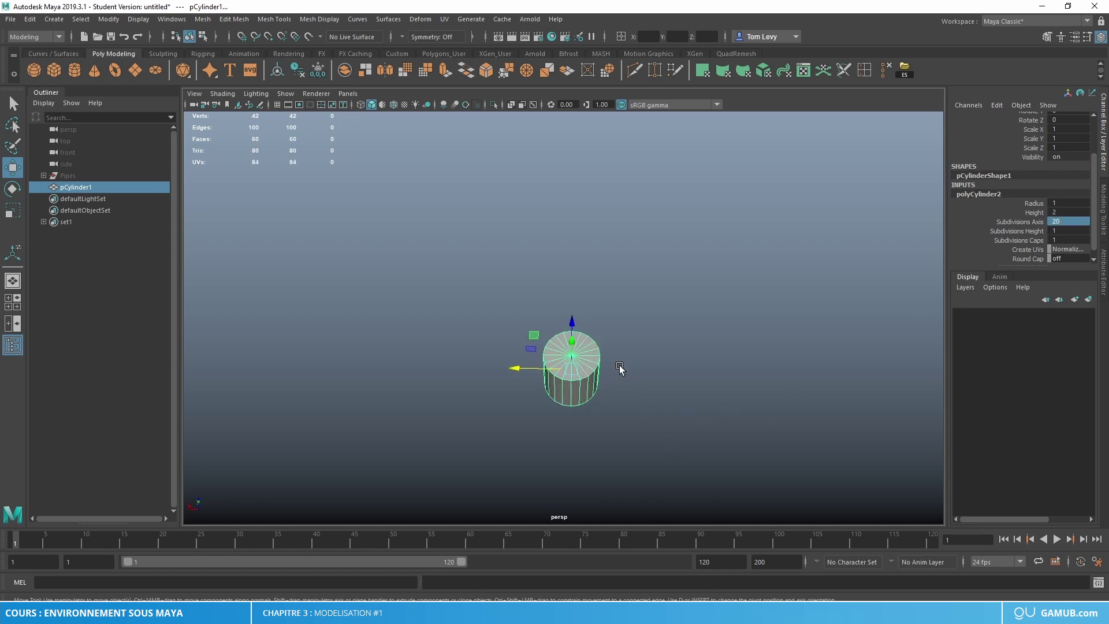
pyautogui.moveTo(587, 329); pyautogui.dragTo(687, 247, button='right')
pyautogui.keyDown('alt'); pyautogui.moveTo(664, 354); pyautogui.dragTo(686, 329); pyautogui.keyUp('alt')
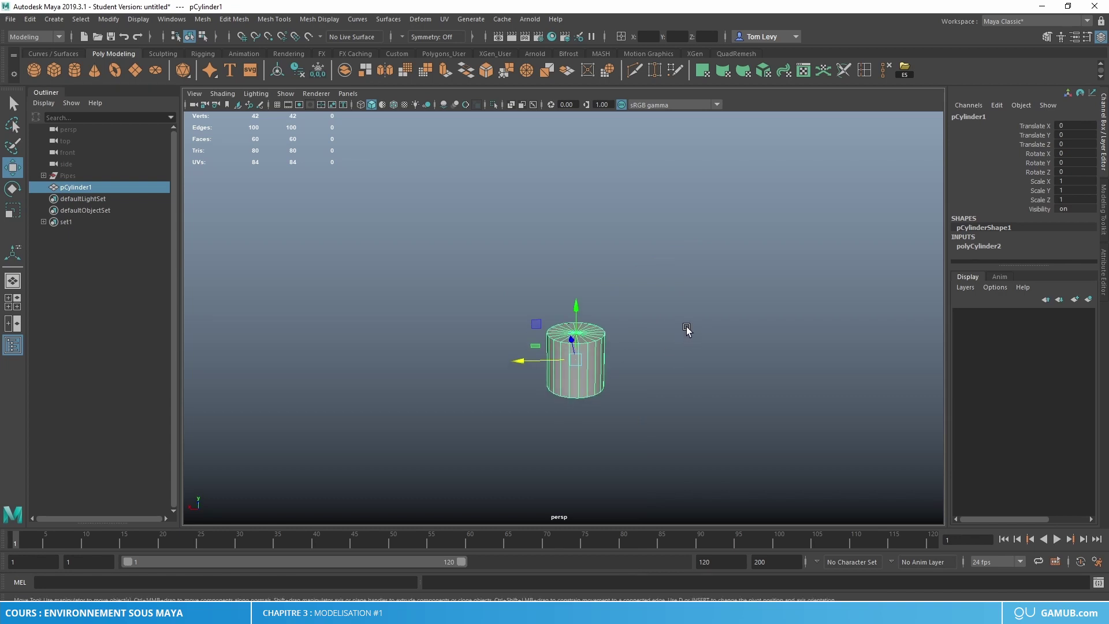
# Scale the cylinder uniformly to about 5.5 and unhide the Pipes group as a size reference.
pyautogui.press('r')
pyautogui.moveTo(578, 358); pyautogui.dragTo(802, 321)
pyautogui.hotkey('ctrl', 'z')
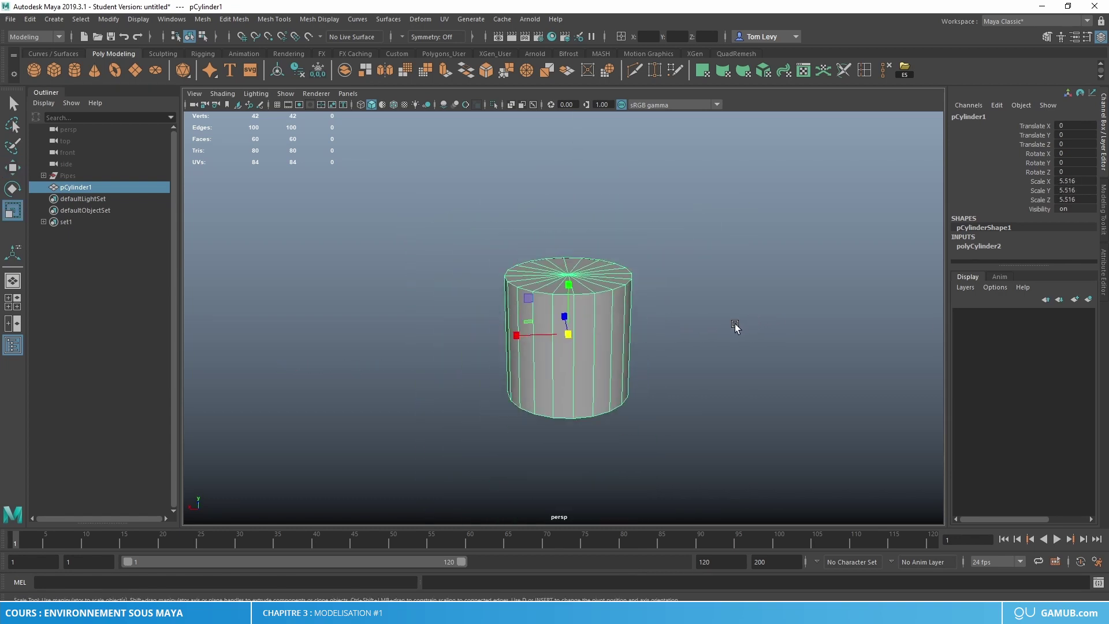
pyautogui.click(80, 165)
pyautogui.click(85, 175)
pyautogui.press('h')
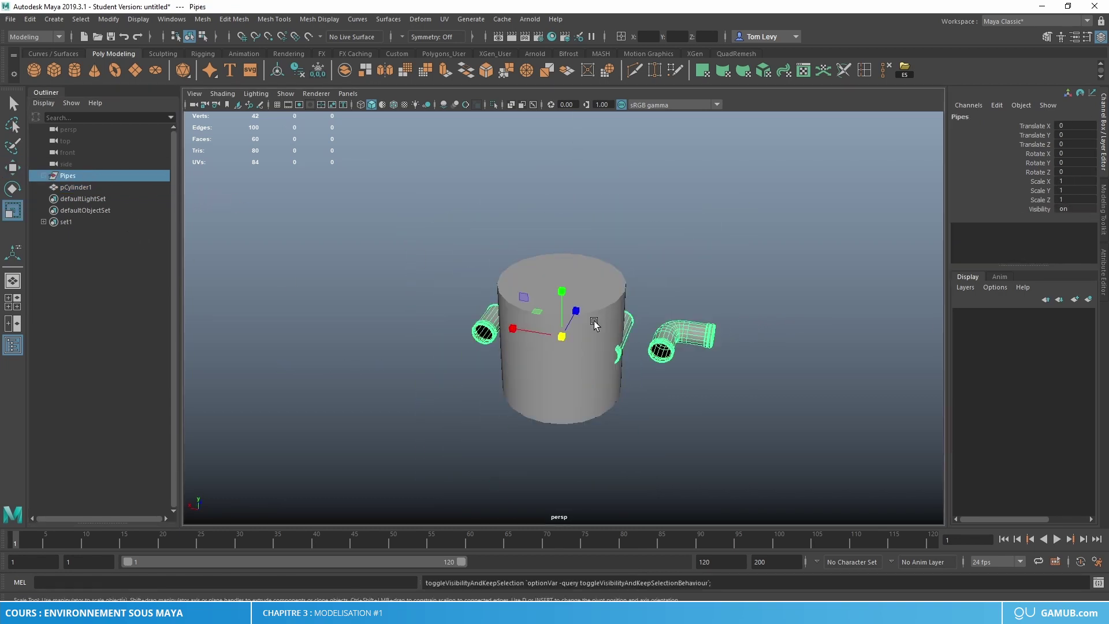
# Move the cylinder along X to about -18.6, beside the double-collared elbow.
pyautogui.press('w')
pyautogui.click(570, 359)
pyautogui.moveTo(569, 359); pyautogui.dragTo(626, 325)
pyautogui.keyDown('alt'); pyautogui.moveTo(721, 341); pyautogui.dragTo(683, 306); pyautogui.keyUp('alt')
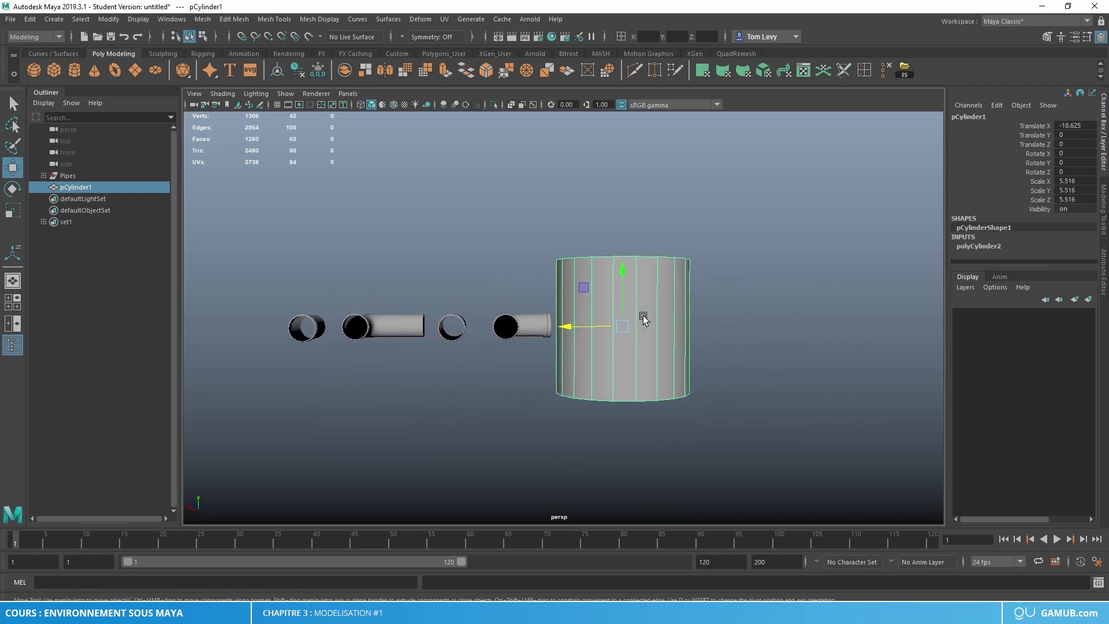
# Enlarge the cylinder uniformly to a scale of about 12.3 and move it clear of the pipes to X about -27.2.
pyautogui.press('r')
pyautogui.moveTo(643, 320); pyautogui.dragTo(765, 316, button='middle')
pyautogui.press('w')
pyautogui.moveTo(589, 324); pyautogui.dragTo(677, 327)
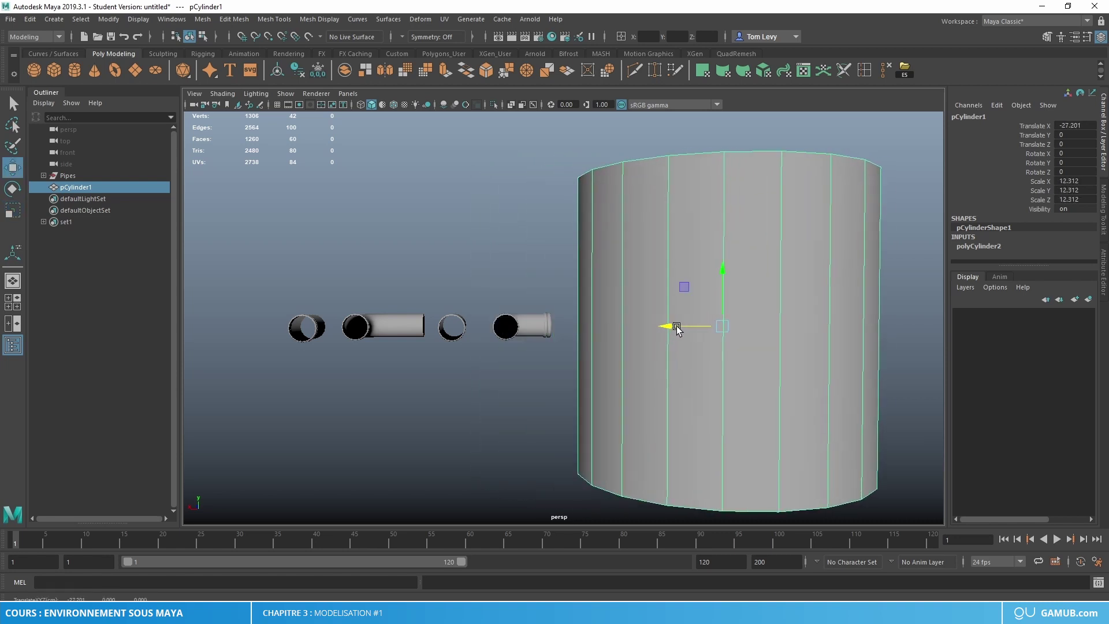
pyautogui.keyDown('alt'); pyautogui.moveTo(677, 327); pyautogui.dragTo(641, 325, button='right'); pyautogui.keyUp('alt')
pyautogui.keyDown('alt'); pyautogui.moveTo(641, 325); pyautogui.dragTo(745, 370); pyautogui.keyUp('alt')
# Hide the Pipes group again, then select the large cylinder and frame it in the view.
pyautogui.click(68, 176)
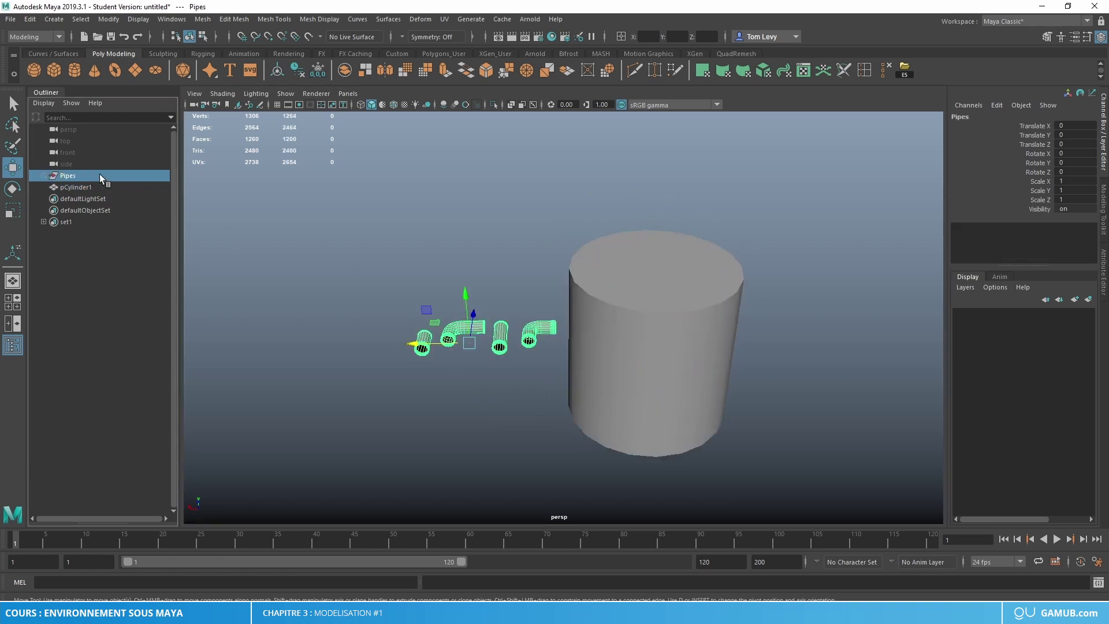
pyautogui.hotkey('ctrl', 'h')
pyautogui.click(629, 313)
pyautogui.press('f')
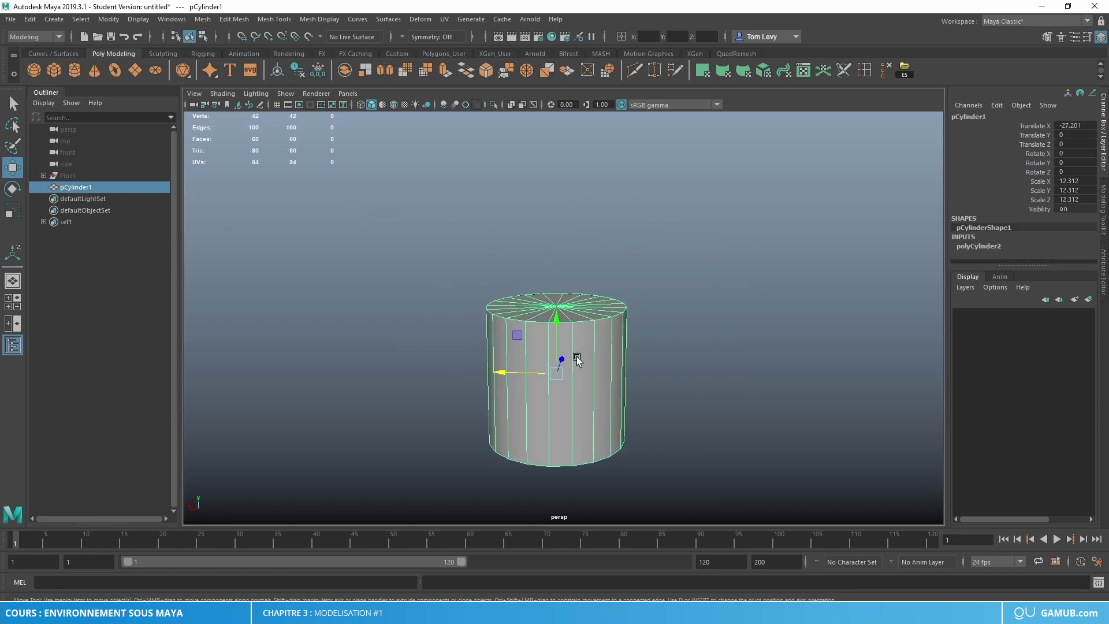
# Lower all the top vertices of the cylinder to about half its height, at Y about 0.85.
pyautogui.keyDown('alt'); pyautogui.moveTo(577, 359); pyautogui.dragTo(555, 274); pyautogui.keyUp('alt')
pyautogui.keyDown('alt'); pyautogui.moveTo(675, 317); pyautogui.dragTo(594, 317); pyautogui.keyUp('alt')
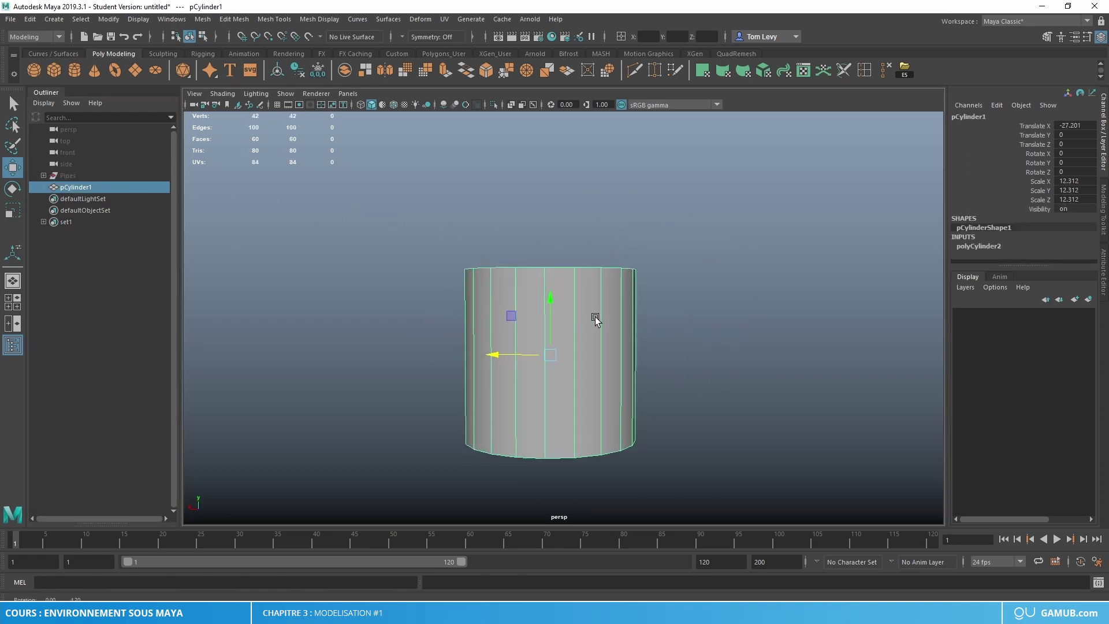
pyautogui.moveTo(564, 285); pyautogui.dragTo(509, 284, button='right')
pyautogui.moveTo(316, 195); pyautogui.dragTo(779, 313)
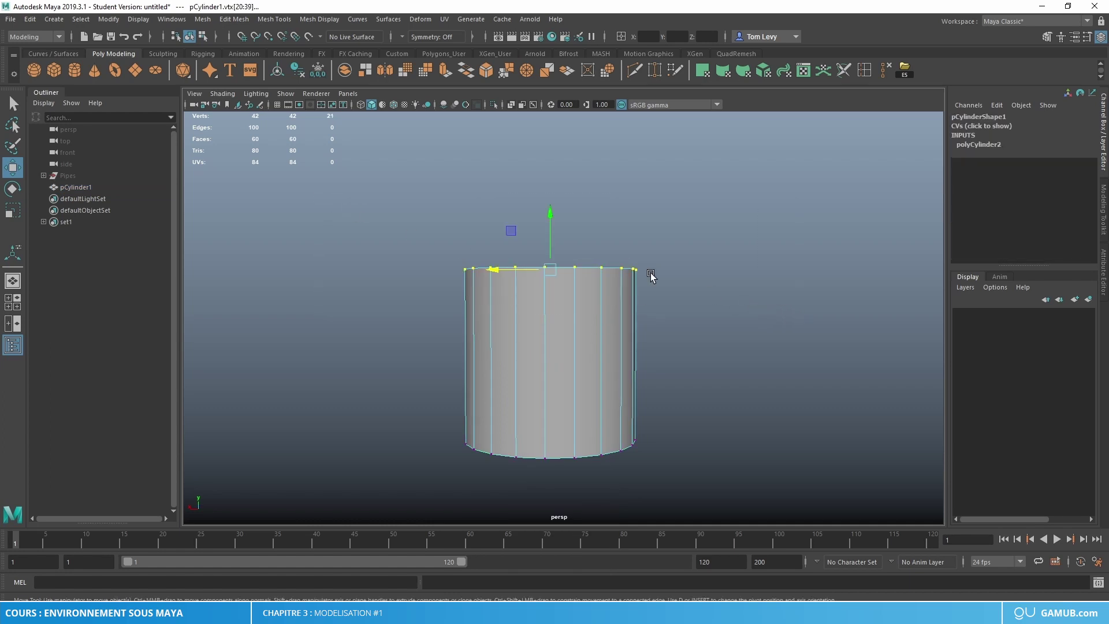
pyautogui.moveTo(549, 227); pyautogui.dragTo(562, 304)
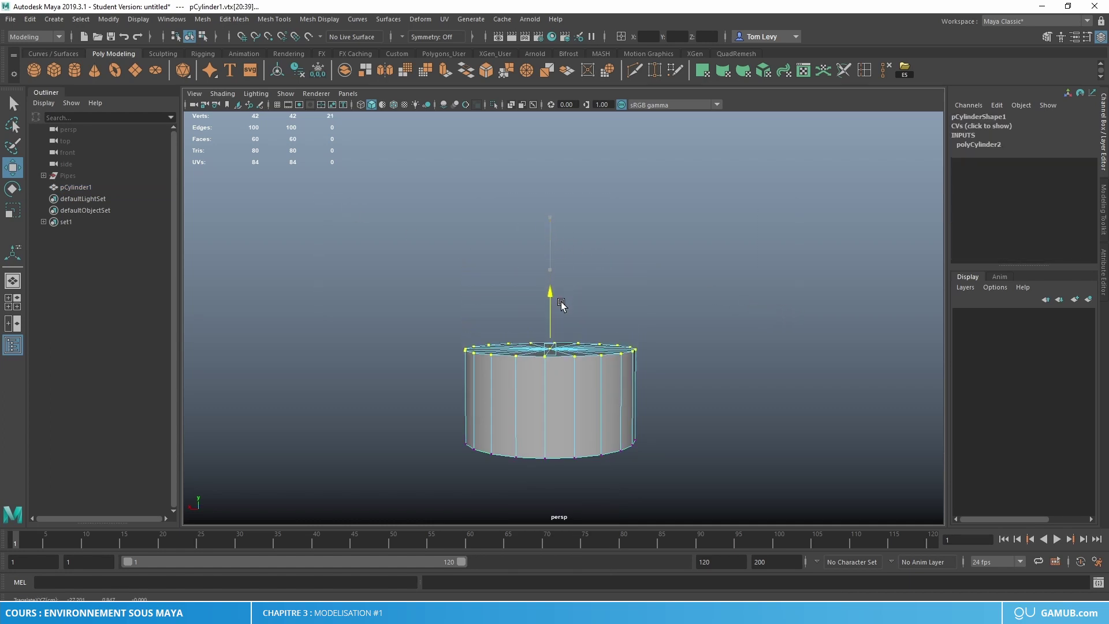
pyautogui.keyDown('alt'); pyautogui.moveTo(540, 381); pyautogui.dragTo(527, 314); pyautogui.keyUp('alt')
# Select all the top cap faces of the cylinder and extrude them upward about 0.9 units into a thin band.
pyautogui.moveTo(541, 294); pyautogui.dragTo(543, 330, button='right')
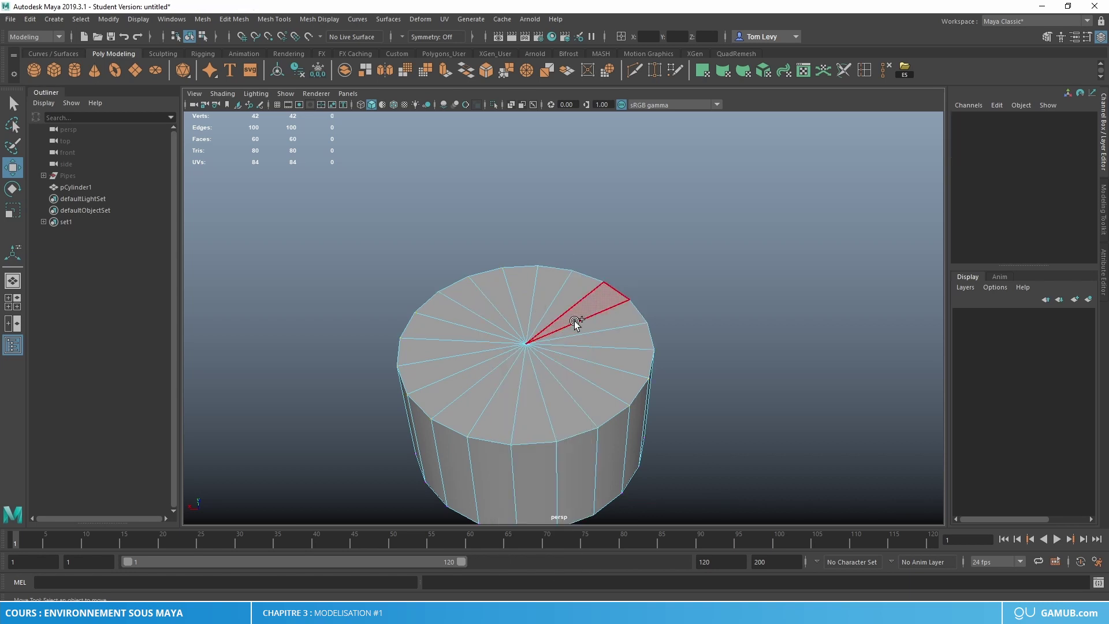
pyautogui.moveTo(574, 321)
pyautogui.mouseDown()
pyautogui.moveTo(465, 348)
pyautogui.moveTo(590, 338)
pyautogui.moveTo(590, 326)
pyautogui.mouseUp()
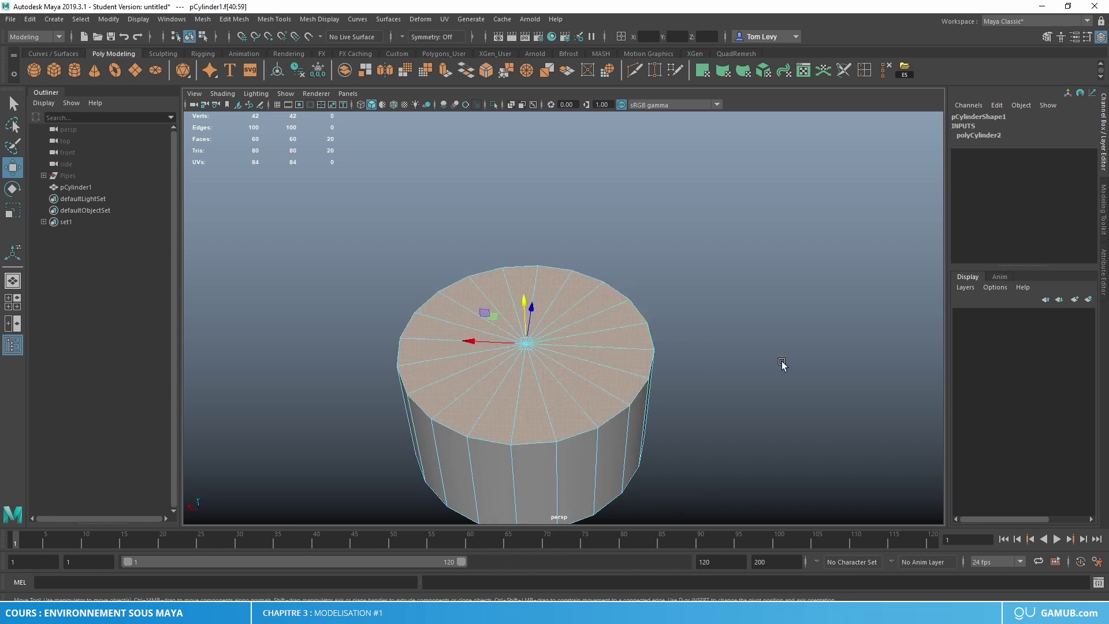
pyautogui.keyDown('alt'); pyautogui.moveTo(780, 367); pyautogui.dragTo(751, 339); pyautogui.keyUp('alt')
pyautogui.scroll(3, 743, 330)
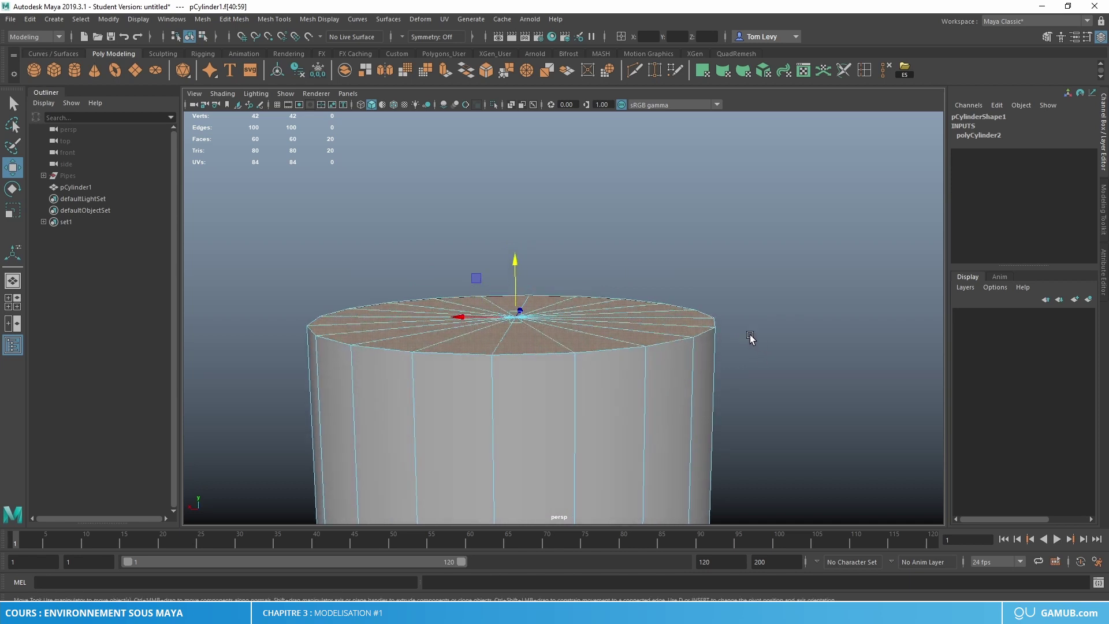
pyautogui.hotkey('ctrl', 'e')
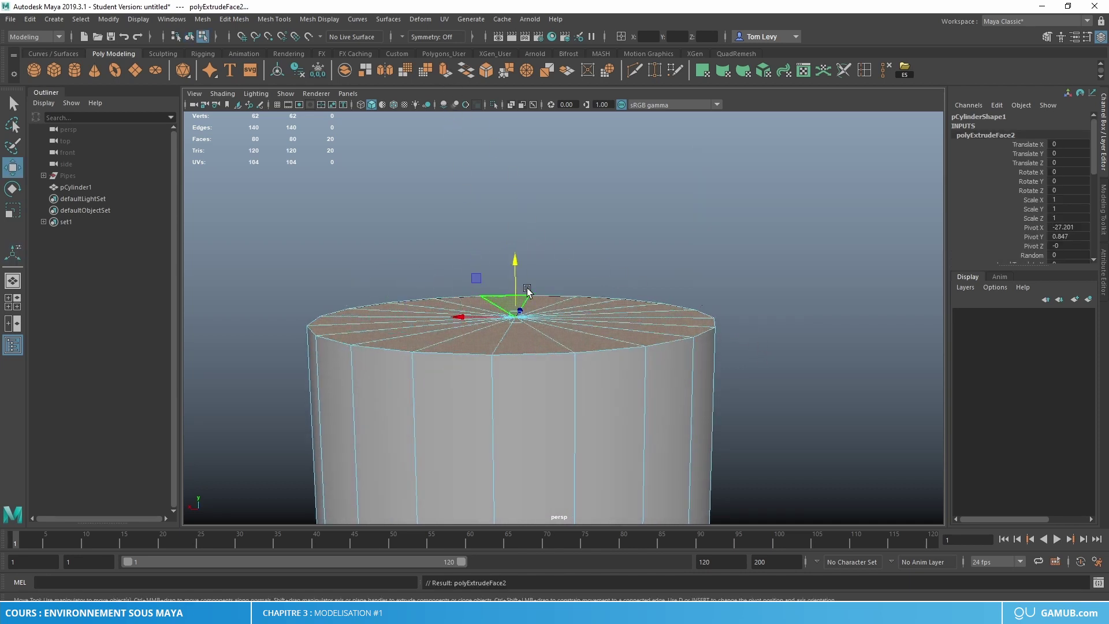
pyautogui.moveTo(513, 283); pyautogui.dragTo(516, 272)
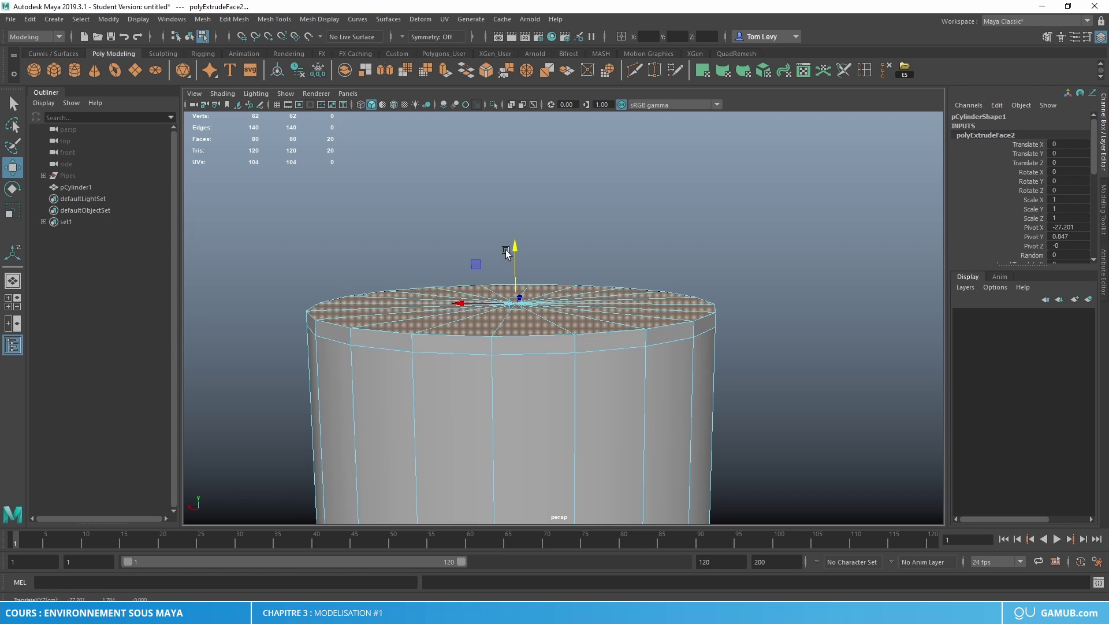
pyautogui.moveTo(511, 258); pyautogui.dragTo(512, 259)
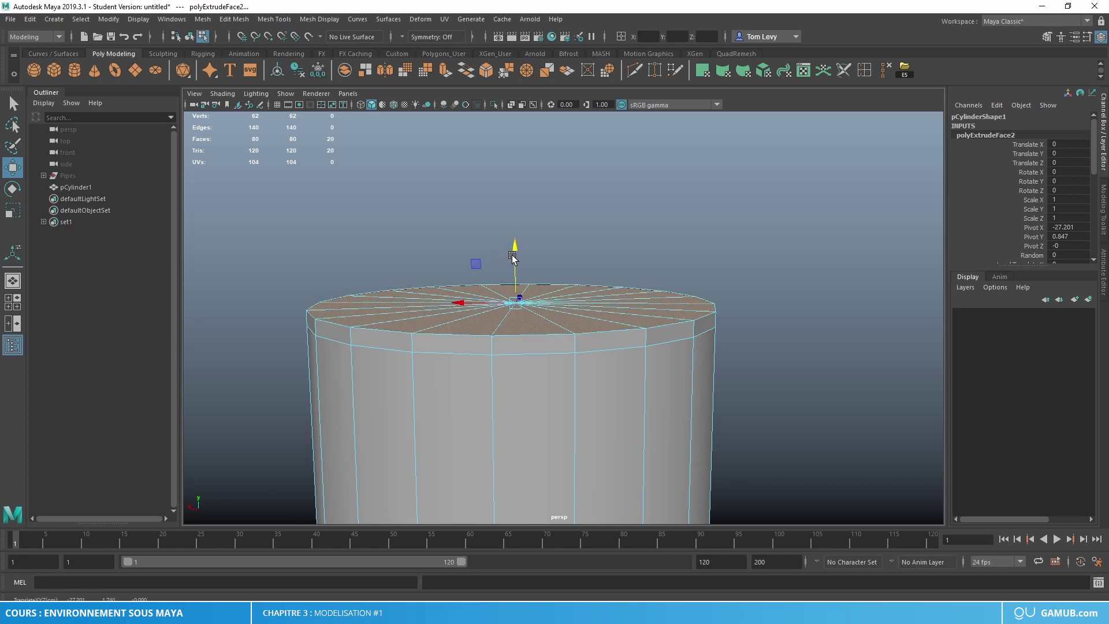
# Extrude the top cap faces again, raising them about 13.3 units to form the cylinder's tall upper section.
pyautogui.hotkey('ctrl', 'e')
pyautogui.scroll(-3, 466, 290)
pyautogui.press('w')
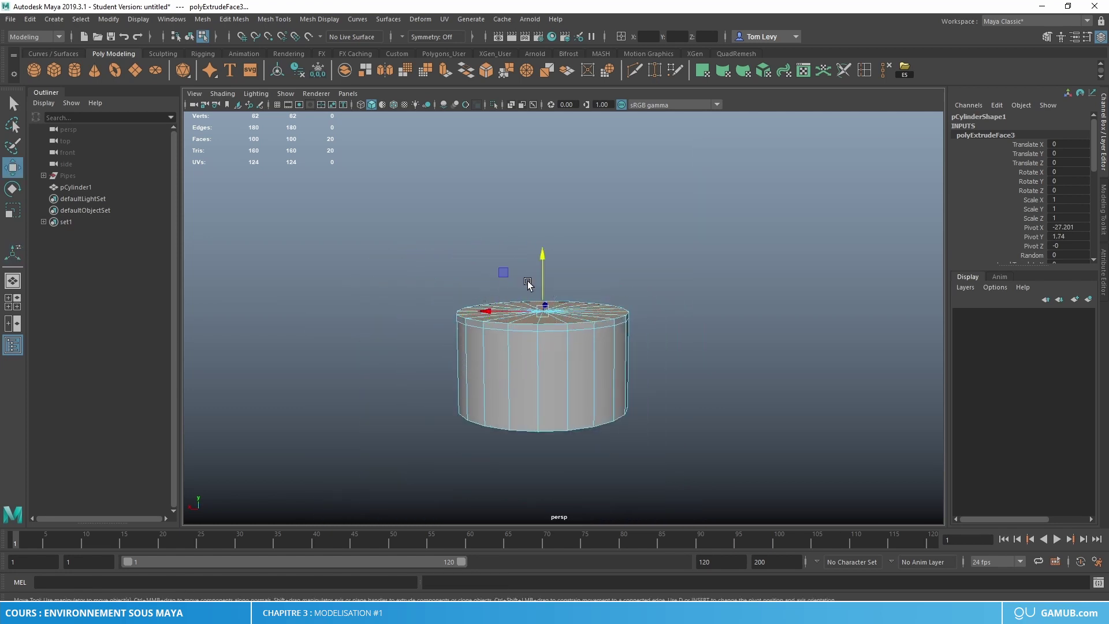
pyautogui.moveTo(543, 276); pyautogui.dragTo(547, 177)
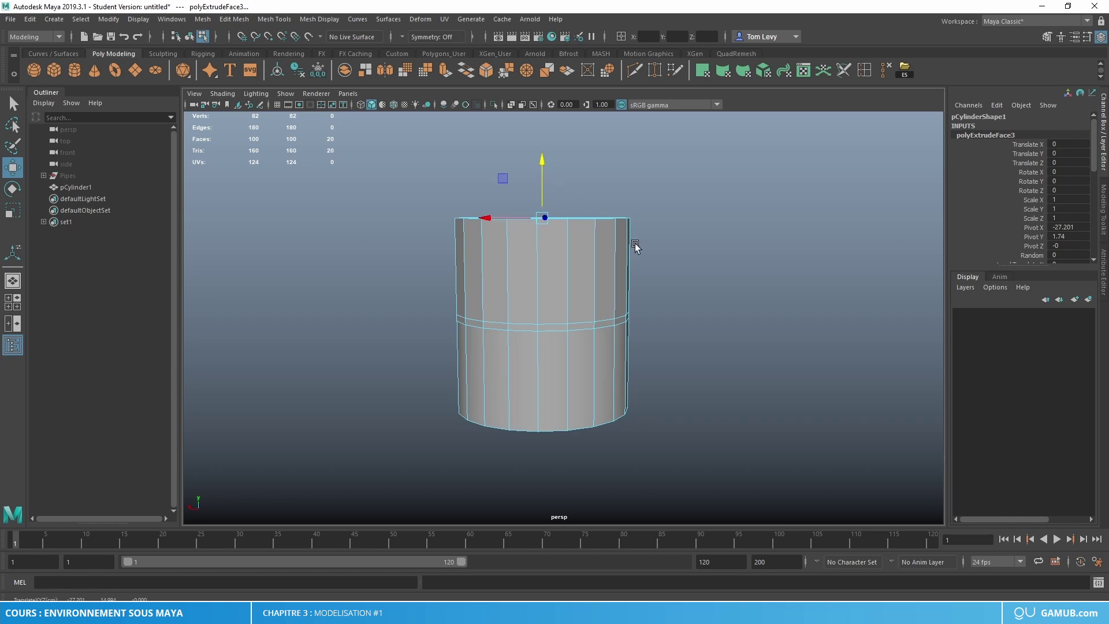
pyautogui.scroll(2, 625, 363)
pyautogui.keyDown('alt'); pyautogui.moveTo(634, 244); pyautogui.dragTo(629, 348, button='middle'); pyautogui.keyUp('alt')
pyautogui.scroll(2, 629, 347)
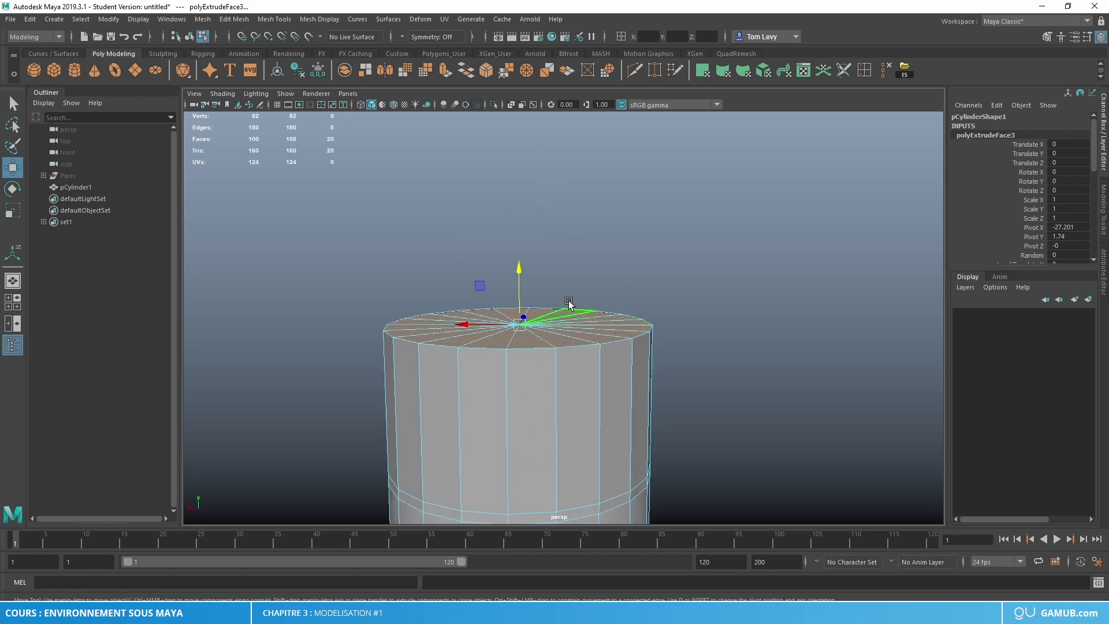
# Extrude the top cap faces upward about 1.1 units to form a second thin band above the tall section.
pyautogui.hotkey('ctrl', 'e')
pyautogui.moveTo(522, 281); pyautogui.dragTo(519, 254)
pyautogui.keyDown('alt'); pyautogui.moveTo(614, 372); pyautogui.dragTo(625, 293); pyautogui.keyUp('alt')
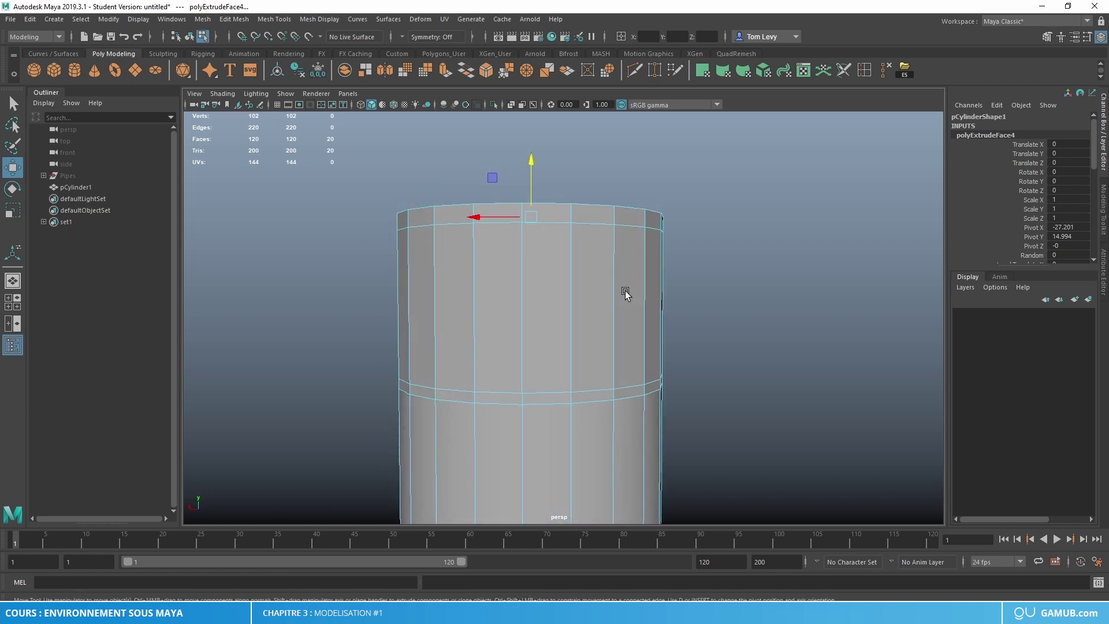
pyautogui.moveTo(533, 179); pyautogui.dragTo(528, 183)
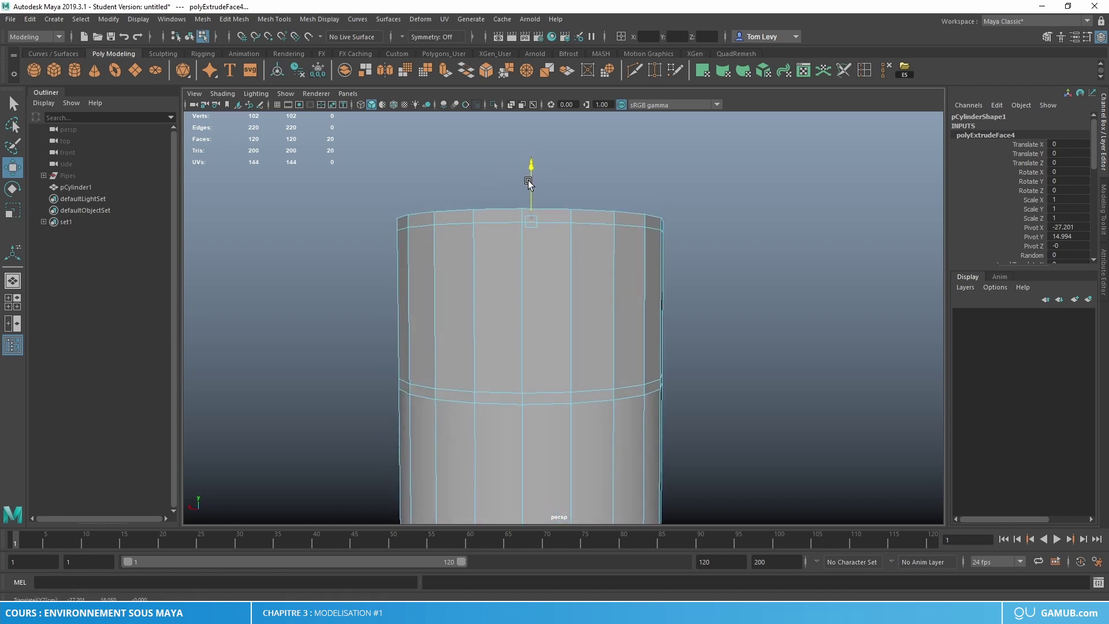
pyautogui.moveTo(528, 184); pyautogui.dragTo(529, 185)
pyautogui.keyDown('alt'); pyautogui.moveTo(614, 235); pyautogui.dragTo(621, 274); pyautogui.keyUp('alt')
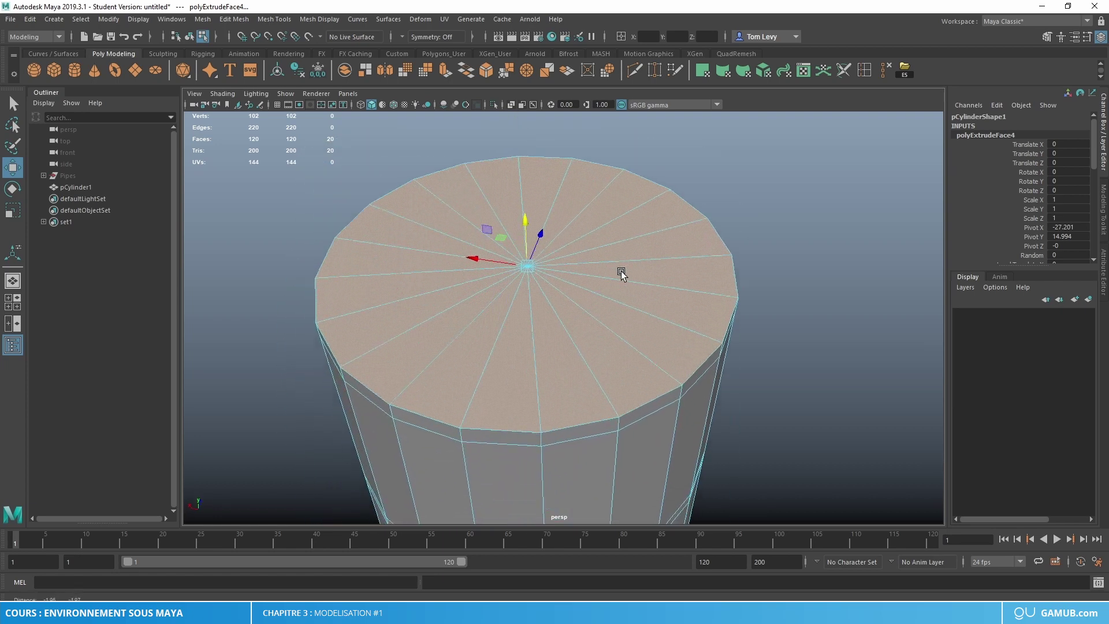
# Extrude the top cap faces upward about 10.8 units to form the cylinder's uppermost tall section.
pyautogui.hotkey('ctrl', 'e')
pyautogui.scroll(-3, 587, 342)
pyautogui.keyDown('alt'); pyautogui.moveTo(586, 341); pyautogui.dragTo(524, 304); pyautogui.keyUp('alt')
pyautogui.scroll(-2, 612, 305)
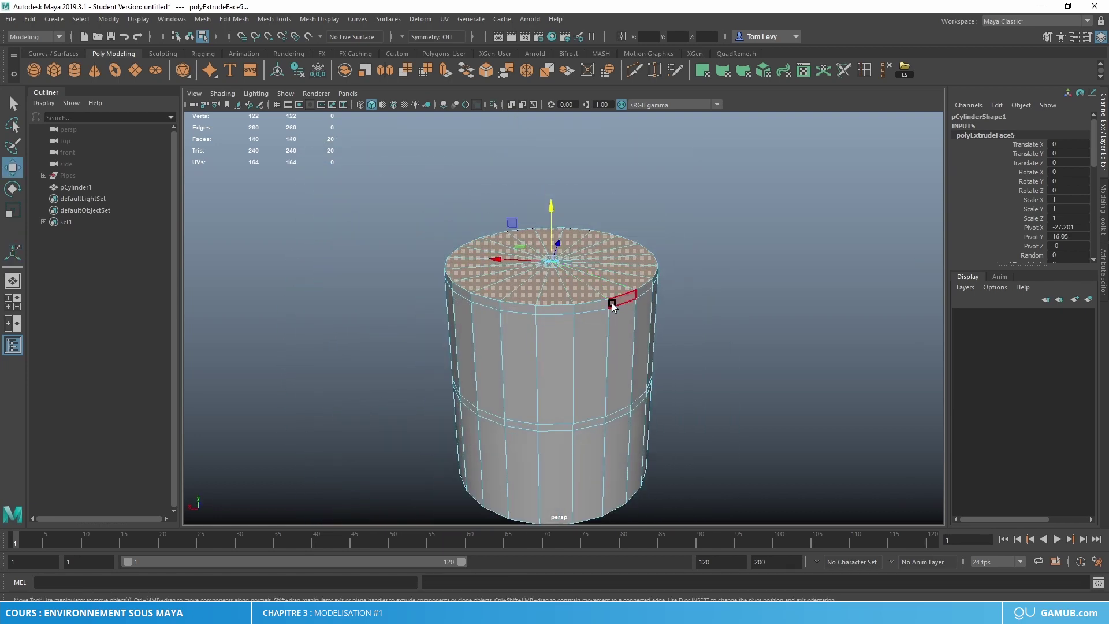
pyautogui.keyDown('alt'); pyautogui.moveTo(613, 304); pyautogui.dragTo(563, 283); pyautogui.keyUp('alt')
pyautogui.scroll(-2, 575, 305)
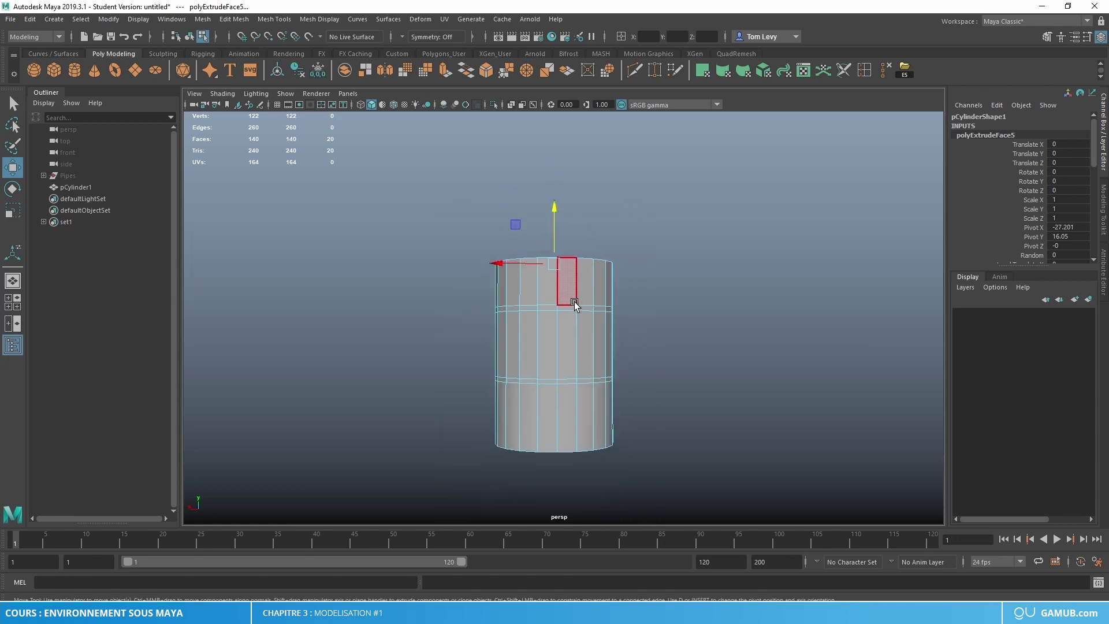
pyautogui.keyDown('alt'); pyautogui.moveTo(575, 305); pyautogui.dragTo(569, 385, button='middle'); pyautogui.keyUp('alt')
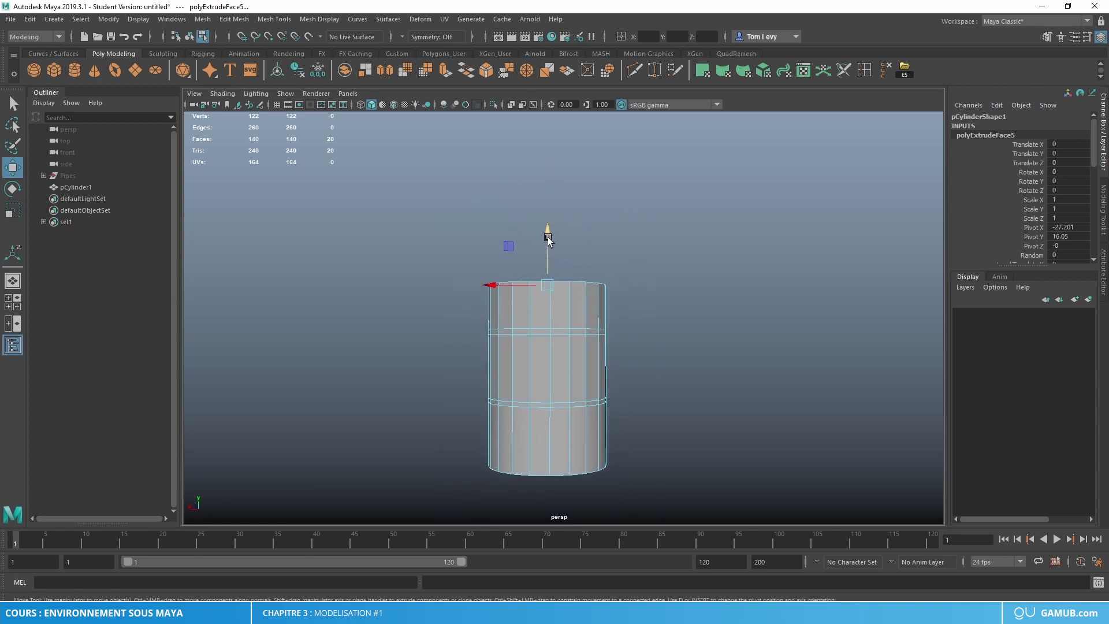
pyautogui.moveTo(547, 241); pyautogui.dragTo(548, 234)
pyautogui.scroll(2, 604, 364)
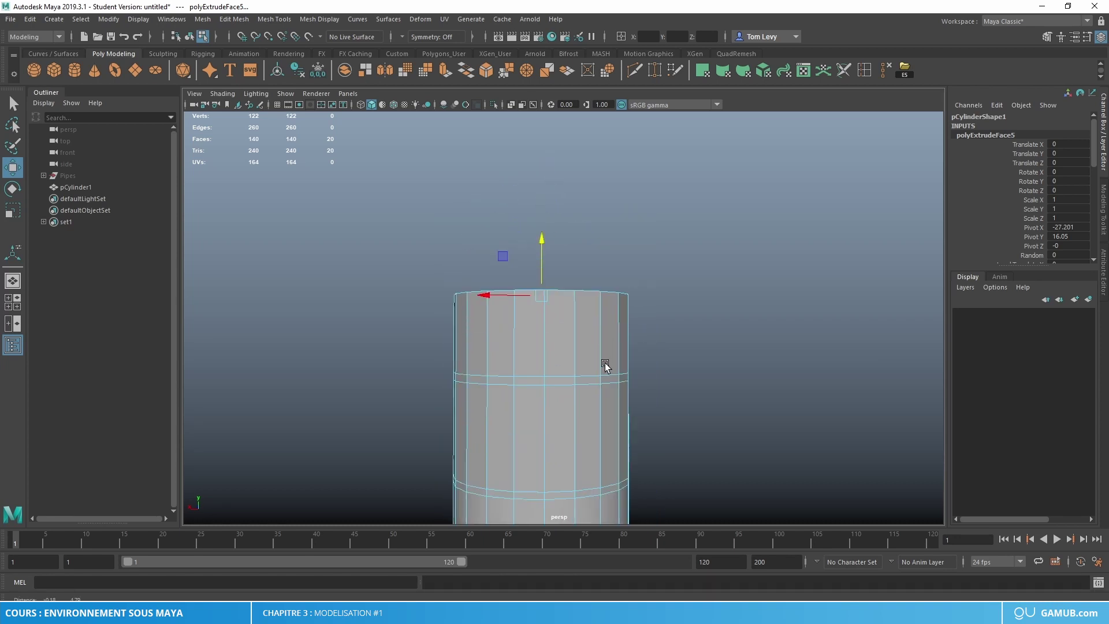
pyautogui.keyDown('alt'); pyautogui.moveTo(604, 364); pyautogui.dragTo(641, 349); pyautogui.keyUp('alt')
pyautogui.scroll(2, 615, 376)
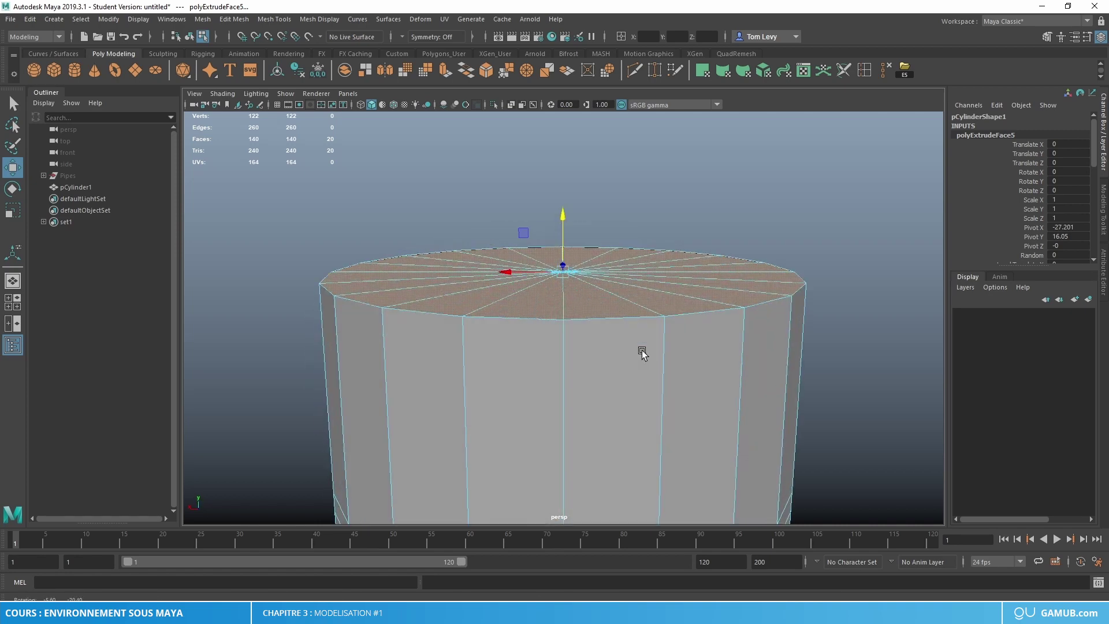
# Extrude the top cap faces with an offset of -1.8 and a thickness of 0.6 to flare out an overhanging roof edge.
pyautogui.hotkey('ctrl', 'e')
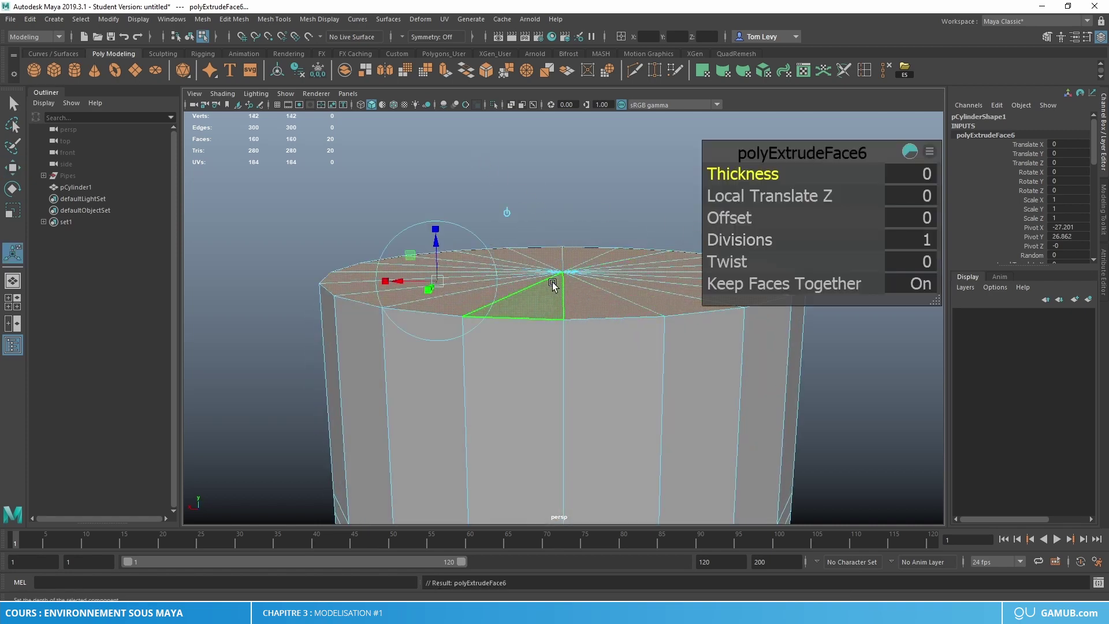
pyautogui.keyDown('alt'); pyautogui.moveTo(554, 284); pyautogui.dragTo(594, 289); pyautogui.keyUp('alt')
pyautogui.moveTo(737, 221); pyautogui.dragTo(729, 218)
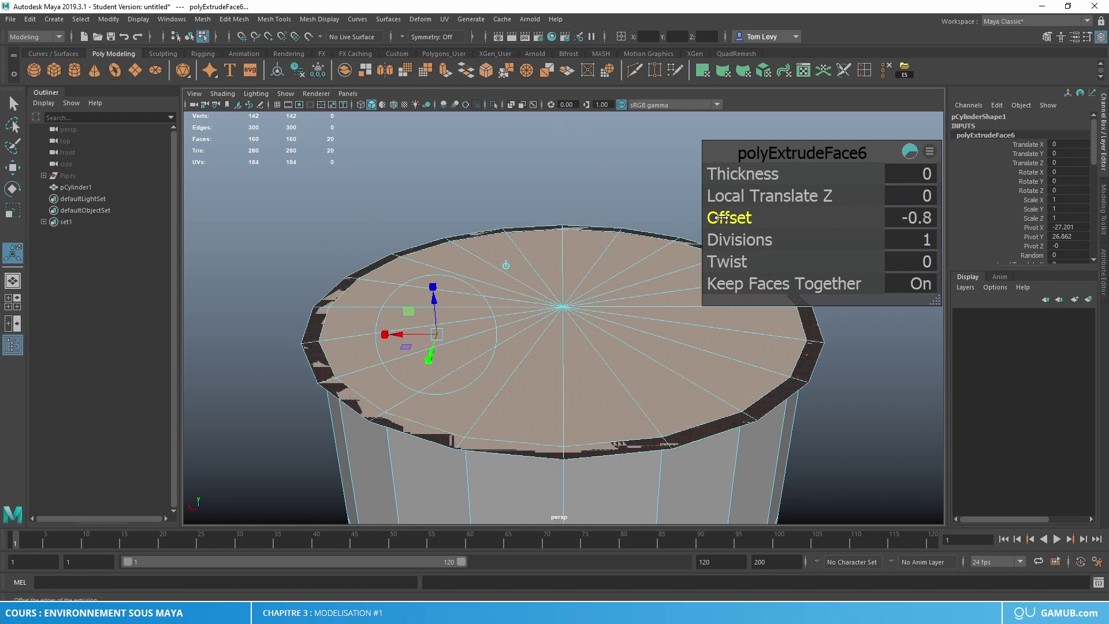
pyautogui.moveTo(719, 218); pyautogui.dragTo(719, 218)
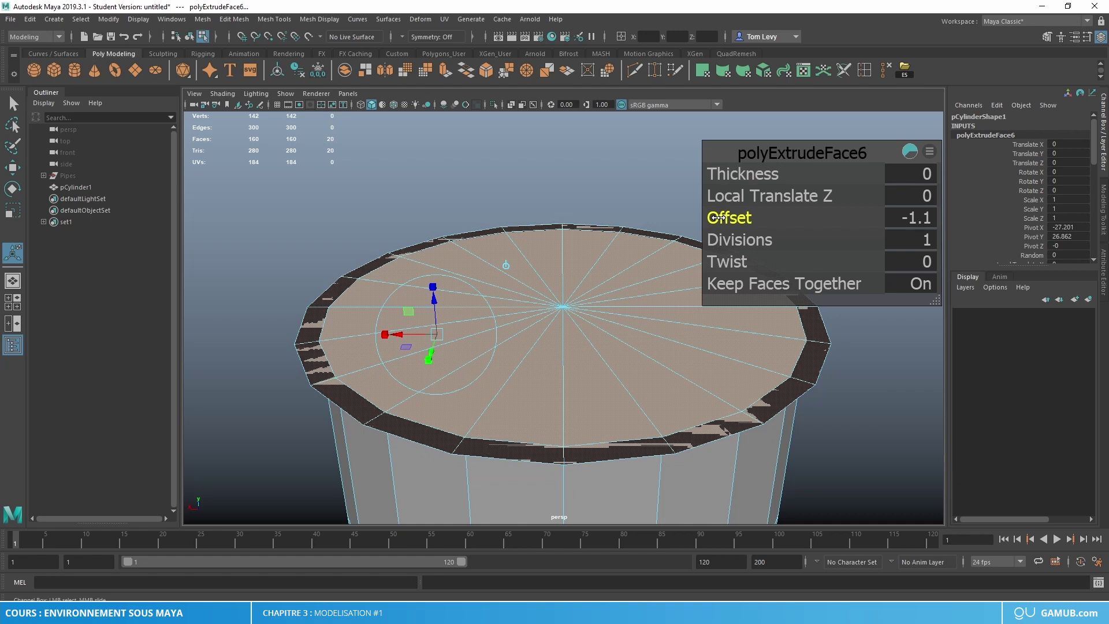
pyautogui.keyDown('alt'); pyautogui.moveTo(543, 234); pyautogui.dragTo(538, 263); pyautogui.keyUp('alt')
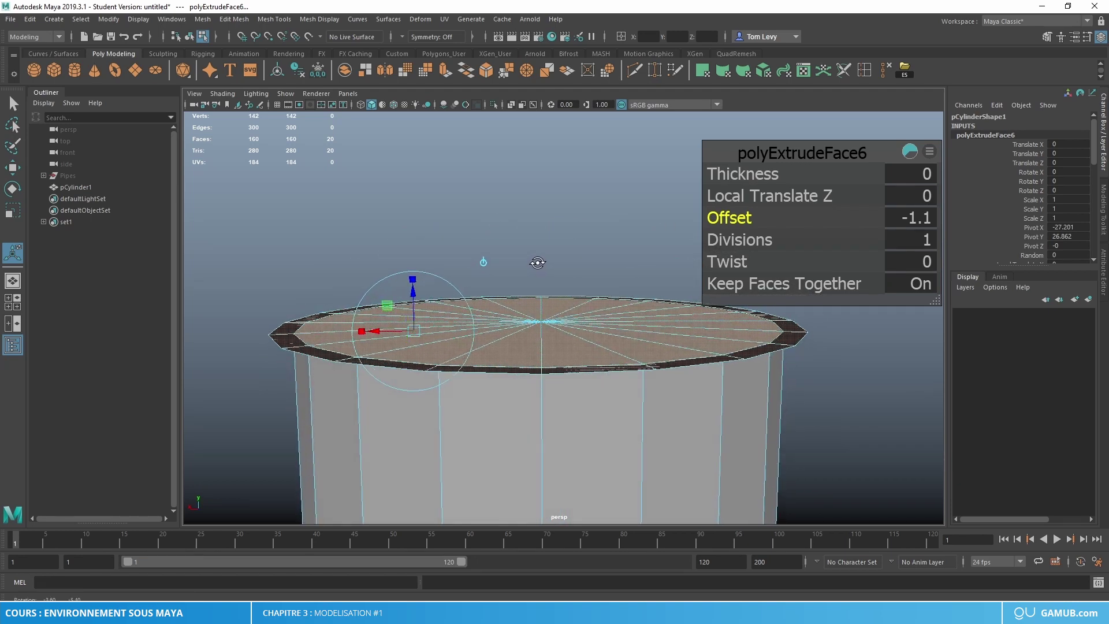
pyautogui.moveTo(745, 176); pyautogui.dragTo(757, 179)
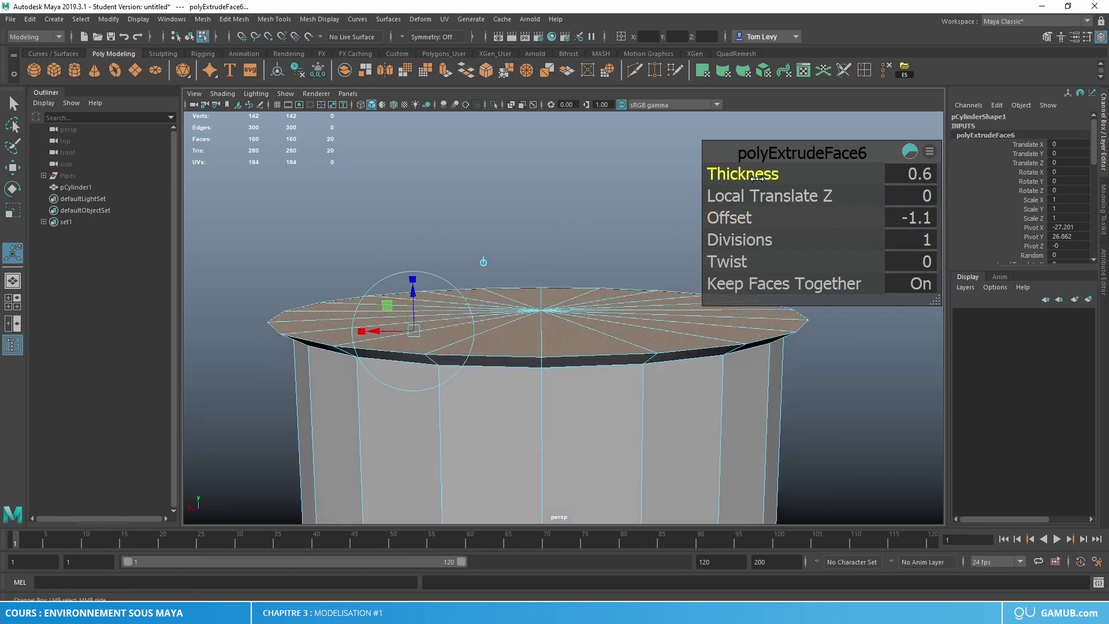
pyautogui.keyDown('alt'); pyautogui.moveTo(546, 245); pyautogui.dragTo(531, 259); pyautogui.keyUp('alt')
pyautogui.click(914, 222)
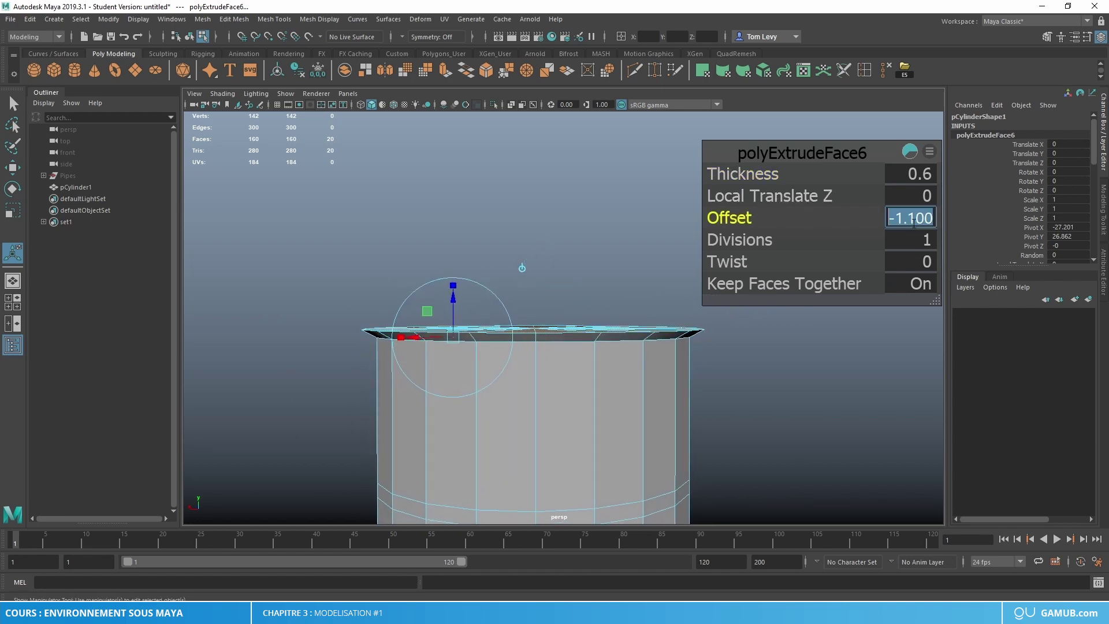
pyautogui.write('-1.')
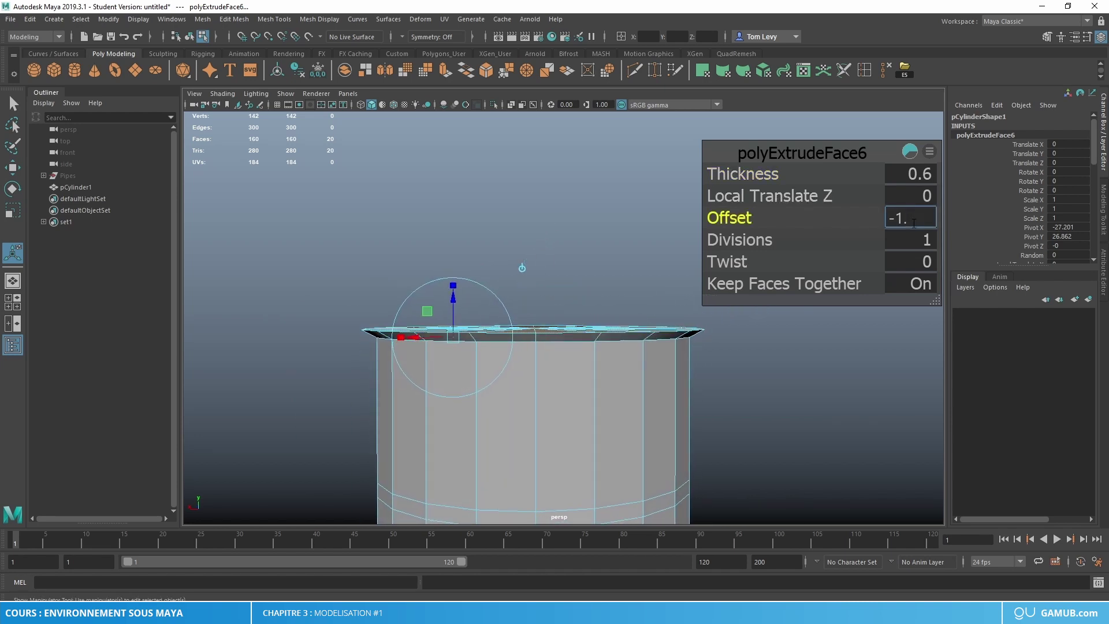
pyautogui.write('8')
pyautogui.press('Return')
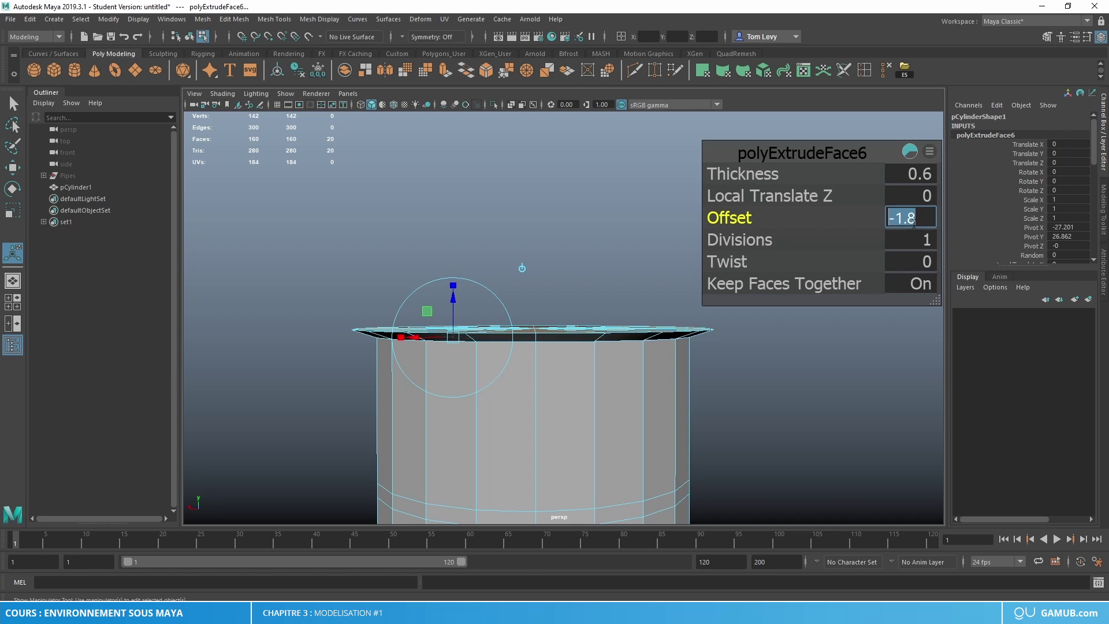
pyautogui.click(760, 172)
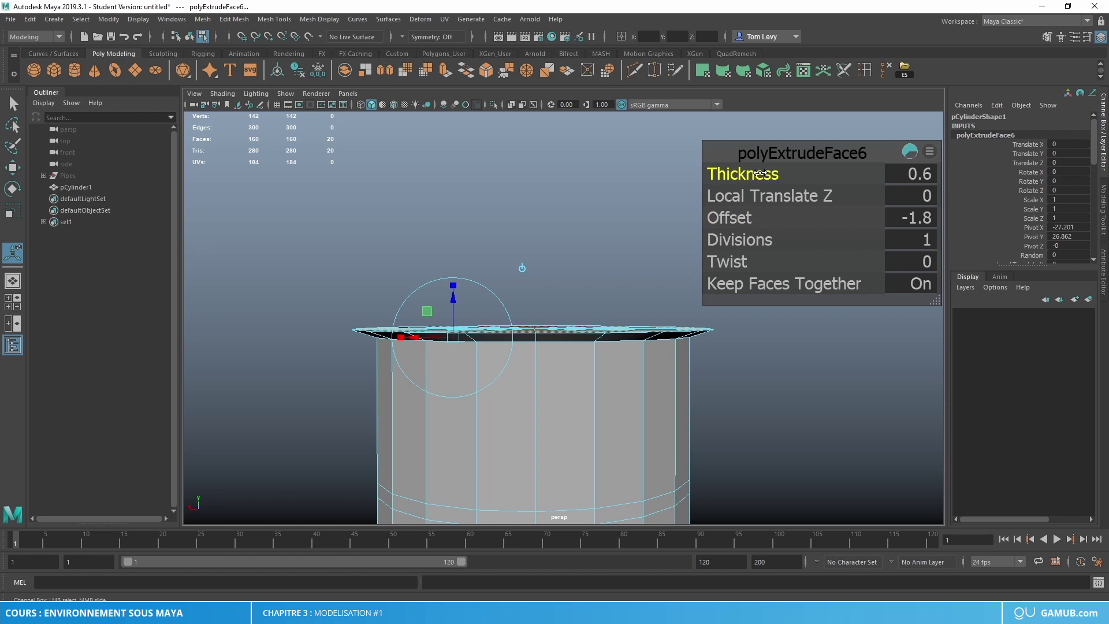
pyautogui.moveTo(760, 173); pyautogui.dragTo(760, 173, button='middle')
# Extrude the flared cap faces straight up about 0.9 units to form the roof's rim.
pyautogui.hotkey('ctrl', 'e')
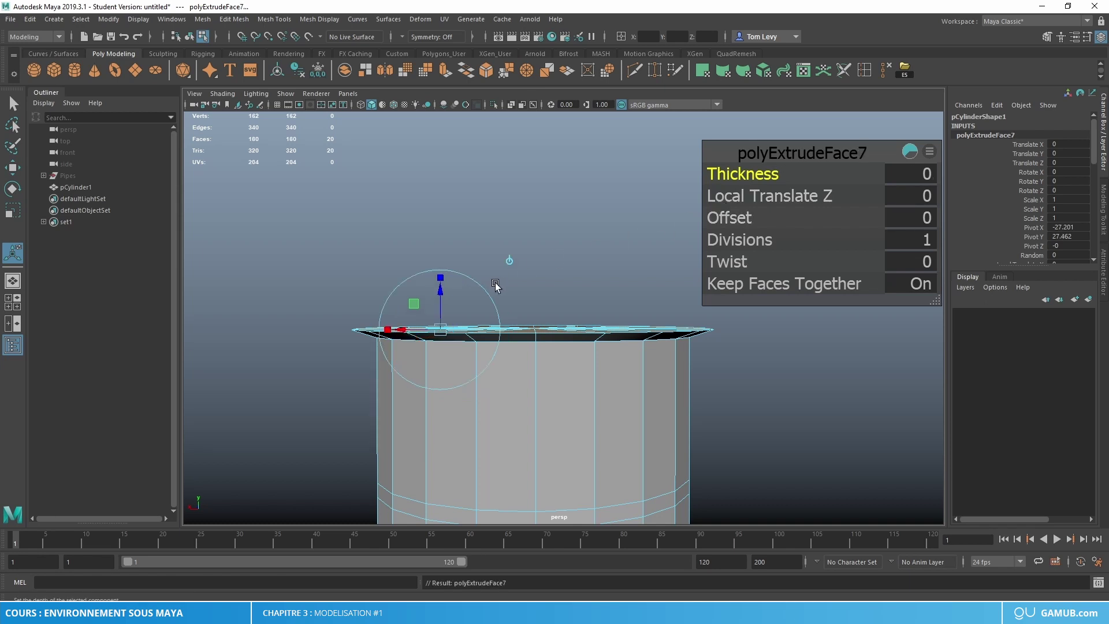
pyautogui.press('w')
pyautogui.moveTo(535, 287); pyautogui.dragTo(541, 275)
pyautogui.keyDown('alt'); pyautogui.moveTo(620, 312); pyautogui.dragTo(639, 332); pyautogui.keyUp('alt')
# Extrude the cap faces inward and up about 2.1 units to form the sloping lower part of the conical roof.
pyautogui.hotkey('ctrl', 'e')
pyautogui.moveTo(740, 173); pyautogui.dragTo(773, 168)
pyautogui.moveTo(725, 218); pyautogui.dragTo(782, 219)
pyautogui.moveTo(772, 173); pyautogui.dragTo(751, 173)
pyautogui.moveTo(636, 352)
pyautogui.keyDown('alt'); pyautogui.mouseDown()
pyautogui.moveTo(639, 339)
pyautogui.moveTo(647, 345)
pyautogui.mouseUp(); pyautogui.keyUp('alt')
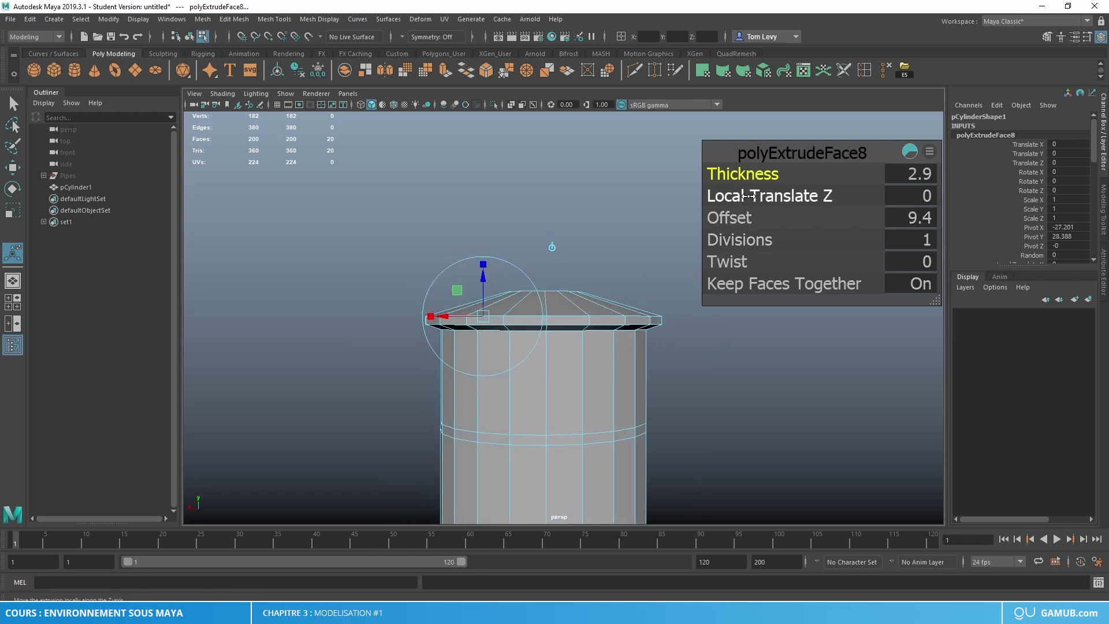
pyautogui.moveTo(731, 219)
pyautogui.mouseDown()
pyautogui.moveTo(743, 219)
pyautogui.moveTo(722, 219)
pyautogui.mouseUp()
pyautogui.moveTo(745, 174); pyautogui.dragTo(771, 175)
# Extrude the remaining cap faces with offset 4.4 and thickness 0.9 to bring the roof to a peak, and return to object mode.
pyautogui.hotkey('ctrl', 'e')
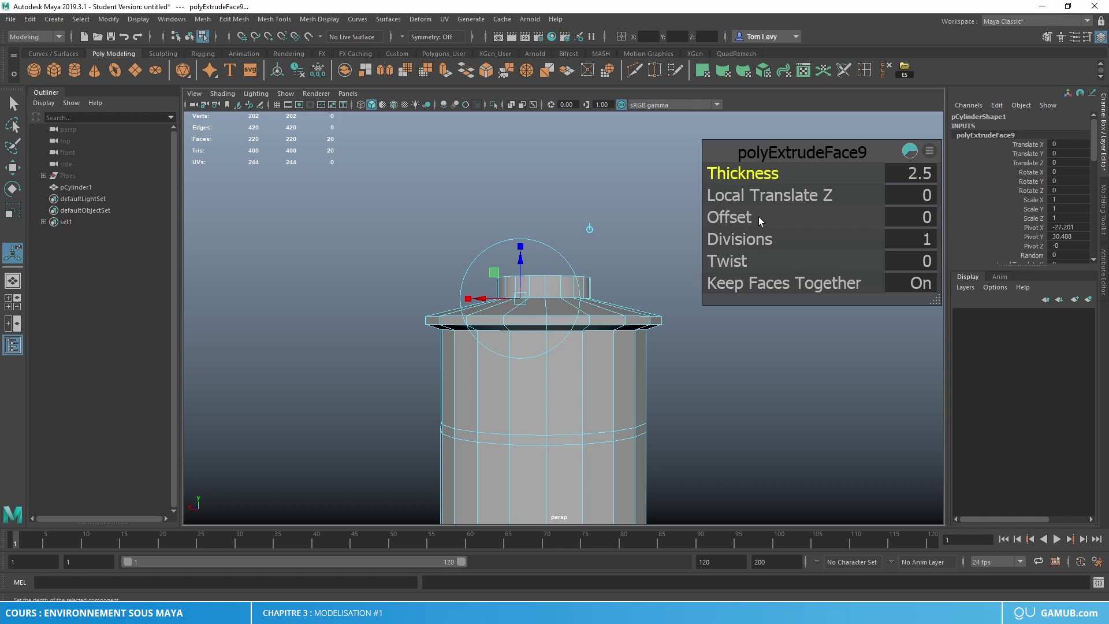
pyautogui.moveTo(760, 219); pyautogui.dragTo(753, 175)
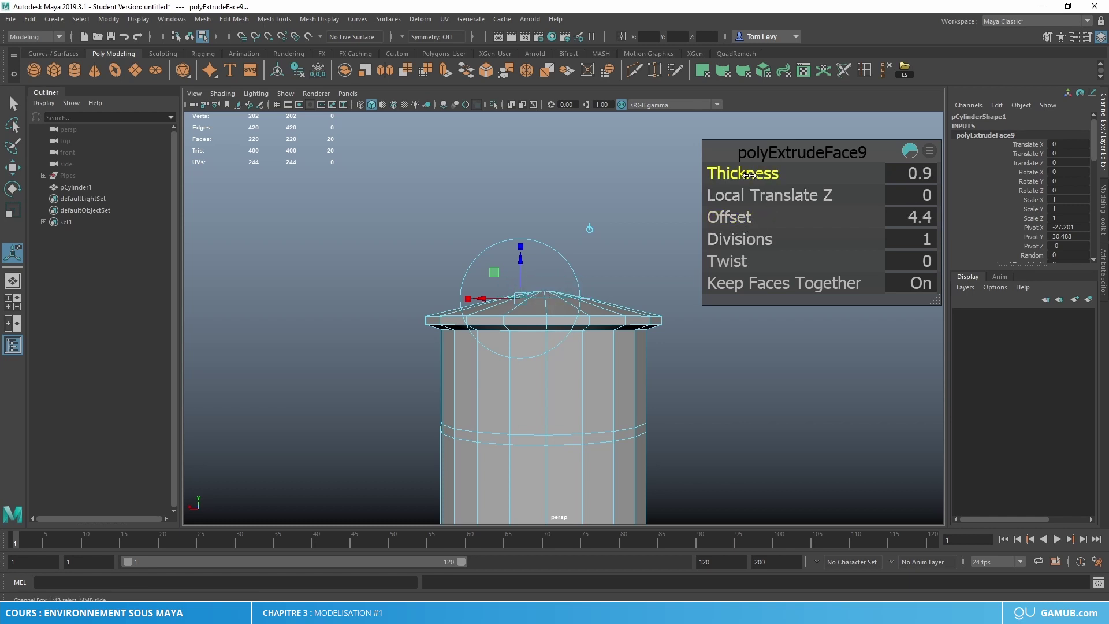
pyautogui.moveTo(597, 309); pyautogui.dragTo(679, 240, button='right')
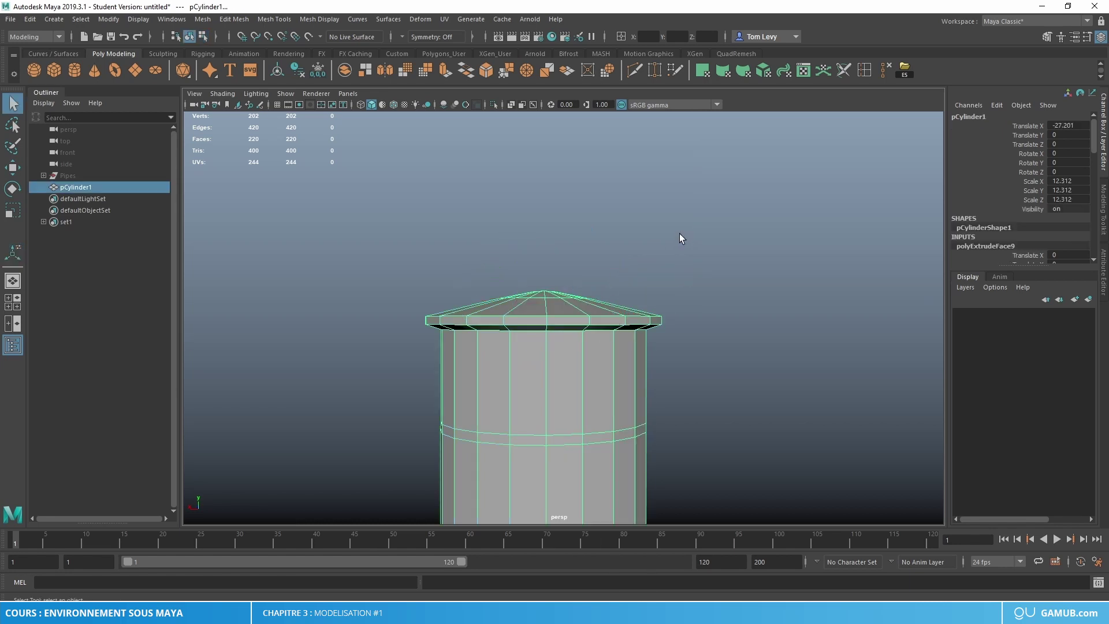
pyautogui.click(679, 240)
# Select the complete face loops of the two thin bands around the tank body in face mode.
pyautogui.keyDown('alt'); pyautogui.moveTo(685, 378); pyautogui.dragTo(743, 455); pyautogui.keyUp('alt')
pyautogui.keyDown('alt'); pyautogui.moveTo(743, 456); pyautogui.dragTo(671, 418, button='right'); pyautogui.keyUp('alt')
pyautogui.press('f')
pyautogui.click(607, 359)
pyautogui.scroll(4, 607, 383)
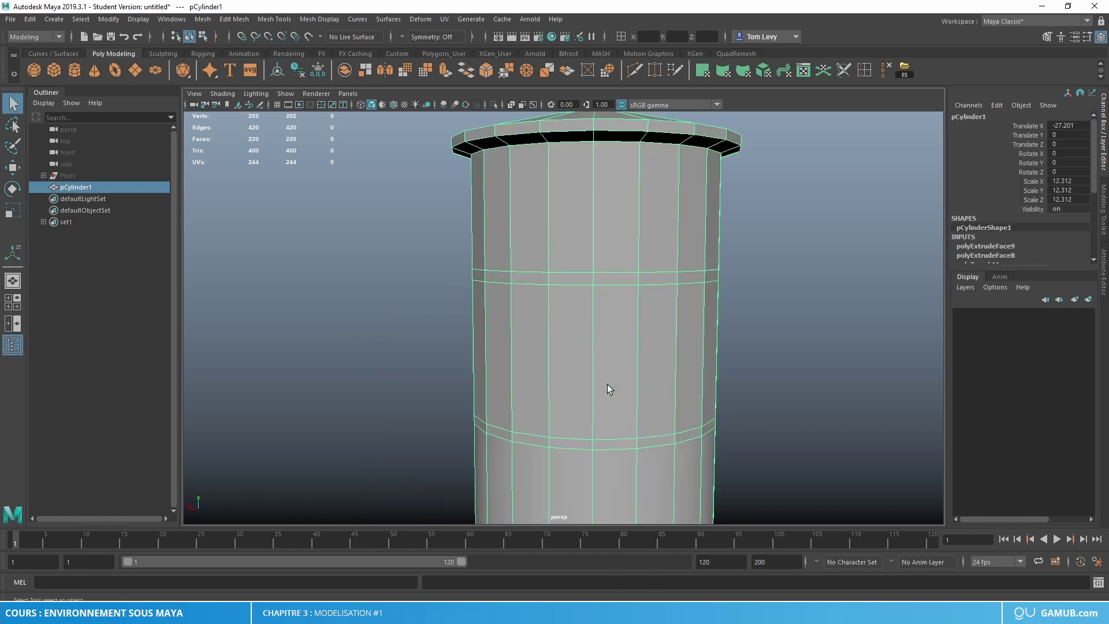
pyautogui.rightClick(606, 261)
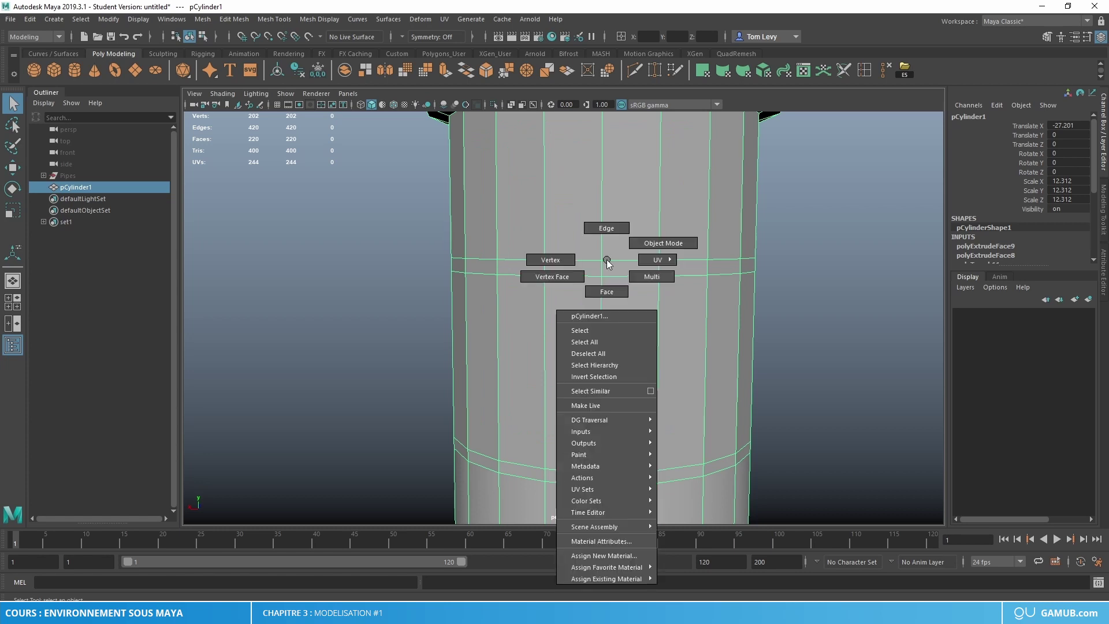
pyautogui.click(605, 293)
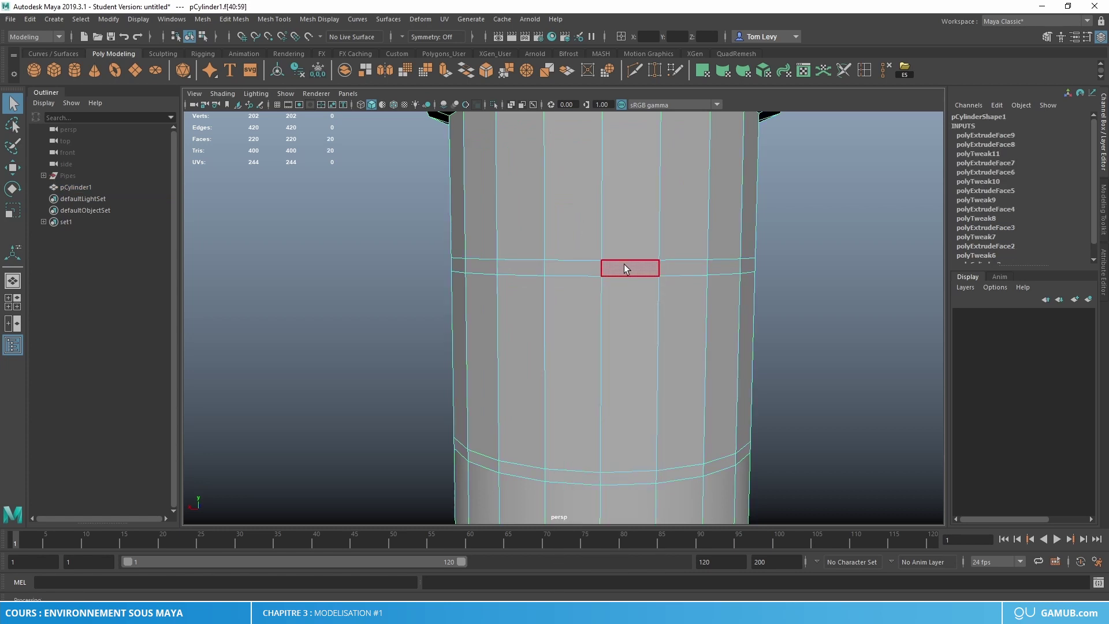
pyautogui.keyDown('ctrl'); pyautogui.keyDown('shift'); pyautogui.click(622, 268); pyautogui.keyUp('shift'); pyautogui.keyUp('ctrl')
pyautogui.keyDown('shift'); pyautogui.doubleClick(578, 268); pyautogui.keyUp('shift')
pyautogui.keyDown('shift'); pyautogui.doubleClick(578, 477); pyautogui.keyUp('shift')
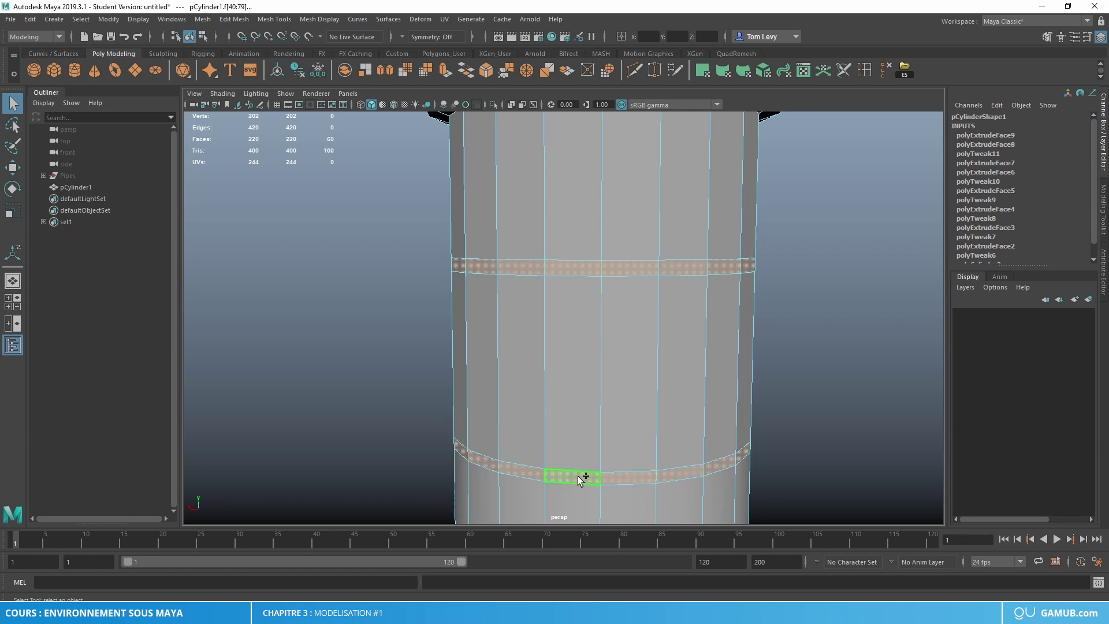
pyautogui.scroll(-5, 580, 480)
pyautogui.scroll(5, 634, 362)
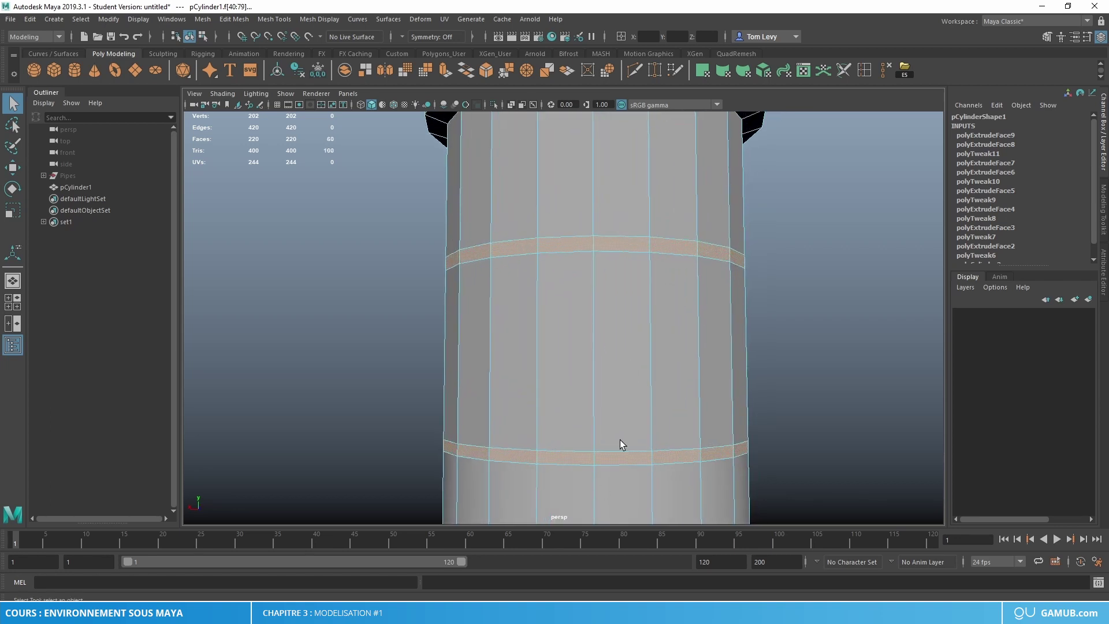
# Select the upper edge loop of the upper band and lower it slightly to narrow the band.
pyautogui.moveTo(626, 279); pyautogui.dragTo(621, 235, button='right')
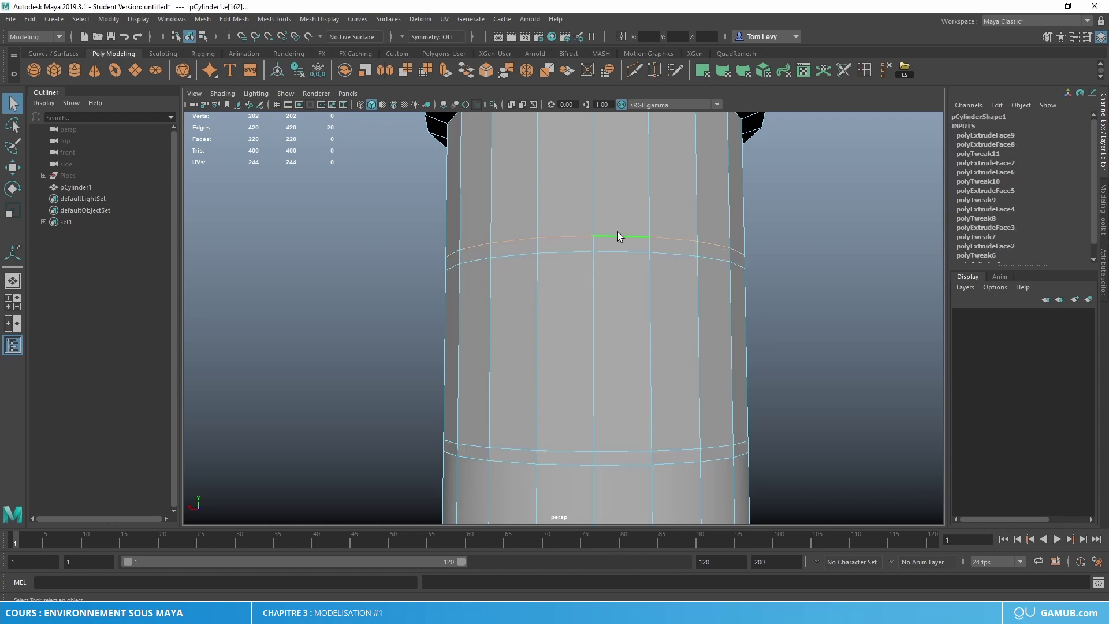
pyautogui.press('w')
pyautogui.moveTo(594, 219); pyautogui.dragTo(595, 228)
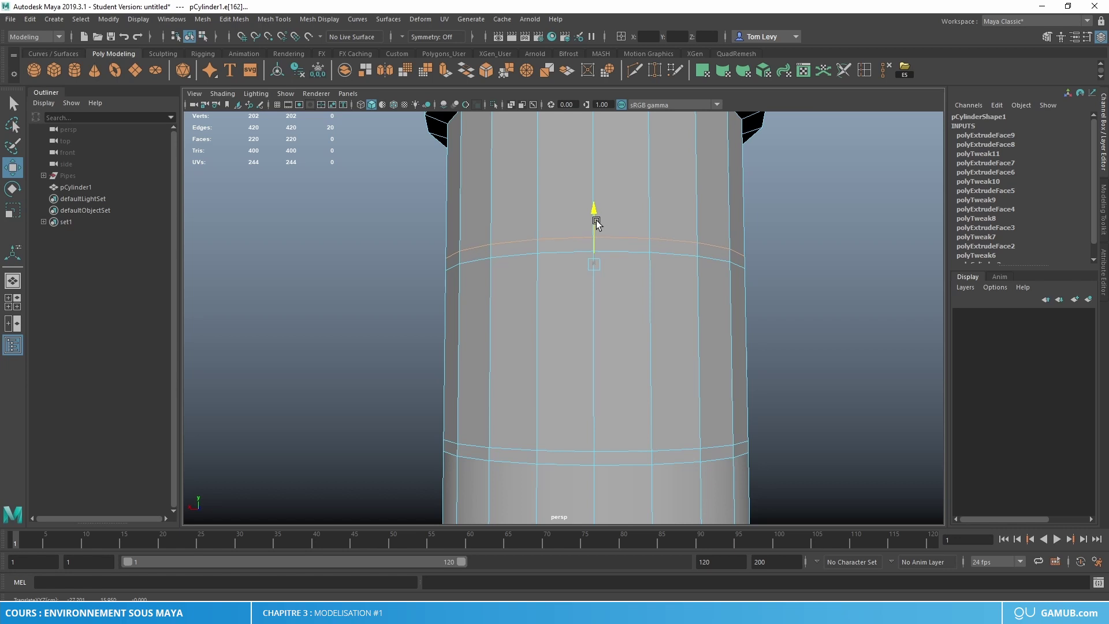
# Try extruding the selected faces of the two bands outward with a thickness of 0.6, and check the tank and roof peak.
pyautogui.moveTo(635, 252); pyautogui.dragTo(639, 289, button='right')
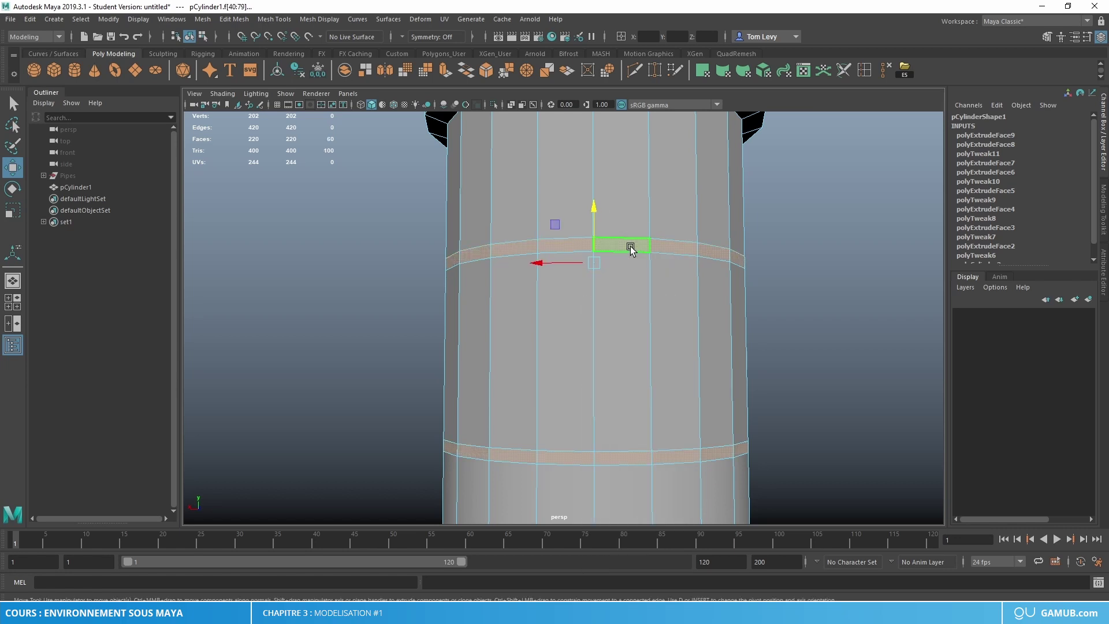
pyautogui.moveTo(651, 252); pyautogui.dragTo(670, 352)
pyautogui.scroll(-5, 753, 398)
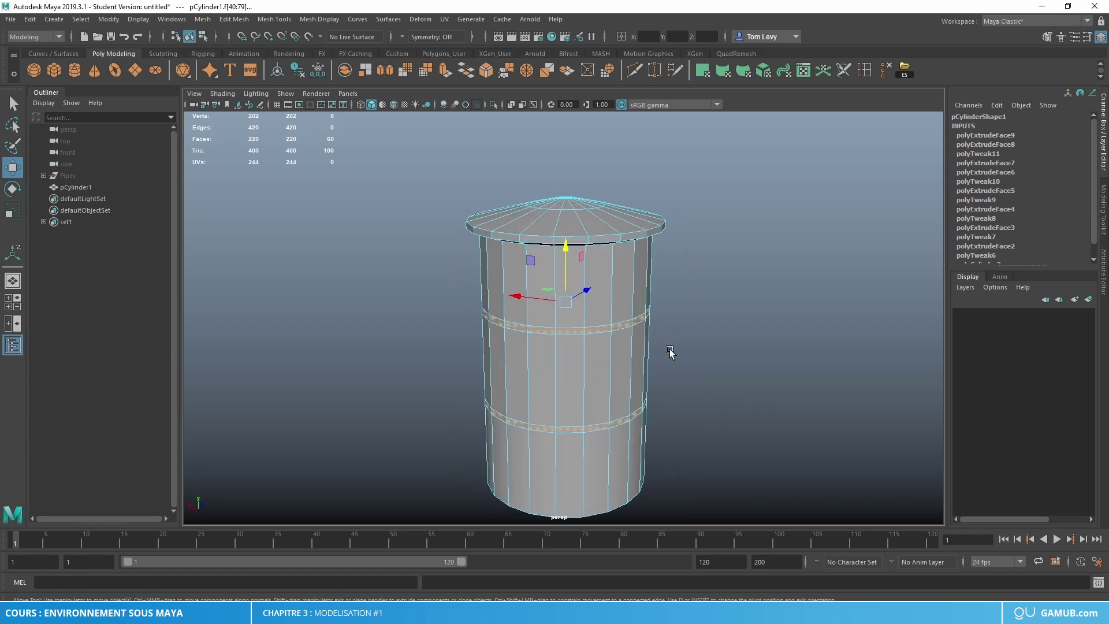
pyautogui.hotkey('ctrl', 'e')
pyautogui.scroll(5, 592, 346)
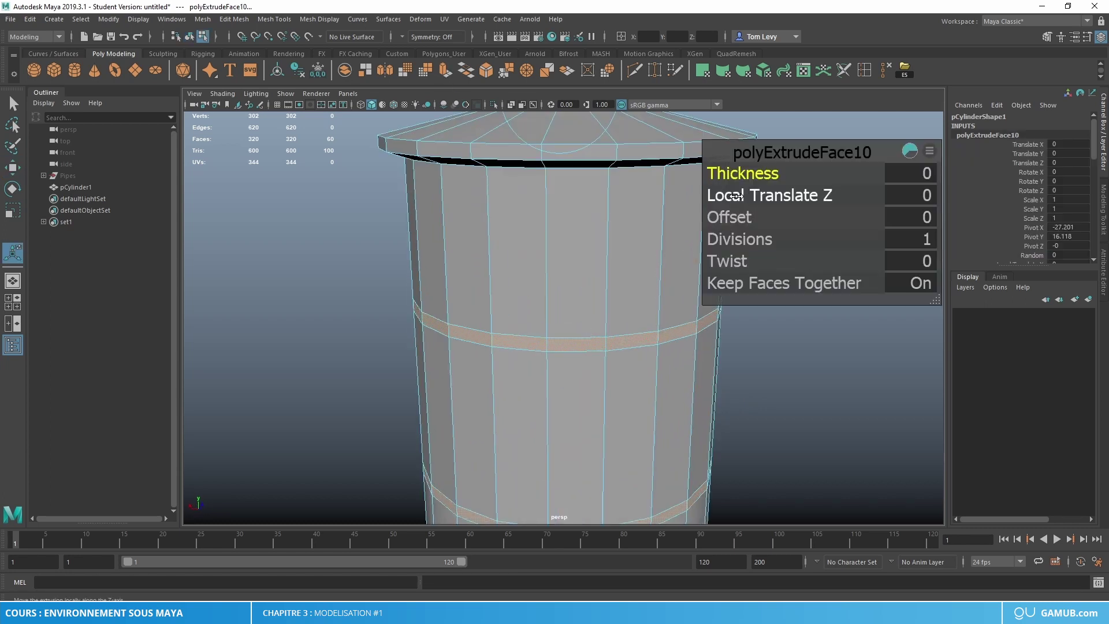
pyautogui.moveTo(745, 173); pyautogui.dragTo(755, 172)
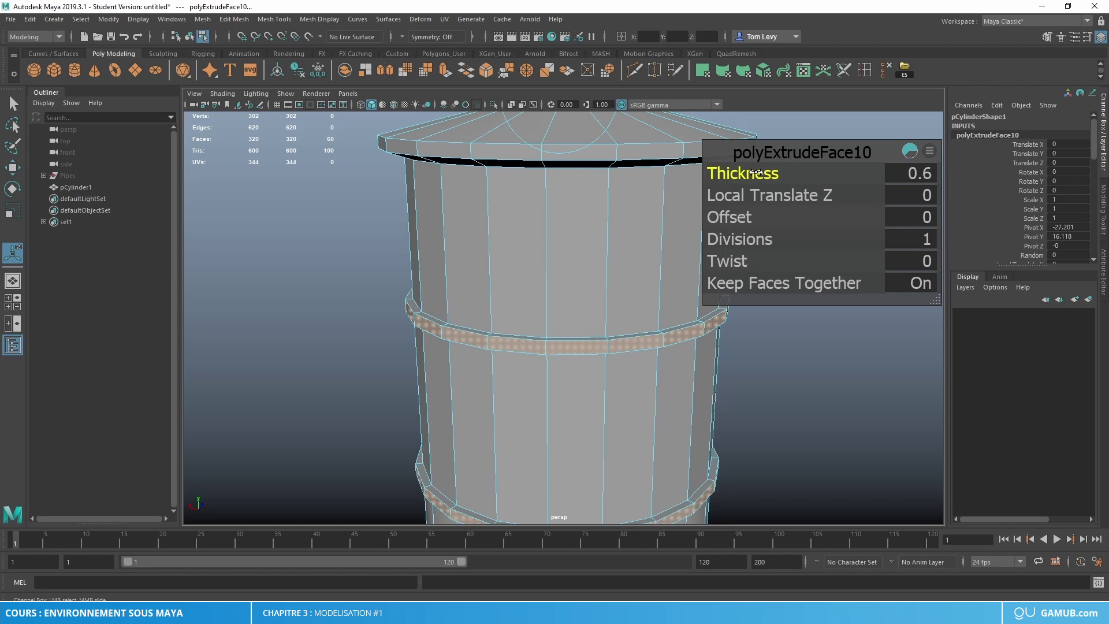
pyautogui.scroll(-5, 636, 324)
pyautogui.keyDown('alt'); pyautogui.moveTo(635, 324); pyautogui.dragTo(629, 389); pyautogui.keyUp('alt')
pyautogui.scroll(5, 608, 411)
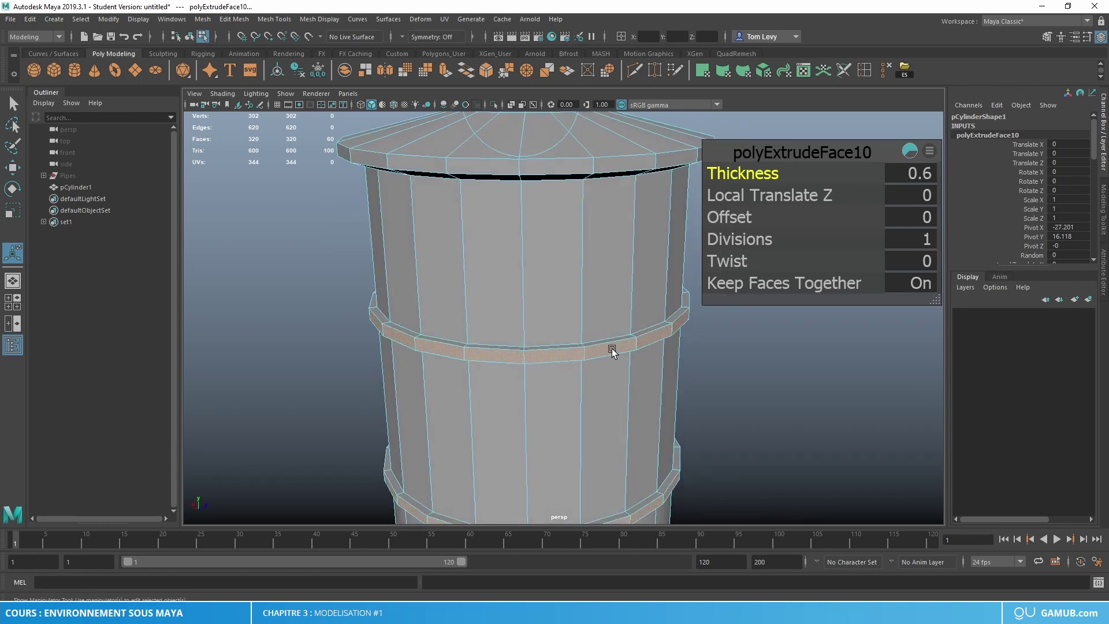
pyautogui.scroll(6, 584, 443)
pyautogui.scroll(-5, 584, 345)
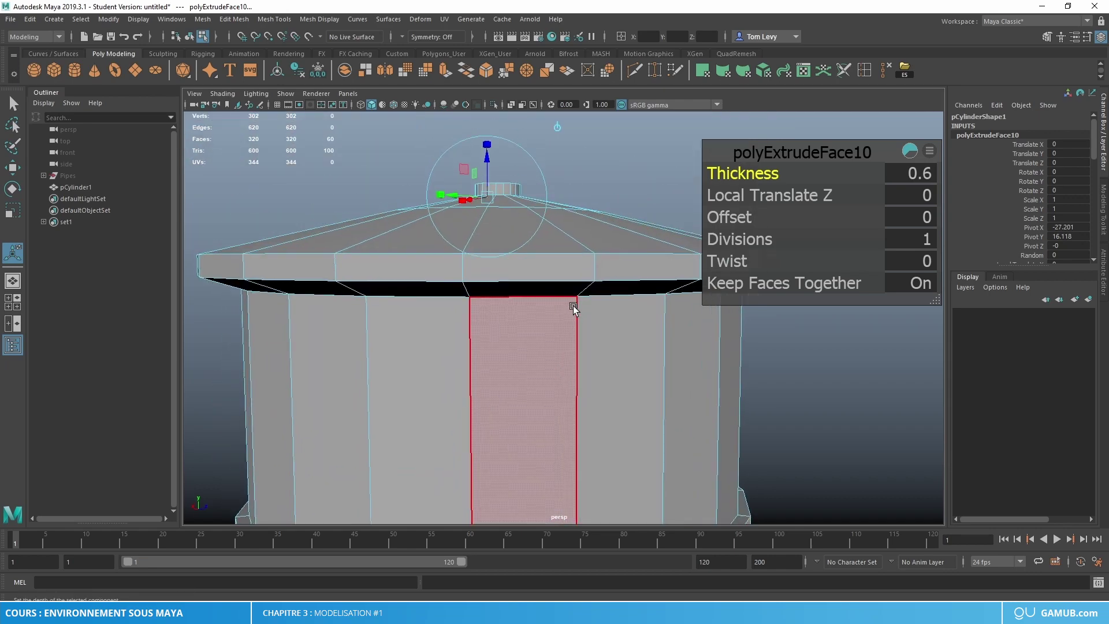
pyautogui.keyDown('alt'); pyautogui.moveTo(574, 308); pyautogui.dragTo(629, 365); pyautogui.keyUp('alt')
# Undo the band extrusion and return to the edge selection on the upper band.
pyautogui.hotkey('ctrl', 'z')
pyautogui.hotkey('ctrl', 'z')
pyautogui.hotkey('ctrl', 'z')
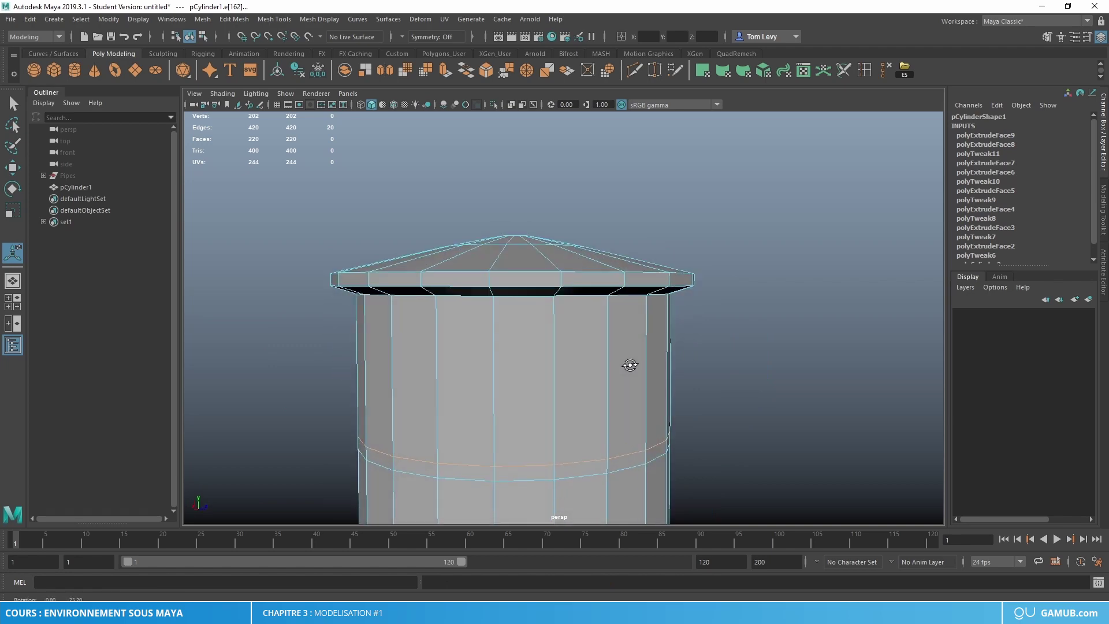
# Return to face mode and deselect the roof peak faces, keeping only the two band loops selected.
pyautogui.keyDown('alt'); pyautogui.moveTo(505, 296); pyautogui.dragTo(532, 241); pyautogui.keyUp('alt')
pyautogui.moveTo(538, 293); pyautogui.dragTo(541, 332, button='right')
pyautogui.keyDown('alt'); pyautogui.moveTo(568, 283); pyautogui.dragTo(522, 225); pyautogui.keyUp('alt')
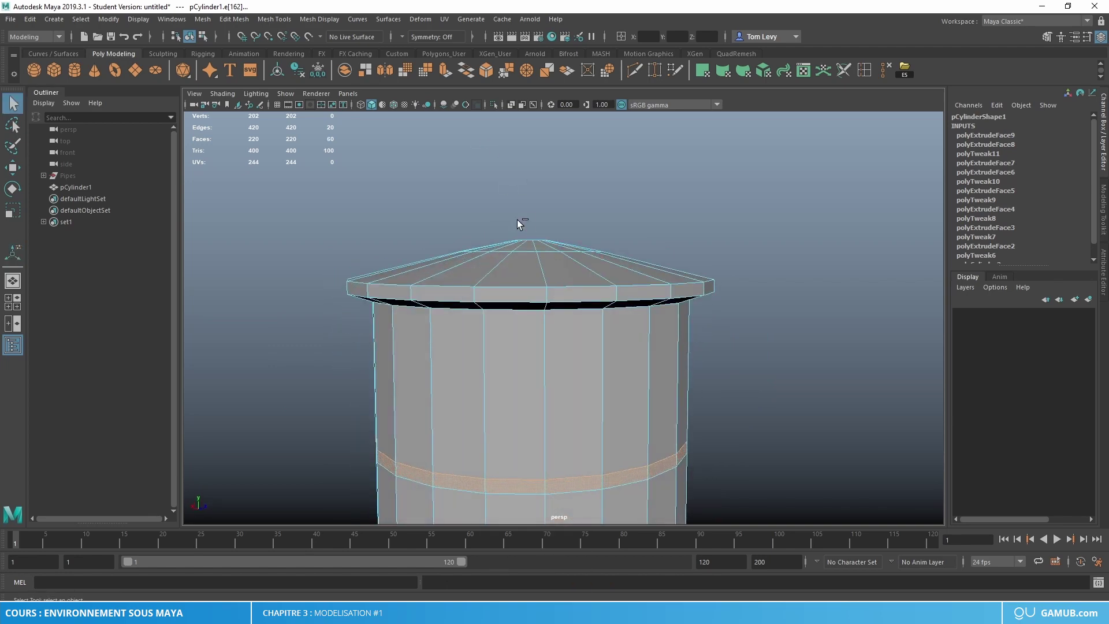
pyautogui.scroll(-3, 642, 268)
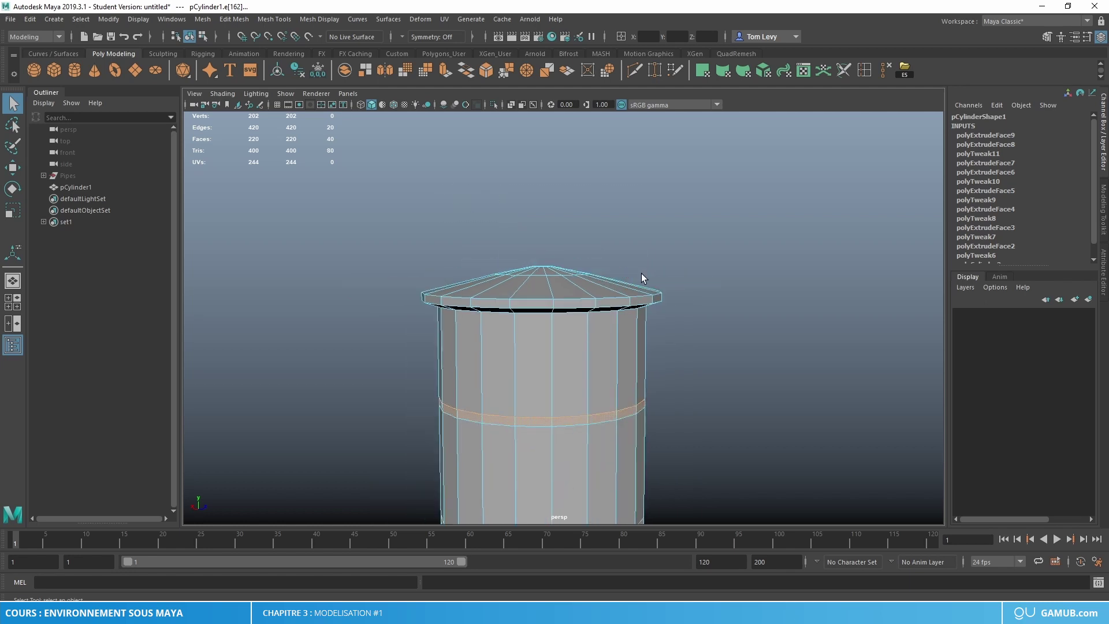
# Try to extrude the selected faces with a thickness of 0.6, and undo the extrusion.
pyautogui.keyDown('alt'); pyautogui.moveTo(643, 277); pyautogui.dragTo(626, 302); pyautogui.keyUp('alt')
pyautogui.click(445, 70)
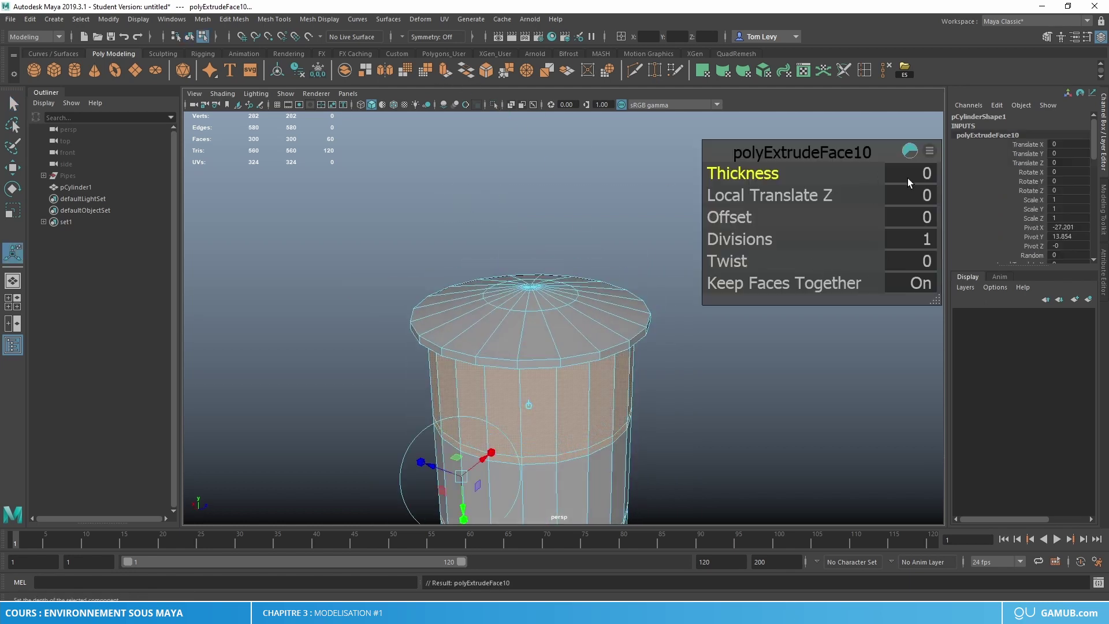
pyautogui.click(907, 183)
pyautogui.write('0.6')
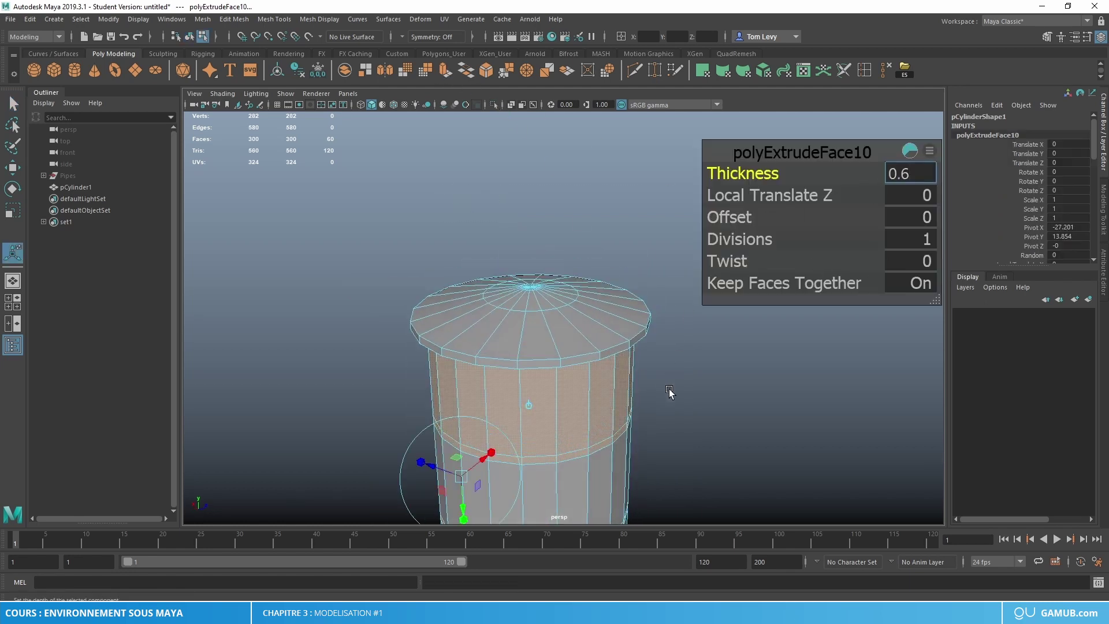
pyautogui.hotkey('ctrl', 'z')
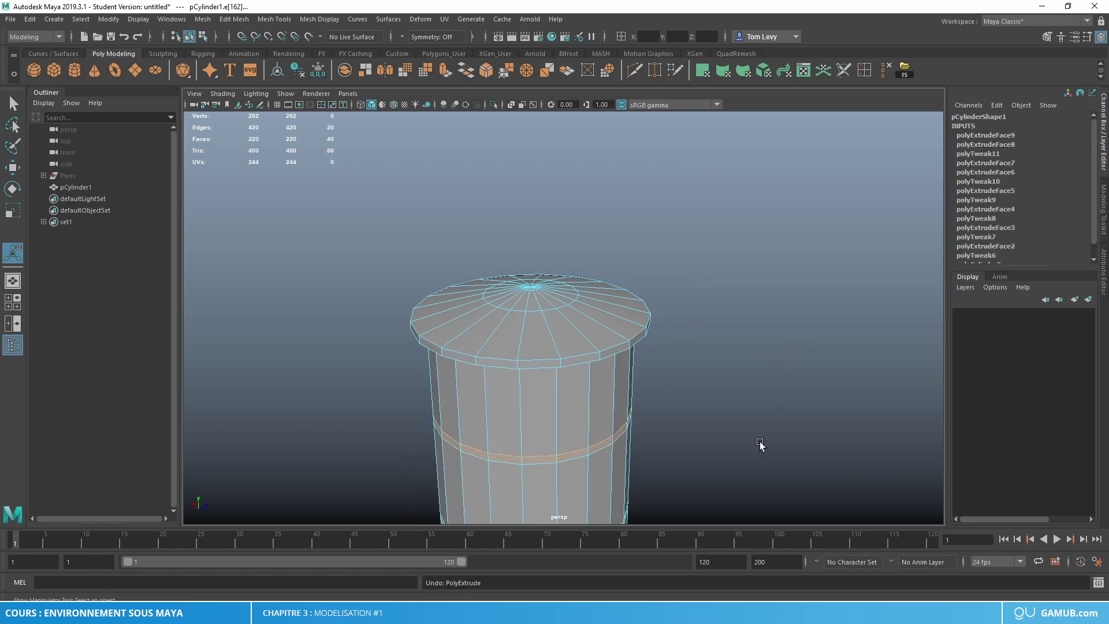
# Select only the face loops of the two narrow bands around the tank wall.
pyautogui.moveTo(760, 444)
pyautogui.keyDown('alt'); pyautogui.mouseDown()
pyautogui.moveTo(769, 410)
pyautogui.moveTo(755, 430)
pyautogui.mouseUp(); pyautogui.keyUp('alt')
pyautogui.moveTo(585, 369); pyautogui.dragTo(574, 384, button='right')
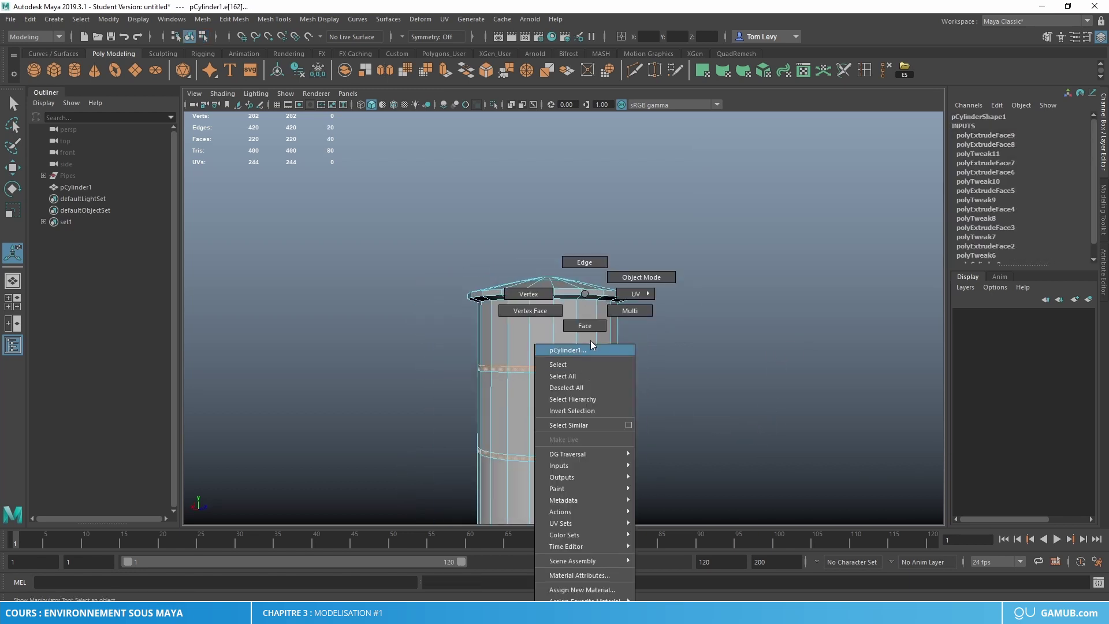
pyautogui.scroll(2, 577, 387)
pyautogui.click(585, 397)
pyautogui.doubleClick(589, 396)
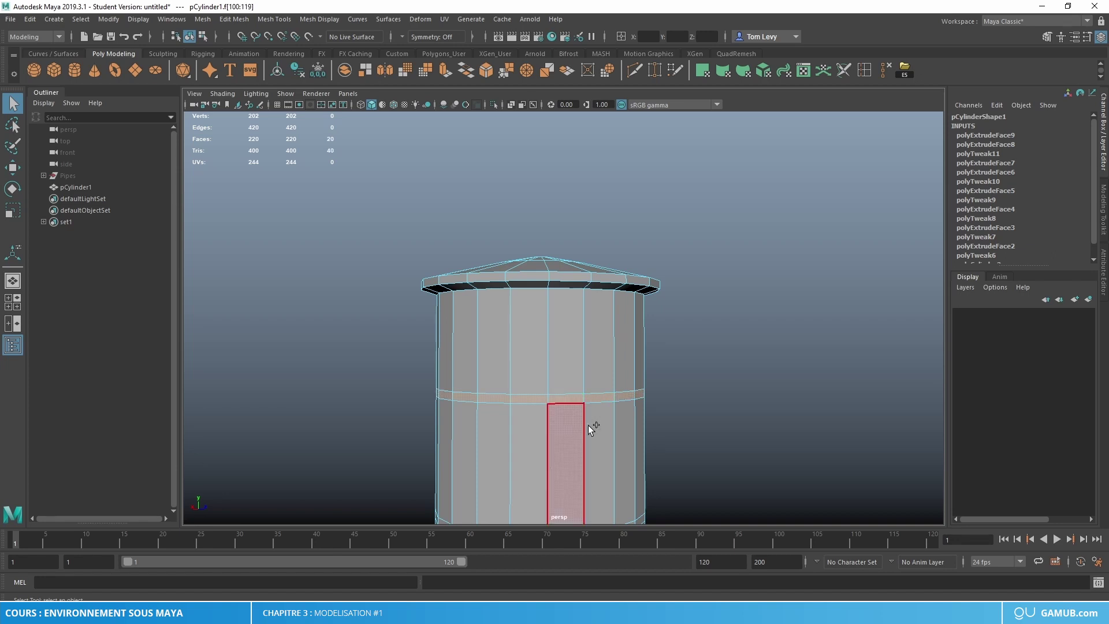
pyautogui.keyDown('alt'); pyautogui.moveTo(588, 425); pyautogui.dragTo(685, 389, button='middle'); pyautogui.keyUp('alt')
pyautogui.keyDown('shift'); pyautogui.doubleClick(580, 430); pyautogui.keyUp('shift')
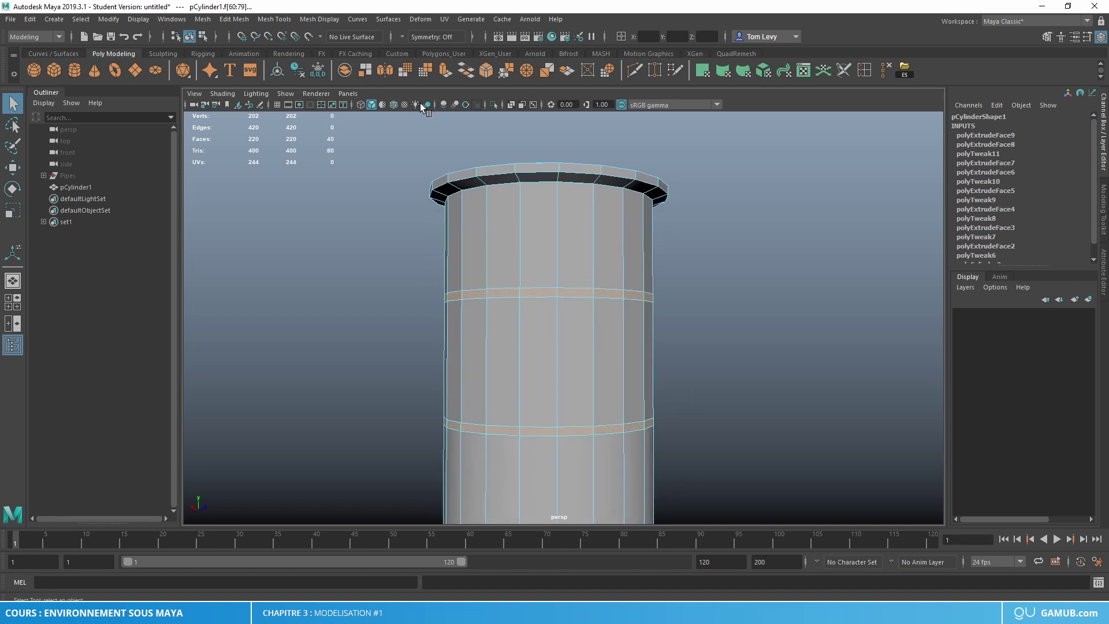
# Extrude the two band face loops outward with a thickness of 0.6.
pyautogui.click(449, 75)
pyautogui.click(900, 172)
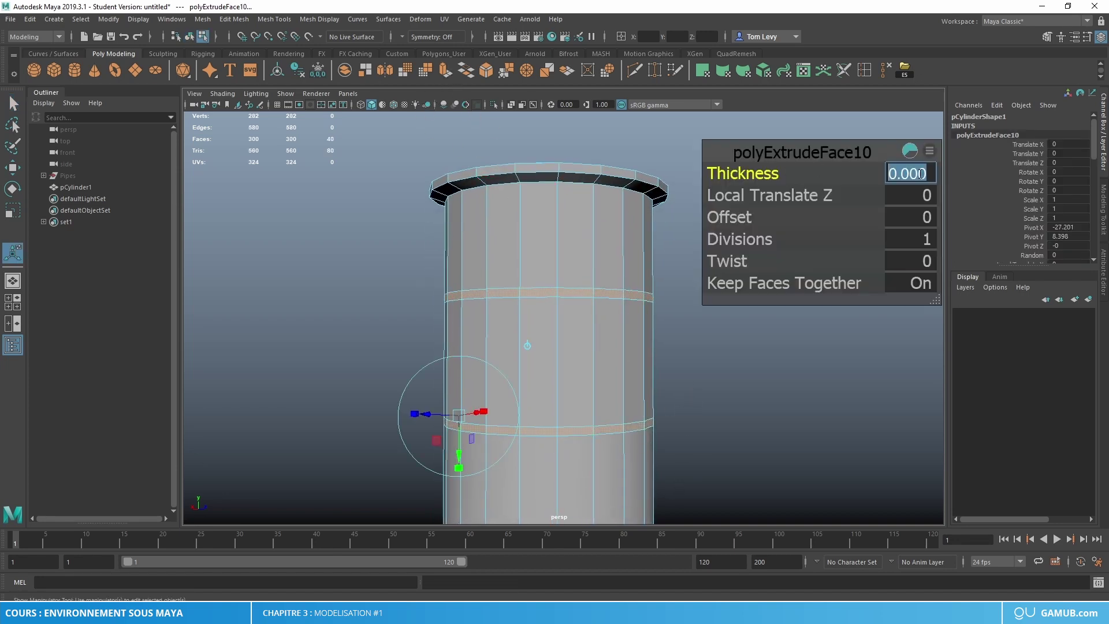
pyautogui.write('0.6')
pyautogui.press('Return')
pyautogui.scroll(-3, 743, 367)
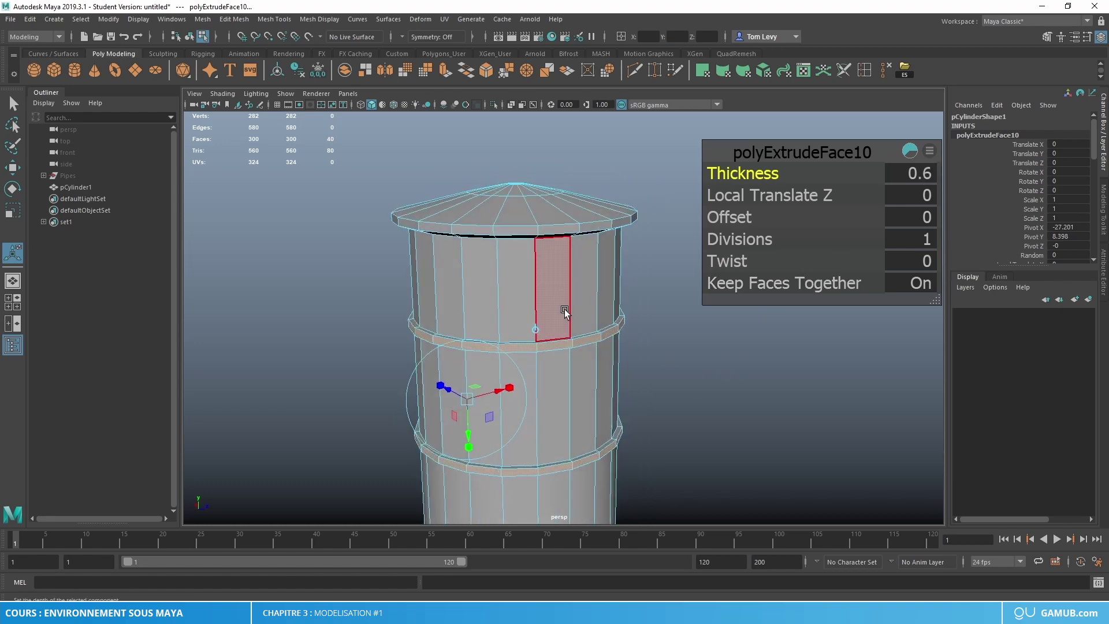
# Select the outer upper and lower edge loops of both raised bands in edge mode.
pyautogui.moveTo(522, 346); pyautogui.dragTo(626, 329, button='right')
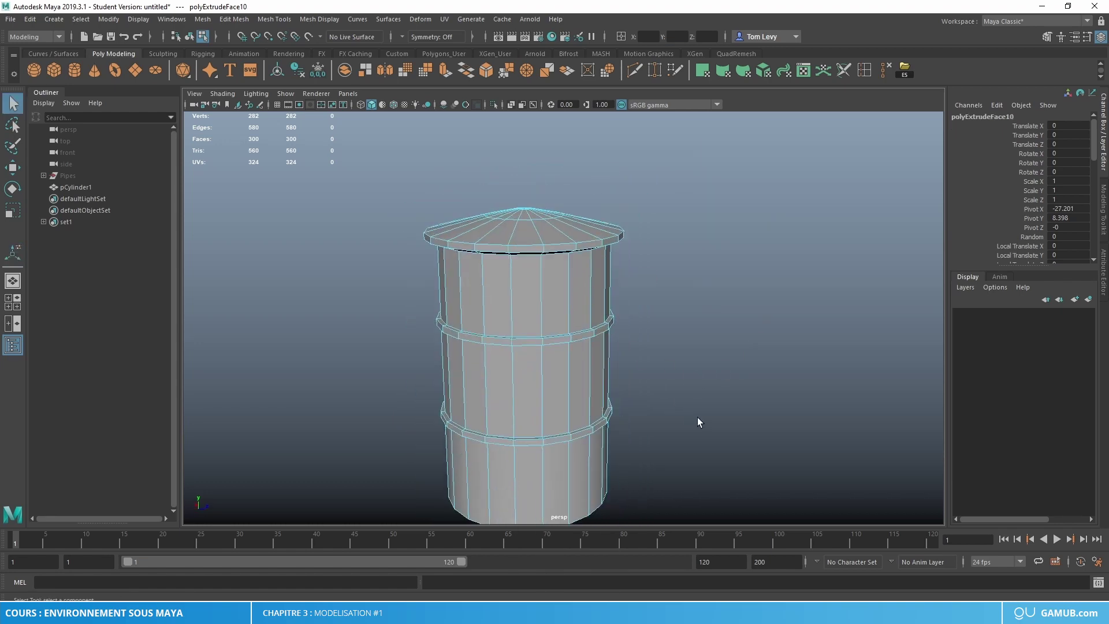
pyautogui.press('f')
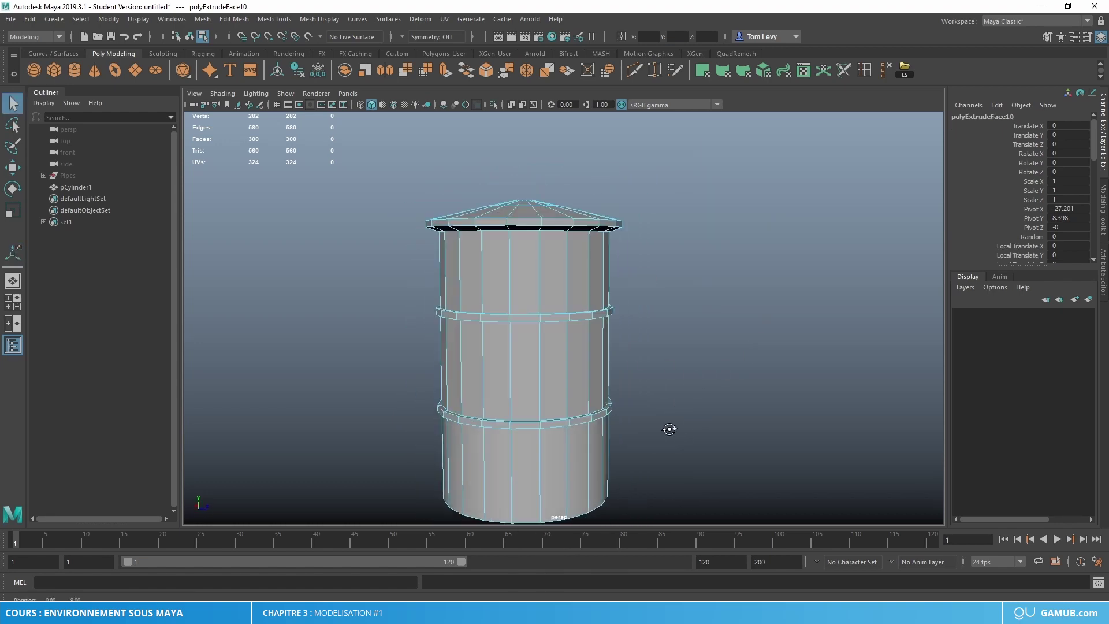
pyautogui.scroll(5, 574, 403)
pyautogui.scroll(2, 588, 372)
pyautogui.keyDown('alt'); pyautogui.moveTo(588, 325); pyautogui.dragTo(573, 384, button='middle'); pyautogui.keyUp('alt')
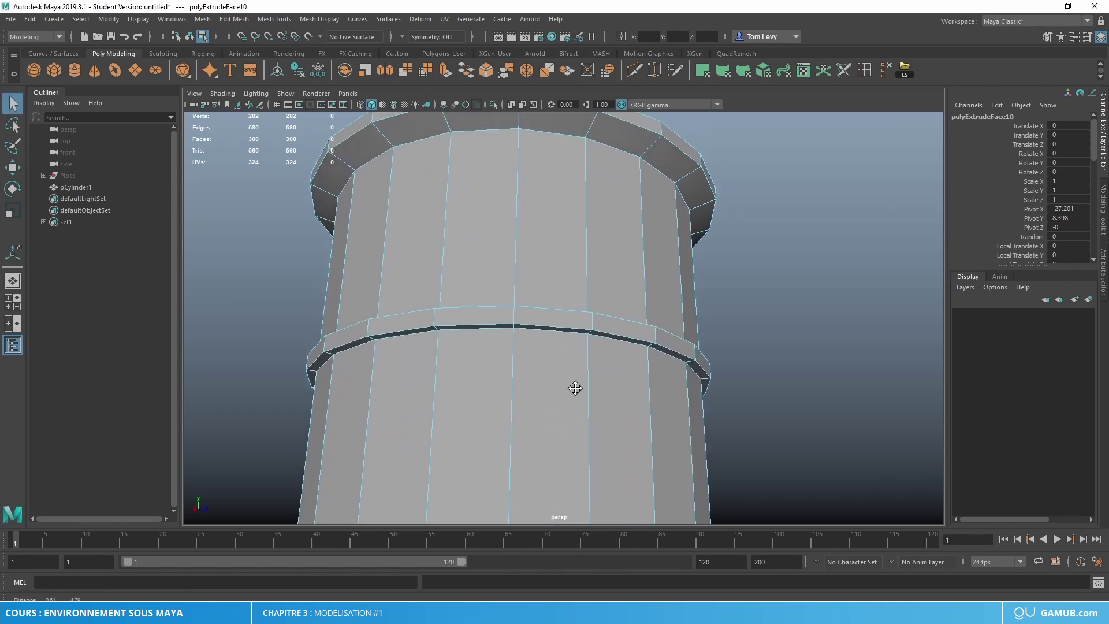
pyautogui.doubleClick(546, 322)
pyautogui.keyDown('shift'); pyautogui.doubleClick(555, 311); pyautogui.keyUp('shift')
pyautogui.scroll(-3, 595, 388)
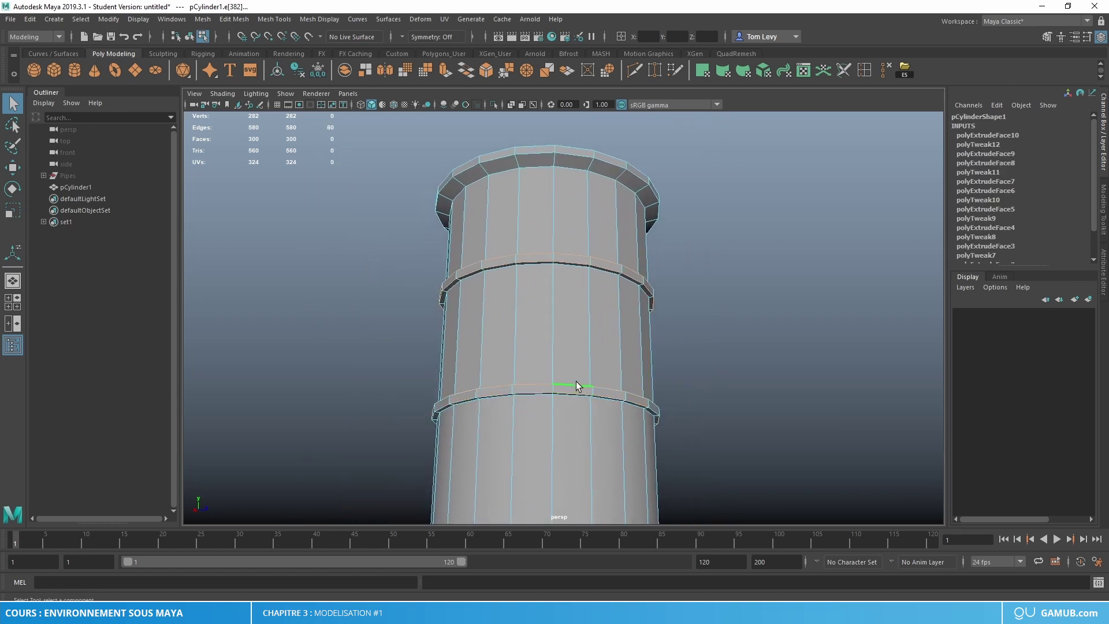
pyautogui.scroll(4, 577, 386)
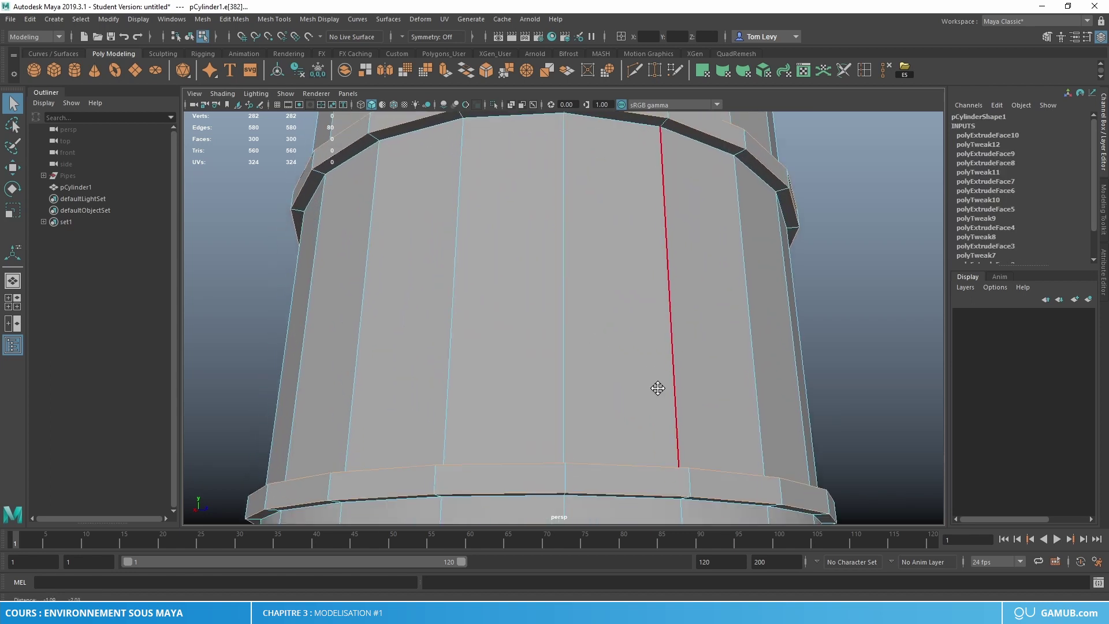
# Bevel the selected band edges with 2 segments and a fraction of 0.8.
pyautogui.hotkey('ctrl', 'b')
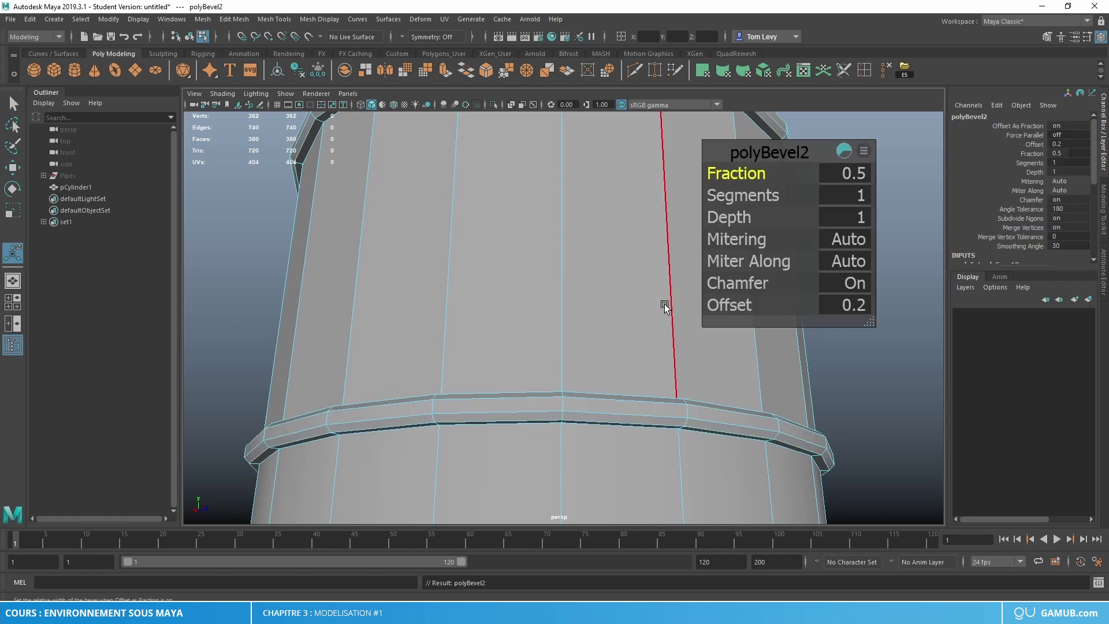
pyautogui.moveTo(738, 196); pyautogui.dragTo(742, 175)
pyautogui.scroll(-5, 532, 396)
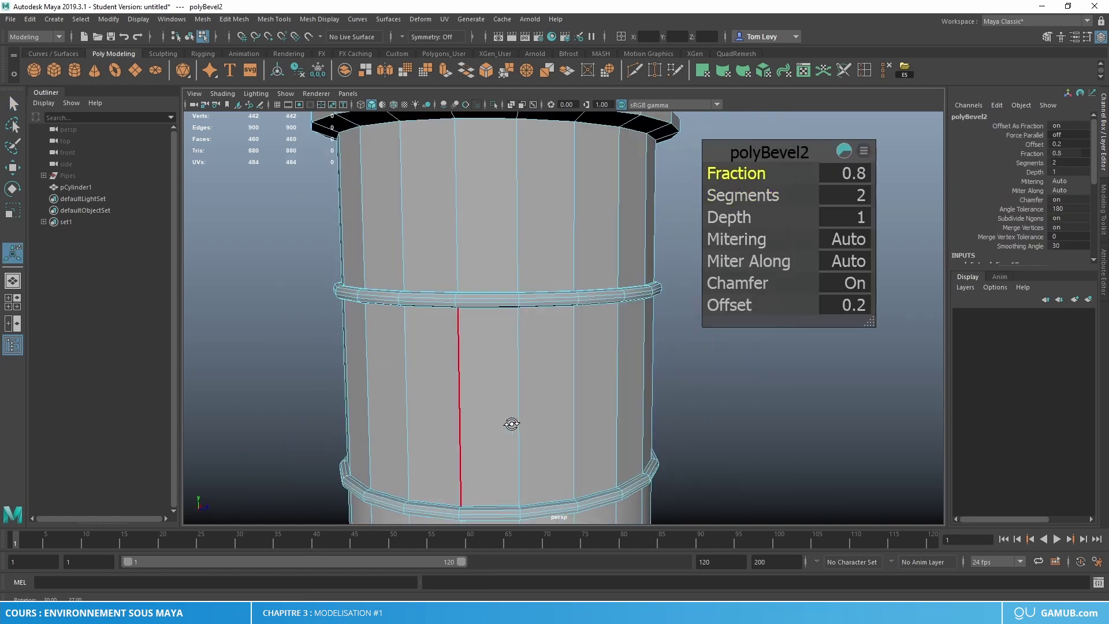
# Bevel the upper and lower outer edge loops of the roof rim with 2 segments and fraction 0.7, then deselect the tank in object mode.
pyautogui.moveTo(515, 350)
pyautogui.keyDown('alt'); pyautogui.mouseDown()
pyautogui.moveTo(532, 326)
pyautogui.moveTo(520, 388)
pyautogui.moveTo(522, 324)
pyautogui.moveTo(512, 339)
pyautogui.mouseUp(); pyautogui.keyUp('alt')
pyautogui.moveTo(510, 293); pyautogui.dragTo(511, 261, button='right')
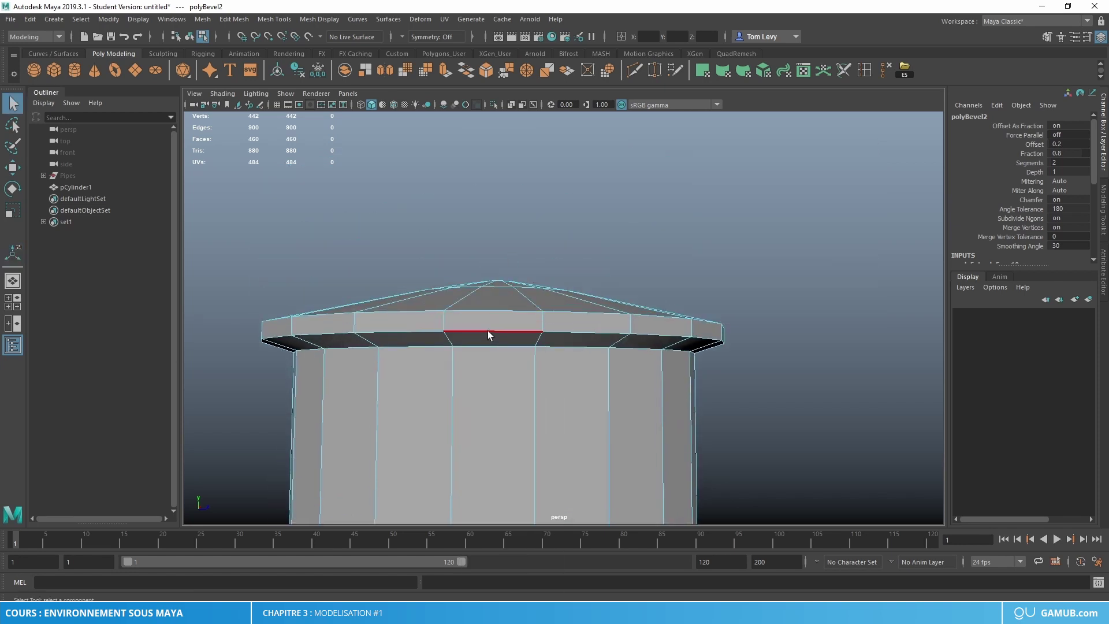
pyautogui.doubleClick(487, 330)
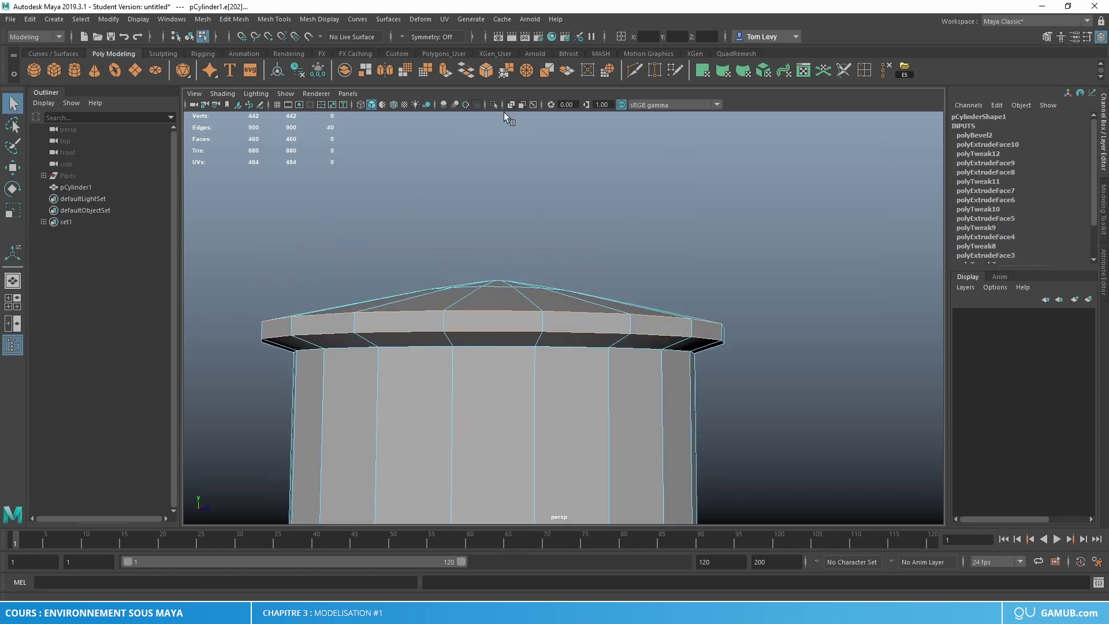
pyautogui.hotkey('ctrl', 'b')
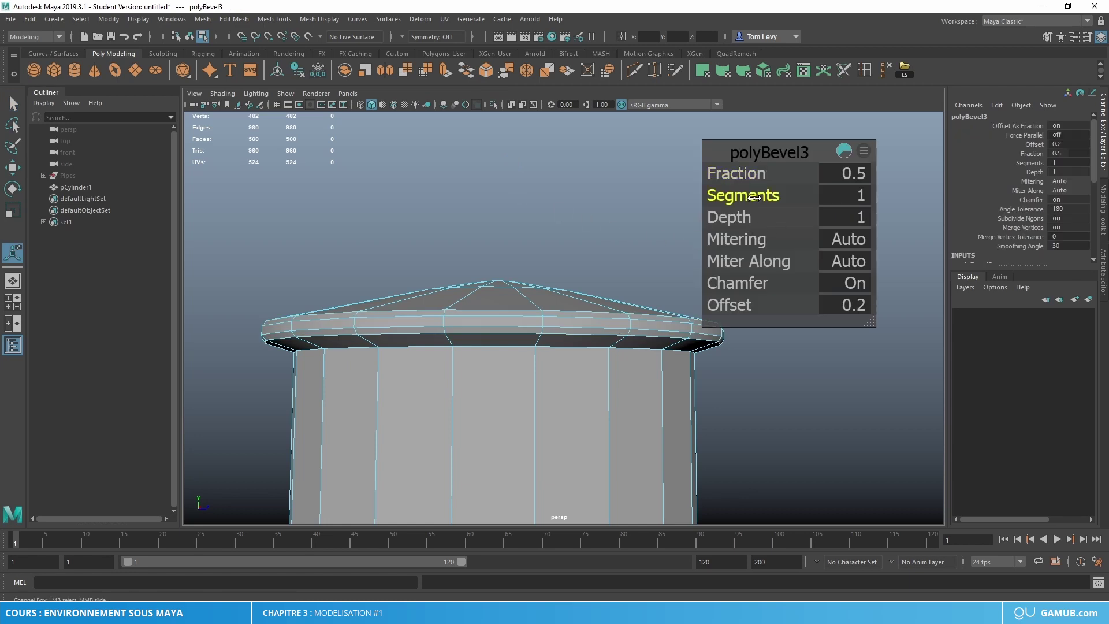
pyautogui.moveTo(754, 197); pyautogui.dragTo(751, 171)
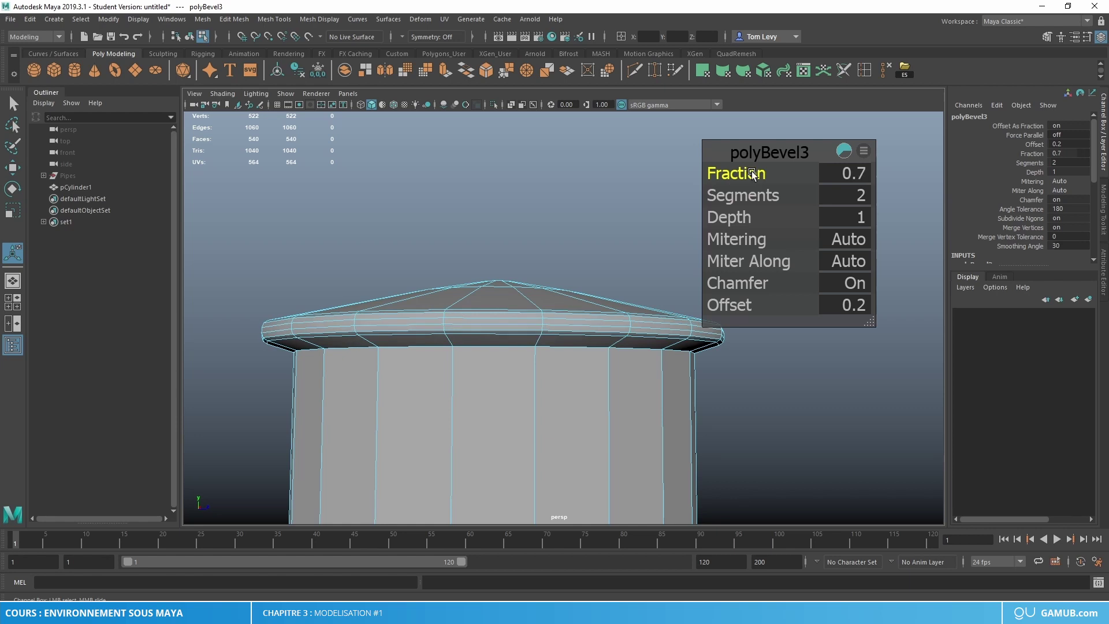
pyautogui.press('F8')
pyautogui.click(643, 245)
# Select the two edge loops where the upper band meets the tank wall, above and below the band.
pyautogui.keyDown('alt'); pyautogui.moveTo(643, 245); pyautogui.dragTo(674, 373, button='right'); pyautogui.keyUp('alt')
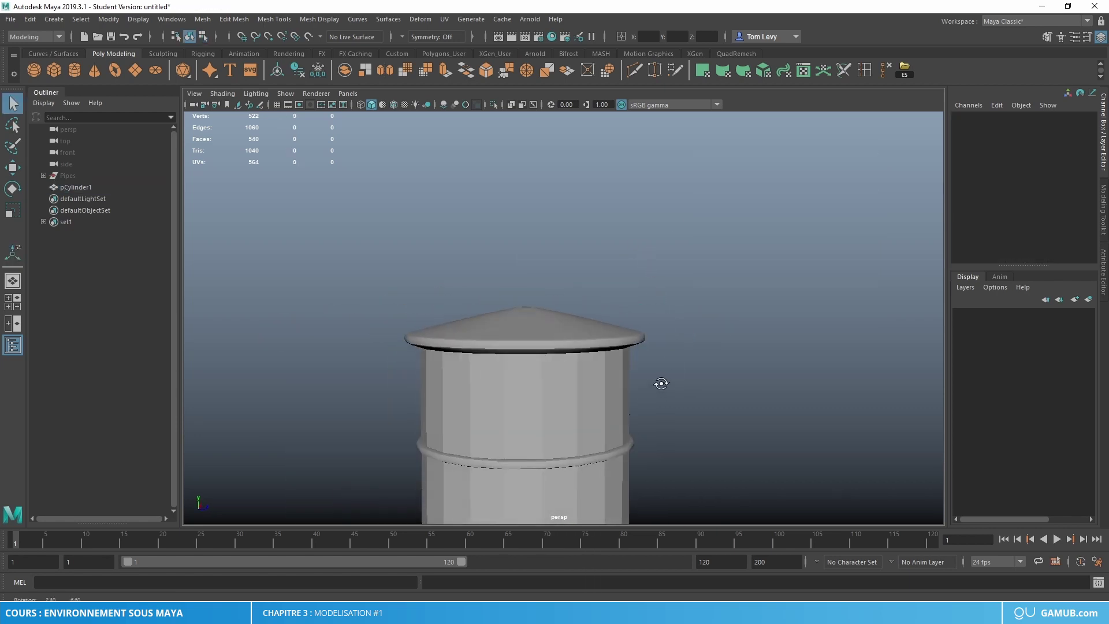
pyautogui.keyDown('alt'); pyautogui.moveTo(660, 383); pyautogui.dragTo(686, 313, button='middle'); pyautogui.keyUp('alt')
pyautogui.scroll(4, 686, 313)
pyautogui.keyDown('alt'); pyautogui.moveTo(613, 347); pyautogui.dragTo(519, 367); pyautogui.keyUp('alt')
pyautogui.scroll(5, 518, 367)
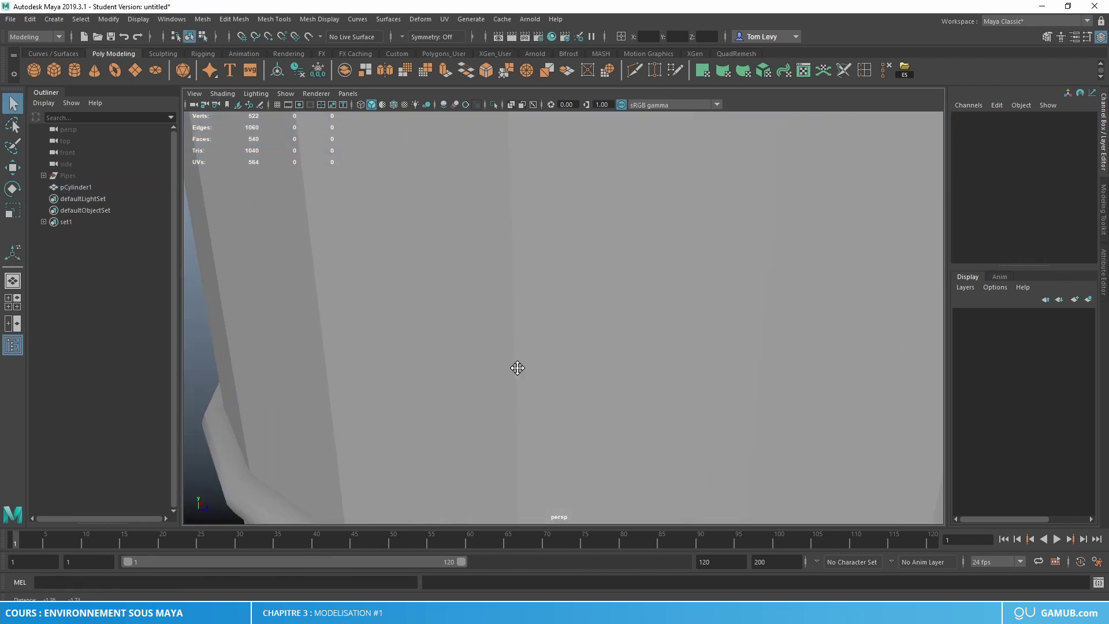
pyautogui.keyDown('alt'); pyautogui.moveTo(517, 366); pyautogui.dragTo(574, 277, button='middle'); pyautogui.keyUp('alt')
pyautogui.click(341, 273)
pyautogui.press('F10')
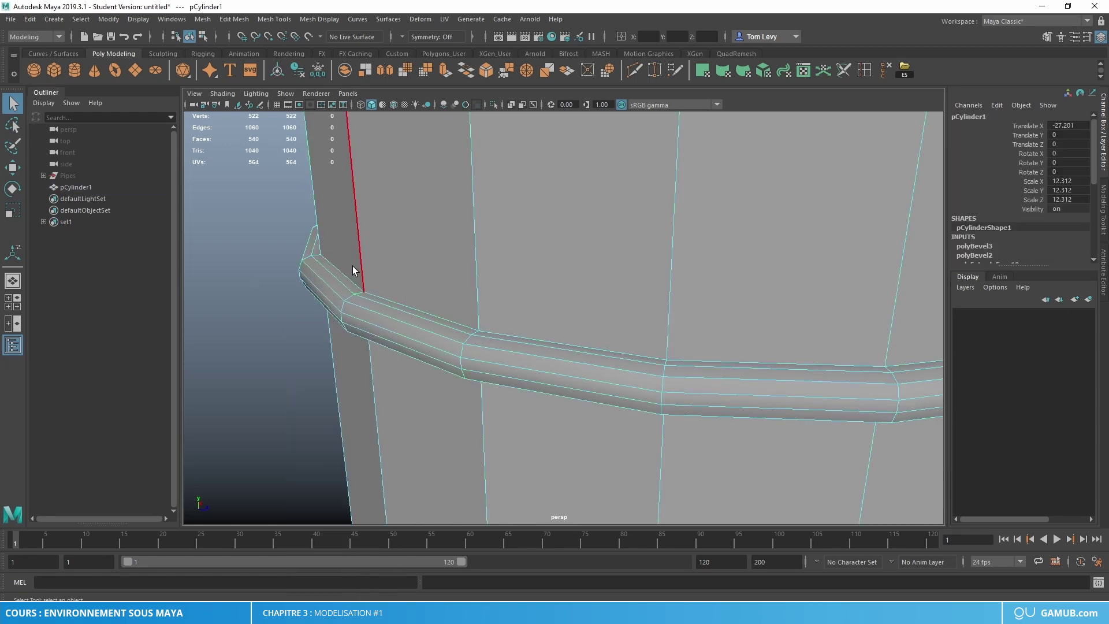
pyautogui.click(351, 283)
pyautogui.keyDown('alt'); pyautogui.moveTo(351, 283); pyautogui.dragTo(532, 192); pyautogui.keyUp('alt')
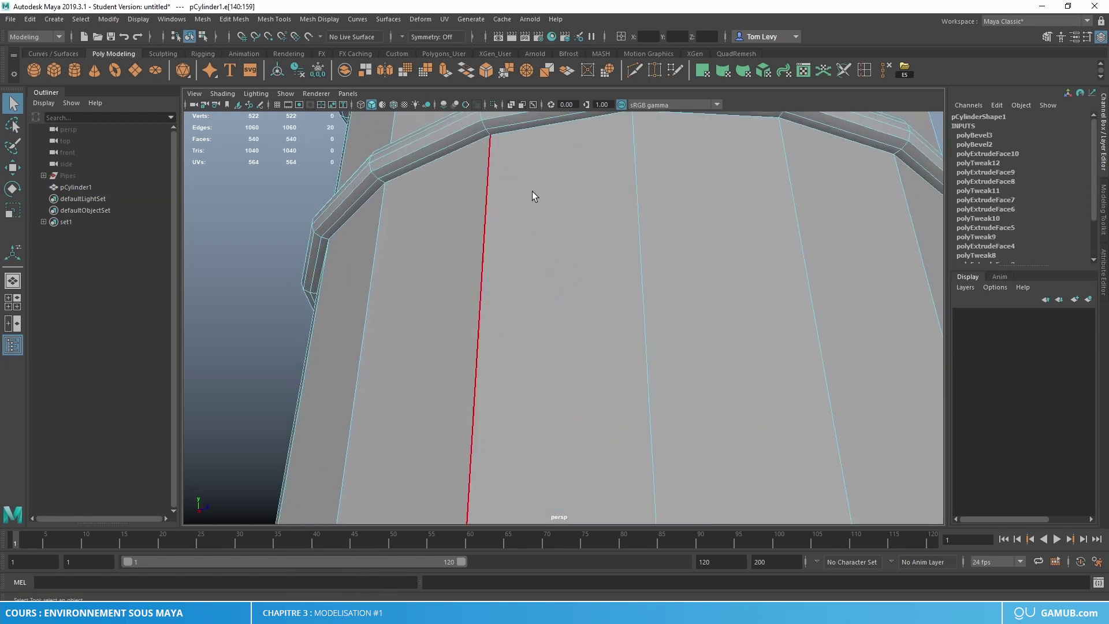
pyautogui.doubleClick(514, 137)
pyautogui.keyDown('alt'); pyautogui.moveTo(514, 137); pyautogui.dragTo(614, 441); pyautogui.keyUp('alt')
pyautogui.keyDown('shift'); pyautogui.doubleClick(565, 343); pyautogui.keyUp('shift')
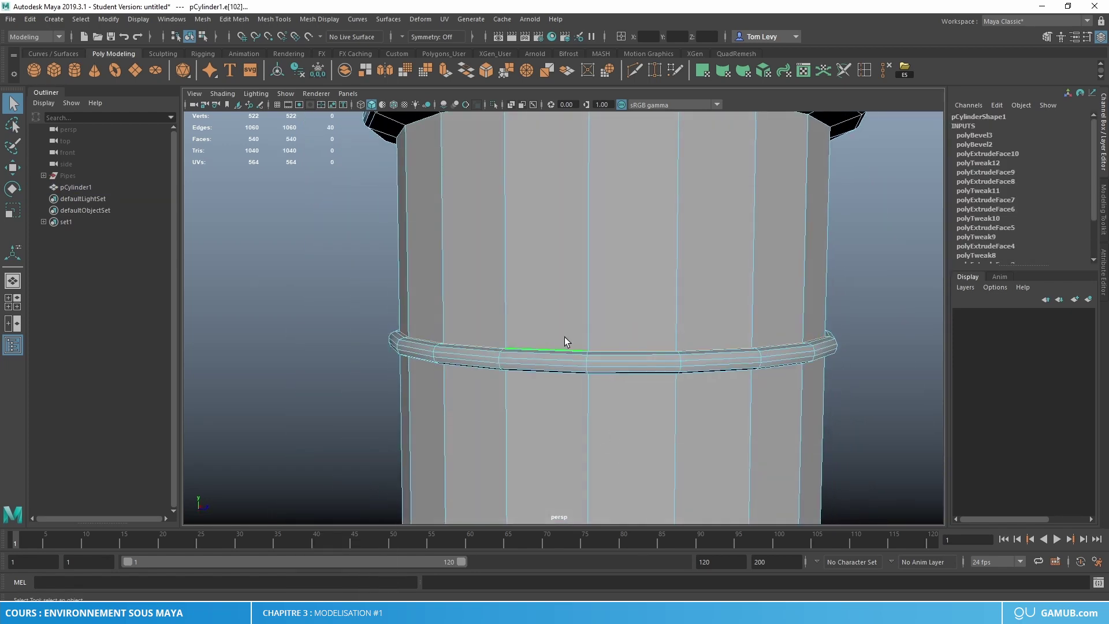
# Scale the upper band's two wall edge loops vertically to spread them slightly apart.
pyautogui.press('r')
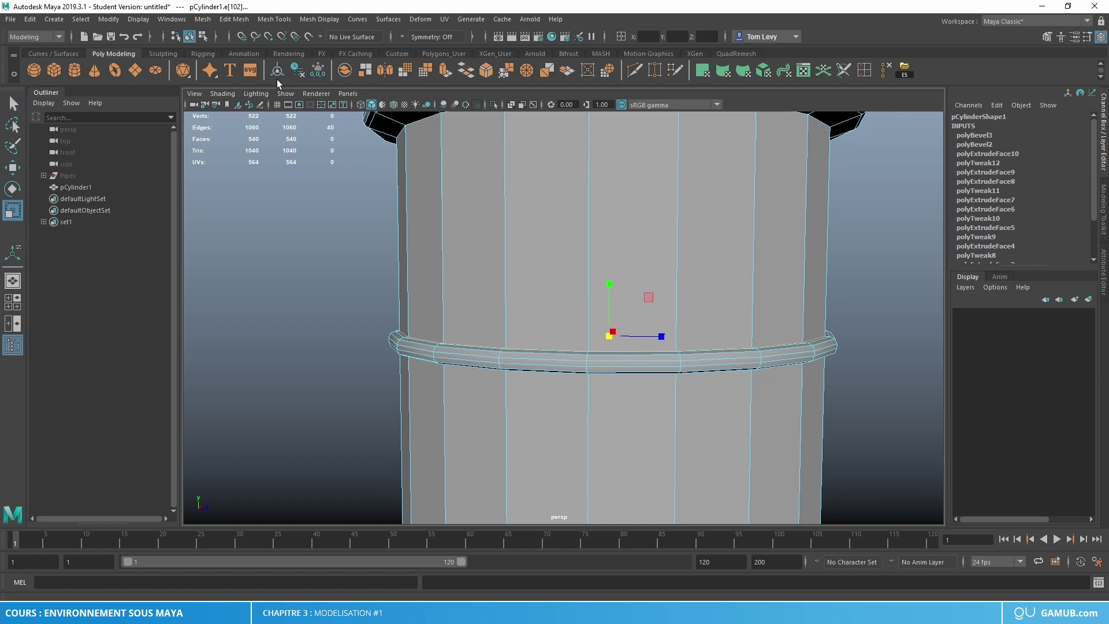
pyautogui.moveTo(609, 284); pyautogui.dragTo(621, 272)
pyautogui.keyDown('alt'); pyautogui.moveTo(623, 275); pyautogui.dragTo(735, 363, button='right'); pyautogui.keyUp('alt')
pyautogui.keyDown('alt'); pyautogui.moveTo(736, 362); pyautogui.dragTo(597, 349, button='middle'); pyautogui.keyUp('alt')
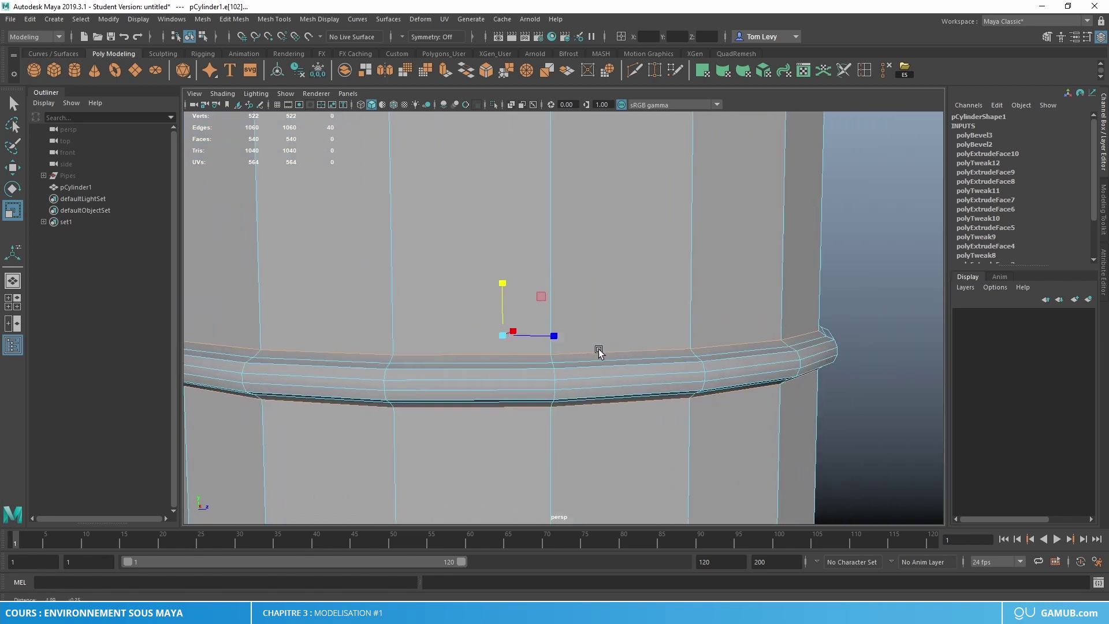
pyautogui.keyDown('alt'); pyautogui.moveTo(596, 349); pyautogui.dragTo(787, 371); pyautogui.keyUp('alt')
pyautogui.keyDown('alt'); pyautogui.moveTo(787, 371); pyautogui.dragTo(741, 359, button='middle'); pyautogui.keyUp('alt')
pyautogui.moveTo(388, 315); pyautogui.dragTo(389, 303)
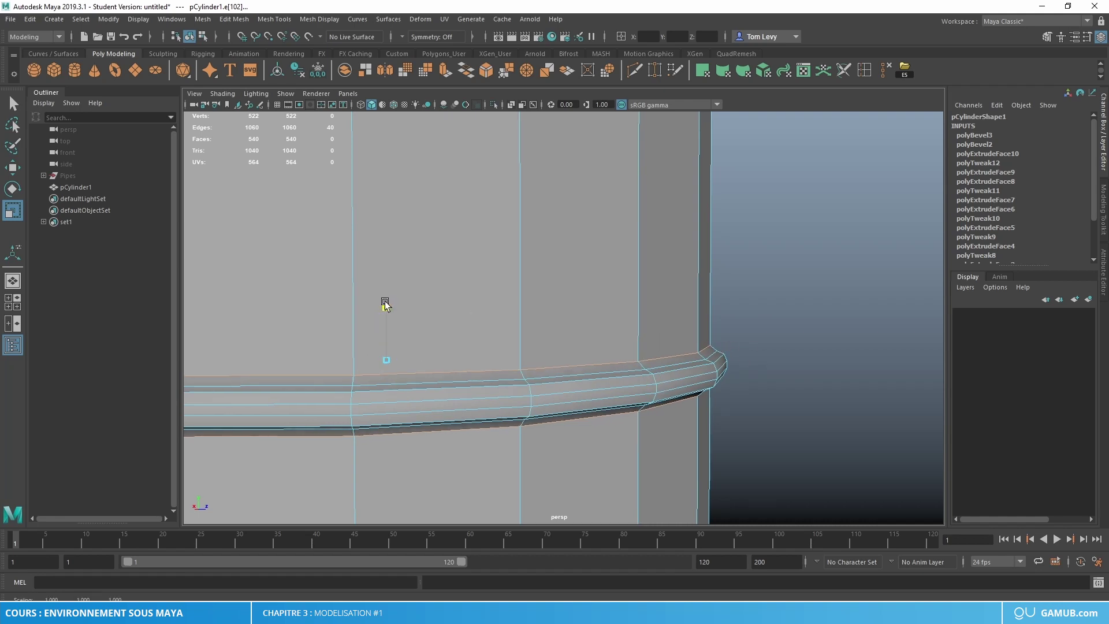
# Select the upper band's bevel edge loops next to the wall loops and scale them slightly apart vertically.
pyautogui.doubleClick(677, 359)
pyautogui.keyDown('alt'); pyautogui.moveTo(718, 386); pyautogui.dragTo(773, 379); pyautogui.keyUp('alt')
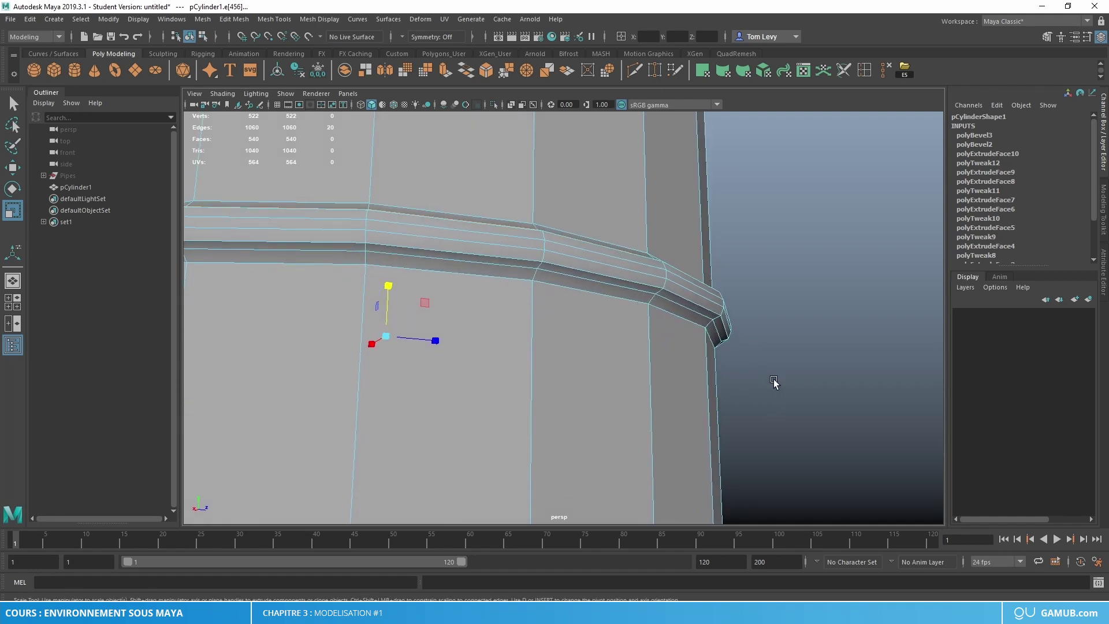
pyautogui.keyDown('alt'); pyautogui.moveTo(687, 309); pyautogui.dragTo(453, 354); pyautogui.keyUp('alt')
pyautogui.keyDown('shift'); pyautogui.doubleClick(453, 366); pyautogui.keyUp('shift')
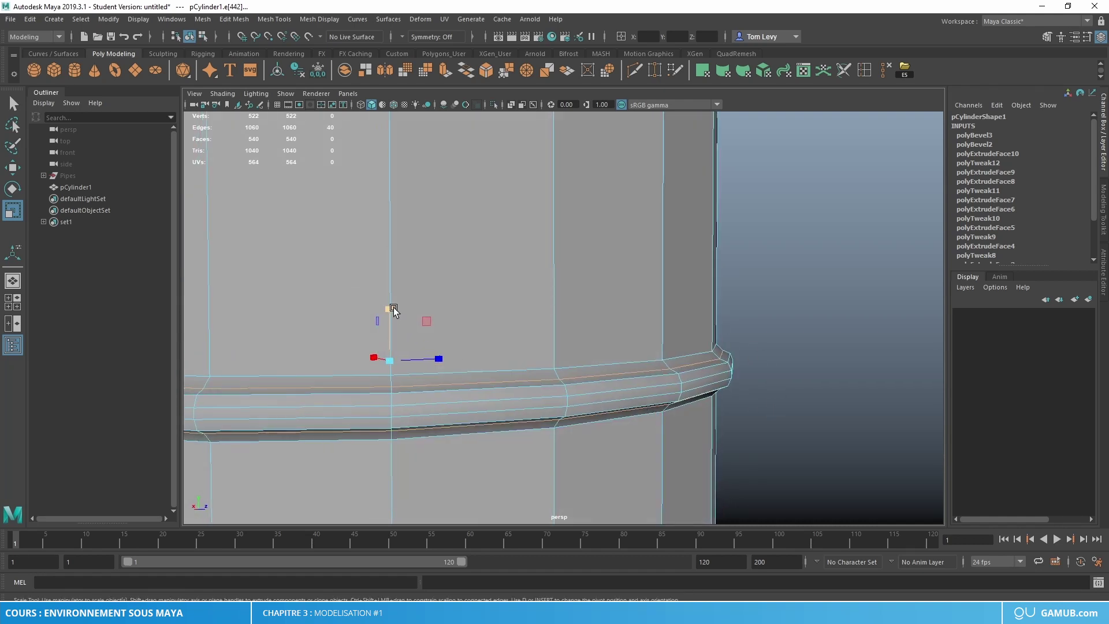
pyautogui.moveTo(392, 307); pyautogui.dragTo(400, 300)
# Select the two edge loops where the lower band meets the wall and scale them slightly apart vertically.
pyautogui.scroll(-5, 635, 361)
pyautogui.keyDown('alt'); pyautogui.moveTo(734, 384); pyautogui.dragTo(757, 246, button='middle'); pyautogui.keyUp('alt')
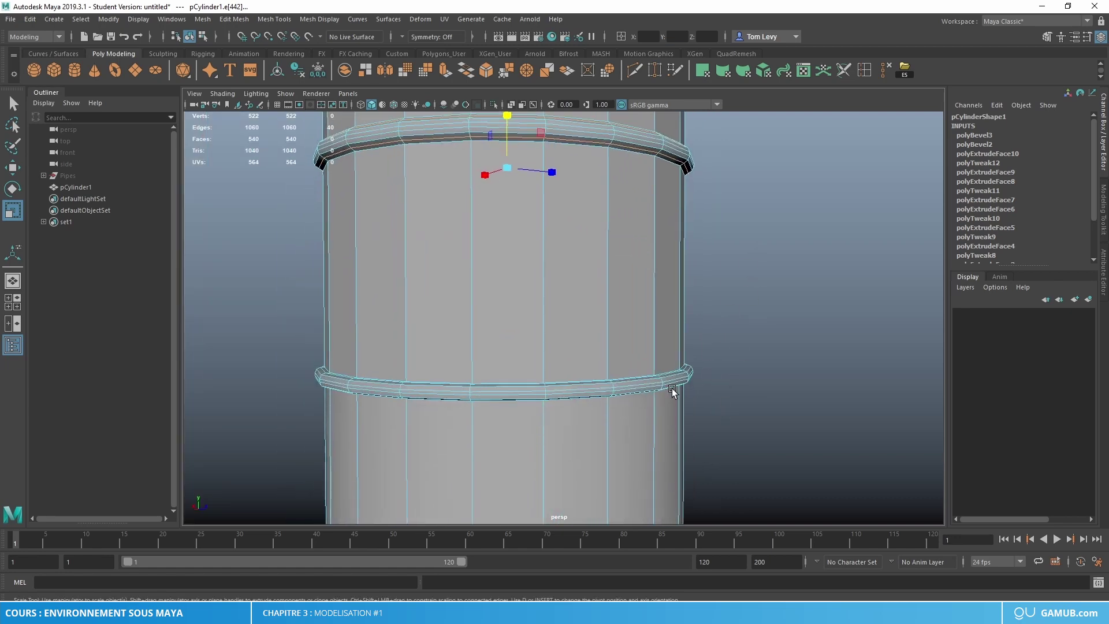
pyautogui.keyDown('alt'); pyautogui.moveTo(671, 388); pyautogui.dragTo(680, 379); pyautogui.keyUp('alt')
pyautogui.scroll(5, 680, 379)
pyautogui.keyDown('alt'); pyautogui.moveTo(680, 380); pyautogui.dragTo(685, 286, button='middle'); pyautogui.keyUp('alt')
pyautogui.doubleClick(692, 345)
pyautogui.keyDown('alt'); pyautogui.moveTo(715, 353); pyautogui.dragTo(700, 383); pyautogui.keyUp('alt')
pyautogui.keyDown('shift'); pyautogui.doubleClick(674, 248); pyautogui.keyUp('shift')
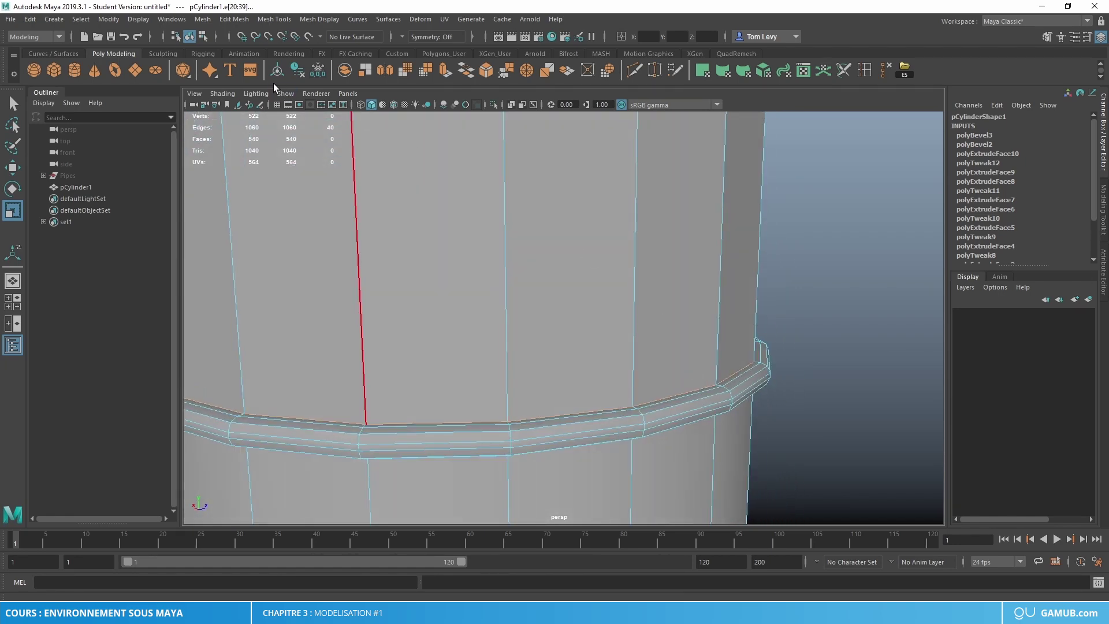
pyautogui.moveTo(465, 294); pyautogui.dragTo(477, 282)
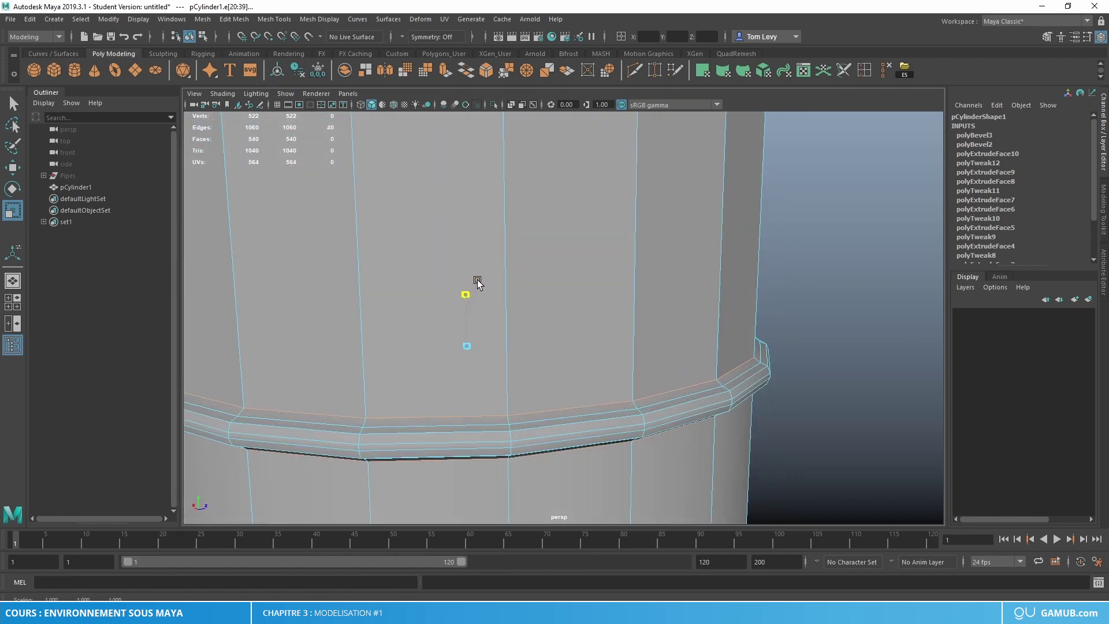
# Select the lower band's bevel edge loops next to the wall loops and scale them slightly apart vertically.
pyautogui.doubleClick(756, 374)
pyautogui.keyDown('alt'); pyautogui.moveTo(806, 396); pyautogui.dragTo(824, 334); pyautogui.keyUp('alt')
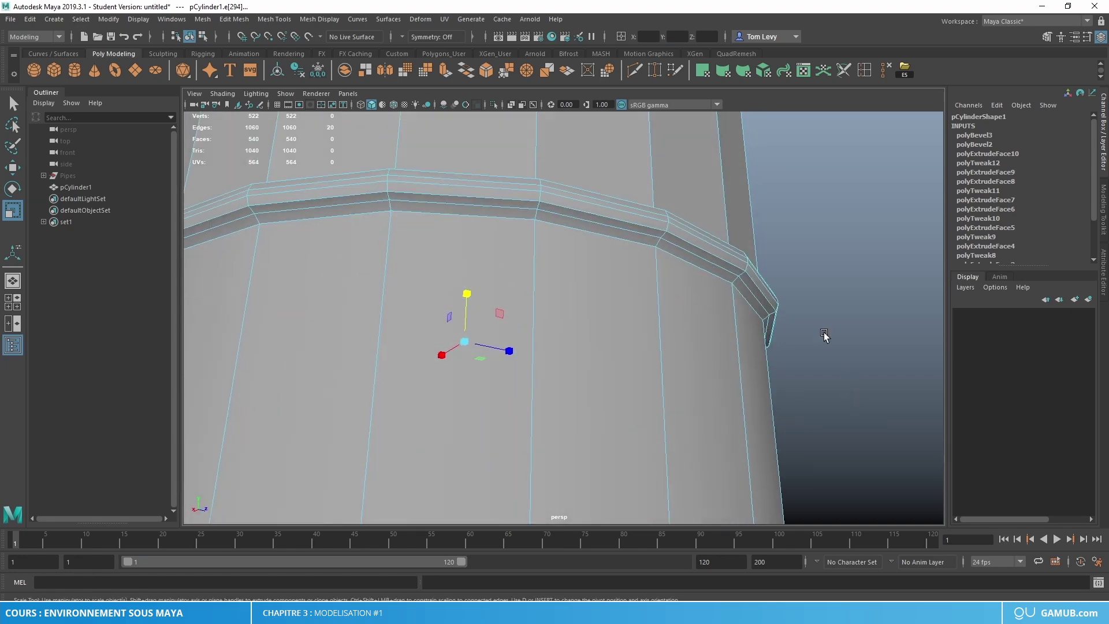
pyautogui.keyDown('shift'); pyautogui.doubleClick(753, 293); pyautogui.keyUp('shift')
pyautogui.keyDown('alt'); pyautogui.moveTo(753, 293); pyautogui.dragTo(608, 378); pyautogui.keyUp('alt')
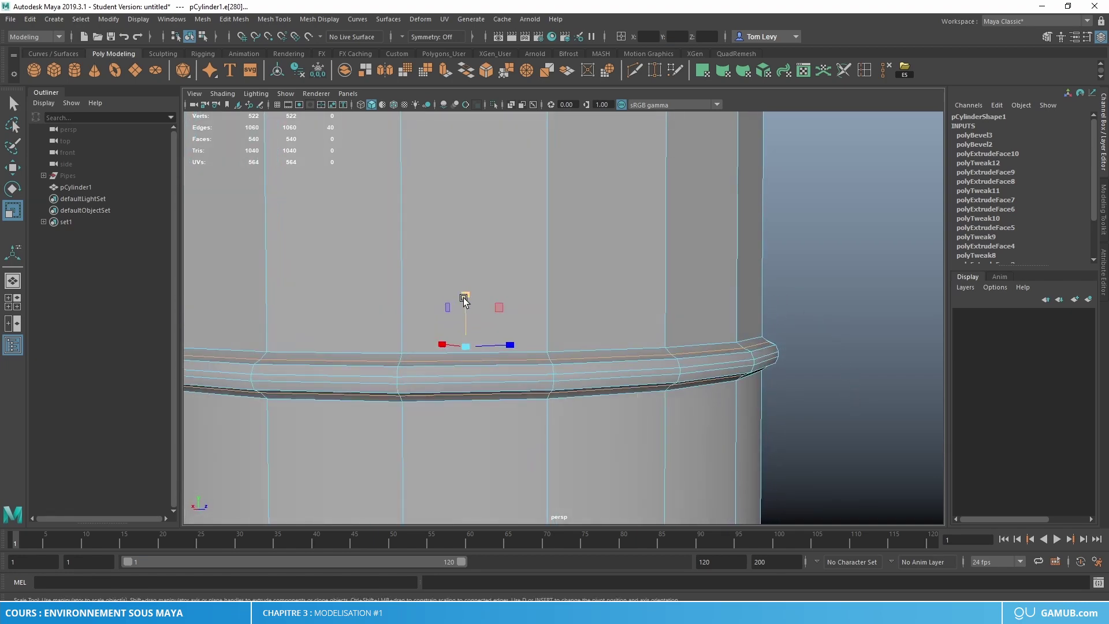
pyautogui.moveTo(463, 293); pyautogui.dragTo(460, 289)
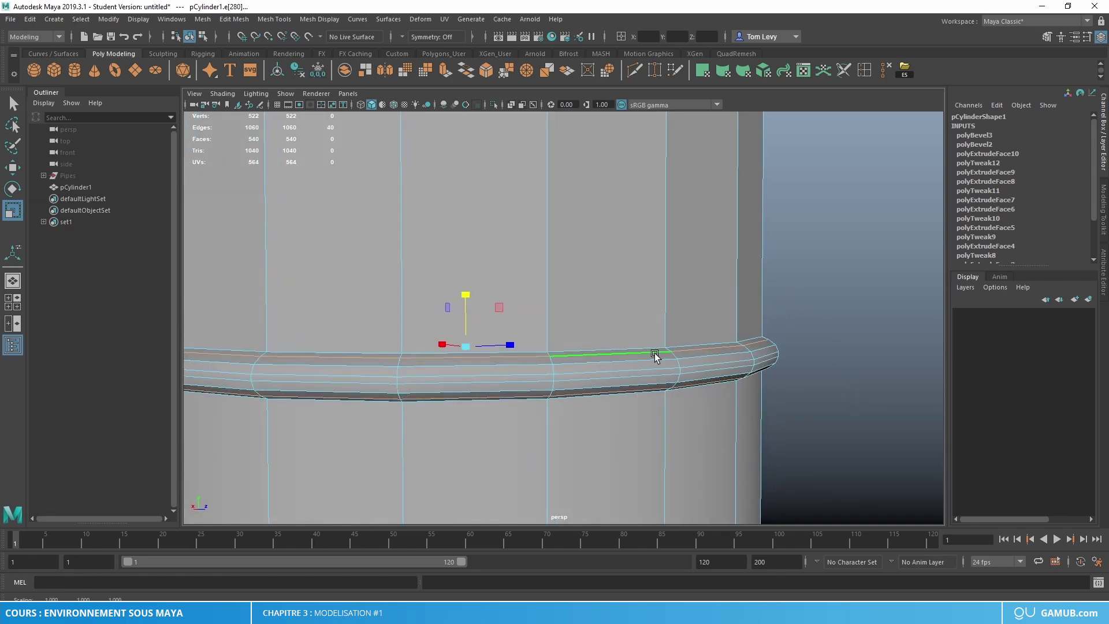
# Return to object mode, deselect the tank and examine its overall shape from several angles.
pyautogui.moveTo(658, 293); pyautogui.dragTo(790, 229, button='right')
pyautogui.click(807, 335)
pyautogui.scroll(-6, 808, 355)
pyautogui.keyDown('alt'); pyautogui.moveTo(765, 376); pyautogui.dragTo(704, 405); pyautogui.keyUp('alt')
pyautogui.scroll(-4, 697, 394)
pyautogui.keyDown('alt'); pyautogui.moveTo(694, 394); pyautogui.dragTo(682, 443, button='middle'); pyautogui.keyUp('alt')
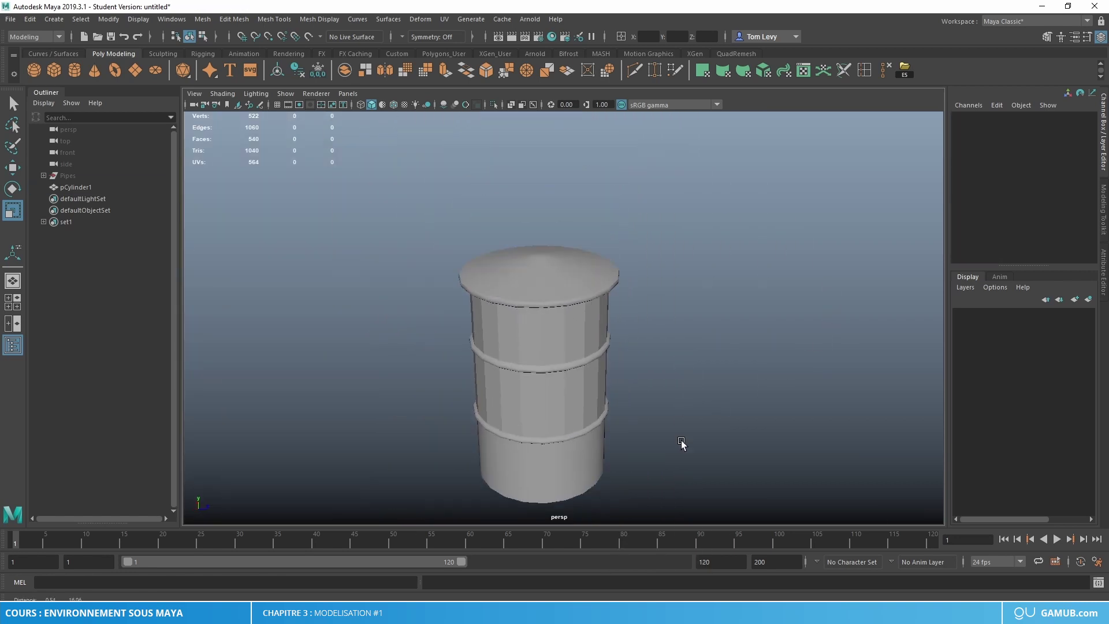
pyautogui.scroll(4, 685, 442)
pyautogui.scroll(-3, 686, 442)
pyautogui.scroll(-3, 713, 379)
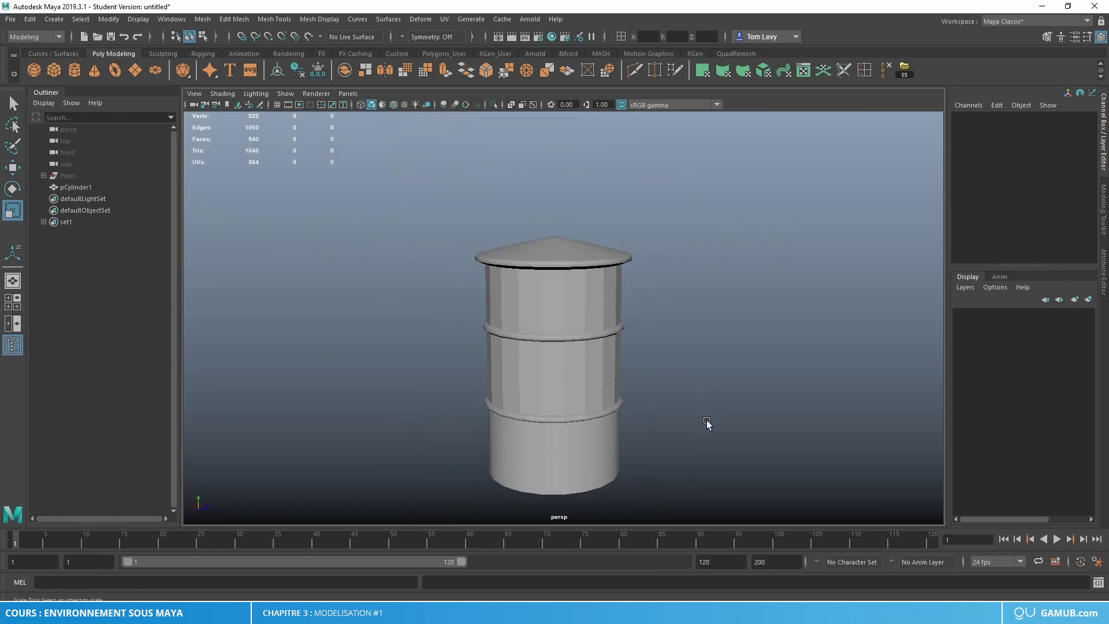
# Unlock the tank's normals, soften all its edges, and return to object mode with nothing selected.
pyautogui.click(541, 293)
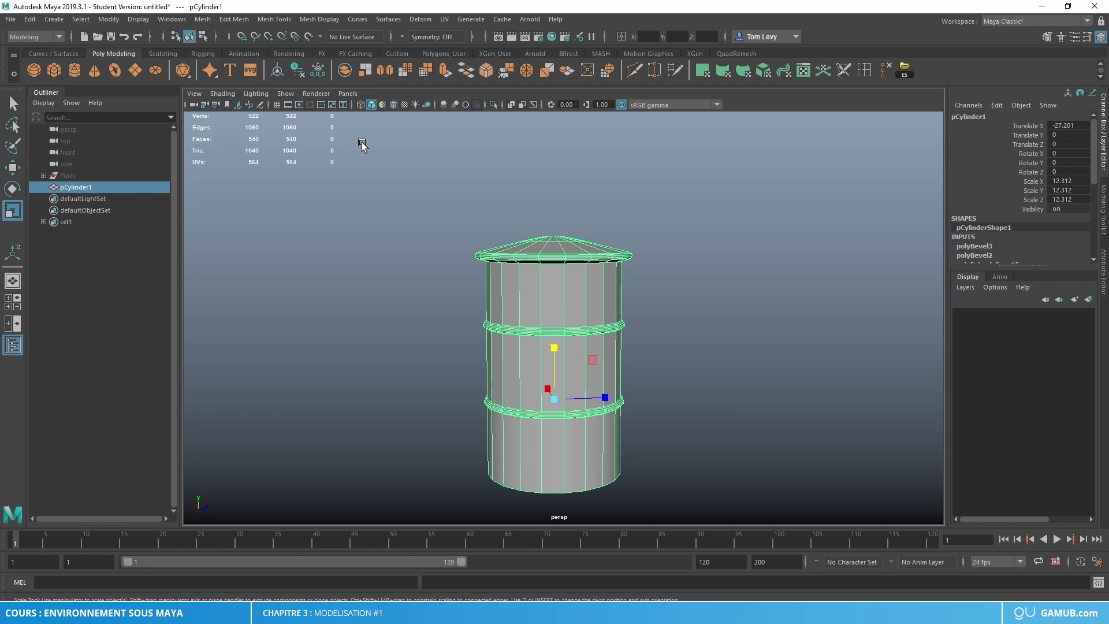
pyautogui.press('w')
pyautogui.click(311, 22)
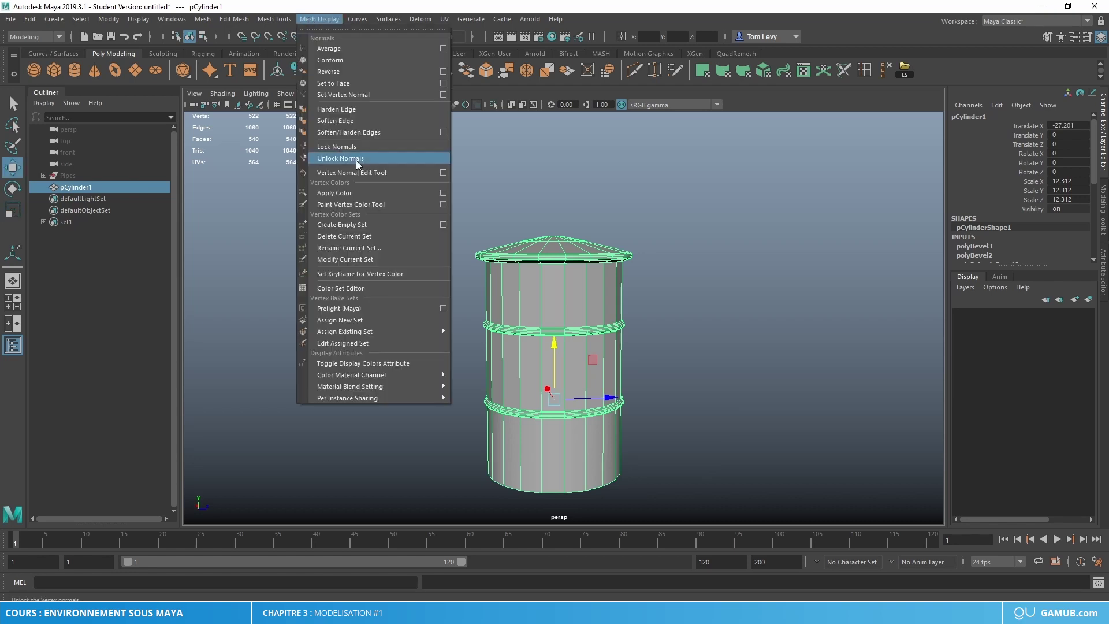
pyautogui.click(356, 159)
pyautogui.click(314, 22)
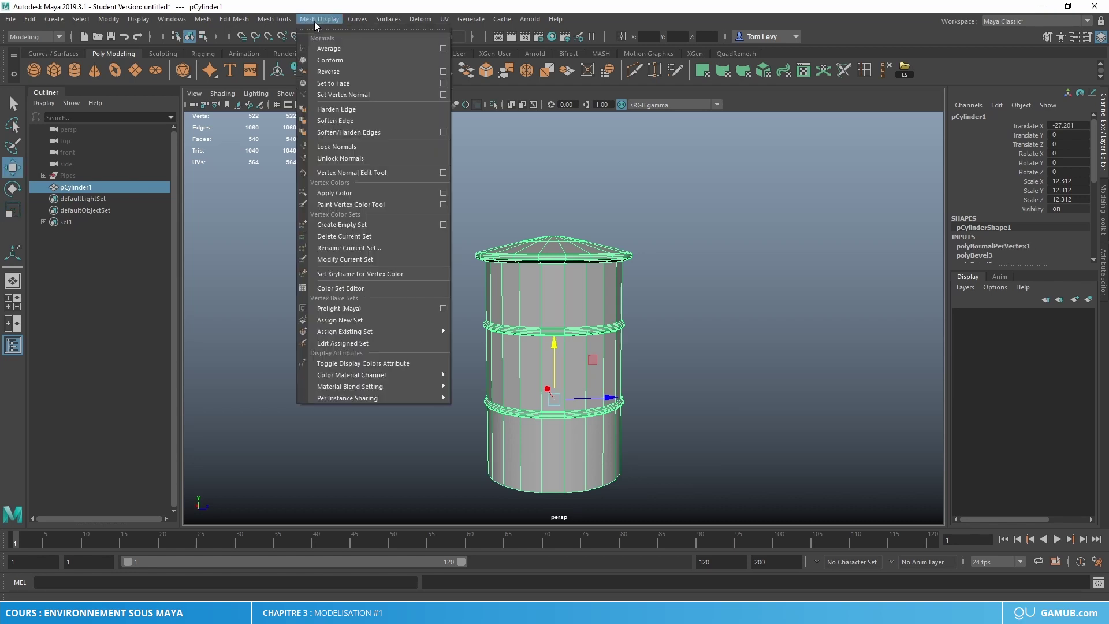
pyautogui.click(339, 122)
pyautogui.moveTo(548, 280); pyautogui.dragTo(652, 217, button='right')
pyautogui.click(653, 235)
# Harden the edge loop around the tank's base, between the side wall and the bottom cap.
pyautogui.keyDown('alt'); pyautogui.moveTo(653, 235); pyautogui.dragTo(549, 333); pyautogui.keyUp('alt')
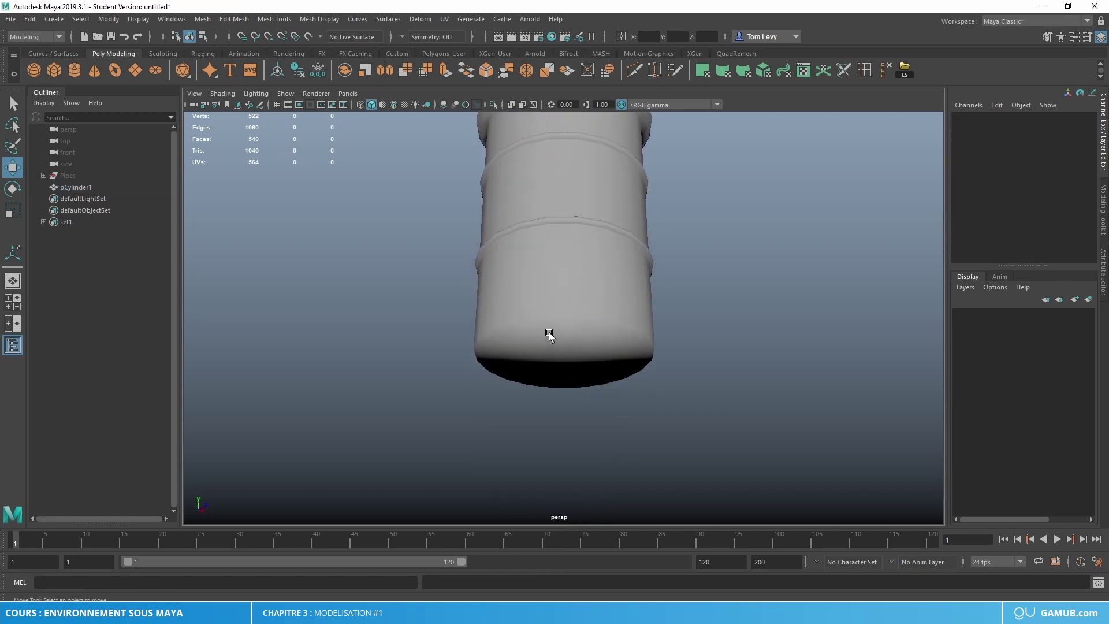
pyautogui.click(547, 339)
pyautogui.moveTo(558, 315); pyautogui.dragTo(557, 255, button='right')
pyautogui.rightClick(566, 312)
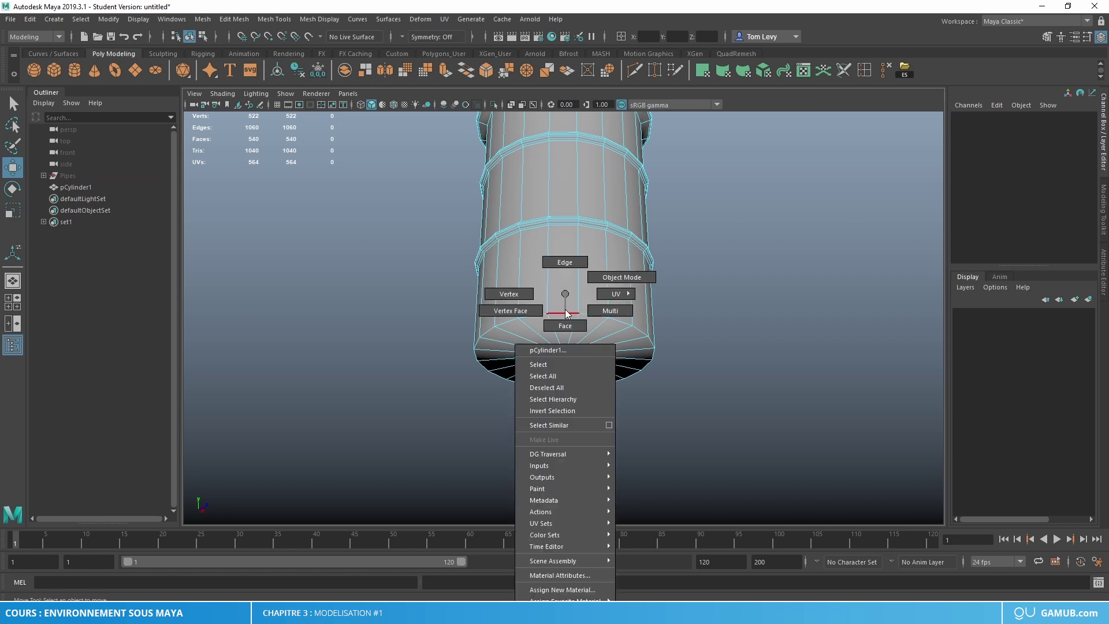
pyautogui.click(569, 245)
pyautogui.doubleClick(564, 303)
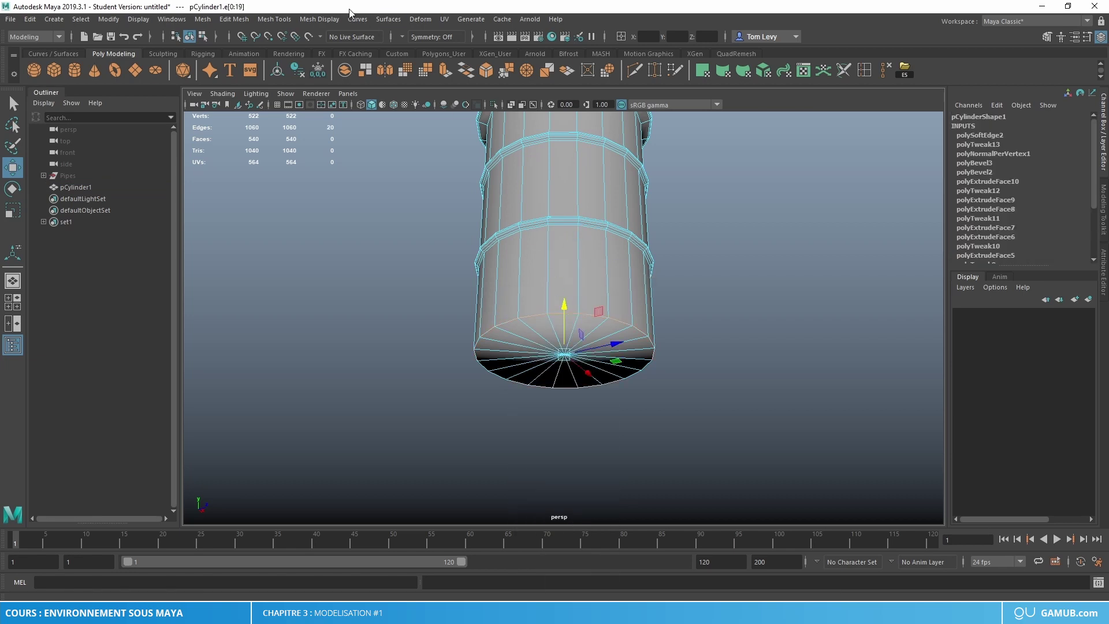
pyautogui.click(329, 20)
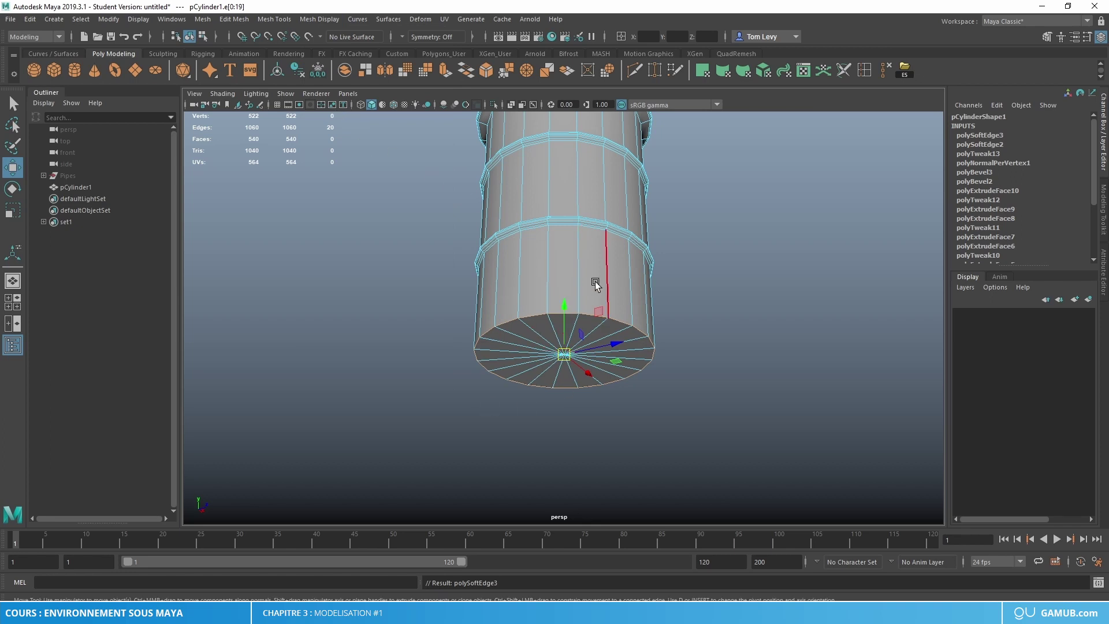
pyautogui.click(674, 219)
# Center the tank's pivot, freeze its transformations and delete its construction history.
pyautogui.keyDown('alt'); pyautogui.moveTo(674, 218); pyautogui.dragTo(739, 328); pyautogui.keyUp('alt')
pyautogui.keyDown('alt'); pyautogui.moveTo(740, 328); pyautogui.dragTo(673, 359, button='middle'); pyautogui.keyUp('alt')
pyautogui.scroll(2, 674, 358)
pyautogui.click(514, 306)
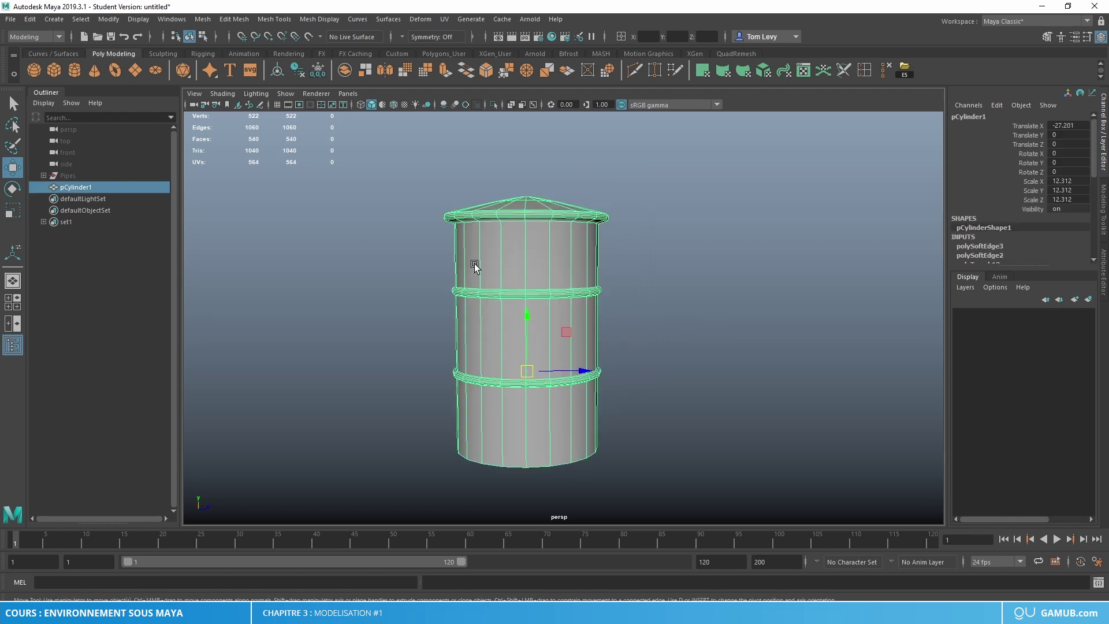
pyautogui.click(273, 73)
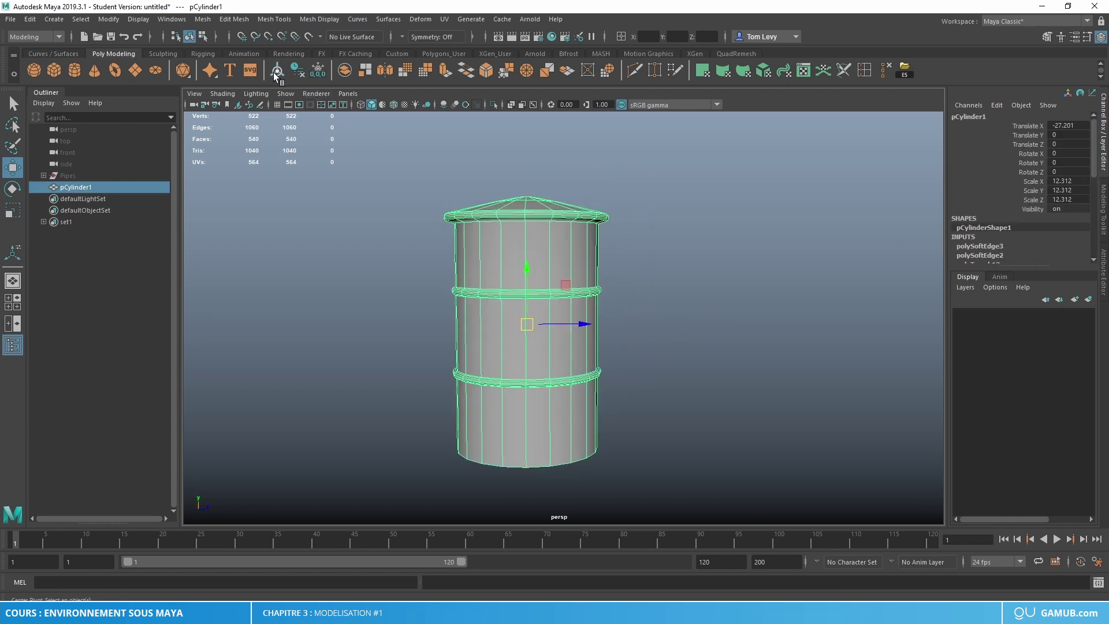
pyautogui.click(322, 70)
pyautogui.click(296, 71)
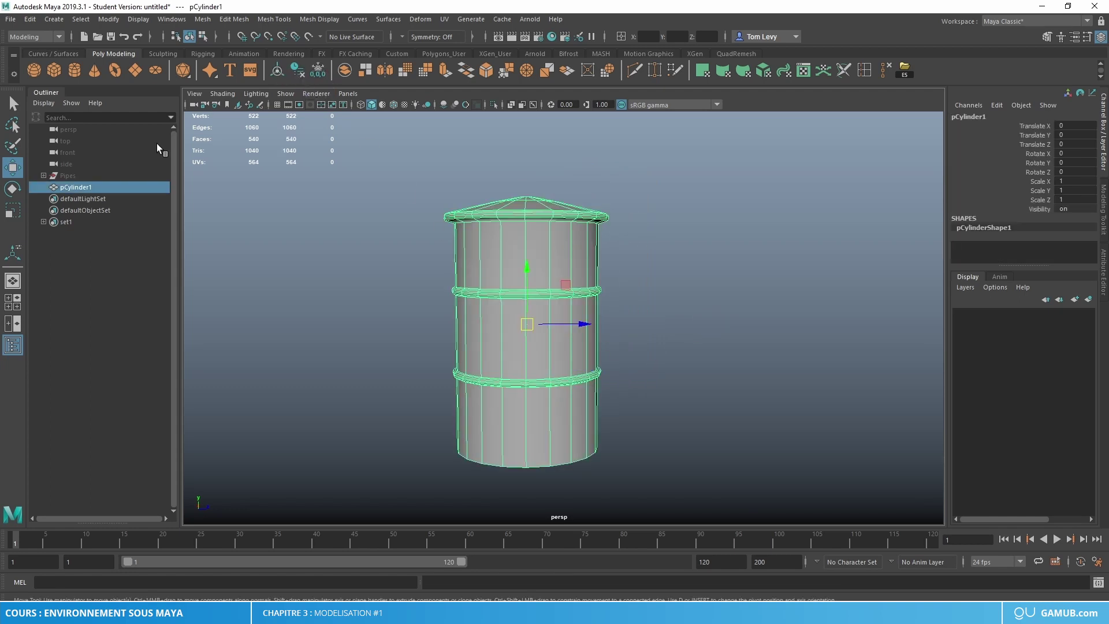
# Rename the tank object as Citern and deselect it.
pyautogui.doubleClick(92, 186)
pyautogui.write('Cit')
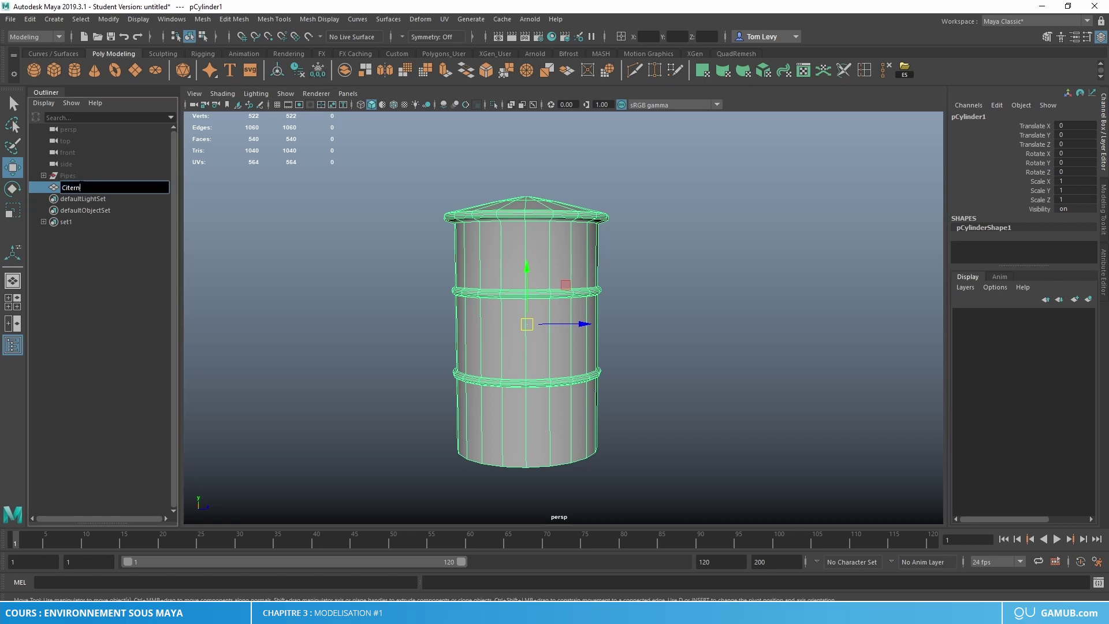
pyautogui.write('ern')
pyautogui.press('Return')
pyautogui.click(738, 314)
pyautogui.scroll(-3, 693, 324)
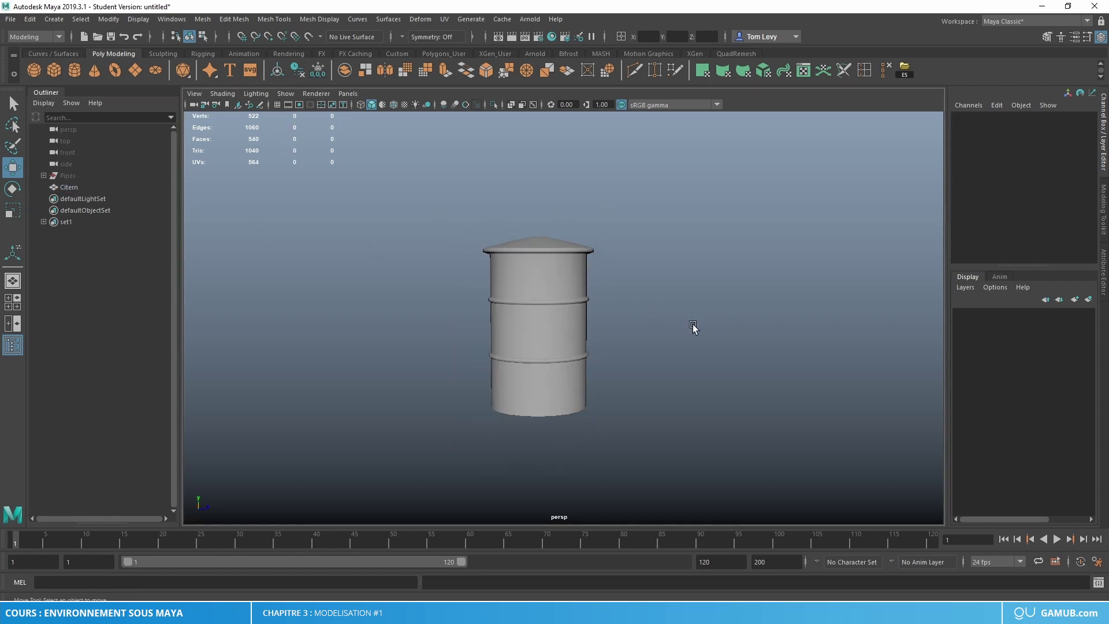
pyautogui.keyDown('alt'); pyautogui.moveTo(693, 324); pyautogui.dragTo(536, 342); pyautogui.keyUp('alt')
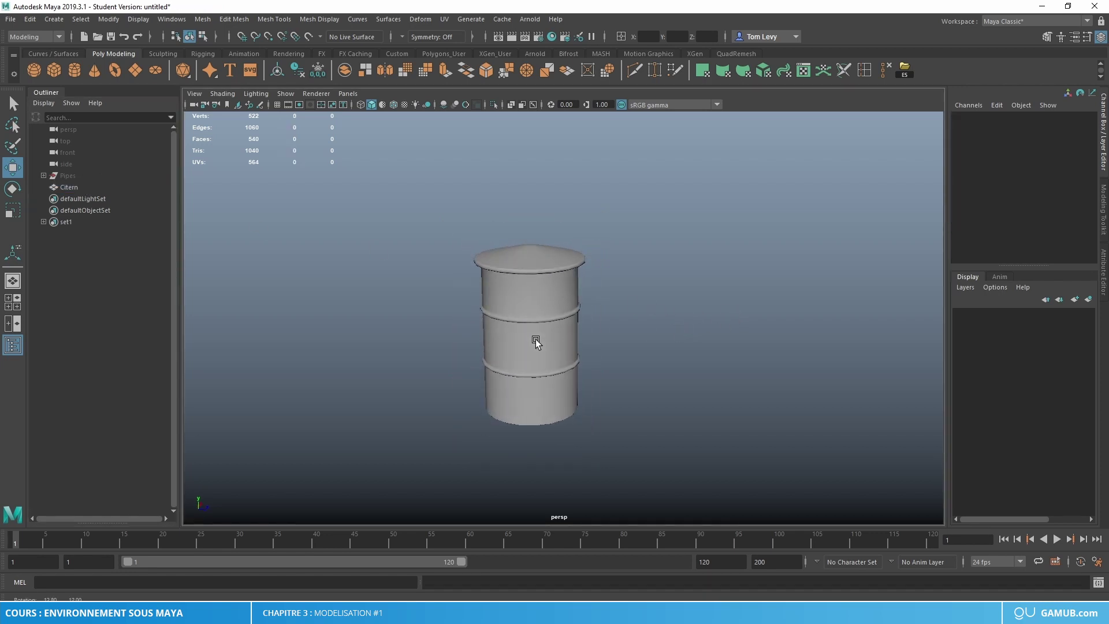
# Hide the Citern object and clear the selection.
pyautogui.click(75, 188)
pyautogui.press('h')
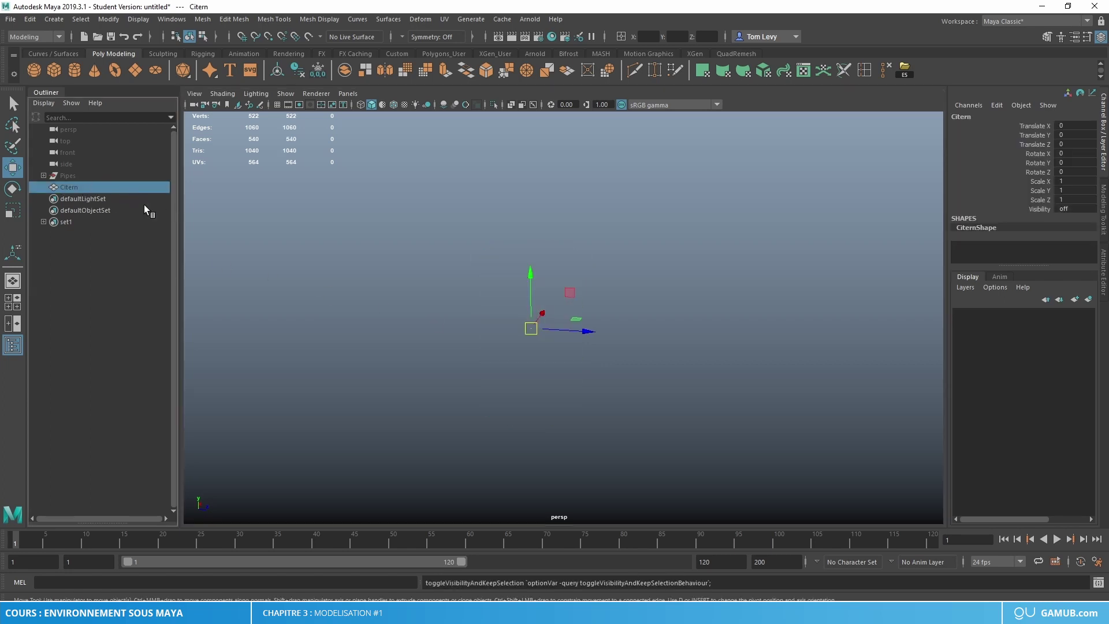
pyautogui.click(117, 274)
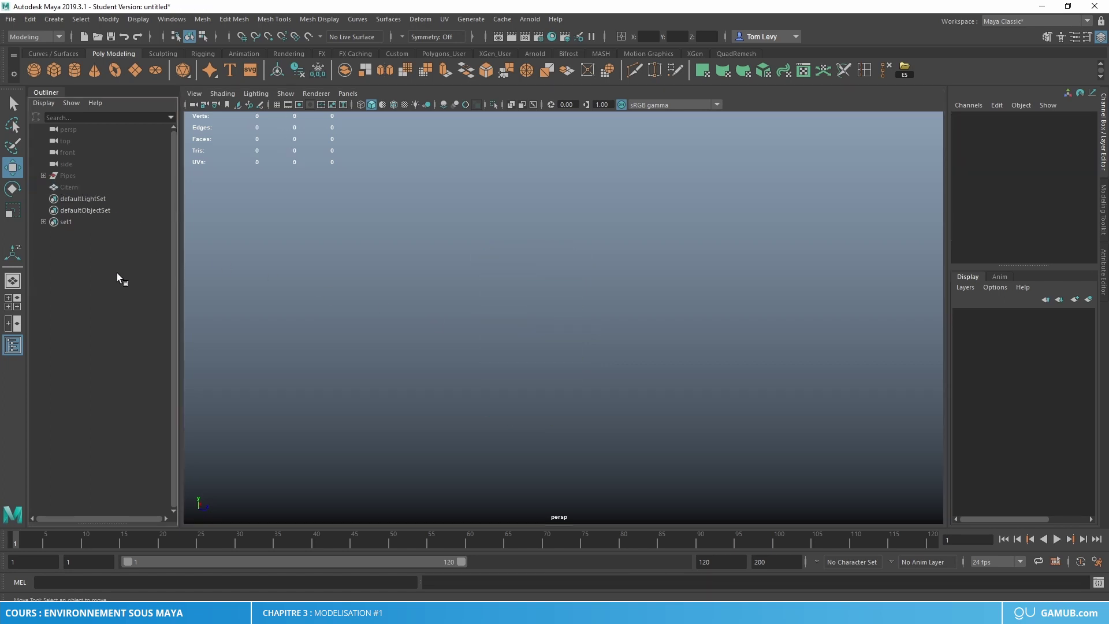
# Create a polygon cylinder and scale it uniformly to about 38.25.
pyautogui.click(75, 70)
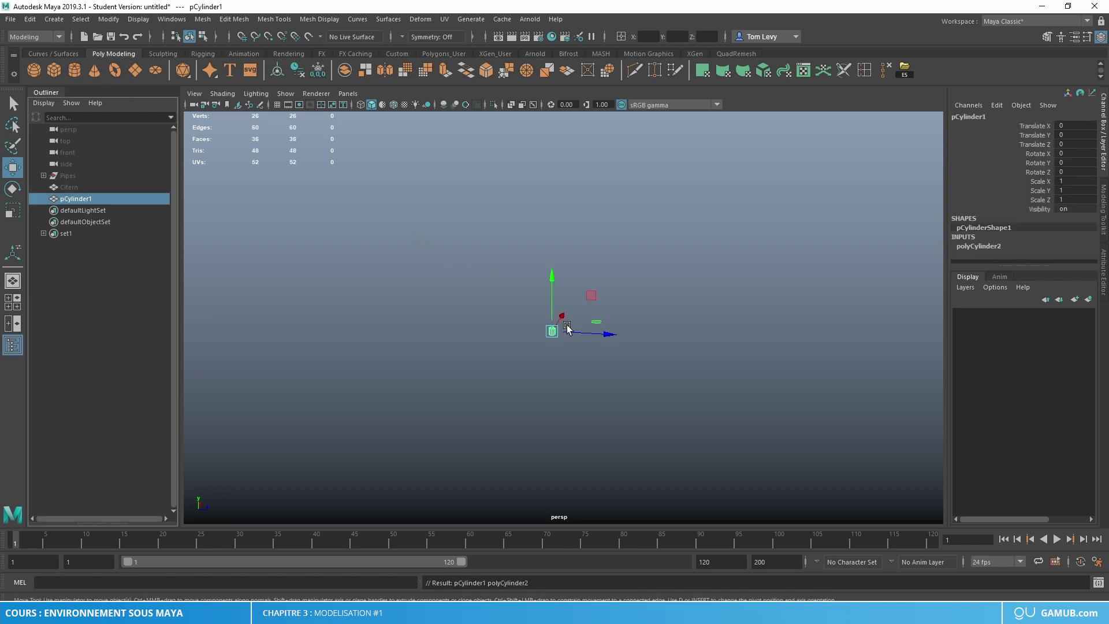
pyautogui.press('r')
pyautogui.moveTo(552, 331); pyautogui.dragTo(774, 263)
# Set the new cylinder's axis subdivisions to 24.
pyautogui.click(1014, 245)
pyautogui.scroll(-3, 1040, 225)
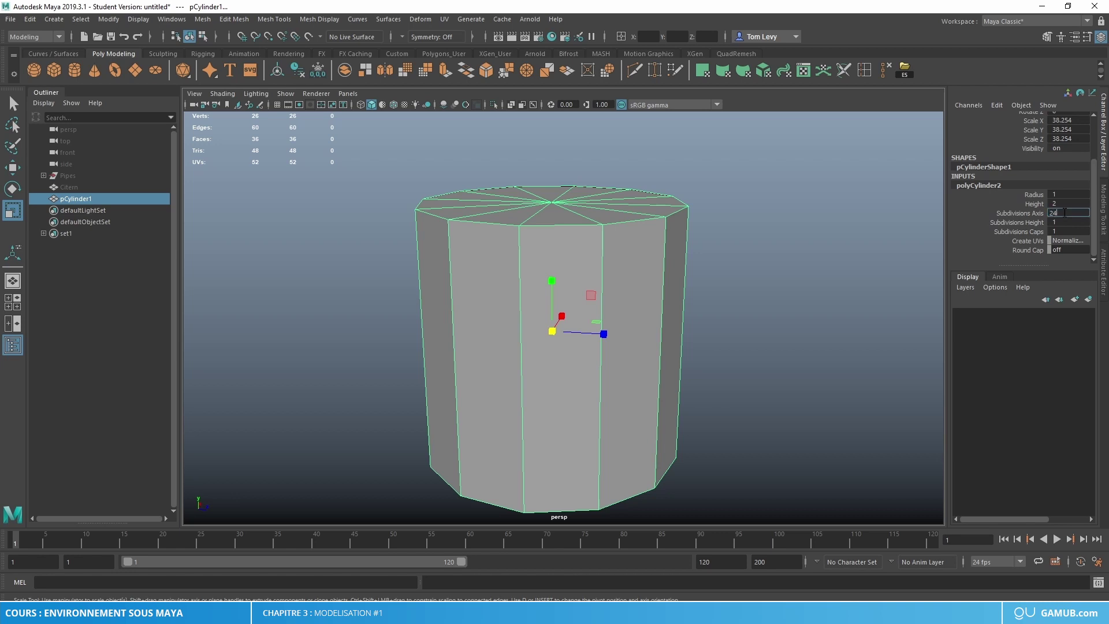
pyautogui.click(1064, 213)
pyautogui.write('24')
pyautogui.press('Return')
pyautogui.keyDown('alt'); pyautogui.moveTo(664, 324); pyautogui.dragTo(687, 356); pyautogui.keyUp('alt')
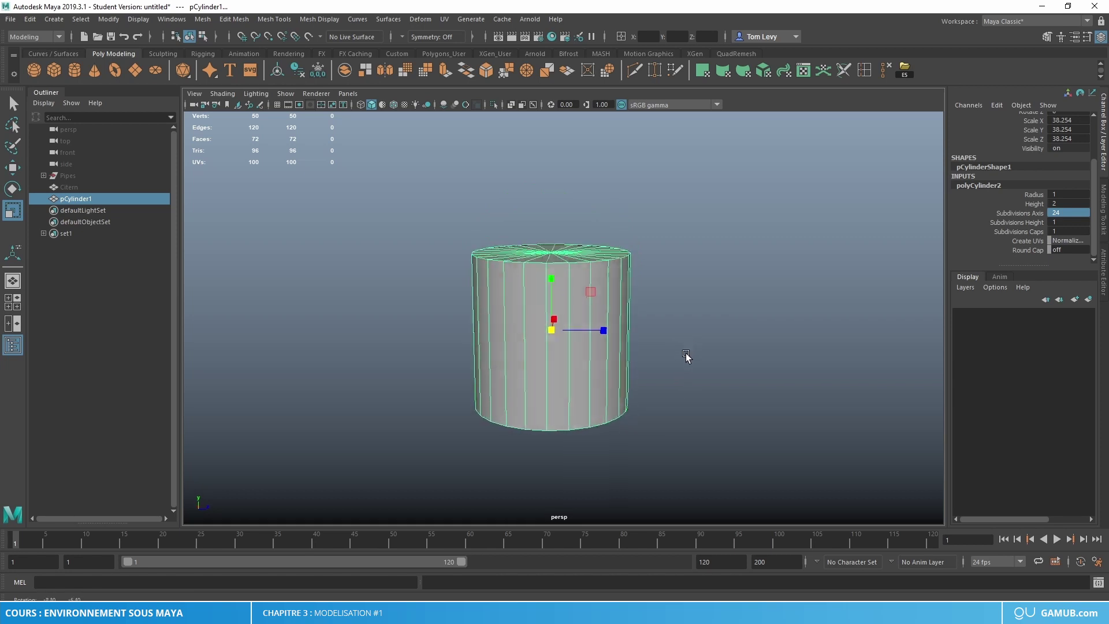
pyautogui.scroll(5, 670, 354)
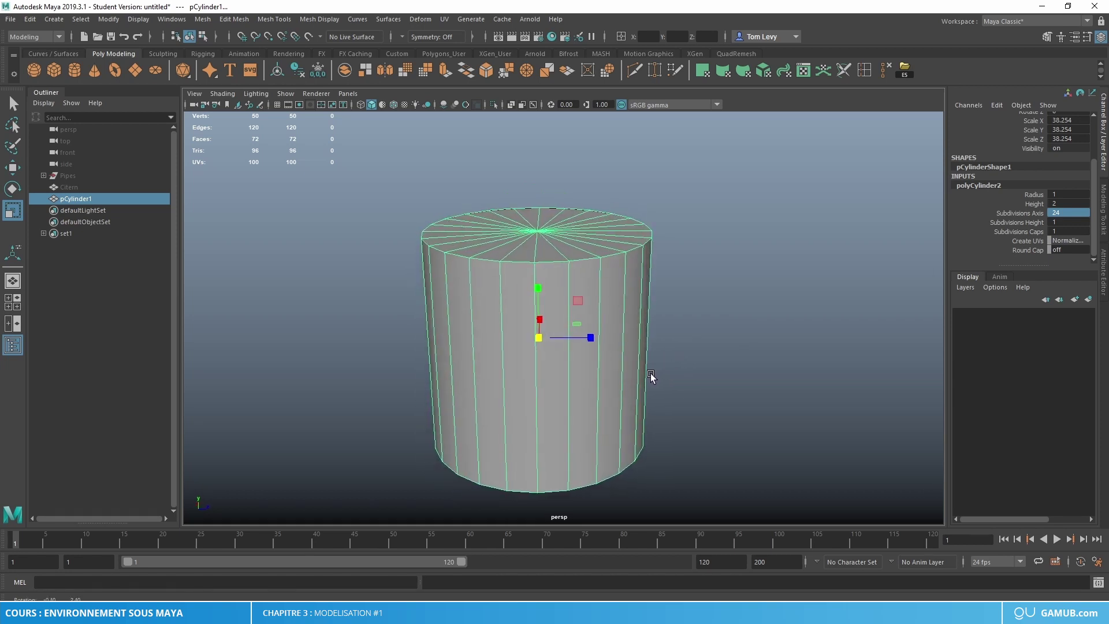
pyautogui.scroll(-3, 650, 373)
pyautogui.keyDown('alt'); pyautogui.moveTo(650, 373); pyautogui.dragTo(643, 333); pyautogui.keyUp('alt')
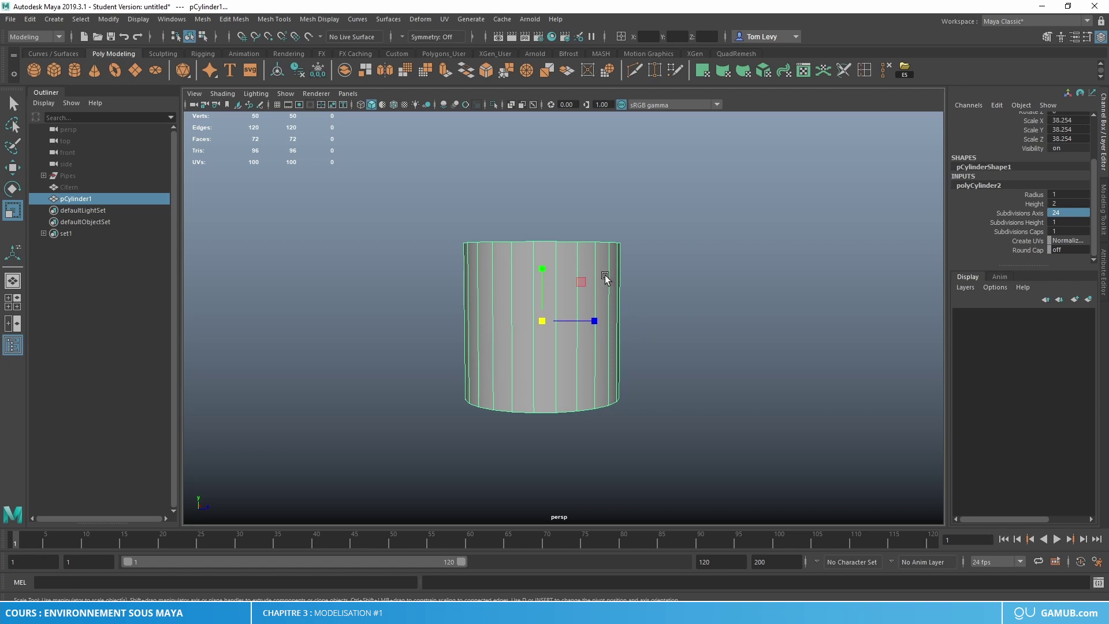
# Delete one lengthwise half of the cylinder's faces, undoing the extra deletion made after it.
pyautogui.moveTo(593, 257); pyautogui.dragTo(594, 289, button='right')
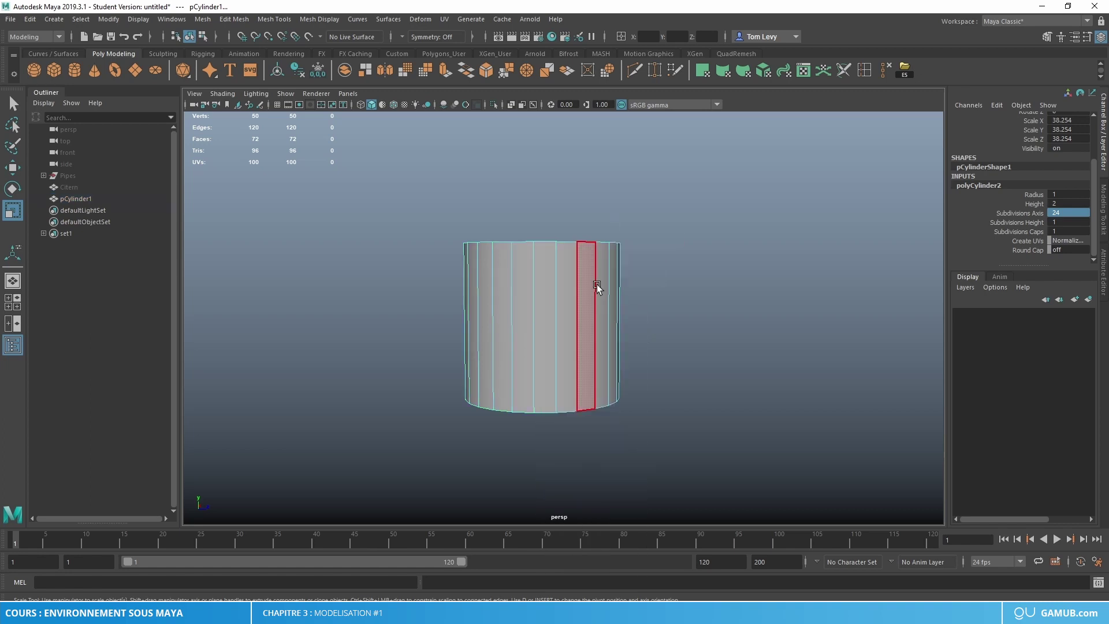
pyautogui.moveTo(677, 205); pyautogui.dragTo(613, 283)
pyautogui.moveTo(552, 448)
pyautogui.keyDown('alt'); pyautogui.mouseDown()
pyautogui.moveTo(570, 491)
pyautogui.moveTo(582, 490)
pyautogui.moveTo(530, 477)
pyautogui.moveTo(579, 443)
pyautogui.moveTo(567, 411)
pyautogui.moveTo(577, 426)
pyautogui.moveTo(577, 301)
pyautogui.moveTo(511, 385)
pyautogui.moveTo(537, 448)
pyautogui.mouseUp(); pyautogui.keyUp('alt')
pyautogui.press('Delete')
pyautogui.press('Delete')
pyautogui.hotkey('ctrl', 'z')
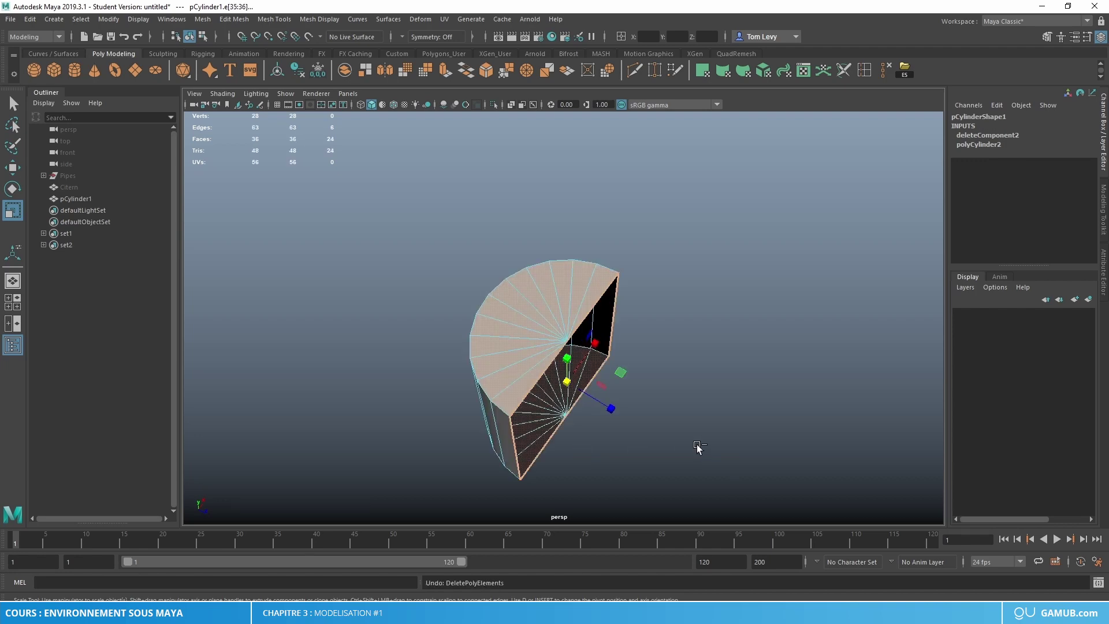
# Delete the top and bottom cap faces of the half cylinder and return to object mode.
pyautogui.keyDown('alt'); pyautogui.moveTo(698, 417); pyautogui.dragTo(371, 408); pyautogui.keyUp('alt')
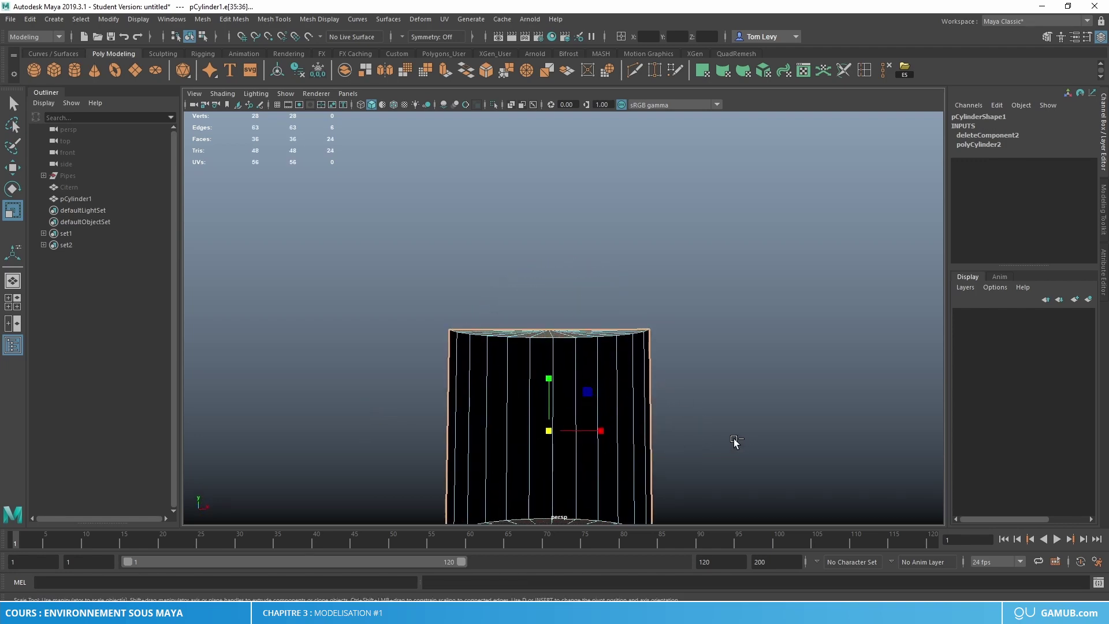
pyautogui.moveTo(594, 297); pyautogui.dragTo(587, 312, button='right')
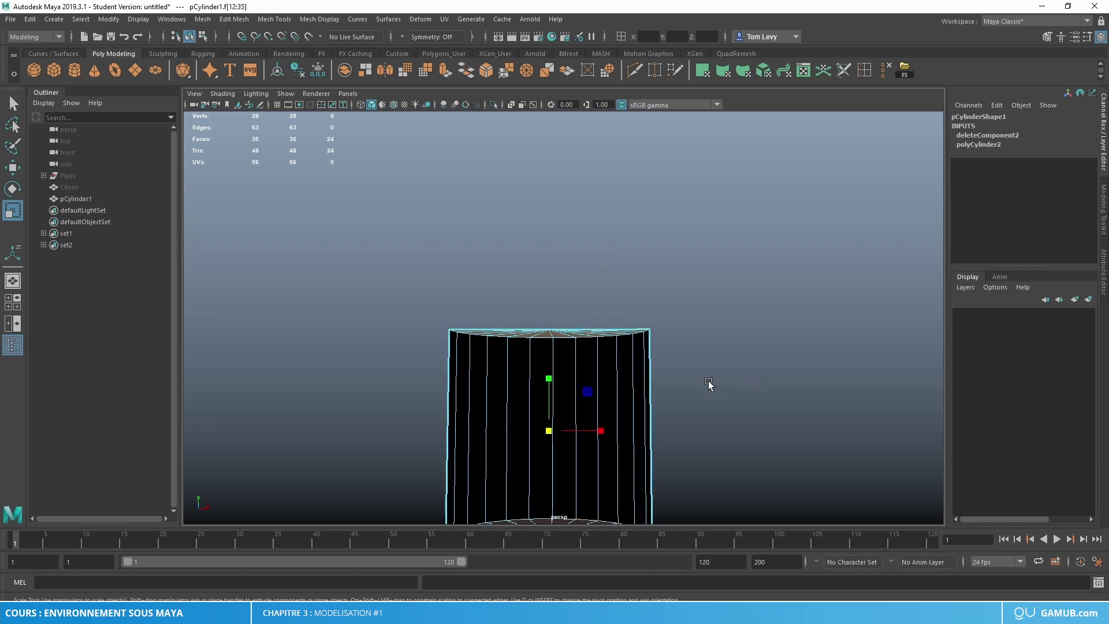
pyautogui.press('Delete')
pyautogui.keyDown('alt'); pyautogui.moveTo(721, 437); pyautogui.dragTo(895, 459); pyautogui.keyUp('alt')
pyautogui.moveTo(607, 433); pyautogui.dragTo(696, 227, button='right')
# Stretch the half-cylinder shell vertically to a Y scale of about 147.93.
pyautogui.keyDown('alt'); pyautogui.moveTo(696, 227); pyautogui.dragTo(568, 303); pyautogui.keyUp('alt')
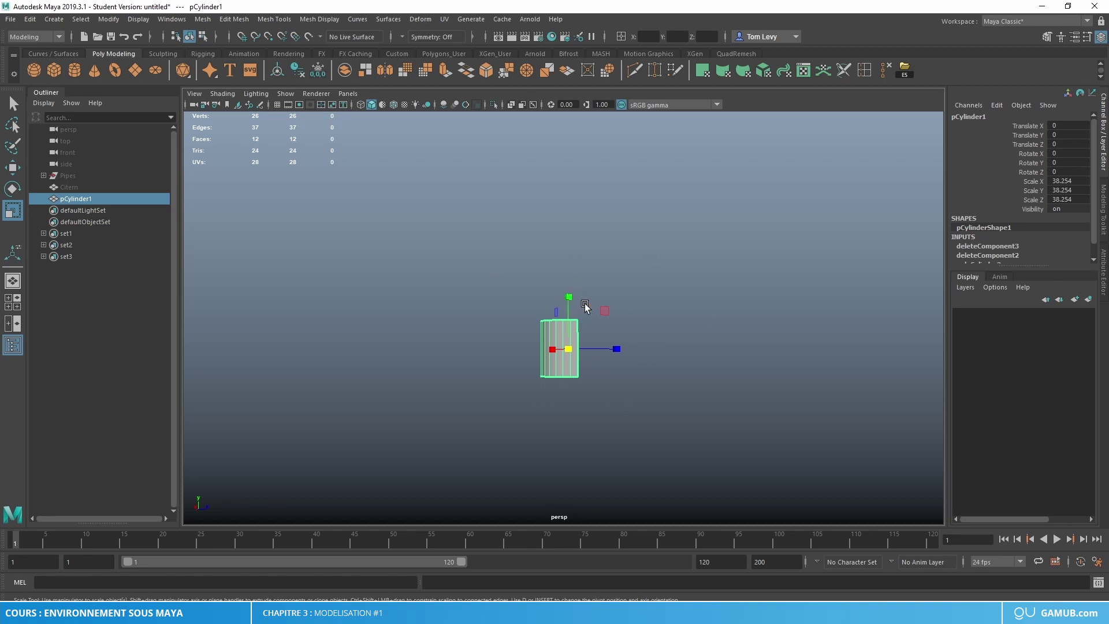
pyautogui.moveTo(585, 306); pyautogui.dragTo(591, 153)
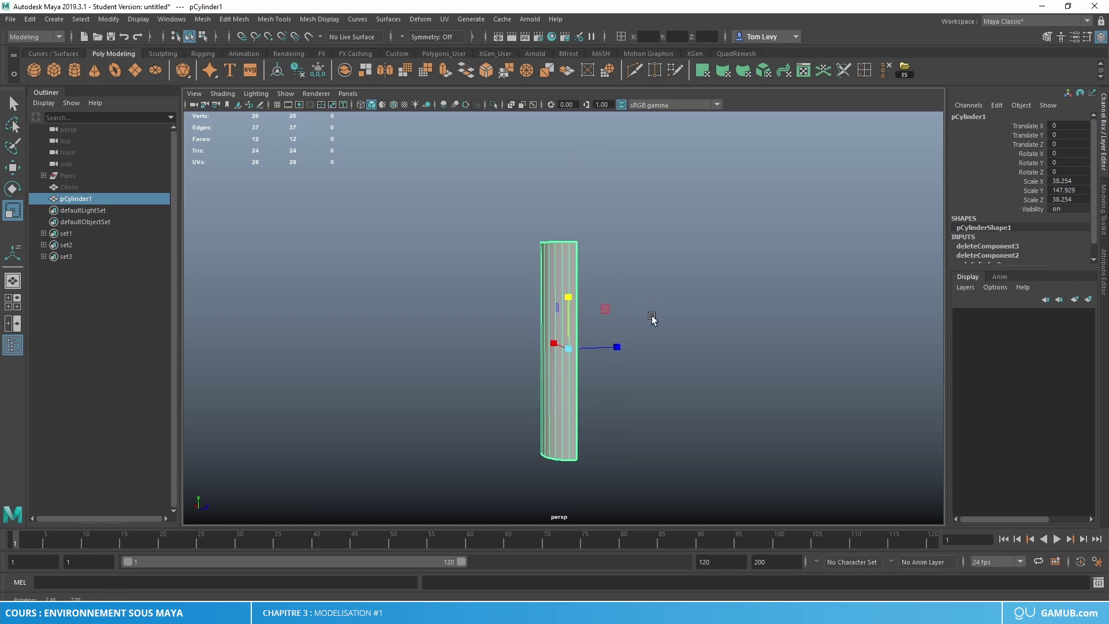
pyautogui.keyDown('alt'); pyautogui.moveTo(651, 317); pyautogui.dragTo(763, 324); pyautogui.keyUp('alt')
pyautogui.keyDown('alt'); pyautogui.moveTo(733, 329); pyautogui.dragTo(691, 307, button='right'); pyautogui.keyUp('alt')
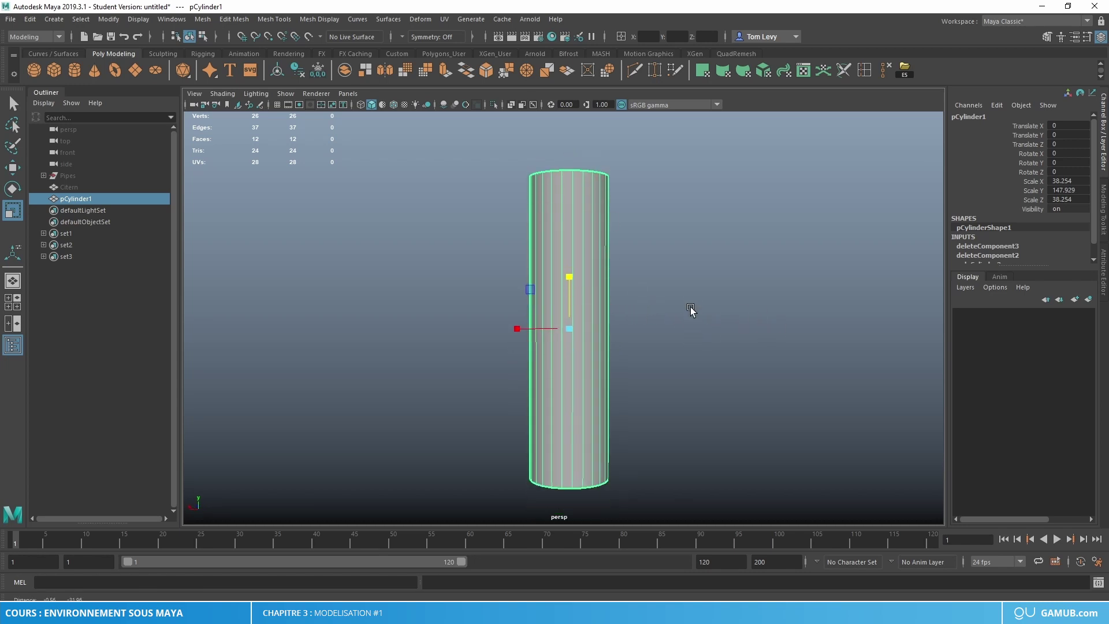
pyautogui.keyDown('alt'); pyautogui.moveTo(691, 307); pyautogui.dragTo(690, 295, button='middle'); pyautogui.keyUp('alt')
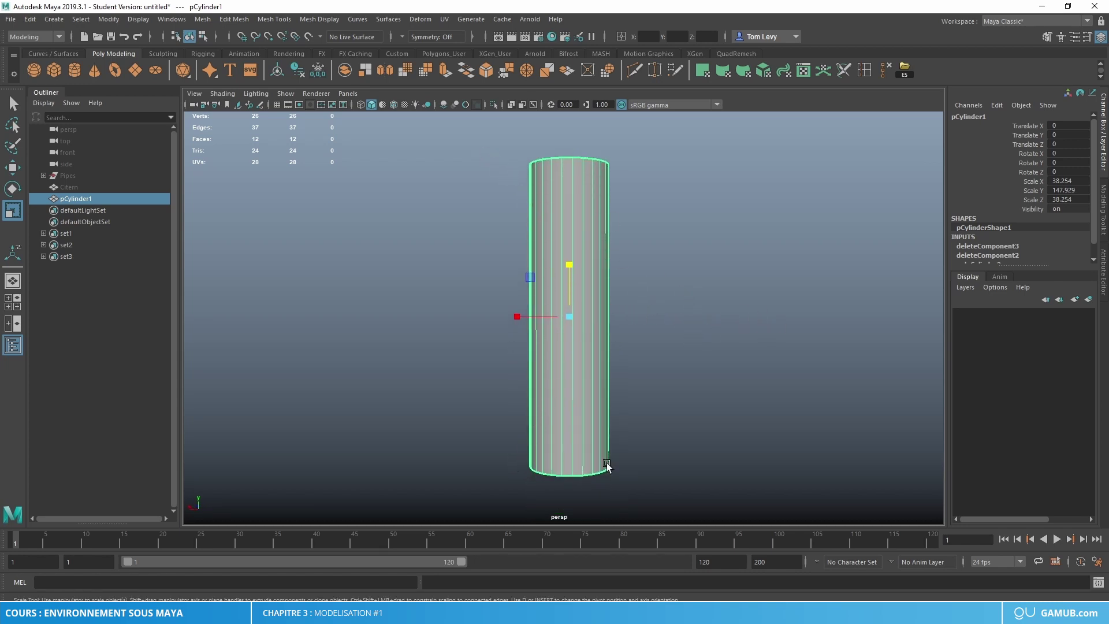
# Widen the half-cylinder shell along X to a scale of about 52.74 and keep it selected as an object.
pyautogui.keyDown('alt'); pyautogui.moveTo(686, 174); pyautogui.dragTo(631, 290, button='right'); pyautogui.keyUp('alt')
pyautogui.keyDown('alt'); pyautogui.moveTo(631, 290); pyautogui.dragTo(624, 411); pyautogui.keyUp('alt')
pyautogui.moveTo(521, 328); pyautogui.dragTo(596, 393)
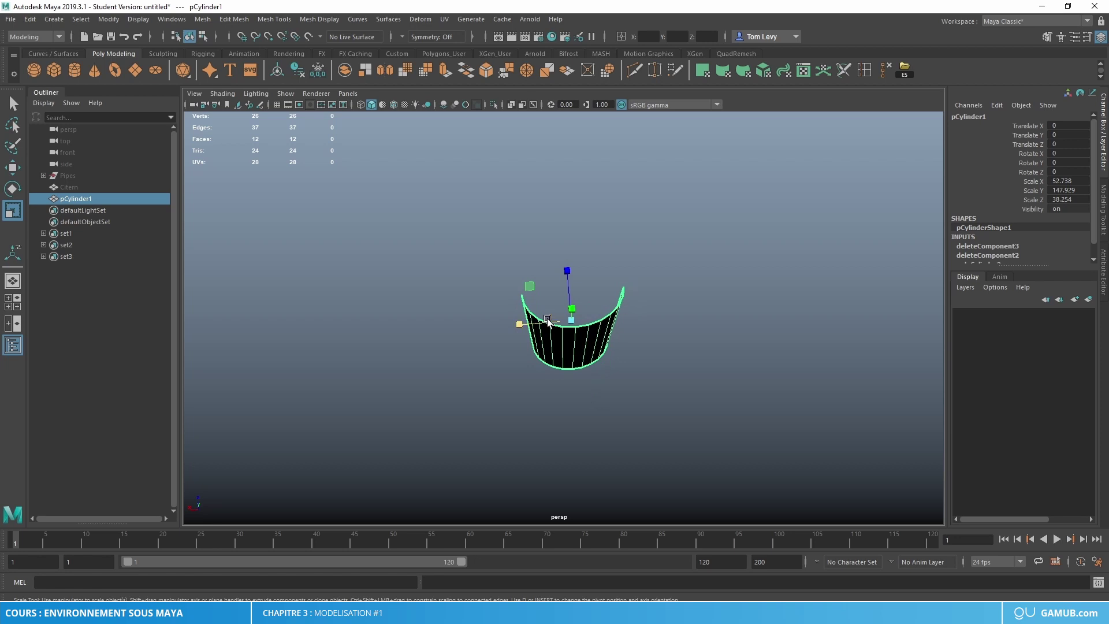
pyautogui.keyDown('alt'); pyautogui.moveTo(547, 322); pyautogui.dragTo(755, 290); pyautogui.keyUp('alt')
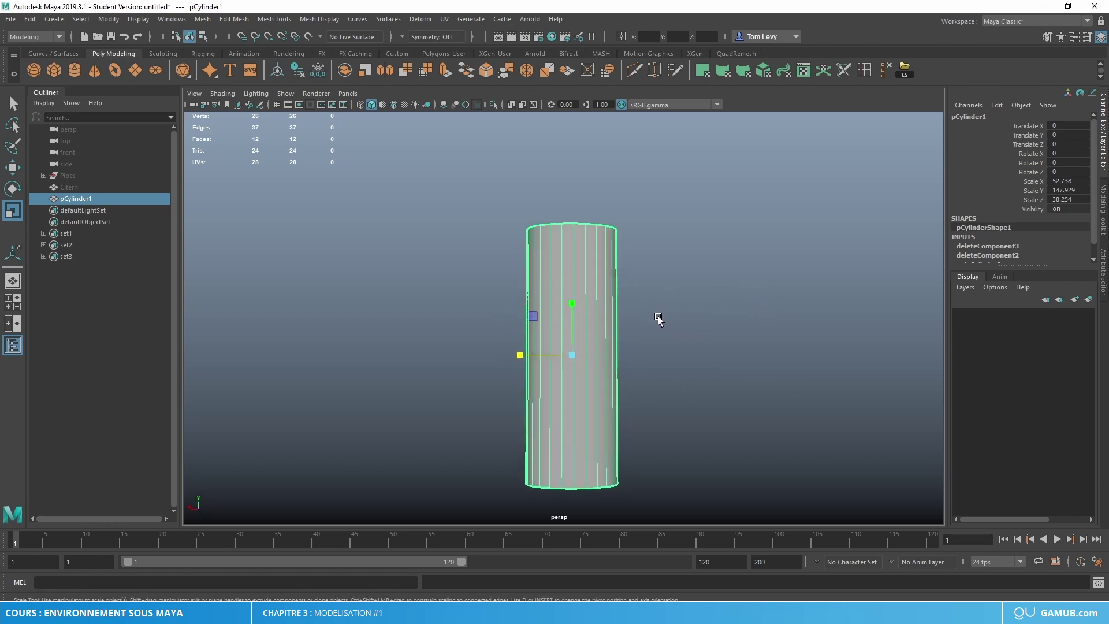
pyautogui.moveTo(612, 320); pyautogui.dragTo(709, 252, button='right')
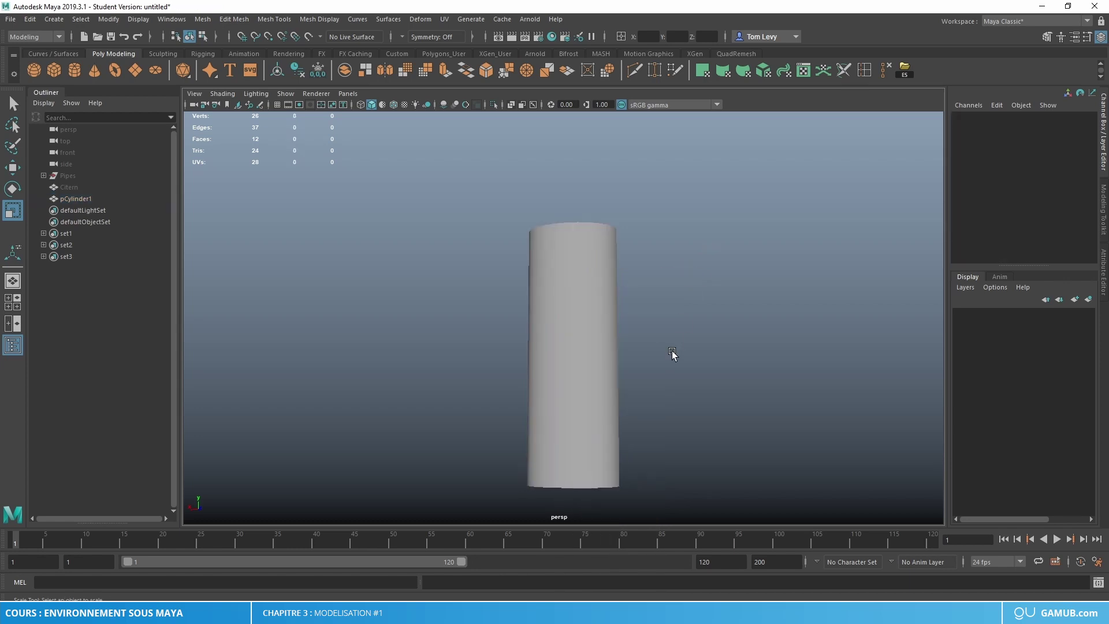
pyautogui.click(612, 348)
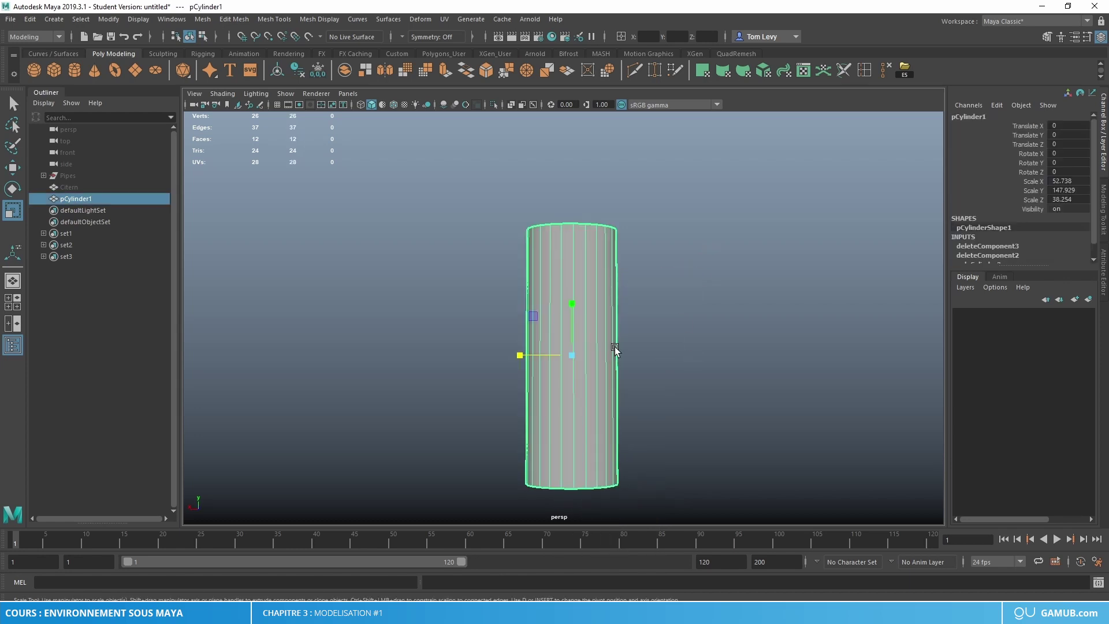
# Insert three evenly spaced edge loops across the half cylinder with the Insert Edge Loop tool's multiple-loops option and equal multiplier.
pyautogui.doubleClick(862, 76)
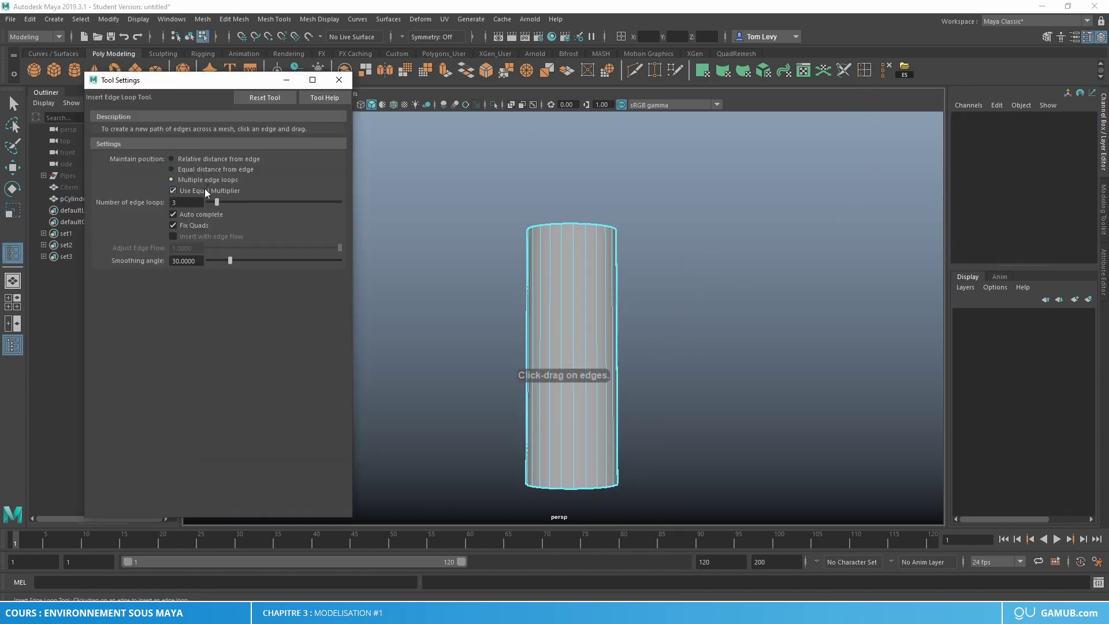
pyautogui.click(562, 294)
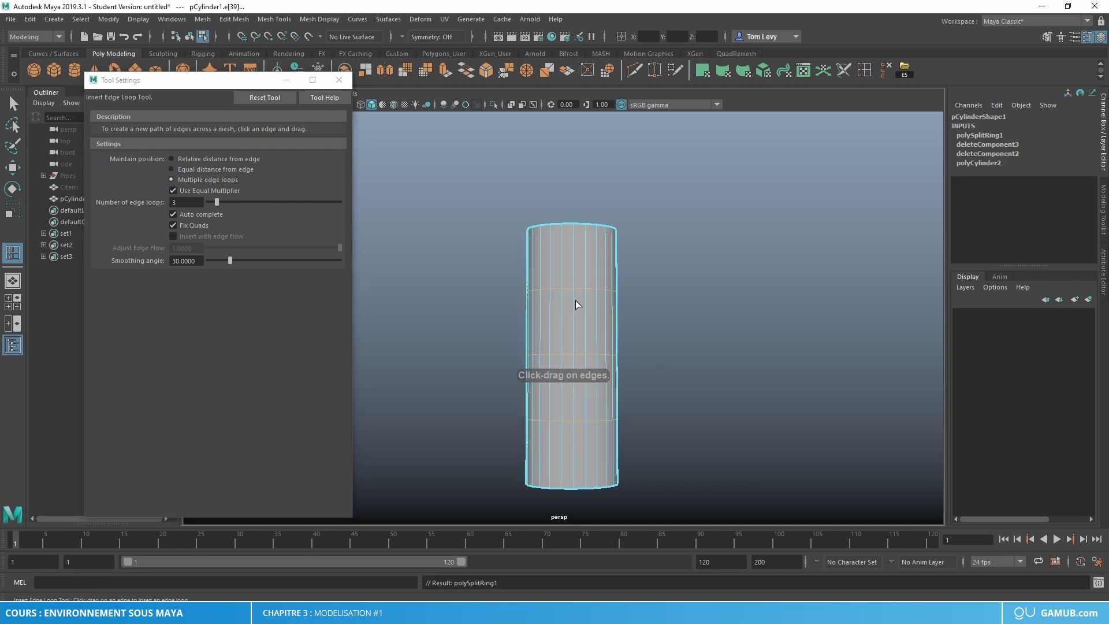
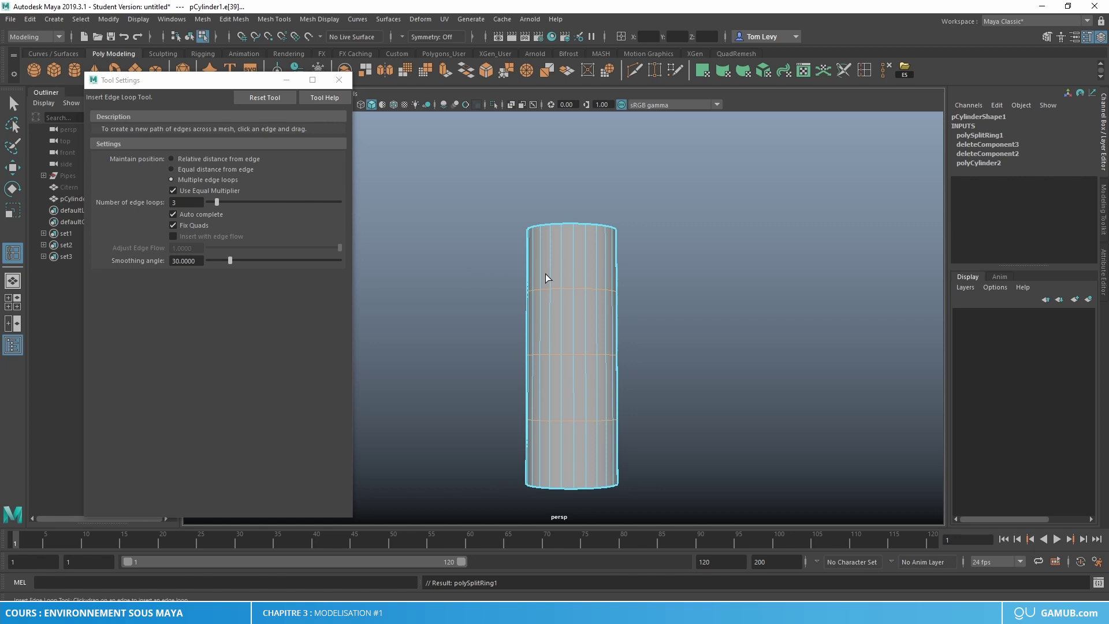
# Set the Insert Edge Loop tool to relative distance from edge and add a second loop just below each of the three existing loops.
pyautogui.scroll(2, 684, 306)
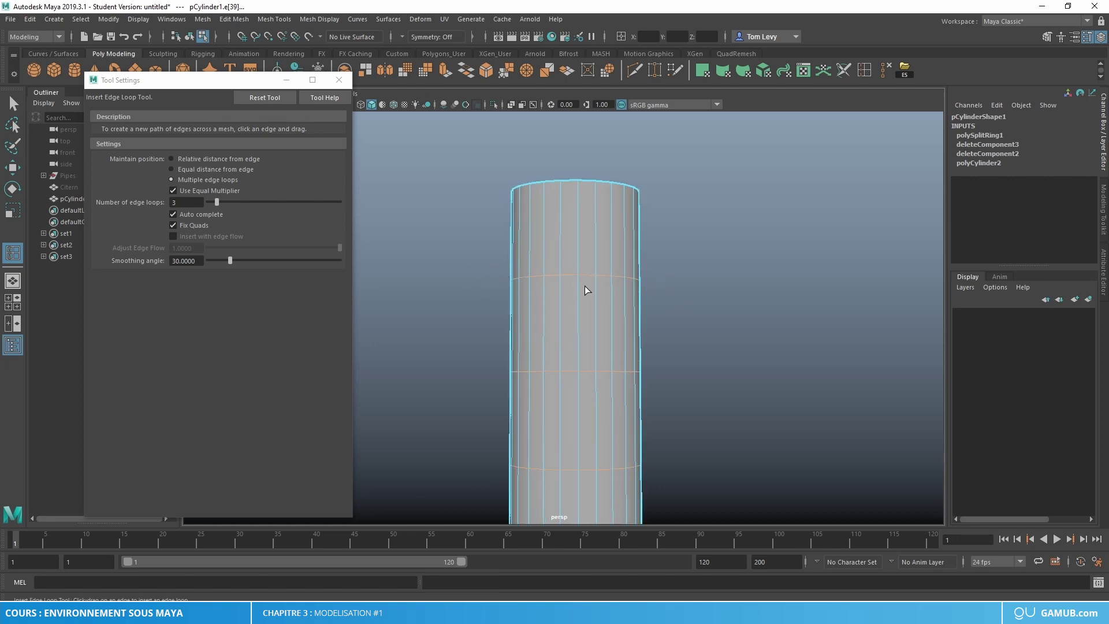
pyautogui.scroll(2, 584, 289)
pyautogui.click(209, 157)
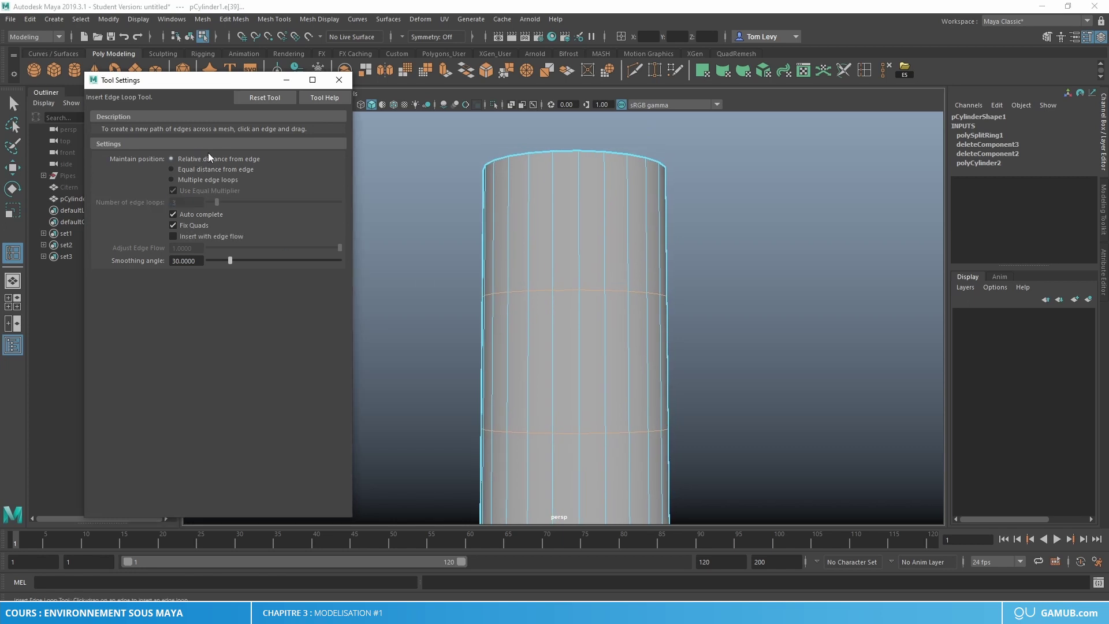
pyautogui.click(339, 80)
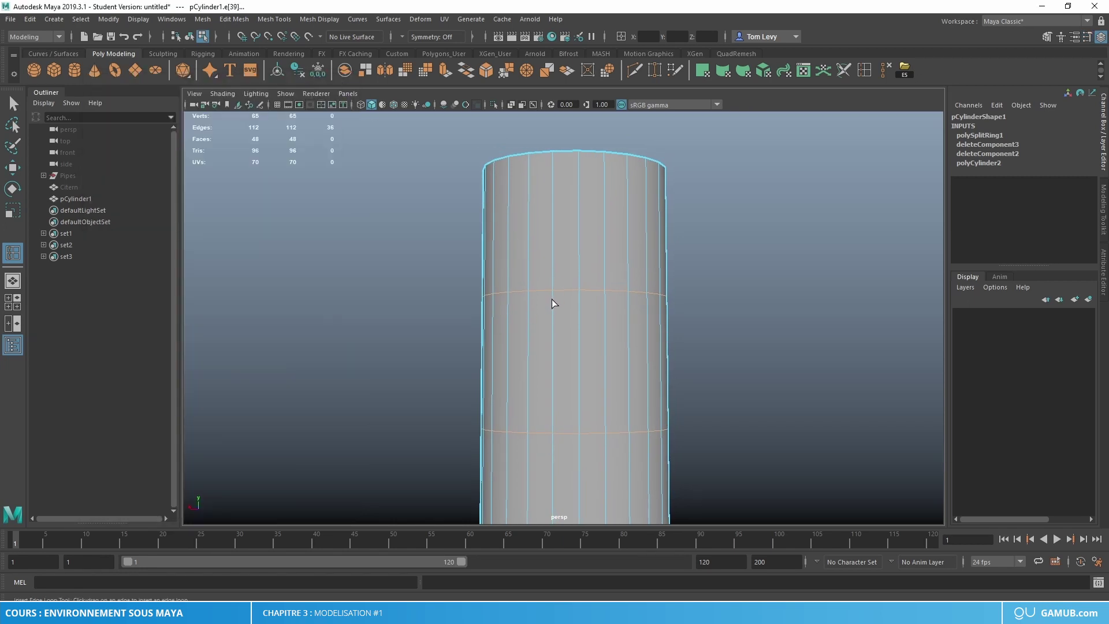
pyautogui.moveTo(552, 299); pyautogui.dragTo(552, 301)
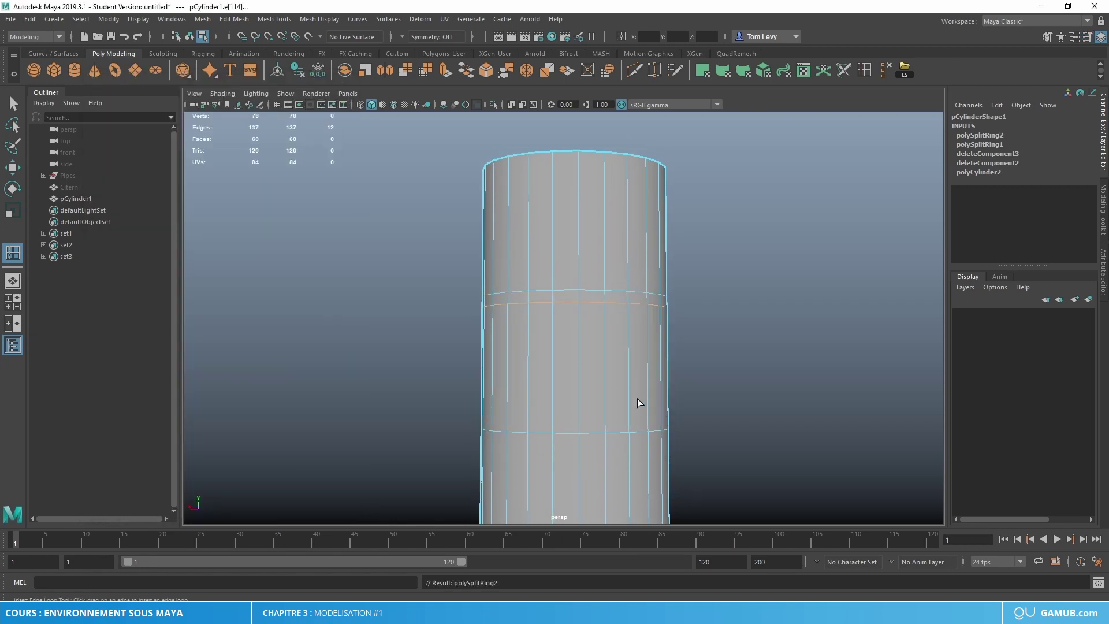
pyautogui.keyDown('alt'); pyautogui.moveTo(579, 296); pyautogui.dragTo(588, 263, button='middle'); pyautogui.keyUp('alt')
pyautogui.keyDown('alt'); pyautogui.moveTo(601, 390); pyautogui.dragTo(572, 372, button='middle'); pyautogui.keyUp('alt')
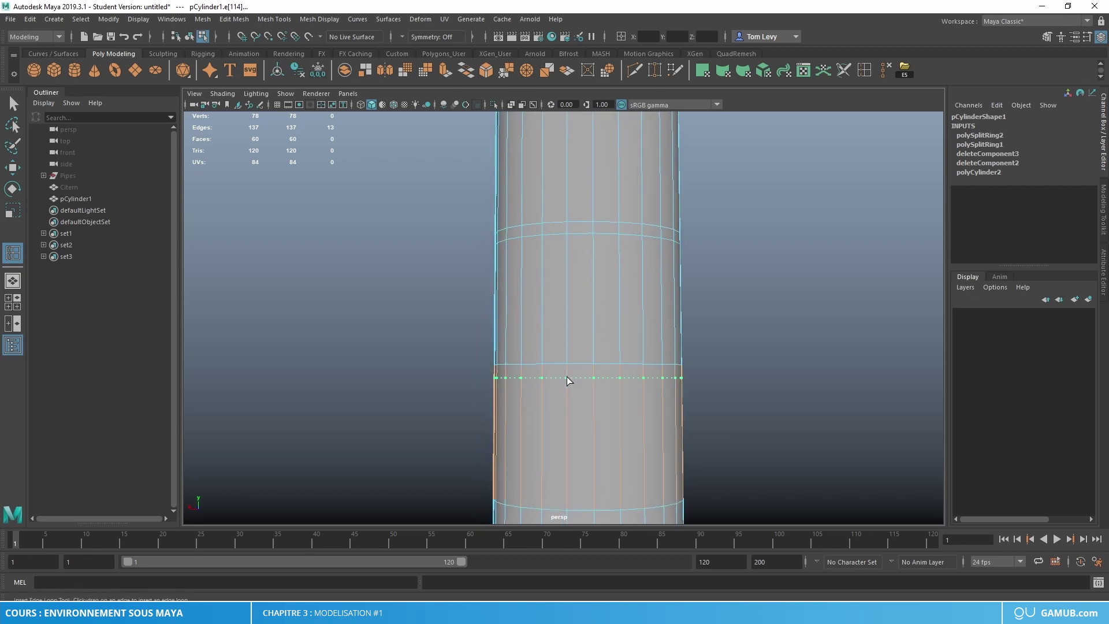
pyautogui.moveTo(567, 375); pyautogui.dragTo(567, 375)
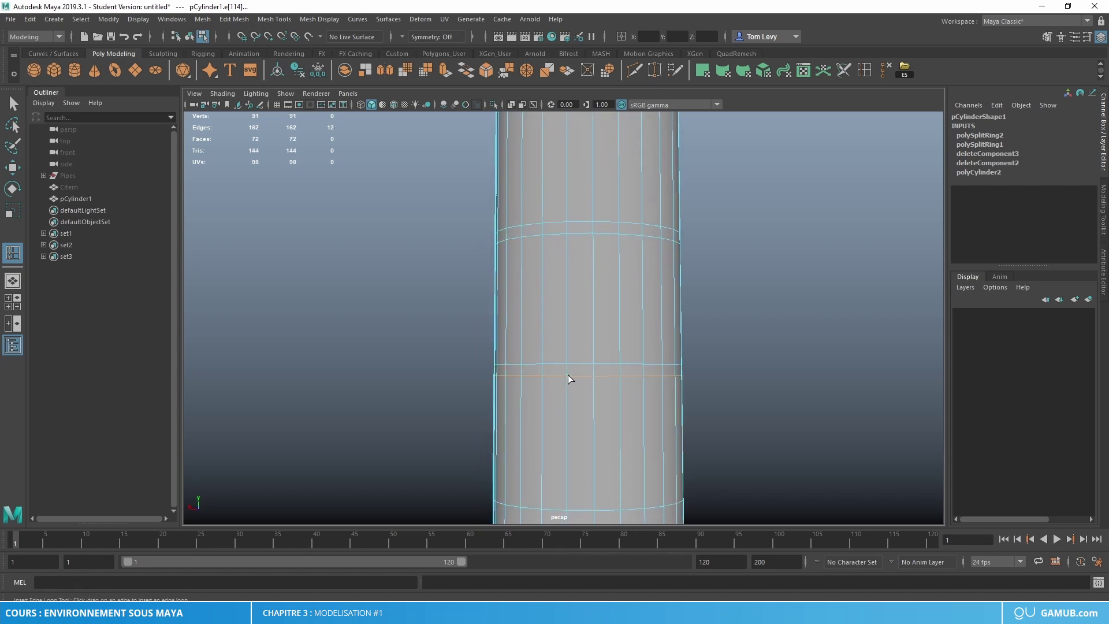
pyautogui.keyDown('alt'); pyautogui.moveTo(719, 447); pyautogui.dragTo(581, 391); pyautogui.keyUp('alt')
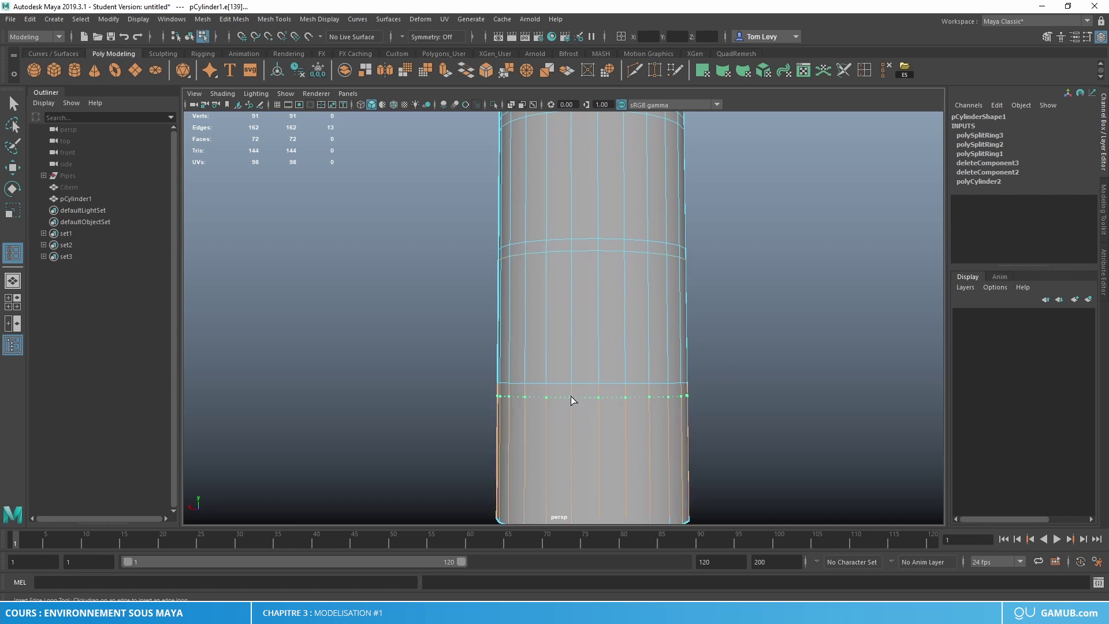
pyautogui.click(571, 395)
pyautogui.keyDown('alt'); pyautogui.moveTo(767, 416); pyautogui.dragTo(737, 490, button='right'); pyautogui.keyUp('alt')
pyautogui.press('w')
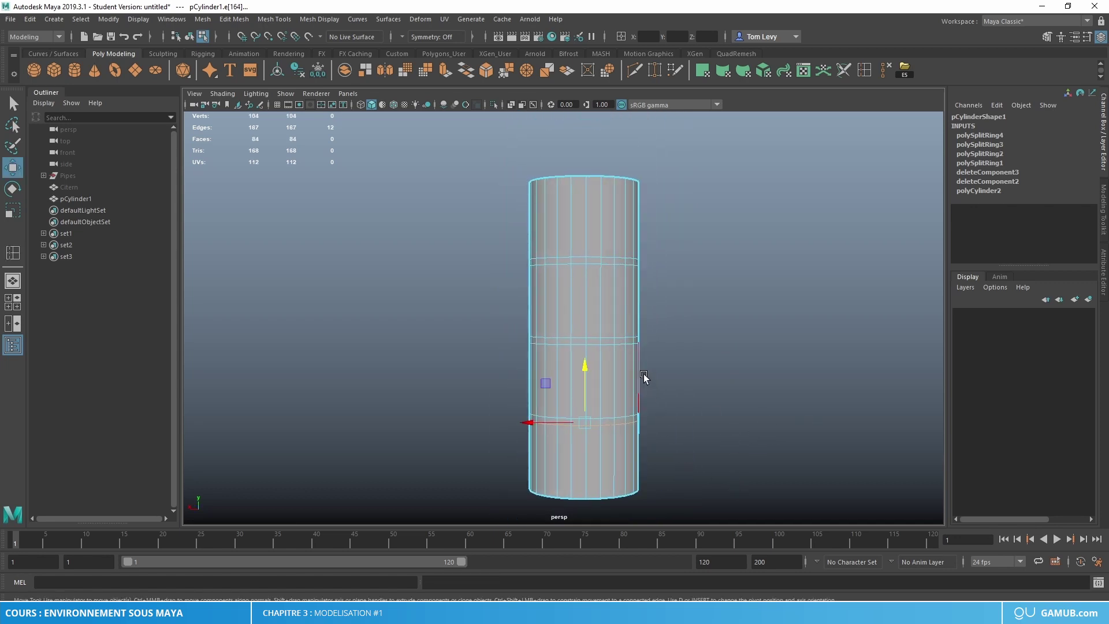
pyautogui.keyDown('alt'); pyautogui.moveTo(643, 378); pyautogui.dragTo(635, 343); pyautogui.keyUp('alt')
pyautogui.moveTo(597, 293); pyautogui.dragTo(545, 294, button='right')
pyautogui.moveTo(465, 210); pyautogui.dragTo(651, 250)
pyautogui.moveTo(583, 217); pyautogui.dragTo(582, 219)
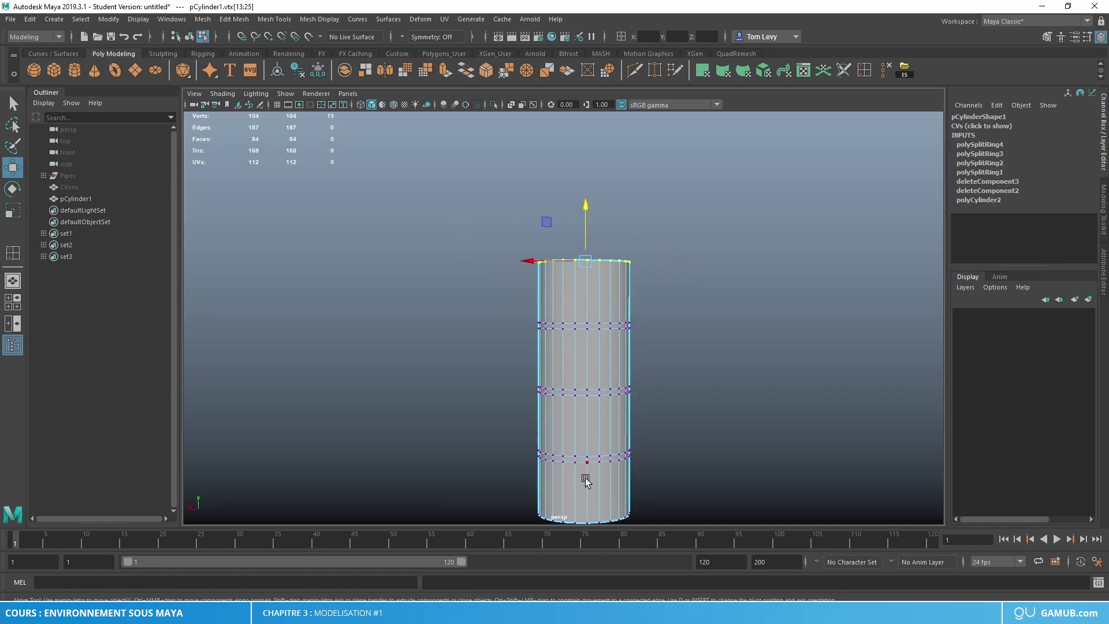
pyautogui.moveTo(580, 281); pyautogui.dragTo(725, 268, button='right')
pyautogui.click(747, 388)
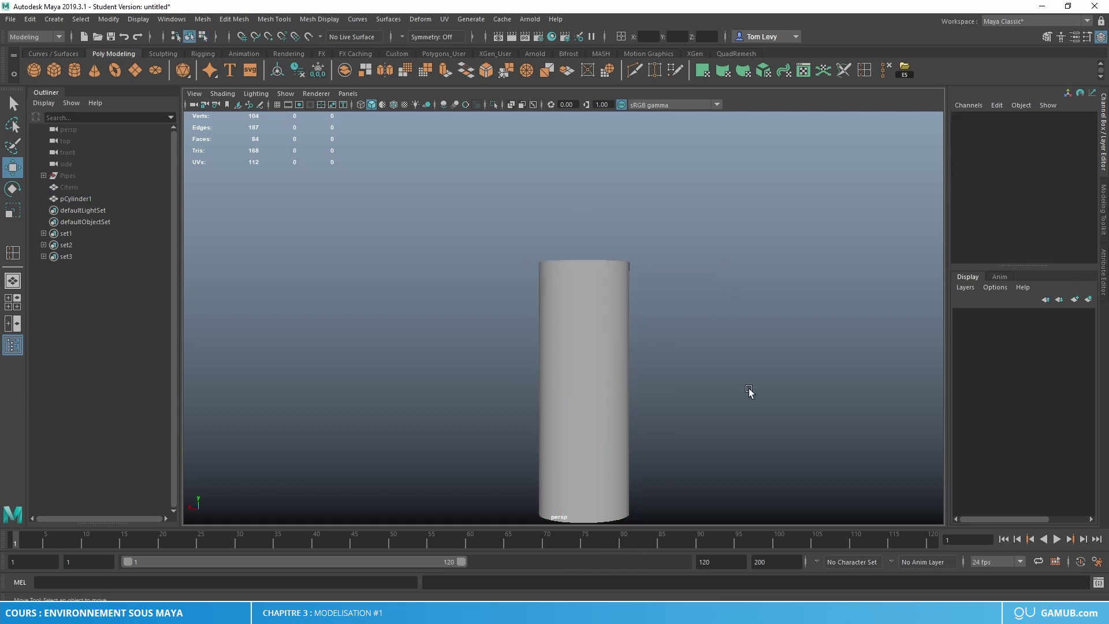
# In the back view, scale all the half cylinder's vertices slightly outward along X, except those of the two middle edge loops.
pyautogui.keyDown('alt'); pyautogui.moveTo(702, 411); pyautogui.dragTo(602, 334, button='middle'); pyautogui.keyUp('alt')
pyautogui.click(595, 323)
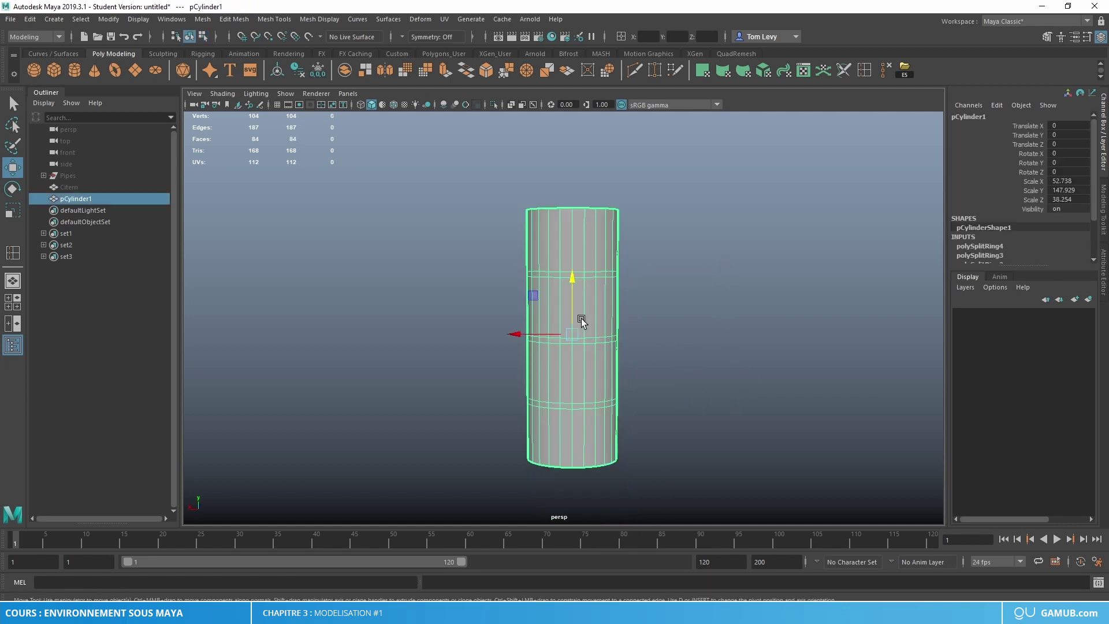
pyautogui.press('space')
pyautogui.moveTo(590, 313); pyautogui.dragTo(535, 349)
pyautogui.press('f')
pyautogui.press('space')
pyautogui.press('f')
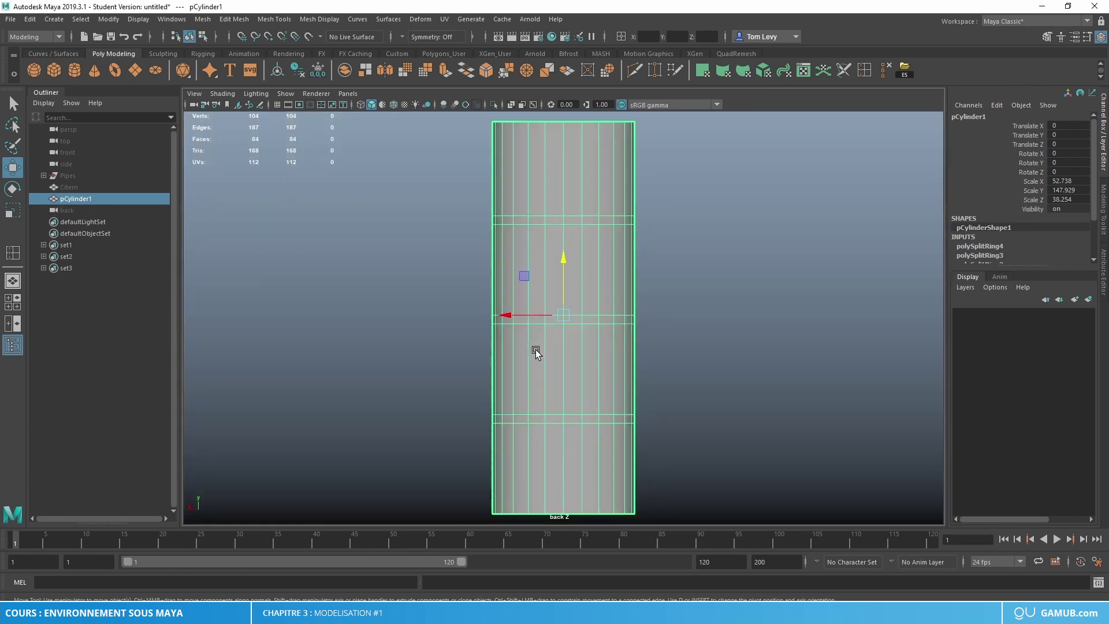
pyautogui.moveTo(592, 295); pyautogui.dragTo(540, 286, button='right')
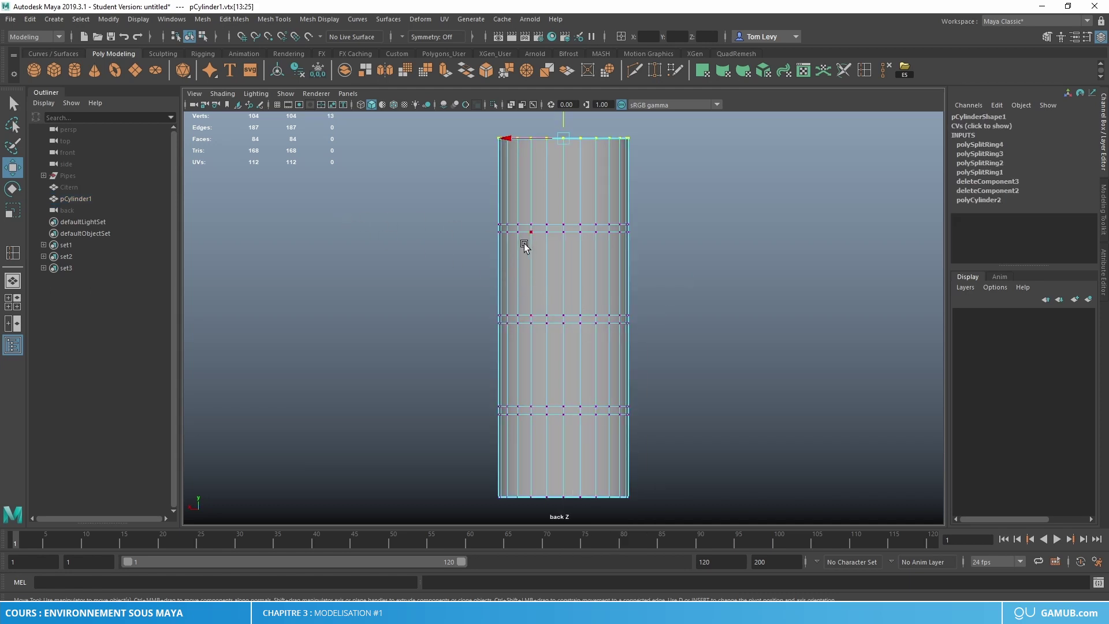
pyautogui.moveTo(443, 121); pyautogui.dragTo(694, 244)
pyautogui.keyDown('shift'); pyautogui.moveTo(408, 346); pyautogui.dragTo(743, 518); pyautogui.keyUp('shift')
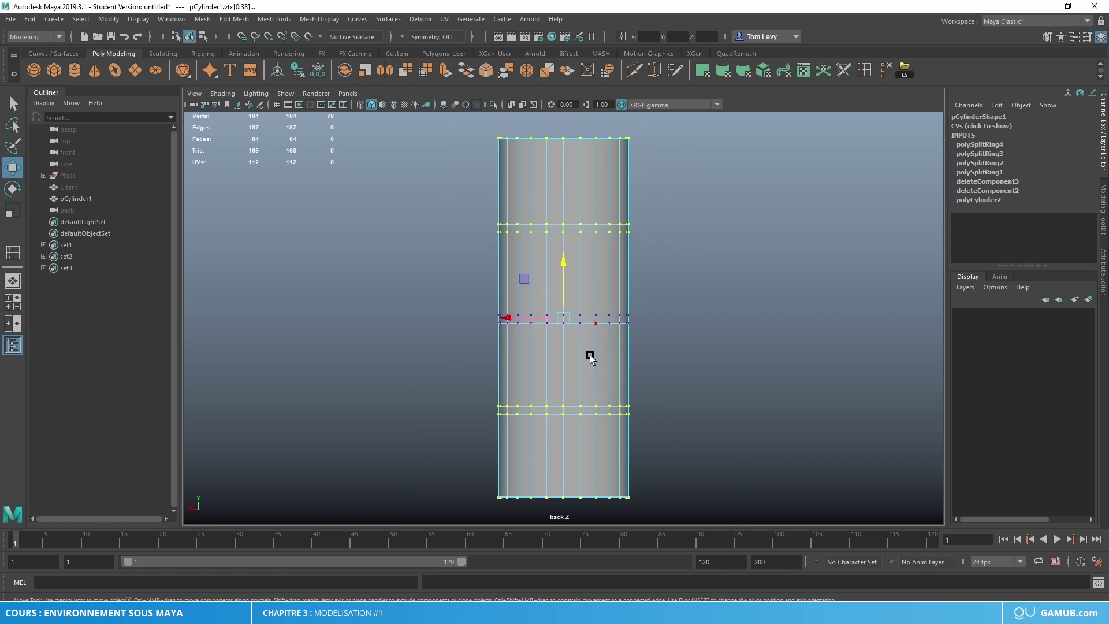
pyautogui.press('r')
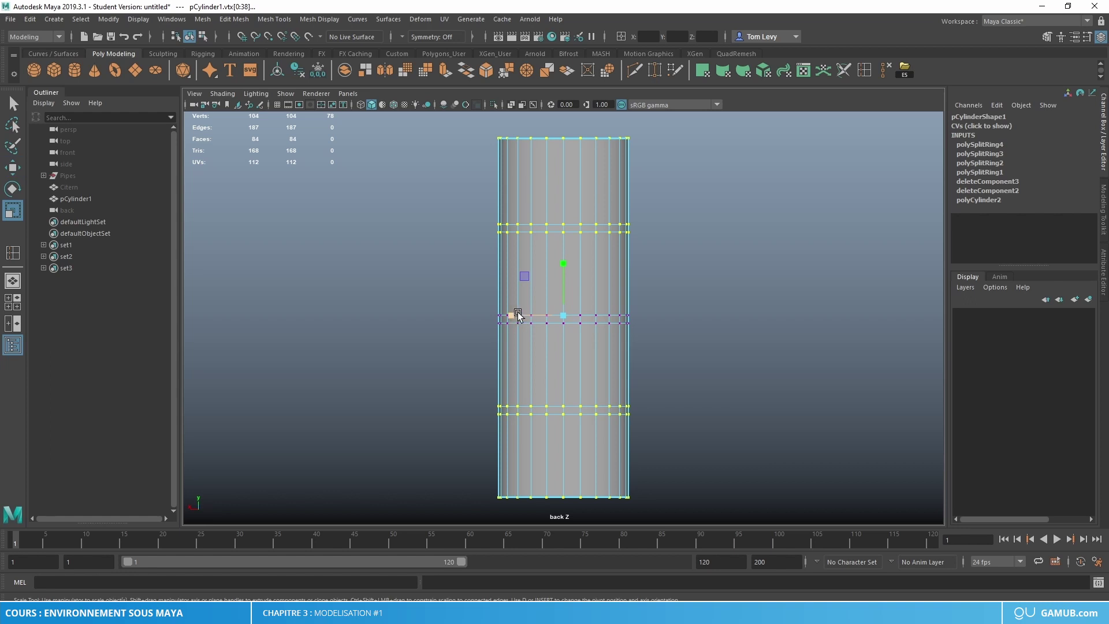
pyautogui.moveTo(517, 316); pyautogui.dragTo(513, 313)
# Flare the vertices of the top and bottom rims outward along X and narrow the whole cylinder to a Scale X of 49.808.
pyautogui.moveTo(414, 115); pyautogui.dragTo(750, 195)
pyautogui.keyDown('shift'); pyautogui.moveTo(379, 438); pyautogui.dragTo(793, 549); pyautogui.keyUp('shift')
pyautogui.moveTo(511, 316); pyautogui.dragTo(506, 316)
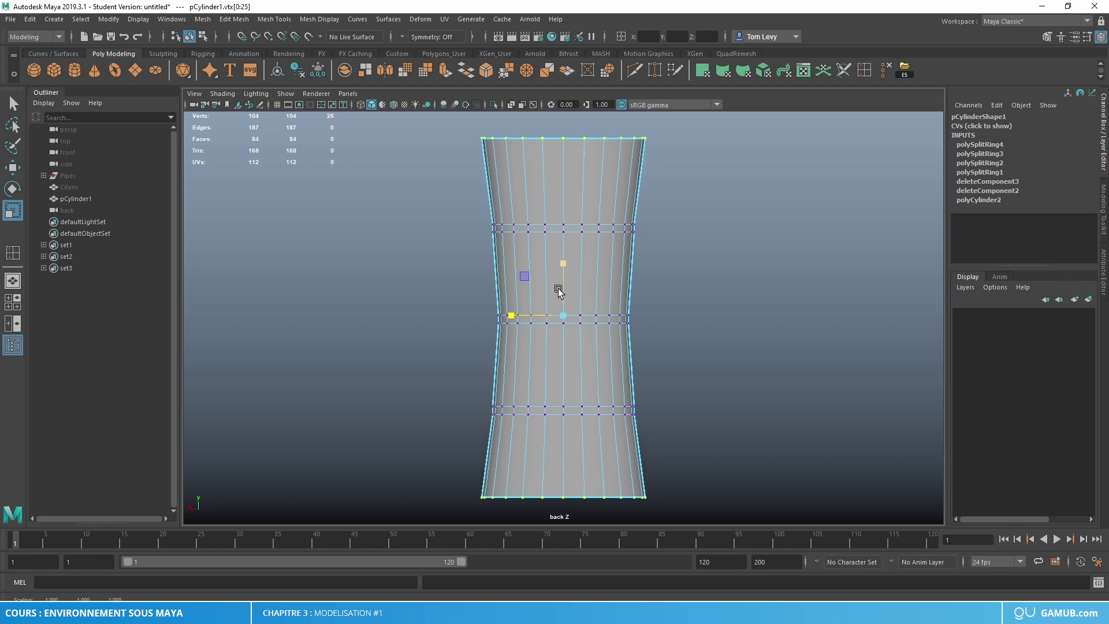
pyautogui.moveTo(557, 289); pyautogui.dragTo(663, 235, button='right')
pyautogui.moveTo(523, 315); pyautogui.dragTo(525, 316)
# Scale the lower edge loop of the upper loop pair slightly inward along X to smooth the profile.
pyautogui.scroll(5, 527, 246)
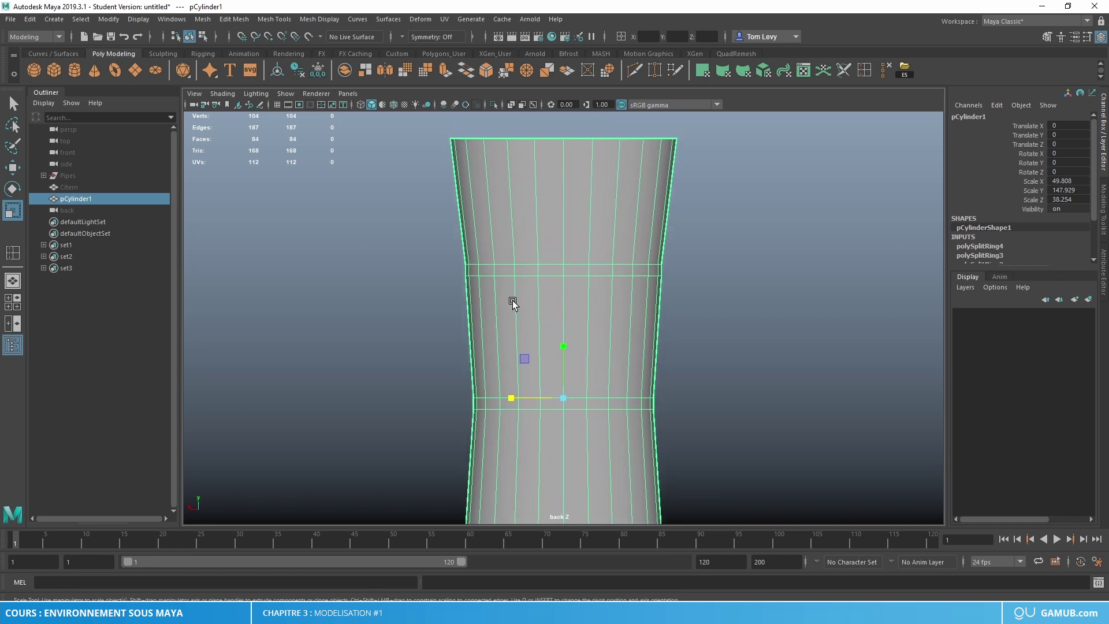
pyautogui.scroll(3, 707, 248)
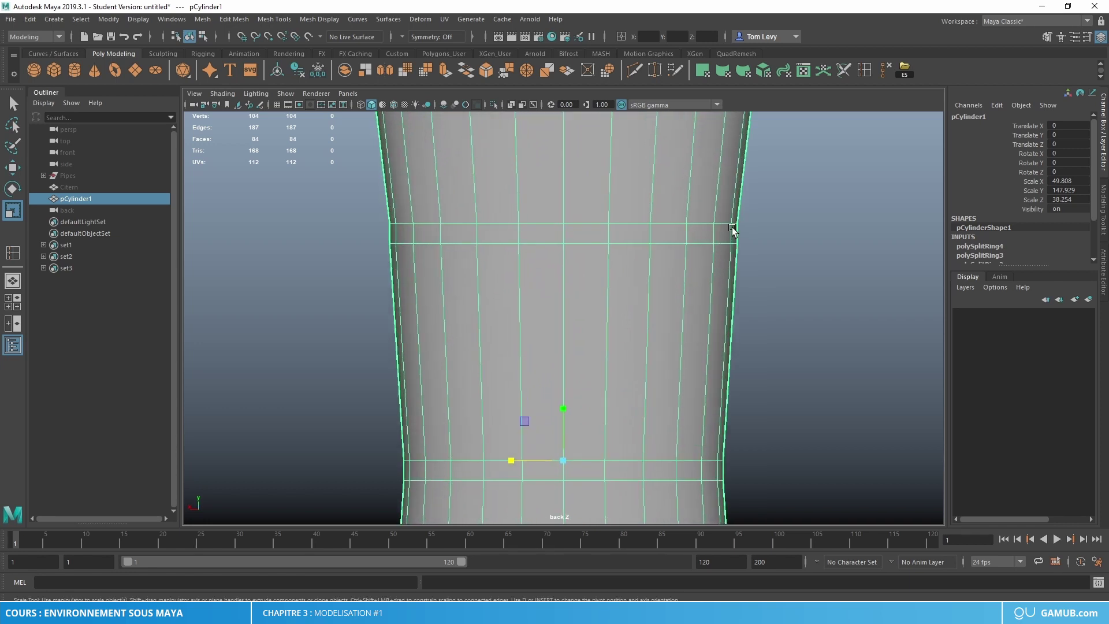
pyautogui.moveTo(601, 248); pyautogui.dragTo(490, 233, button='right')
pyautogui.moveTo(353, 239); pyautogui.dragTo(870, 295)
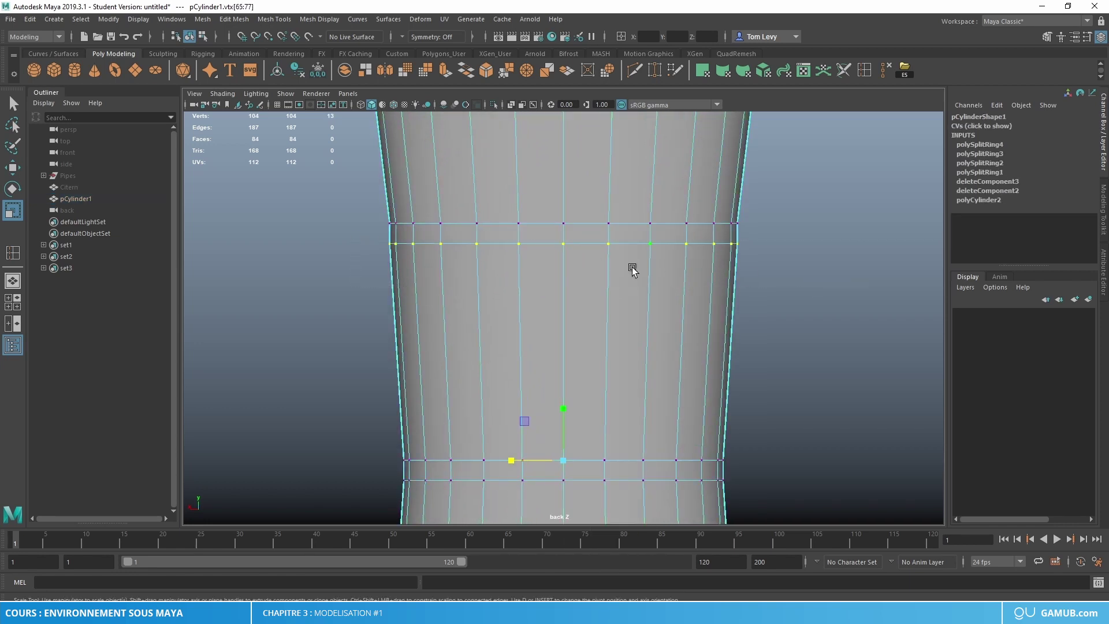
pyautogui.moveTo(518, 456); pyautogui.dragTo(512, 455)
# Scale the upper edge loop of the lower loop pair slightly inward along X, return to object mode and deselect the mesh.
pyautogui.scroll(-1, 662, 423)
pyautogui.keyDown('alt'); pyautogui.moveTo(662, 423); pyautogui.dragTo(658, 289, button='middle'); pyautogui.keyUp('alt')
pyautogui.scroll(-2, 564, 389)
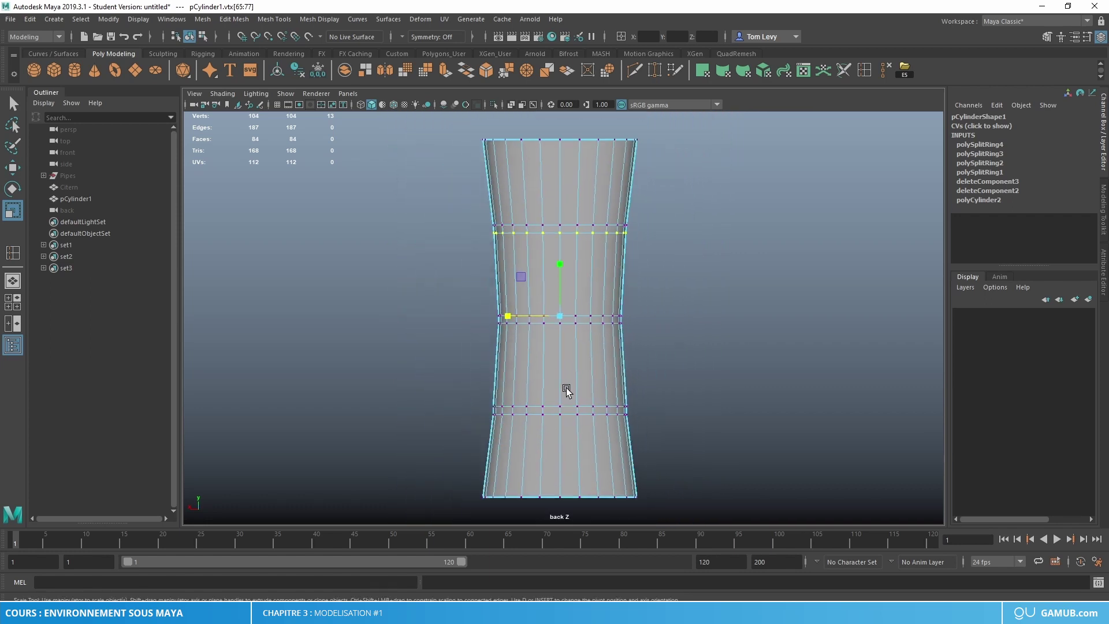
pyautogui.keyDown('alt'); pyautogui.moveTo(565, 389); pyautogui.dragTo(569, 322, button='middle'); pyautogui.keyUp('alt')
pyautogui.scroll(4, 549, 386)
pyautogui.moveTo(401, 317); pyautogui.dragTo(735, 354)
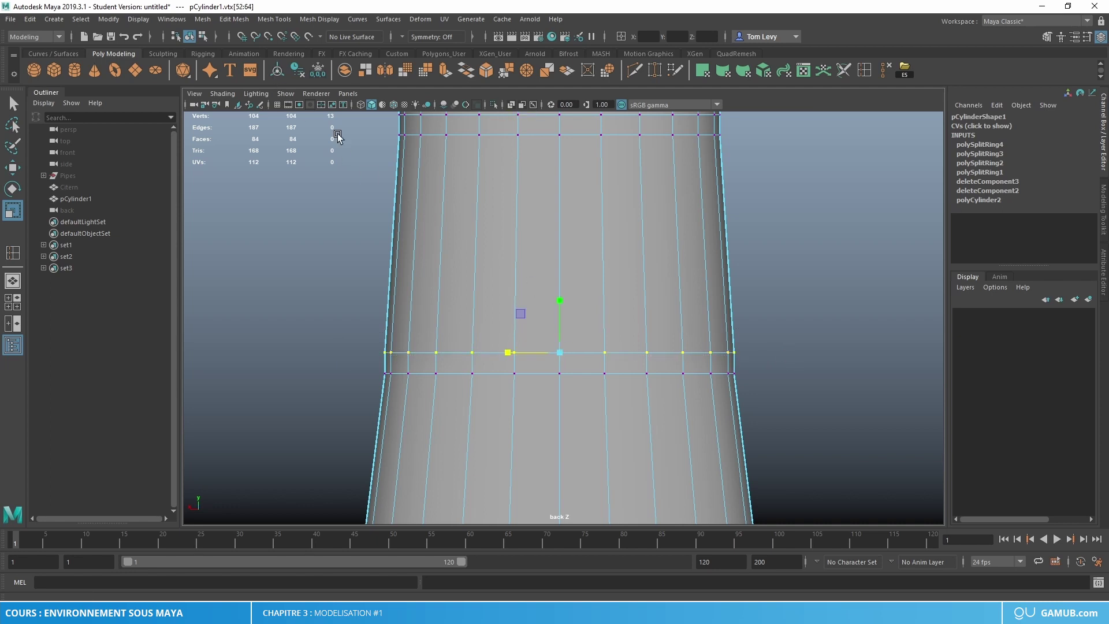
pyautogui.moveTo(508, 349); pyautogui.dragTo(508, 351)
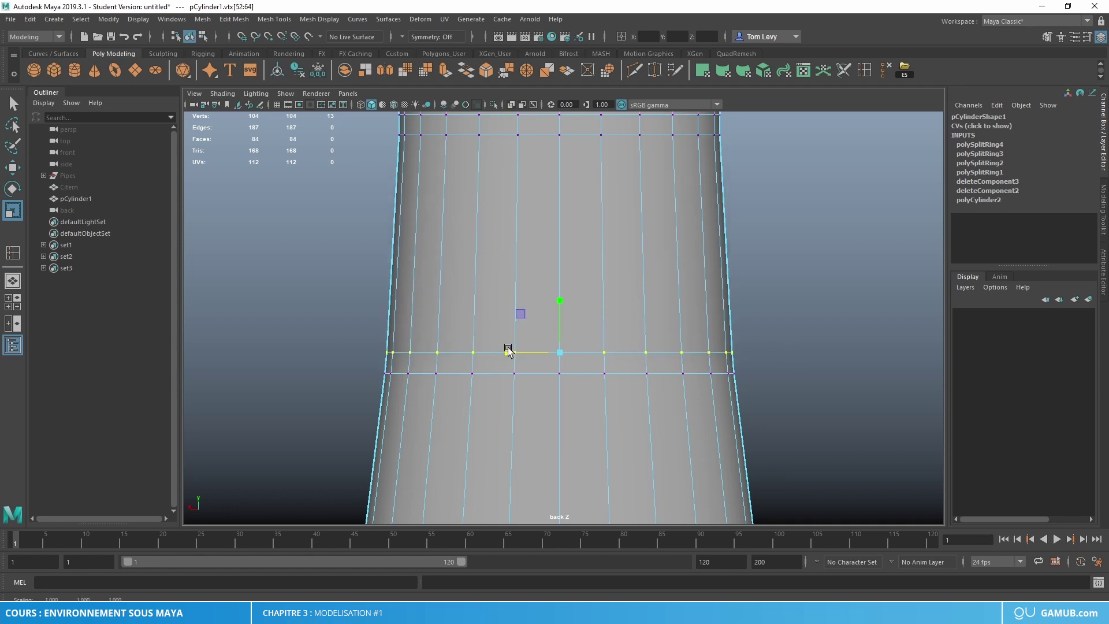
pyautogui.moveTo(507, 351); pyautogui.dragTo(619, 275, button='right')
pyautogui.click(844, 215)
# Inspect the flared half cylinder from several sides in the perspective view.
pyautogui.scroll(-3, 773, 339)
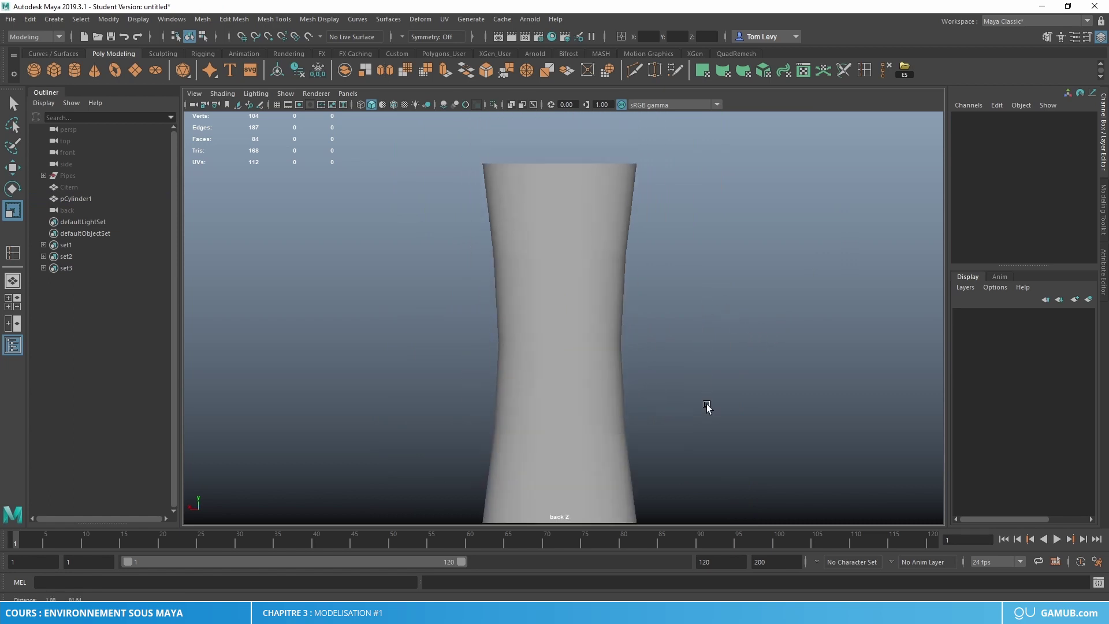
pyautogui.scroll(-2, 704, 409)
pyautogui.press('space')
pyautogui.click(590, 314)
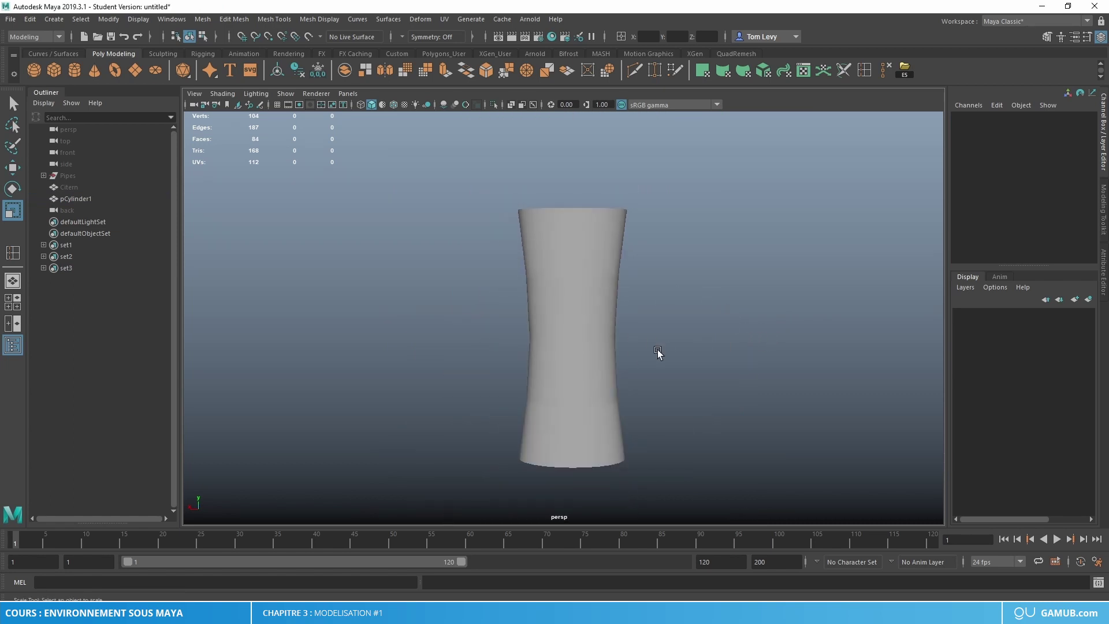
pyautogui.keyDown('alt'); pyautogui.moveTo(658, 352); pyautogui.dragTo(535, 369); pyautogui.keyUp('alt')
pyautogui.click(553, 333)
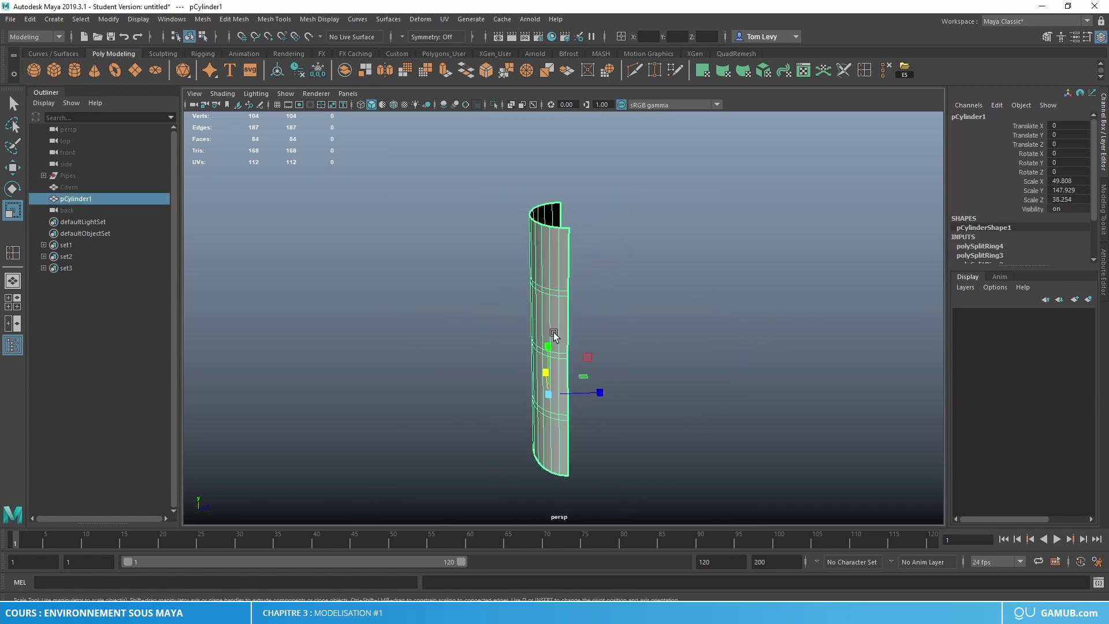
pyautogui.scroll(1, 554, 332)
pyautogui.keyDown('alt'); pyautogui.moveTo(553, 331); pyautogui.dragTo(532, 292); pyautogui.keyUp('alt')
pyautogui.moveTo(577, 370); pyautogui.dragTo(737, 381)
pyautogui.click(635, 289)
pyautogui.scroll(-3, 630, 346)
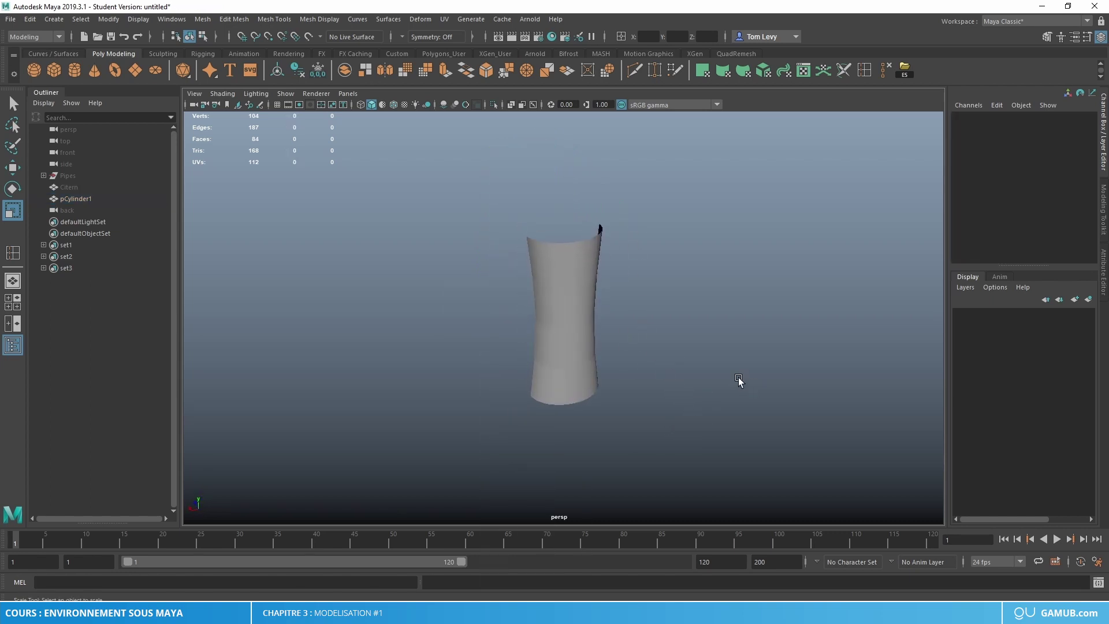
# In face mode, select the full-height column of faces along one open side of the half cylinder.
pyautogui.click(589, 381)
pyautogui.scroll(3, 589, 381)
pyautogui.keyDown('alt'); pyautogui.moveTo(589, 381); pyautogui.dragTo(574, 248); pyautogui.keyUp('alt')
pyautogui.moveTo(568, 267); pyautogui.dragTo(547, 242, button='right')
pyautogui.moveTo(547, 247); pyautogui.dragTo(544, 516)
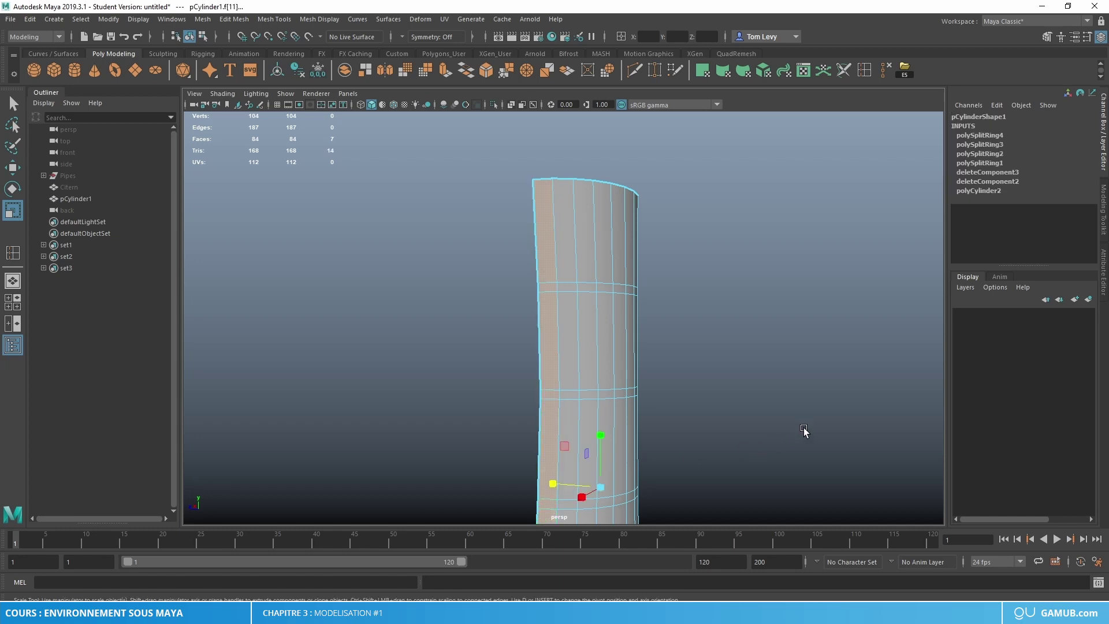
# Add the full-height column of faces along the opposite open side to the selection.
pyautogui.keyDown('alt'); pyautogui.moveTo(800, 424); pyautogui.dragTo(632, 404); pyautogui.keyUp('alt')
pyautogui.scroll(-5, 620, 337)
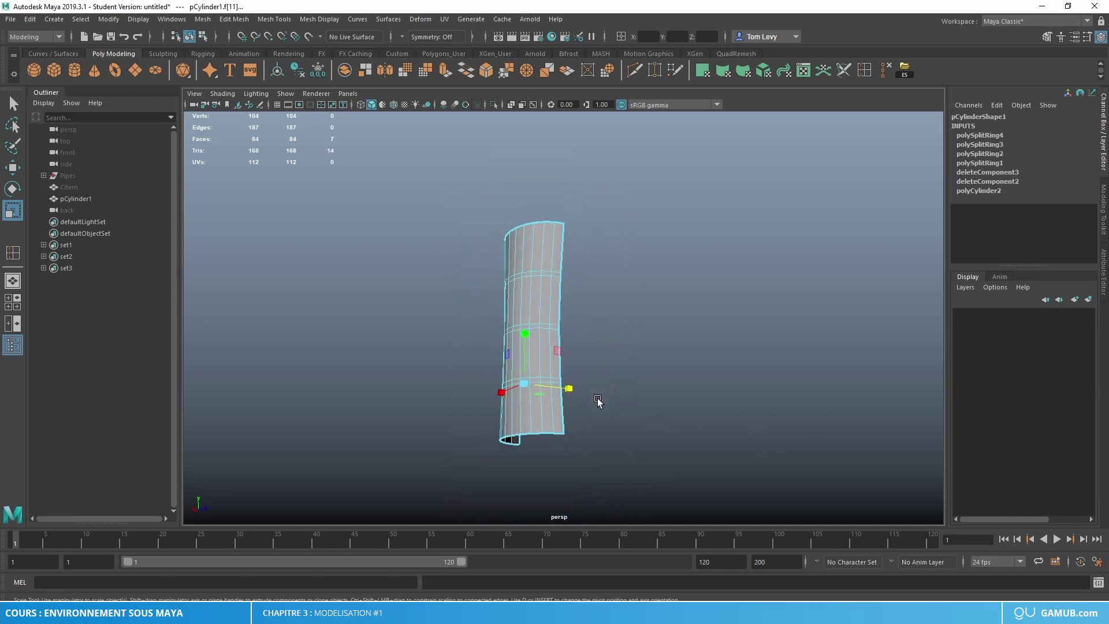
pyautogui.keyDown('alt'); pyautogui.moveTo(597, 404); pyautogui.dragTo(594, 421); pyautogui.keyUp('alt')
pyautogui.click(557, 264)
pyautogui.keyDown('shift'); pyautogui.click(556, 293); pyautogui.keyUp('shift')
pyautogui.keyDown('shift'); pyautogui.moveTo(556, 294); pyautogui.dragTo(558, 445); pyautogui.keyUp('shift')
# Add the narrow horizontal band of faces between the lowest pair of edge loops to the selection.
pyautogui.scroll(5, 628, 432)
pyautogui.keyDown('alt'); pyautogui.moveTo(628, 432); pyautogui.dragTo(634, 312, button='middle'); pyautogui.keyUp('alt')
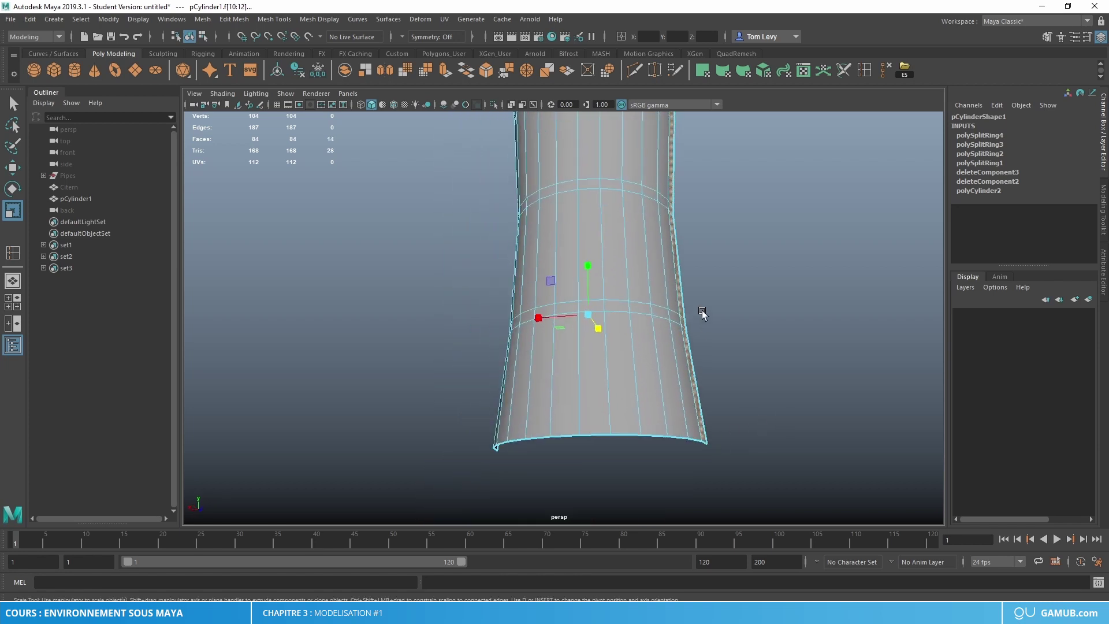
pyautogui.moveTo(679, 318)
pyautogui.mouseDown()
pyautogui.moveTo(623, 305)
pyautogui.moveTo(514, 321)
pyautogui.mouseUp()
# Add the narrow horizontal face bands between the middle and upper pairs of edge loops to the selection.
pyautogui.scroll(-3, 708, 341)
pyautogui.keyDown('alt'); pyautogui.moveTo(708, 341); pyautogui.dragTo(730, 384); pyautogui.keyUp('alt')
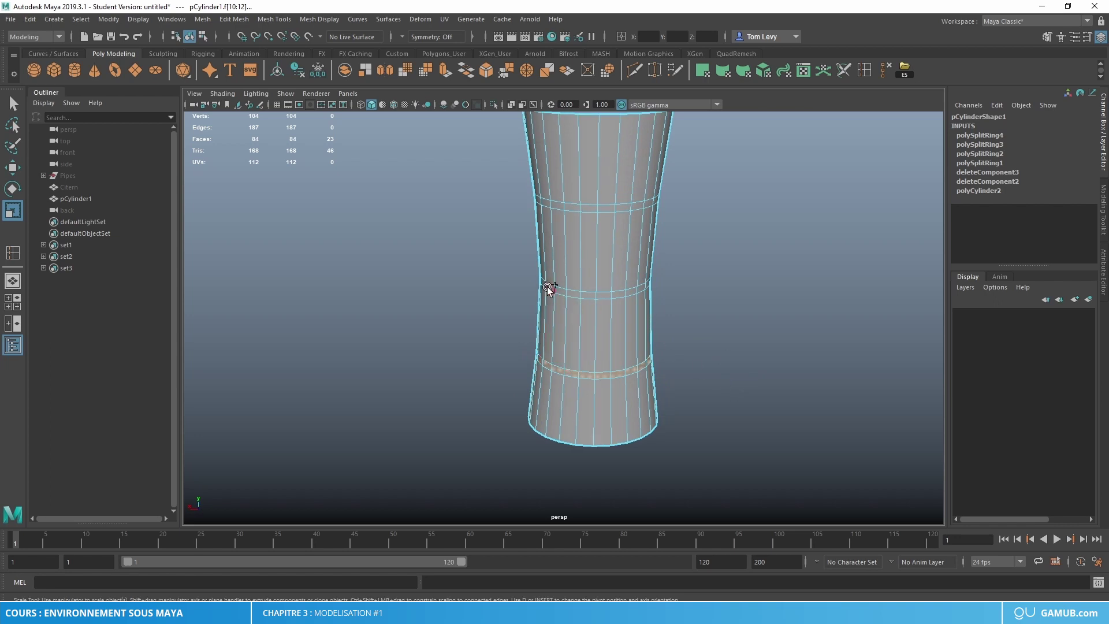
pyautogui.keyDown('shift'); pyautogui.click(606, 325); pyautogui.keyUp('shift')
pyautogui.keyDown('alt'); pyautogui.moveTo(606, 325); pyautogui.dragTo(667, 330); pyautogui.keyUp('alt')
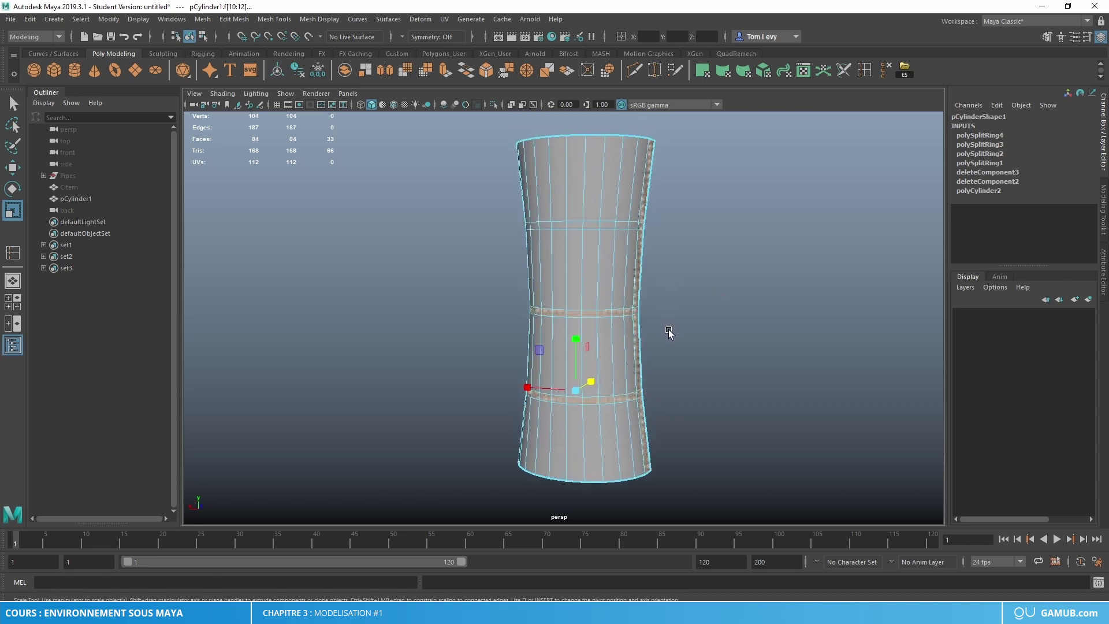
pyautogui.keyDown('alt'); pyautogui.moveTo(667, 327); pyautogui.dragTo(686, 263, button='right'); pyautogui.keyUp('alt')
pyautogui.keyDown('shift'); pyautogui.moveTo(686, 263); pyautogui.dragTo(549, 264); pyautogui.keyUp('shift')
pyautogui.keyDown('alt'); pyautogui.moveTo(693, 312); pyautogui.dragTo(693, 376); pyautogui.keyUp('alt')
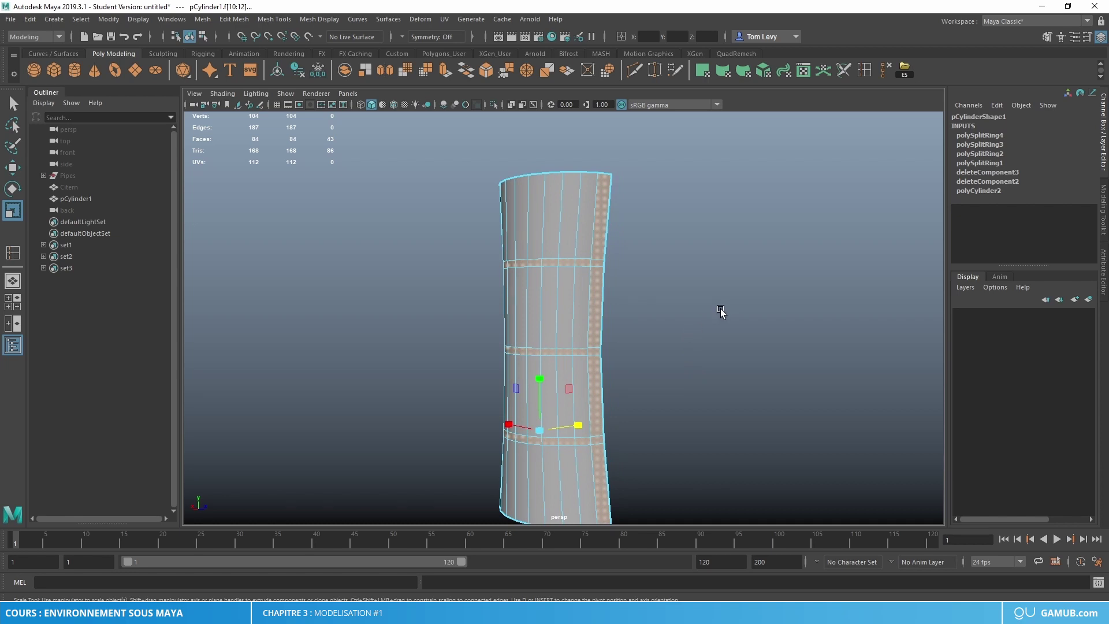
# Extract the selected faces from the half cylinder, delete the construction history and freeze the transformations.
pyautogui.click(350, 72)
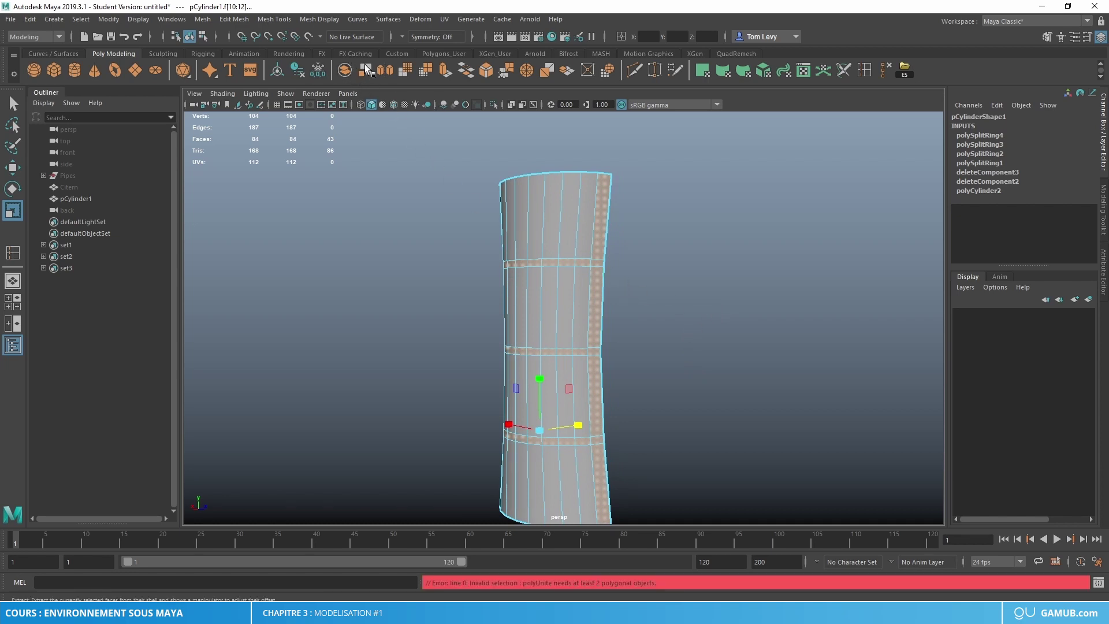
pyautogui.click(368, 70)
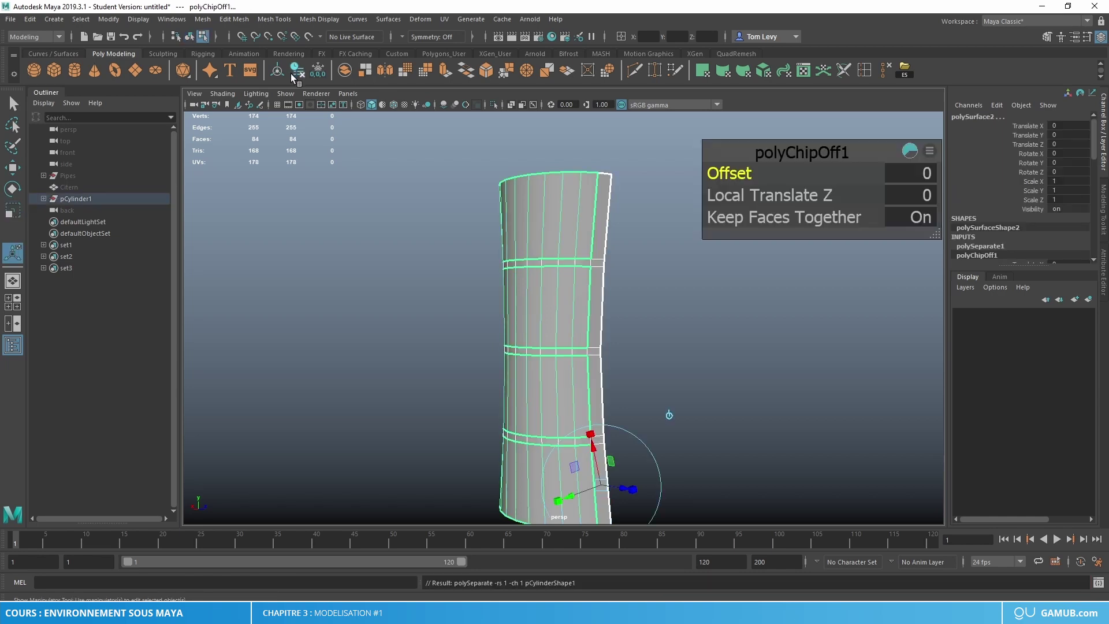
pyautogui.click(294, 74)
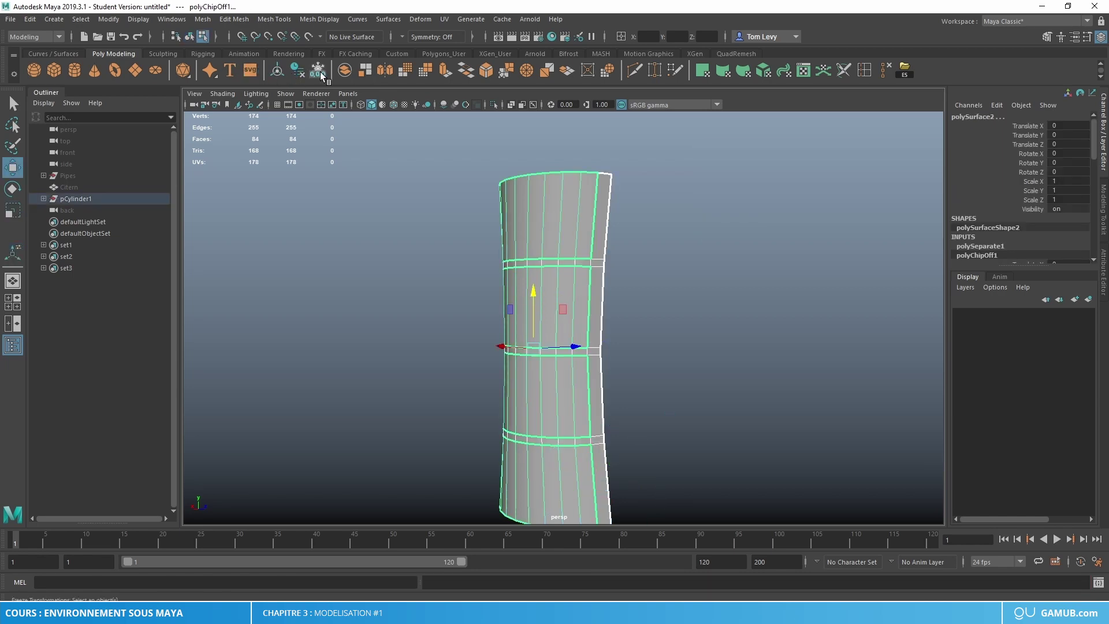
pyautogui.click(302, 72)
# Select the extracted frame of strips and bands and extrude it, trying a thickness of 3 and then 3.5.
pyautogui.moveTo(604, 259); pyautogui.dragTo(681, 216, button='right')
pyautogui.click(607, 262)
pyautogui.keyDown('alt'); pyautogui.moveTo(612, 305); pyautogui.dragTo(581, 209); pyautogui.keyUp('alt')
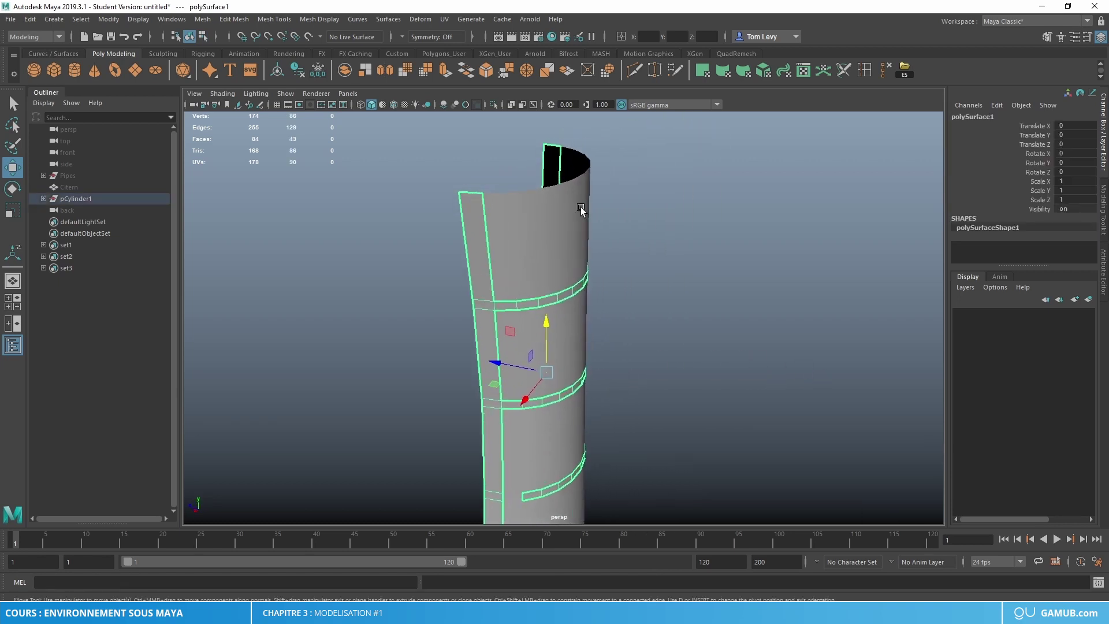
pyautogui.click(448, 74)
pyautogui.moveTo(745, 177); pyautogui.dragTo(764, 171)
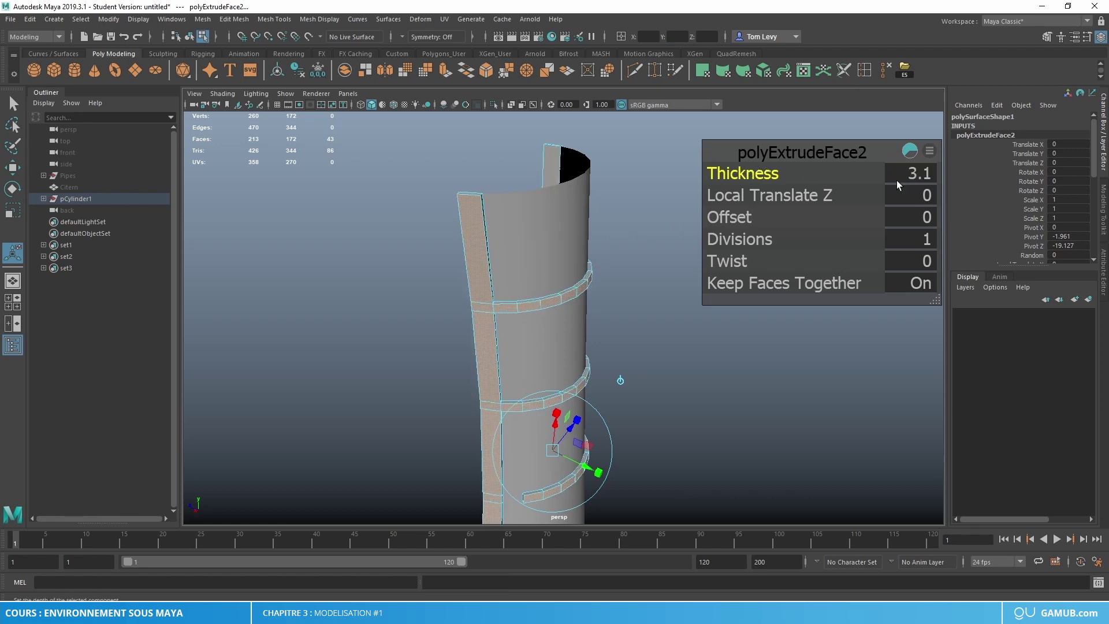
pyautogui.click(918, 179)
pyautogui.write('3')
pyautogui.press('Return')
pyautogui.keyDown('alt'); pyautogui.moveTo(661, 300); pyautogui.dragTo(398, 373); pyautogui.keyUp('alt')
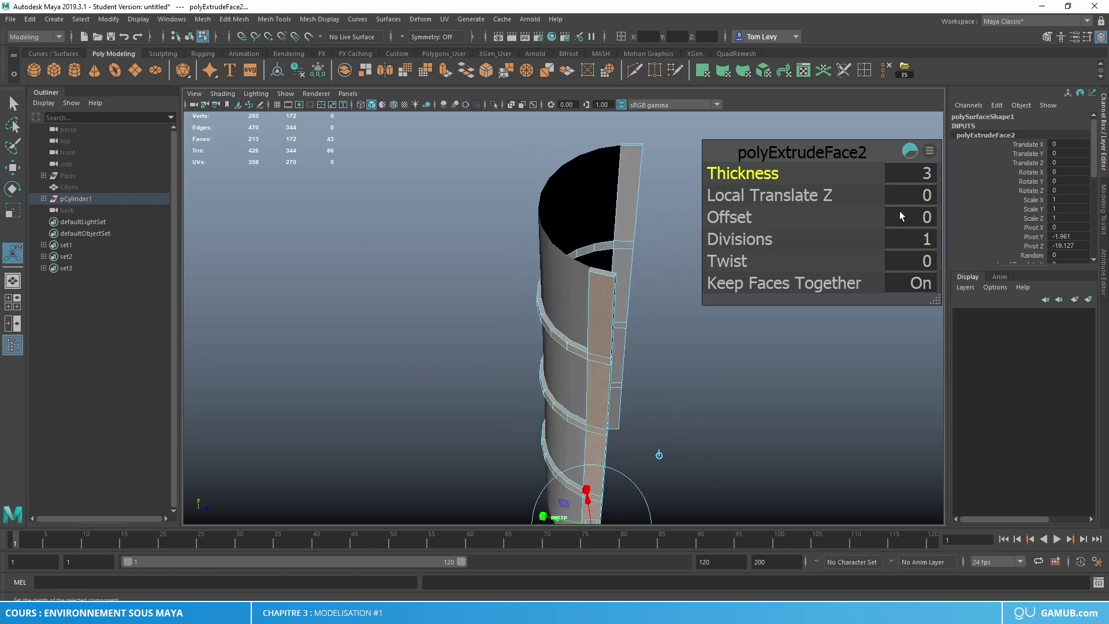
pyautogui.click(917, 175)
pyautogui.write('3.5')
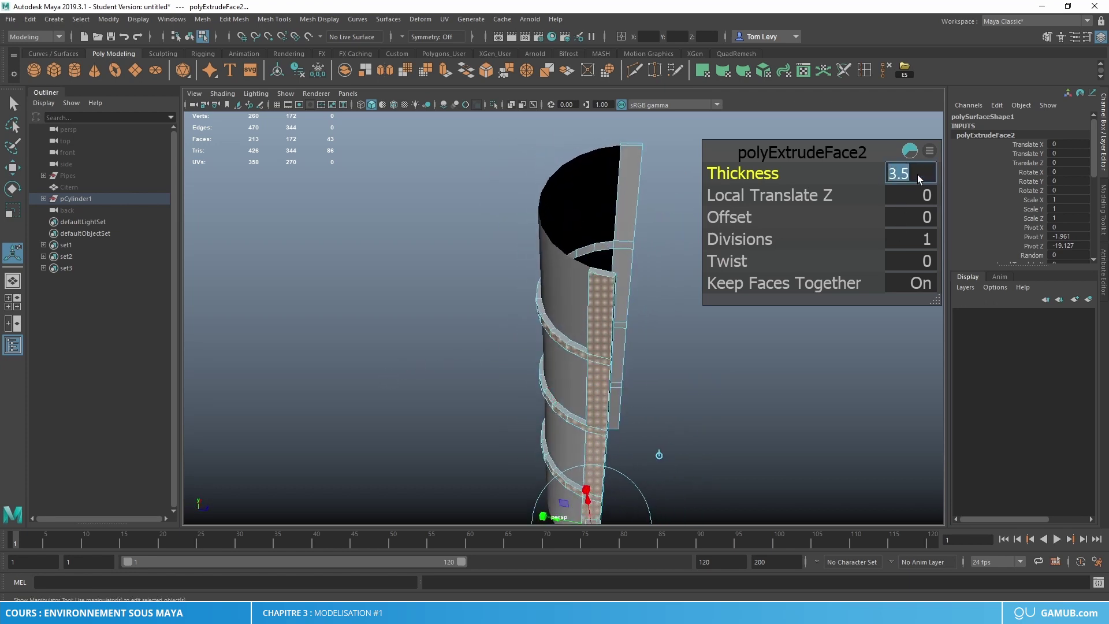
# Return to object selection and isolate the extruded frame in the viewport.
pyautogui.moveTo(593, 285); pyautogui.dragTo(665, 217, button='right')
pyautogui.keyDown('alt'); pyautogui.moveTo(666, 217); pyautogui.dragTo(656, 275); pyautogui.keyUp('alt')
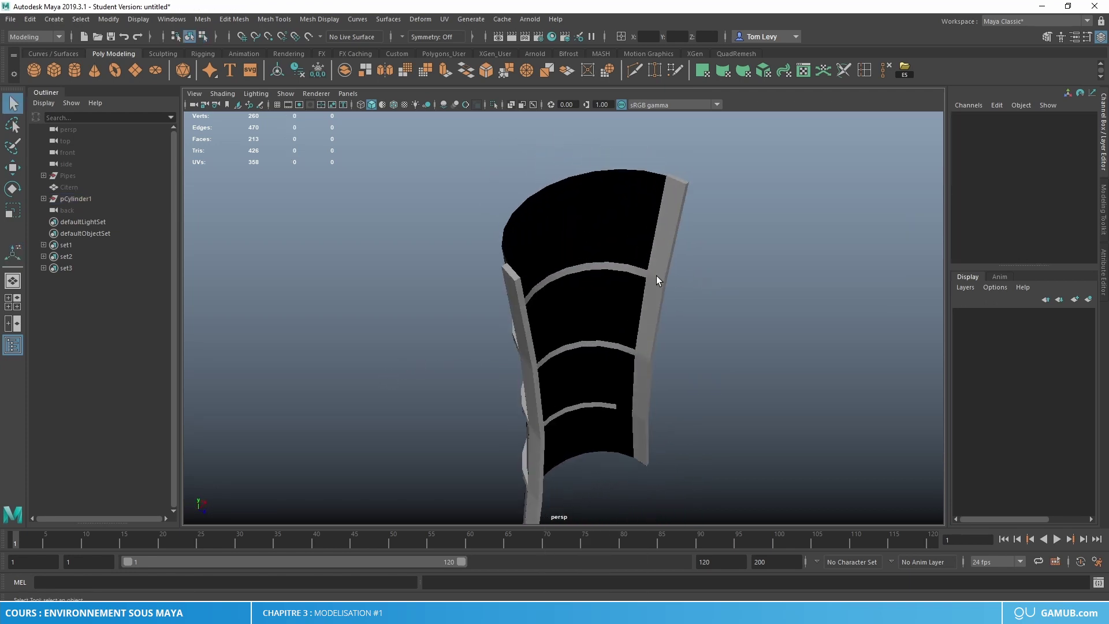
pyautogui.click(495, 105)
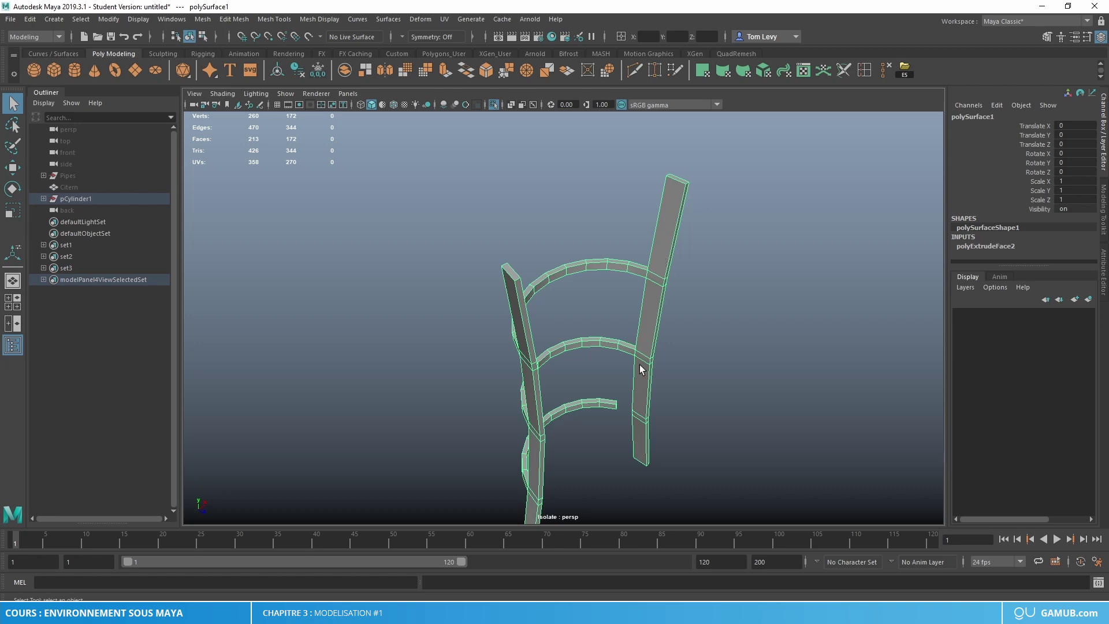
# Undo the isolation, the frame extrusion, the frozen transformations and the face extraction.
pyautogui.hotkey('ctrl', 'z')
pyautogui.hotkey('ctrl', 'z')
pyautogui.hotkey('ctrl', 'z')
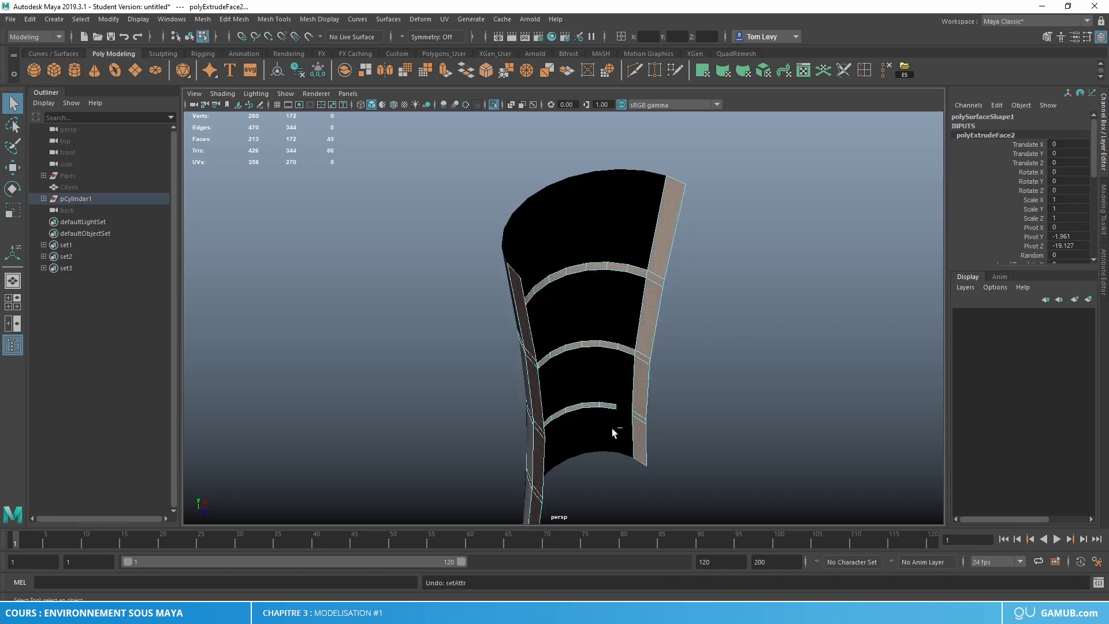
pyautogui.hotkey('ctrl', 'z')
pyautogui.hotkey('ctrl', 'z')
pyautogui.hotkey('ctrl', 'z')
pyautogui.hotkey('ctrl', 'z')
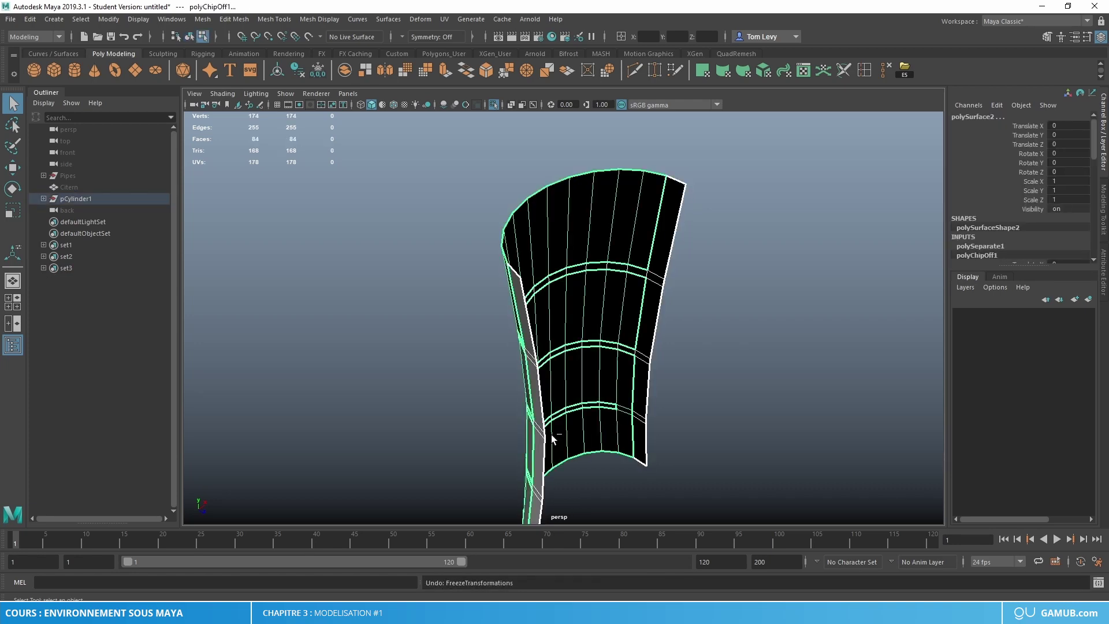
# Add the top horizontal band and the missing face of the lowest band back to the face selection.
pyautogui.keyDown('alt'); pyautogui.moveTo(551, 434); pyautogui.dragTo(661, 381); pyautogui.keyUp('alt')
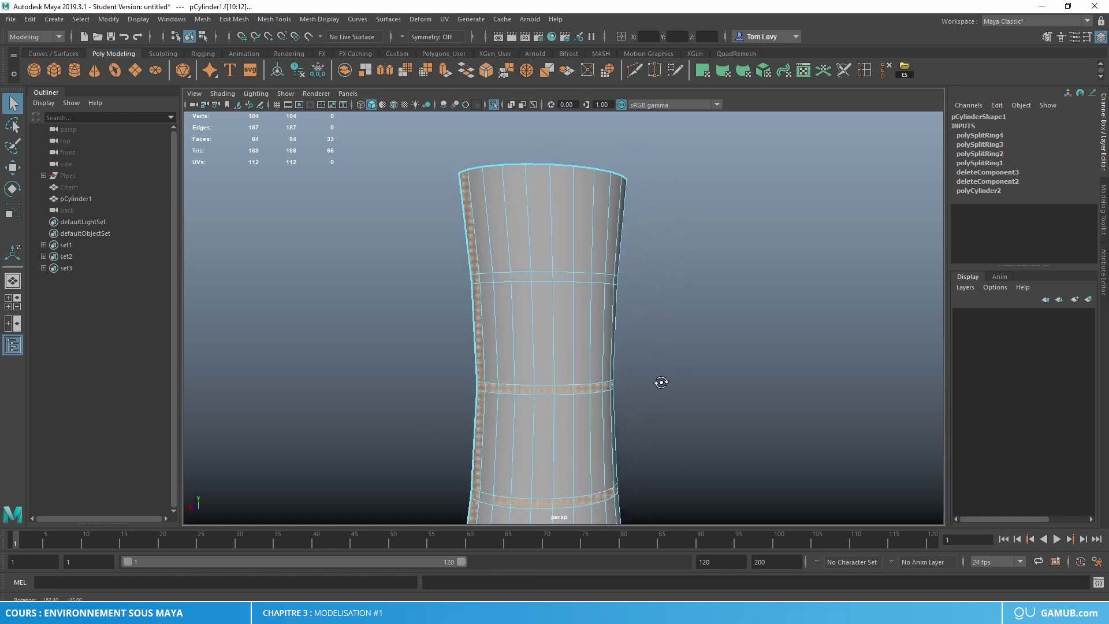
pyautogui.moveTo(494, 276)
pyautogui.mouseDown()
pyautogui.moveTo(613, 279)
pyautogui.moveTo(639, 325)
pyautogui.moveTo(654, 278)
pyautogui.mouseUp()
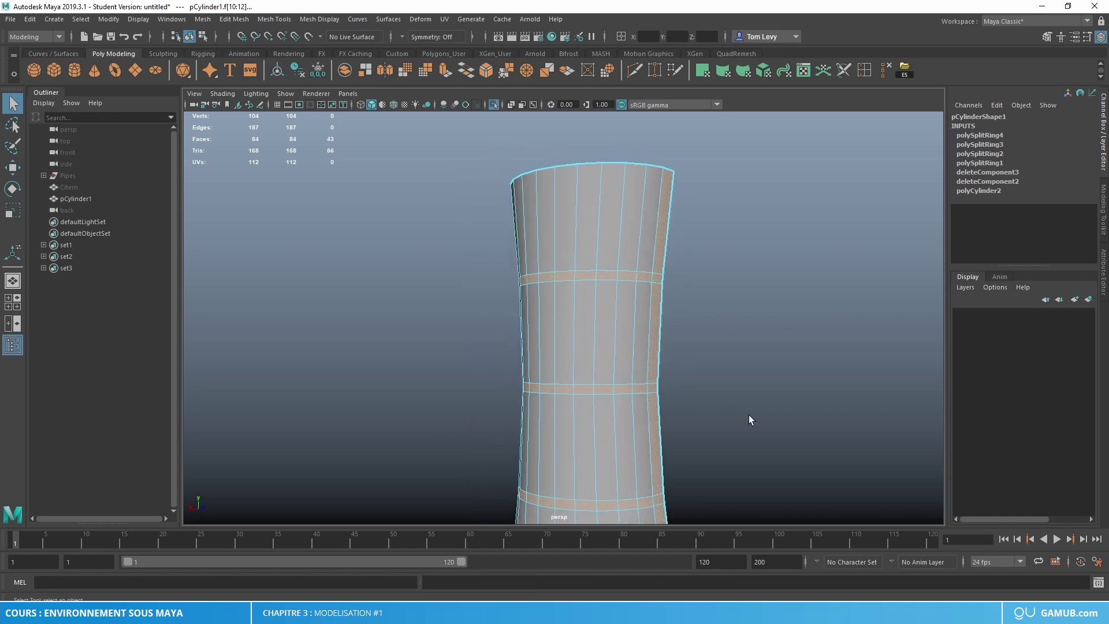
pyautogui.keyDown('alt'); pyautogui.moveTo(749, 418); pyautogui.dragTo(705, 383); pyautogui.keyUp('alt')
pyautogui.moveTo(530, 304)
pyautogui.mouseDown()
pyautogui.moveTo(531, 400)
pyautogui.moveTo(553, 403)
pyautogui.mouseUp()
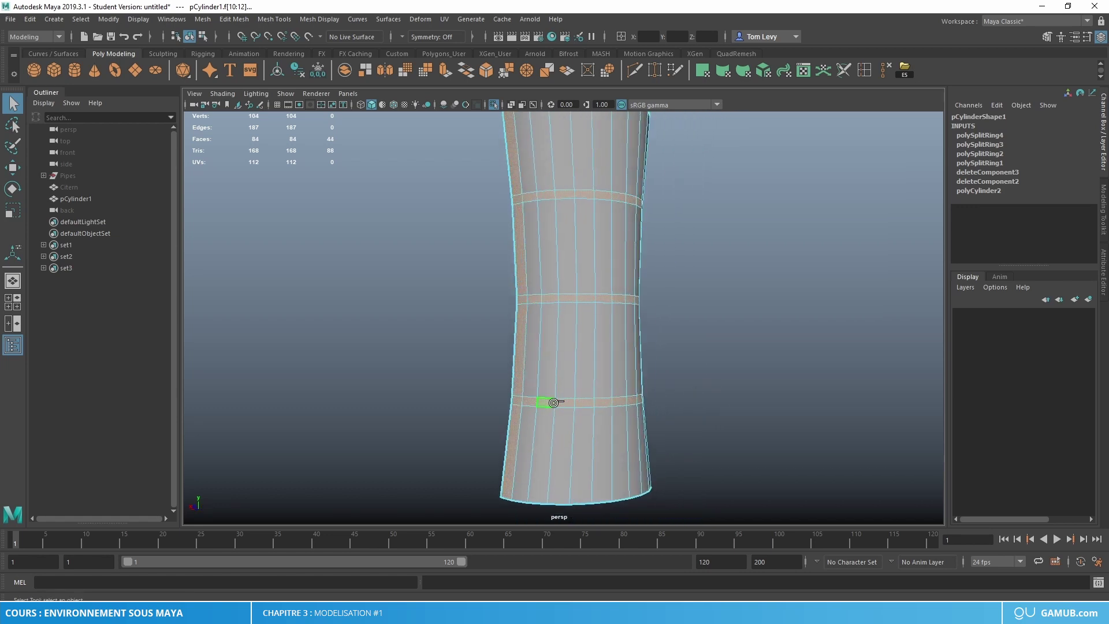
pyautogui.keyDown('alt'); pyautogui.moveTo(714, 298); pyautogui.dragTo(686, 388, button='right'); pyautogui.keyUp('alt')
pyautogui.keyDown('alt'); pyautogui.moveTo(685, 388); pyautogui.dragTo(613, 389); pyautogui.keyUp('alt')
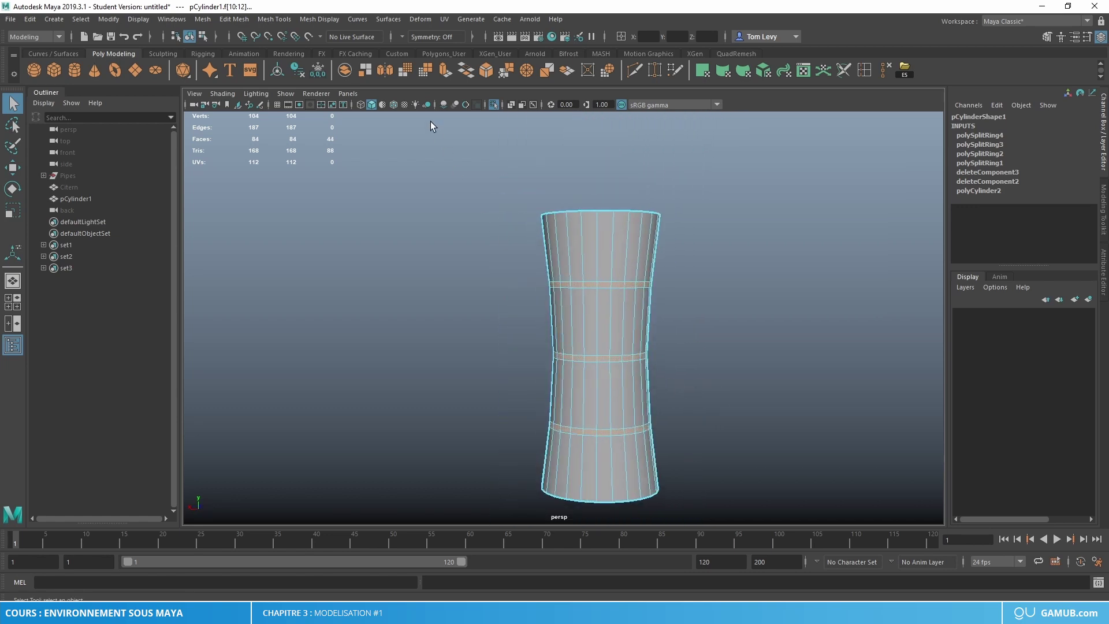
pyautogui.click(464, 77)
pyautogui.click(922, 175)
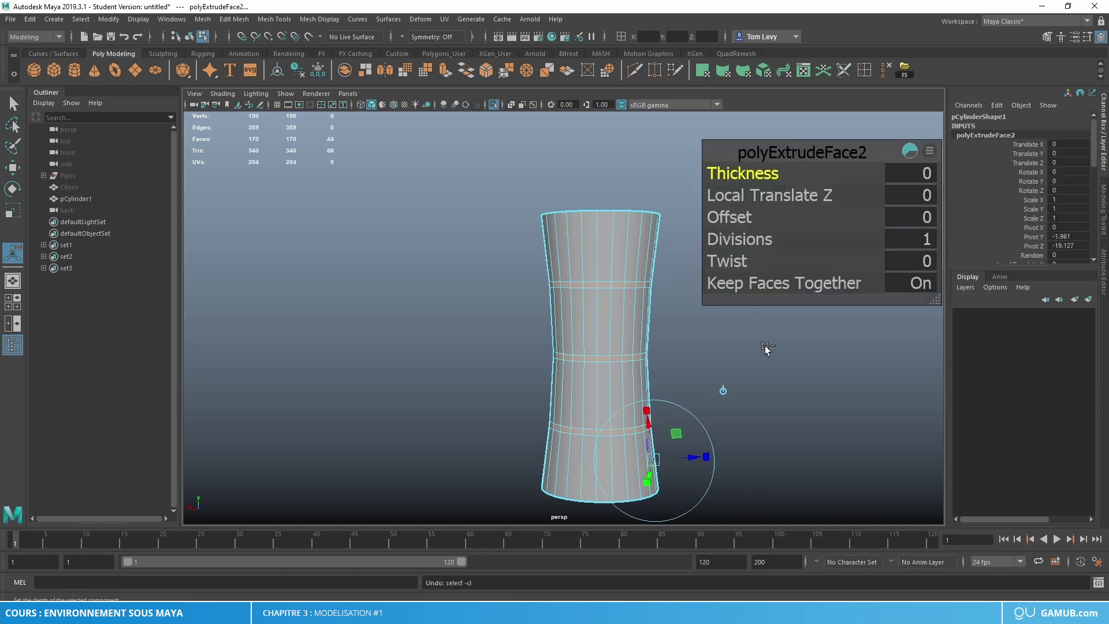
pyautogui.hotkey('ctrl', 'z')
pyautogui.hotkey('ctrl', 'z')
# Add the missing face of the lowest band to the selection, extract the selected faces and delete the history.
pyautogui.keyDown('alt'); pyautogui.moveTo(754, 338); pyautogui.dragTo(750, 389); pyautogui.keyUp('alt')
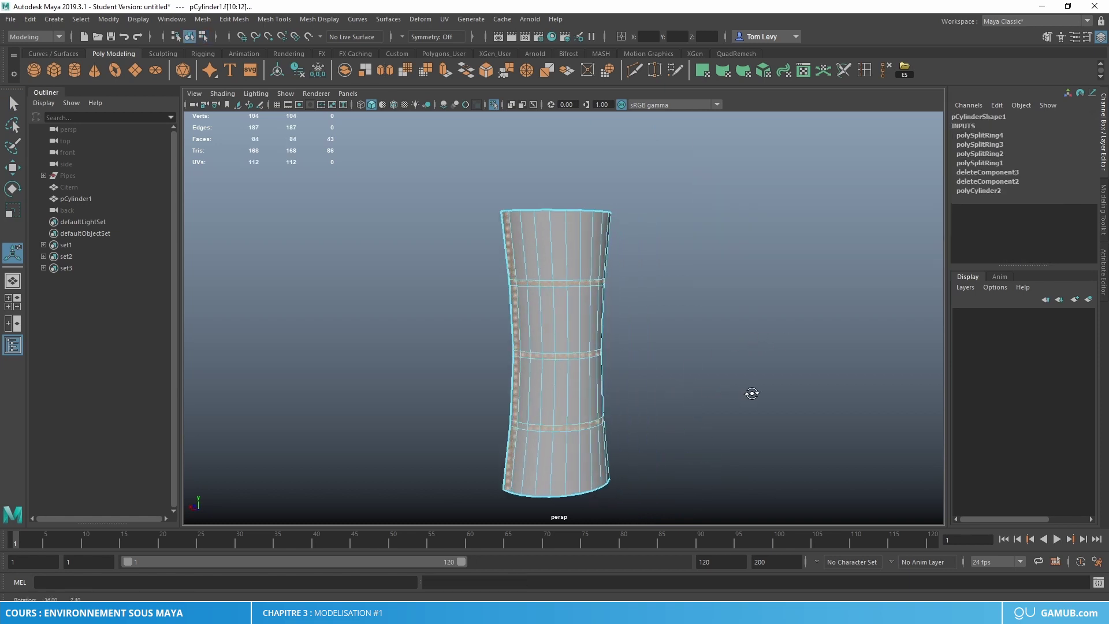
pyautogui.keyDown('shift'); pyautogui.click(524, 430); pyautogui.keyUp('shift')
pyautogui.click(367, 68)
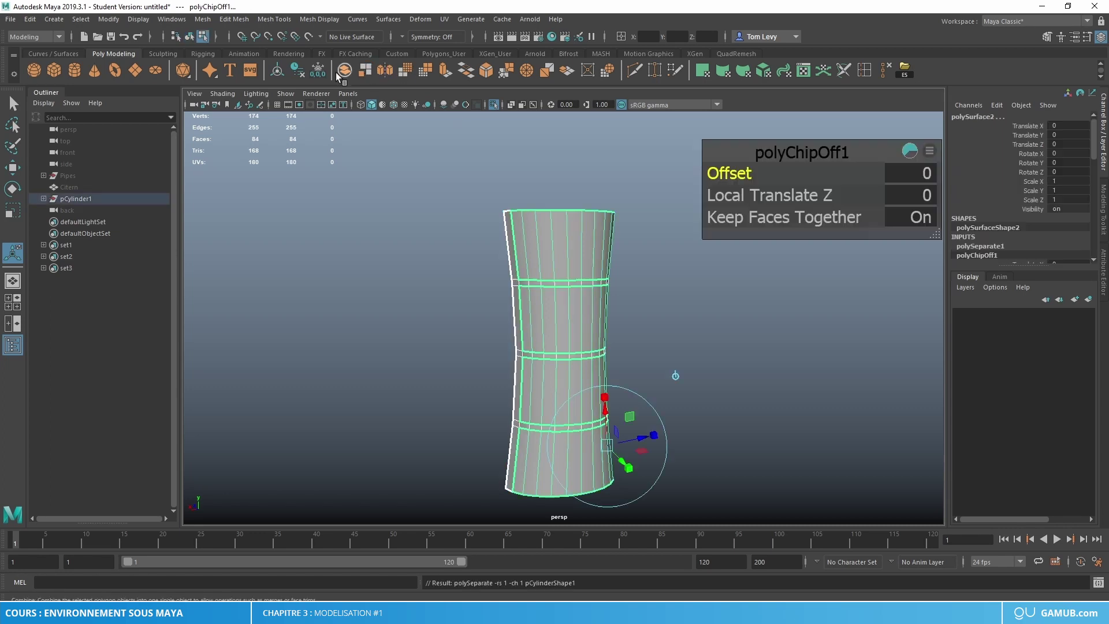
pyautogui.click(297, 68)
# Select the extracted frame of side strips and bands and extrude it with a thickness of 3.5.
pyautogui.press('w')
pyautogui.moveTo(517, 286); pyautogui.dragTo(516, 286, button='right')
pyautogui.click(511, 282)
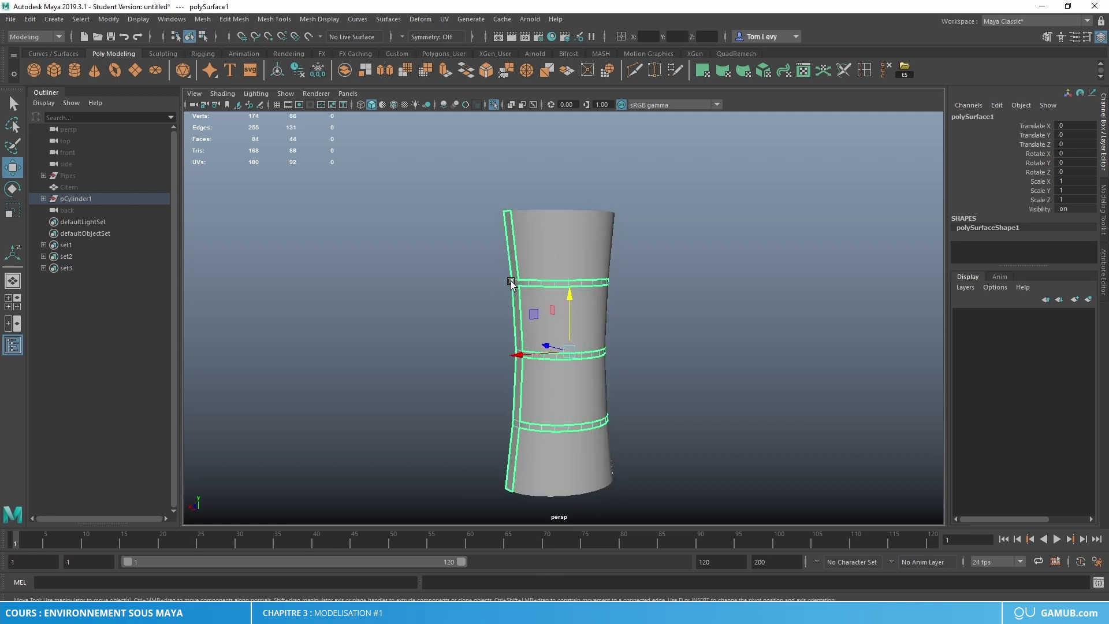
pyautogui.click(446, 69)
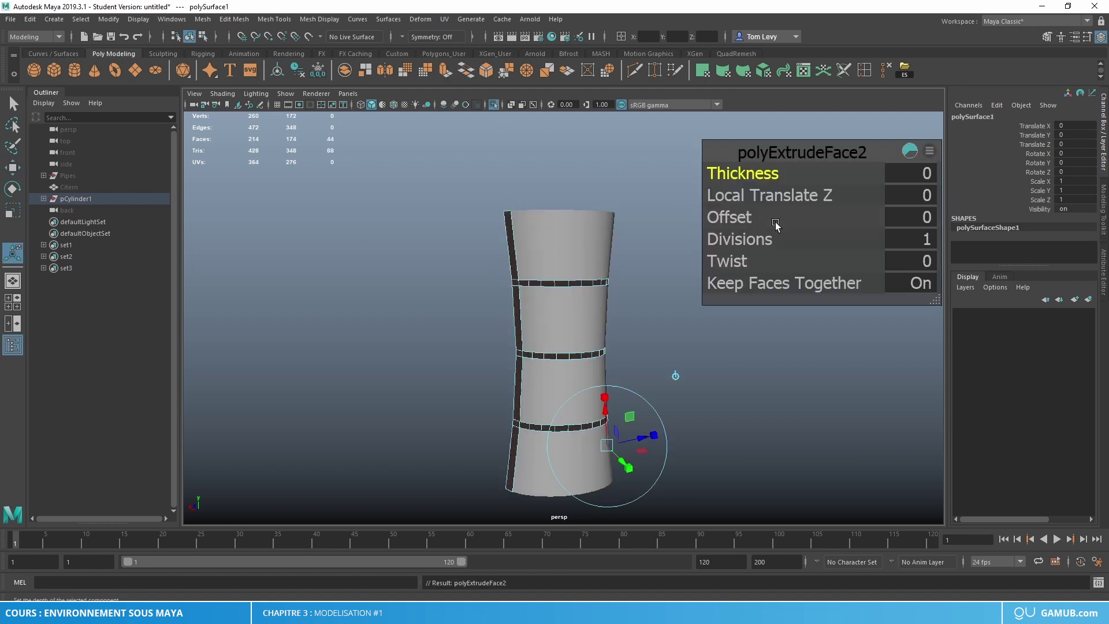
pyautogui.click(905, 174)
pyautogui.write('3.5')
pyautogui.press('Return')
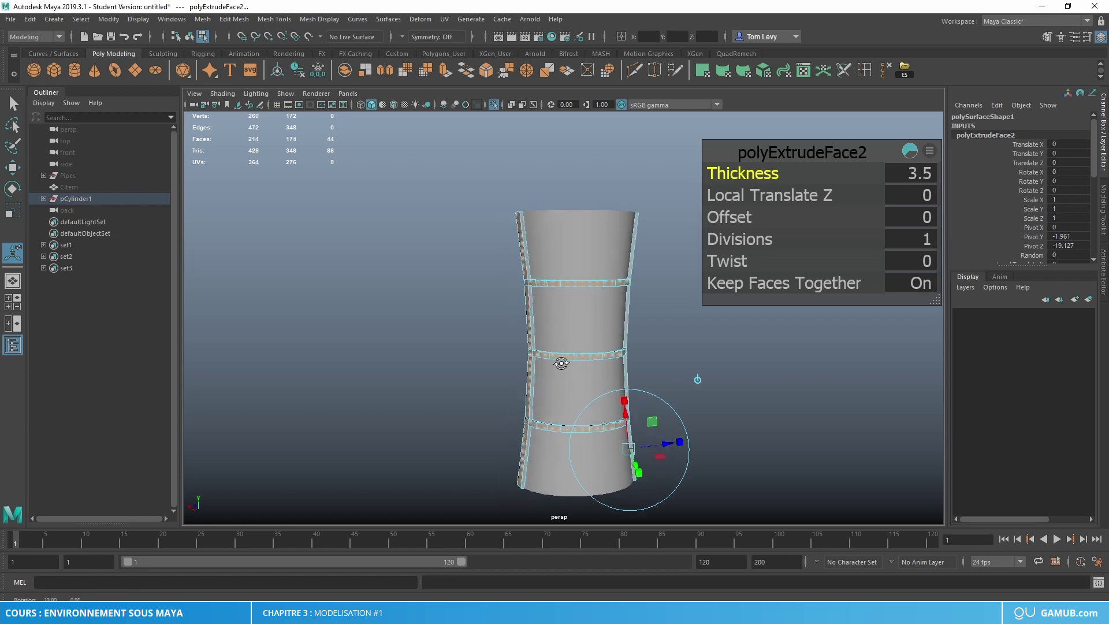
# Select the extruded frame as an object and isolate it in the viewport.
pyautogui.keyDown('alt'); pyautogui.moveTo(556, 367); pyautogui.dragTo(487, 349); pyautogui.keyUp('alt')
pyautogui.moveTo(487, 293); pyautogui.dragTo(557, 252, button='right')
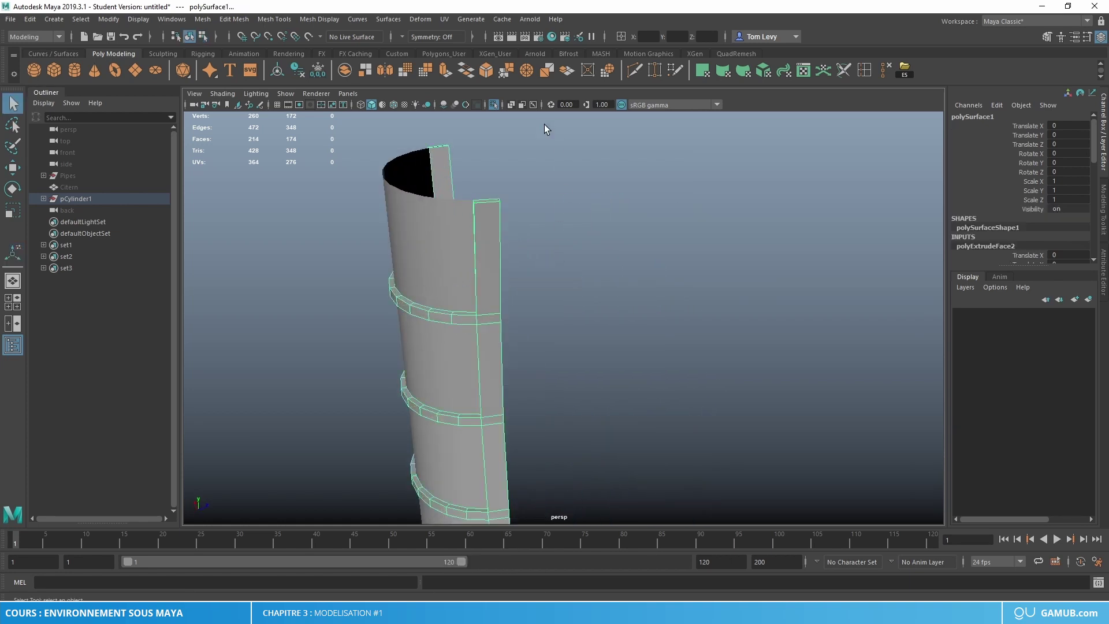
pyautogui.click(494, 104)
pyautogui.keyDown('alt'); pyautogui.moveTo(493, 109); pyautogui.dragTo(420, 194); pyautogui.keyUp('alt')
pyautogui.keyDown('alt'); pyautogui.moveTo(618, 414); pyautogui.dragTo(577, 262); pyautogui.keyUp('alt')
# In face mode, clear the selection and select the full-height inner face columns of both side uprights.
pyautogui.moveTo(546, 256); pyautogui.dragTo(547, 289, button='right')
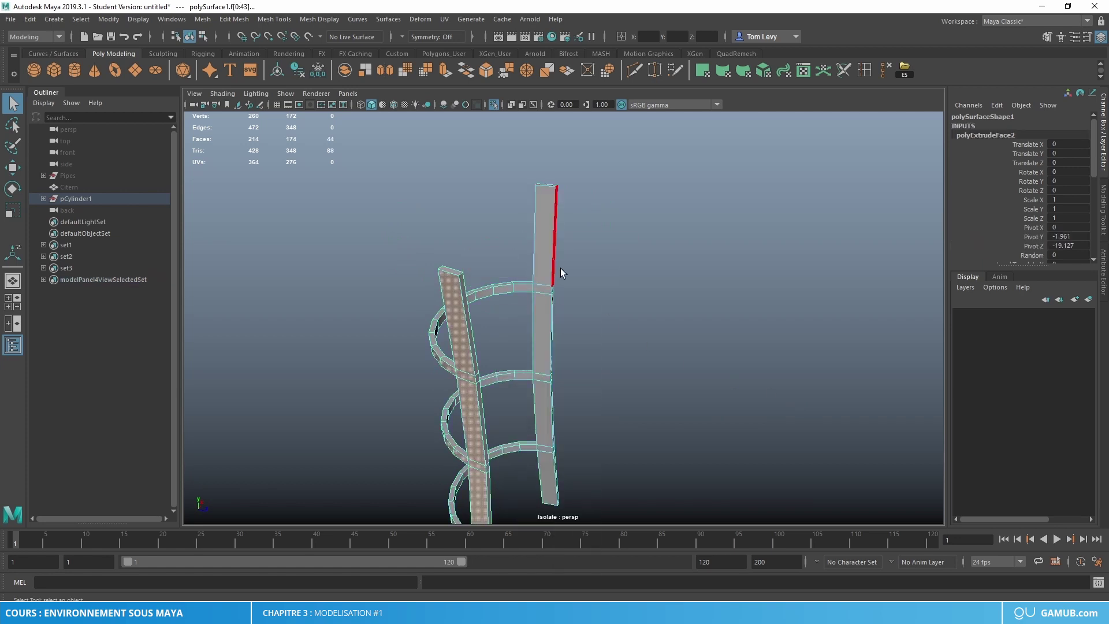
pyautogui.doubleClick(559, 272)
pyautogui.keyDown('alt'); pyautogui.moveTo(559, 272); pyautogui.dragTo(677, 313); pyautogui.keyUp('alt')
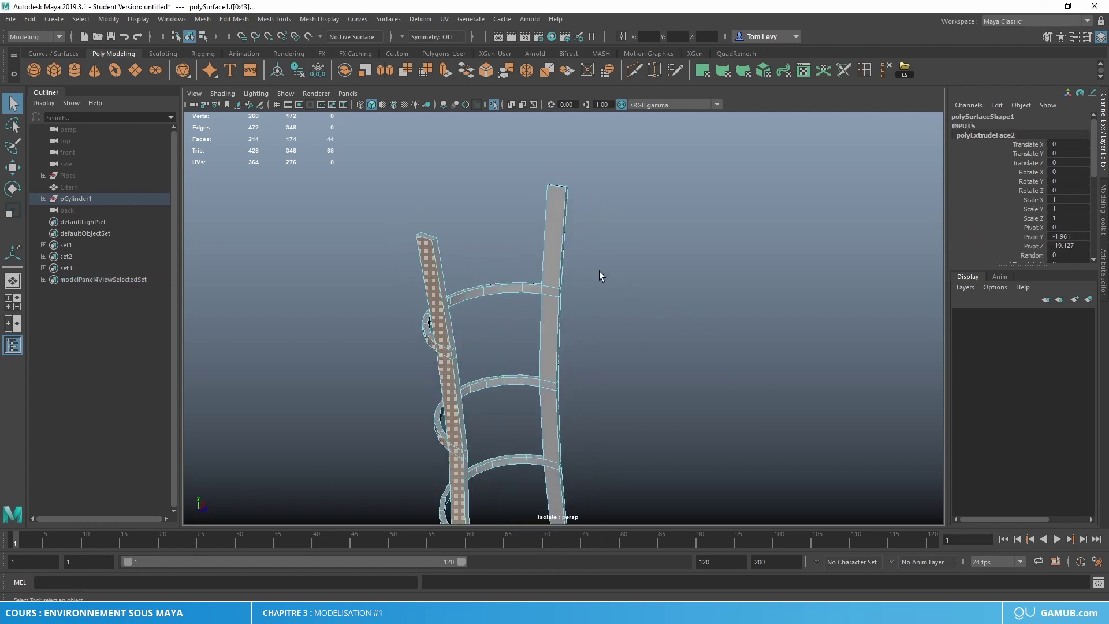
pyautogui.click(637, 282)
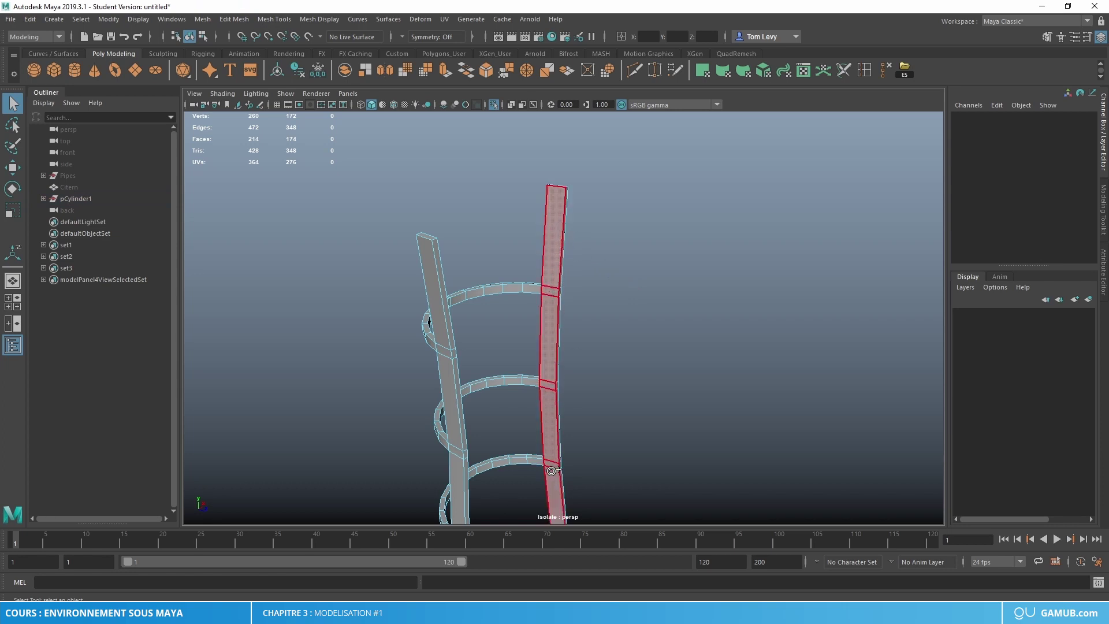
pyautogui.doubleClick(541, 448)
pyautogui.keyDown('alt'); pyautogui.moveTo(681, 375); pyautogui.dragTo(508, 260); pyautogui.keyUp('alt')
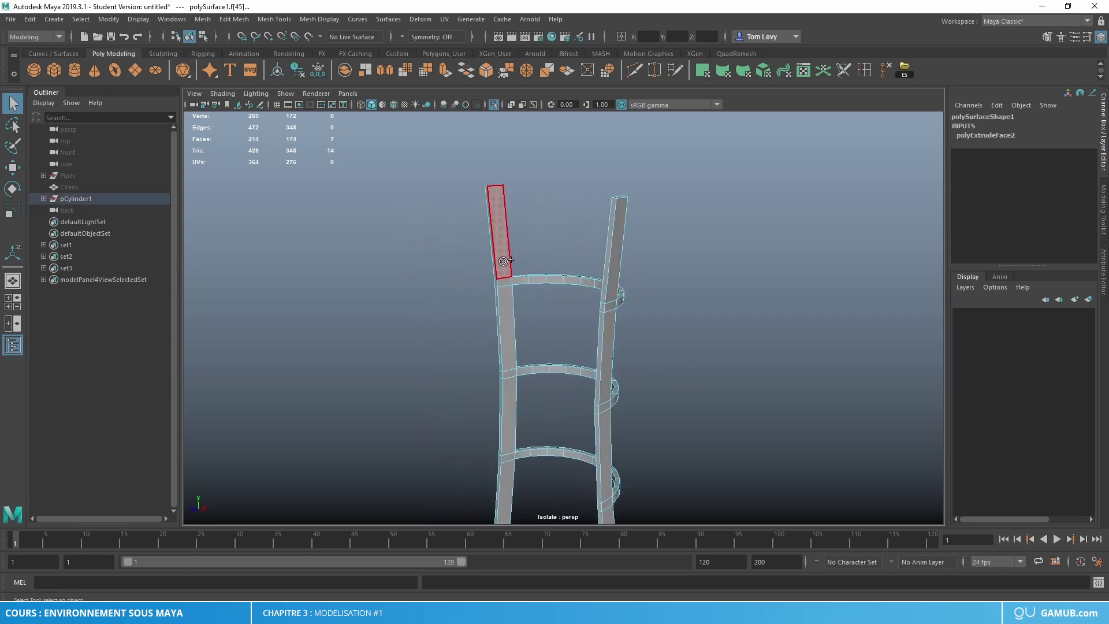
pyautogui.keyDown('shift'); pyautogui.doubleClick(511, 401); pyautogui.keyUp('shift')
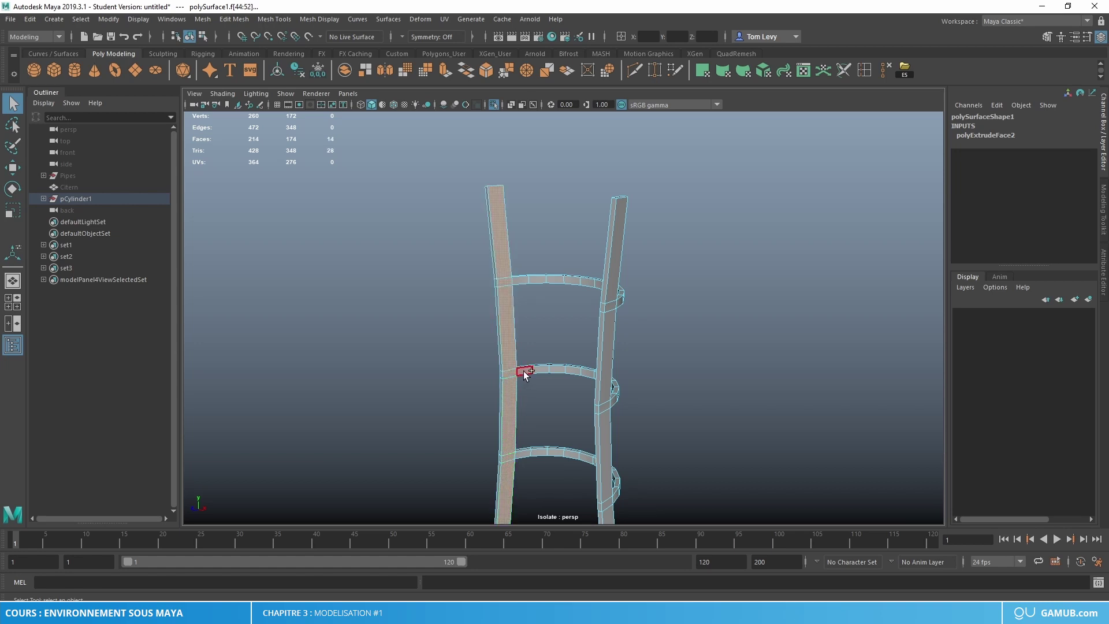
# Add only the inner faces of the middle curved band to the selection, undoing any selection that covers more.
pyautogui.hotkey('ctrl', 'shift', 'a')
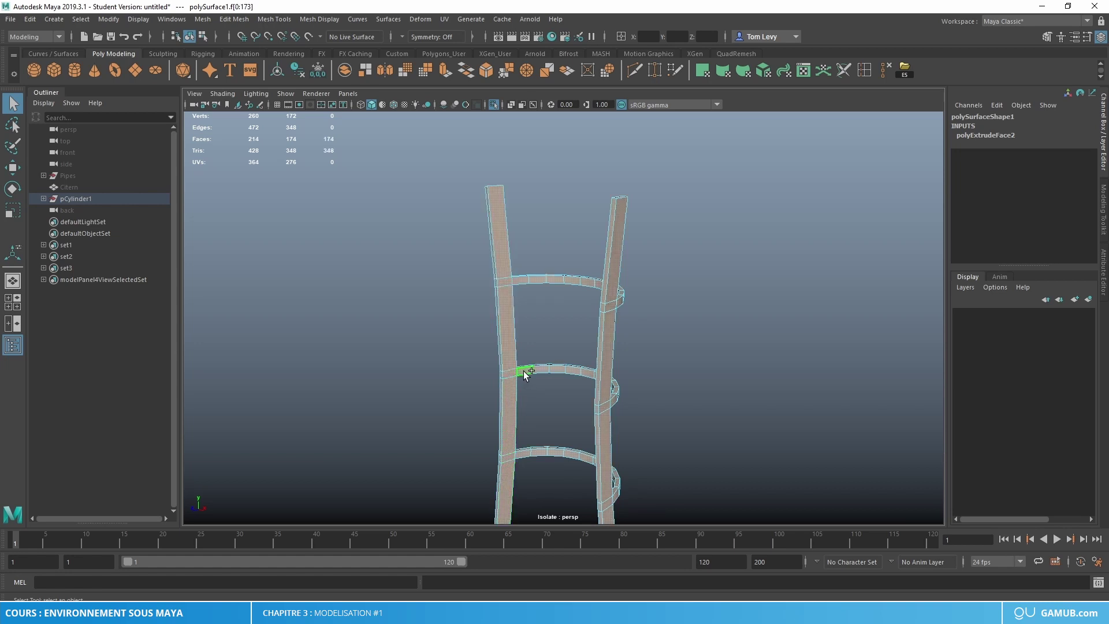
pyautogui.hotkey('ctrl', 'z')
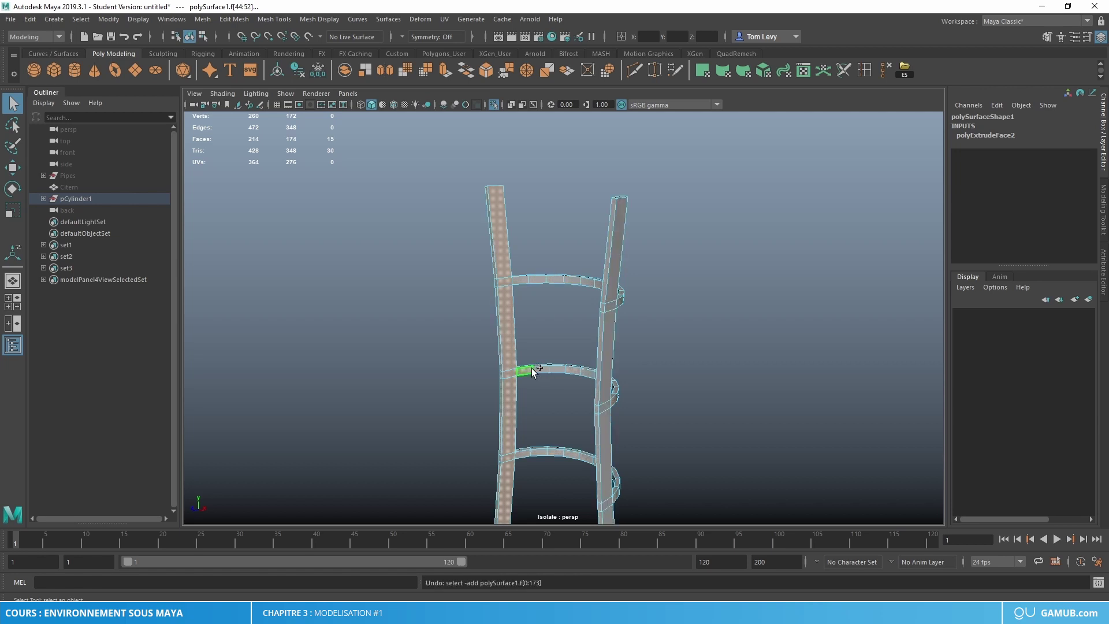
pyautogui.keyDown('ctrl'); pyautogui.click(530, 372); pyautogui.keyUp('ctrl')
pyautogui.keyDown('shift'); pyautogui.doubleClick(542, 369); pyautogui.keyUp('shift')
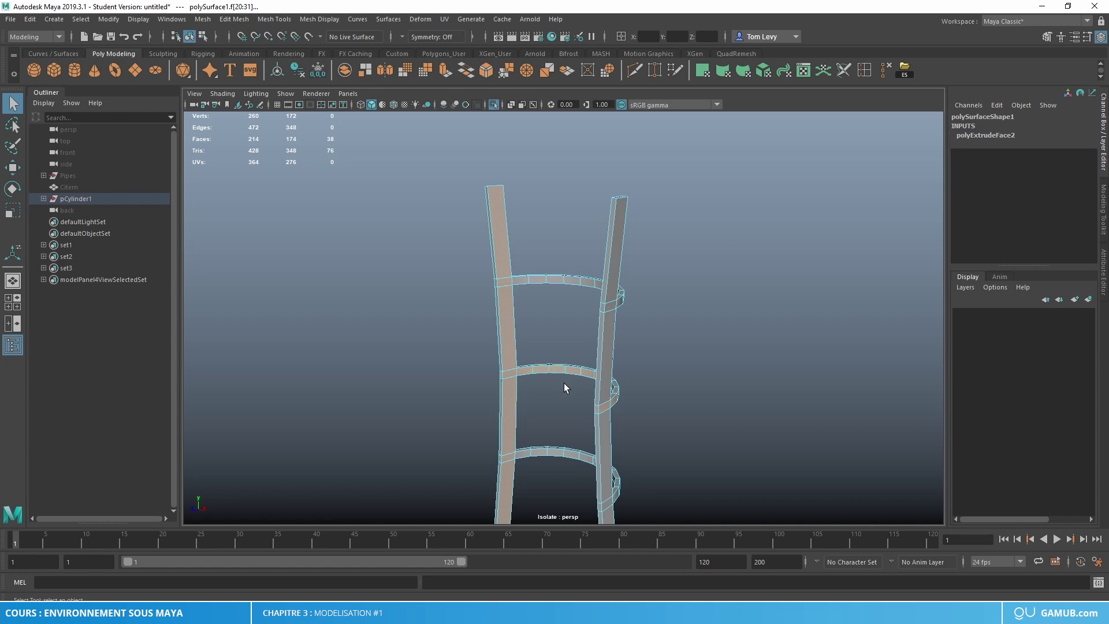
pyautogui.keyDown('alt'); pyautogui.moveTo(564, 383); pyautogui.dragTo(735, 407); pyautogui.keyUp('alt')
pyautogui.hotkey('ctrl', 'z')
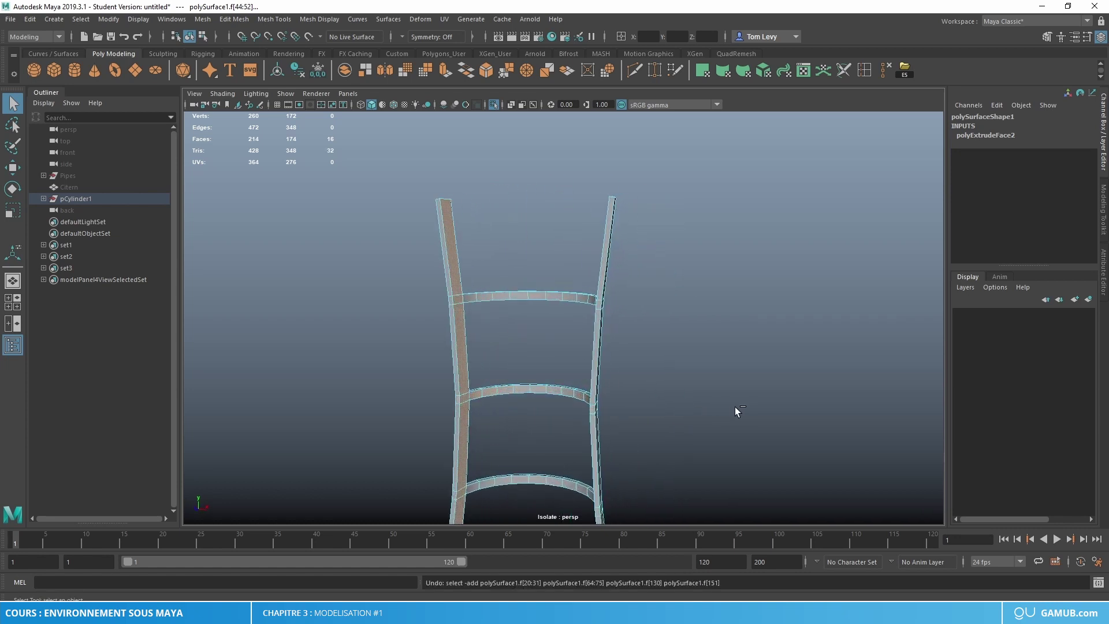
pyautogui.keyDown('shift'); pyautogui.click(576, 394); pyautogui.keyUp('shift')
pyautogui.keyDown('alt'); pyautogui.moveTo(714, 450); pyautogui.dragTo(695, 431); pyautogui.keyUp('alt')
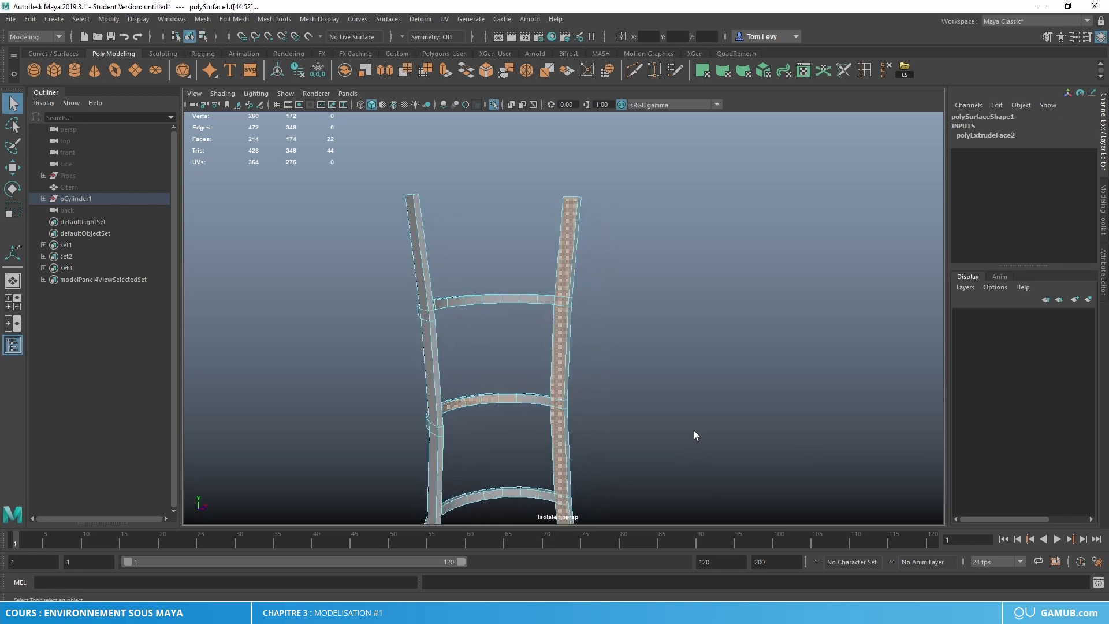
pyautogui.keyDown('shift'); pyautogui.click(529, 399); pyautogui.keyUp('shift')
# Add the inner faces of the top and lowest curved bands to the selection and delete all selected inner faces.
pyautogui.keyDown('shift'); pyautogui.moveTo(521, 297); pyautogui.dragTo(439, 302); pyautogui.keyUp('shift')
pyautogui.moveTo(772, 371)
pyautogui.keyDown('alt'); pyautogui.mouseDown()
pyautogui.moveTo(566, 331)
pyautogui.moveTo(688, 416)
pyautogui.moveTo(698, 310)
pyautogui.moveTo(553, 384)
pyautogui.moveTo(612, 388)
pyautogui.mouseUp(); pyautogui.keyUp('alt')
pyautogui.keyDown('shift'); pyautogui.click(566, 314); pyautogui.keyUp('shift')
pyautogui.keyDown('alt'); pyautogui.moveTo(730, 437); pyautogui.dragTo(549, 315); pyautogui.keyUp('alt')
pyautogui.keyDown('shift'); pyautogui.click(537, 381); pyautogui.keyUp('shift')
pyautogui.keyDown('shift'); pyautogui.click(517, 382); pyautogui.keyUp('shift')
pyautogui.keyDown('alt'); pyautogui.moveTo(555, 423); pyautogui.dragTo(492, 421); pyautogui.keyUp('alt')
pyautogui.press('Delete')
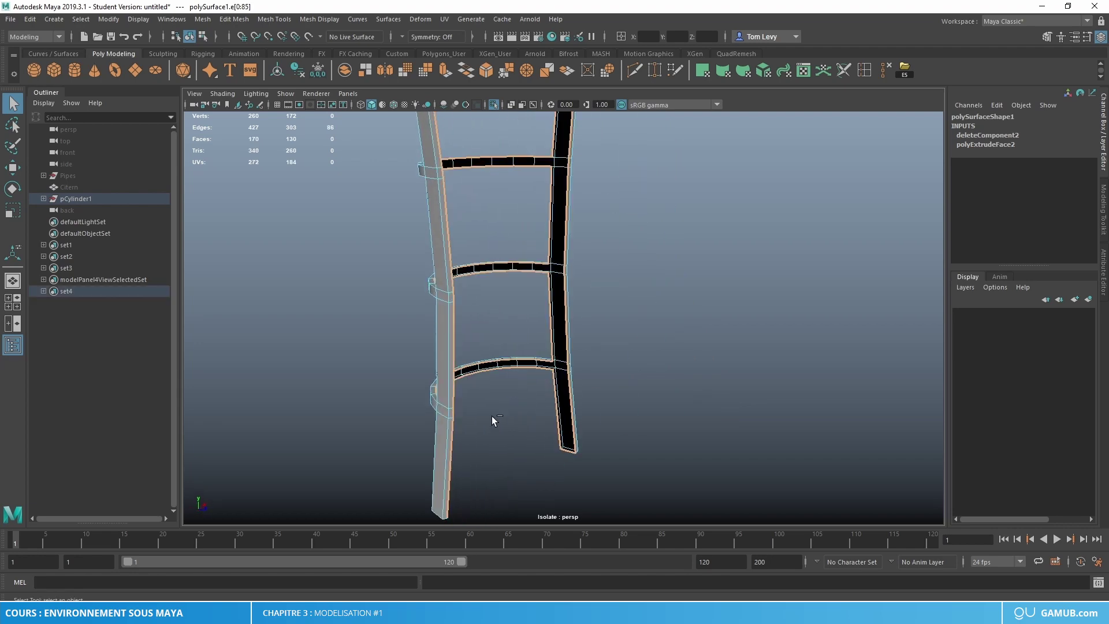
pyautogui.scroll(-4, 501, 413)
pyautogui.keyDown('alt'); pyautogui.moveTo(584, 377); pyautogui.dragTo(491, 380); pyautogui.keyUp('alt')
pyautogui.scroll(4, 492, 380)
pyautogui.keyDown('alt'); pyautogui.moveTo(563, 382); pyautogui.dragTo(509, 429, button='middle'); pyautogui.keyUp('alt')
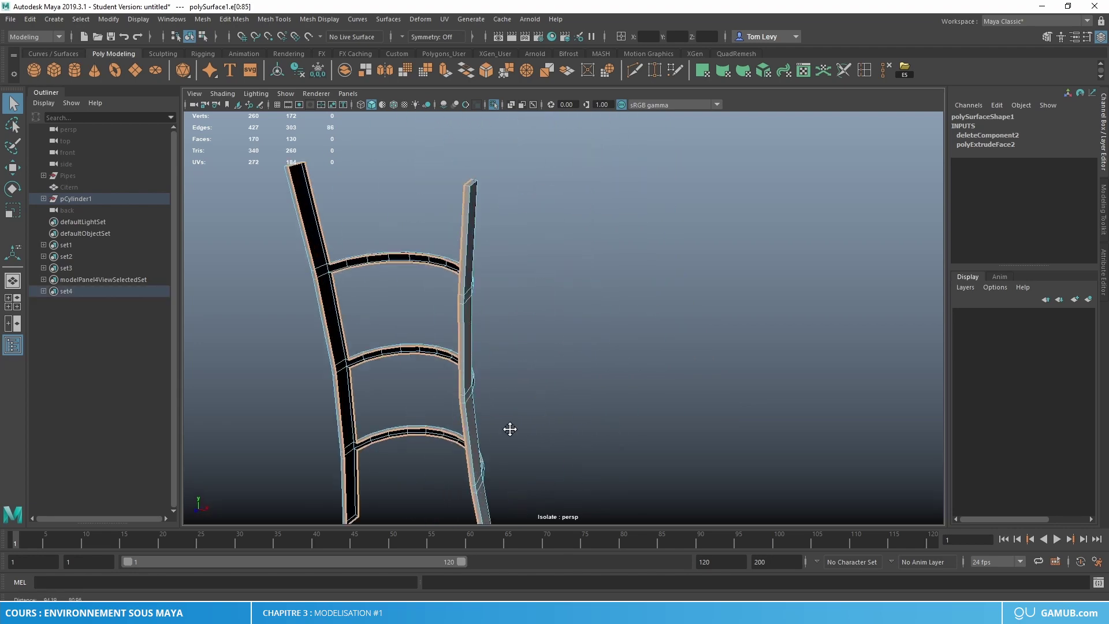
pyautogui.keyDown('alt'); pyautogui.moveTo(509, 429); pyautogui.dragTo(546, 436); pyautogui.keyUp('alt')
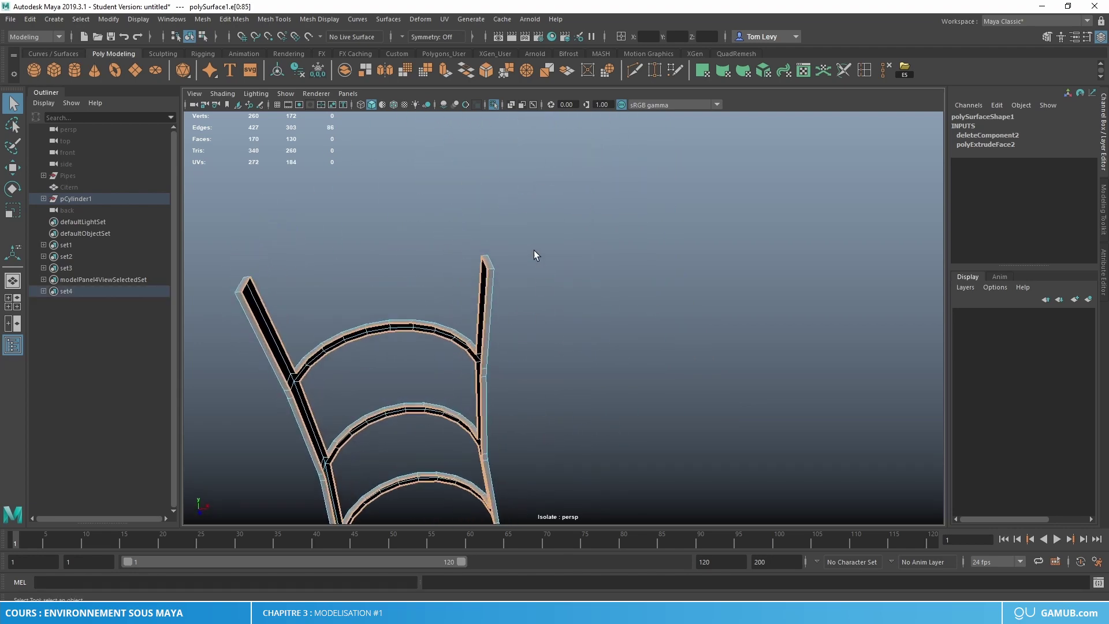
# Turn off the frame's viewport isolation, return to object mode and clear the selection.
pyautogui.click(492, 103)
pyautogui.keyDown('alt'); pyautogui.moveTo(578, 257); pyautogui.dragTo(477, 265); pyautogui.keyUp('alt')
pyautogui.moveTo(470, 216); pyautogui.dragTo(515, 200, button='right')
pyautogui.click(587, 168)
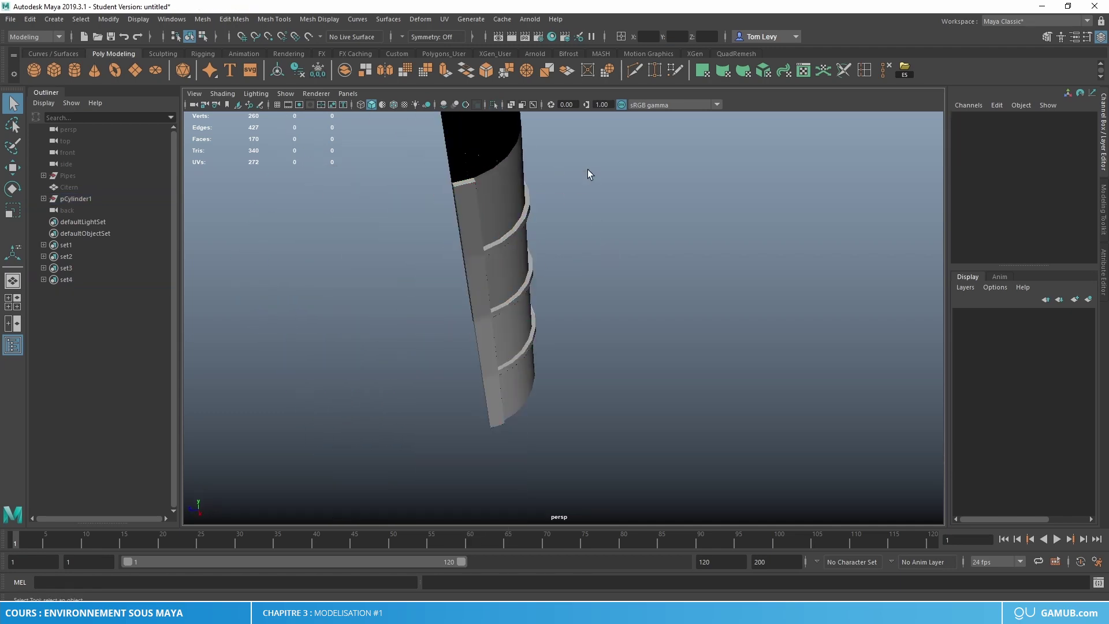
# Inspect the thickened frame on the half cylinder from the front, back and open inner side.
pyautogui.keyDown('alt'); pyautogui.moveTo(588, 169); pyautogui.dragTo(633, 302); pyautogui.keyUp('alt')
pyautogui.click(624, 370)
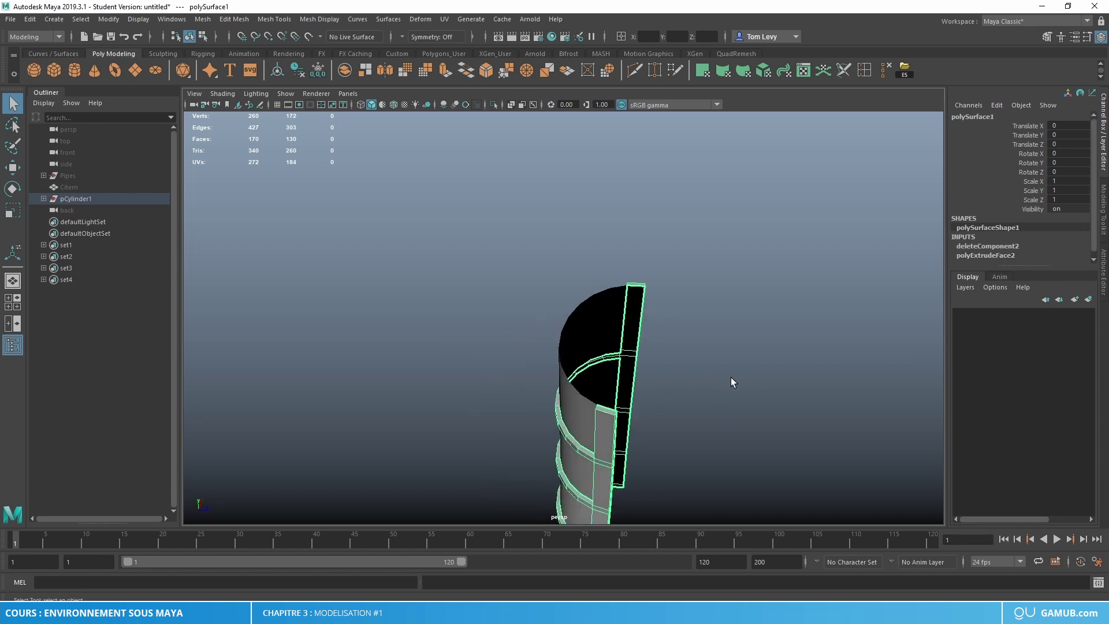
pyautogui.keyDown('alt'); pyautogui.moveTo(732, 383); pyautogui.dragTo(698, 388); pyautogui.keyUp('alt')
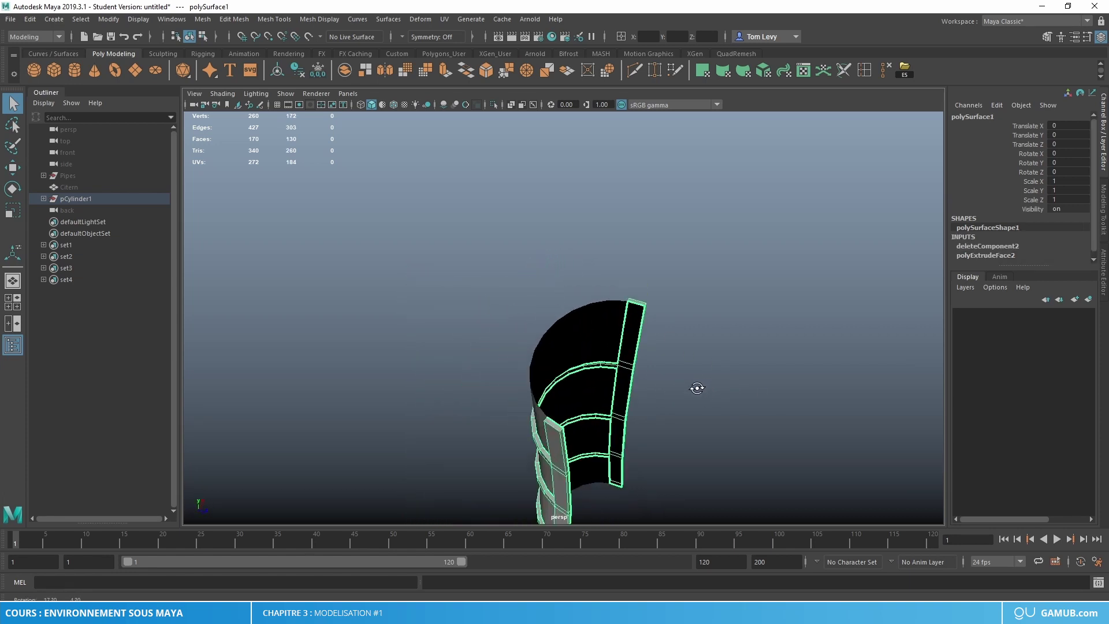
pyautogui.click(764, 372)
pyautogui.keyDown('alt'); pyautogui.moveTo(763, 372); pyautogui.dragTo(507, 296); pyautogui.keyUp('alt')
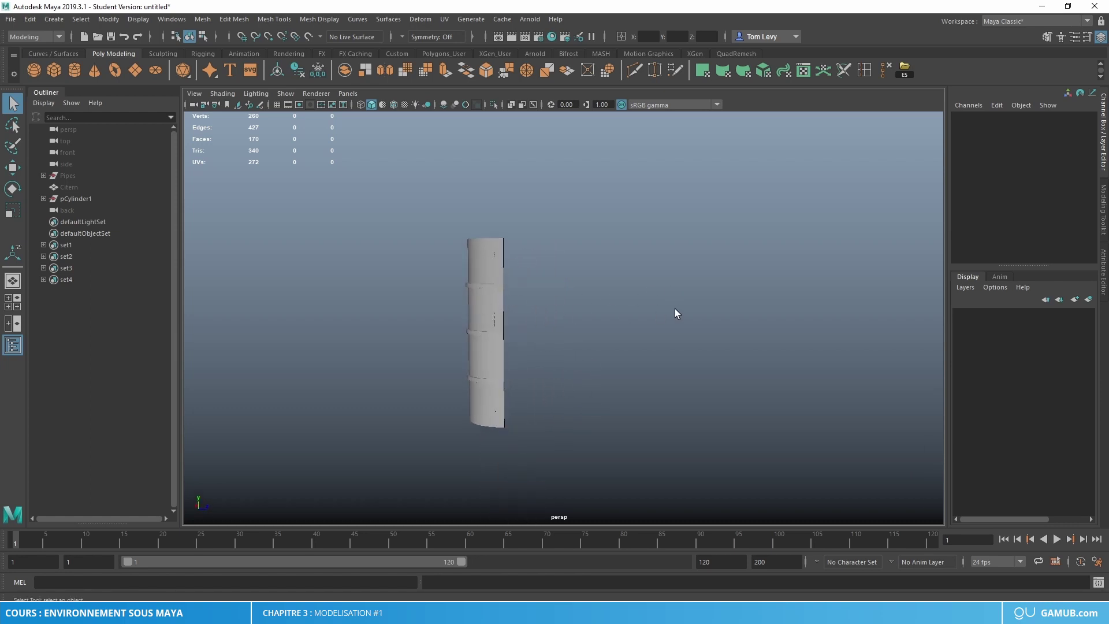
pyautogui.keyDown('alt'); pyautogui.moveTo(675, 309); pyautogui.dragTo(596, 344); pyautogui.keyUp('alt')
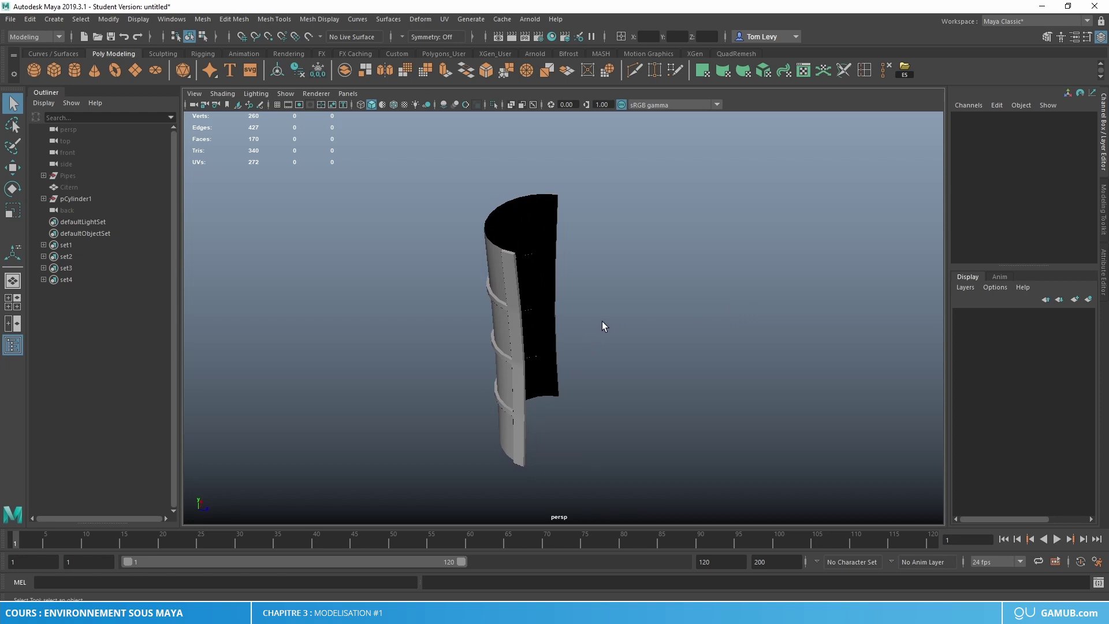
pyautogui.keyDown('alt'); pyautogui.moveTo(602, 321); pyautogui.dragTo(502, 230); pyautogui.keyUp('alt')
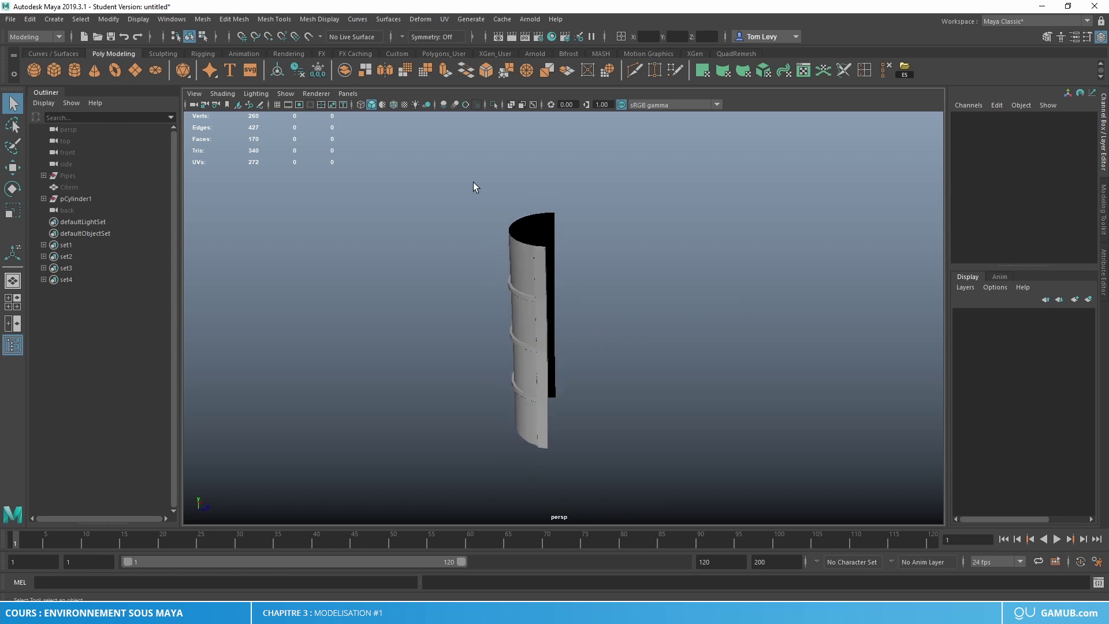
# Group the half cylinder and its frame, and center the group's pivot.
pyautogui.moveTo(456, 177); pyautogui.dragTo(563, 424)
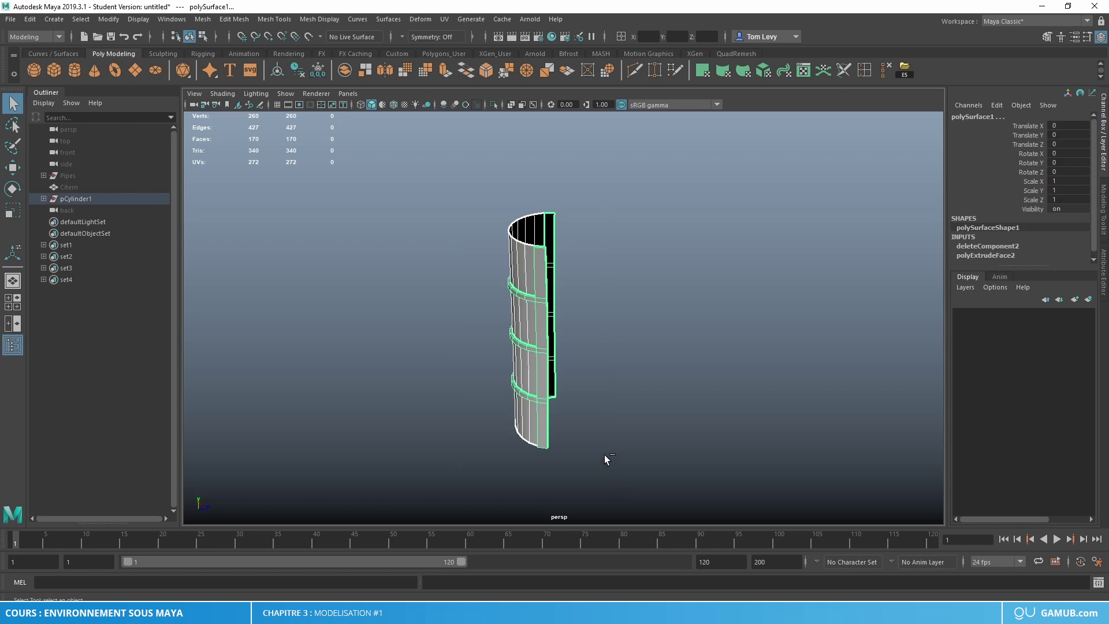
pyautogui.hotkey('ctrl', 'g')
pyautogui.press('w')
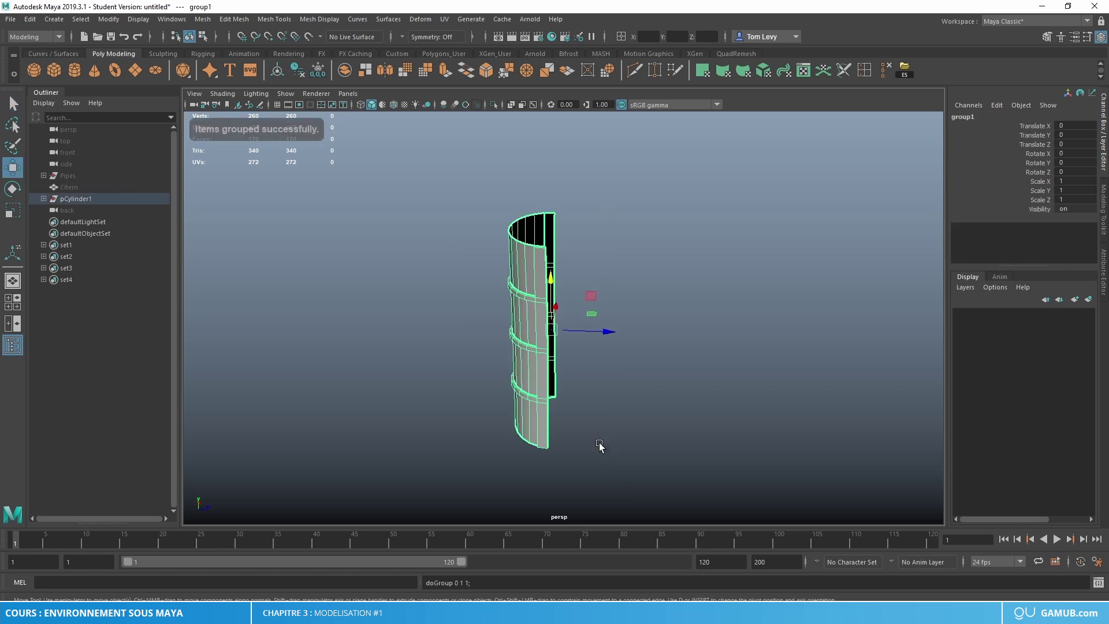
pyautogui.click(277, 70)
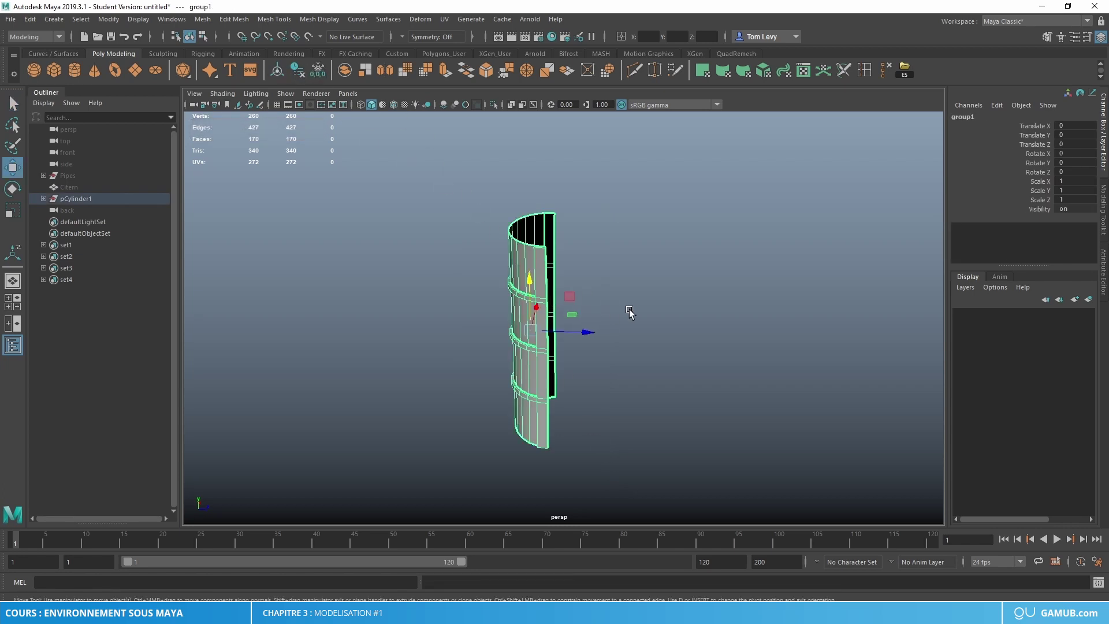
# Move group1 out of pCylinder1 to the top level of the hierarchy and delete the emptied pCylinder1.
pyautogui.click(63, 198)
pyautogui.moveTo(63, 198); pyautogui.dragTo(49, 202)
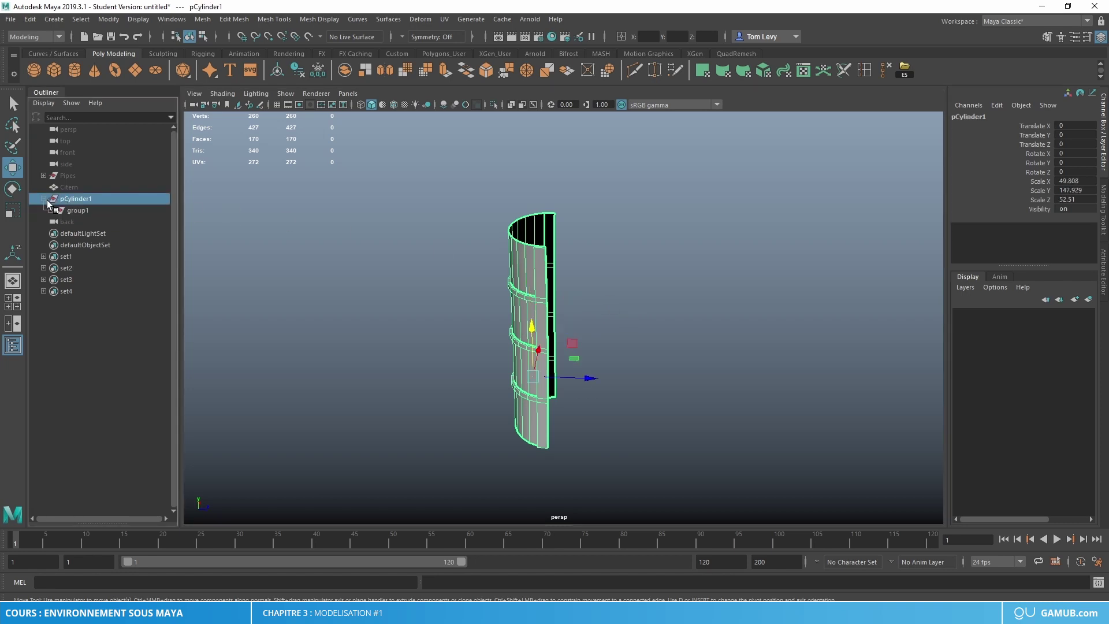
pyautogui.click(70, 210)
pyautogui.click(51, 210)
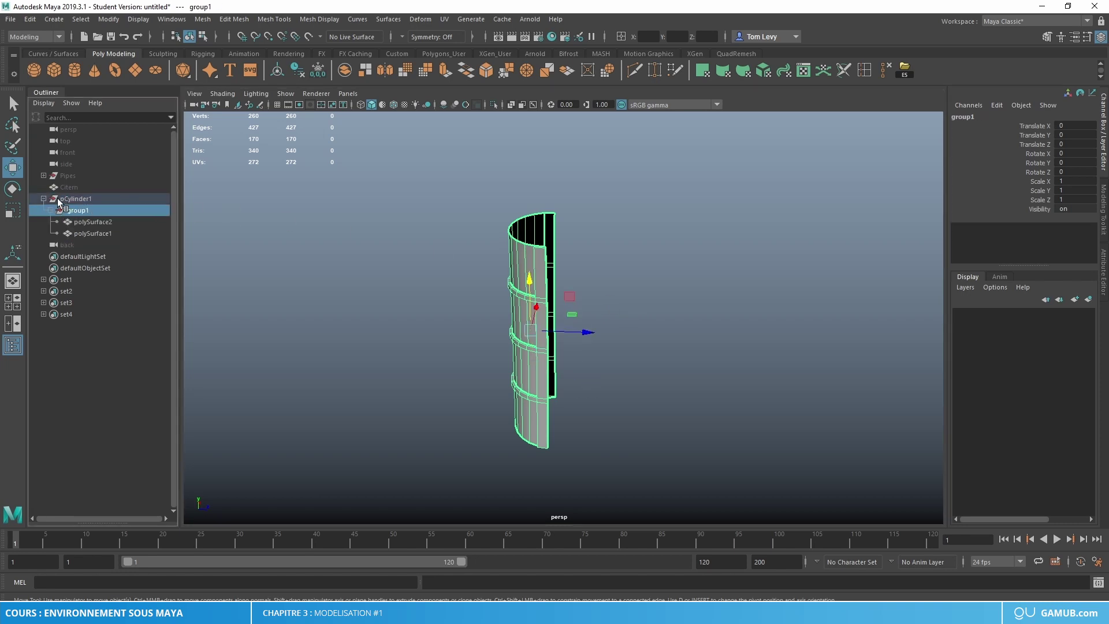
pyautogui.click(51, 210)
pyautogui.moveTo(84, 195); pyautogui.dragTo(84, 193, button='middle')
pyautogui.click(75, 211)
pyautogui.press('Delete')
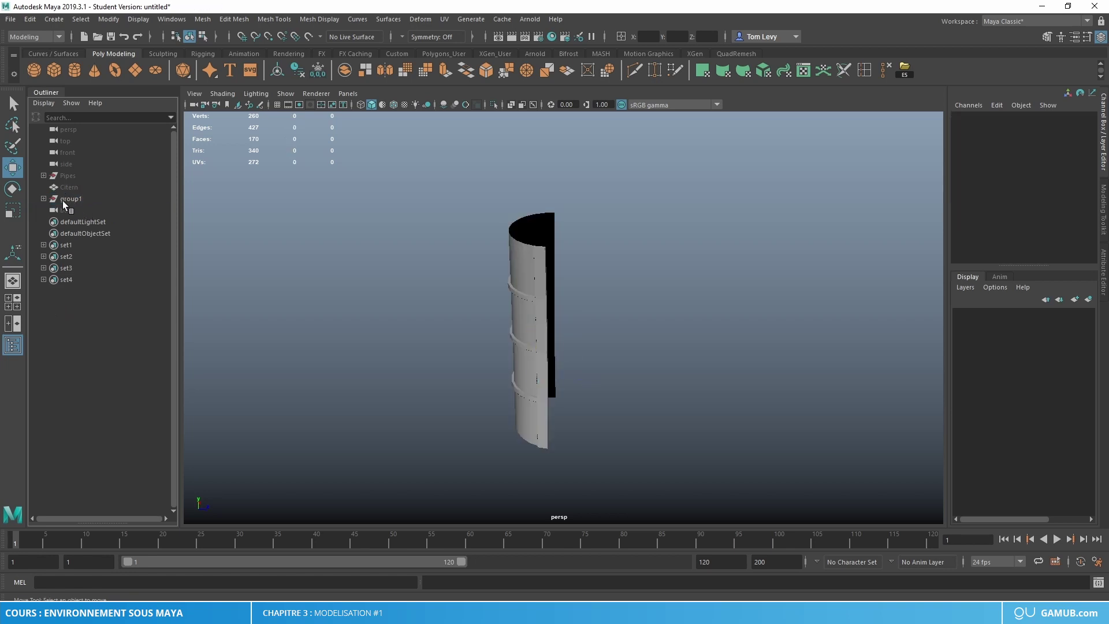
# Select group1 and freeze its transformations.
pyautogui.click(70, 199)
pyautogui.keyDown('alt'); pyautogui.moveTo(584, 279); pyautogui.dragTo(601, 344); pyautogui.keyUp('alt')
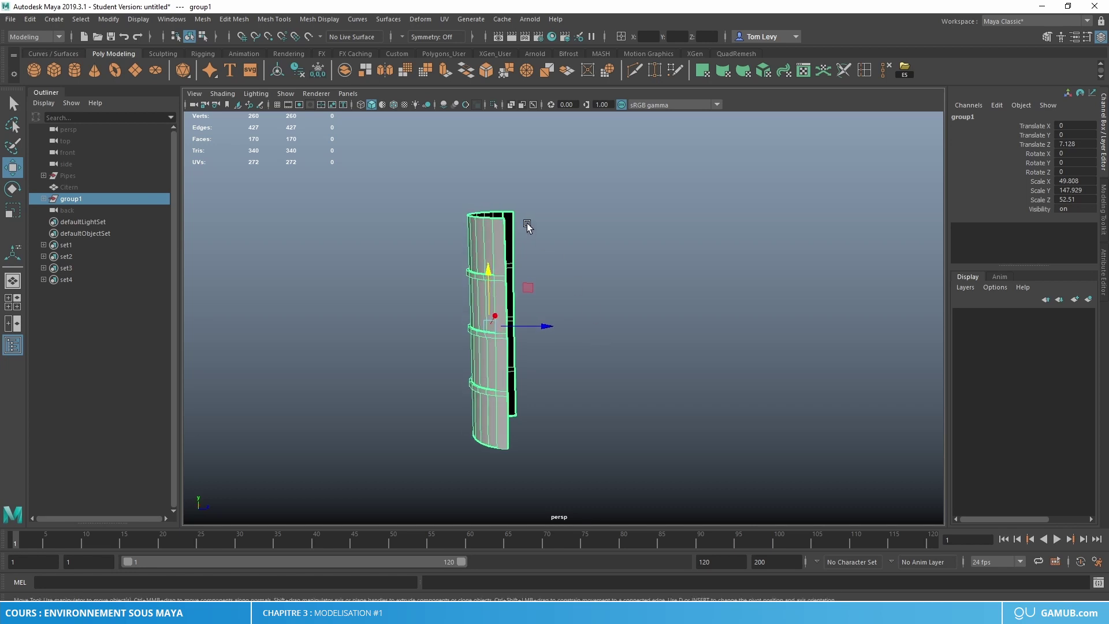
pyautogui.click(317, 69)
# Duplicate the group and mirror the copy by setting its Scale Z to -1.
pyautogui.hotkey('ctrl', 'd')
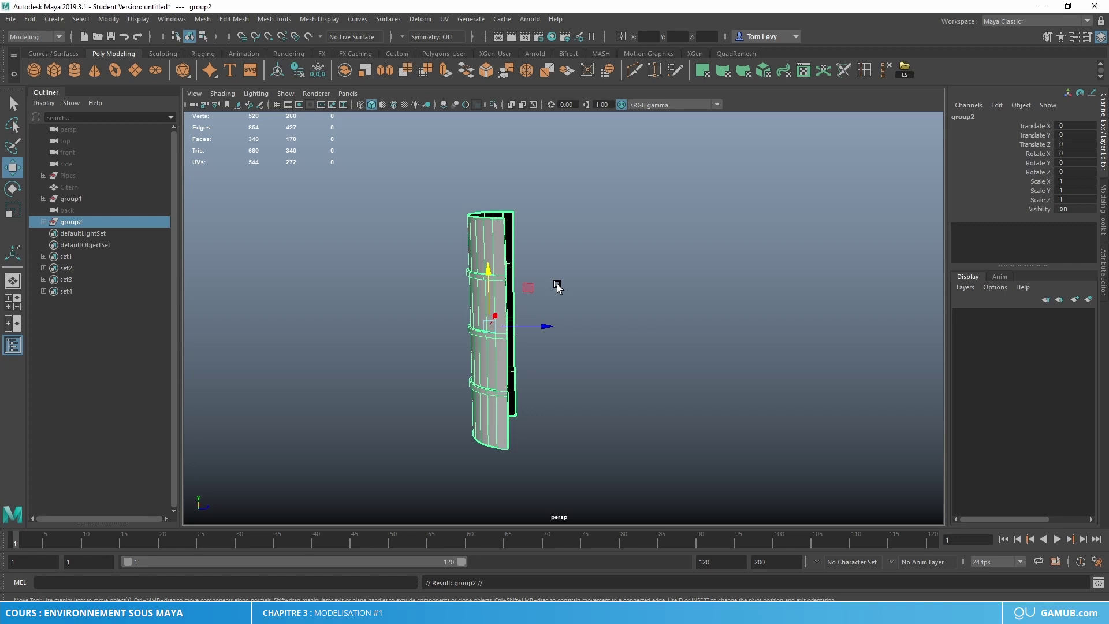
pyautogui.press('r')
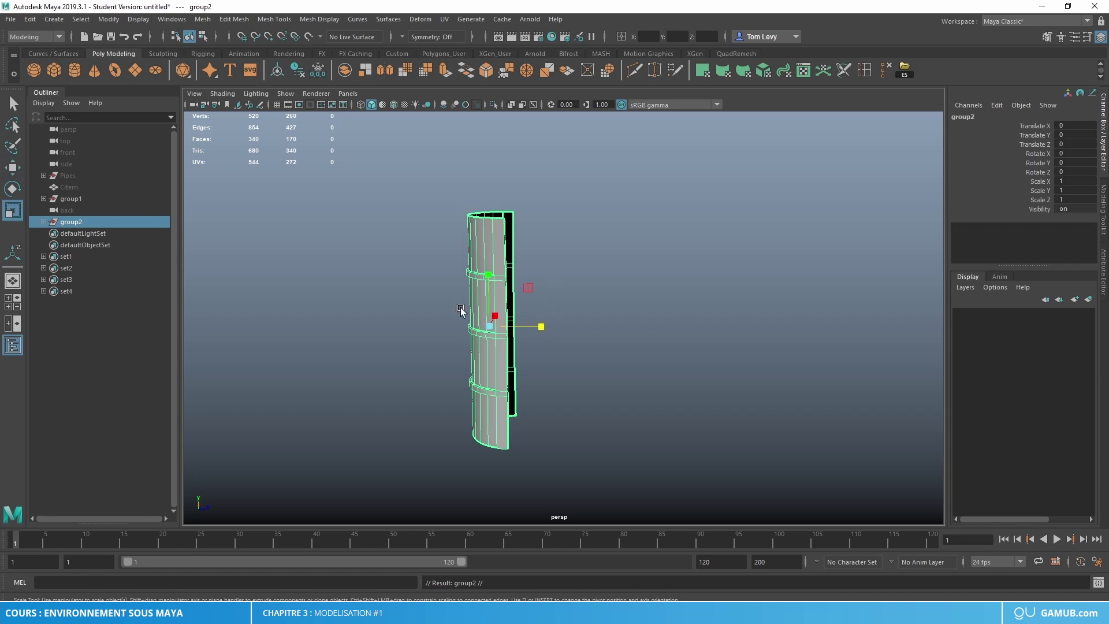
pyautogui.moveTo(549, 323); pyautogui.dragTo(393, 322)
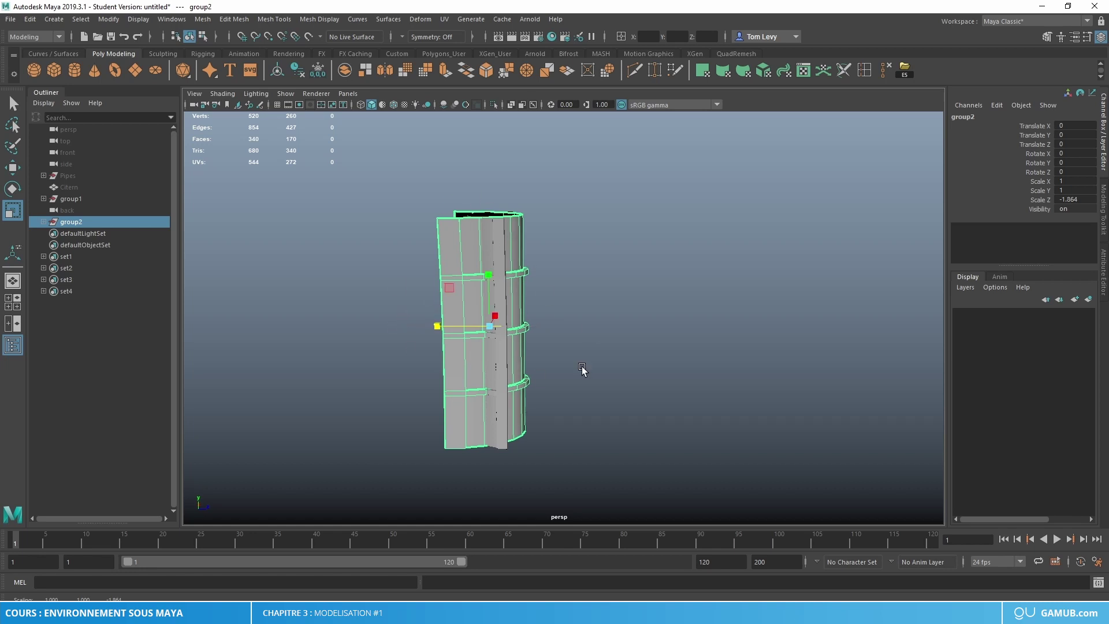
pyautogui.keyDown('alt'); pyautogui.moveTo(596, 320); pyautogui.dragTo(439, 356); pyautogui.keyUp('alt')
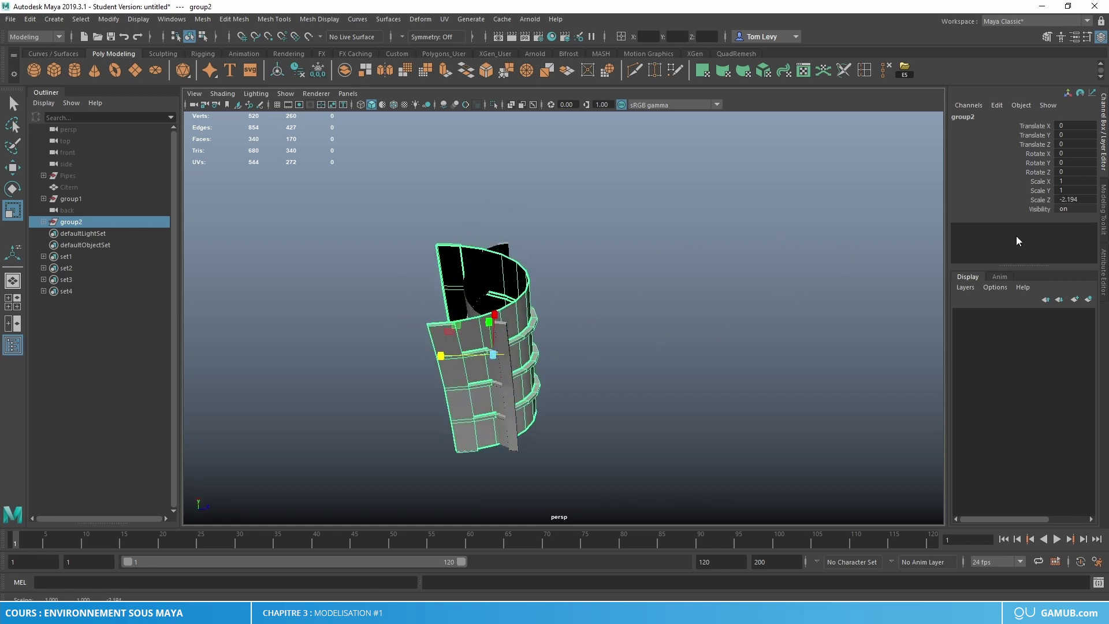
pyautogui.click(1071, 200)
pyautogui.write('-1')
pyautogui.press('Return')
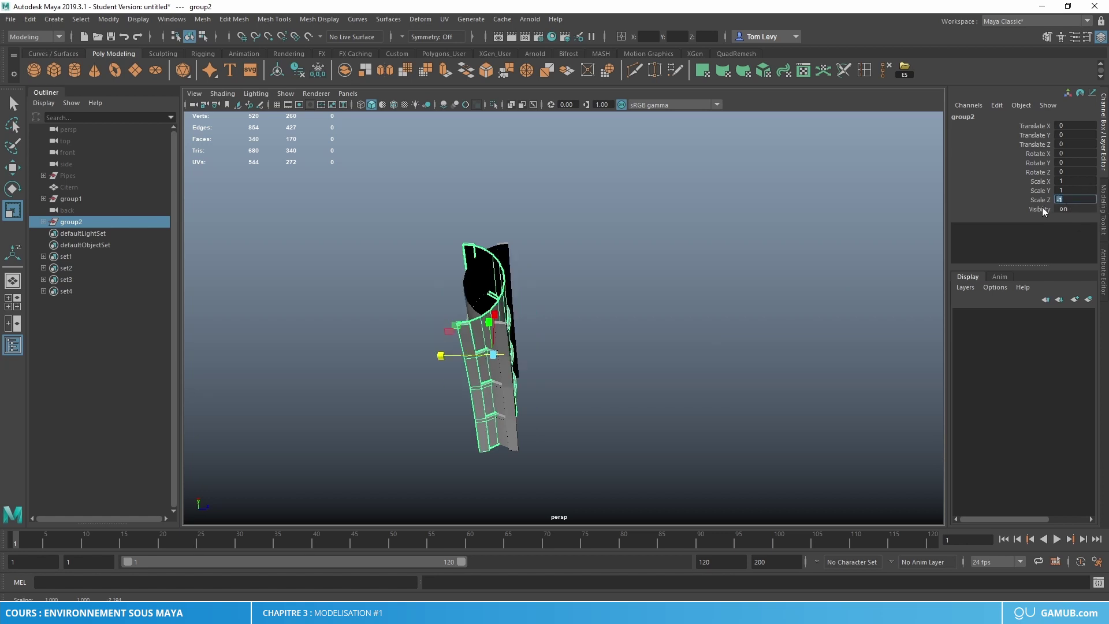
# Move the mirrored copy away from the original along Z, to a Translate Z of about 146.
pyautogui.click(678, 304)
pyautogui.click(161, 224)
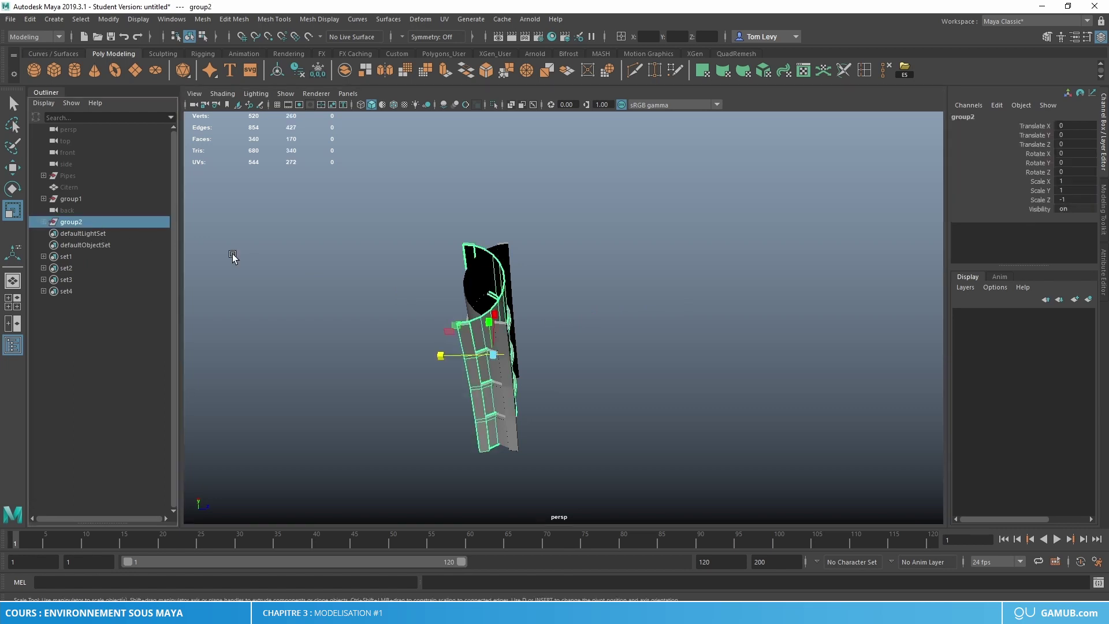
pyautogui.press('w')
pyautogui.moveTo(550, 359); pyautogui.dragTo(682, 370)
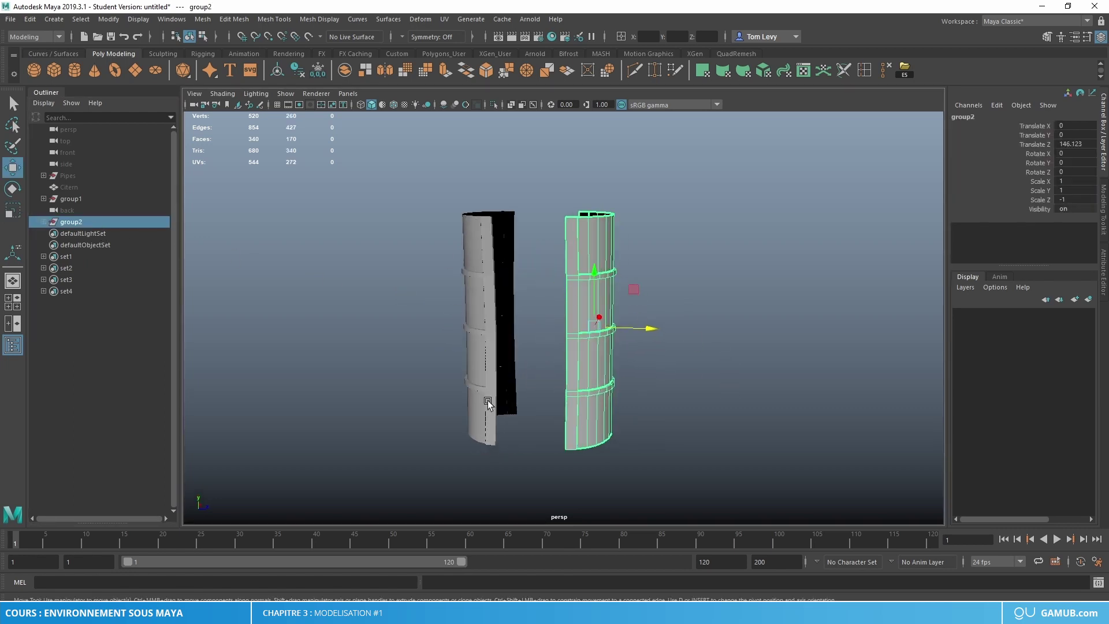
# Undo the copy's move and mirroring, the duplication and the freezing of group1's transformations.
pyautogui.hotkey('ctrl', 'z')
pyautogui.hotkey('ctrl', 'z')
pyautogui.hotkey('ctrl', 'z')
pyautogui.hotkey('ctrl', 'z')
pyautogui.hotkey('ctrl', 'z')
pyautogui.hotkey('ctrl', 'z')
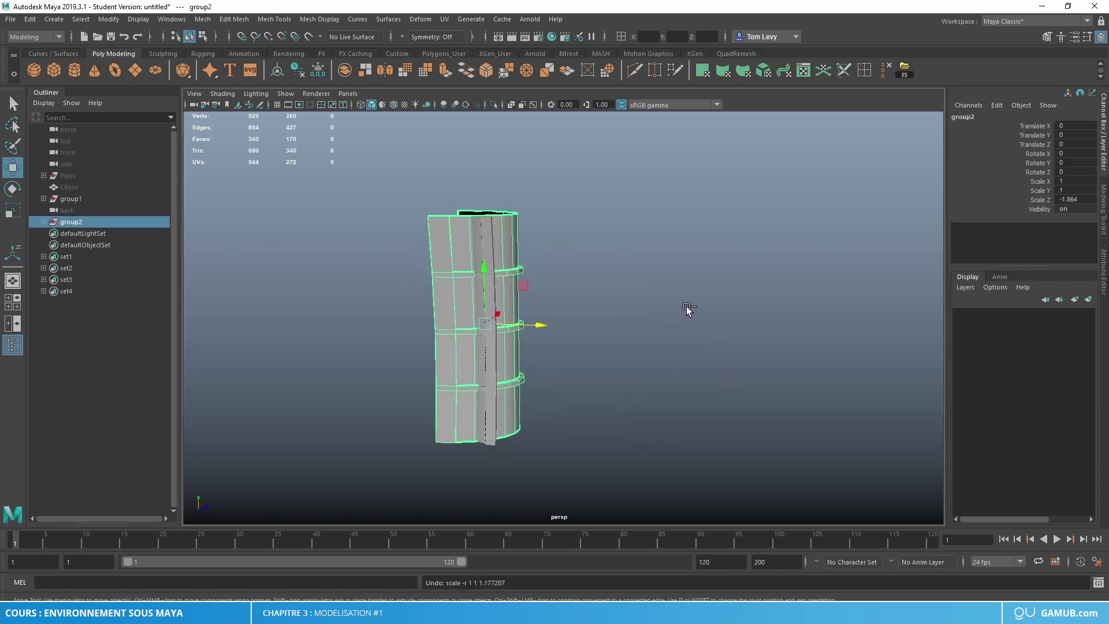
# Duplicate group1 again and freeze the copy's transformations.
pyautogui.hotkey('ctrl', 'd')
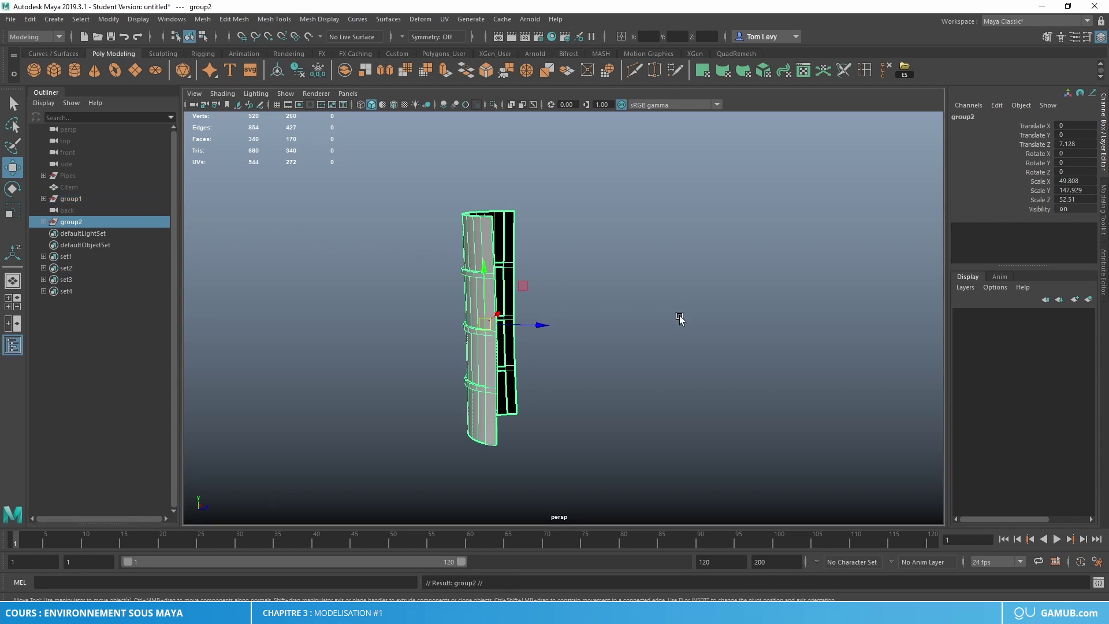
pyautogui.keyDown('alt'); pyautogui.moveTo(681, 317); pyautogui.dragTo(654, 312); pyautogui.keyUp('alt')
pyautogui.click(309, 69)
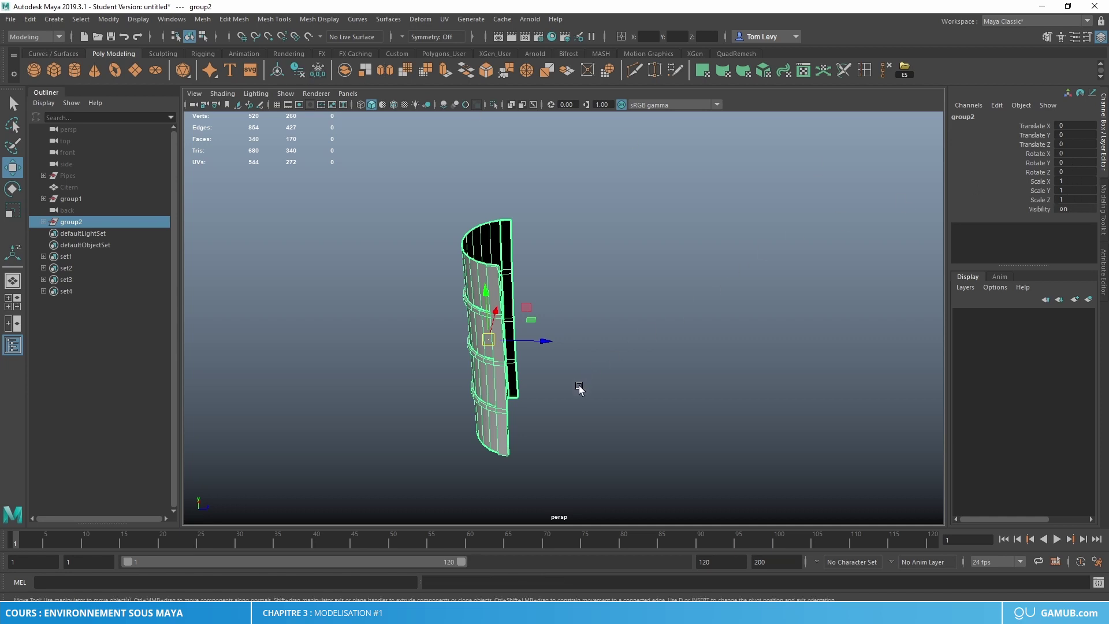
# Try flipping the copy with negative scaling along Y and along X, undoing each attempt.
pyautogui.press('r')
pyautogui.moveTo(485, 291); pyautogui.dragTo(781, 370)
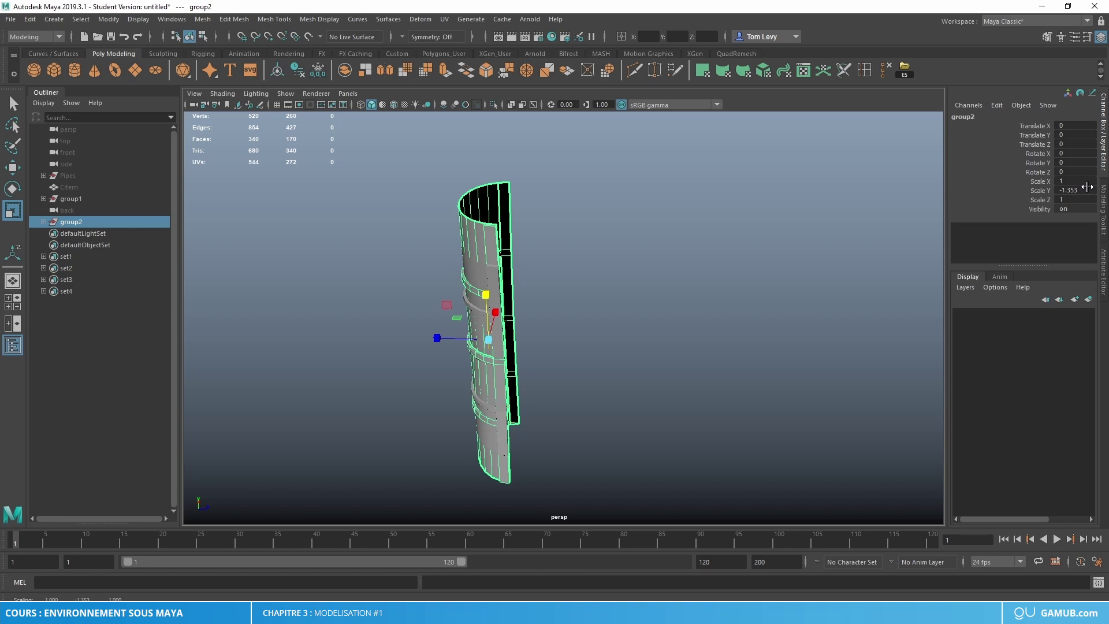
pyautogui.hotkey('ctrl', 'z')
pyautogui.moveTo(498, 309); pyautogui.dragTo(939, 281)
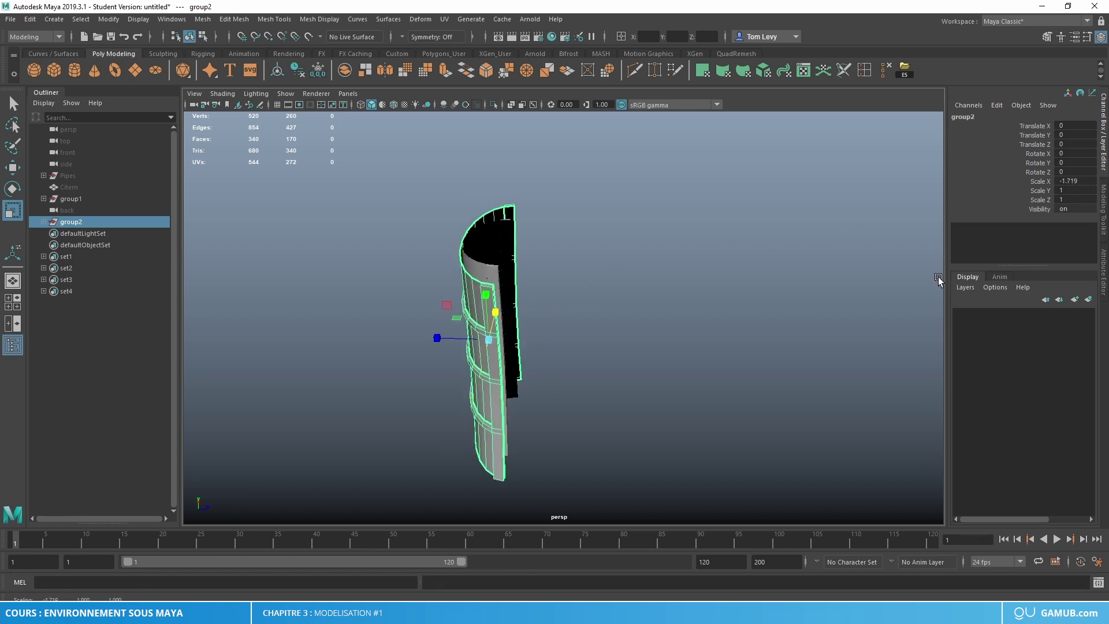
pyautogui.hotkey('ctrl', 'z')
# Flip the copy along Z by setting its Scale Z to -1.
pyautogui.moveTo(540, 340); pyautogui.dragTo(415, 357)
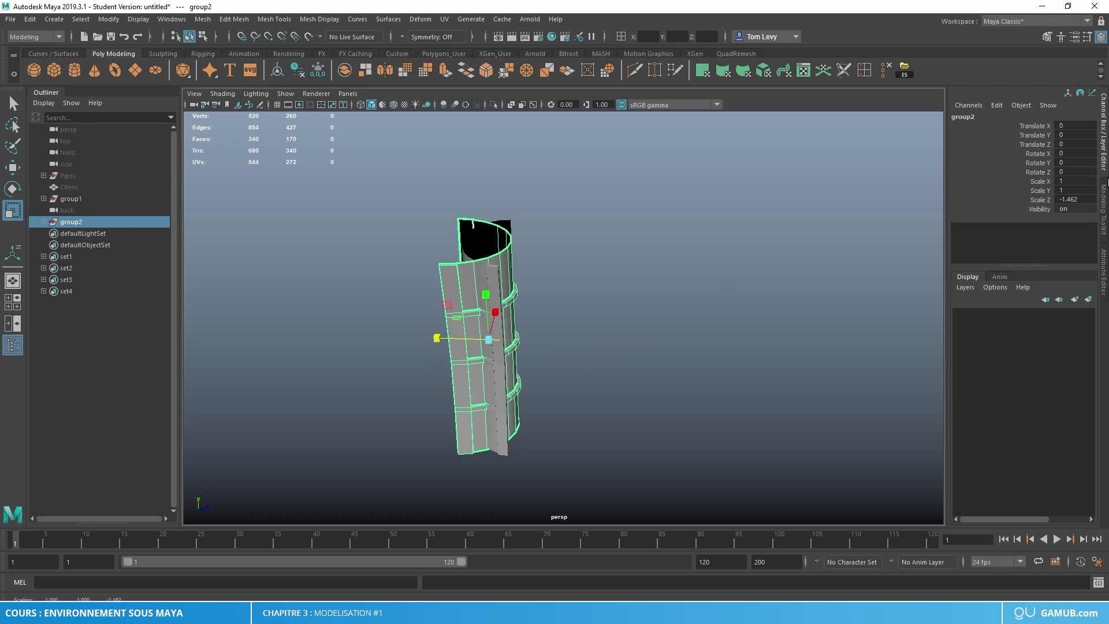
pyautogui.click(1079, 200)
pyautogui.write('-1')
pyautogui.press('Return')
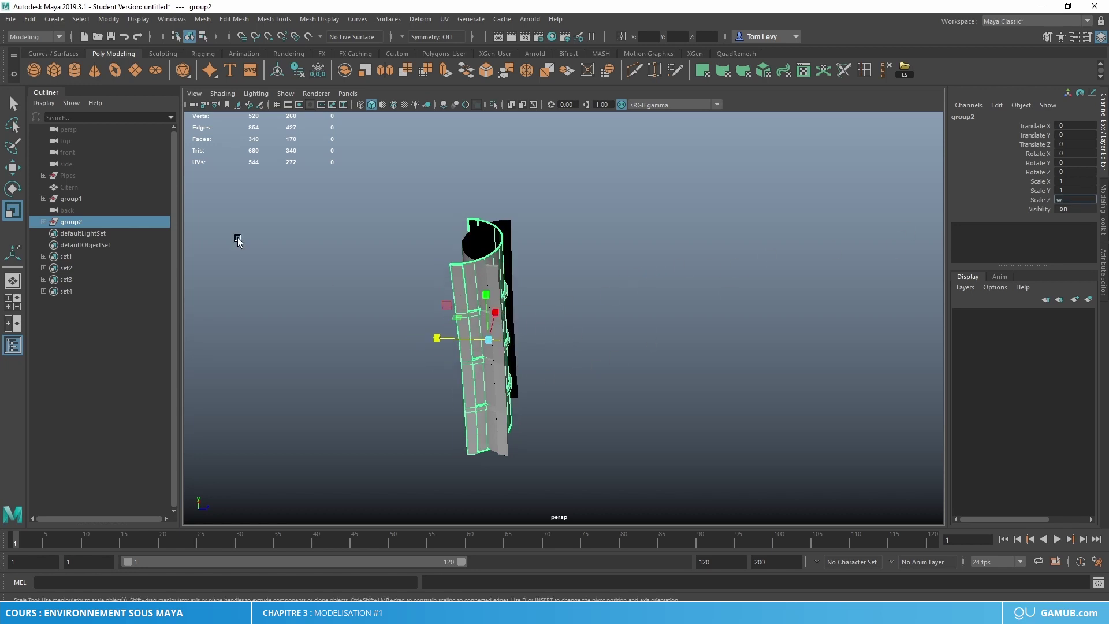
# Move the flipped copy along Z, to a Translate Z of about 347, facing the original half cylinder.
pyautogui.press('w')
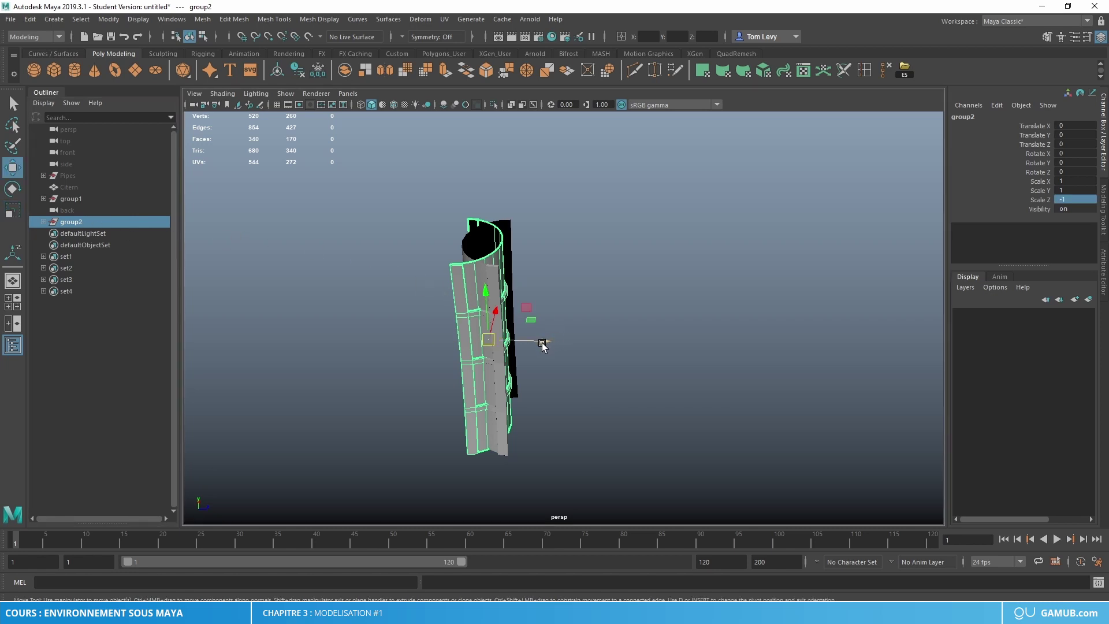
pyautogui.moveTo(543, 345); pyautogui.dragTo(663, 327)
pyautogui.moveTo(752, 327); pyautogui.dragTo(742, 321)
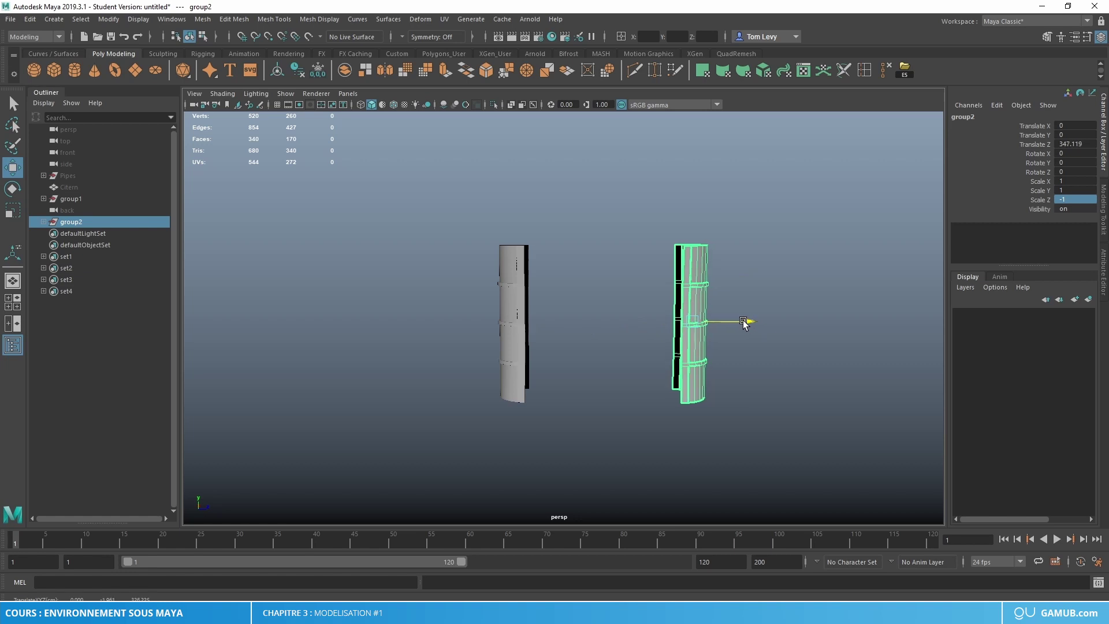
# Delete the flipped copy, keeping only the original group.
pyautogui.keyDown('alt'); pyautogui.moveTo(639, 330); pyautogui.dragTo(567, 275); pyautogui.keyUp('alt')
pyautogui.press('Delete')
pyautogui.keyDown('alt'); pyautogui.moveTo(567, 275); pyautogui.dragTo(644, 277, button='right'); pyautogui.keyUp('alt')
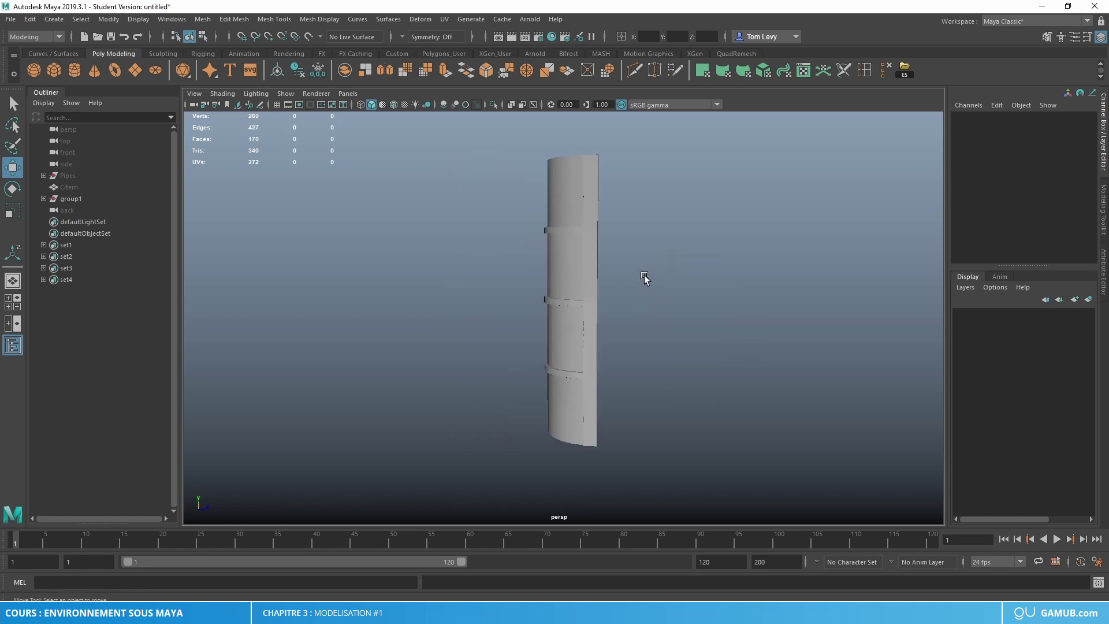
# Combine polySurface2 and polySurface1 inside group1 into one mesh and delete its construction history.
pyautogui.click(71, 199)
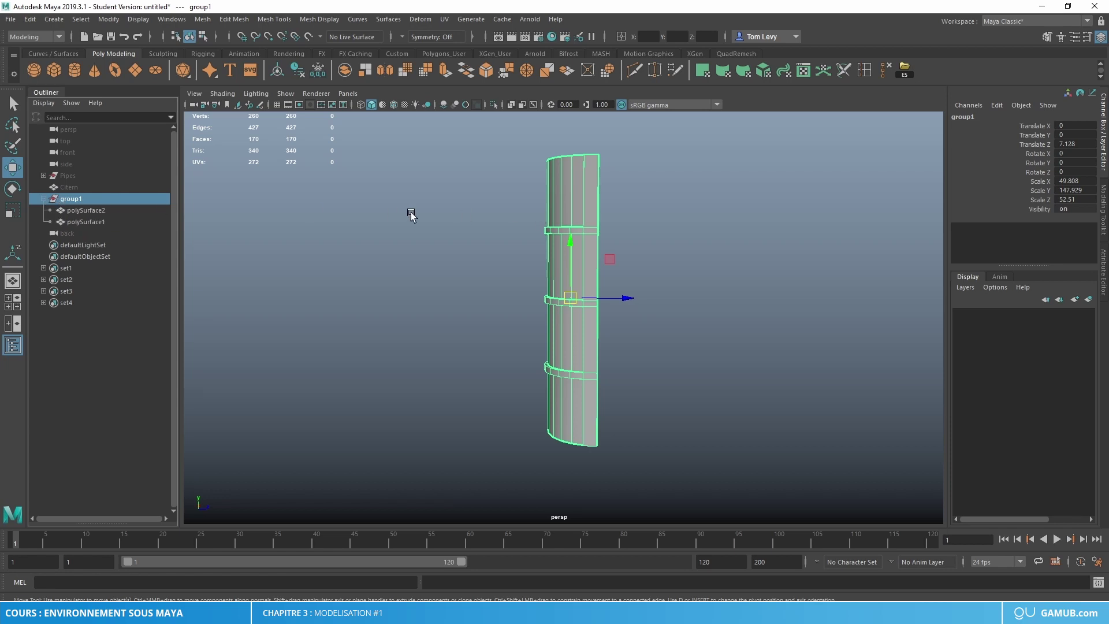
pyautogui.click(101, 210)
pyautogui.keyDown('shift'); pyautogui.click(97, 223); pyautogui.keyUp('shift')
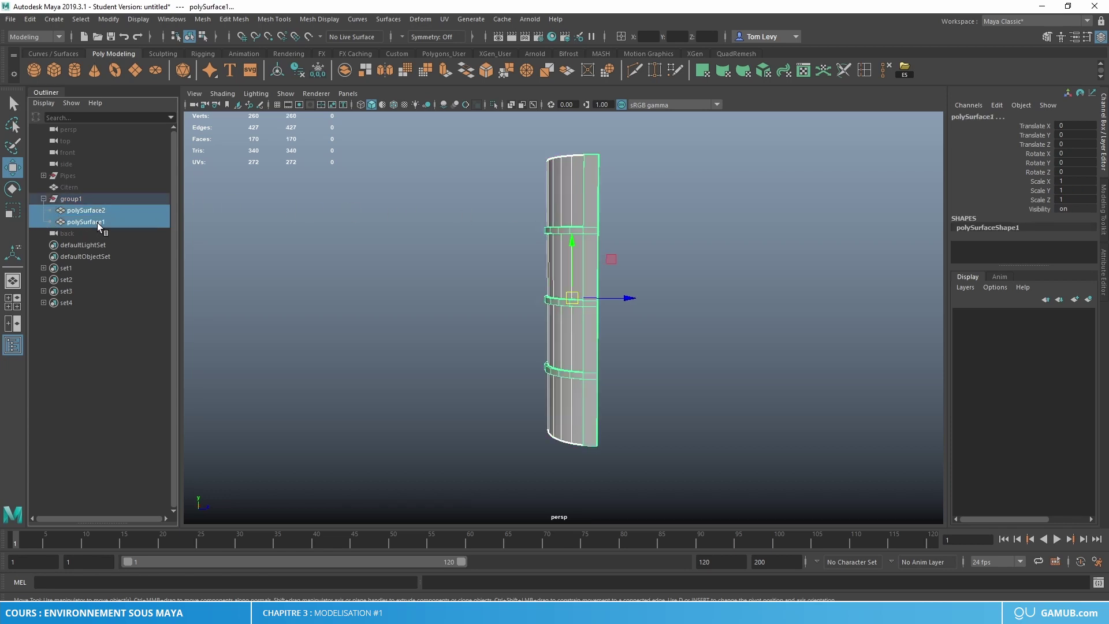
pyautogui.click(344, 67)
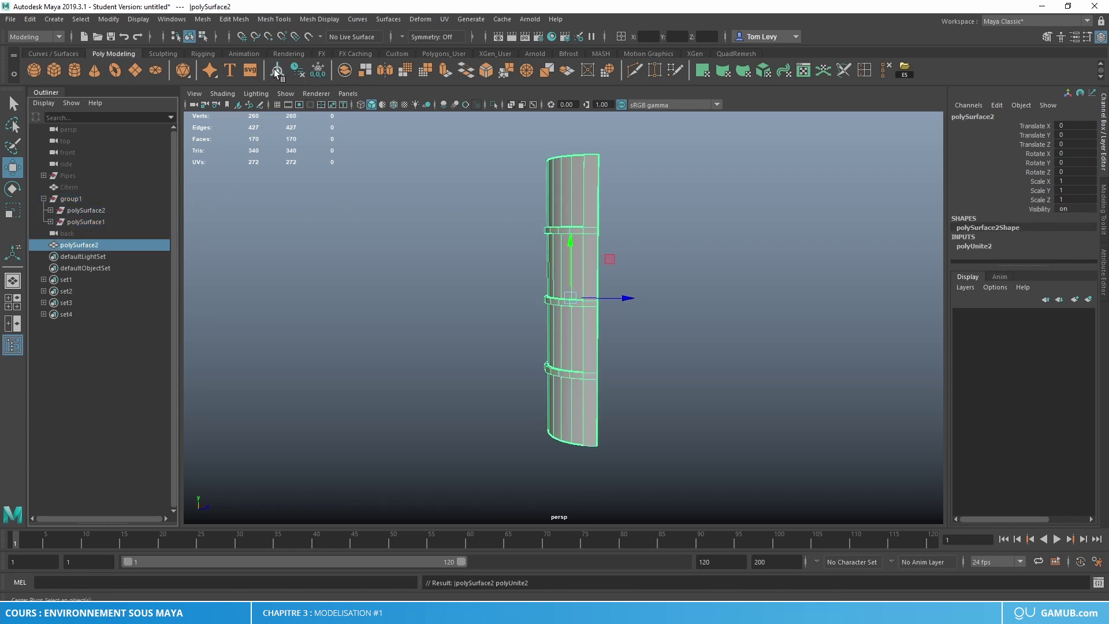
pyautogui.click(296, 71)
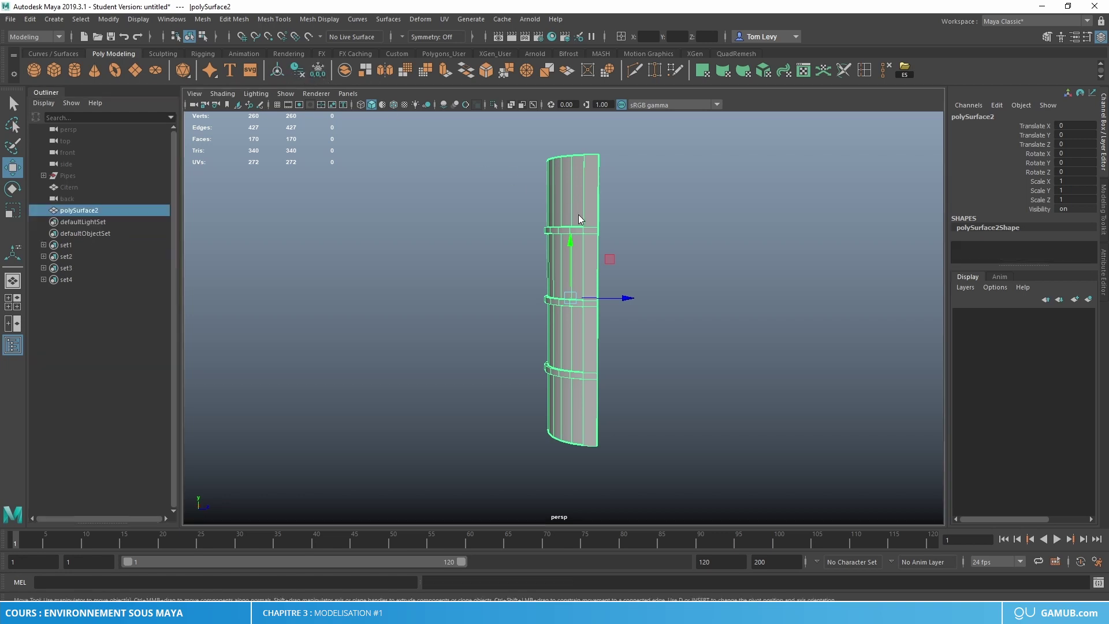
# In the side view, shift the vertices of all three rings along Z toward the open side, moving the middle ring slightly further.
pyautogui.moveTo(577, 214); pyautogui.dragTo(505, 217, button='right')
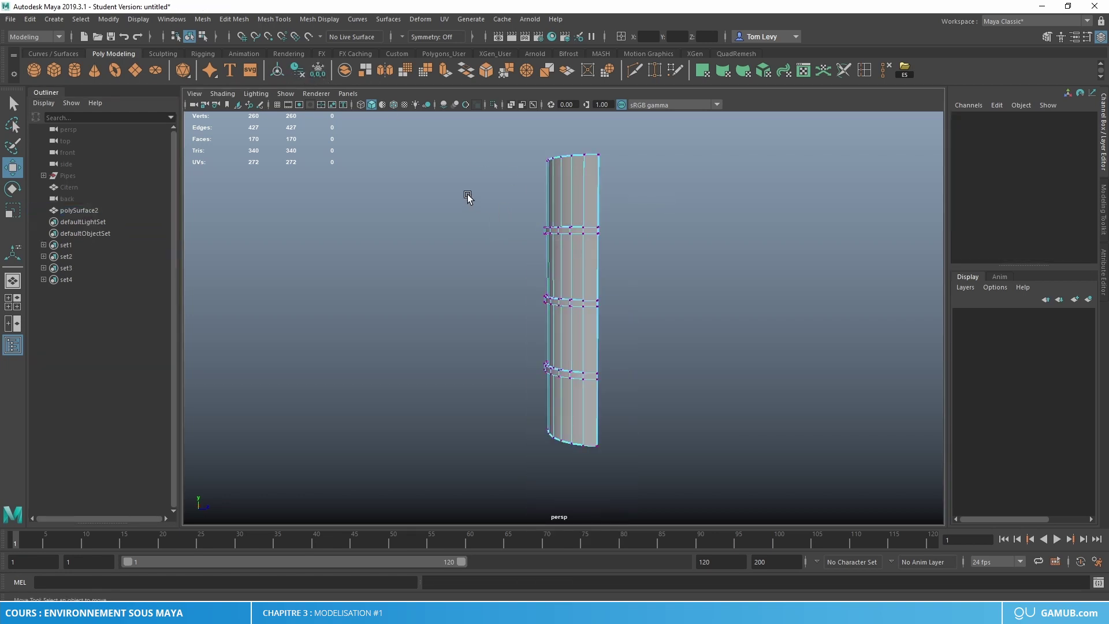
pyautogui.press('space')
pyautogui.moveTo(587, 241); pyautogui.dragTo(651, 245)
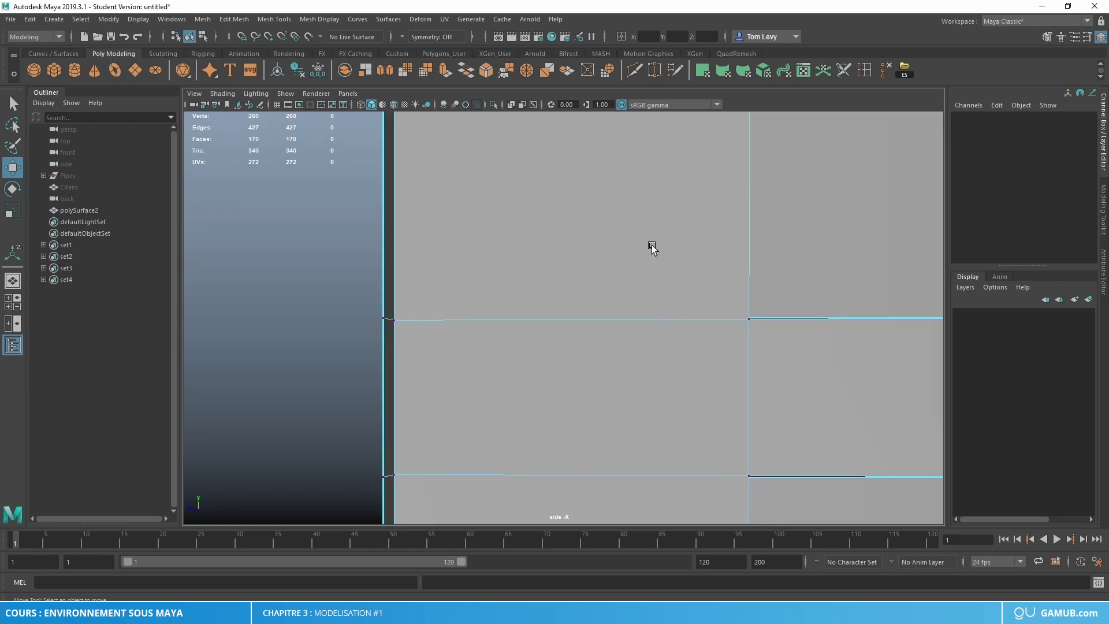
pyautogui.press('f')
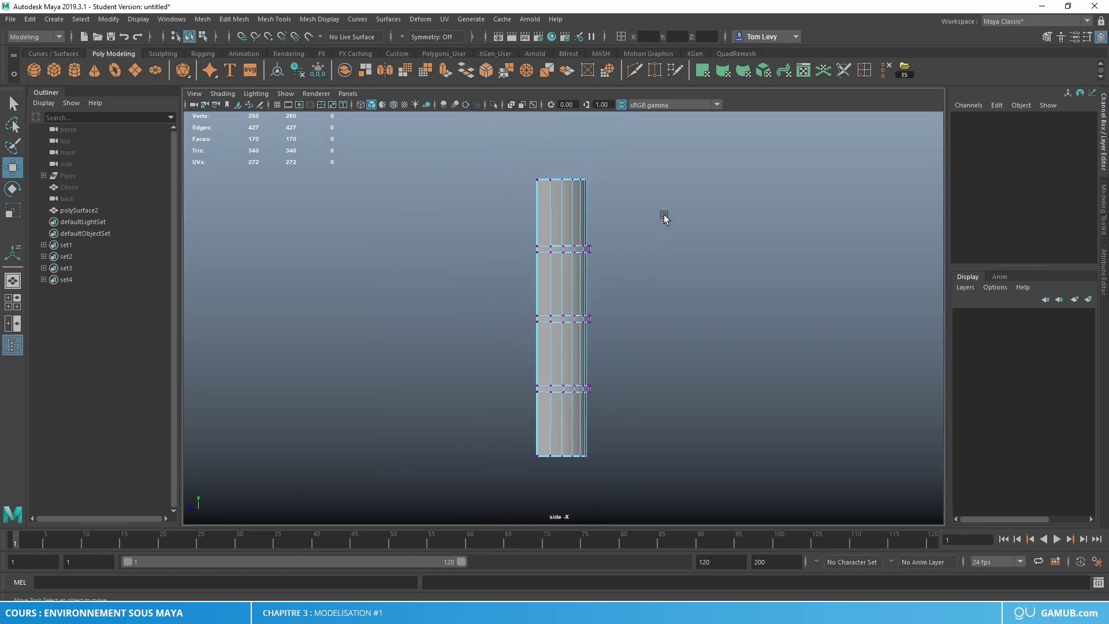
pyautogui.moveTo(664, 214); pyautogui.dragTo(442, 415)
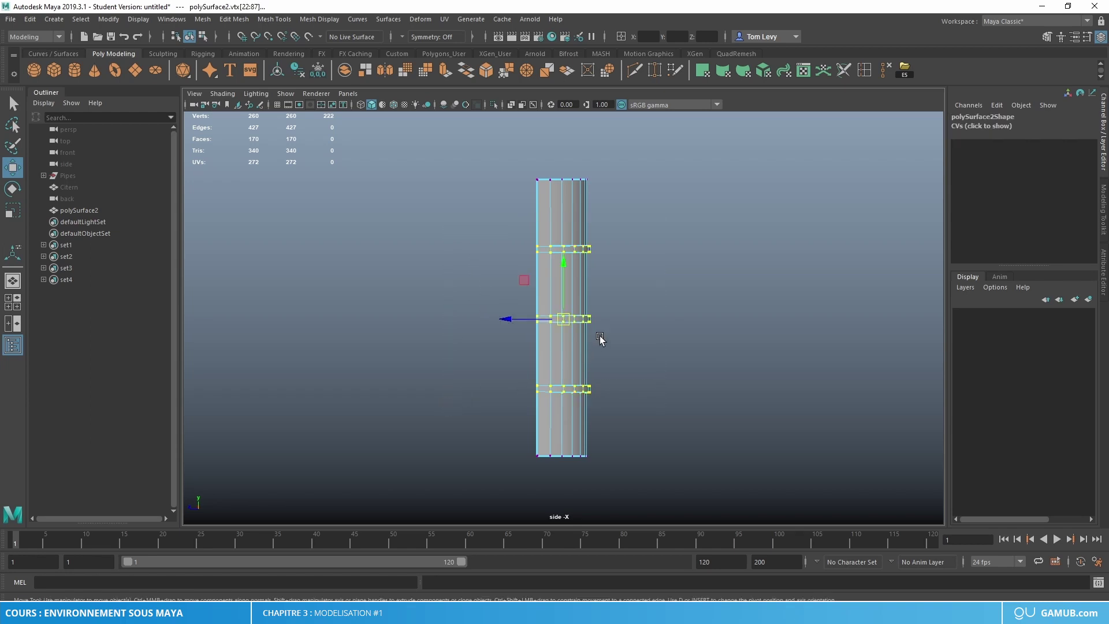
pyautogui.moveTo(521, 321); pyautogui.dragTo(518, 322)
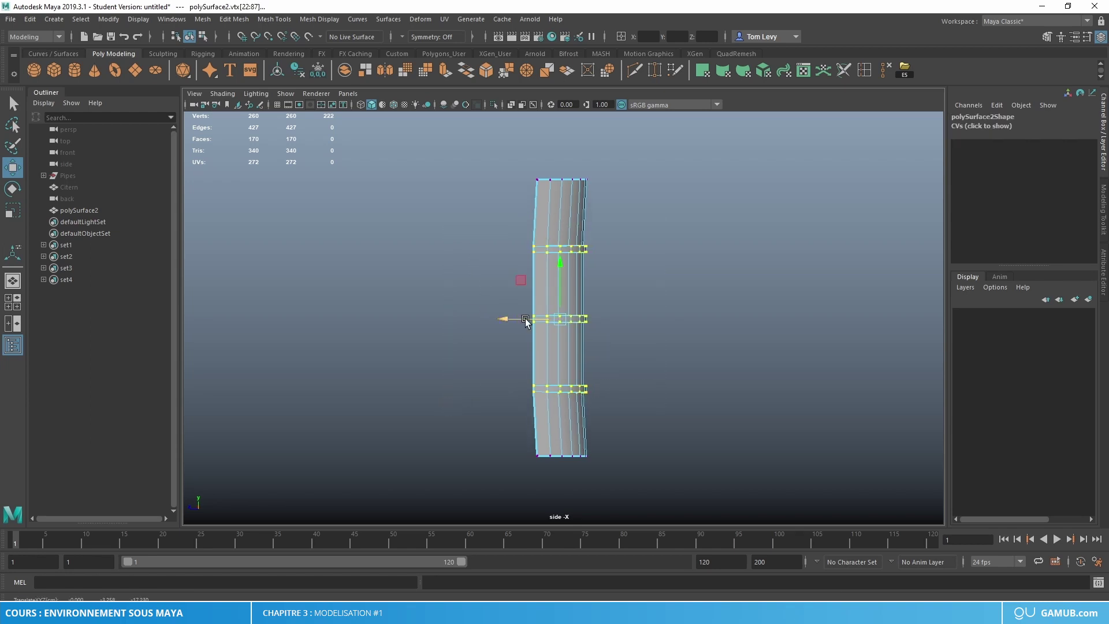
pyautogui.moveTo(689, 291); pyautogui.dragTo(501, 323)
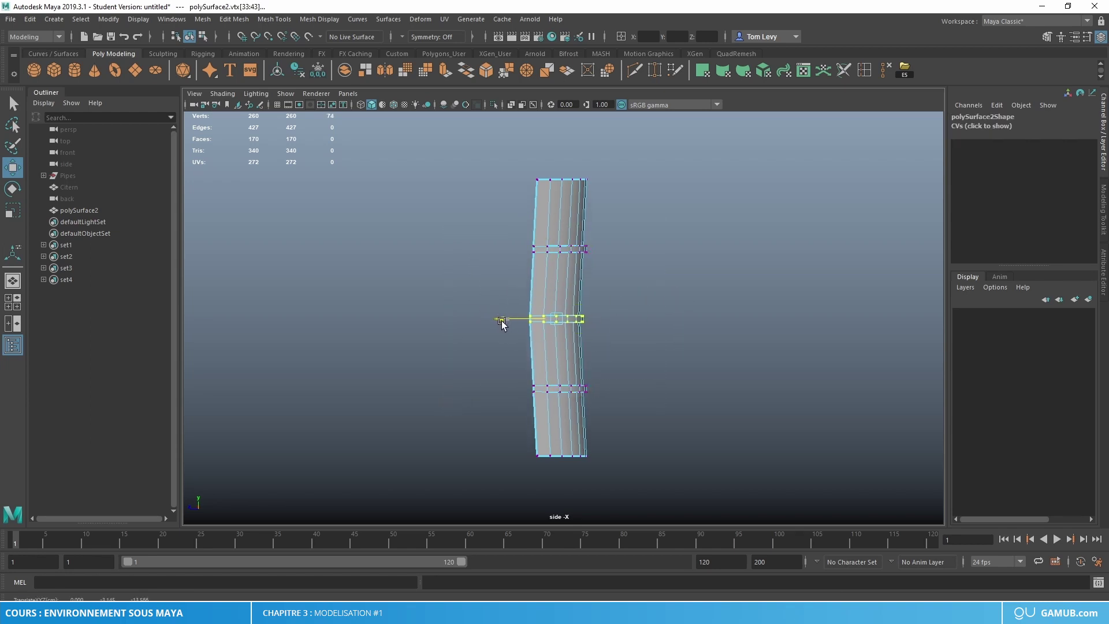
# Inspect the middle ring's vertices and the panel's bend up close in the side view.
pyautogui.scroll(5, 604, 254)
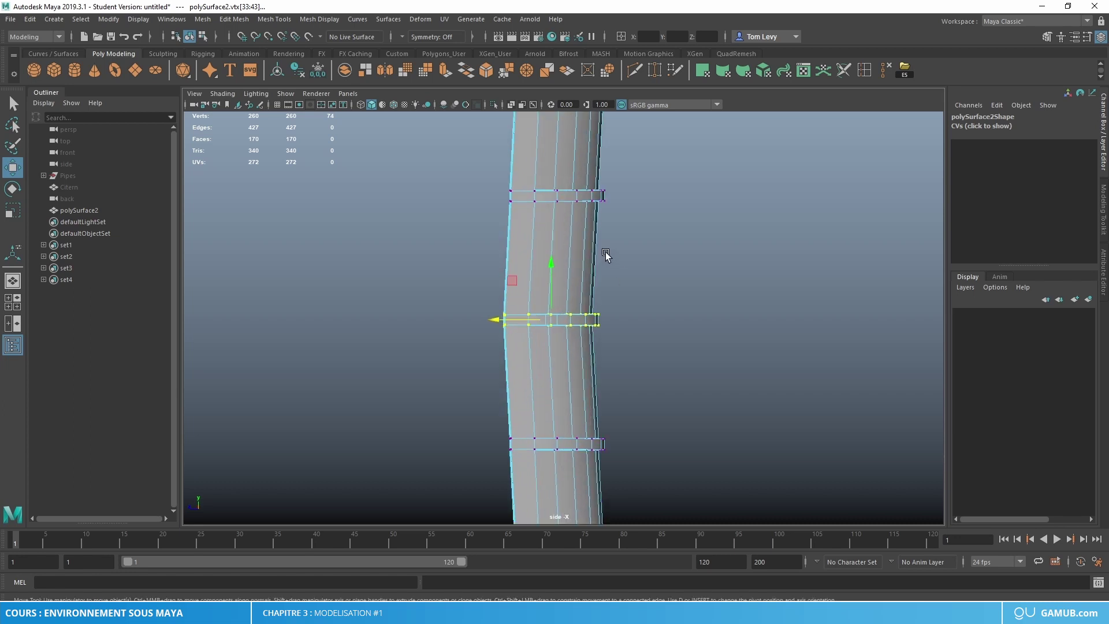
pyautogui.keyDown('alt'); pyautogui.moveTo(604, 254); pyautogui.dragTo(528, 329, button='middle'); pyautogui.keyUp('alt')
pyautogui.moveTo(420, 261); pyautogui.dragTo(652, 309)
pyautogui.scroll(4, 508, 265)
pyautogui.moveTo(488, 301); pyautogui.dragTo(493, 304)
pyautogui.scroll(-3, 681, 141)
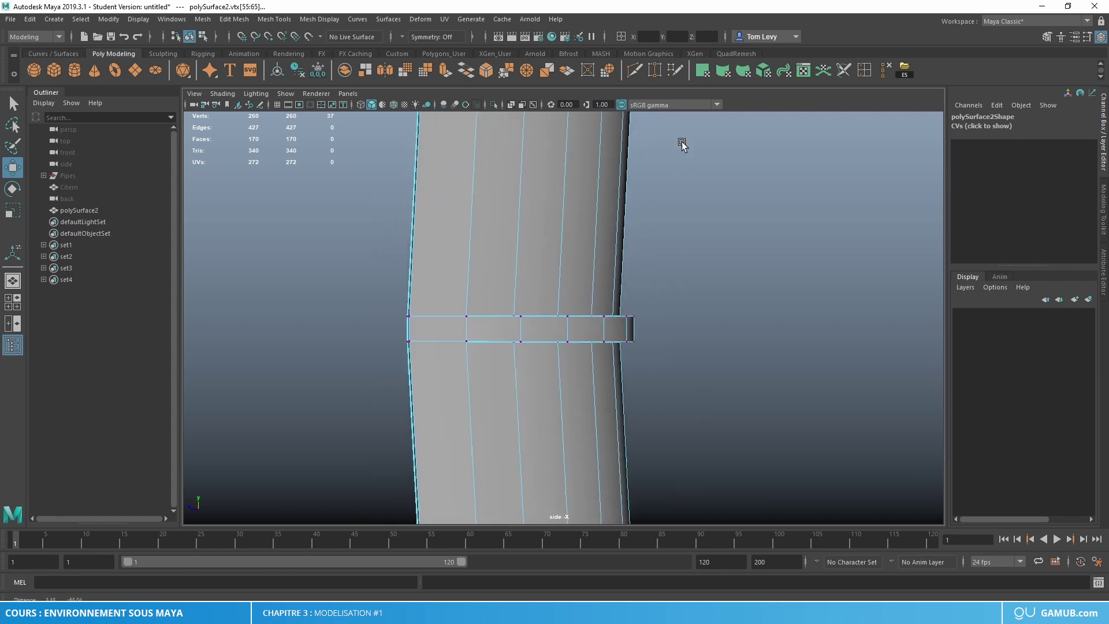
pyautogui.keyDown('alt'); pyautogui.moveTo(628, 314); pyautogui.dragTo(628, 363, button='middle'); pyautogui.keyUp('alt')
pyautogui.moveTo(669, 337); pyautogui.dragTo(488, 363)
pyautogui.keyDown('alt'); pyautogui.moveTo(488, 362); pyautogui.dragTo(578, 319, button='middle'); pyautogui.keyUp('alt')
pyautogui.press('F8')
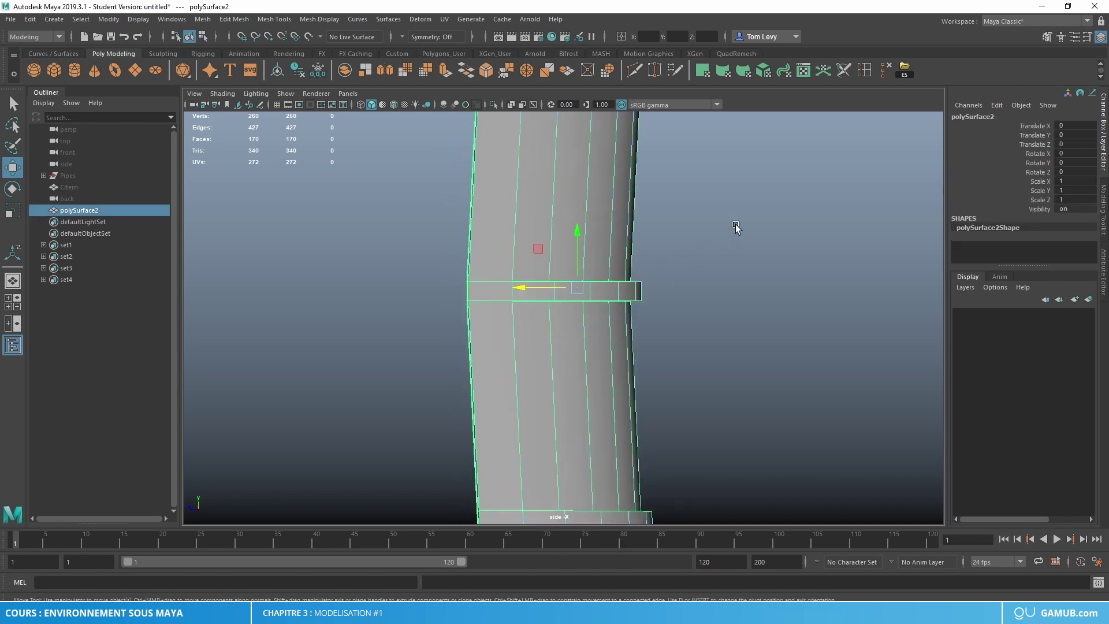
pyautogui.scroll(-3, 722, 255)
pyautogui.keyDown('alt'); pyautogui.moveTo(710, 277); pyautogui.dragTo(602, 288, button='middle'); pyautogui.keyUp('alt')
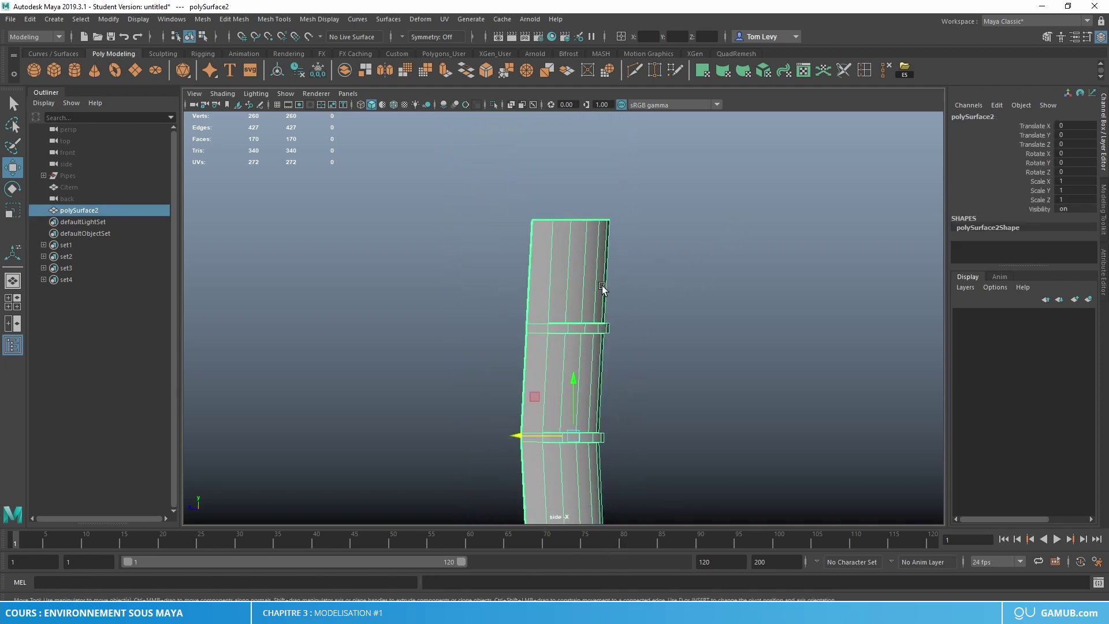
# Move the vertices of the half cylinder's top and bottom ends slightly along Z, opposite to the rings, to accentuate the curve.
pyautogui.moveTo(570, 255); pyautogui.dragTo(537, 245, button='right')
pyautogui.moveTo(458, 180); pyautogui.dragTo(715, 250)
pyautogui.keyDown('alt'); pyautogui.moveTo(715, 250); pyautogui.dragTo(713, 191, button='middle'); pyautogui.keyUp('alt')
pyautogui.moveTo(445, 362); pyautogui.dragTo(675, 430)
pyautogui.keyDown('alt'); pyautogui.moveTo(514, 313); pyautogui.dragTo(497, 332, button='middle'); pyautogui.keyUp('alt')
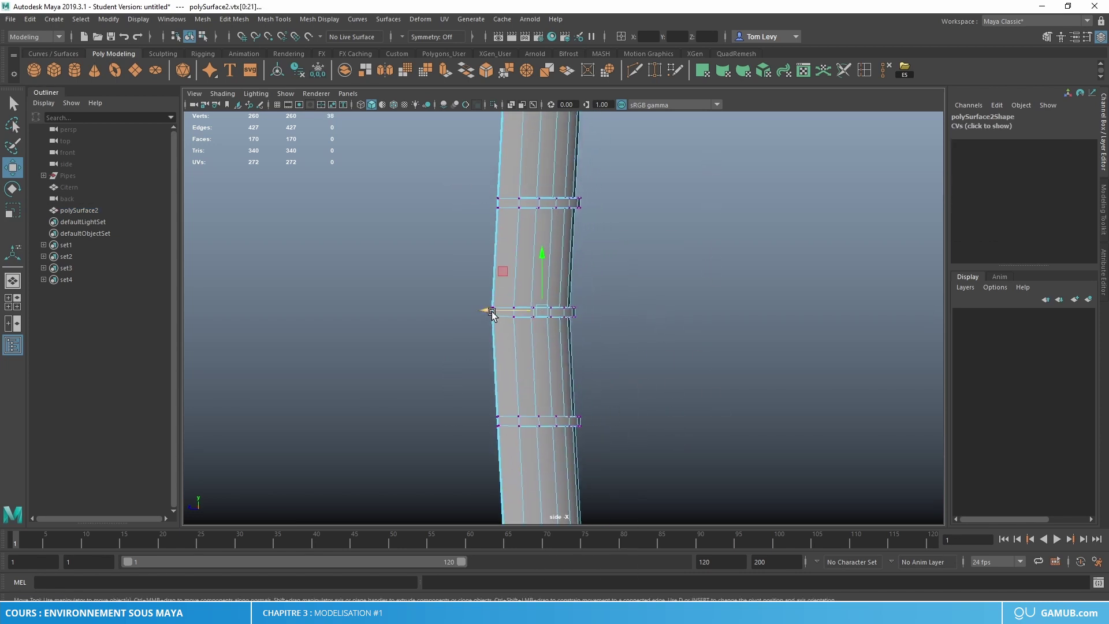
pyautogui.moveTo(492, 312); pyautogui.dragTo(495, 313)
pyautogui.scroll(-2, 626, 341)
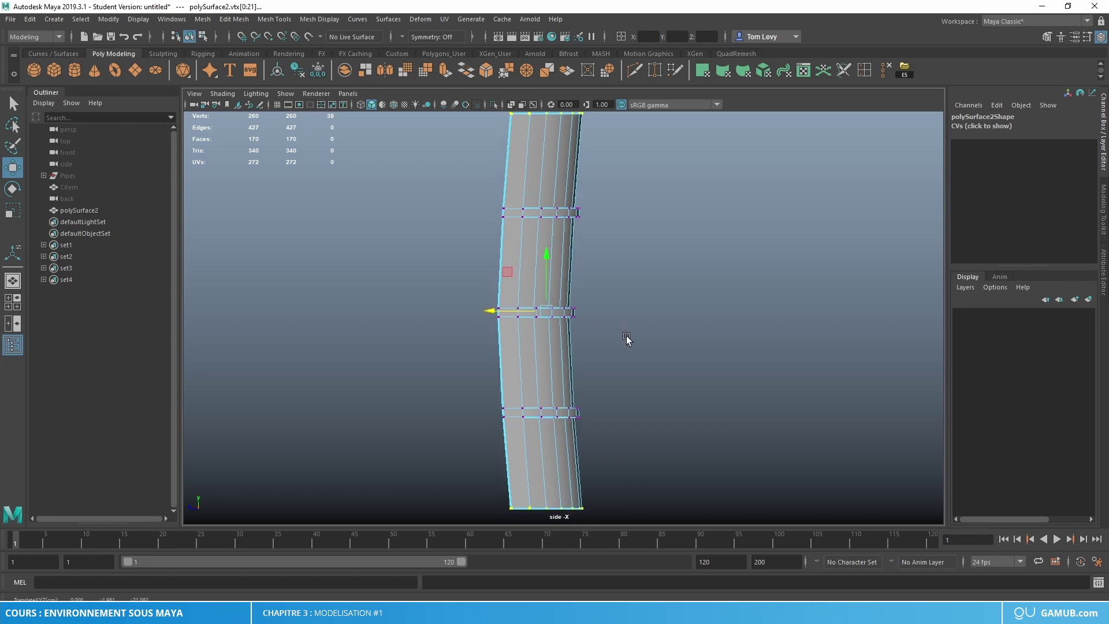
pyautogui.keyDown('alt'); pyautogui.moveTo(626, 341); pyautogui.dragTo(628, 388, button='middle'); pyautogui.keyUp('alt')
pyautogui.scroll(3, 586, 476)
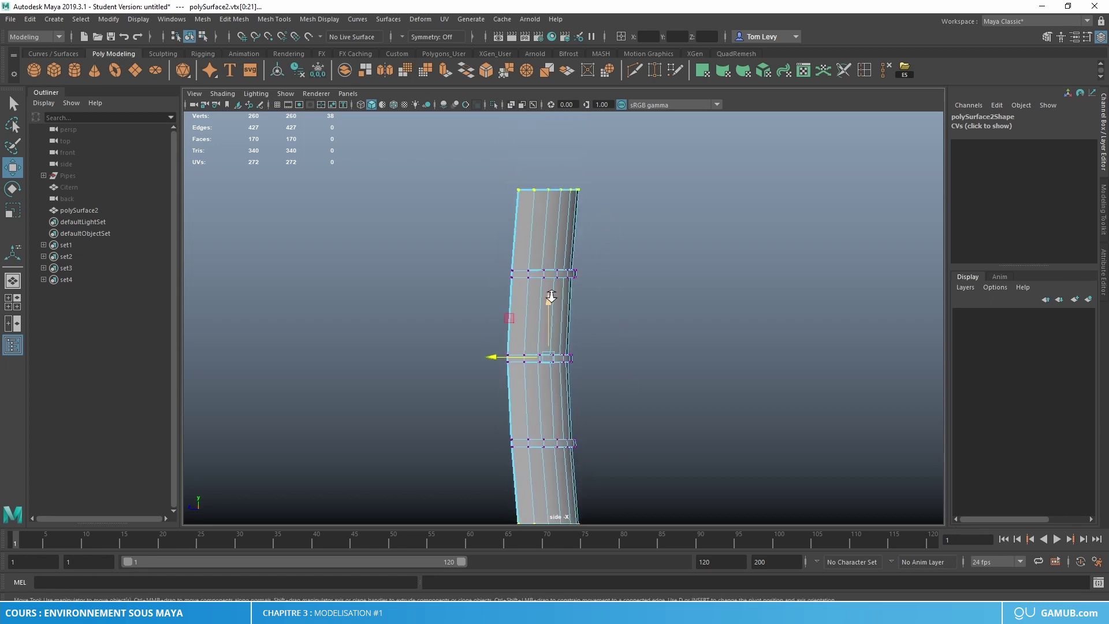
pyautogui.moveTo(558, 269); pyautogui.dragTo(652, 202, button='right')
pyautogui.click(651, 200)
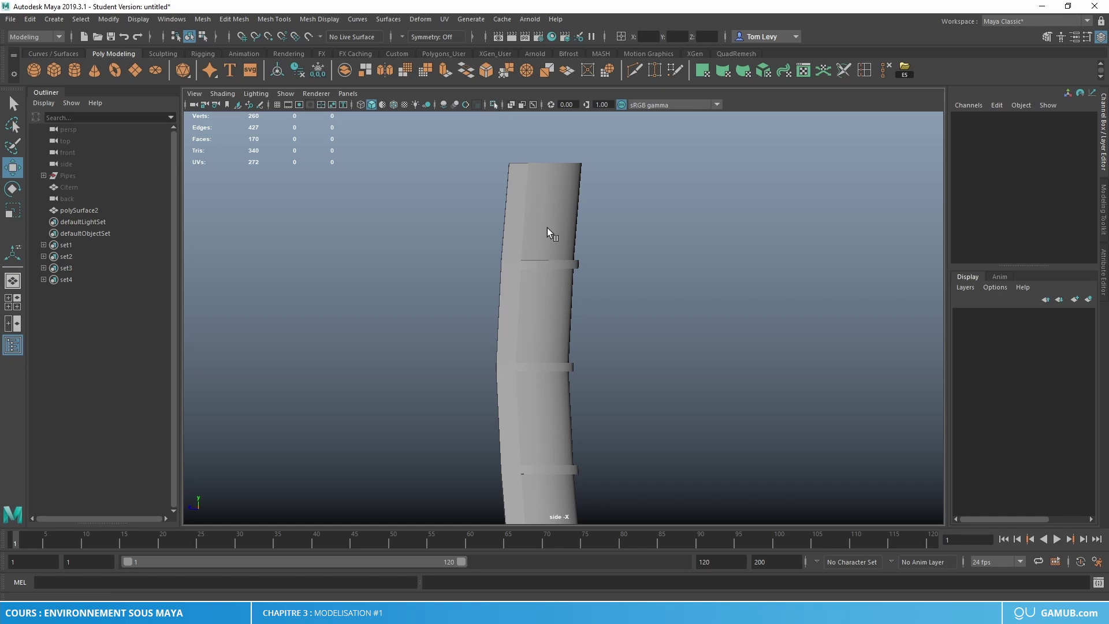
# Return to the perspective view and rename polySurface2 as Coté.
pyautogui.press('space')
pyautogui.moveTo(553, 210); pyautogui.dragTo(551, 209)
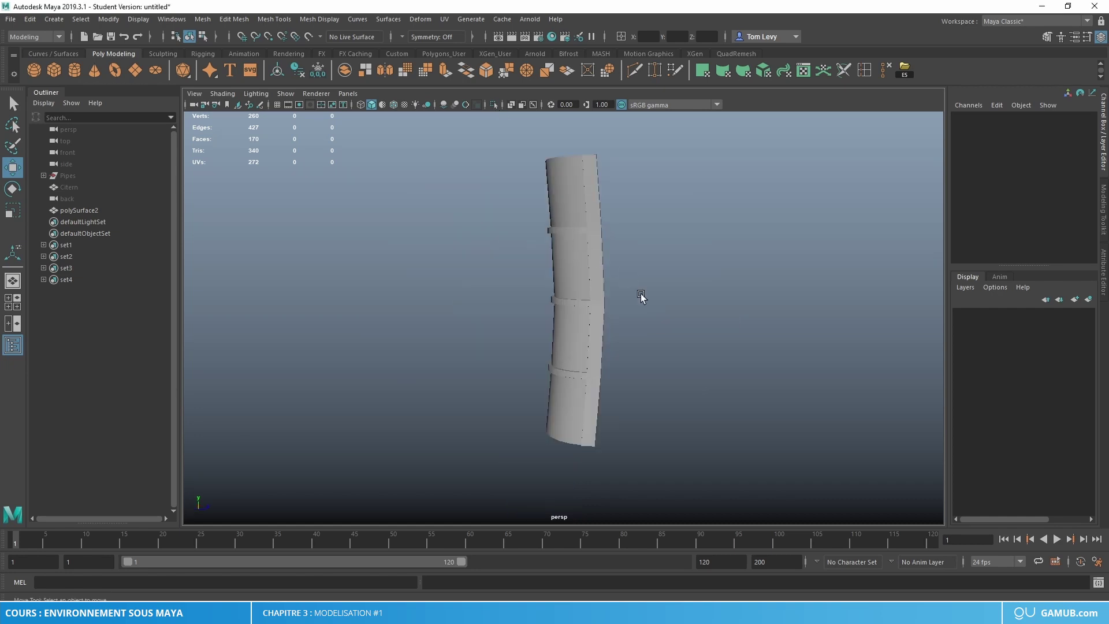
pyautogui.press('space')
pyautogui.moveTo(692, 313); pyautogui.dragTo(691, 271)
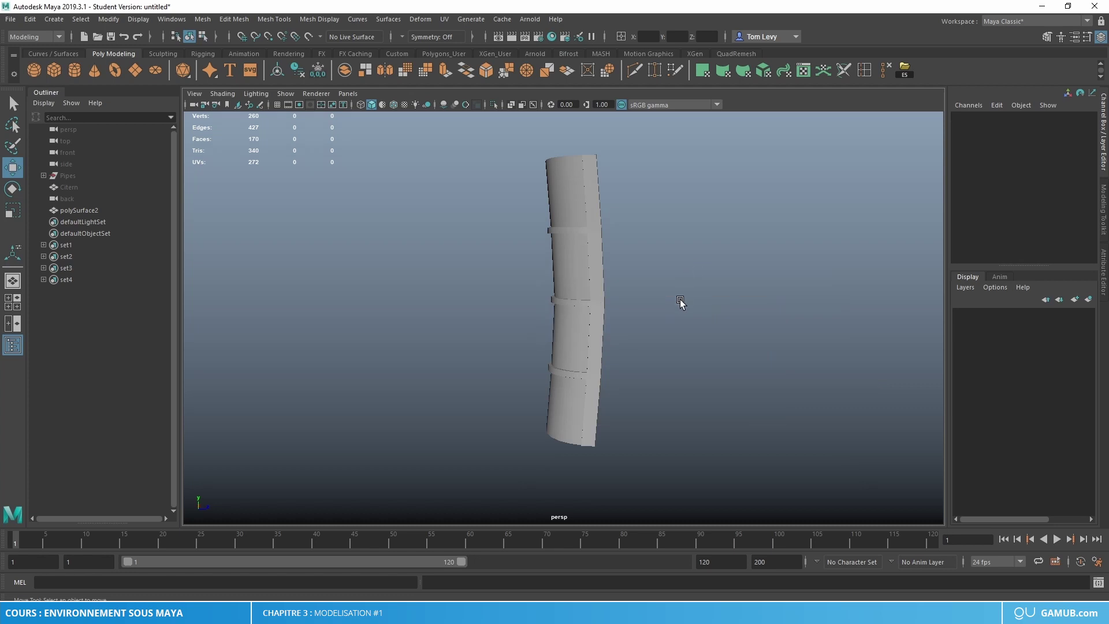
pyautogui.click(72, 210)
pyautogui.doubleClick(98, 212)
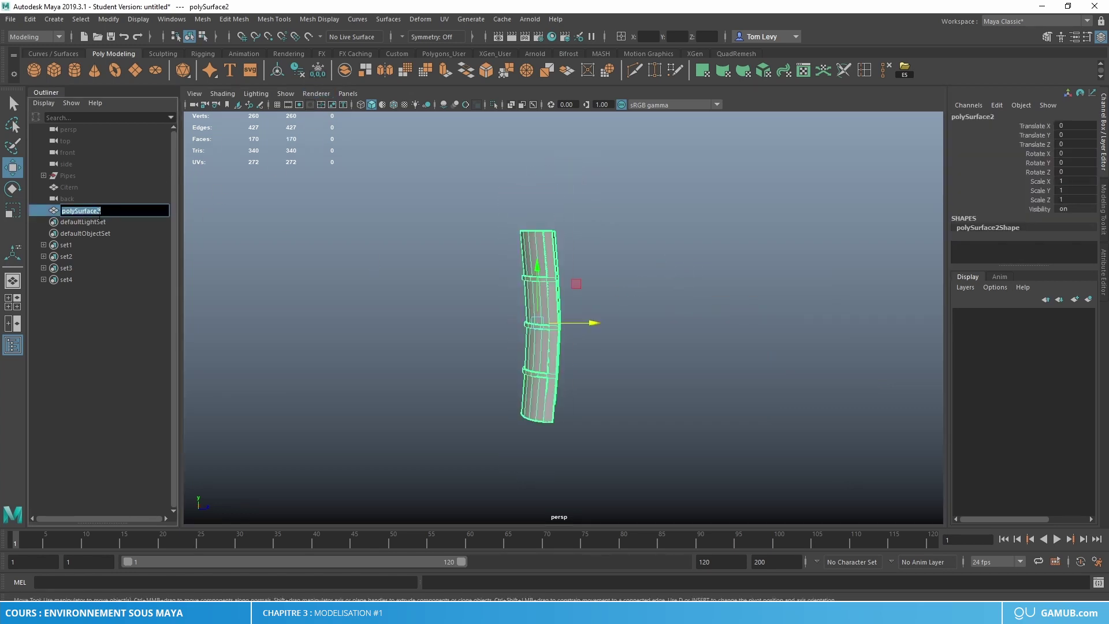
pyautogui.write('Coté')
pyautogui.press('Return')
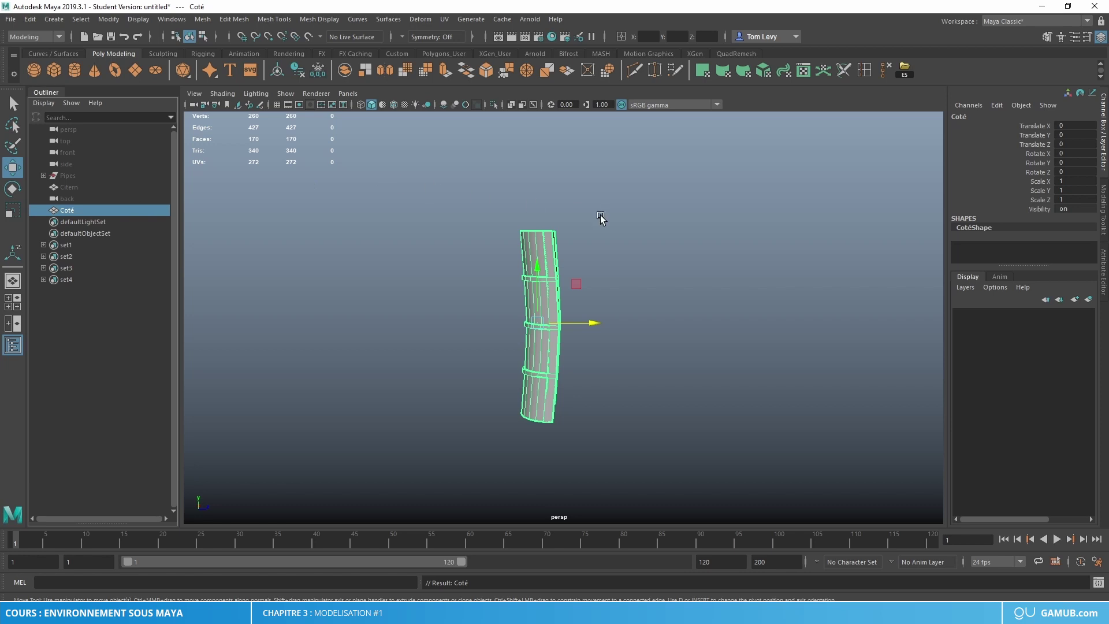
# Duplicate Coté and flip the copy by setting its Scale Z to -1.
pyautogui.hotkey('ctrl', 'd')
pyautogui.press('r')
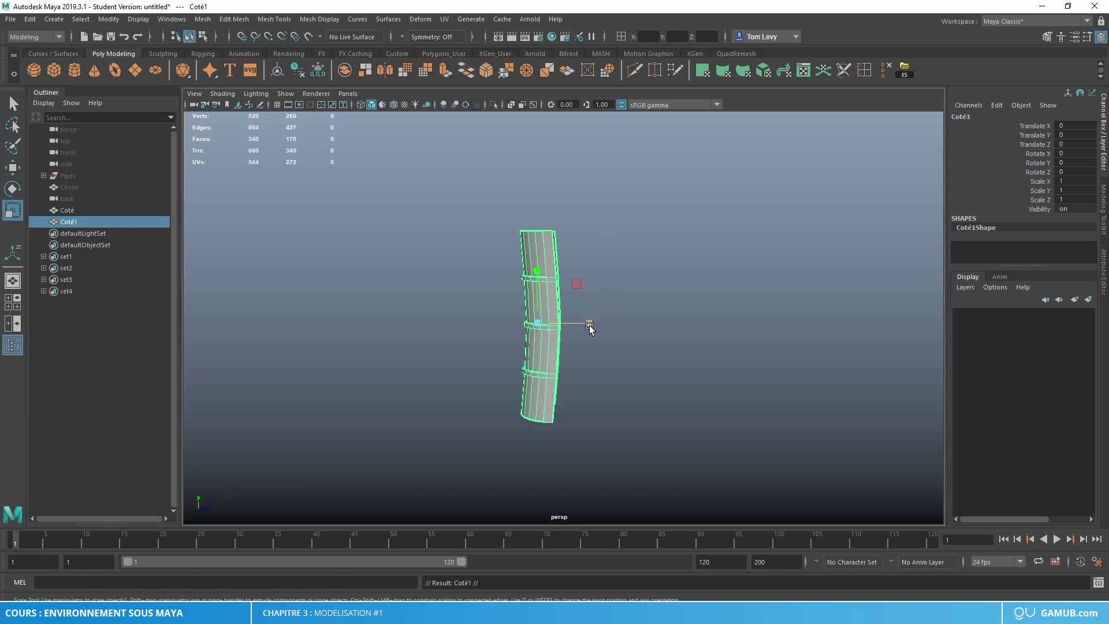
pyautogui.moveTo(589, 327); pyautogui.dragTo(485, 323)
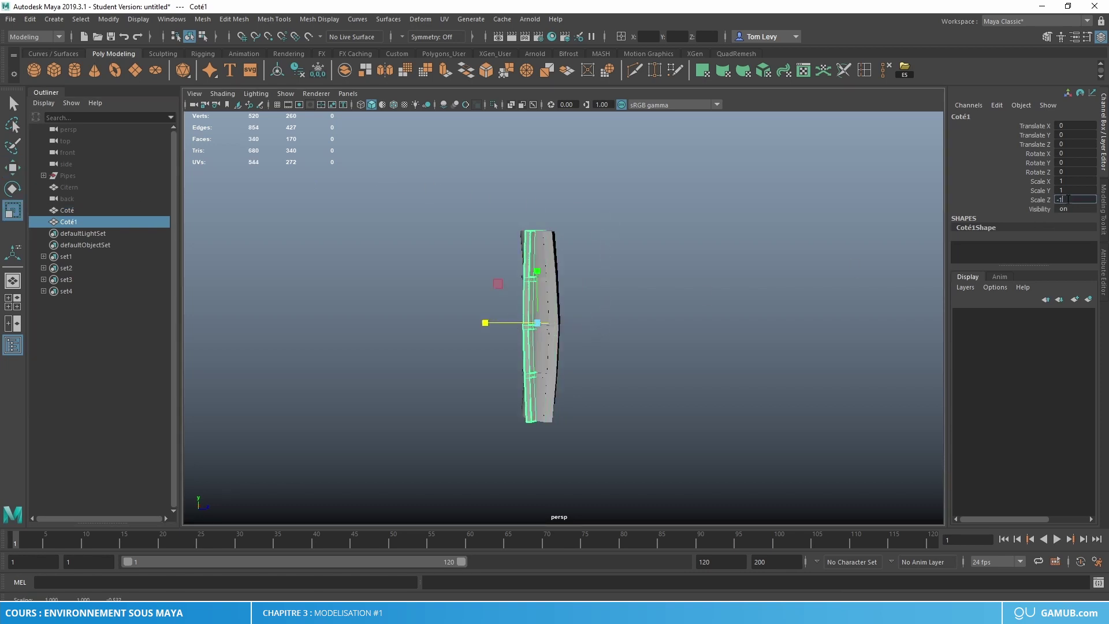
pyautogui.click(1068, 198)
pyautogui.write('-1')
pyautogui.press('Return')
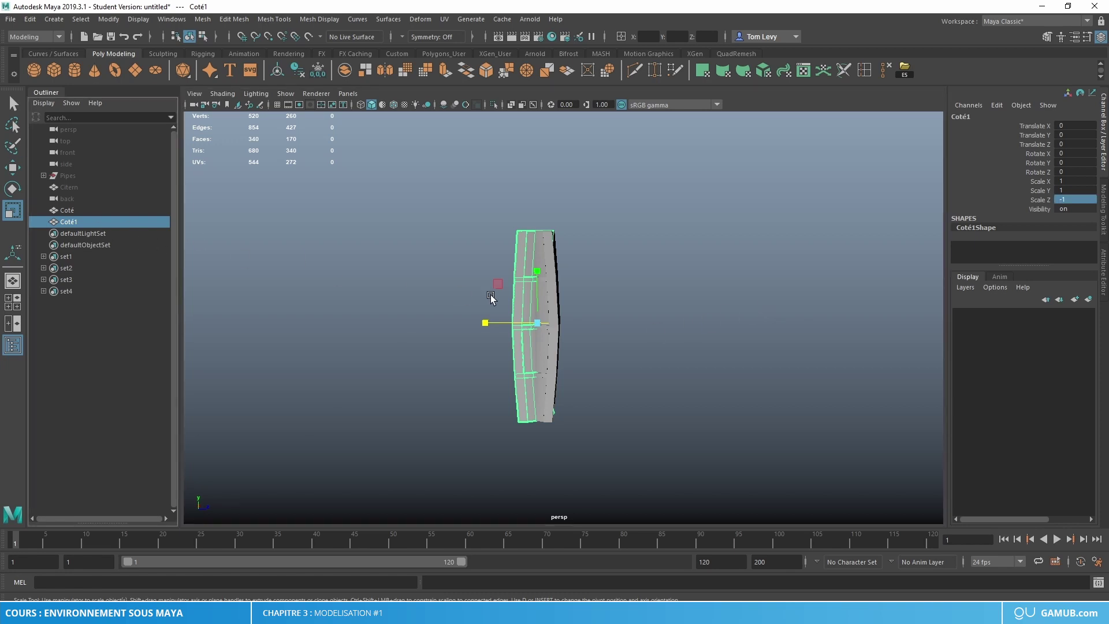
# Move the flipped copy along Z, to a Translate Z of about 304, so both open sides face each other.
pyautogui.press('w')
pyautogui.moveTo(580, 324); pyautogui.dragTo(709, 281)
pyautogui.keyDown('alt'); pyautogui.moveTo(626, 325); pyautogui.dragTo(606, 292); pyautogui.keyUp('alt')
pyautogui.keyDown('alt'); pyautogui.moveTo(606, 292); pyautogui.dragTo(623, 281, button='right'); pyautogui.keyUp('alt')
pyautogui.keyDown('alt'); pyautogui.moveTo(623, 281); pyautogui.dragTo(639, 263); pyautogui.keyUp('alt')
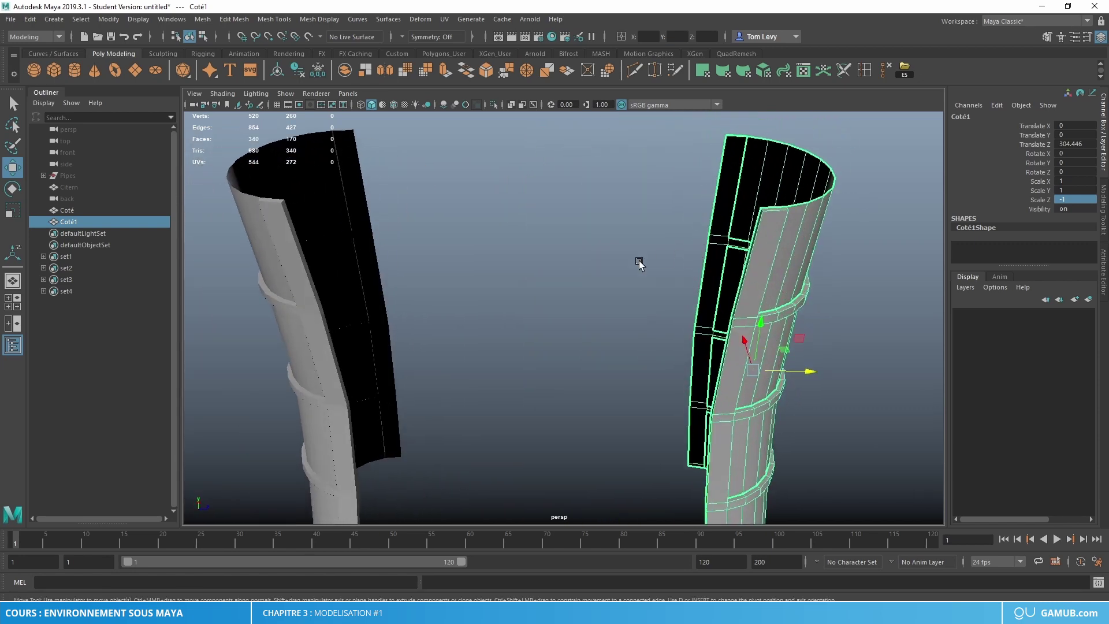
# Extract the thickened frame faces of Coté into a separate mesh and delete the construction history.
pyautogui.click(300, 262)
pyautogui.moveTo(300, 262); pyautogui.dragTo(297, 297, button='right')
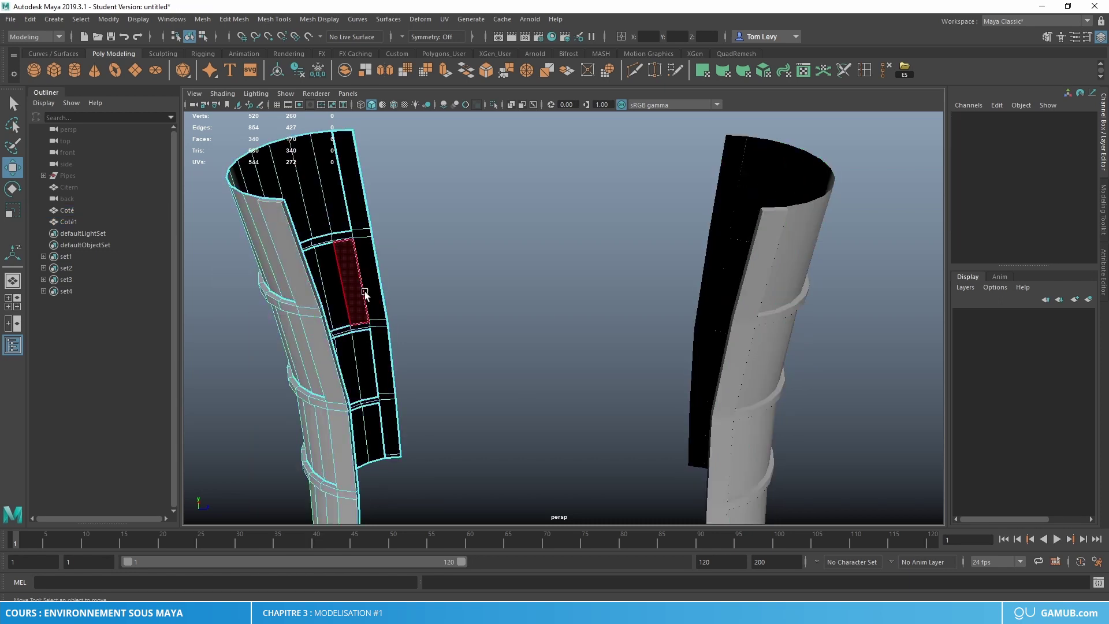
pyautogui.doubleClick(298, 278)
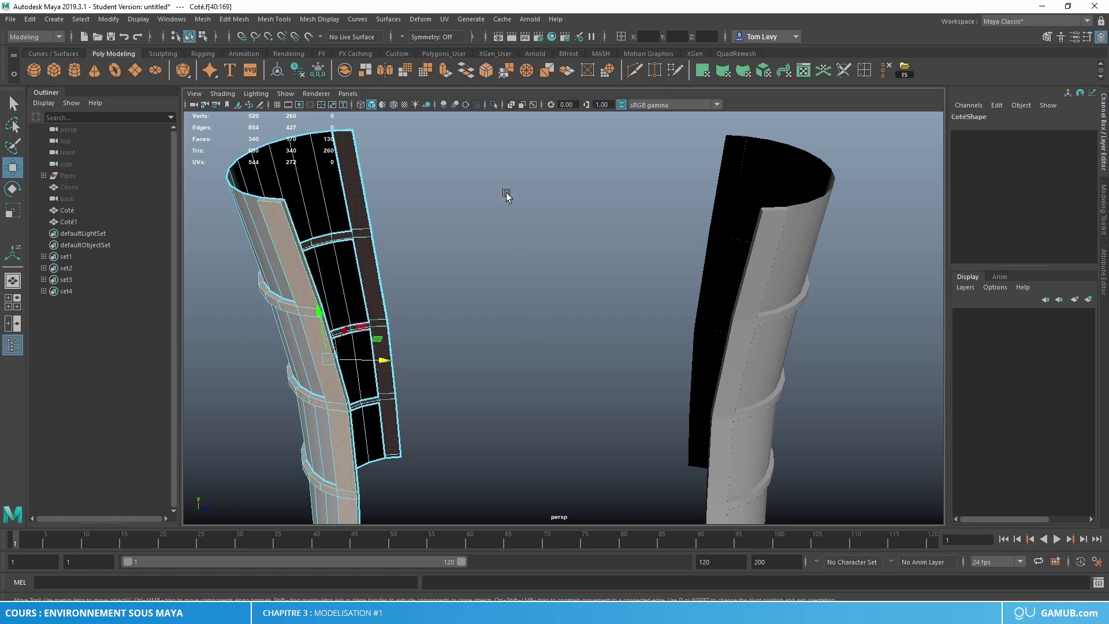
pyautogui.click(345, 77)
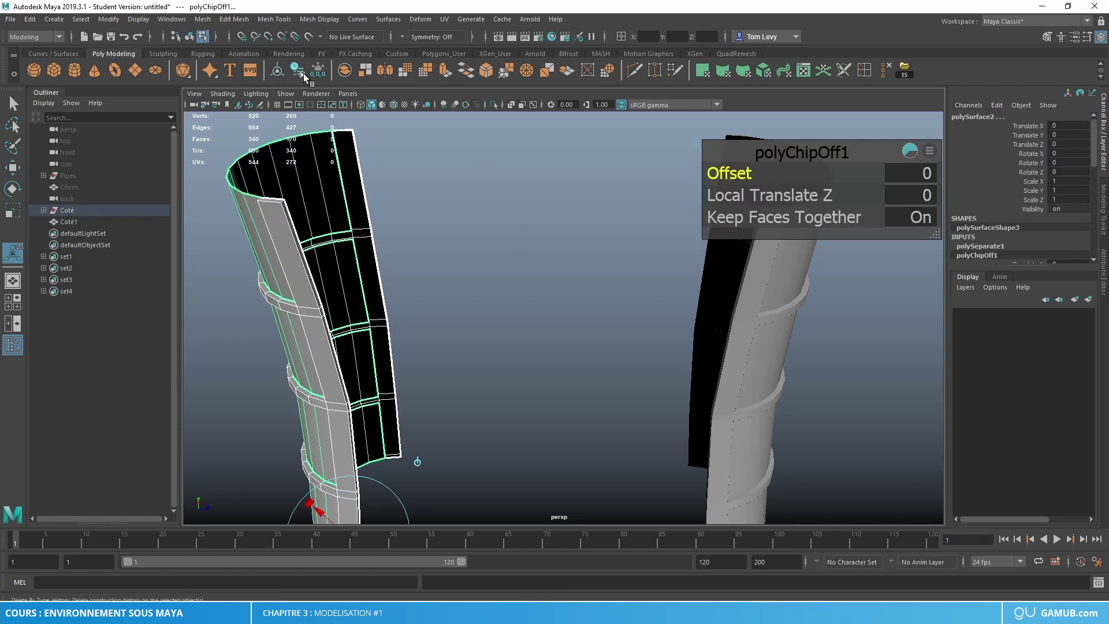
pyautogui.press('w')
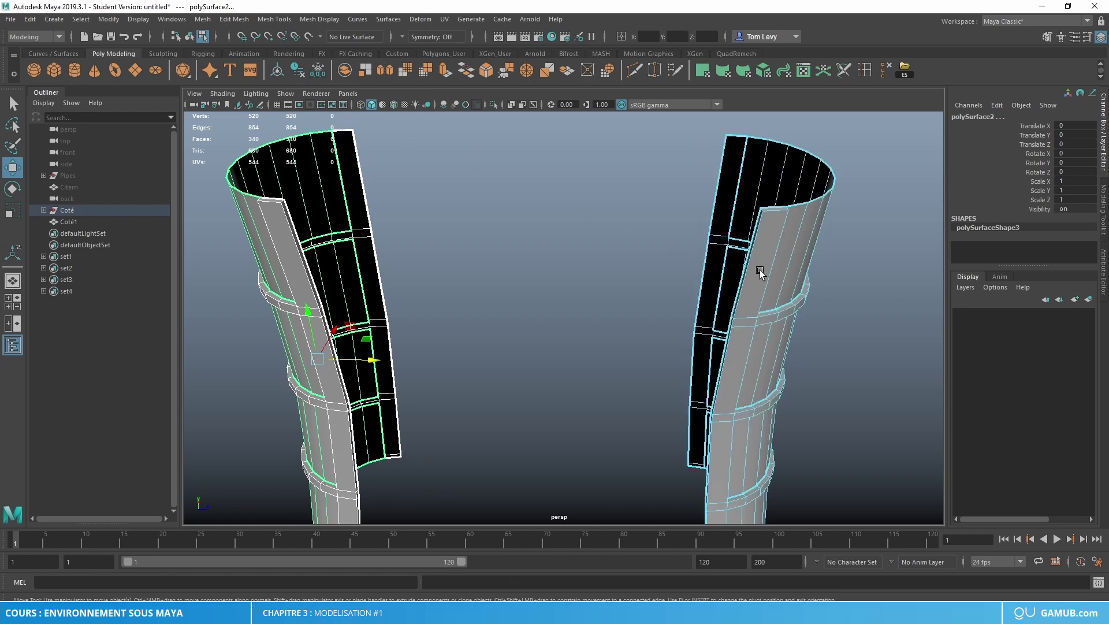
# Extract the frame faces of the mirrored copy Coté1 as well, center the pivots and delete the construction history.
pyautogui.click(873, 202)
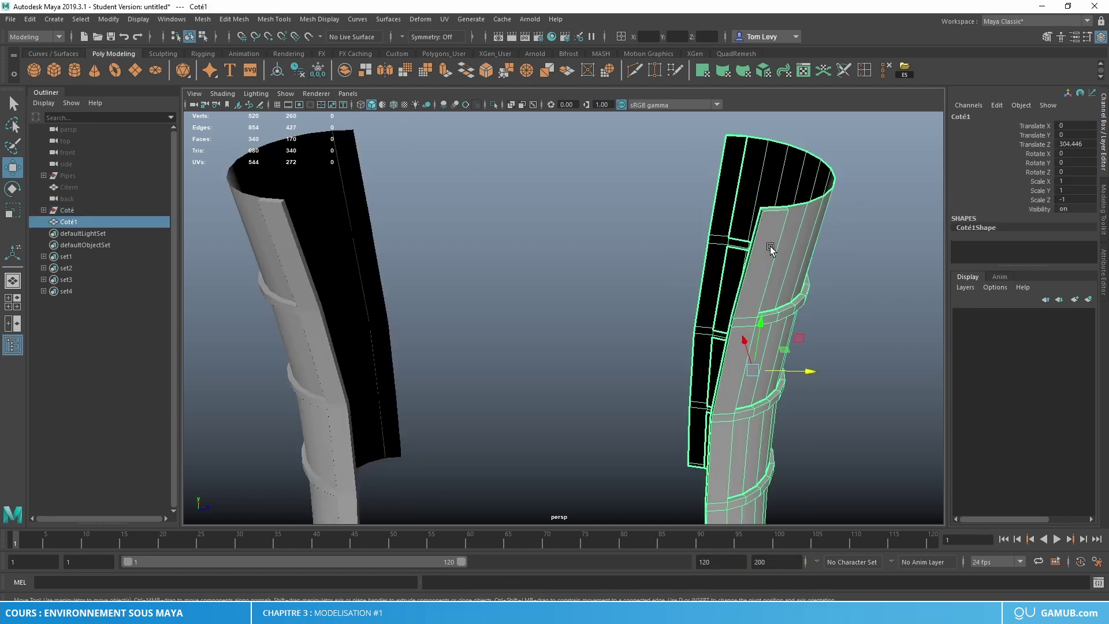
pyautogui.moveTo(770, 246); pyautogui.dragTo(756, 256, button='right')
pyautogui.doubleClick(755, 255)
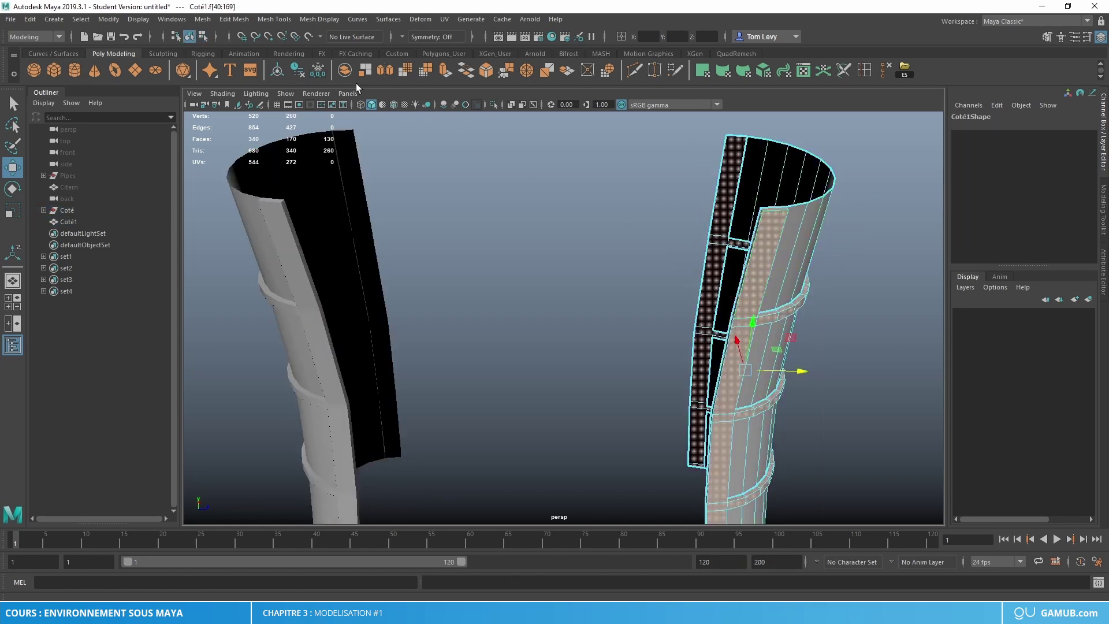
pyautogui.click(277, 73)
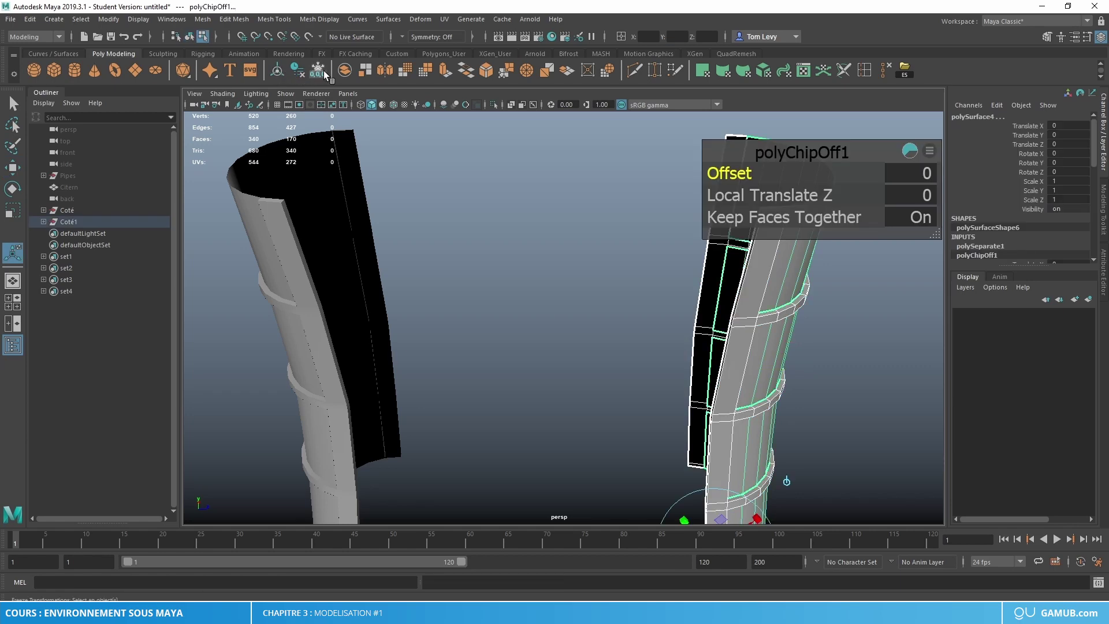
pyautogui.press('w')
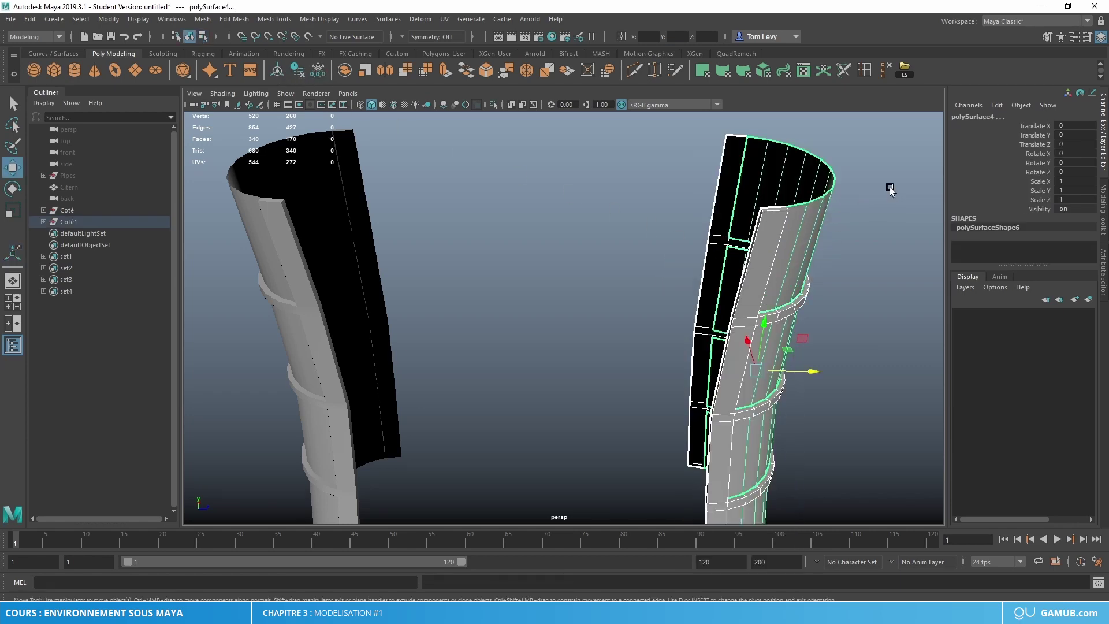
# Combine the two extracted frames into one mesh, center its pivot and delete its history.
pyautogui.click(313, 328)
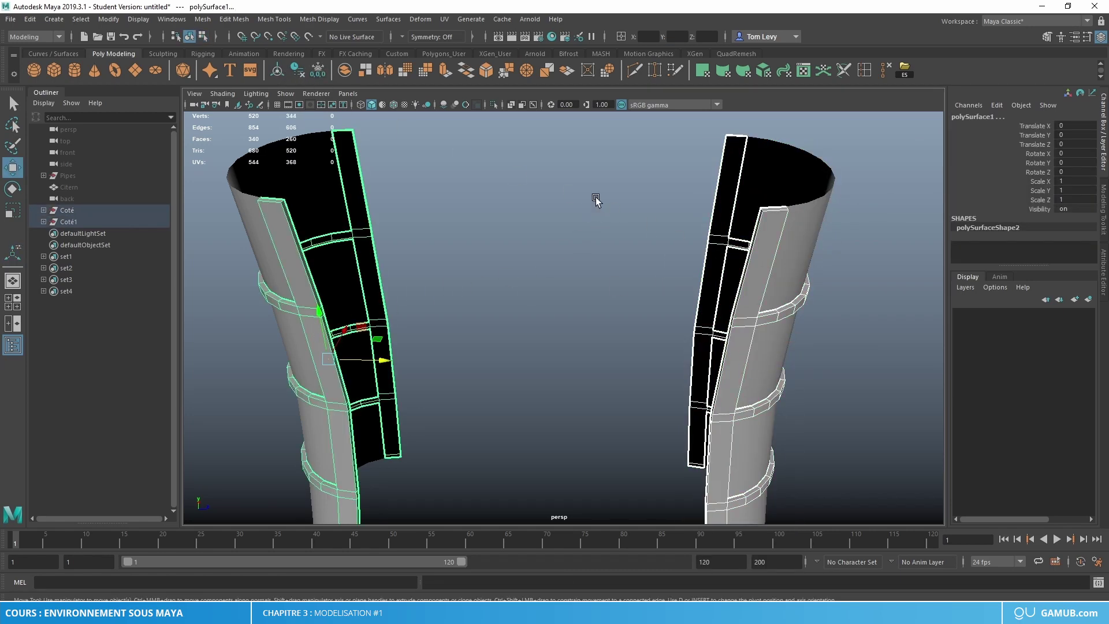
pyautogui.click(344, 70)
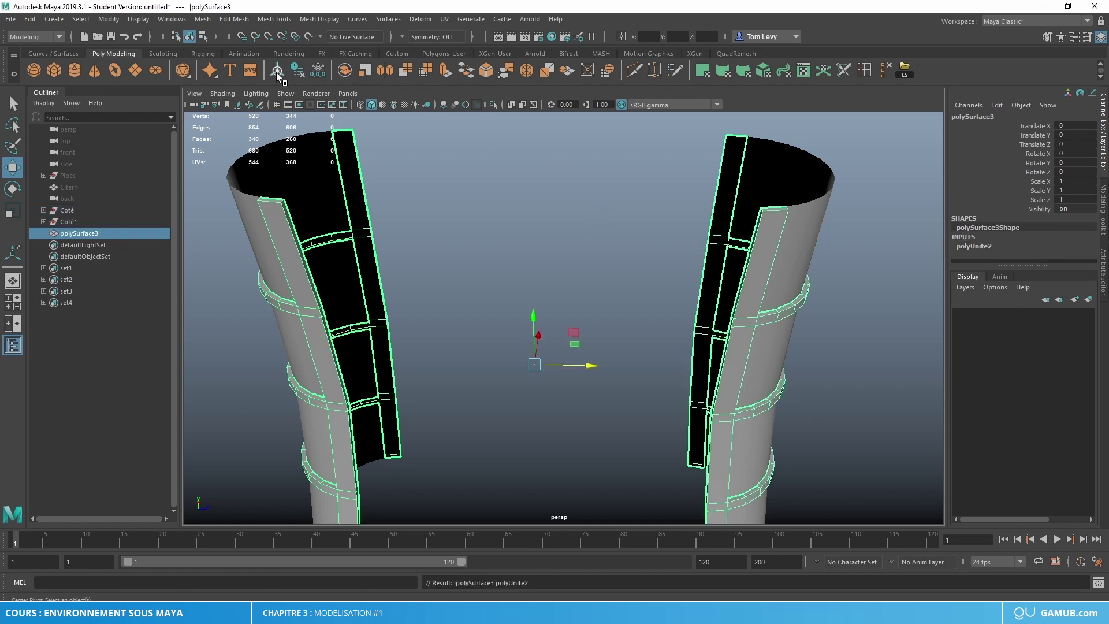
pyautogui.click(303, 70)
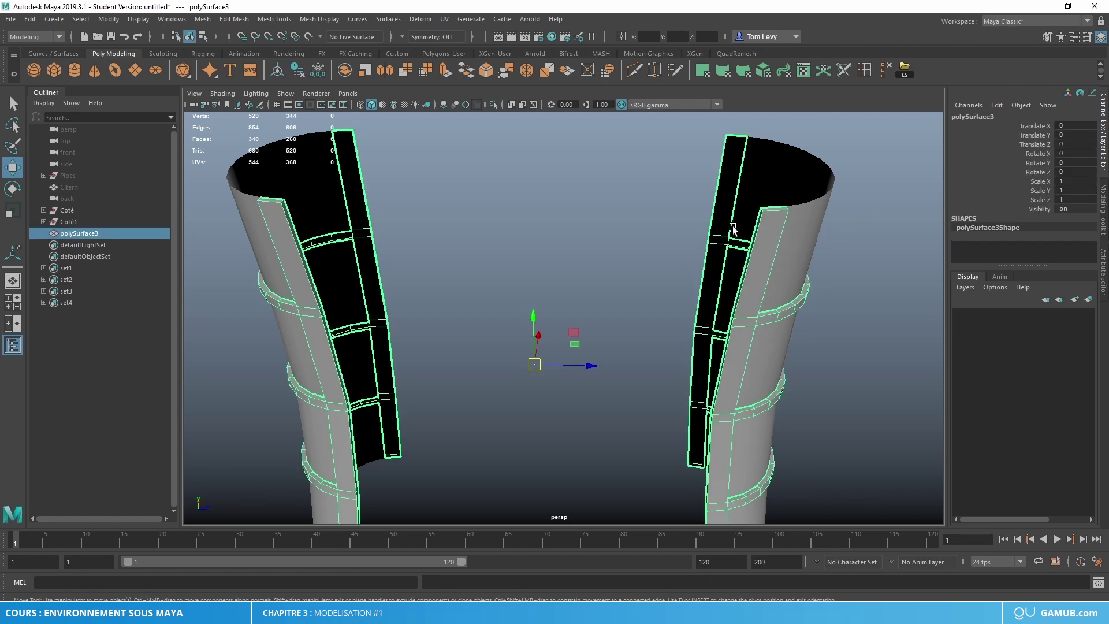
# Isolate the combined frame and bridge the facing inner edges at the top of two opposite posts.
pyautogui.click(494, 104)
pyautogui.keyDown('alt'); pyautogui.moveTo(564, 231); pyautogui.dragTo(802, 279); pyautogui.keyUp('alt')
pyautogui.scroll(4, 597, 277)
pyautogui.keyDown('alt'); pyautogui.moveTo(597, 277); pyautogui.dragTo(442, 278, button='right'); pyautogui.keyUp('alt')
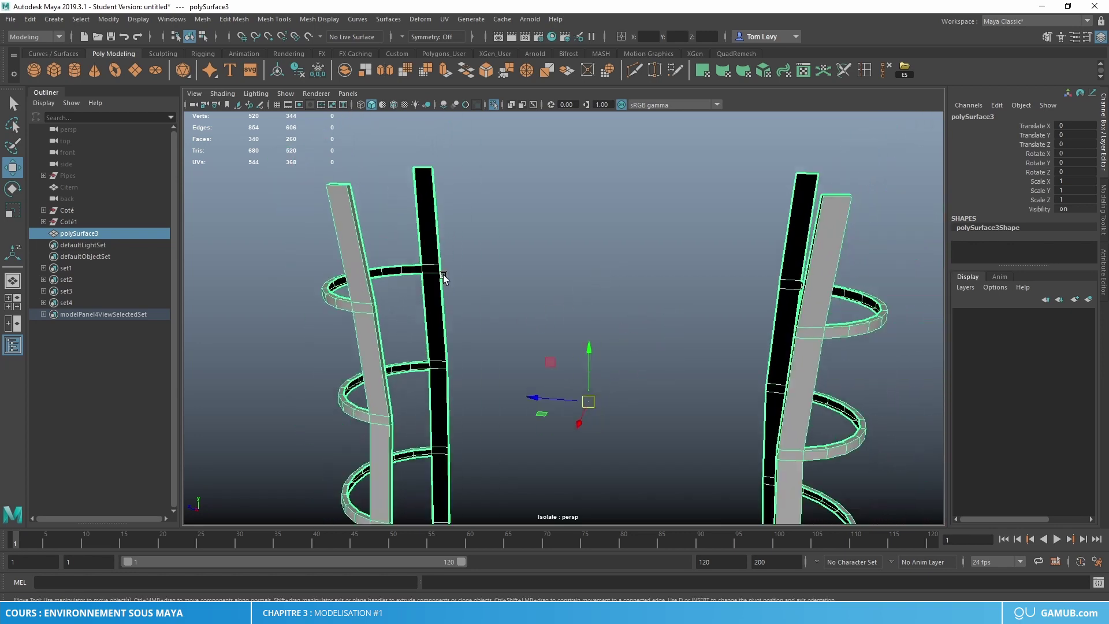
pyautogui.moveTo(354, 216); pyautogui.dragTo(301, 229, button='right')
pyautogui.click(357, 215)
pyautogui.keyDown('alt'); pyautogui.moveTo(357, 215); pyautogui.dragTo(786, 211); pyautogui.keyUp('alt')
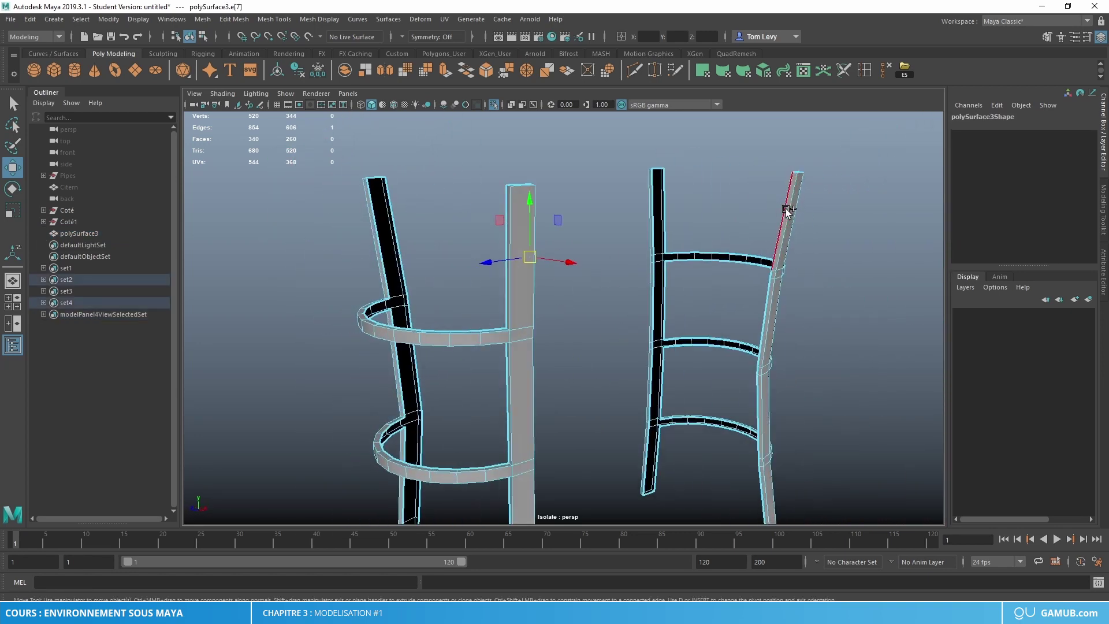
pyautogui.keyDown('shift'); pyautogui.click(786, 211); pyautogui.keyUp('shift')
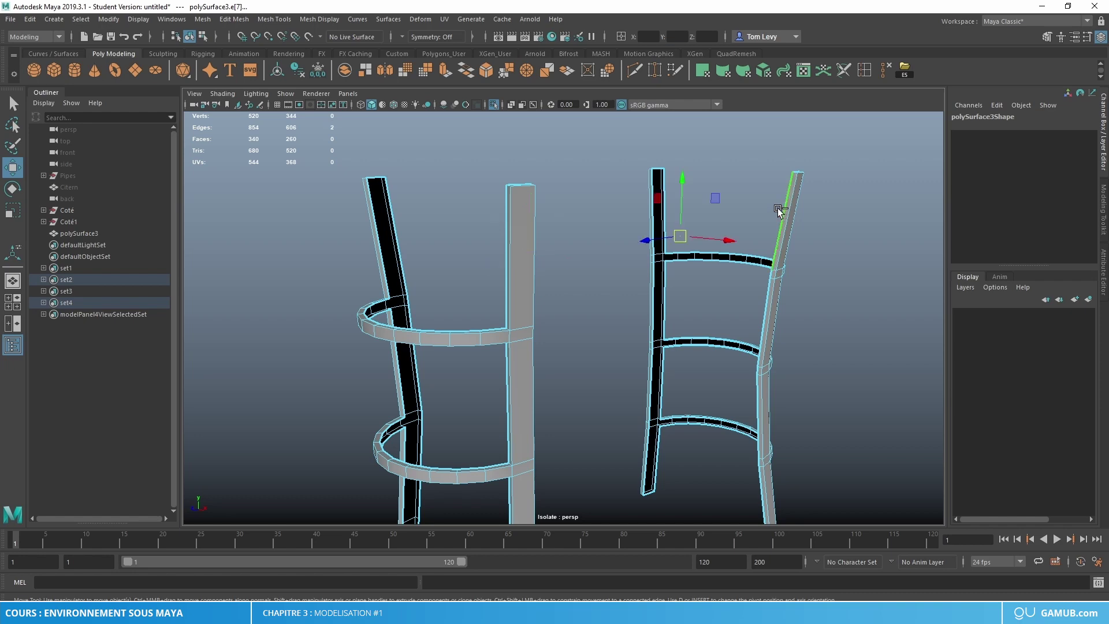
pyautogui.click(464, 72)
# Bridge the short facing edges of the same two posts at the height of the upper ring.
pyautogui.keyDown('alt'); pyautogui.moveTo(574, 198); pyautogui.dragTo(496, 312); pyautogui.keyUp('alt')
pyautogui.hotkey('ctrl', 'z')
pyautogui.click(596, 284)
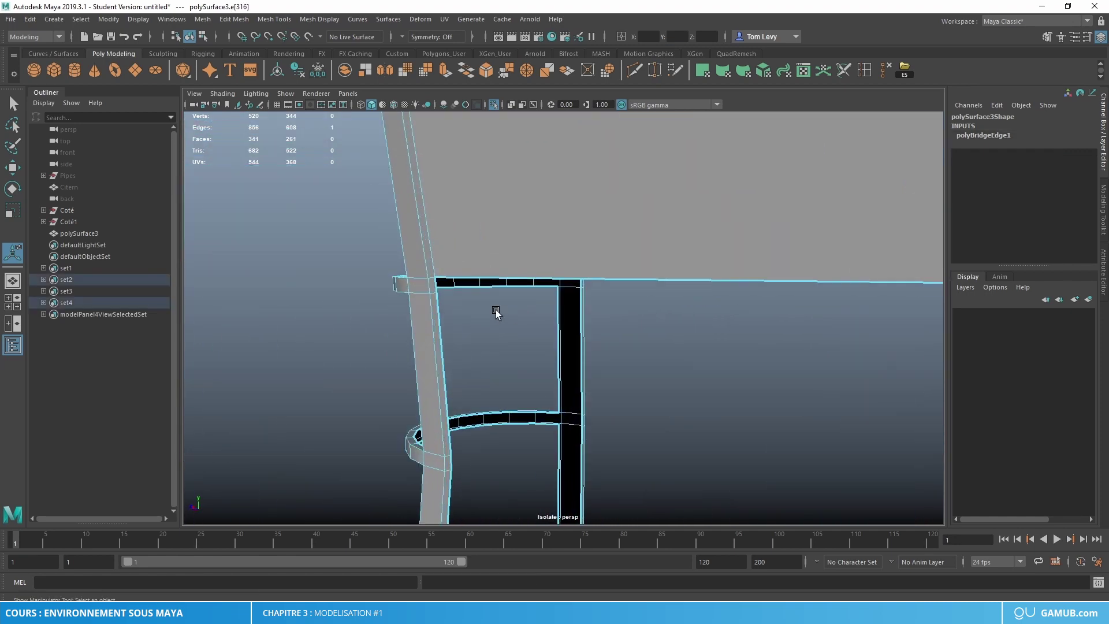
pyautogui.keyDown('shift'); pyautogui.click(434, 281); pyautogui.keyUp('shift')
pyautogui.click(486, 70)
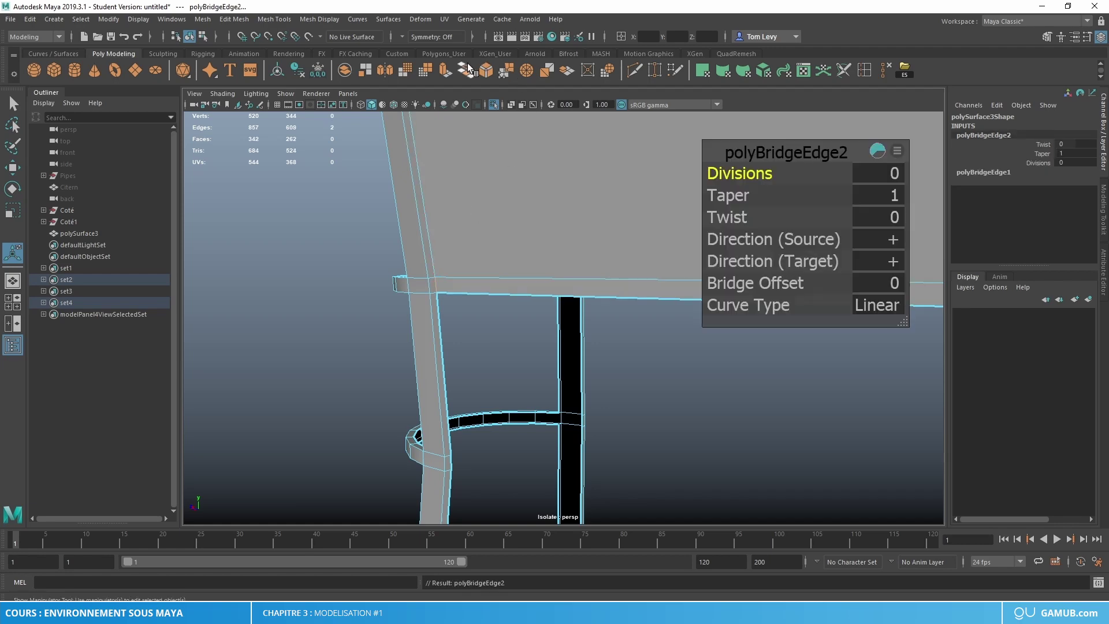
# Bridge the remaining facing edges of these posts from below the upper ring down to the bottom.
pyautogui.scroll(-1, 502, 297)
pyautogui.click(464, 331)
pyautogui.scroll(-3, 544, 341)
pyautogui.keyDown('alt'); pyautogui.moveTo(572, 347); pyautogui.dragTo(561, 181, button='middle'); pyautogui.keyUp('alt')
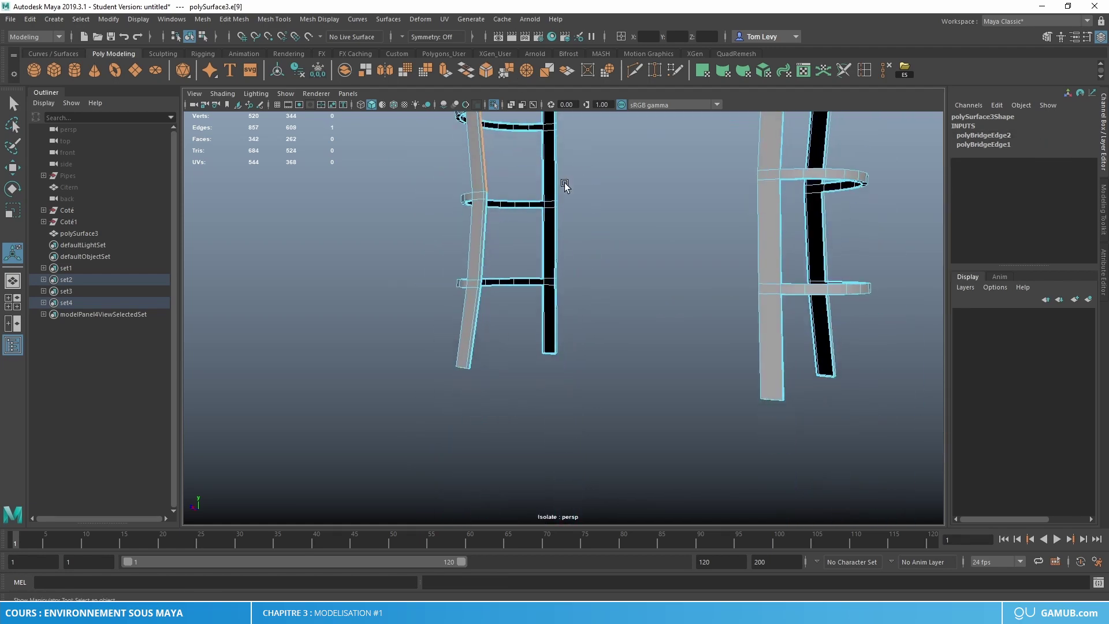
pyautogui.keyDown('alt'); pyautogui.moveTo(619, 230); pyautogui.dragTo(534, 306, button='middle'); pyautogui.keyUp('alt')
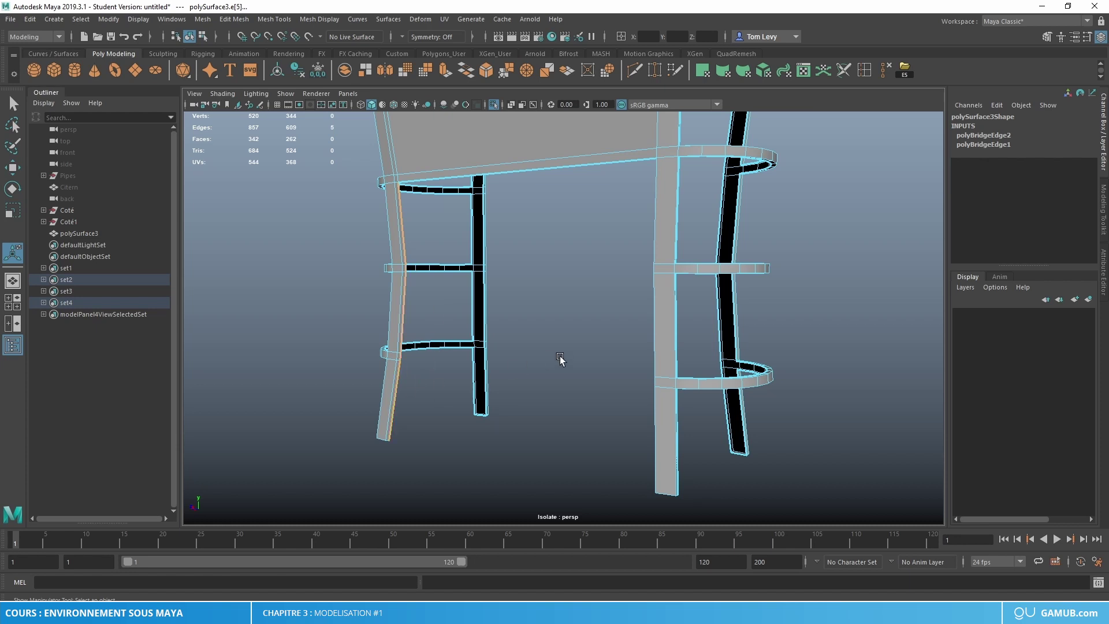
pyautogui.keyDown('alt'); pyautogui.moveTo(562, 363); pyautogui.dragTo(721, 210); pyautogui.keyUp('alt')
pyautogui.click(718, 223)
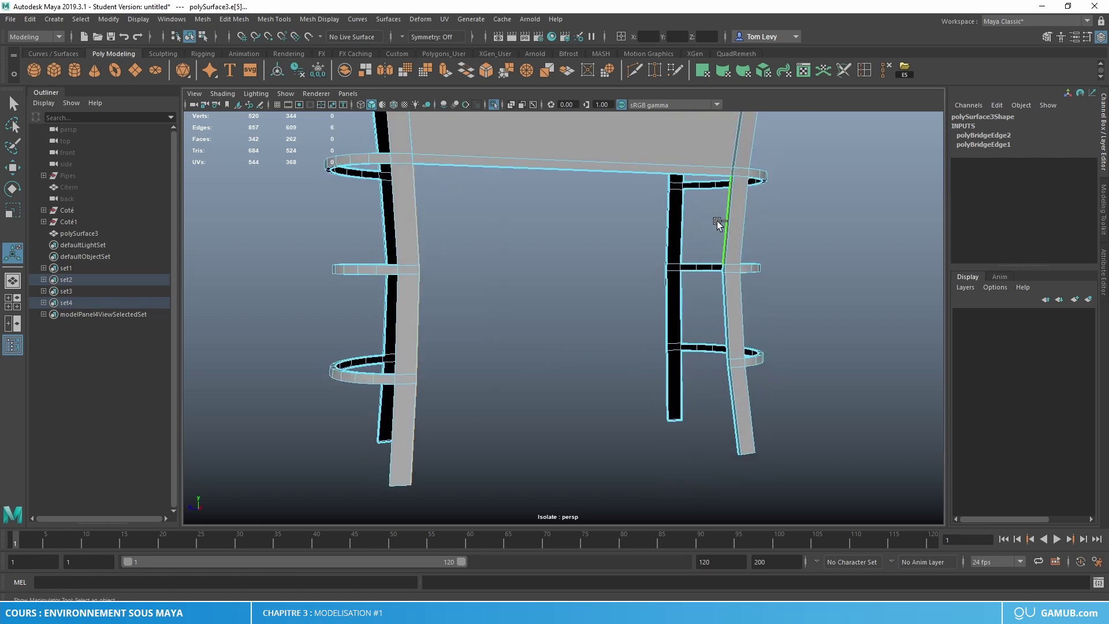
pyautogui.keyDown('shift'); pyautogui.doubleClick(734, 422); pyautogui.keyUp('shift')
pyautogui.click(467, 70)
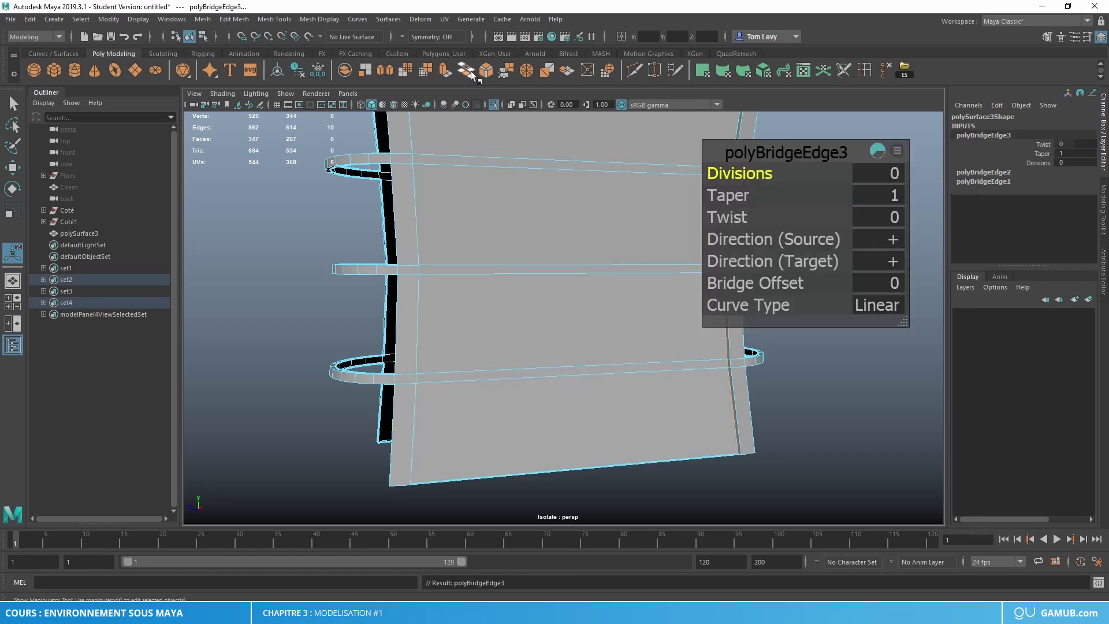
# Bridge the full-height facing inner edges of the two posts on the opposite, still open side.
pyautogui.keyDown('alt'); pyautogui.moveTo(578, 266); pyautogui.dragTo(672, 264); pyautogui.keyUp('alt')
pyautogui.scroll(3, 512, 225)
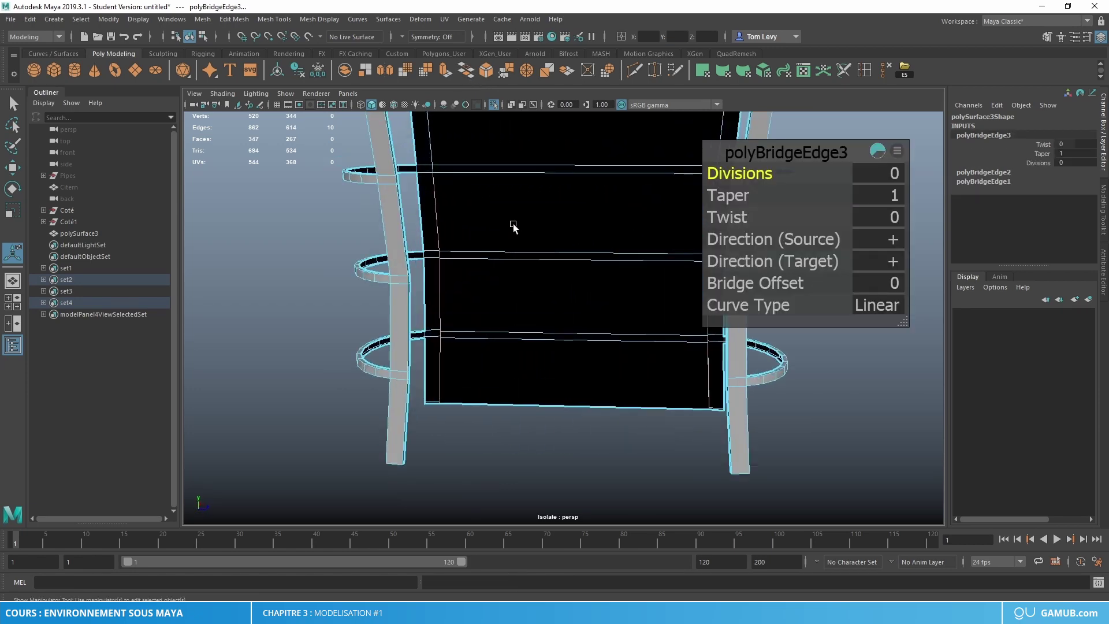
pyautogui.keyDown('alt'); pyautogui.moveTo(512, 225); pyautogui.dragTo(391, 217); pyautogui.keyUp('alt')
pyautogui.click(393, 219)
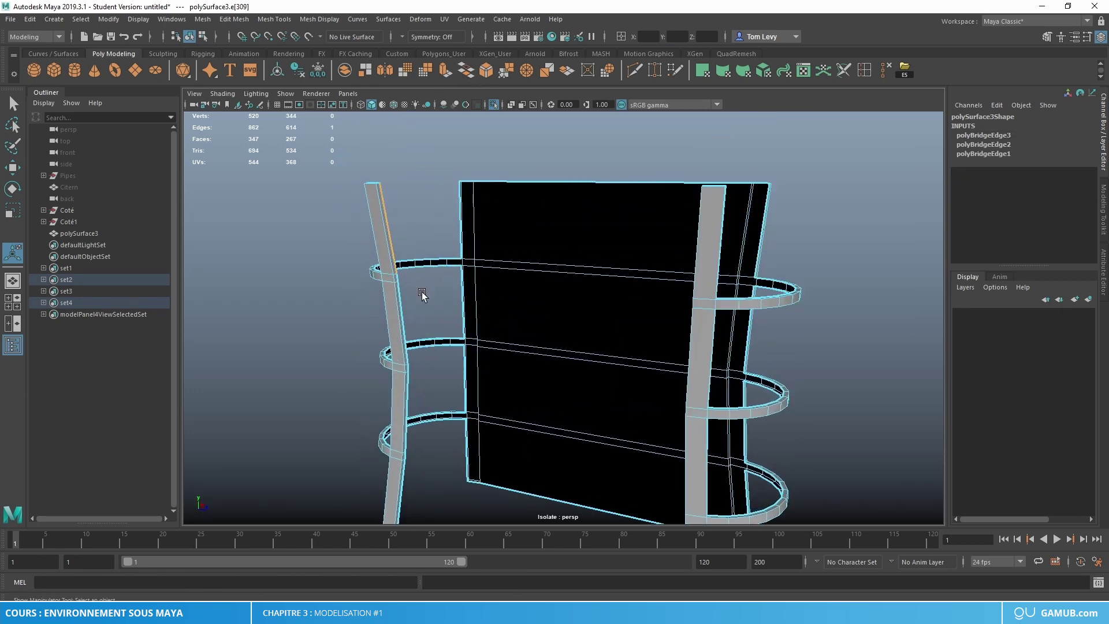
pyautogui.keyDown('alt'); pyautogui.moveTo(428, 439); pyautogui.dragTo(565, 355); pyautogui.keyUp('alt')
pyautogui.doubleClick(411, 352)
pyautogui.keyDown('shift'); pyautogui.click(713, 164); pyautogui.keyUp('shift')
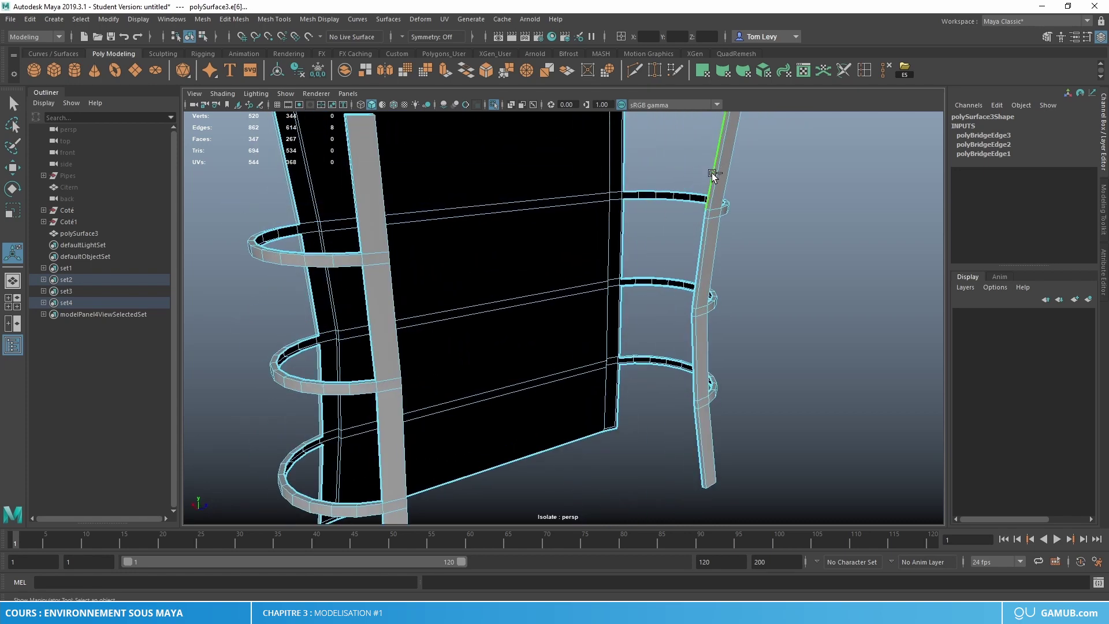
pyautogui.scroll(-5, 573, 270)
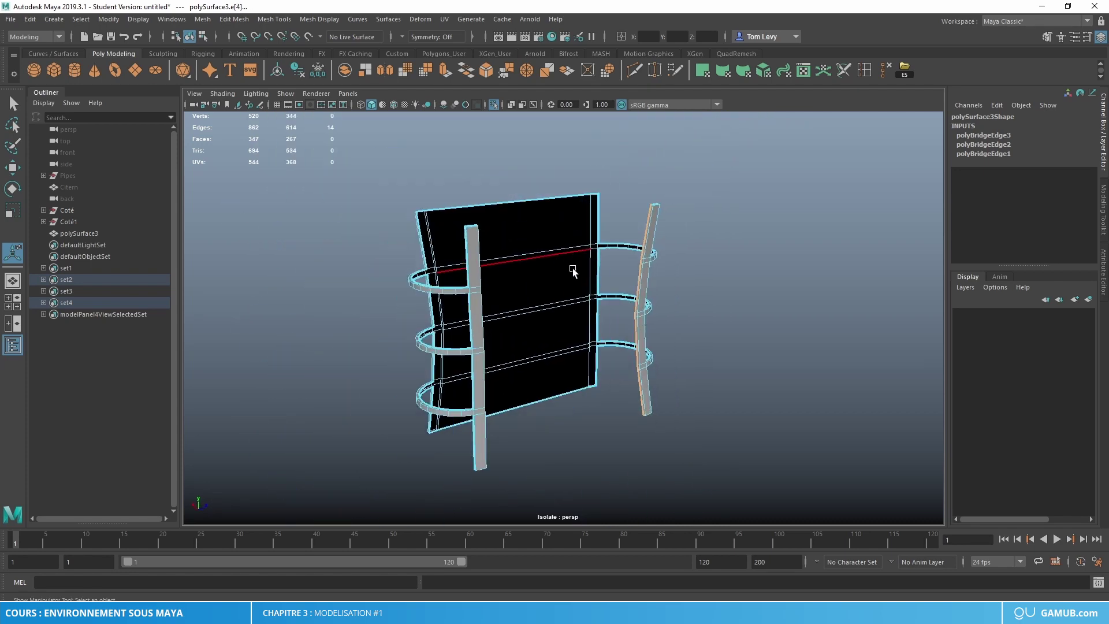
pyautogui.moveTo(574, 271)
pyautogui.keyDown('alt'); pyautogui.mouseDown()
pyautogui.moveTo(506, 254)
pyautogui.moveTo(337, 262)
pyautogui.moveTo(519, 235)
pyautogui.moveTo(555, 285)
pyautogui.moveTo(574, 259)
pyautogui.mouseUp(); pyautogui.keyUp('alt')
pyautogui.click(462, 68)
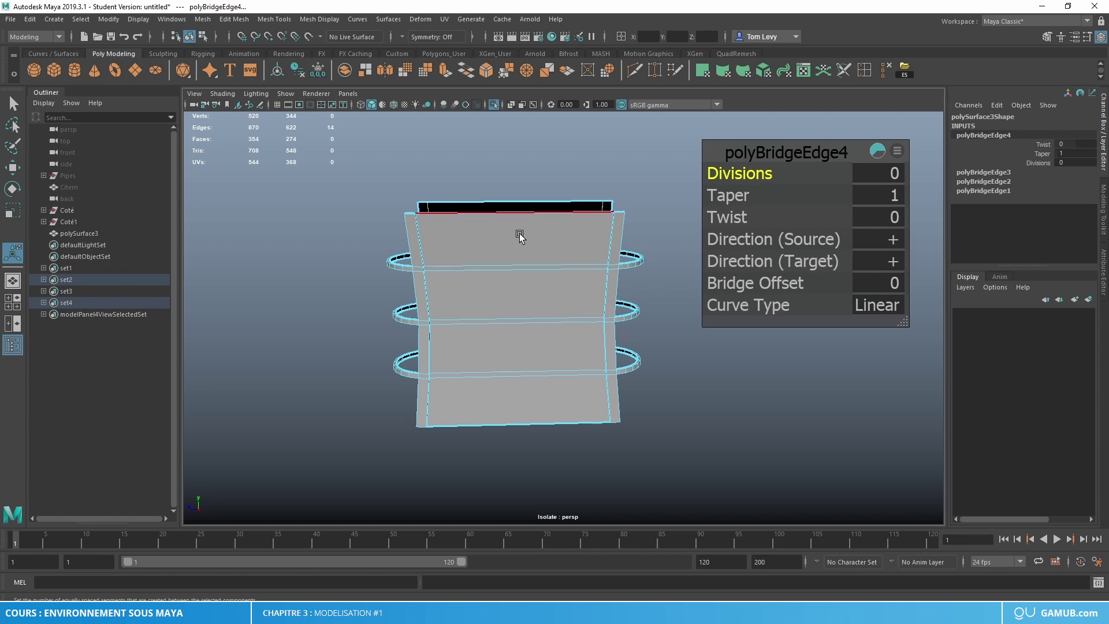
# Extract the bridged panel faces on both sides into separate meshes and delete the construction history.
pyautogui.moveTo(519, 236); pyautogui.dragTo(522, 265, button='right')
pyautogui.press('w')
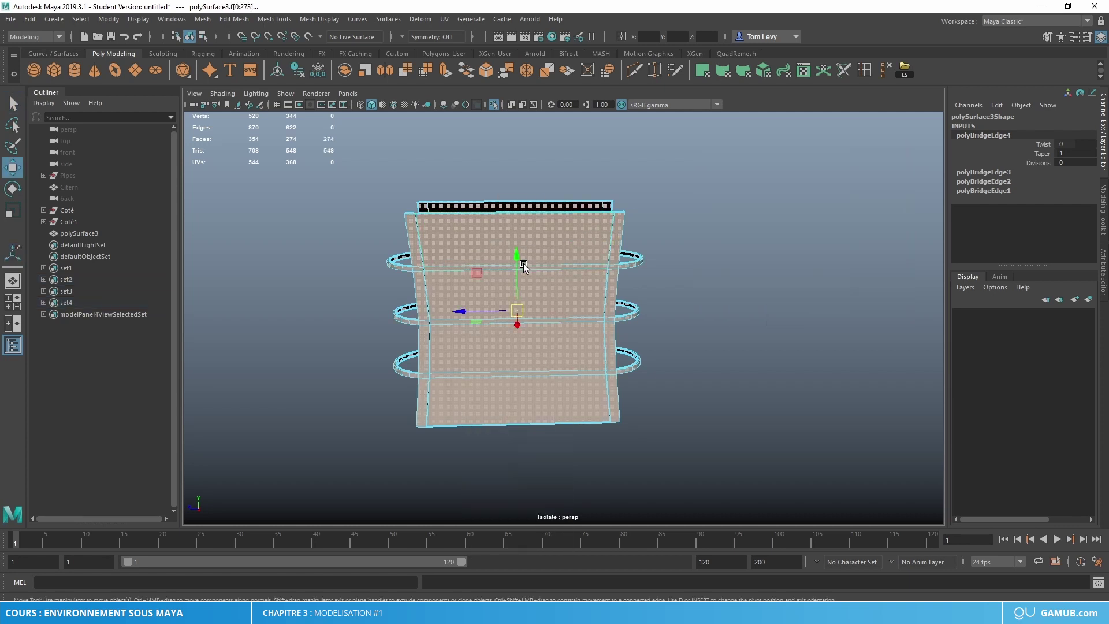
pyautogui.moveTo(507, 137); pyautogui.dragTo(492, 438)
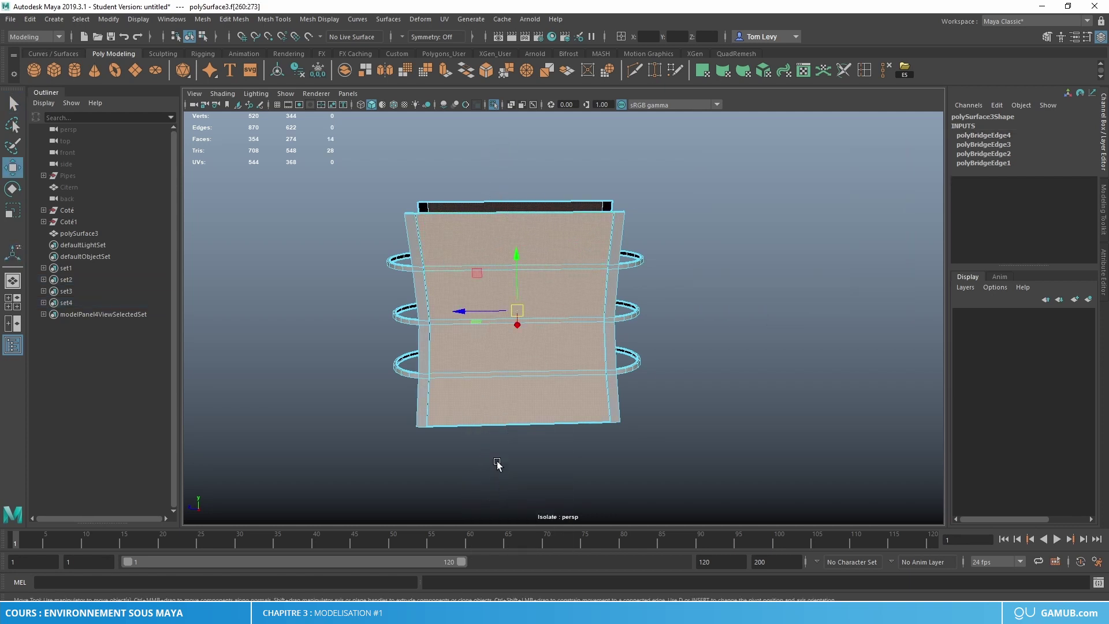
pyautogui.click(365, 70)
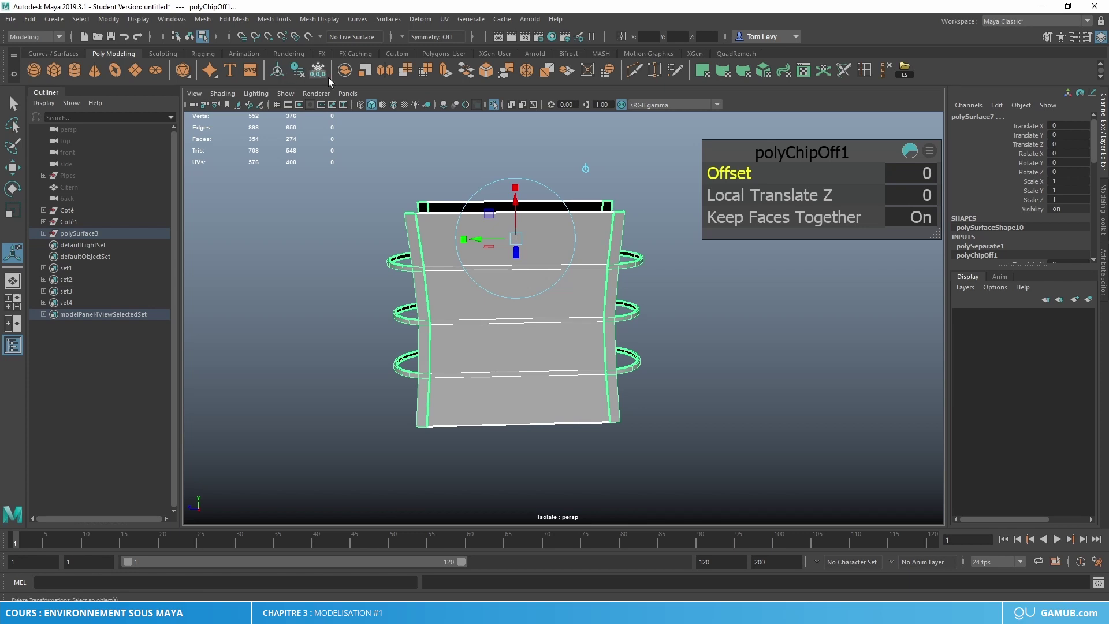
pyautogui.click(300, 71)
pyautogui.press('w')
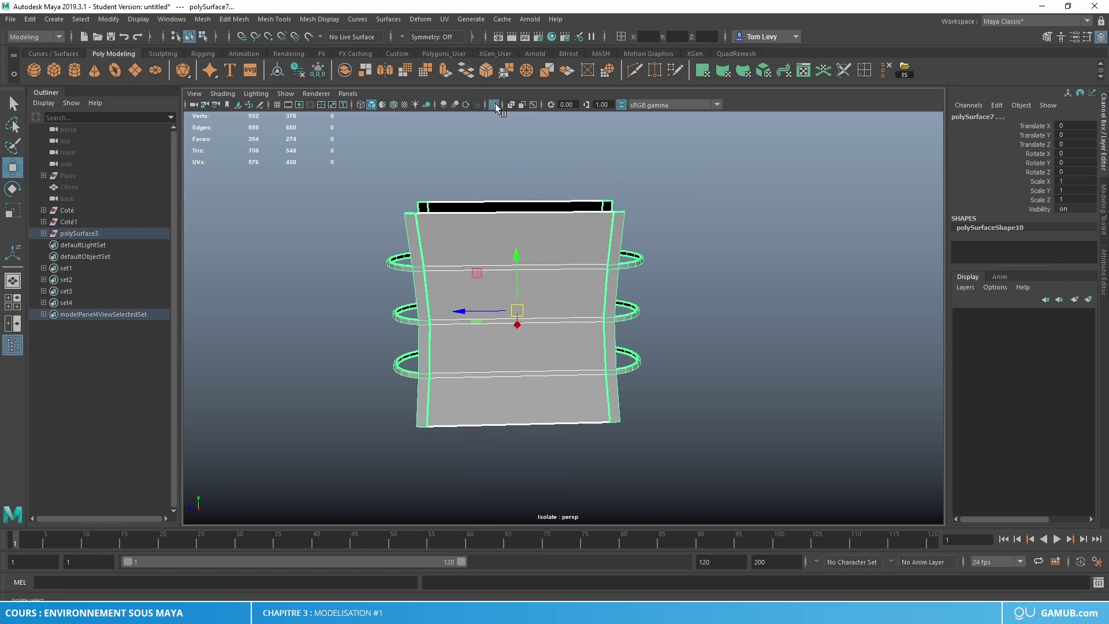
# Leave the isolated view and examine the separate panel, frame and curved side meshes.
pyautogui.click(494, 105)
pyautogui.click(681, 243)
pyautogui.keyDown('alt'); pyautogui.moveTo(682, 244); pyautogui.dragTo(674, 272); pyautogui.keyUp('alt')
pyautogui.click(571, 357)
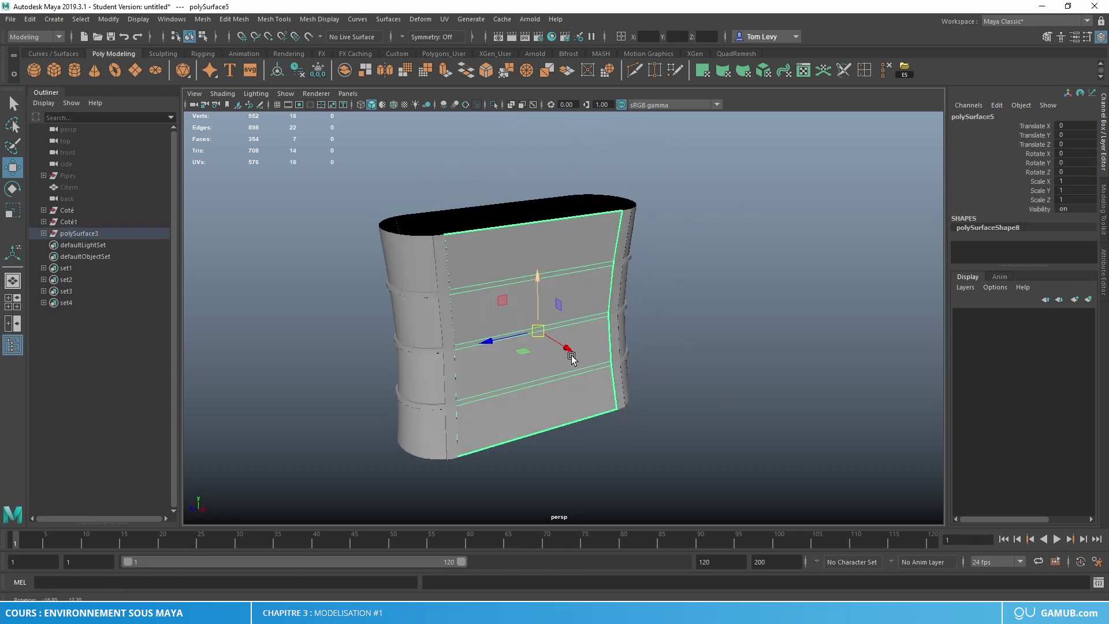
pyautogui.keyDown('alt'); pyautogui.moveTo(571, 358); pyautogui.dragTo(462, 326); pyautogui.keyUp('alt')
pyautogui.click(456, 357)
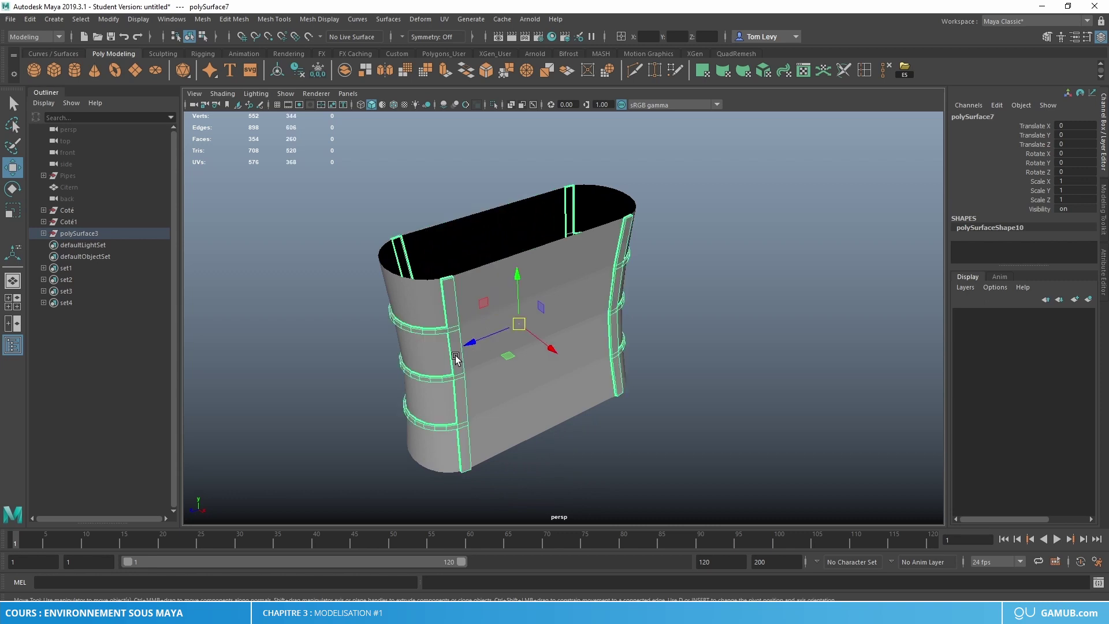
pyautogui.click(425, 362)
pyautogui.keyDown('alt'); pyautogui.moveTo(524, 345); pyautogui.dragTo(492, 260); pyautogui.keyUp('alt')
pyautogui.click(634, 315)
# Group all the meshes of the structure and center the group's pivot.
pyautogui.moveTo(349, 179); pyautogui.dragTo(645, 391)
pyautogui.moveTo(589, 311); pyautogui.dragTo(428, 171, button='right')
pyautogui.moveTo(358, 159); pyautogui.dragTo(693, 430)
pyautogui.hotkey('ctrl', 'g')
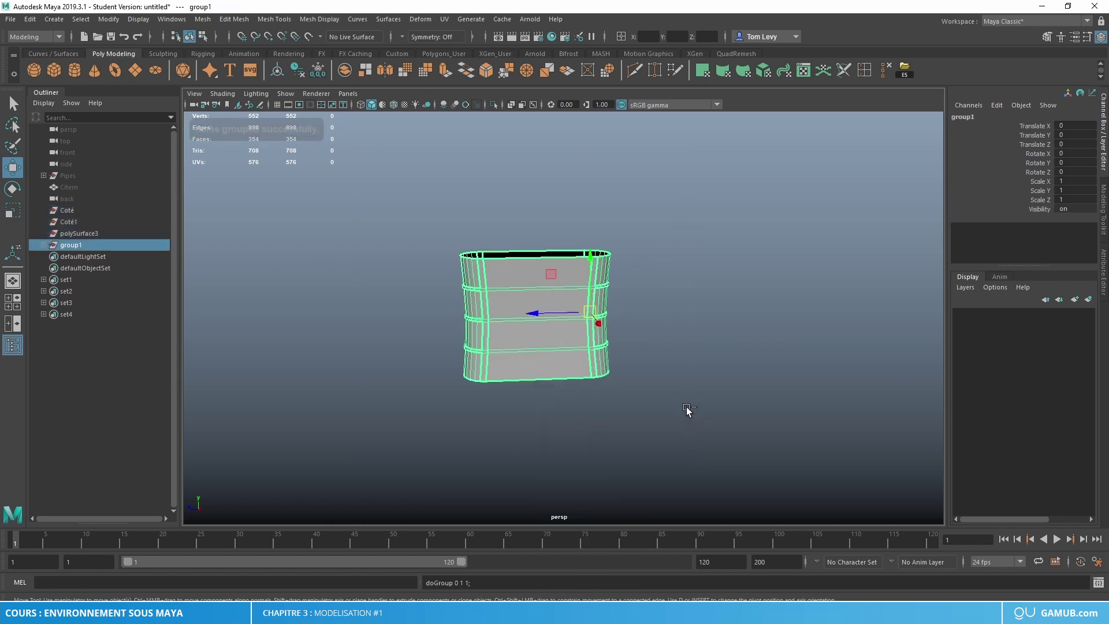
pyautogui.click(277, 71)
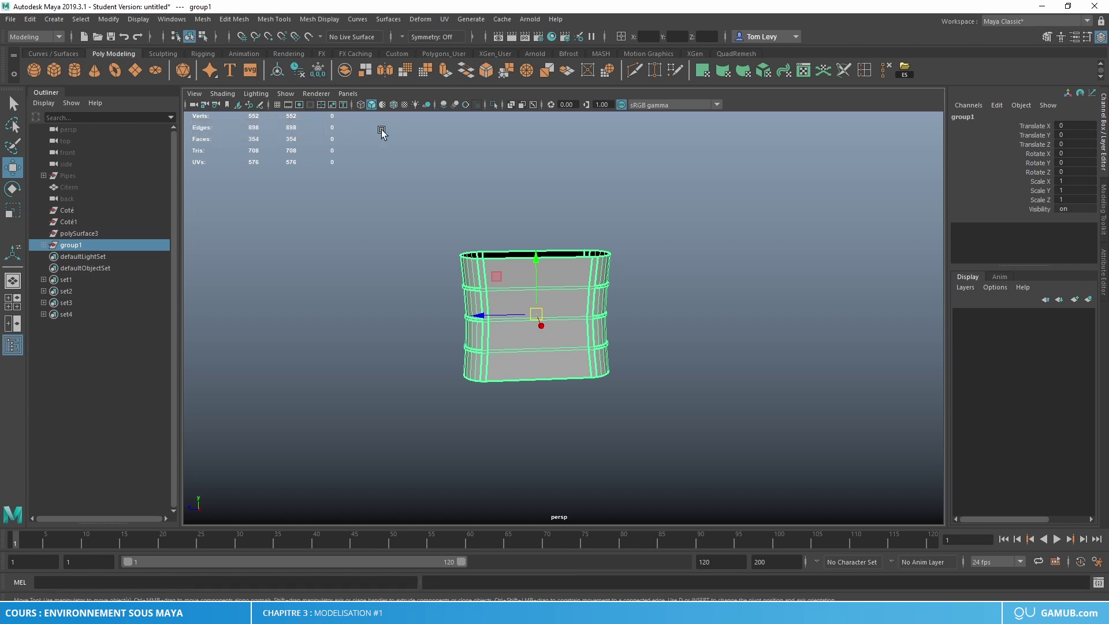
# Rename the new group as Building.
pyautogui.doubleClick(79, 245)
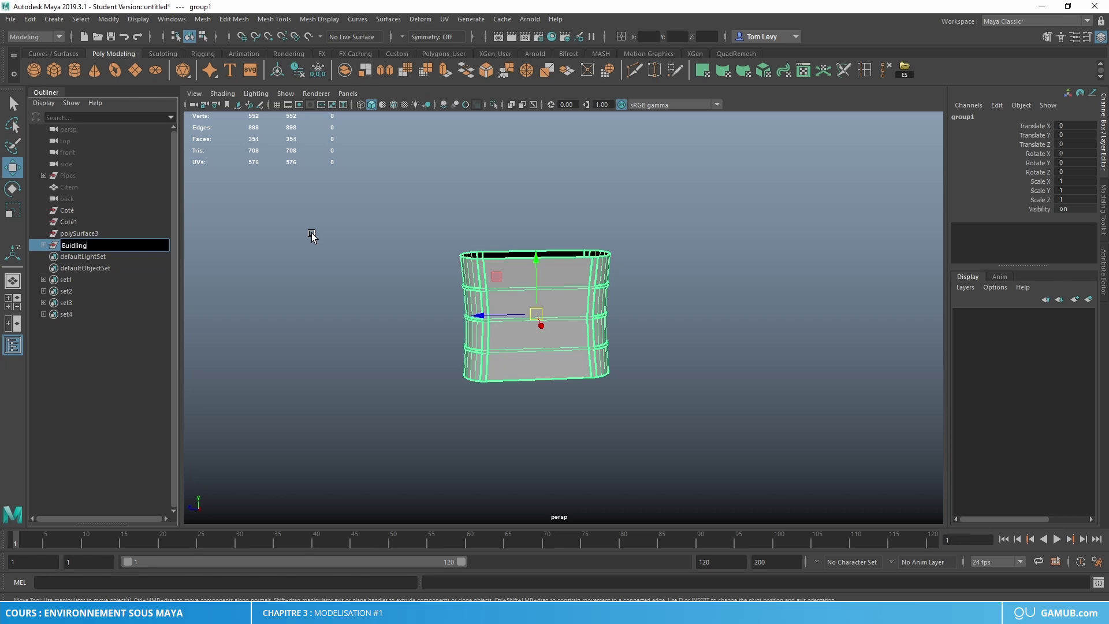
pyautogui.write('Building')
pyautogui.press('Return')
# Delete the empty leftover groups Coté, Coté1 and polySurface3, and check the contents of Building.
pyautogui.moveTo(76, 208); pyautogui.dragTo(94, 233)
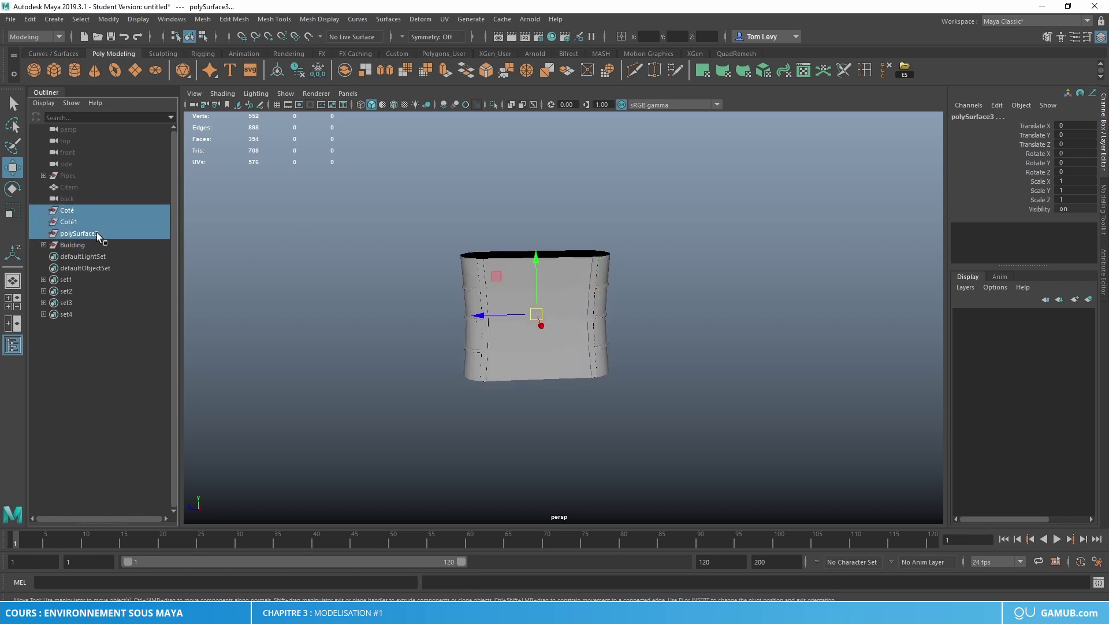
pyautogui.press('Delete')
pyautogui.click(44, 210)
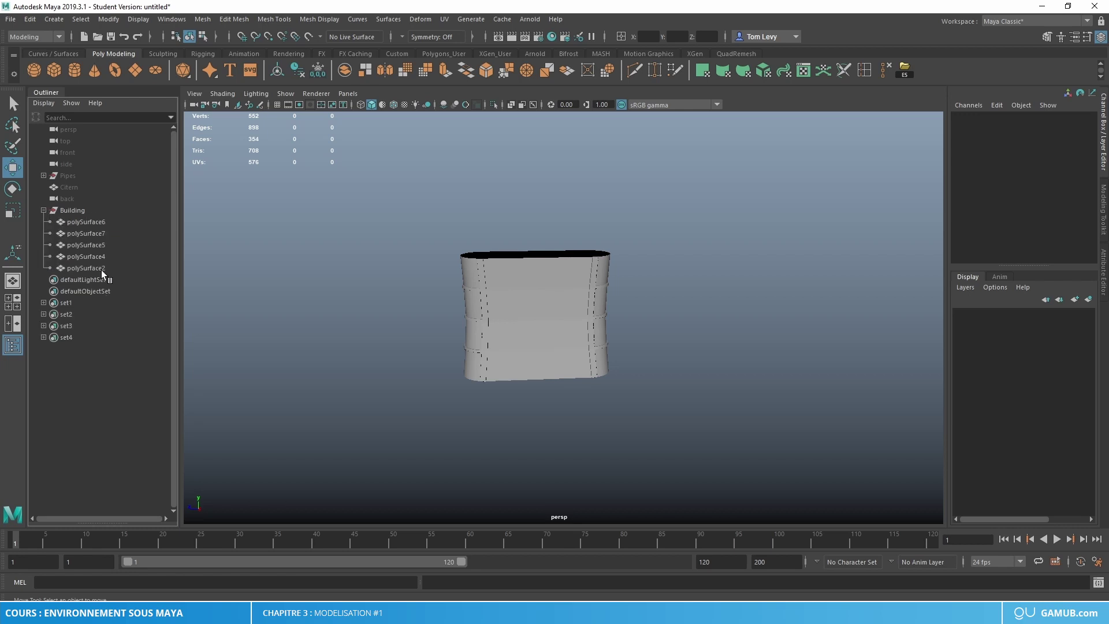
pyautogui.click(43, 210)
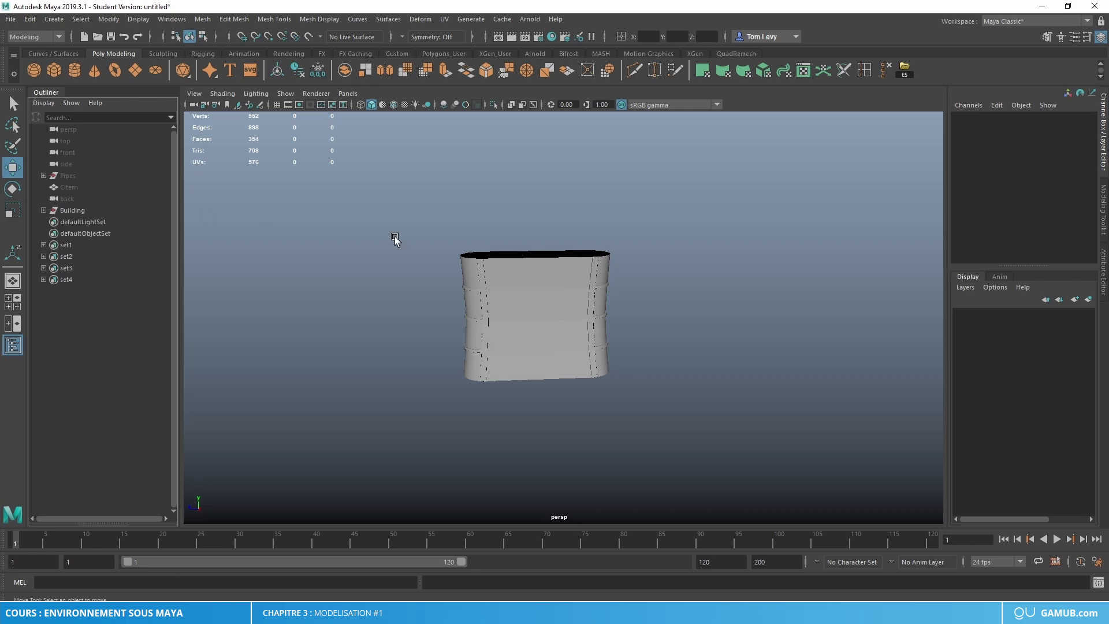
# Apply Soften/Harden Edges at an angle of 30 to all the meshes in Building and return to object mode.
pyautogui.moveTo(362, 185); pyautogui.dragTo(702, 472)
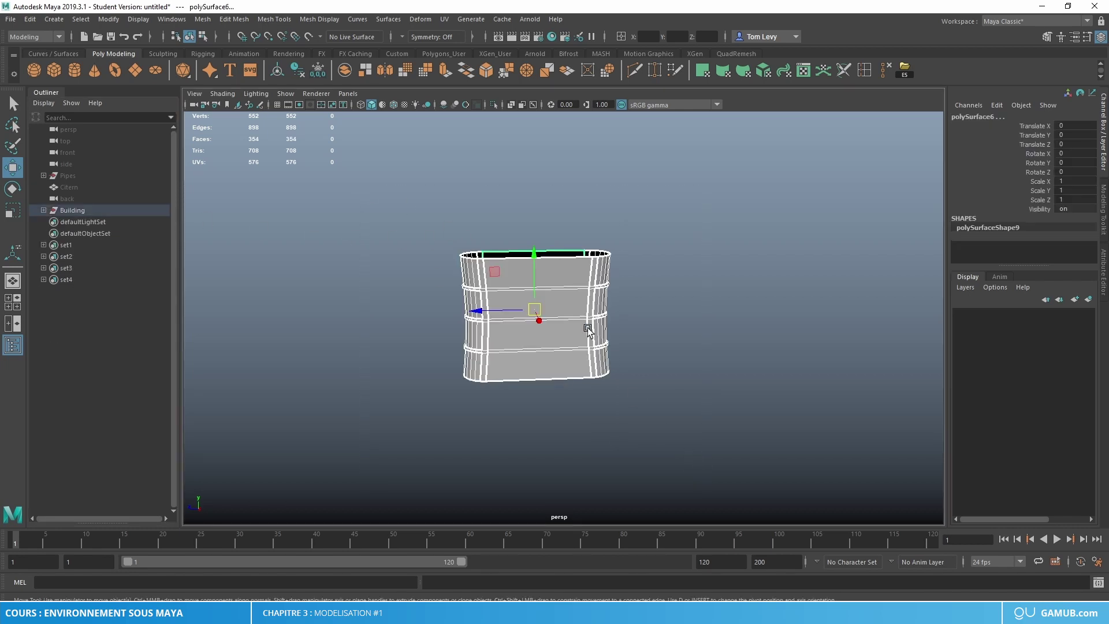
pyautogui.rightClick(585, 293)
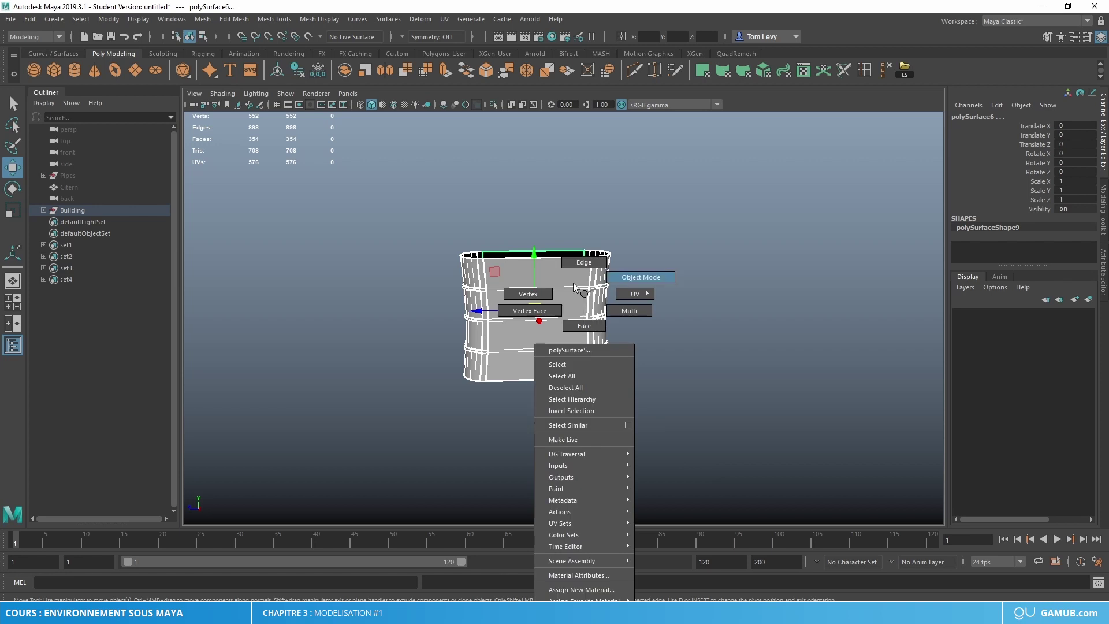
pyautogui.click(621, 278)
pyautogui.moveTo(366, 168); pyautogui.dragTo(665, 440)
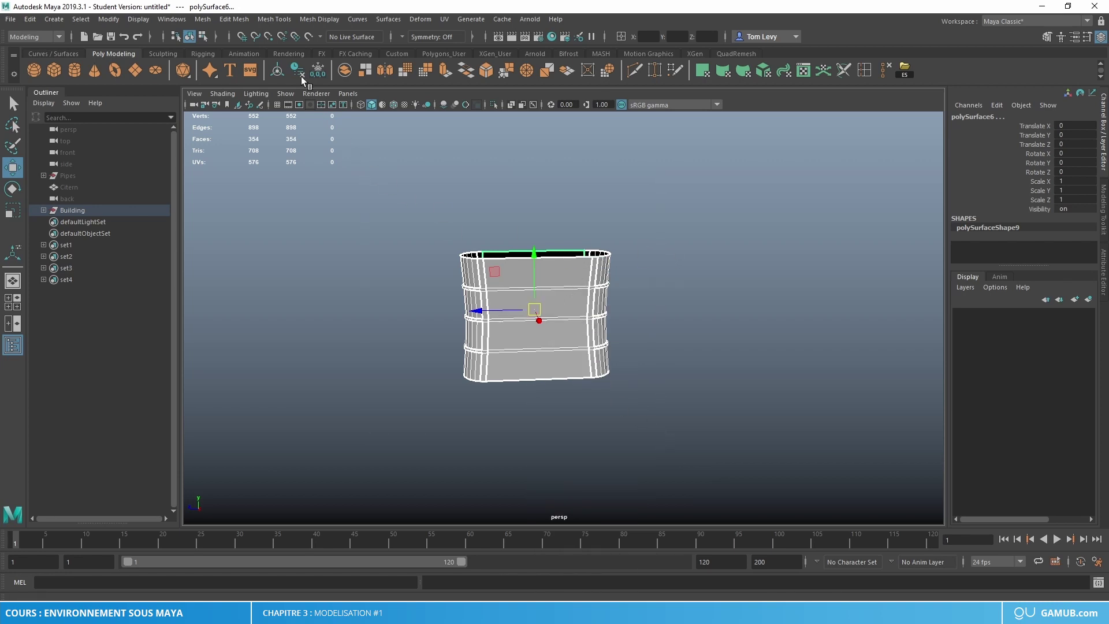
pyautogui.click(320, 19)
pyautogui.click(363, 134)
pyautogui.click(320, 19)
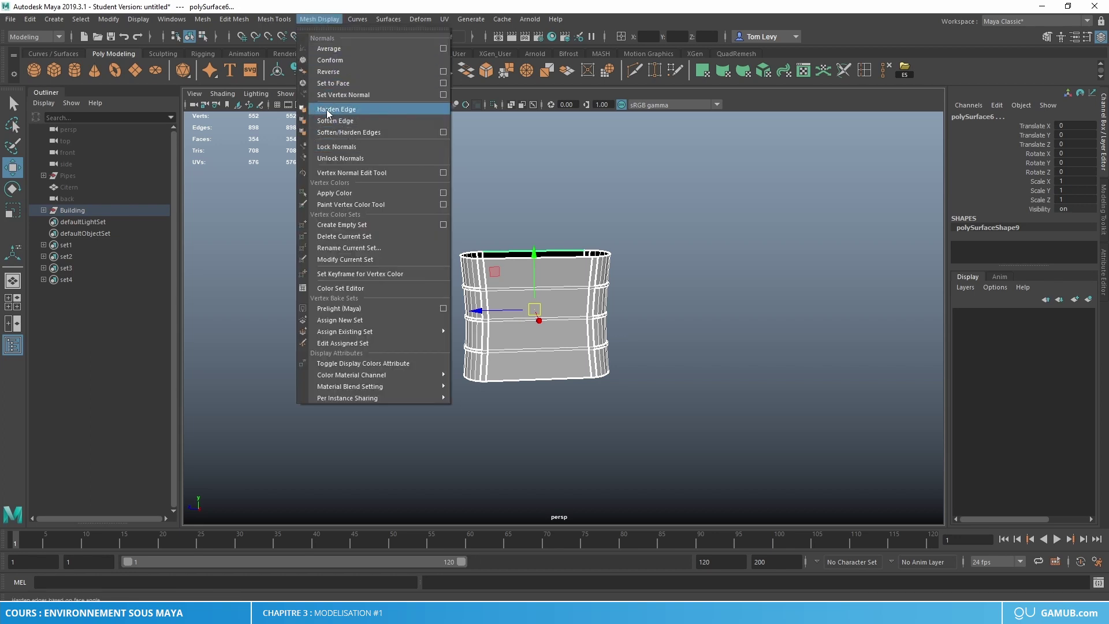
pyautogui.click(371, 136)
pyautogui.moveTo(562, 272); pyautogui.dragTo(654, 221, button='right')
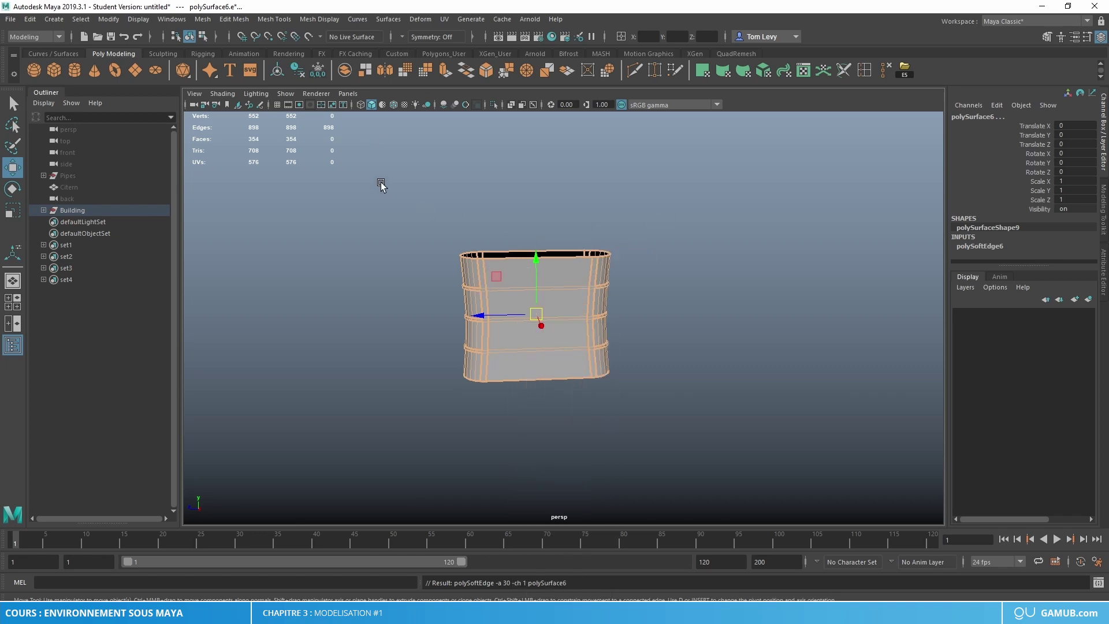
pyautogui.click(637, 261)
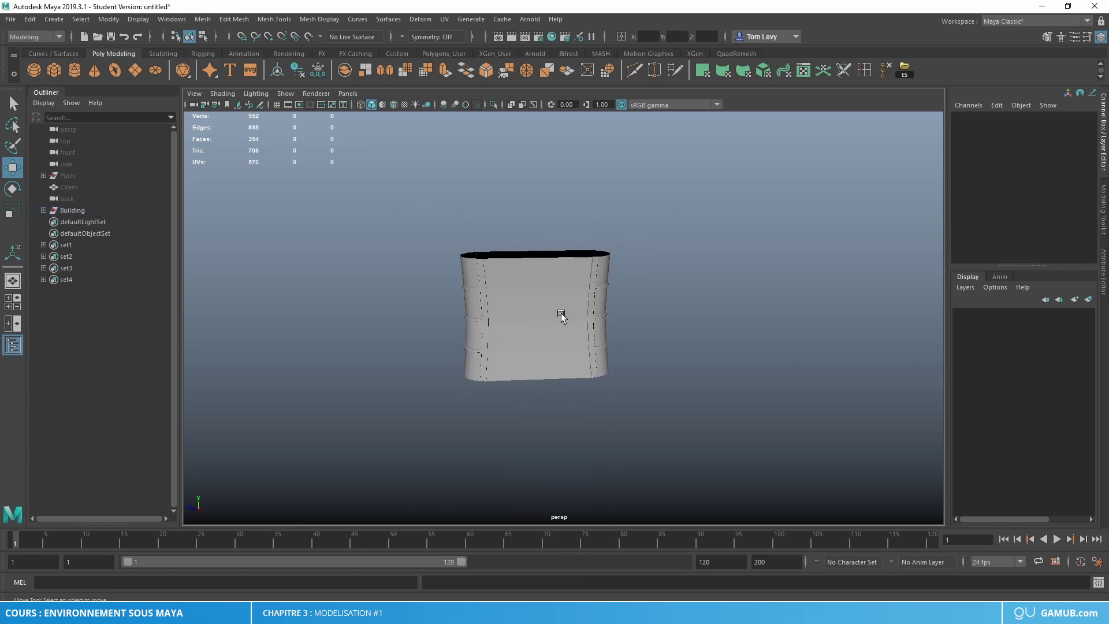
# Examine the smoothed building's sides, front panel and open top, checking the meshes' wireframe.
pyautogui.scroll(6, 543, 324)
pyautogui.keyDown('alt'); pyautogui.moveTo(535, 332); pyautogui.dragTo(582, 357); pyautogui.keyUp('alt')
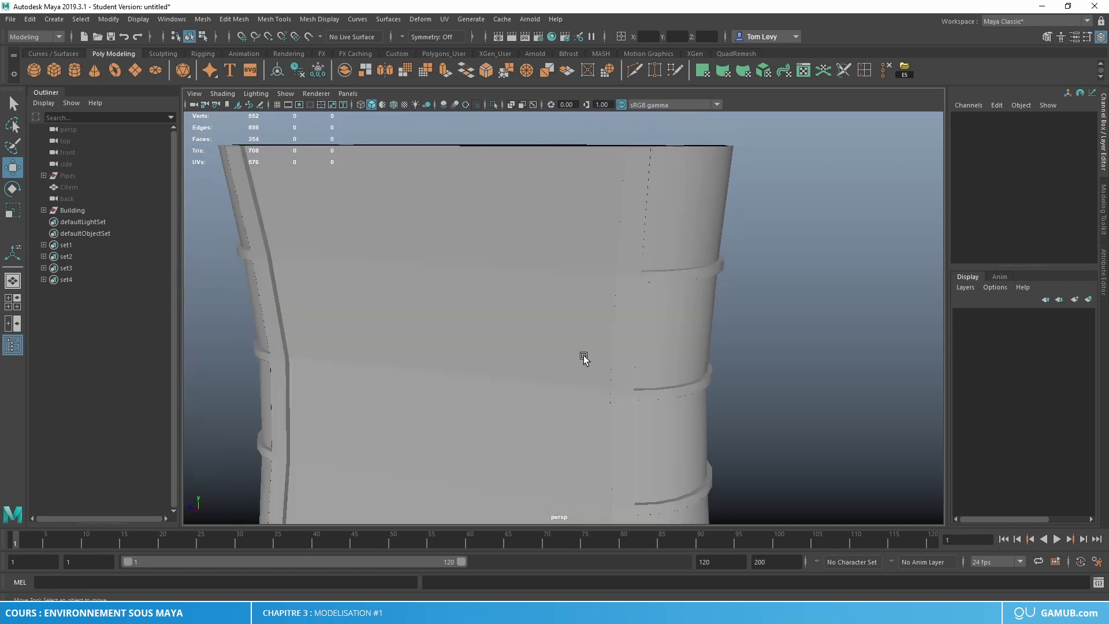
pyautogui.keyDown('alt'); pyautogui.moveTo(581, 356); pyautogui.dragTo(522, 307, button='right'); pyautogui.keyUp('alt')
pyautogui.moveTo(523, 309)
pyautogui.keyDown('alt'); pyautogui.mouseDown()
pyautogui.moveTo(517, 295)
pyautogui.moveTo(544, 317)
pyautogui.moveTo(670, 295)
pyautogui.moveTo(563, 313)
pyautogui.moveTo(518, 292)
pyautogui.mouseUp(); pyautogui.keyUp('alt')
pyautogui.keyDown('alt'); pyautogui.moveTo(518, 293); pyautogui.dragTo(521, 381, button='right'); pyautogui.keyUp('alt')
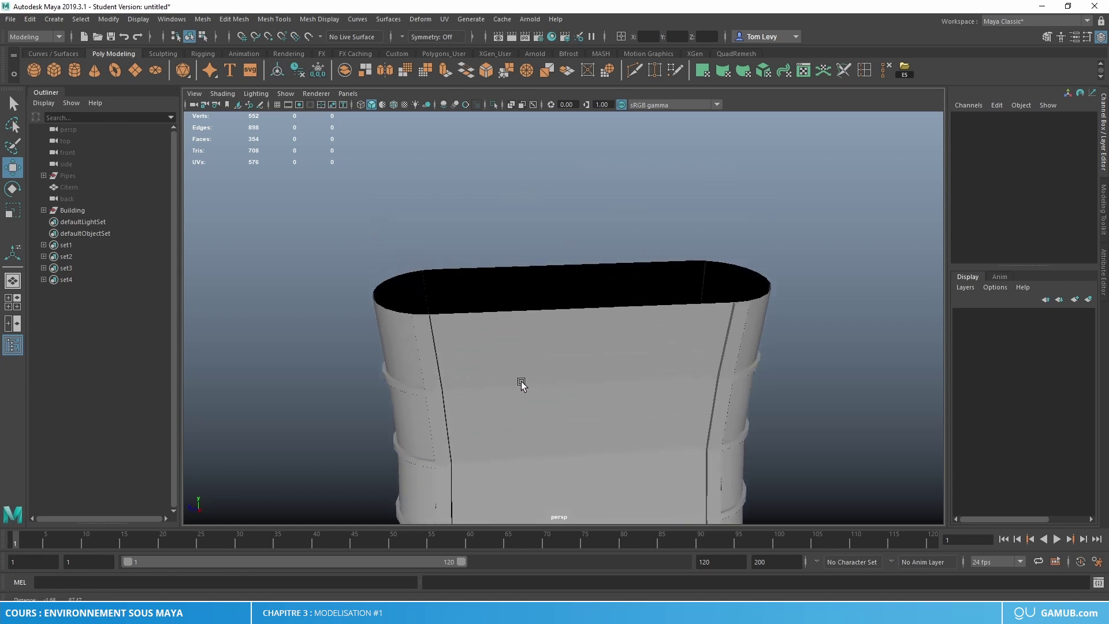
pyautogui.click(518, 330)
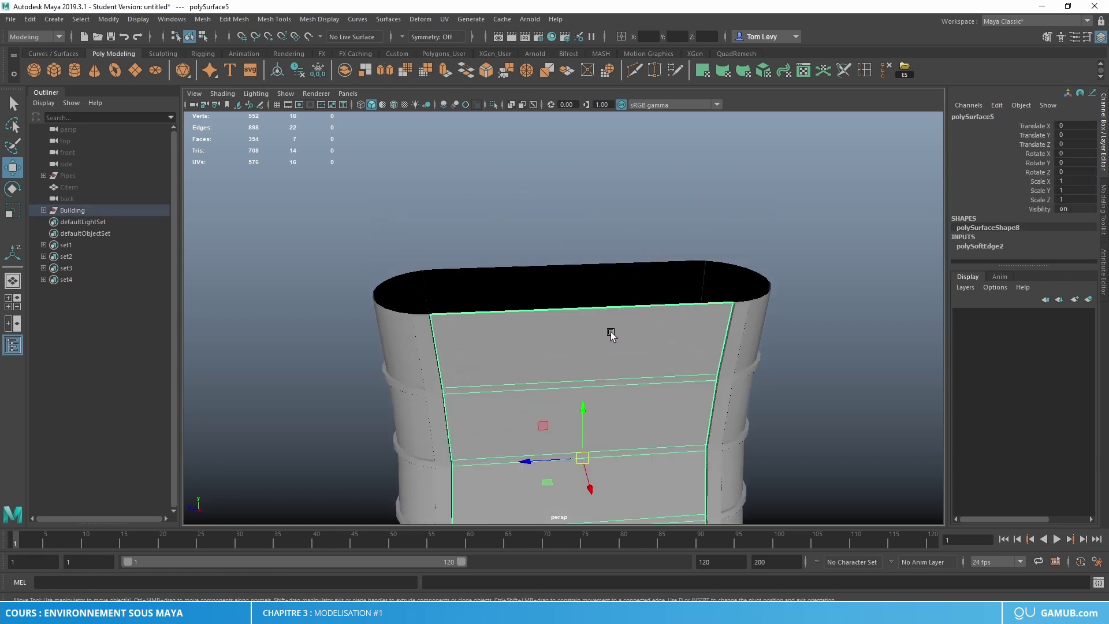
pyautogui.scroll(-5, 599, 347)
pyautogui.moveTo(425, 262); pyautogui.dragTo(703, 481)
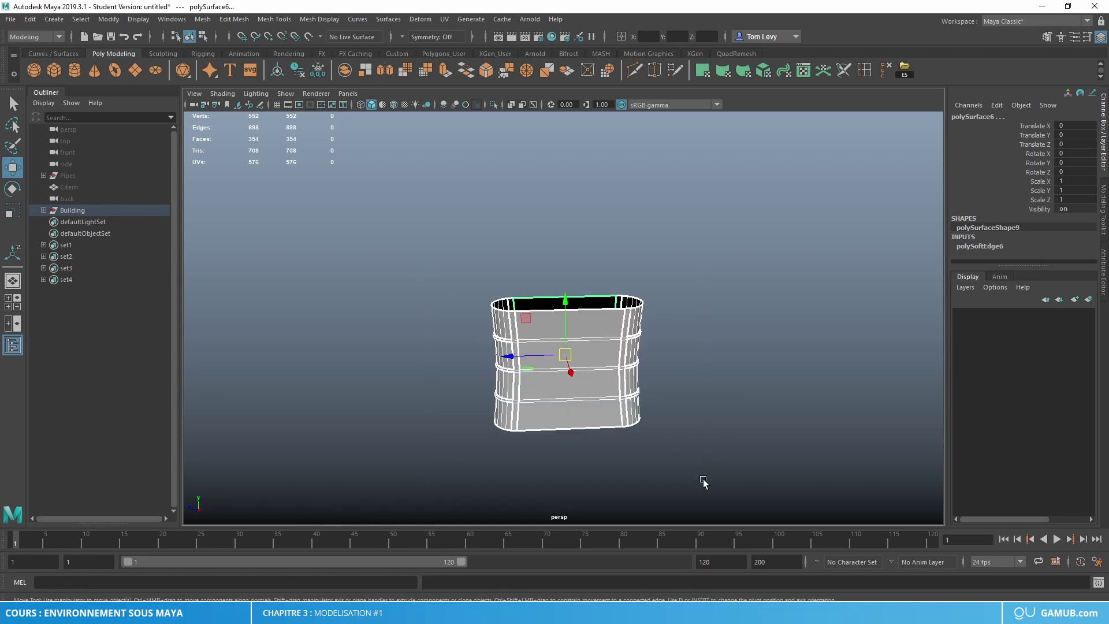
# Duplicate the Building group, combine the copy into a single mesh and delete its construction history.
pyautogui.click(79, 211)
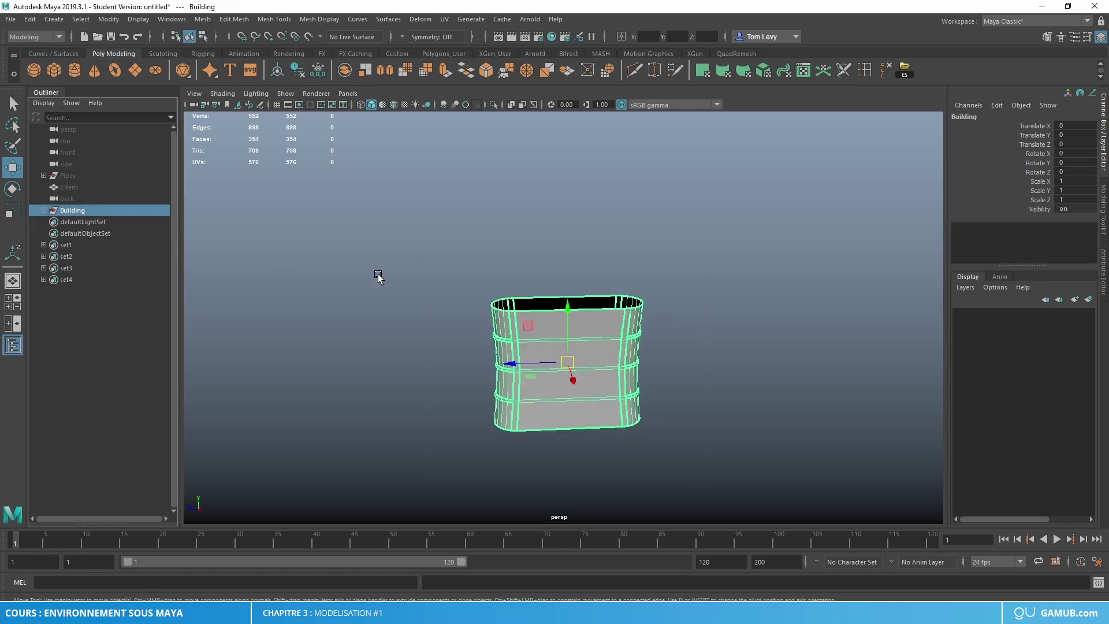
pyautogui.hotkey('ctrl', 'd')
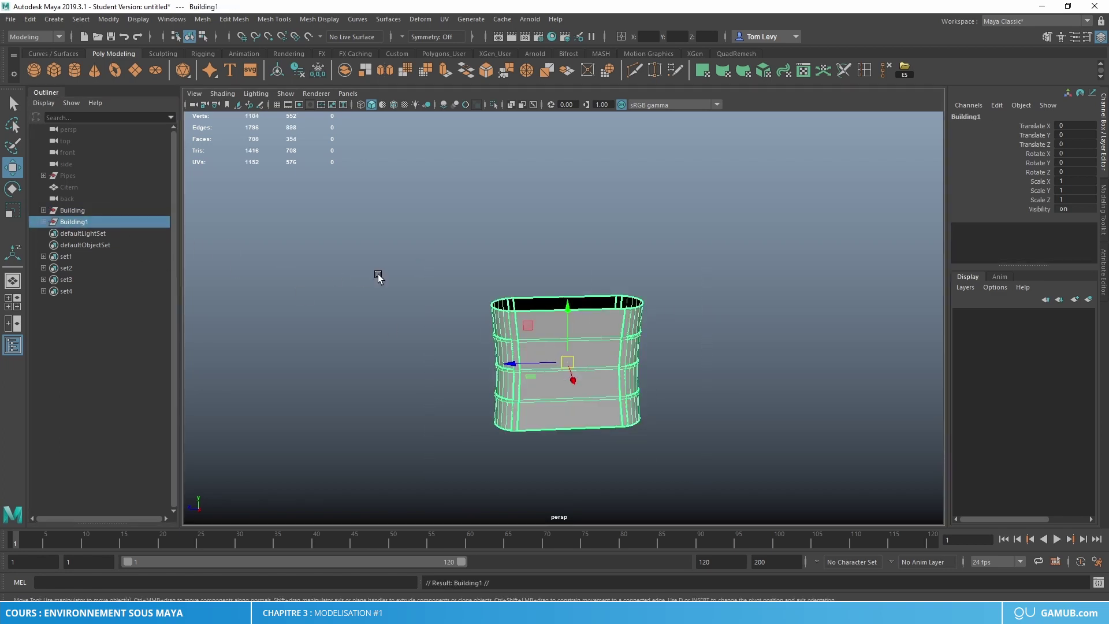
pyautogui.click(344, 71)
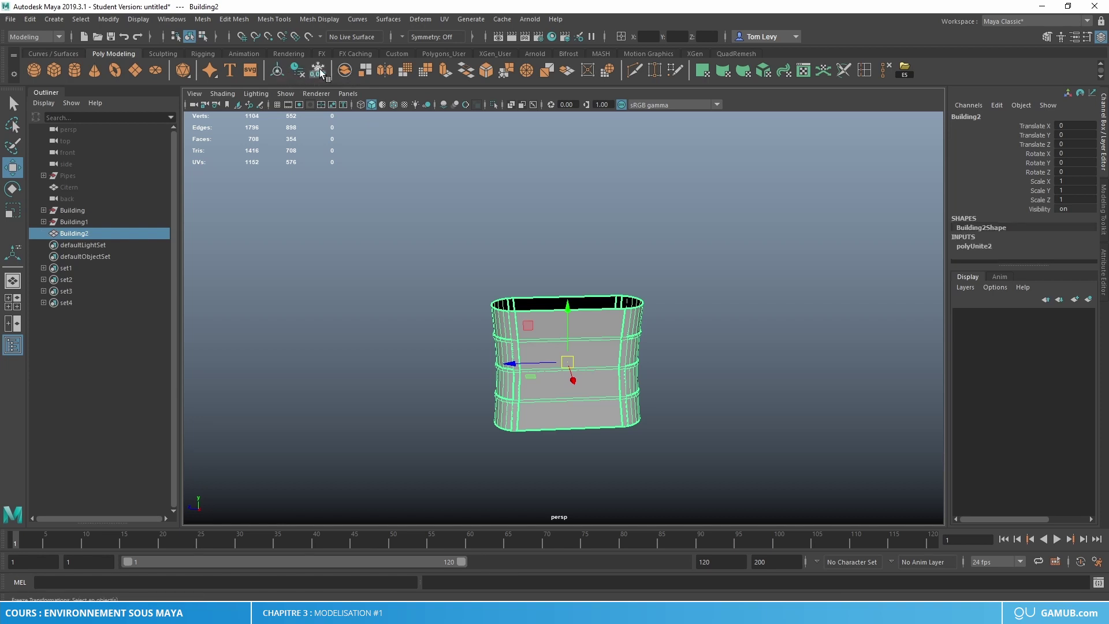
pyautogui.click(299, 71)
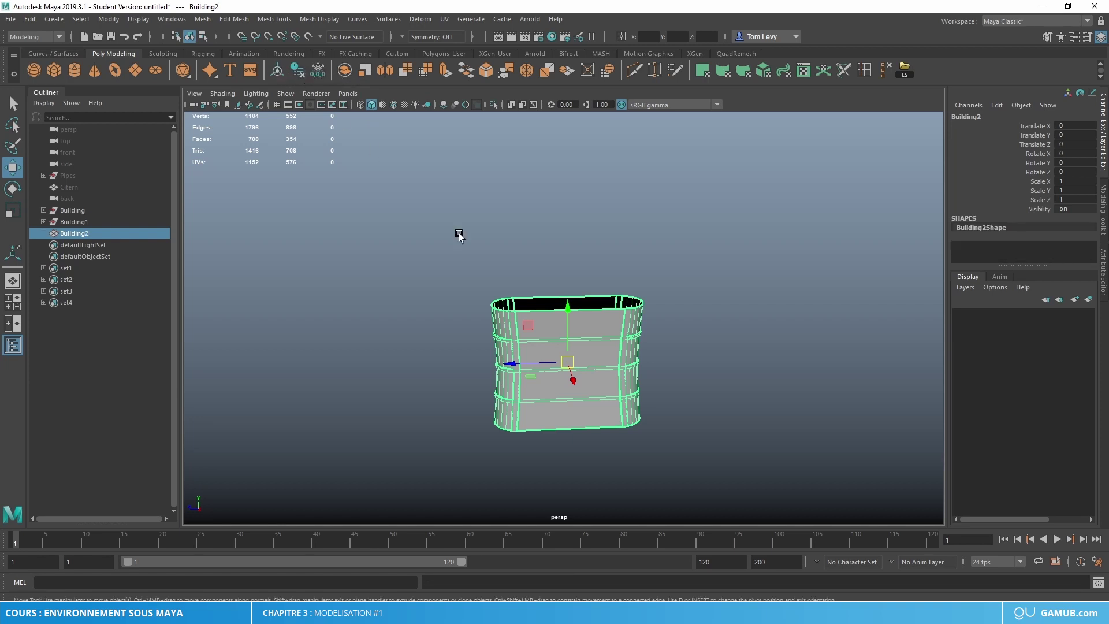
# Delete the leftover Building1 group.
pyautogui.click(687, 245)
pyautogui.click(102, 221)
pyautogui.keyDown('ctrl'); pyautogui.click(101, 220); pyautogui.keyUp('ctrl')
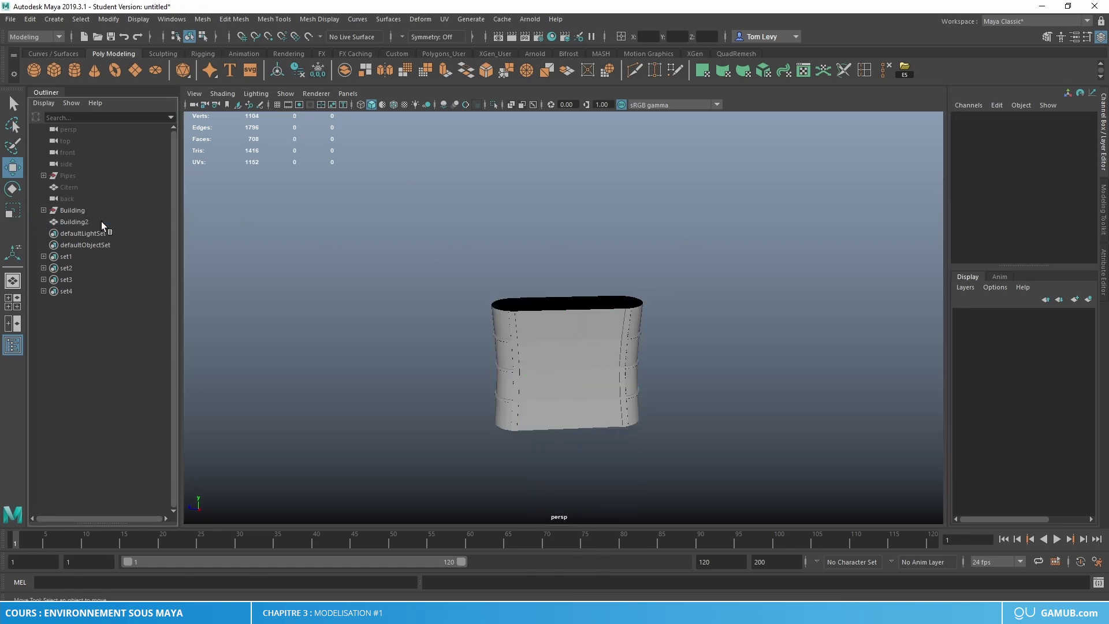
# Try to select the edges along the top rim of the combined Building2 mesh.
pyautogui.click(101, 221)
pyautogui.scroll(5, 600, 320)
pyautogui.scroll(4, 646, 391)
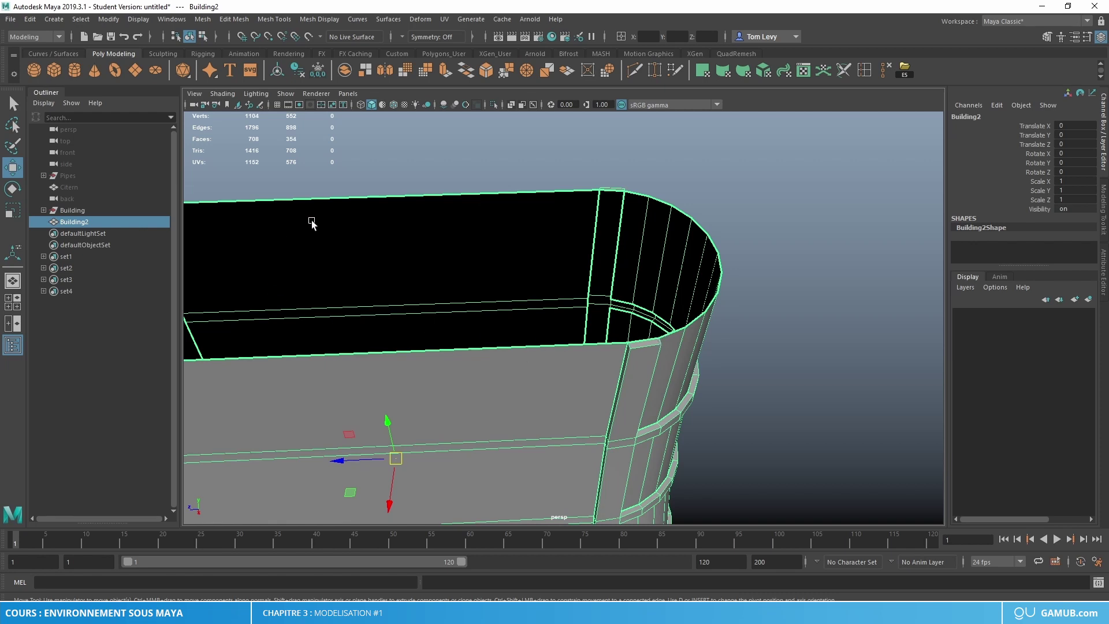
pyautogui.moveTo(648, 222); pyautogui.dragTo(596, 168, button='right')
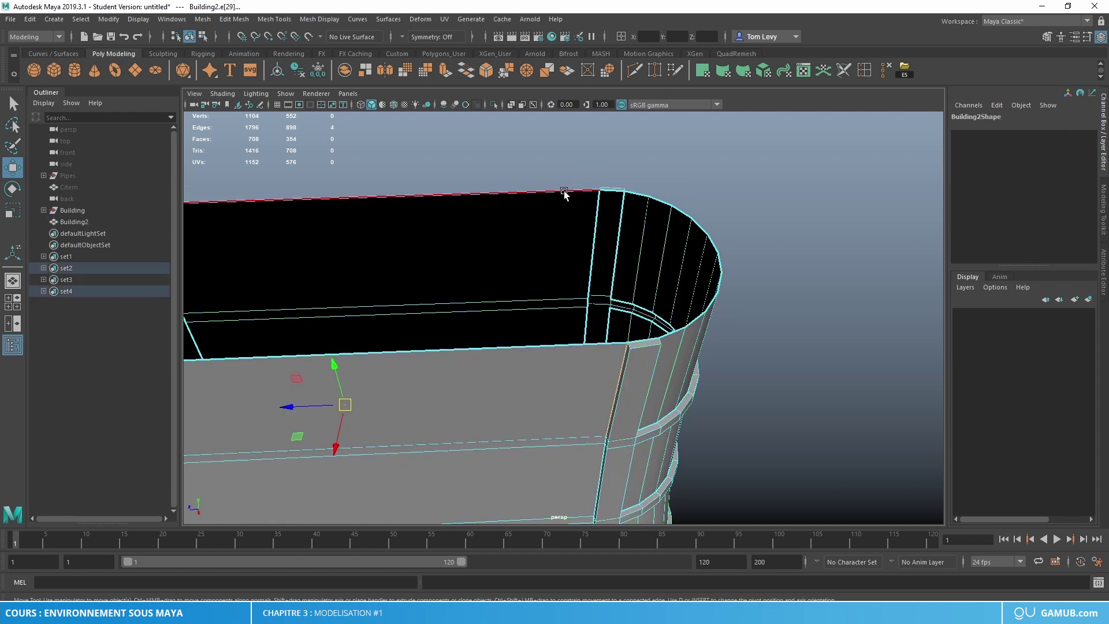
pyautogui.doubleClick(569, 193)
pyautogui.click(565, 192)
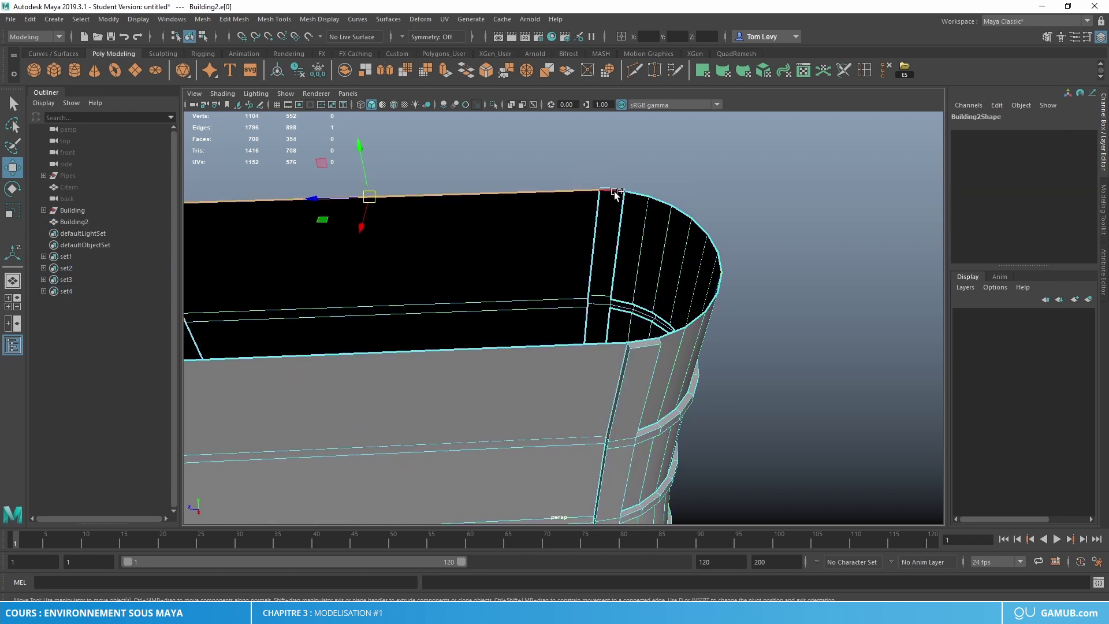
pyautogui.keyDown('shift'); pyautogui.click(635, 194); pyautogui.keyUp('shift')
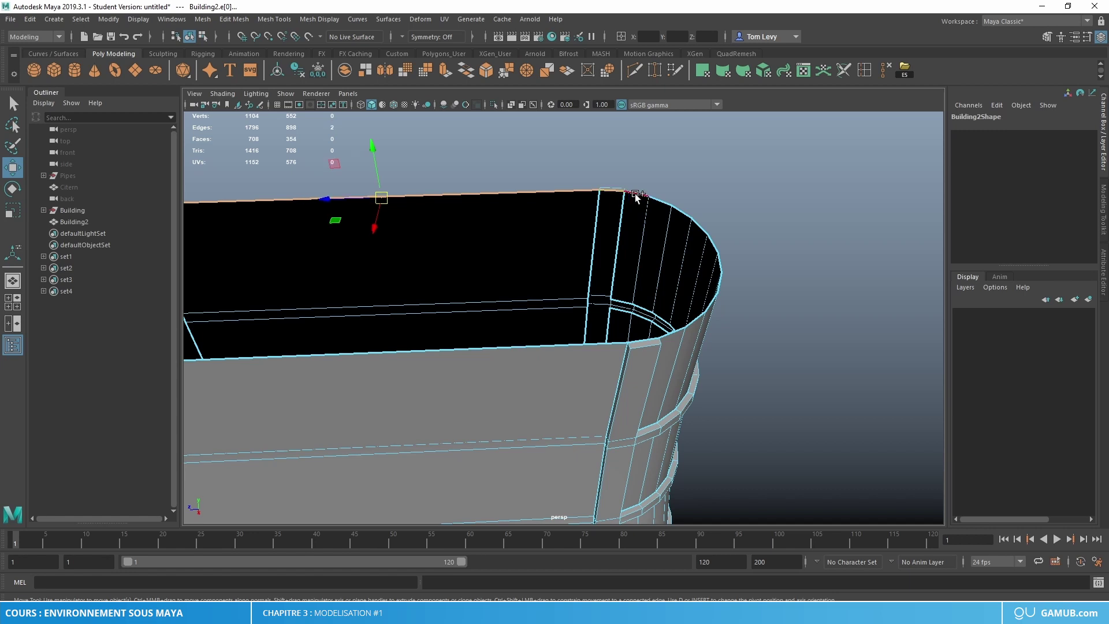
pyautogui.keyDown('shift'); pyautogui.click(668, 206); pyautogui.keyUp('shift')
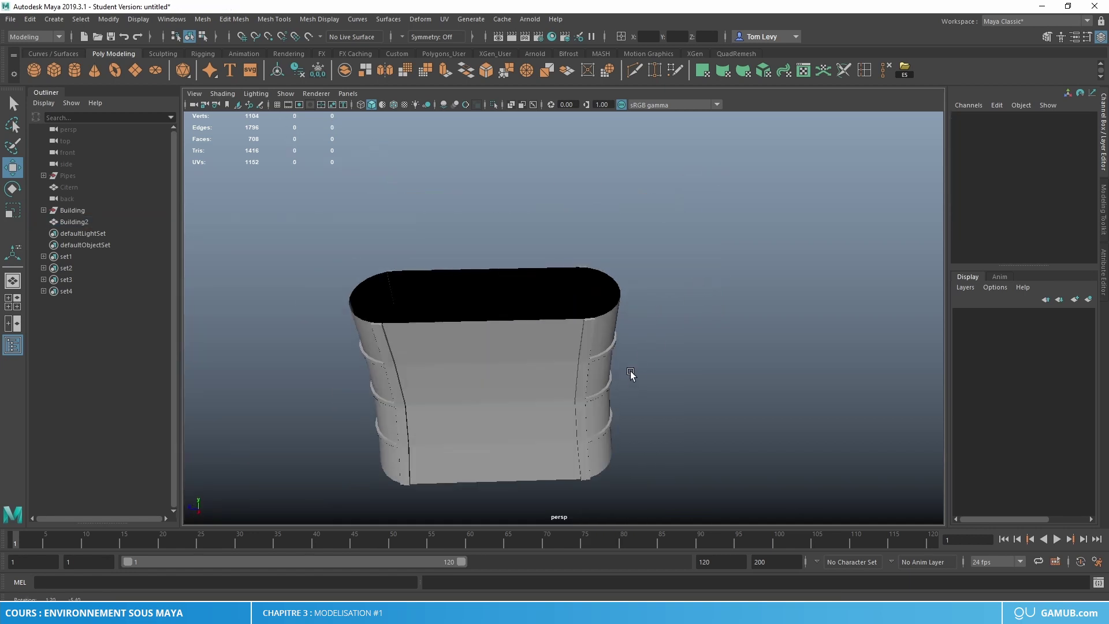
# Hide the original Building group and select only the combined mesh Building2.
pyautogui.doubleClick(492, 329)
pyautogui.moveTo(286, 211); pyautogui.dragTo(716, 523)
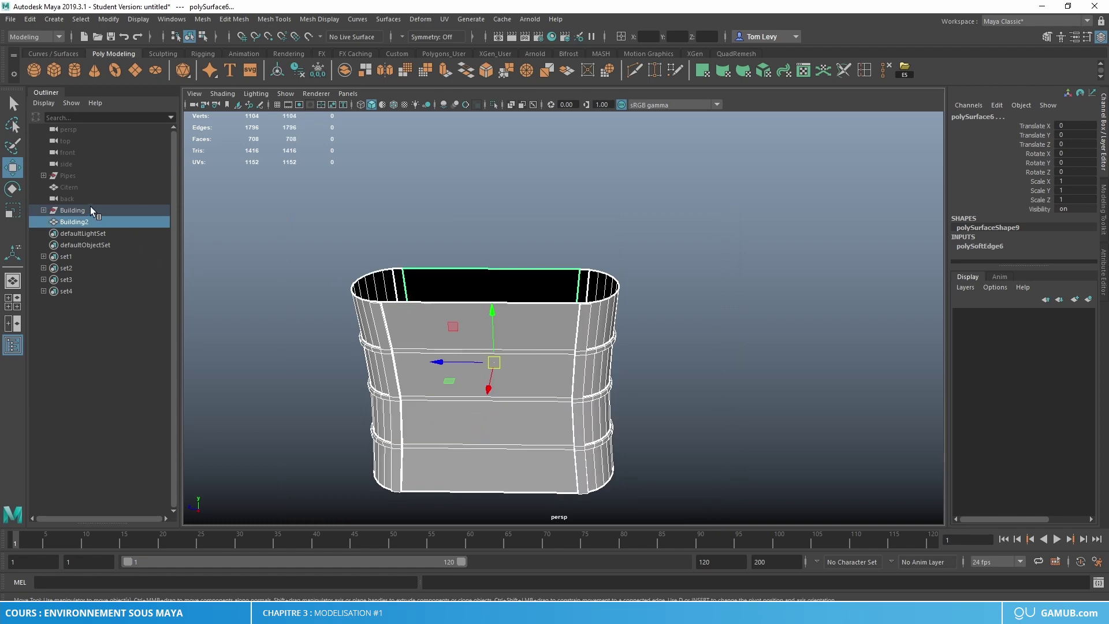
pyautogui.click(90, 210)
pyautogui.press('h')
pyautogui.click(96, 222)
pyautogui.scroll(3, 450, 312)
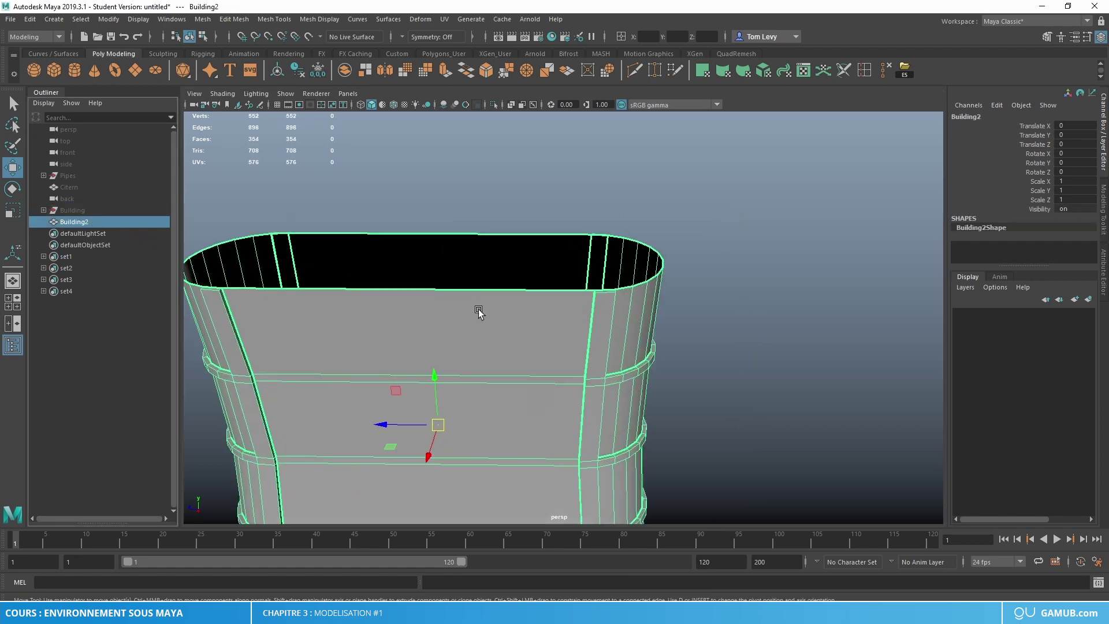
pyautogui.scroll(-3, 503, 315)
pyautogui.keyDown('alt'); pyautogui.moveTo(532, 317); pyautogui.dragTo(565, 297, button='middle'); pyautogui.keyUp('alt')
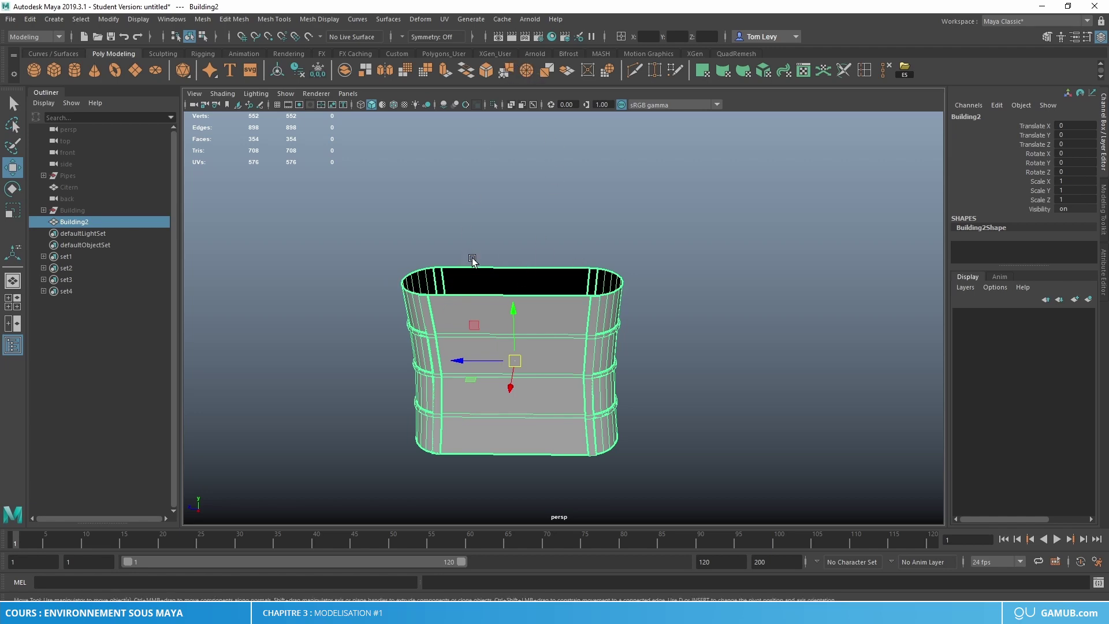
# Check on Building2 whether the top border can be selected as one continuous edge loop.
pyautogui.scroll(4, 472, 260)
pyautogui.keyDown('alt'); pyautogui.moveTo(525, 302); pyautogui.dragTo(564, 314); pyautogui.keyUp('alt')
pyautogui.moveTo(561, 293); pyautogui.dragTo(560, 242, button='right')
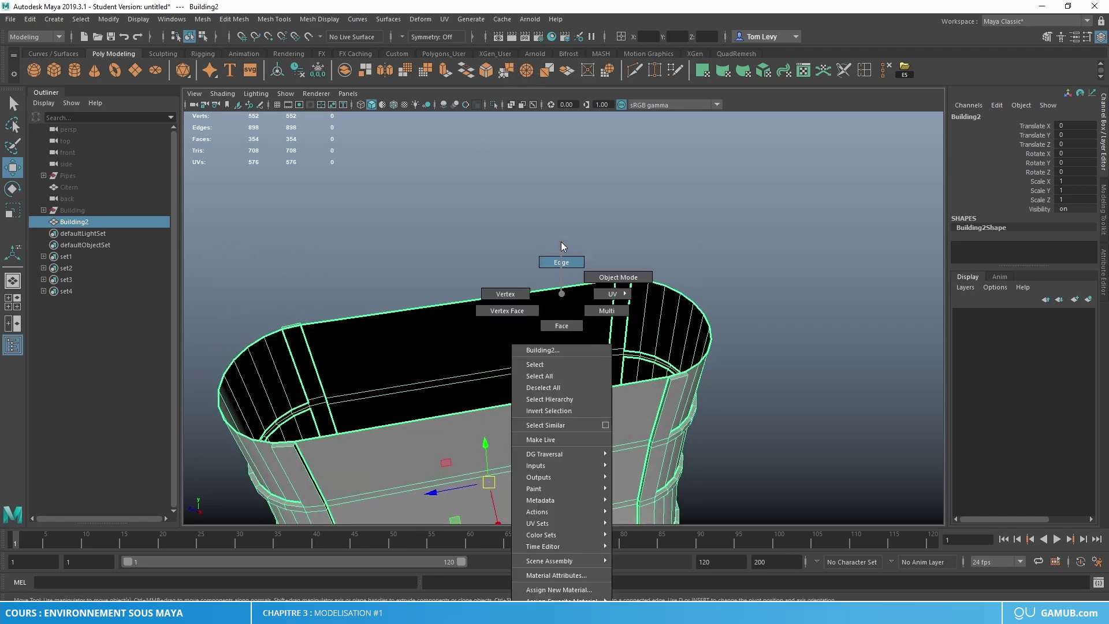
pyautogui.doubleClick(547, 291)
pyautogui.keyDown('alt'); pyautogui.moveTo(522, 317); pyautogui.dragTo(545, 425); pyautogui.keyUp('alt')
pyautogui.keyDown('alt'); pyautogui.moveTo(649, 417); pyautogui.dragTo(668, 247); pyautogui.keyUp('alt')
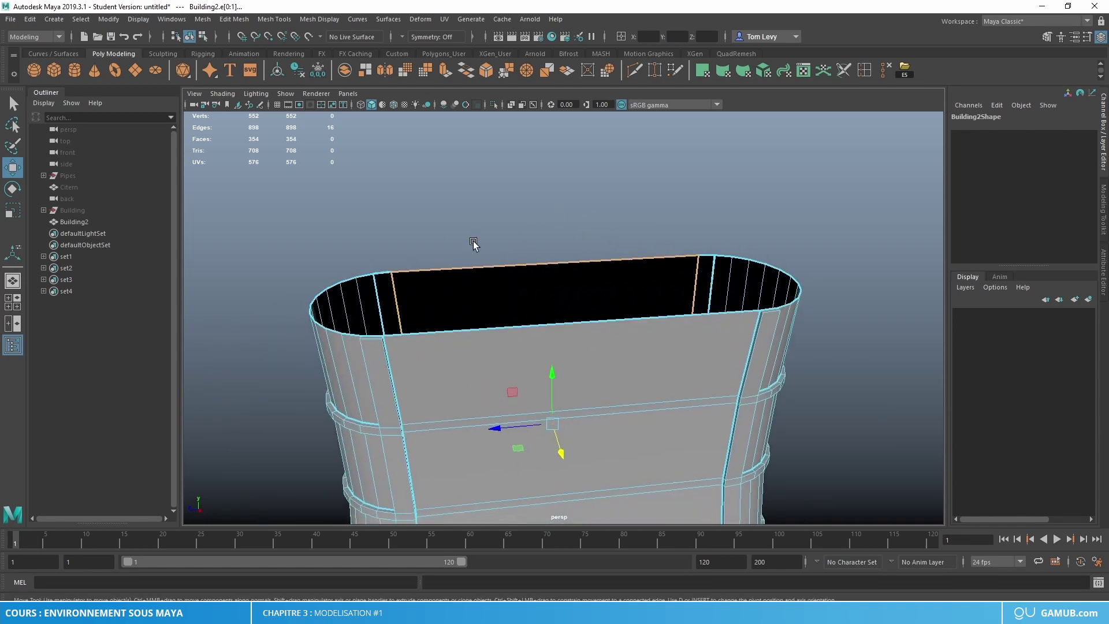
# Merge all of Building2's vertices with a distance threshold of 0.0001, then freeze its transformations and delete its history.
pyautogui.moveTo(440, 284); pyautogui.dragTo(515, 243, button='right')
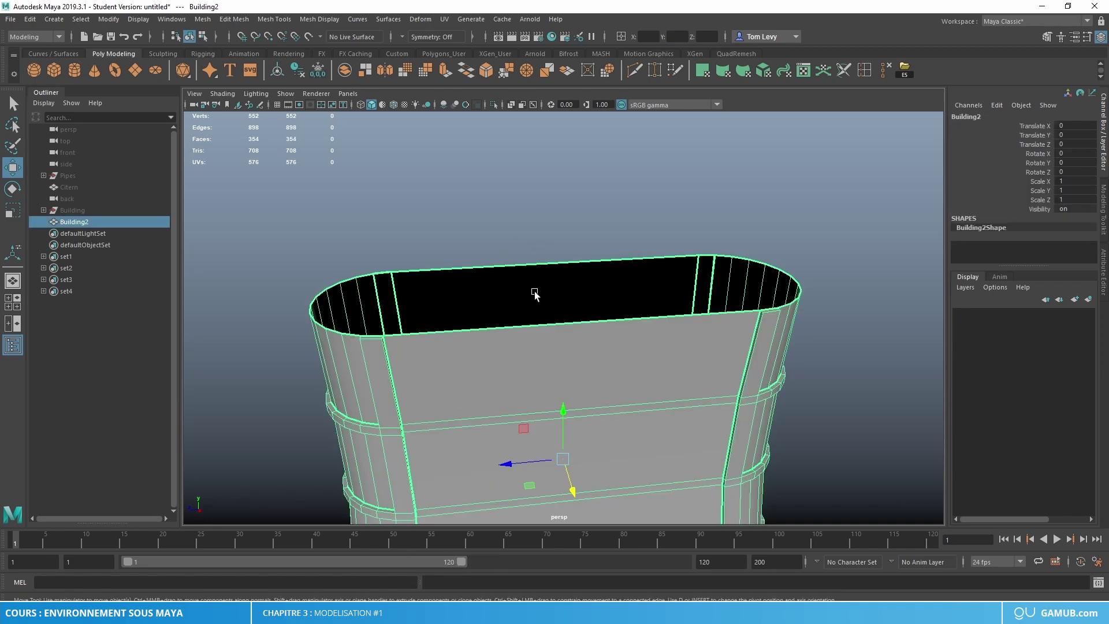
pyautogui.click(504, 75)
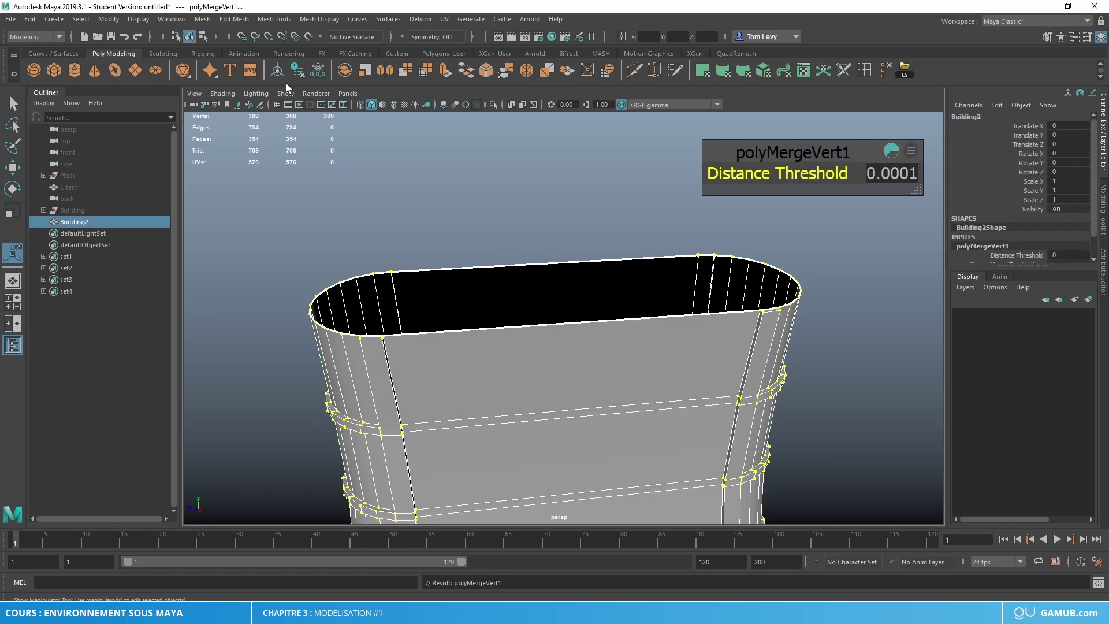
pyautogui.press('w')
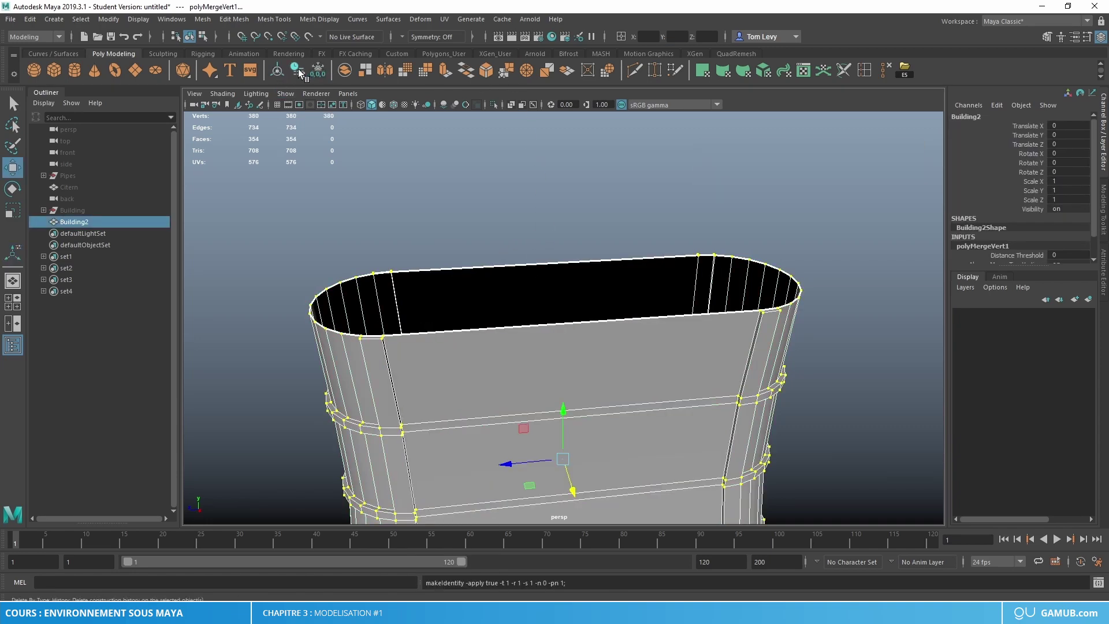
# Select the complete border edge loop around Building2's top opening and extrude it.
pyautogui.moveTo(661, 240); pyautogui.dragTo(659, 233, button='right')
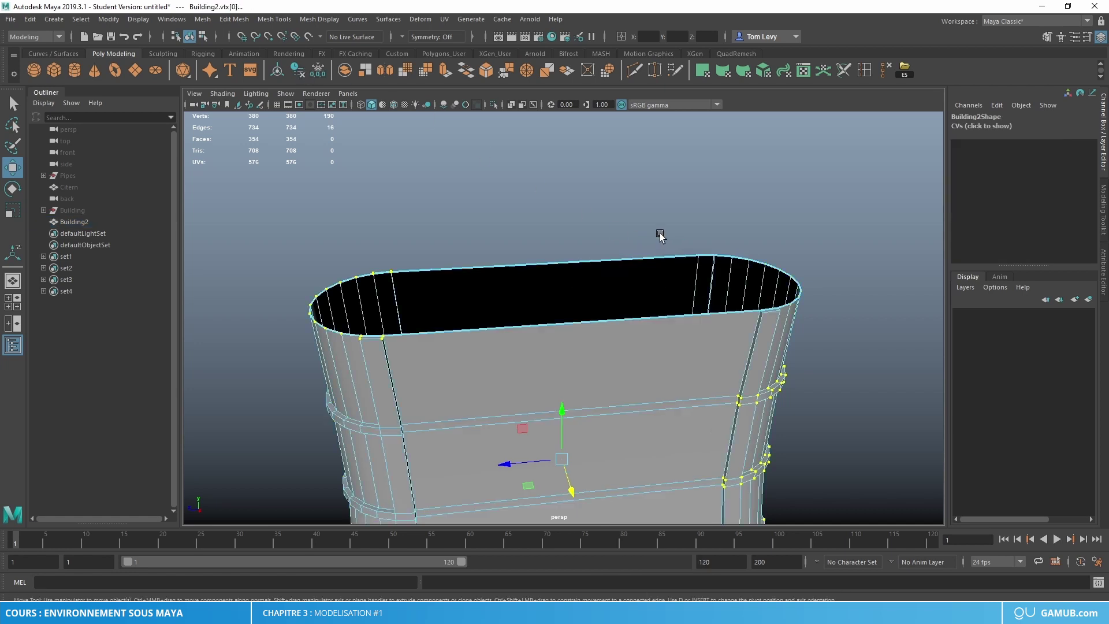
pyautogui.doubleClick(649, 257)
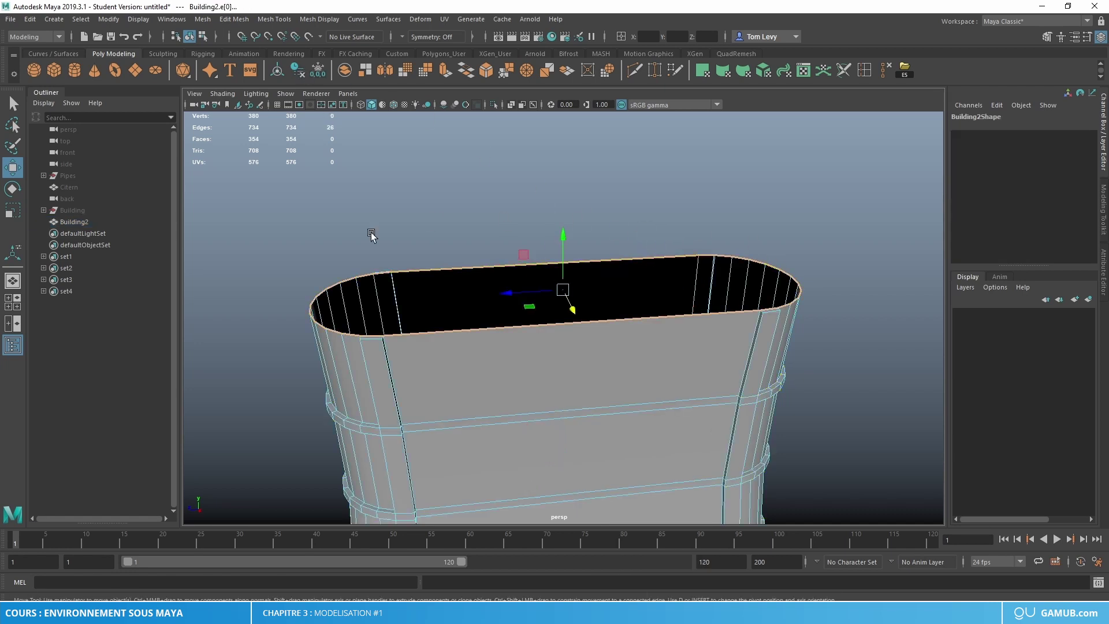
pyautogui.scroll(-5, 527, 408)
pyautogui.keyDown('alt'); pyautogui.moveTo(527, 408); pyautogui.dragTo(555, 373); pyautogui.keyUp('alt')
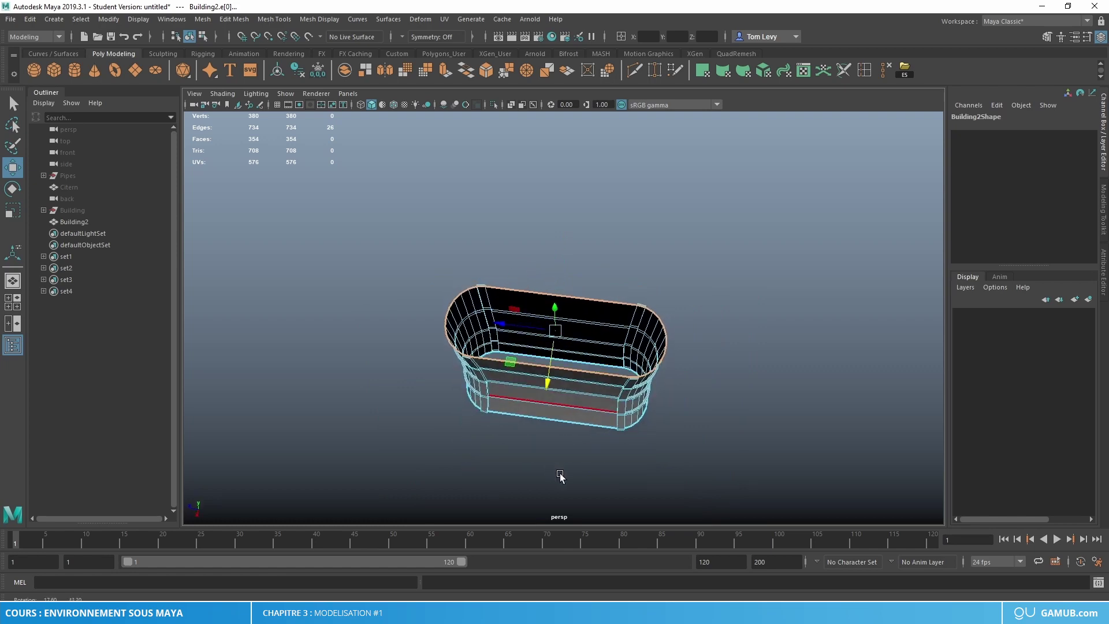
pyautogui.scroll(4, 555, 378)
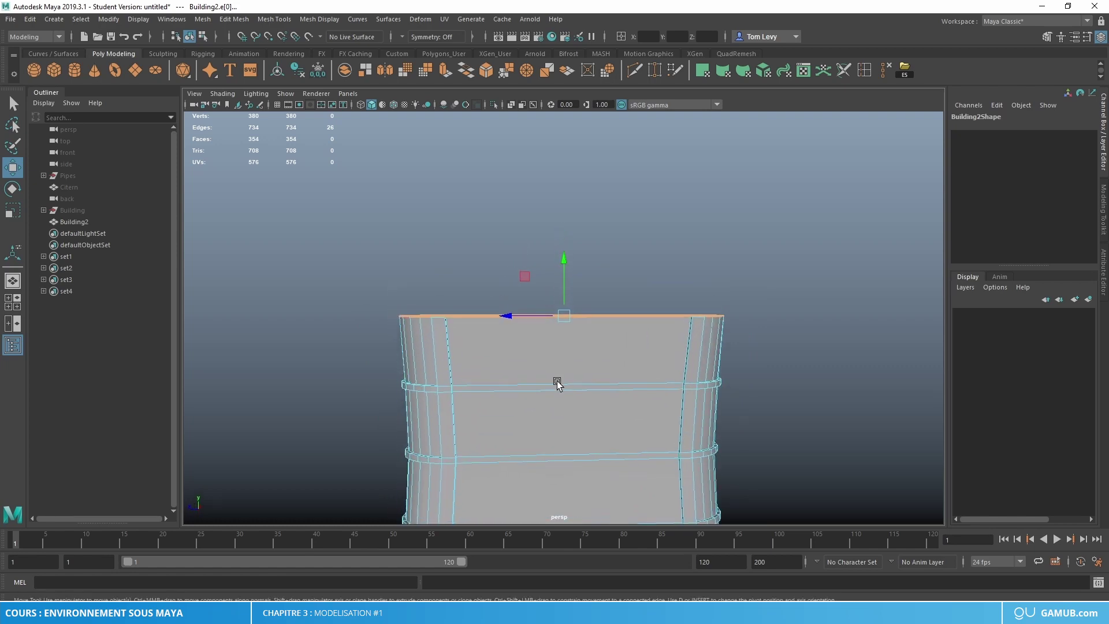
pyautogui.click(445, 71)
# Try changing the Offset of the extruded rim edges and undo the change.
pyautogui.scroll(3, 493, 332)
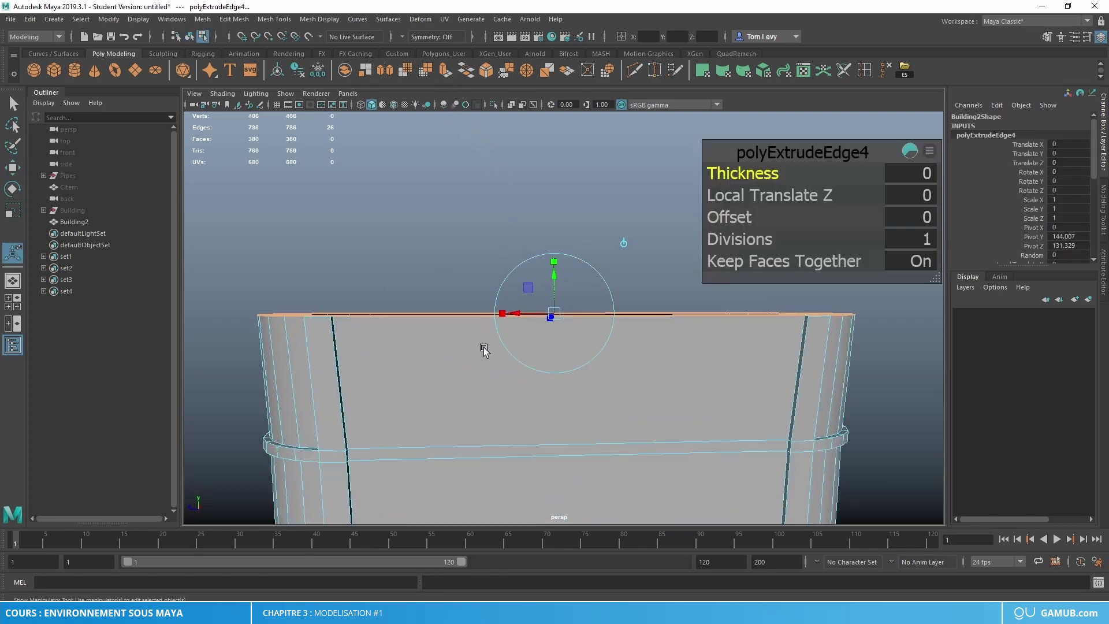
pyautogui.moveTo(485, 351)
pyautogui.keyDown('alt'); pyautogui.mouseDown()
pyautogui.moveTo(512, 377)
pyautogui.moveTo(505, 384)
pyautogui.moveTo(480, 361)
pyautogui.moveTo(483, 333)
pyautogui.mouseUp(); pyautogui.keyUp('alt')
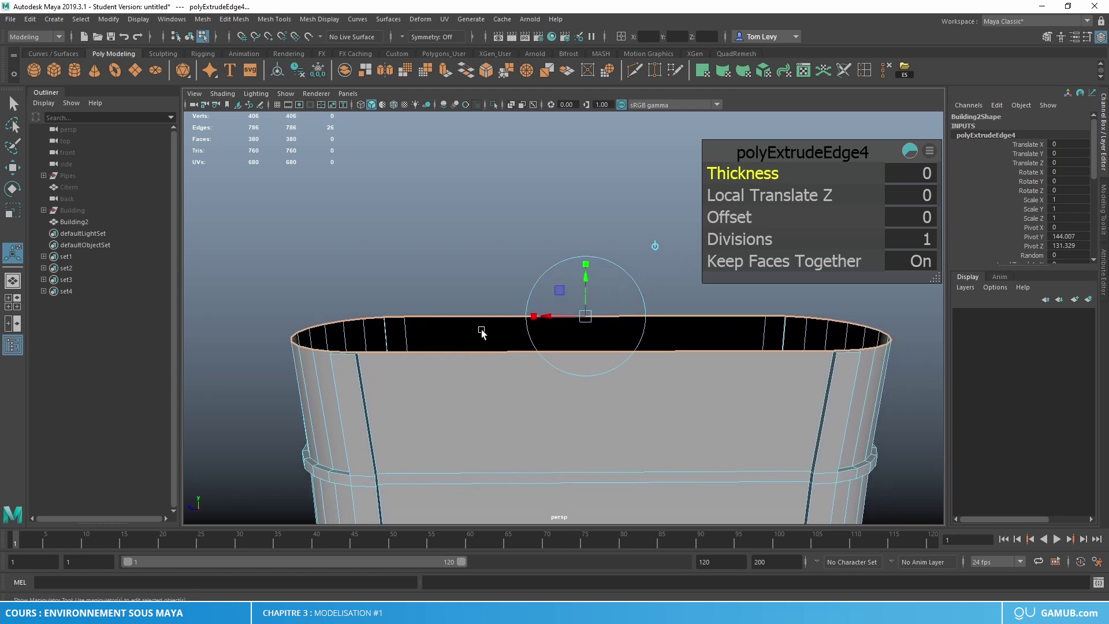
pyautogui.moveTo(737, 215); pyautogui.dragTo(773, 206)
pyautogui.hotkey('ctrl', 'z')
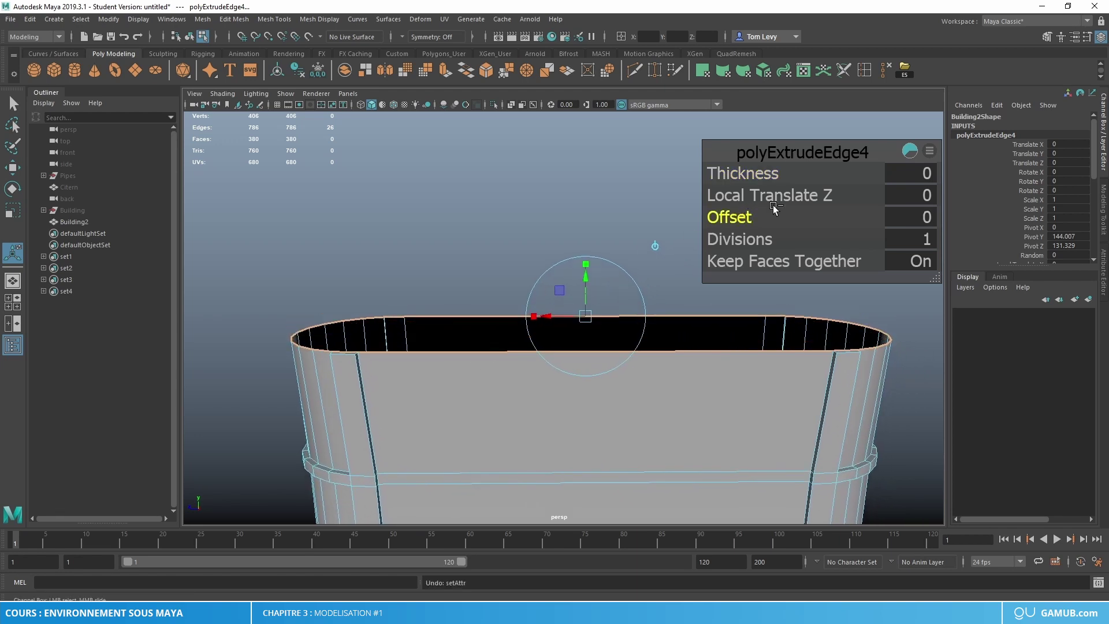
# Scale the extruded rim edges outward to form a narrow ledge around the top opening.
pyautogui.press('r')
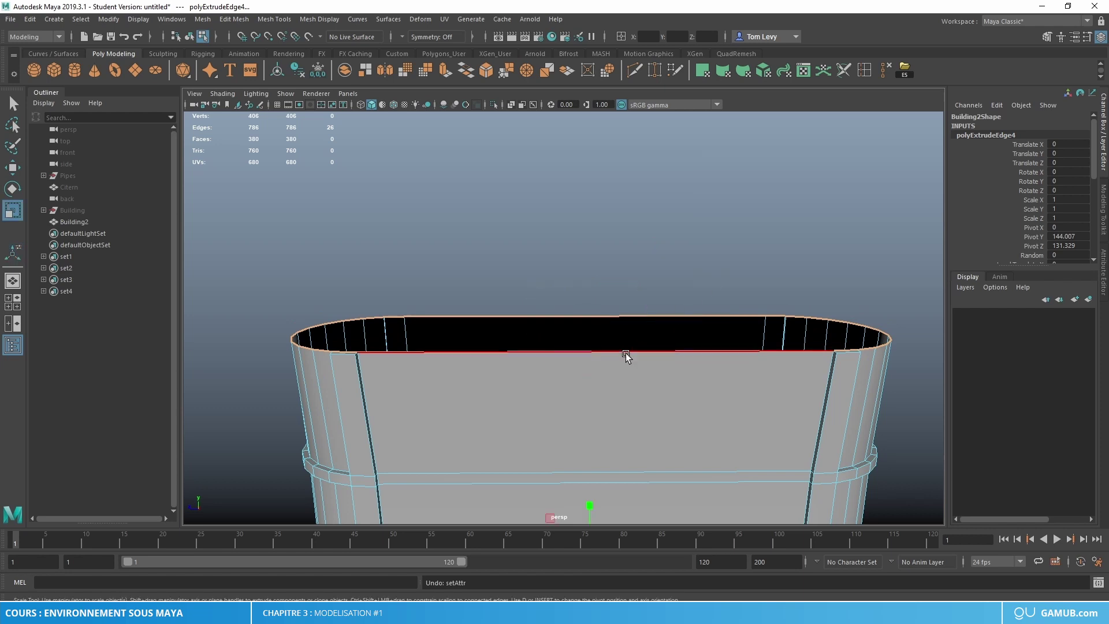
pyautogui.moveTo(591, 331); pyautogui.dragTo(614, 321)
pyautogui.keyDown('alt'); pyautogui.moveTo(668, 396); pyautogui.dragTo(843, 329); pyautogui.keyUp('alt')
# Select the full ring of ledge faces around the top opening and separate it from the Building2 mesh.
pyautogui.press('F11')
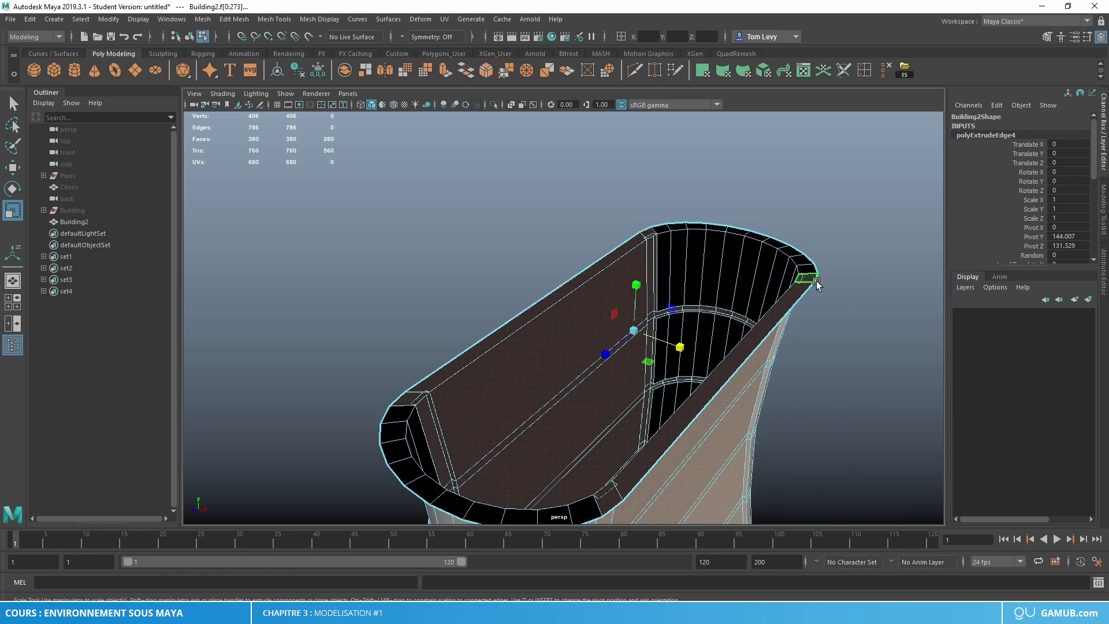
pyautogui.click(806, 261)
pyautogui.keyDown('shift'); pyautogui.doubleClick(811, 269); pyautogui.keyUp('shift')
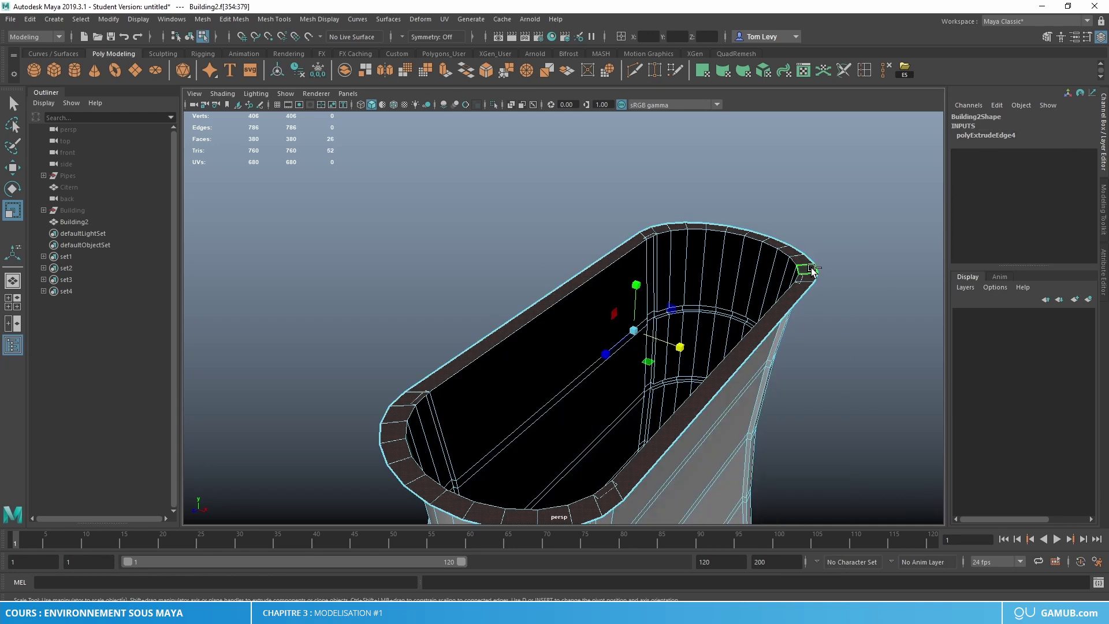
pyautogui.hotkey('ctrl', 'z')
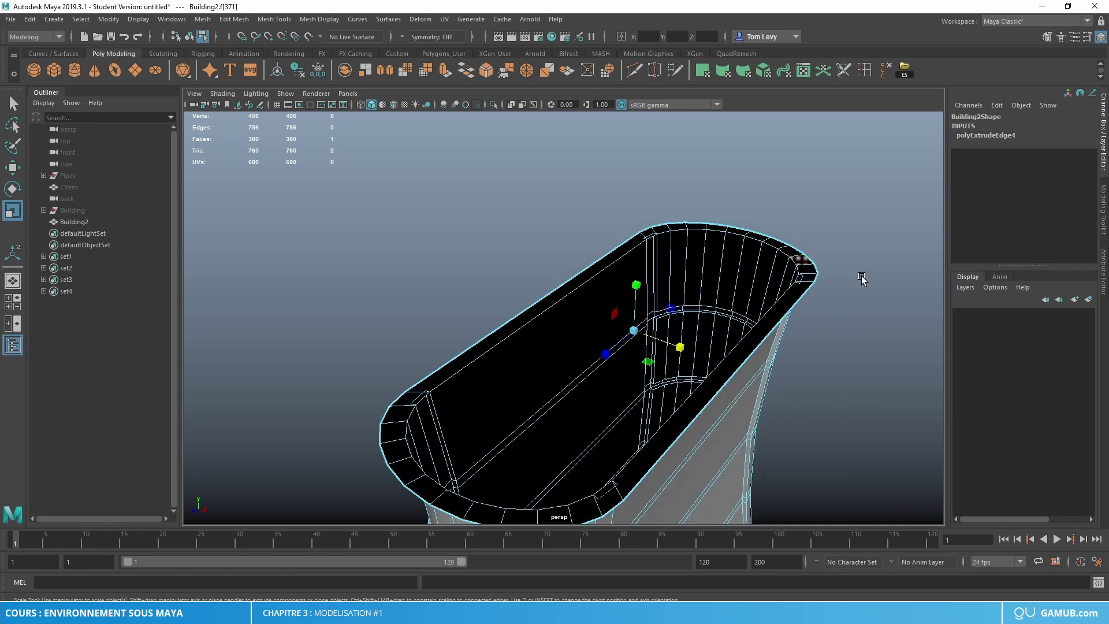
pyautogui.keyDown('shift'); pyautogui.doubleClick(812, 269); pyautogui.keyUp('shift')
pyautogui.keyDown('alt'); pyautogui.moveTo(814, 267); pyautogui.dragTo(493, 151); pyautogui.keyUp('alt')
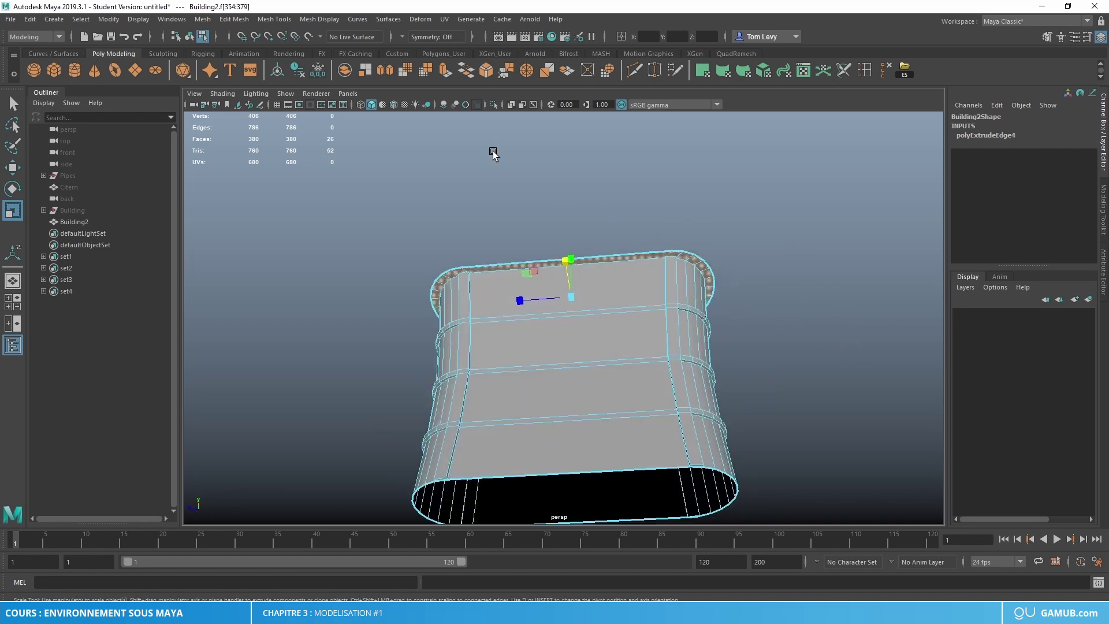
pyautogui.click(367, 71)
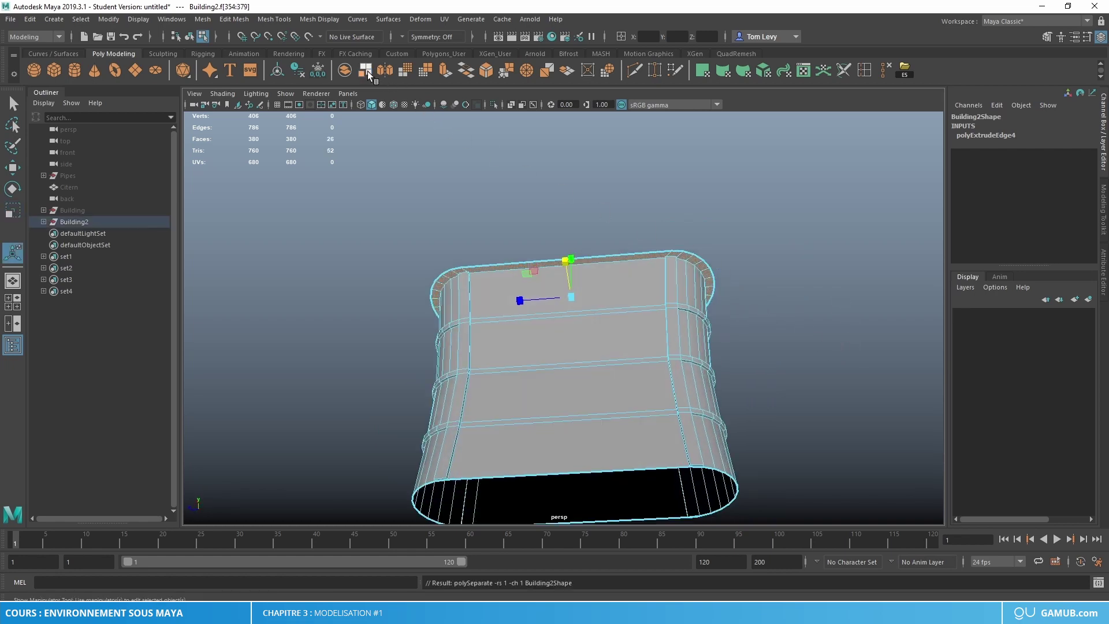
# Freeze the transformations and delete the history of the separated pieces, and delete the Building2 body mesh, keeping only the ring.
pyautogui.click(278, 67)
pyautogui.click(317, 69)
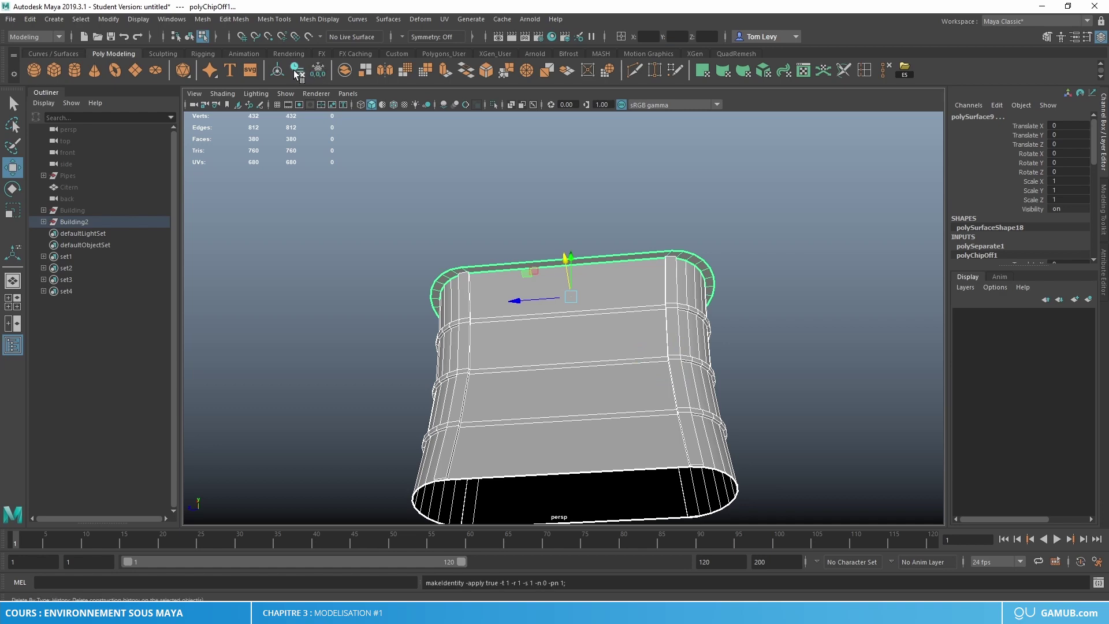
pyautogui.click(564, 386)
pyautogui.press('F8')
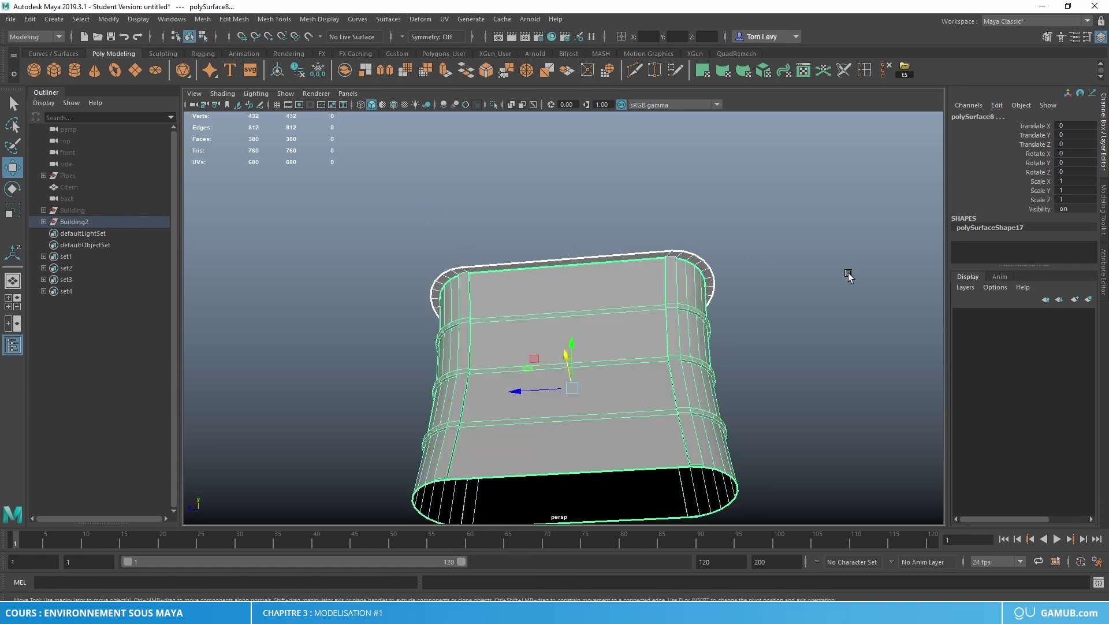
pyautogui.press('Delete')
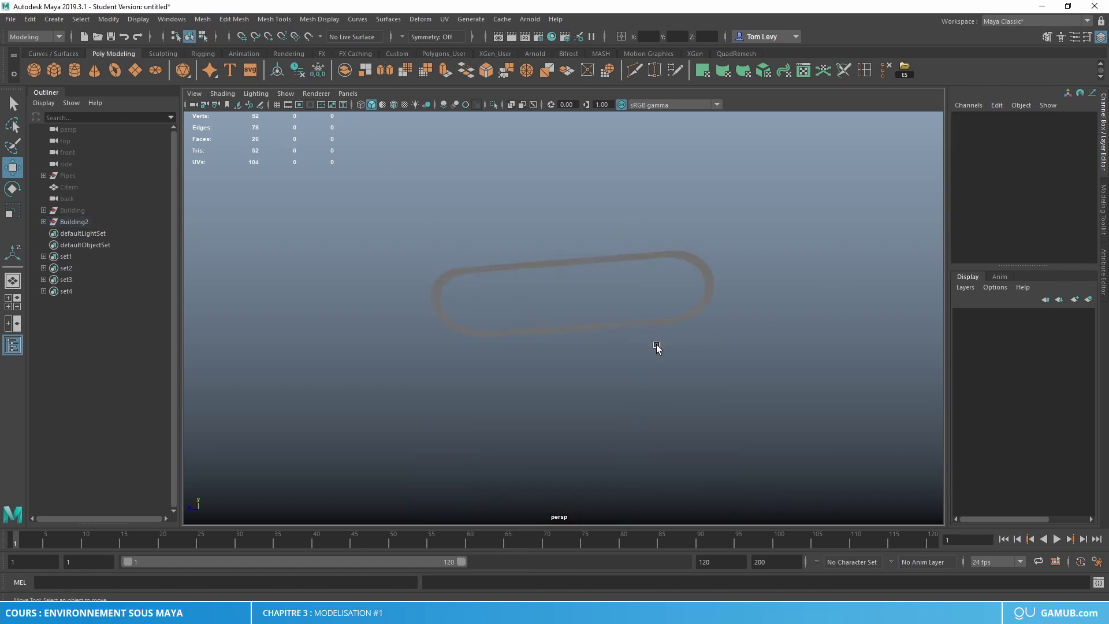
# Show the hidden Building group again and select the ring mesh around its top opening.
pyautogui.click(696, 261)
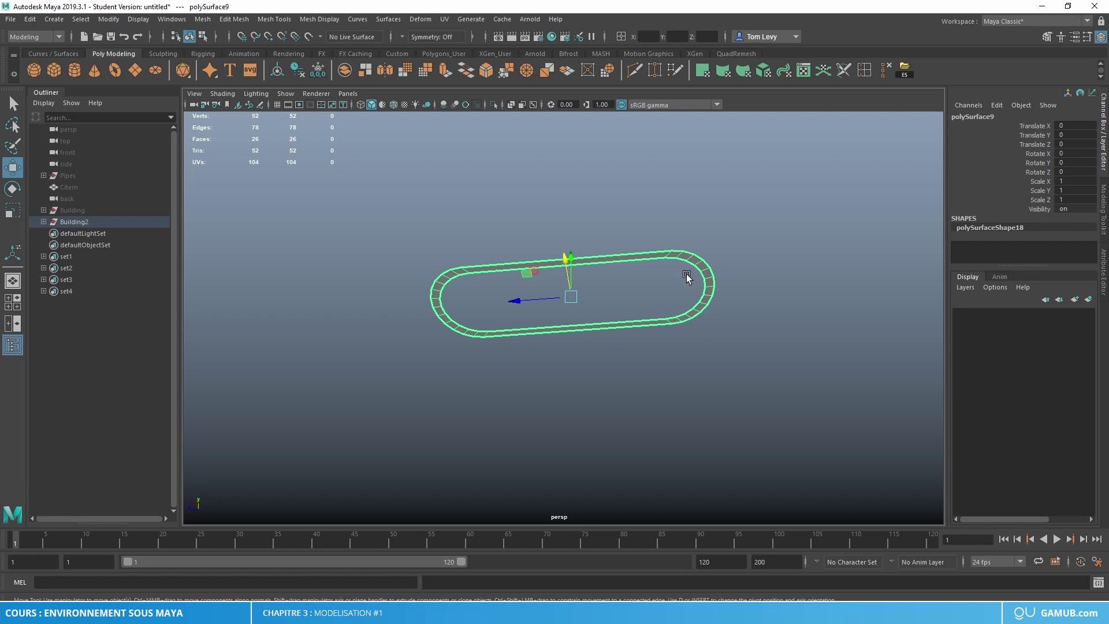
pyautogui.click(97, 211)
pyautogui.hotkey('shift', 'h')
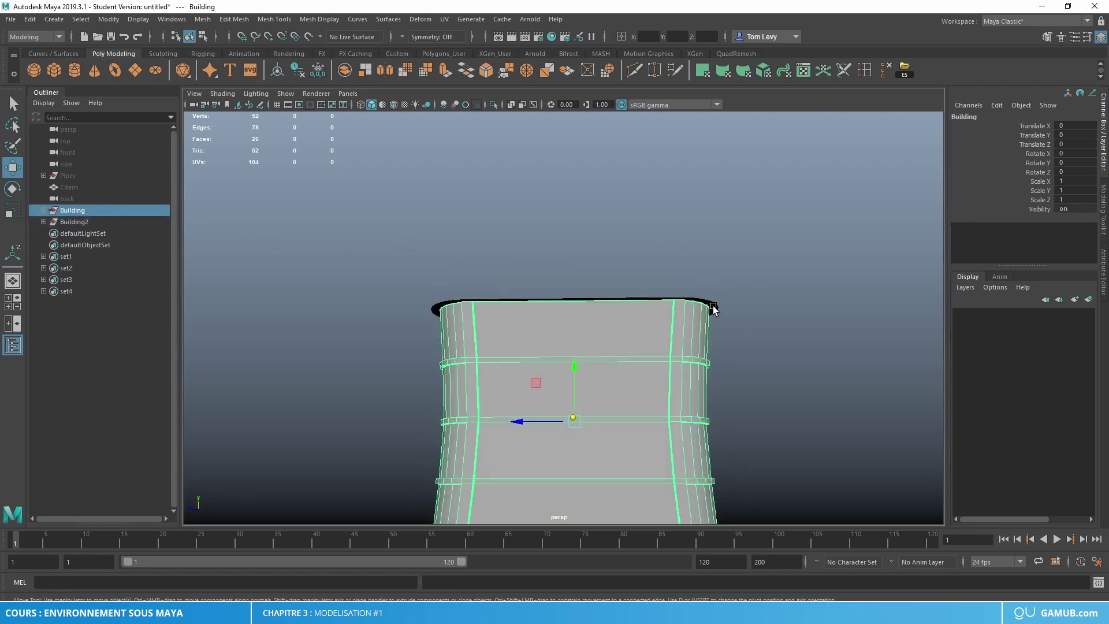
pyautogui.click(714, 310)
pyautogui.keyDown('alt'); pyautogui.moveTo(718, 307); pyautogui.dragTo(691, 241); pyautogui.keyUp('alt')
pyautogui.keyDown('alt'); pyautogui.moveTo(514, 325); pyautogui.dragTo(551, 304); pyautogui.keyUp('alt')
# Select the complete outer border edge loop of the ring and raise it slightly.
pyautogui.moveTo(552, 305); pyautogui.dragTo(547, 261, button='right')
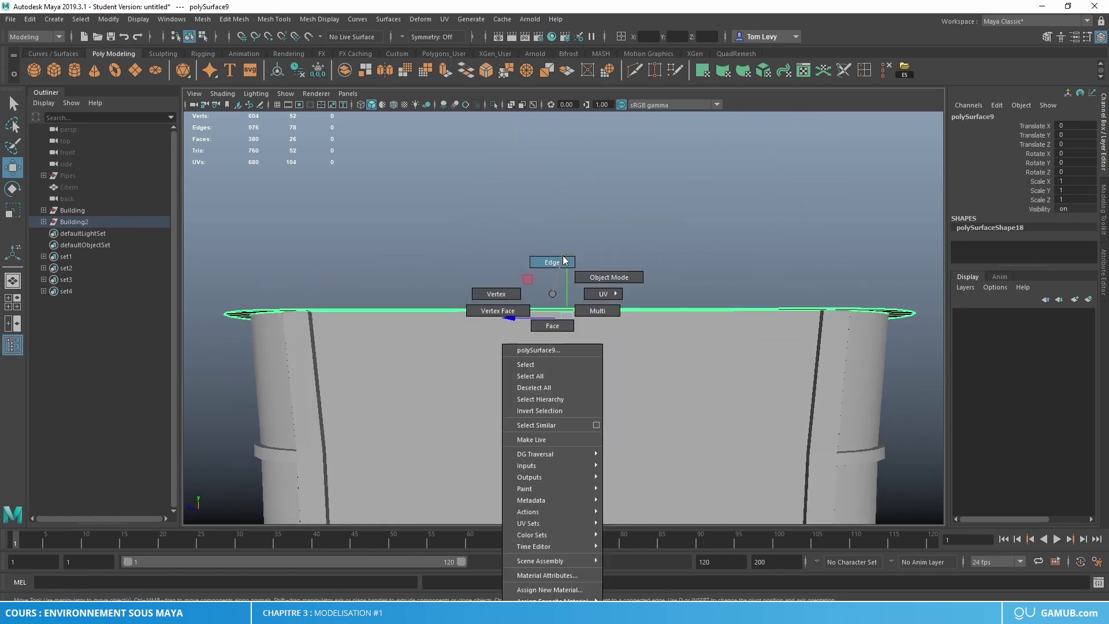
pyautogui.keyDown('alt'); pyautogui.moveTo(546, 261); pyautogui.dragTo(565, 376); pyautogui.keyUp('alt')
pyautogui.doubleClick(574, 362)
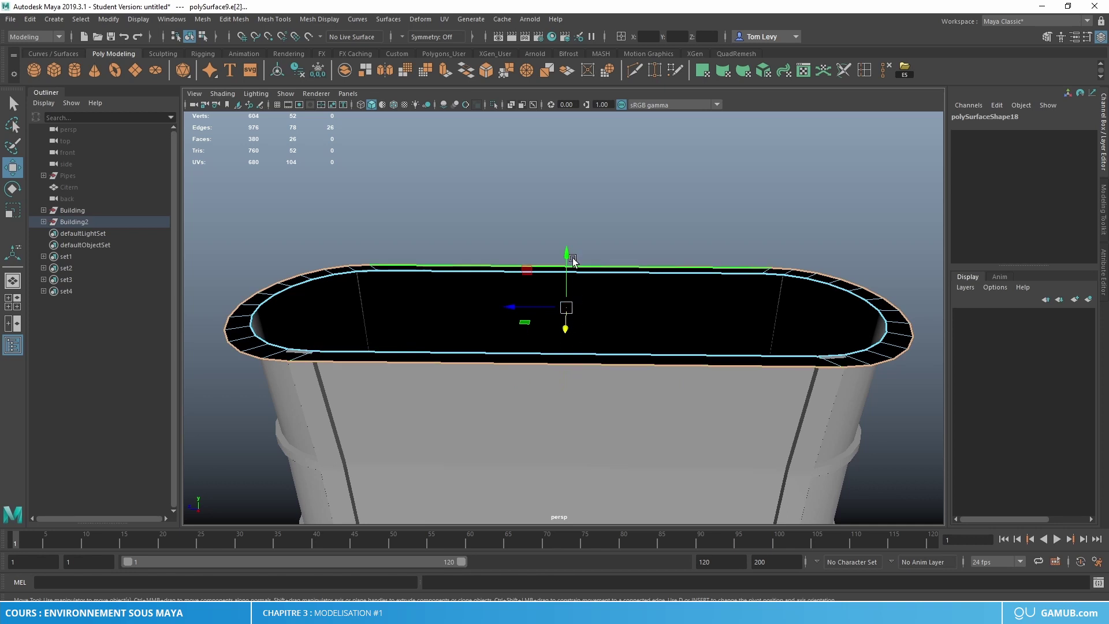
pyautogui.moveTo(573, 259)
pyautogui.keyDown('alt'); pyautogui.mouseDown()
pyautogui.moveTo(595, 259)
pyautogui.moveTo(567, 256)
pyautogui.moveTo(574, 249)
pyautogui.moveTo(601, 305)
pyautogui.moveTo(618, 287)
pyautogui.moveTo(560, 269)
pyautogui.mouseUp(); pyautogui.keyUp('alt')
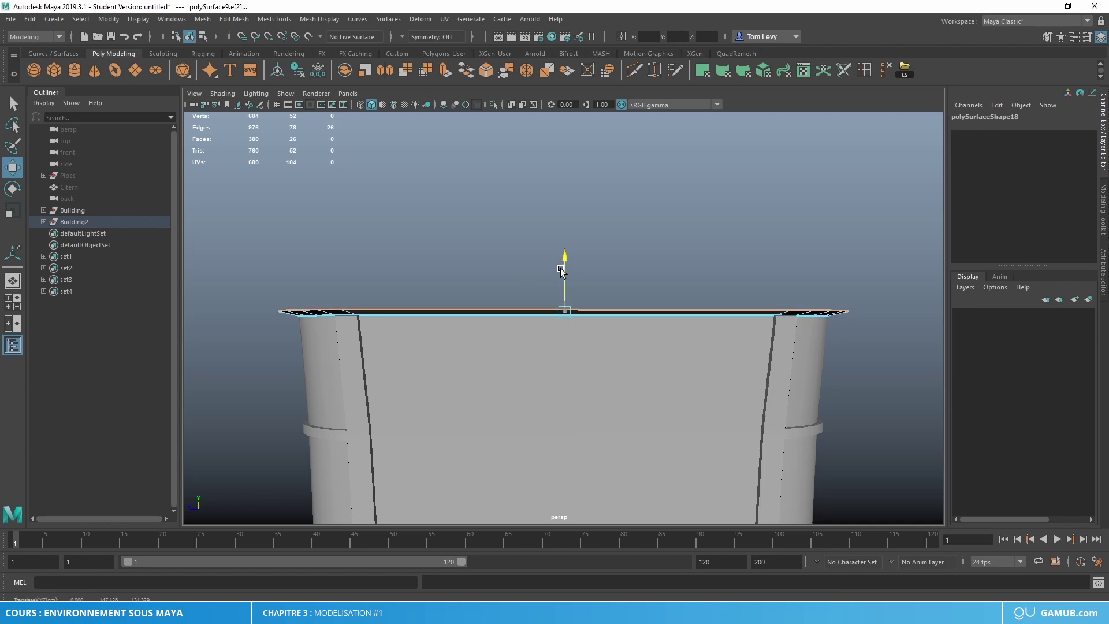
# Extrude the ring's outer border edges and scale them slightly outward.
pyautogui.click(446, 71)
pyautogui.keyDown('alt'); pyautogui.moveTo(511, 212); pyautogui.dragTo(700, 234); pyautogui.keyUp('alt')
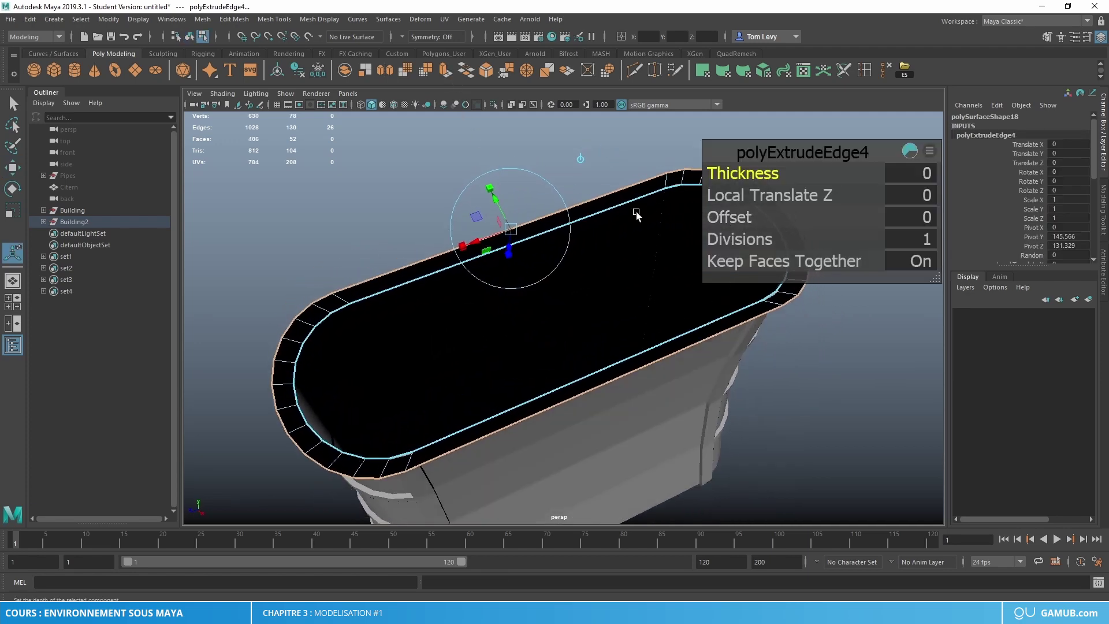
pyautogui.press('r')
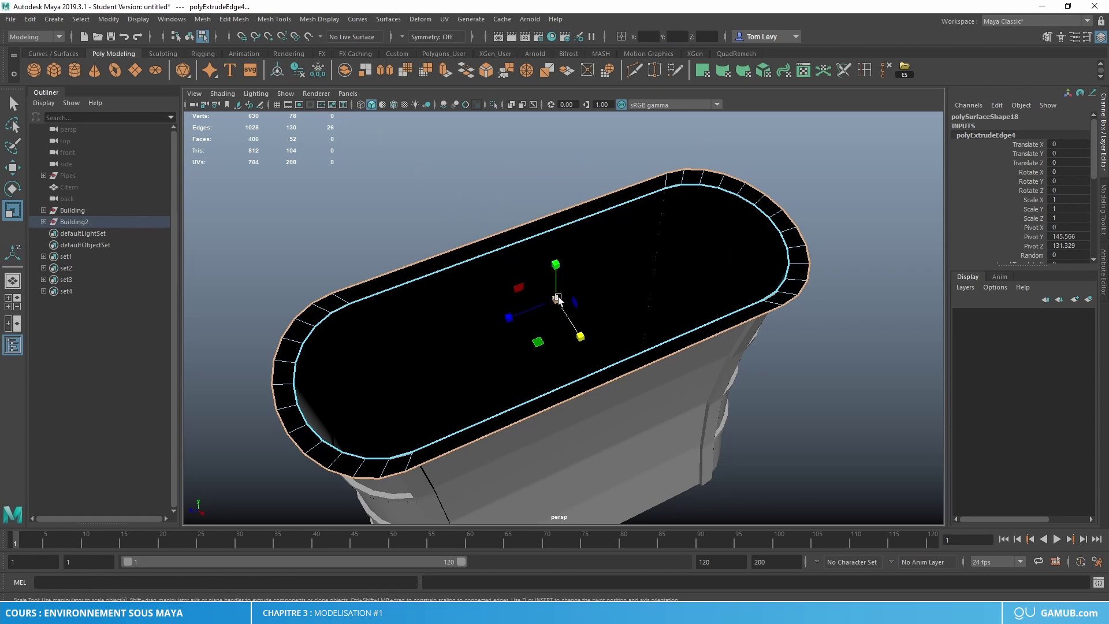
pyautogui.moveTo(556, 301); pyautogui.dragTo(672, 297)
pyautogui.keyDown('alt'); pyautogui.moveTo(680, 290); pyautogui.dragTo(564, 311); pyautogui.keyUp('alt')
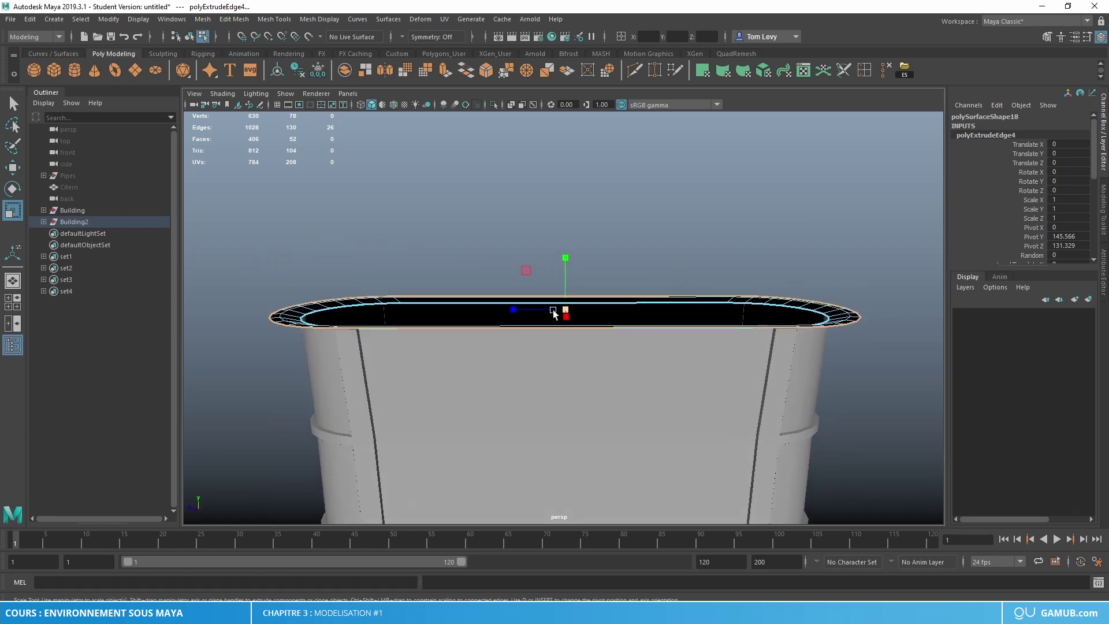
# Extrude the outer border edges again and move them straight up to form the rim's vertical wall.
pyautogui.hotkey('ctrl', 'e')
pyautogui.moveTo(572, 238); pyautogui.dragTo(571, 230)
pyautogui.scroll(-5, 572, 231)
pyautogui.keyDown('alt'); pyautogui.moveTo(684, 300); pyautogui.dragTo(458, 247); pyautogui.keyUp('alt')
pyautogui.scroll(3, 645, 328)
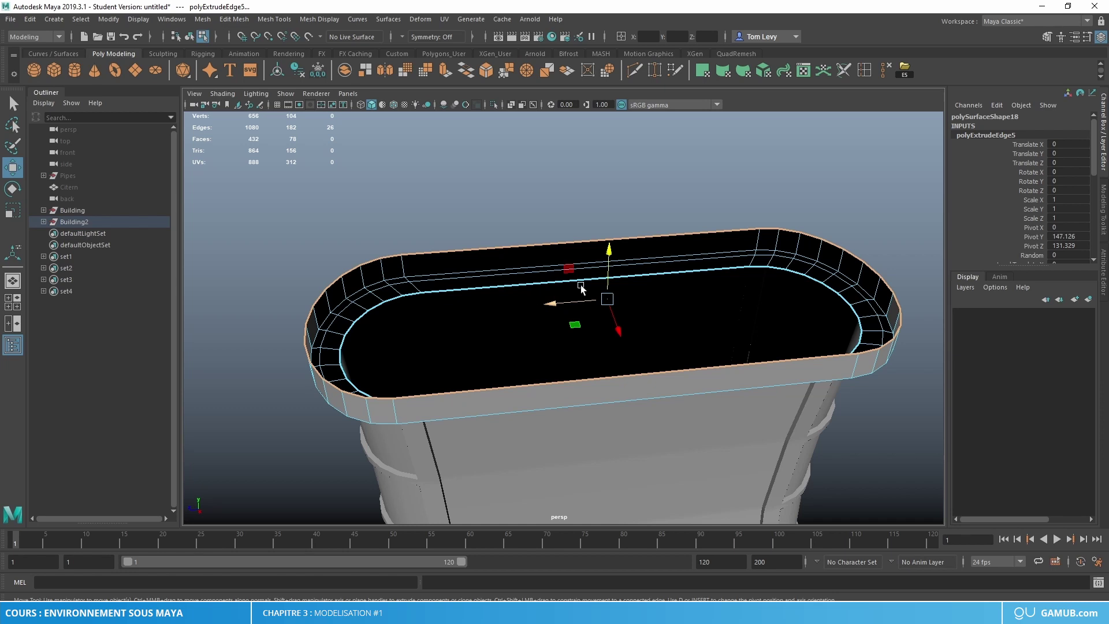
# Return to object mode, and freeze the transformations and delete the history of the rim mesh.
pyautogui.moveTo(622, 248); pyautogui.dragTo(644, 246, button='right')
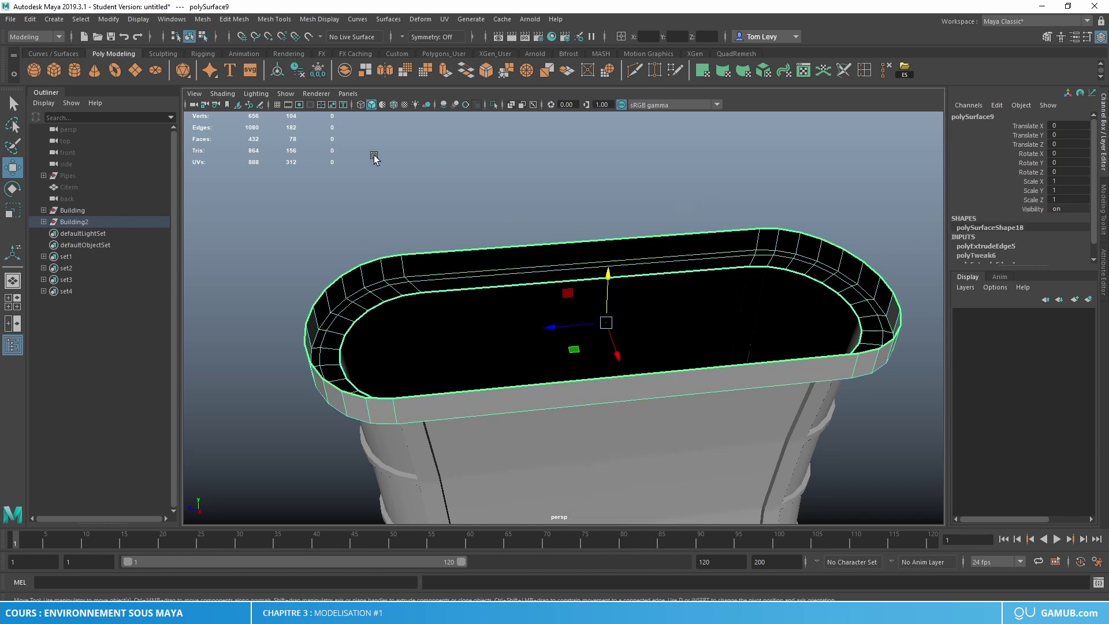
pyautogui.click(277, 70)
pyautogui.click(298, 70)
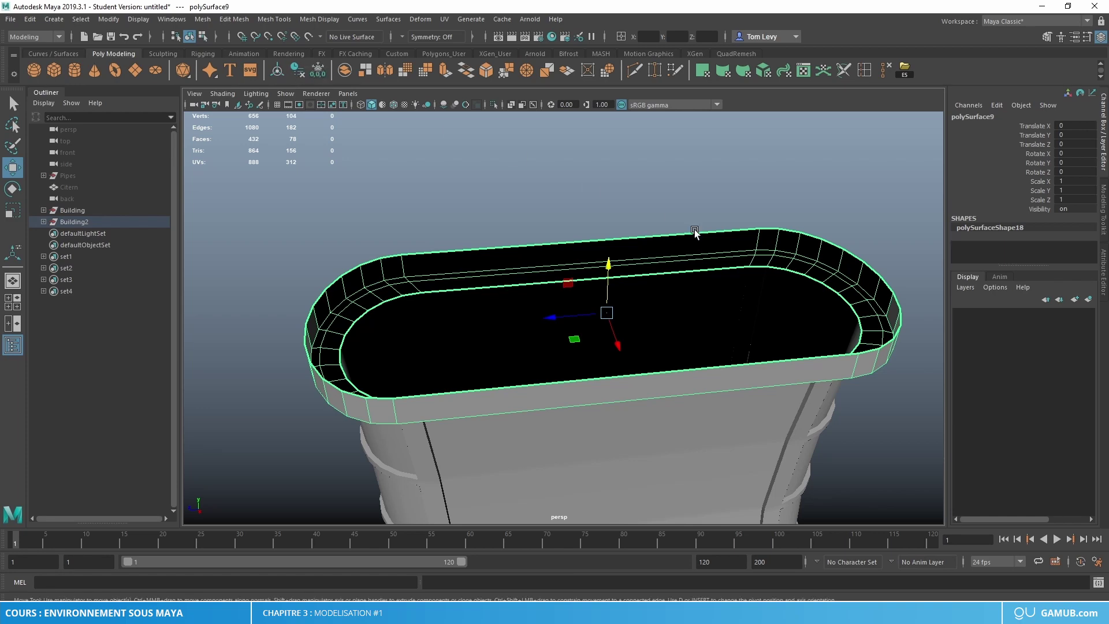
# Bridge the two long opposite top edges of the rim to cover the middle of the opening.
pyautogui.scroll(-3, 694, 231)
pyautogui.keyDown('alt'); pyautogui.moveTo(695, 231); pyautogui.dragTo(687, 278); pyautogui.keyUp('alt')
pyautogui.scroll(5, 687, 376)
pyautogui.scroll(-2, 693, 329)
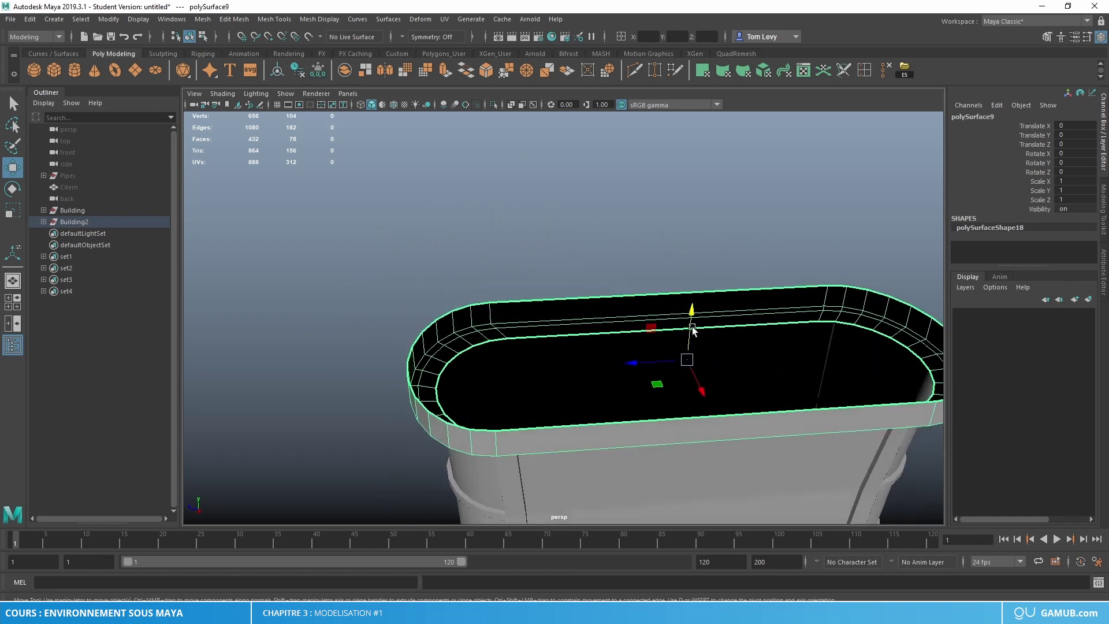
pyautogui.moveTo(638, 302); pyautogui.dragTo(634, 263, button='right')
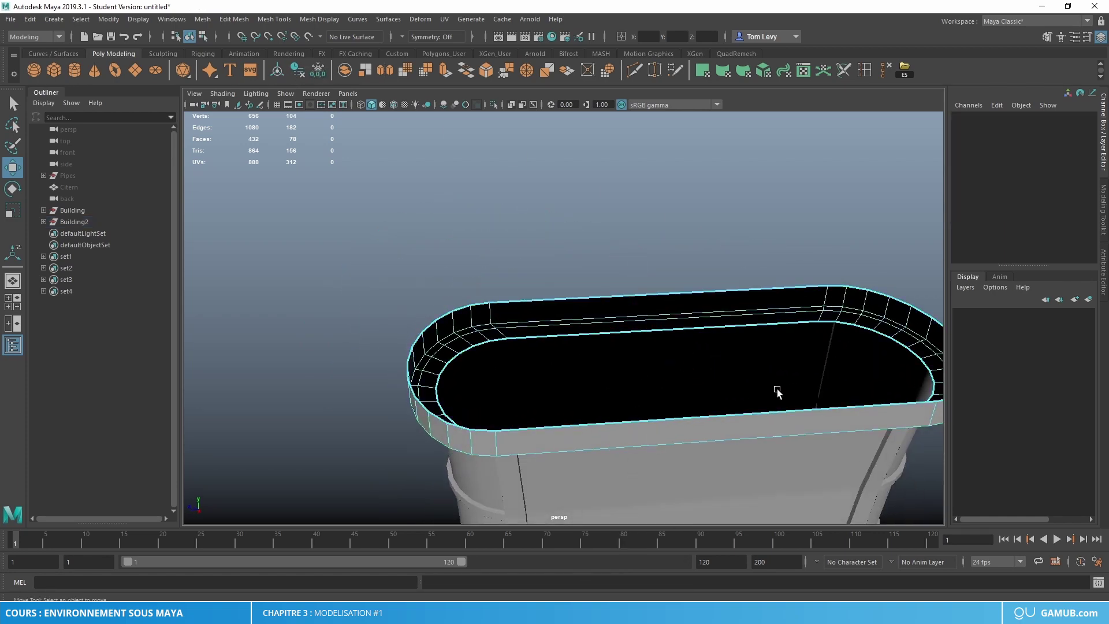
pyautogui.keyDown('alt'); pyautogui.moveTo(777, 391); pyautogui.dragTo(742, 341); pyautogui.keyUp('alt')
pyautogui.click(606, 315)
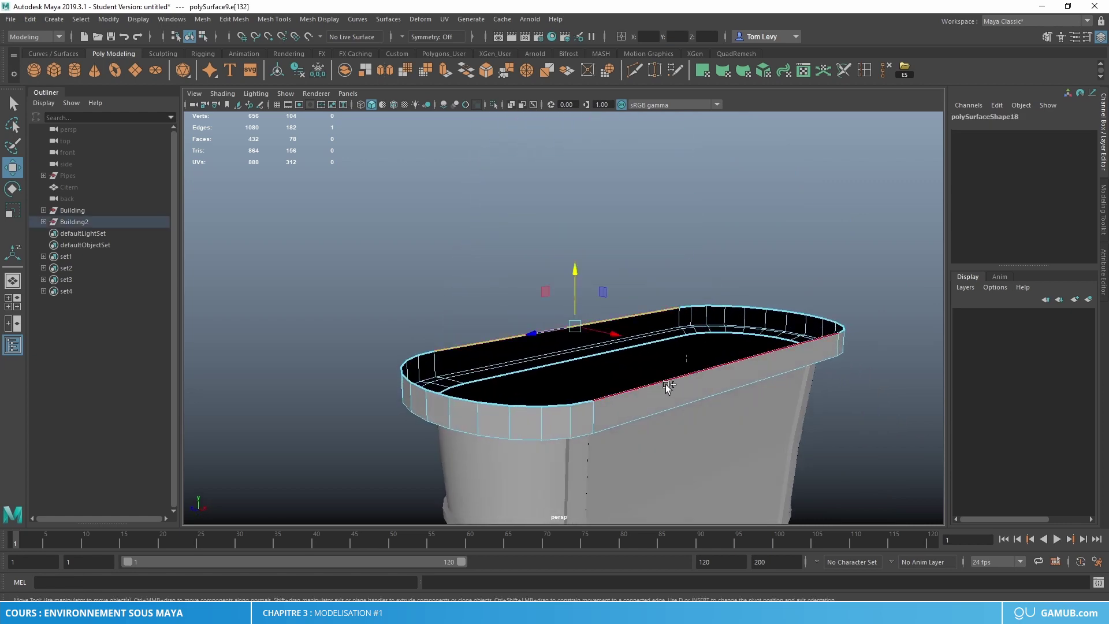
pyautogui.keyDown('shift'); pyautogui.click(665, 383); pyautogui.keyUp('shift')
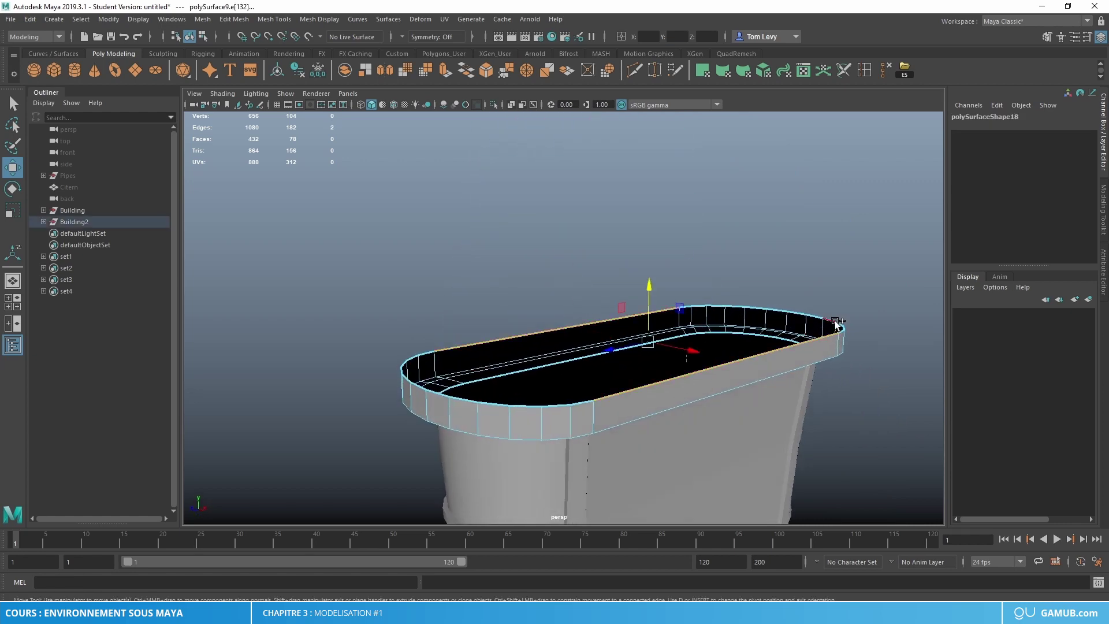
pyautogui.click(465, 71)
# Bridge the opposite edge pairs one after another around the first rounded end of the rim's top opening.
pyautogui.keyDown('alt'); pyautogui.moveTo(487, 332); pyautogui.dragTo(445, 272); pyautogui.keyUp('alt')
pyautogui.click(540, 317)
pyautogui.keyDown('alt'); pyautogui.moveTo(684, 381); pyautogui.dragTo(822, 365); pyautogui.keyUp('alt')
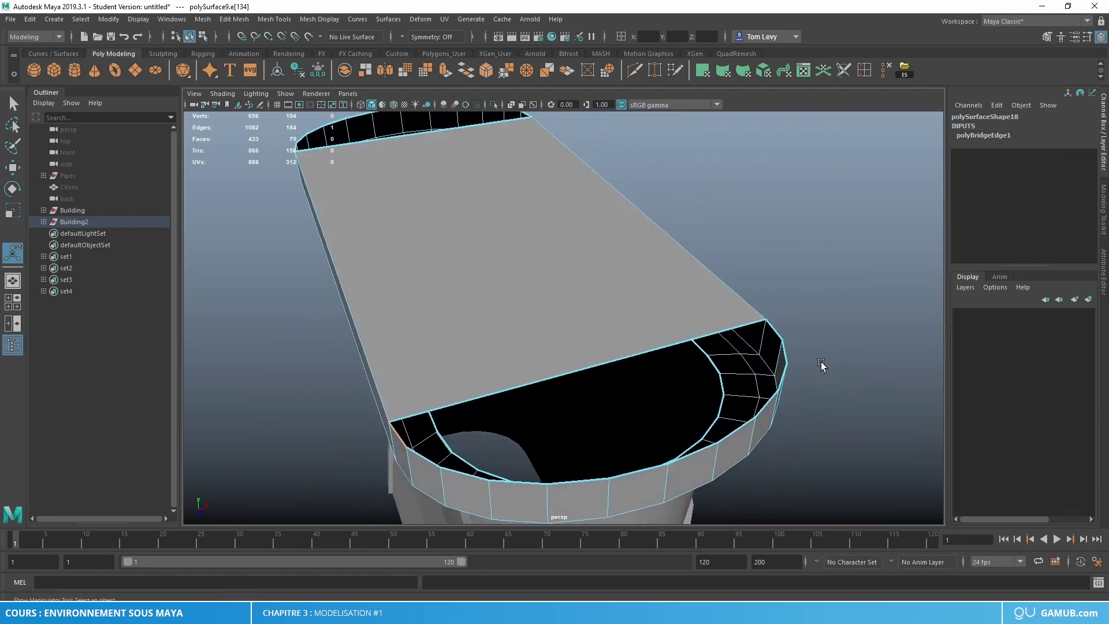
pyautogui.keyDown('shift'); pyautogui.click(773, 327); pyautogui.keyUp('shift')
pyautogui.press('g')
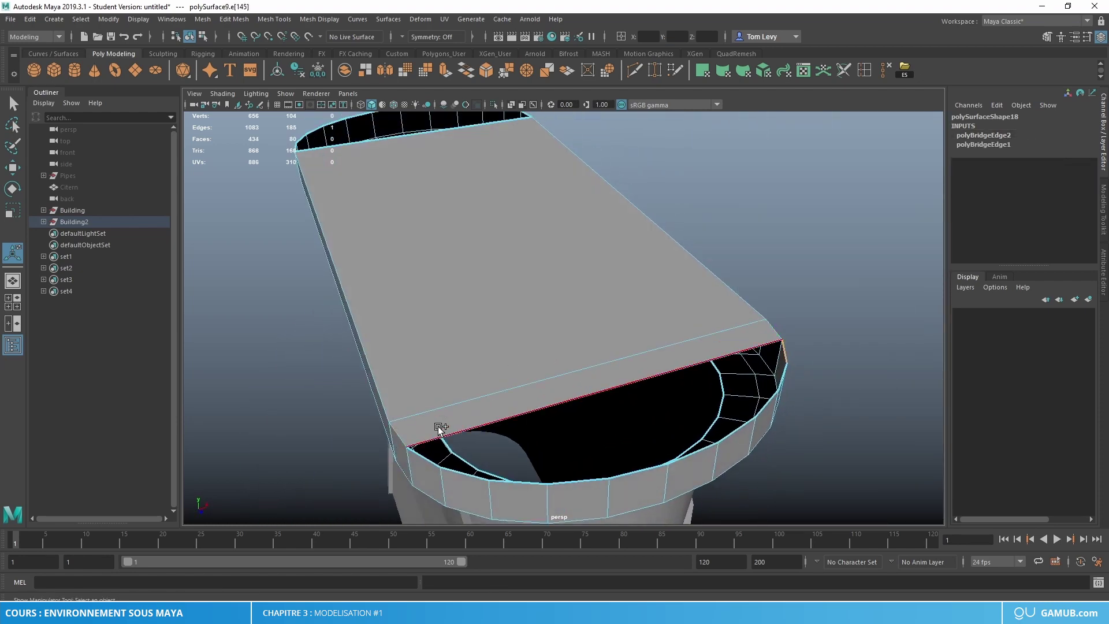
pyautogui.press('g')
pyautogui.keyDown('shift'); pyautogui.click(780, 375); pyautogui.keyUp('shift')
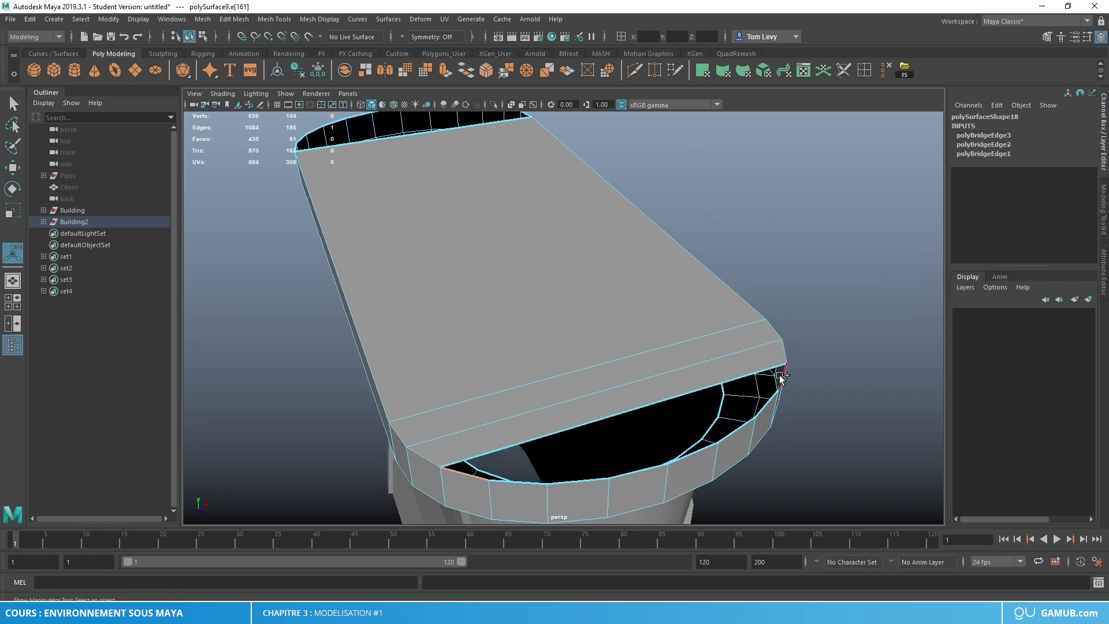
pyautogui.press('g')
pyautogui.click(512, 481)
pyautogui.keyDown('shift'); pyautogui.click(773, 418); pyautogui.keyUp('shift')
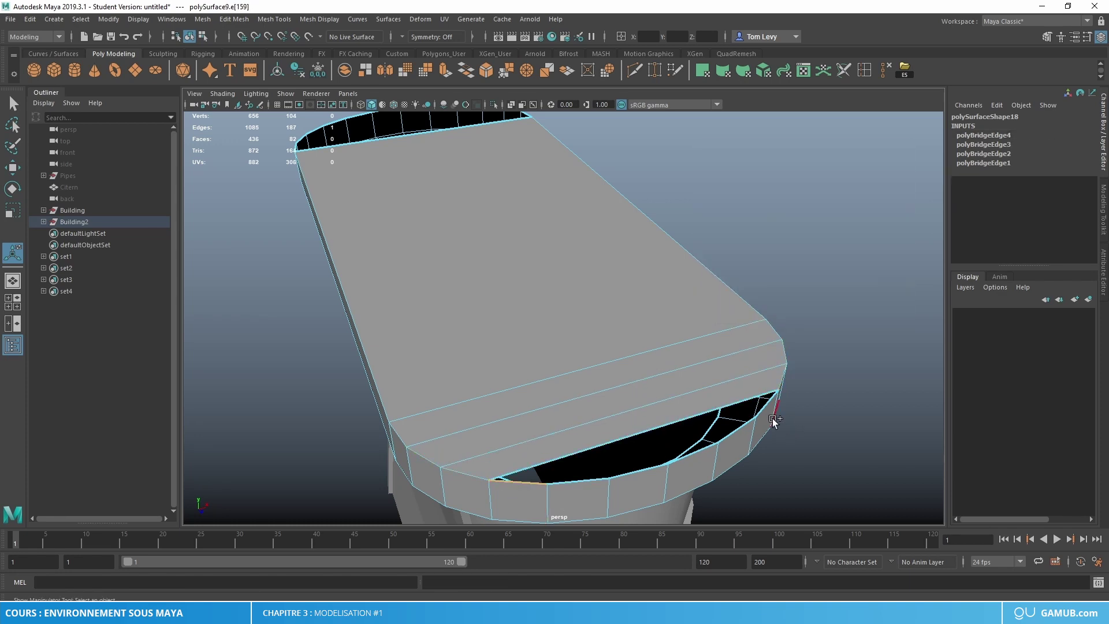
pyautogui.press('g')
pyautogui.click(577, 481)
pyautogui.keyDown('shift'); pyautogui.click(731, 437); pyautogui.keyUp('shift')
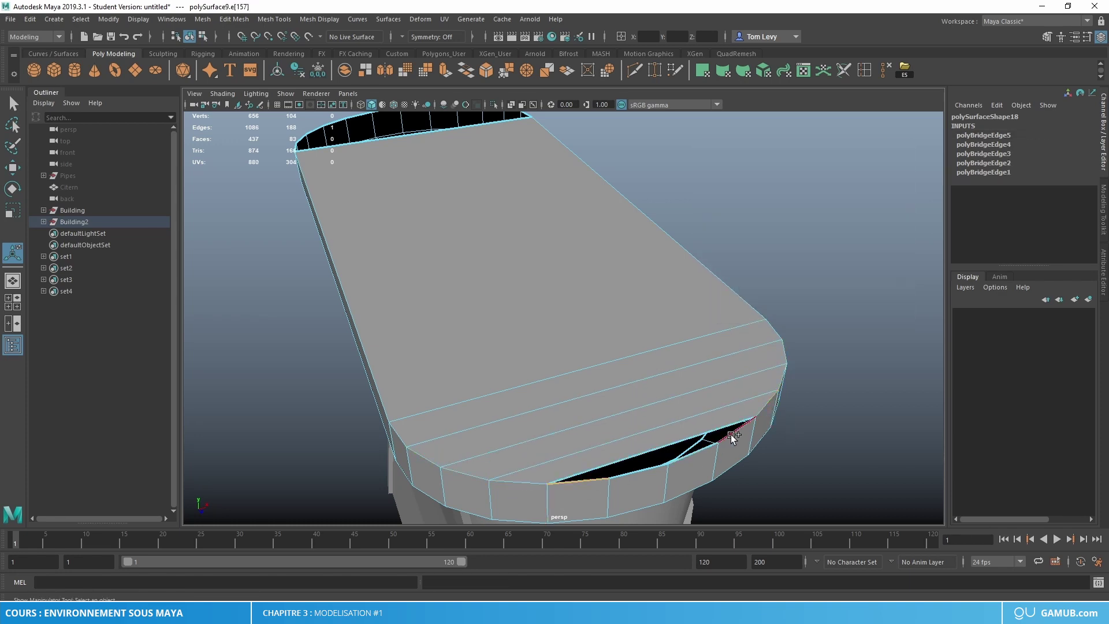
pyautogui.press('g')
# Select the border edges of the small gap remaining at the first rounded end and close it with Fill Hole.
pyautogui.scroll(4, 693, 467)
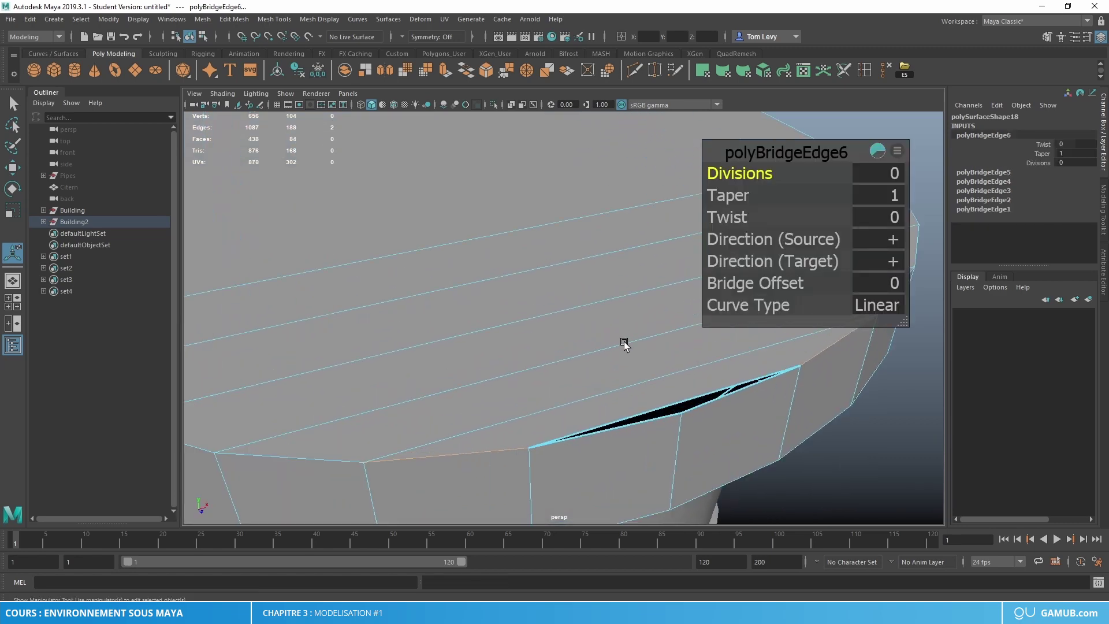
pyautogui.keyDown('alt'); pyautogui.moveTo(624, 341); pyautogui.dragTo(558, 289); pyautogui.keyUp('alt')
pyautogui.moveTo(556, 286); pyautogui.dragTo(564, 277, button='right')
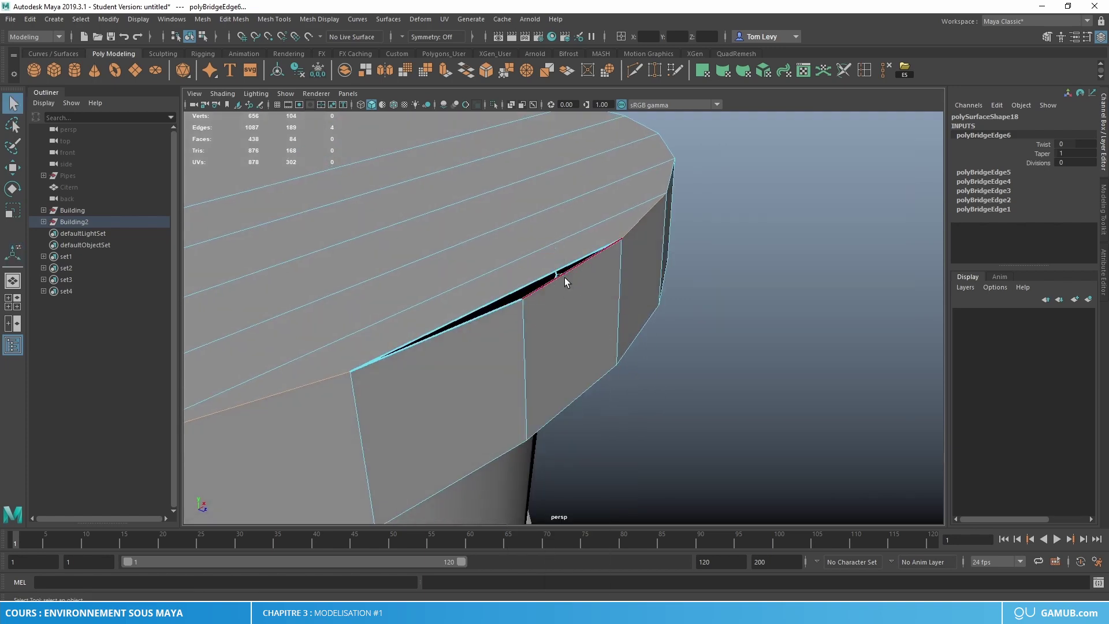
pyautogui.doubleClick(558, 279)
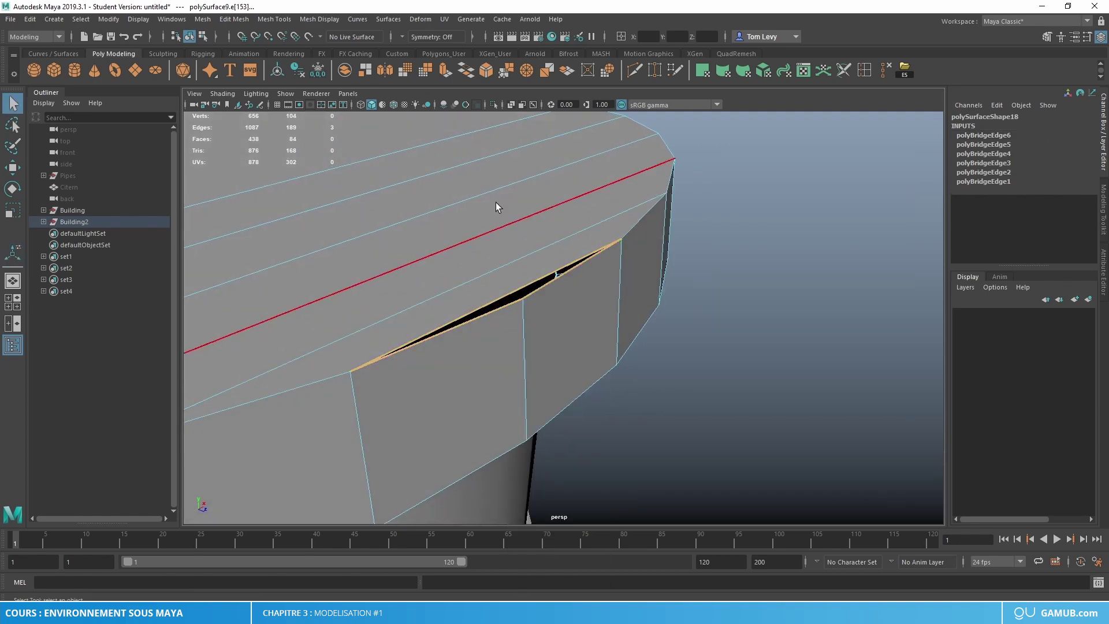
pyautogui.click(203, 20)
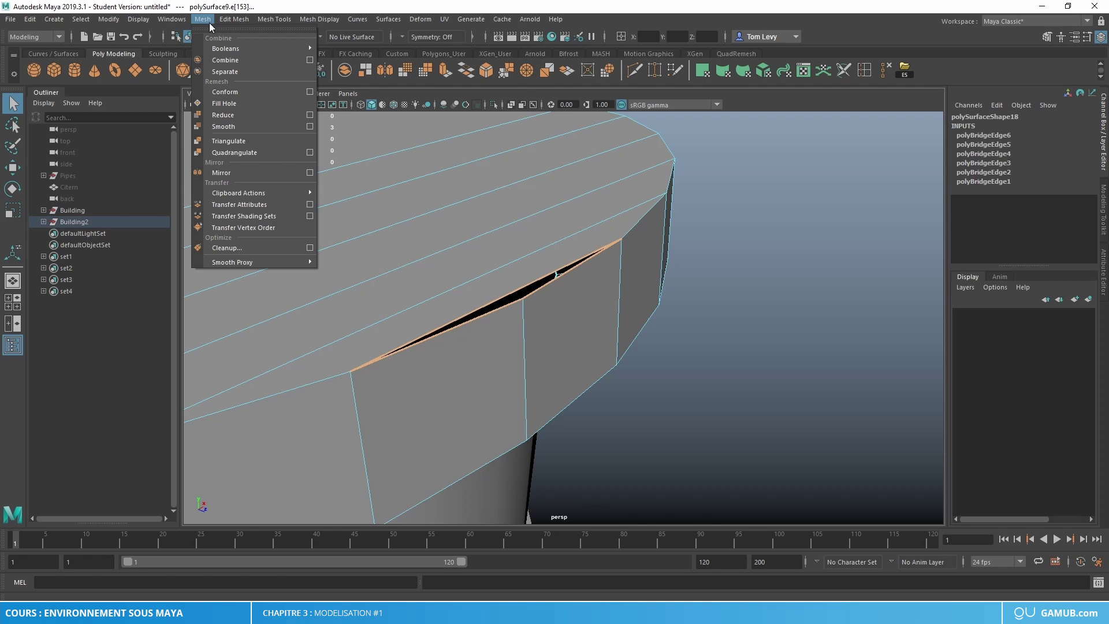
pyautogui.click(242, 103)
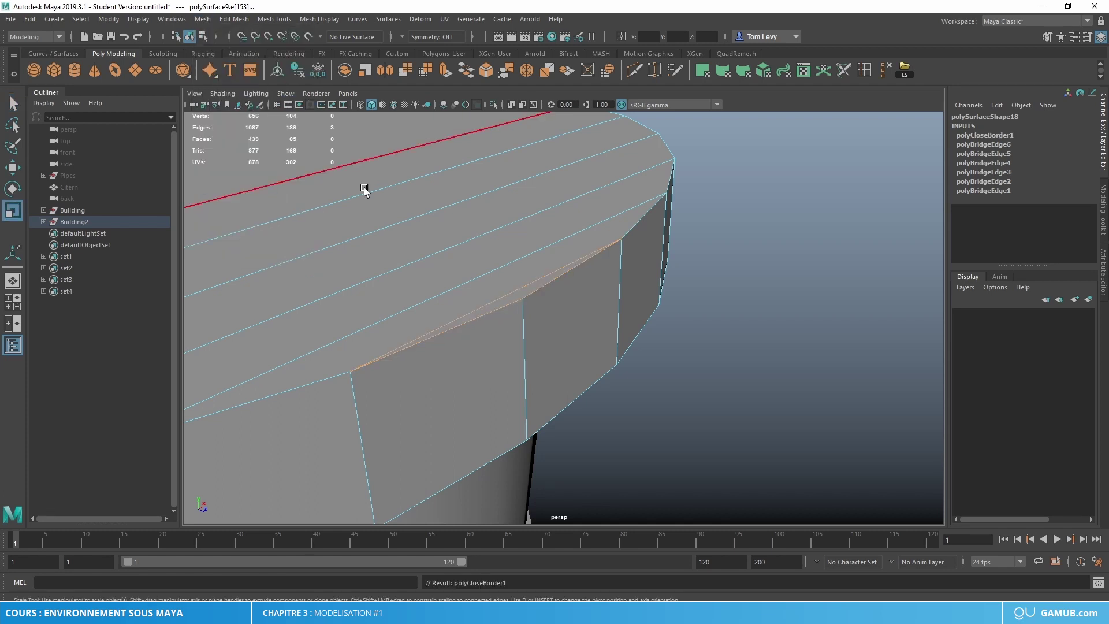
pyautogui.press('r')
# Bridge the opposite edge pairs in turn to cover the other rounded end of the rim's top opening.
pyautogui.keyDown('alt'); pyautogui.moveTo(363, 188); pyautogui.dragTo(522, 210); pyautogui.keyUp('alt')
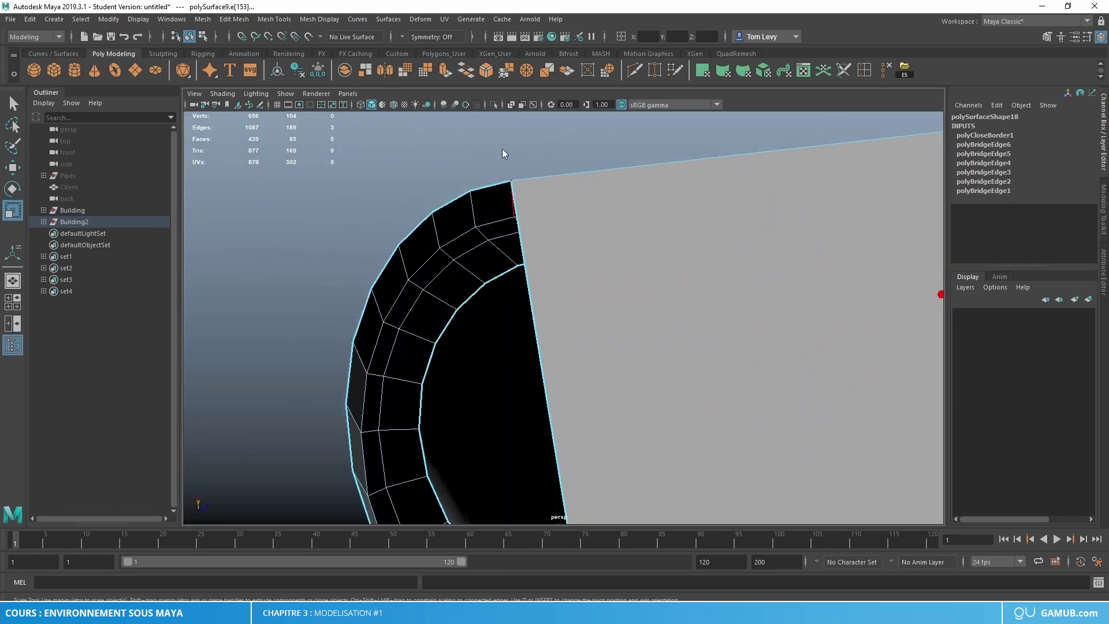
pyautogui.click(570, 279)
pyautogui.keyDown('alt'); pyautogui.moveTo(569, 280); pyautogui.dragTo(689, 339); pyautogui.keyUp('alt')
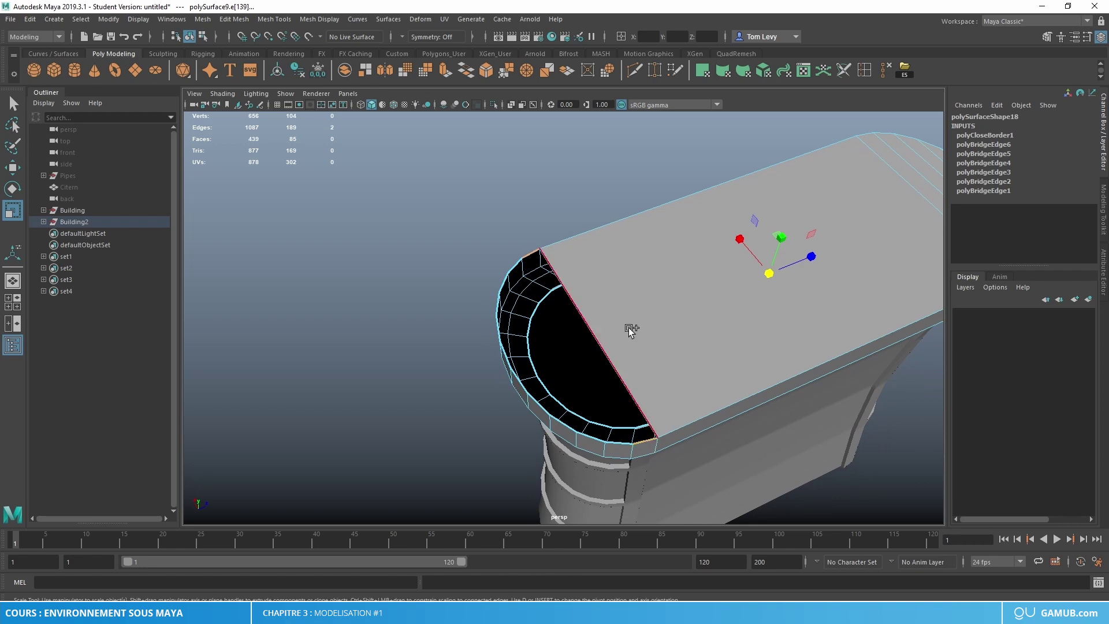
pyautogui.keyDown('shift'); pyautogui.click(560, 329); pyautogui.keyUp('shift')
pyautogui.click(466, 69)
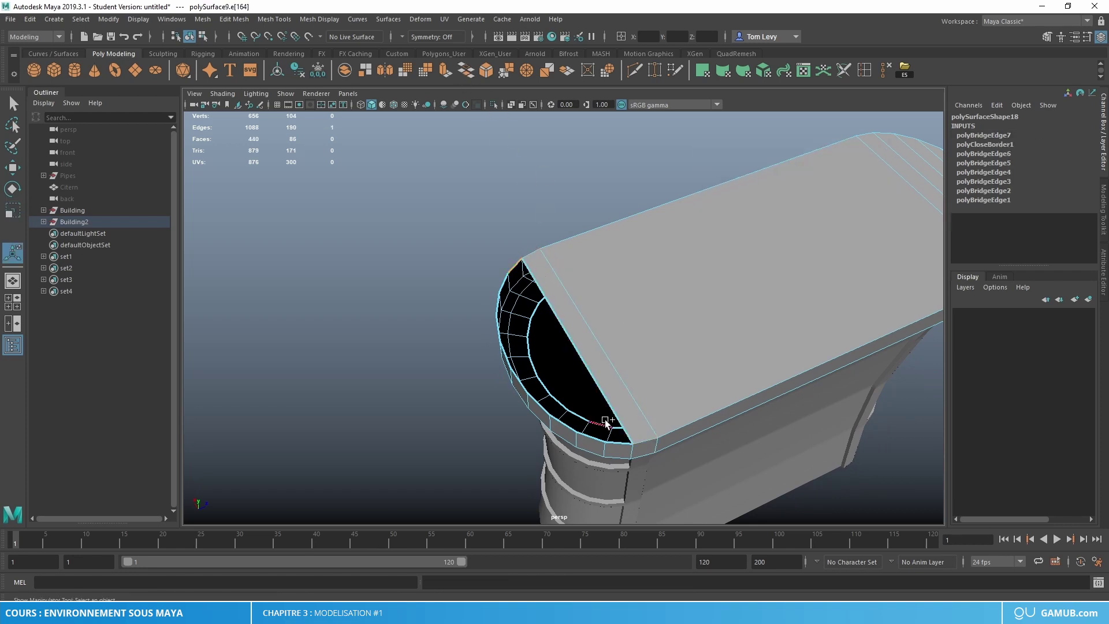
pyautogui.click(628, 430)
pyautogui.press('g')
pyautogui.click(582, 420)
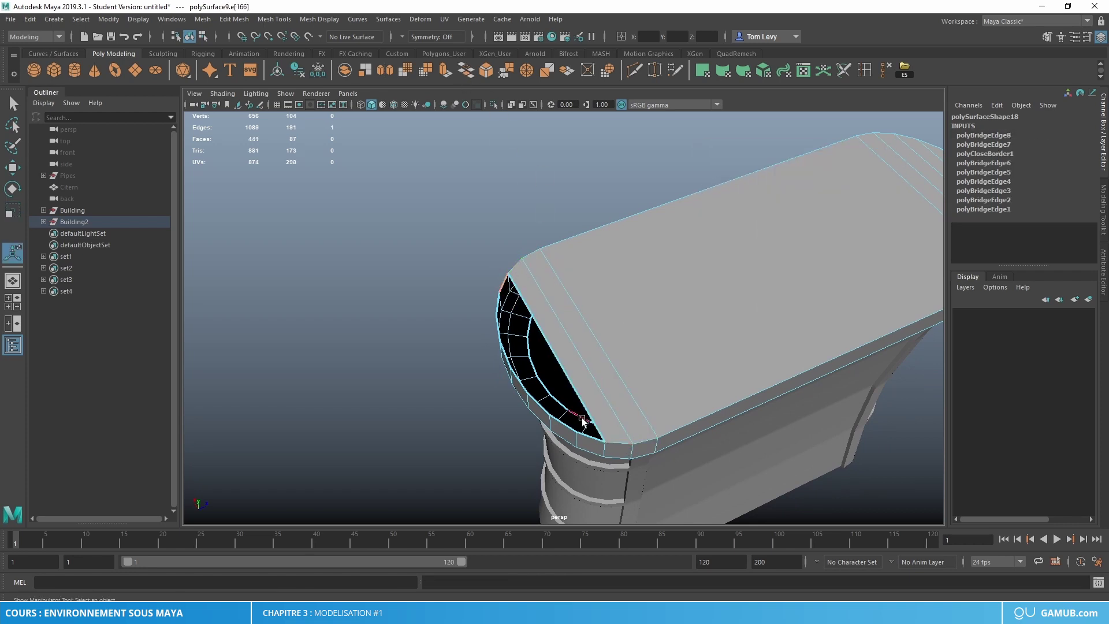
pyautogui.keyDown('shift'); pyautogui.click(589, 440); pyautogui.keyUp('shift')
pyautogui.press('g')
pyautogui.click(561, 433)
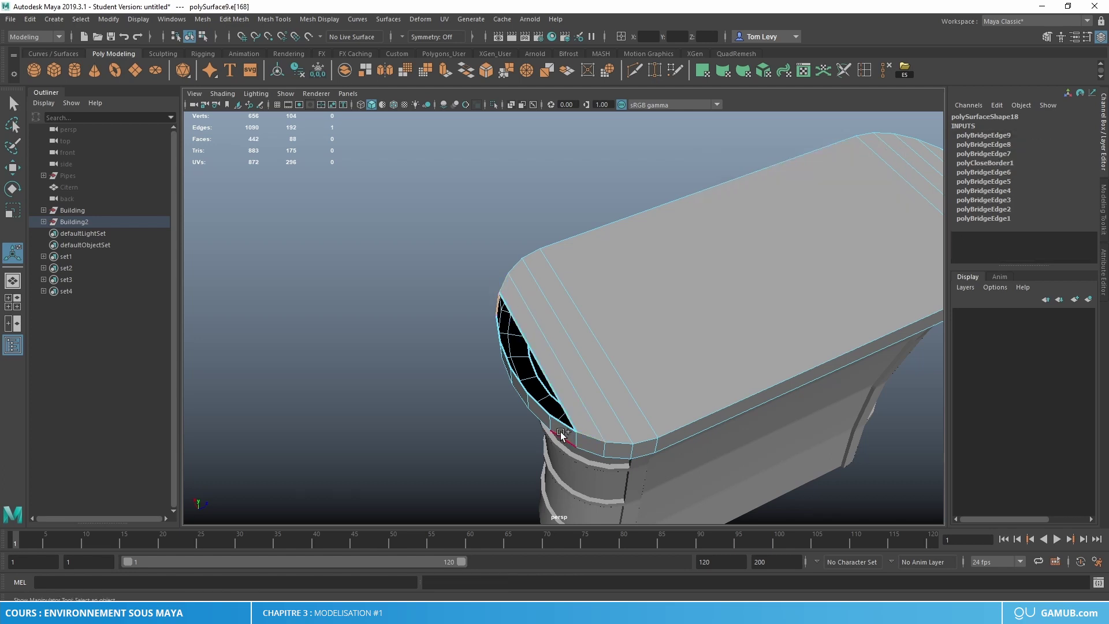
pyautogui.press('g')
pyautogui.click(502, 336)
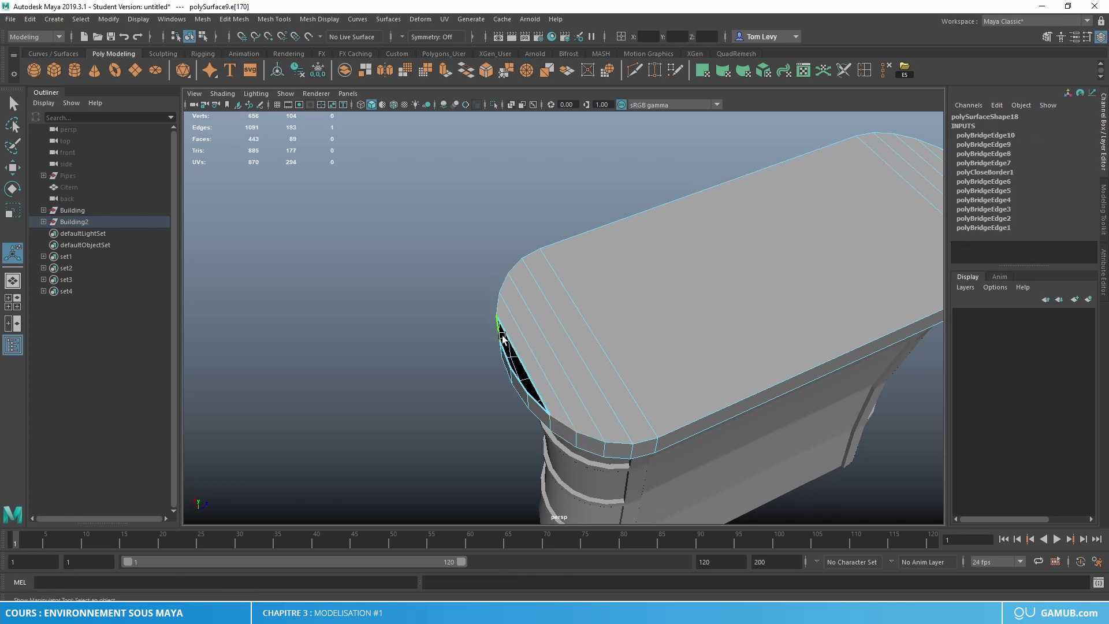
pyautogui.keyDown('shift'); pyautogui.click(540, 404); pyautogui.keyUp('shift')
pyautogui.press('g')
# Bridge the last edge pair at the rim's other rounded end and close the small remaining gap with Fill Hole.
pyautogui.moveTo(508, 288); pyautogui.dragTo(508, 235, button='right')
pyautogui.click(517, 363)
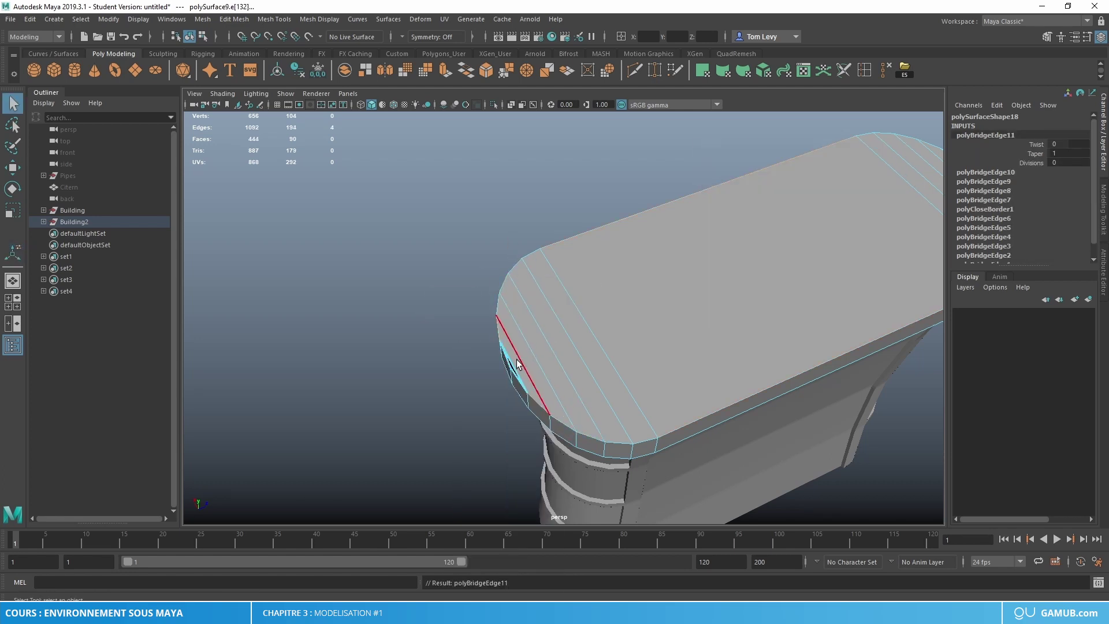
pyautogui.click(513, 365)
pyautogui.click(207, 19)
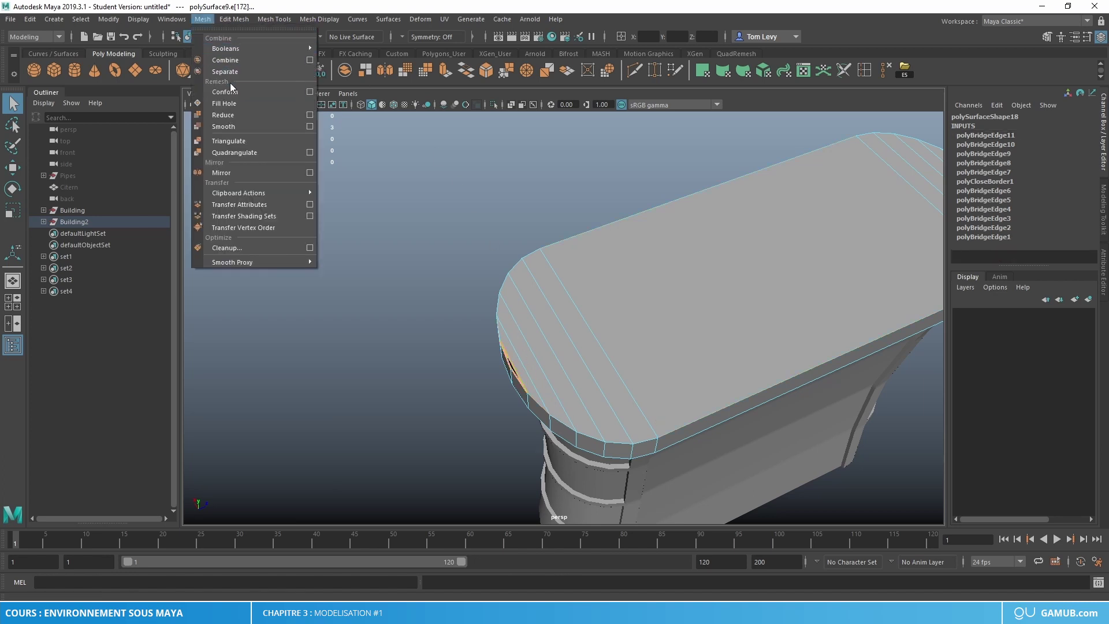
pyautogui.click(231, 104)
pyautogui.press('w')
pyautogui.moveTo(559, 258); pyautogui.dragTo(637, 197, button='right')
pyautogui.scroll(-5, 636, 196)
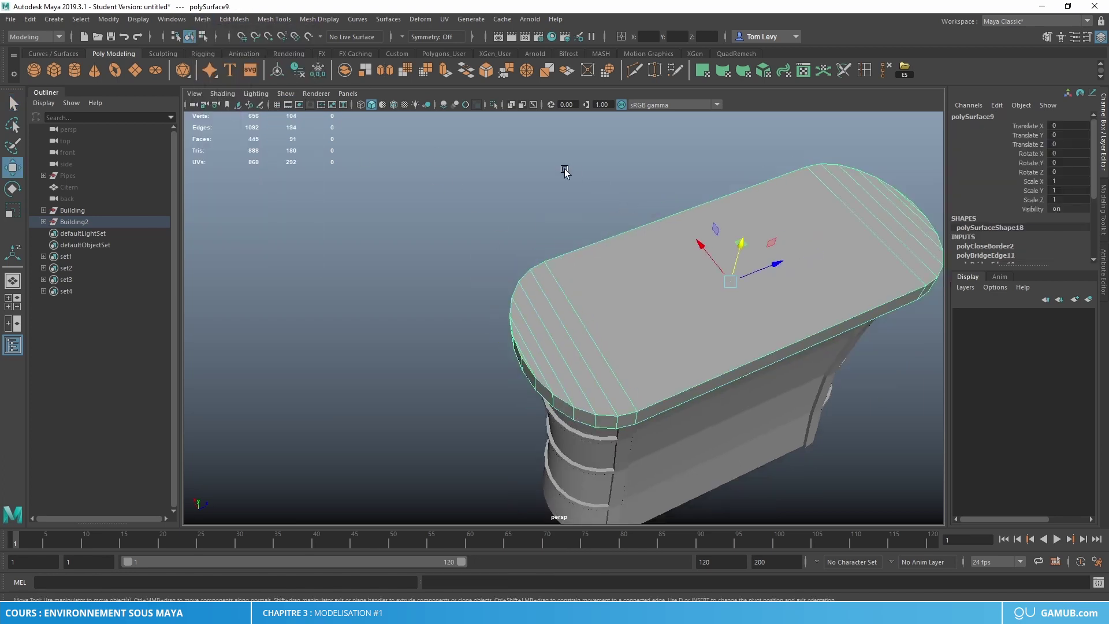
pyautogui.click(564, 168)
# Unlock the normals of the rim piece and apply Soften/Harden Edges to it at an angle of 30.
pyautogui.keyDown('alt'); pyautogui.moveTo(564, 168); pyautogui.dragTo(738, 321); pyautogui.keyUp('alt')
pyautogui.scroll(3, 536, 220)
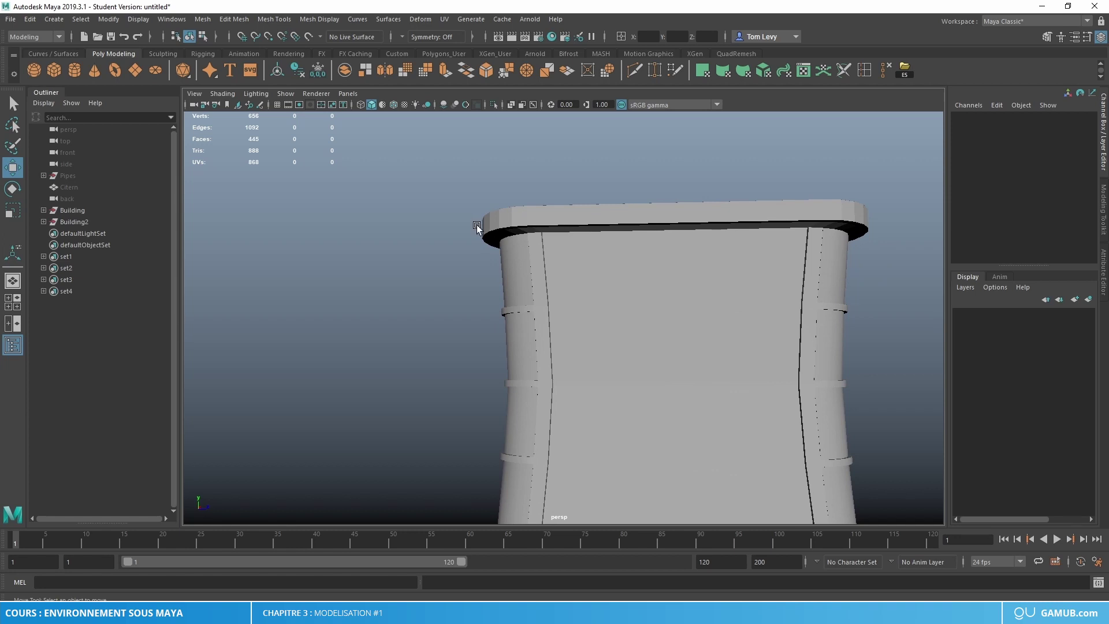
pyautogui.click(747, 220)
pyautogui.click(319, 19)
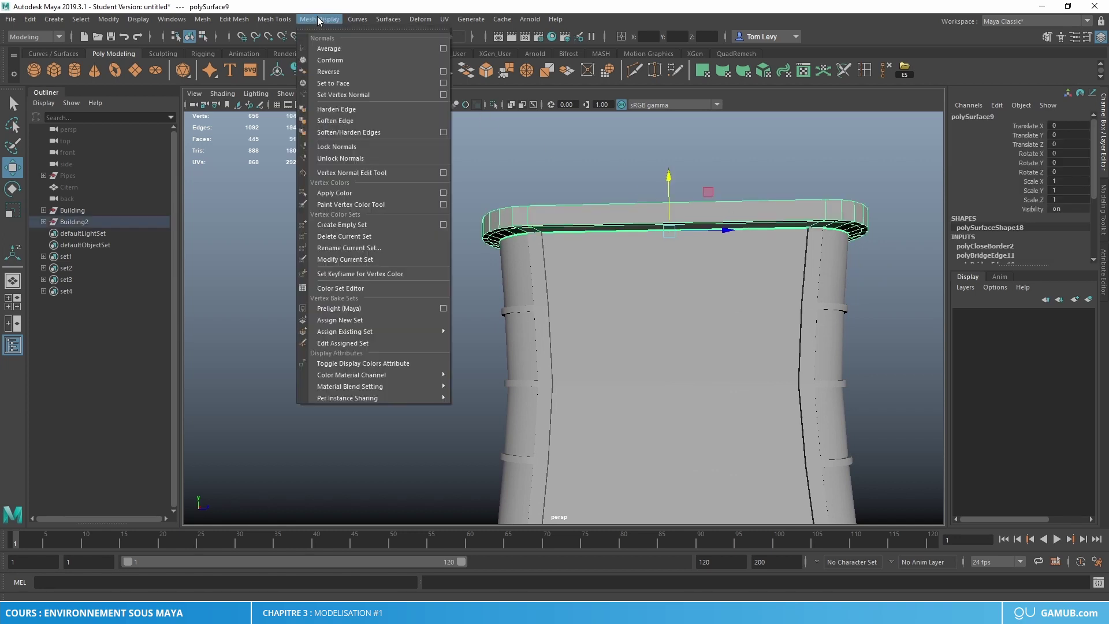
pyautogui.click(340, 158)
pyautogui.click(318, 19)
pyautogui.click(348, 132)
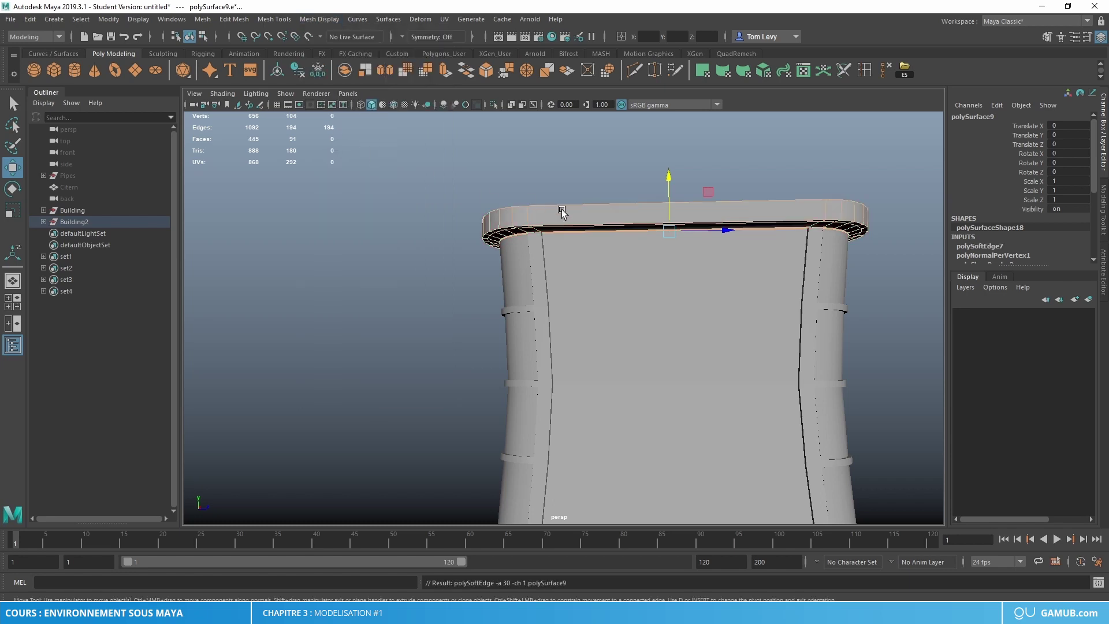
pyautogui.moveTo(562, 210); pyautogui.dragTo(617, 164, button='right')
pyautogui.click(601, 218)
pyautogui.keyDown('alt'); pyautogui.moveTo(601, 218); pyautogui.dragTo(566, 290); pyautogui.keyUp('alt')
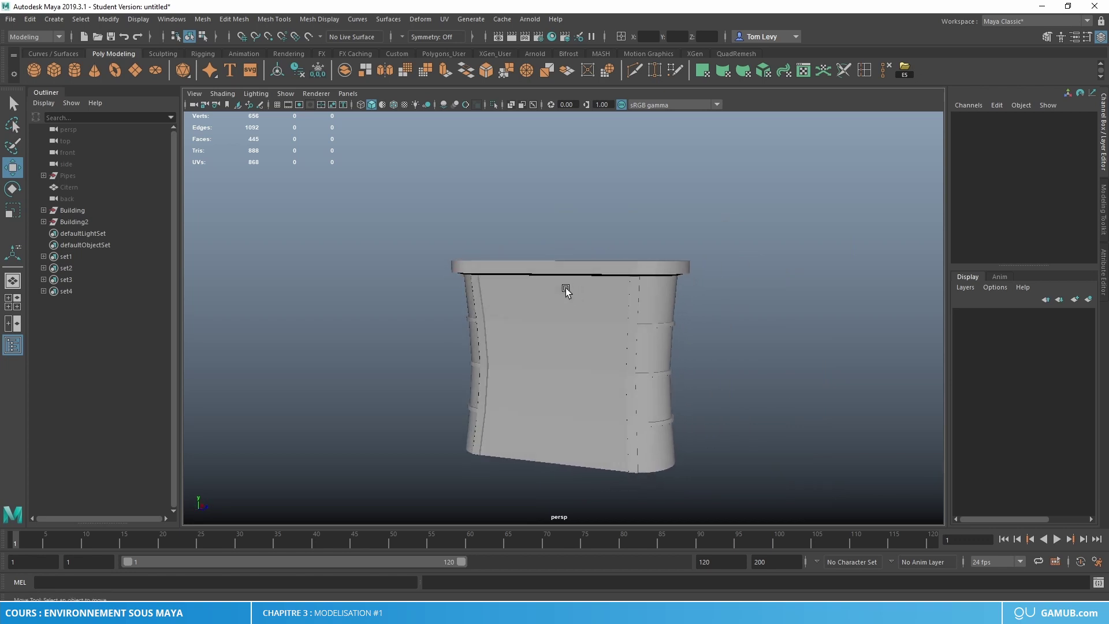
# Group all building pieces and clean up the group with a centred pivot, frozen transformations and no construction history.
pyautogui.moveTo(364, 205); pyautogui.dragTo(755, 508)
pyautogui.hotkey('ctrl', 'g')
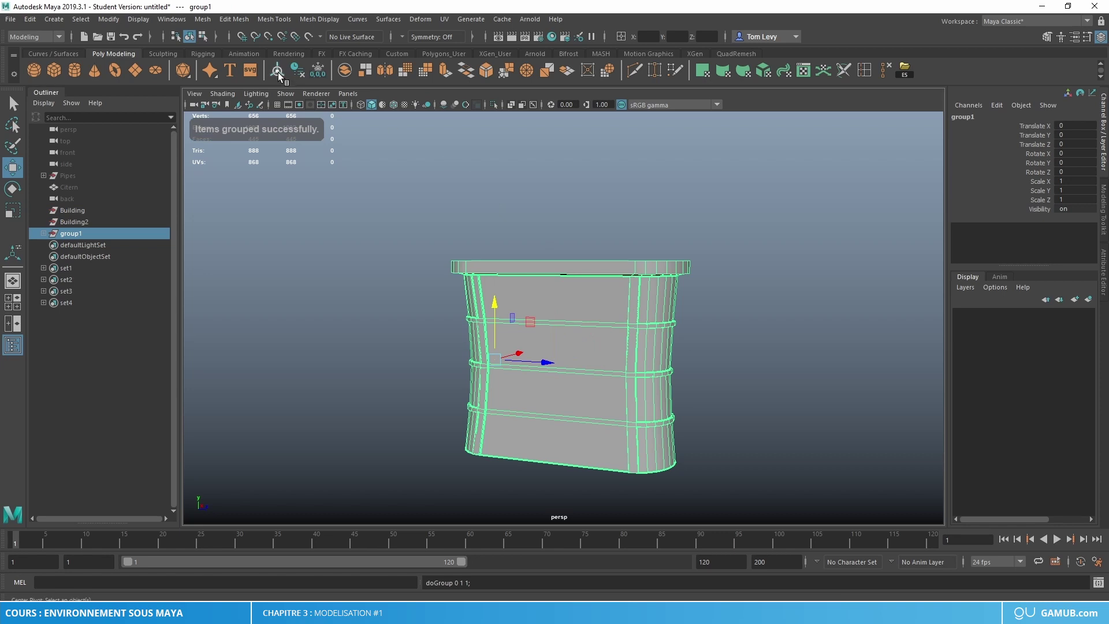
pyautogui.click(278, 72)
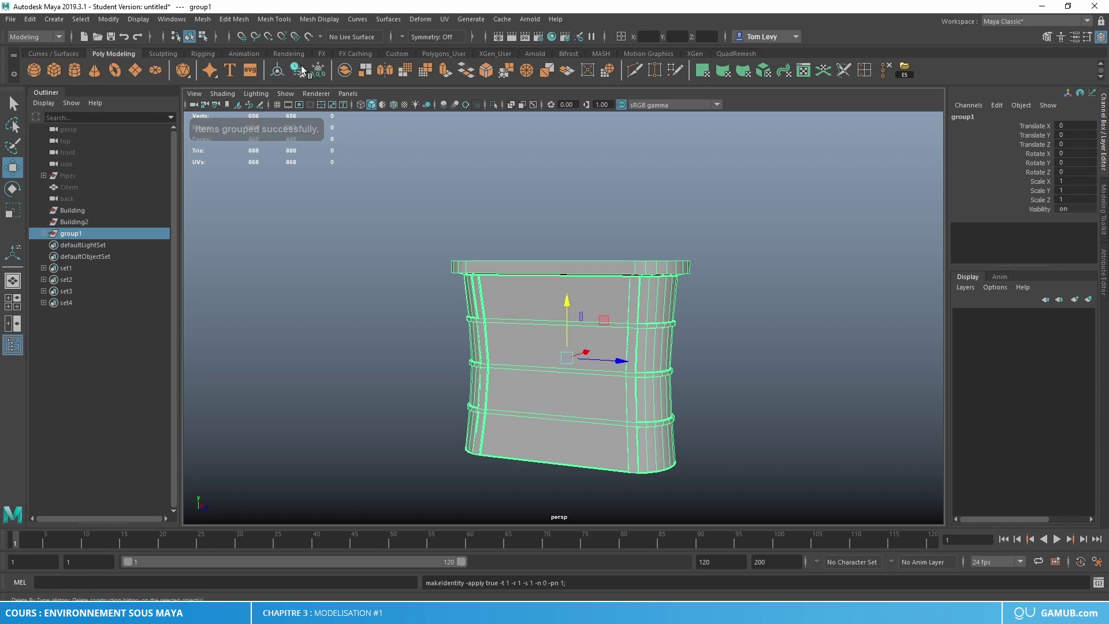
# Delete the empty Building and Building2 groups and rename the new group Building.
pyautogui.click(88, 210)
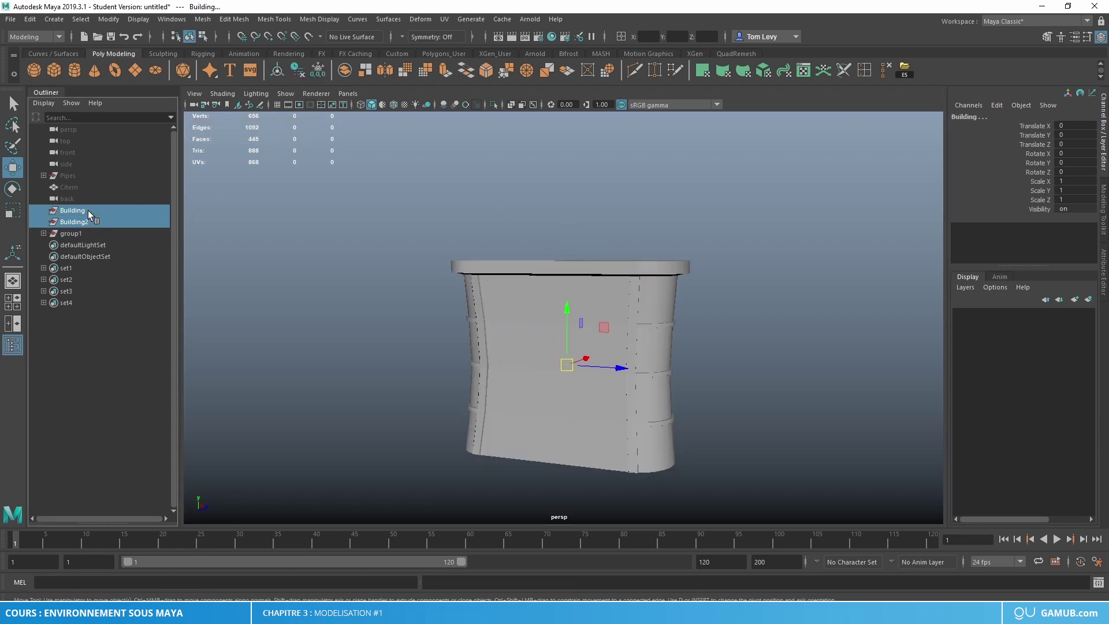
pyautogui.press('Delete')
pyautogui.doubleClick(72, 210)
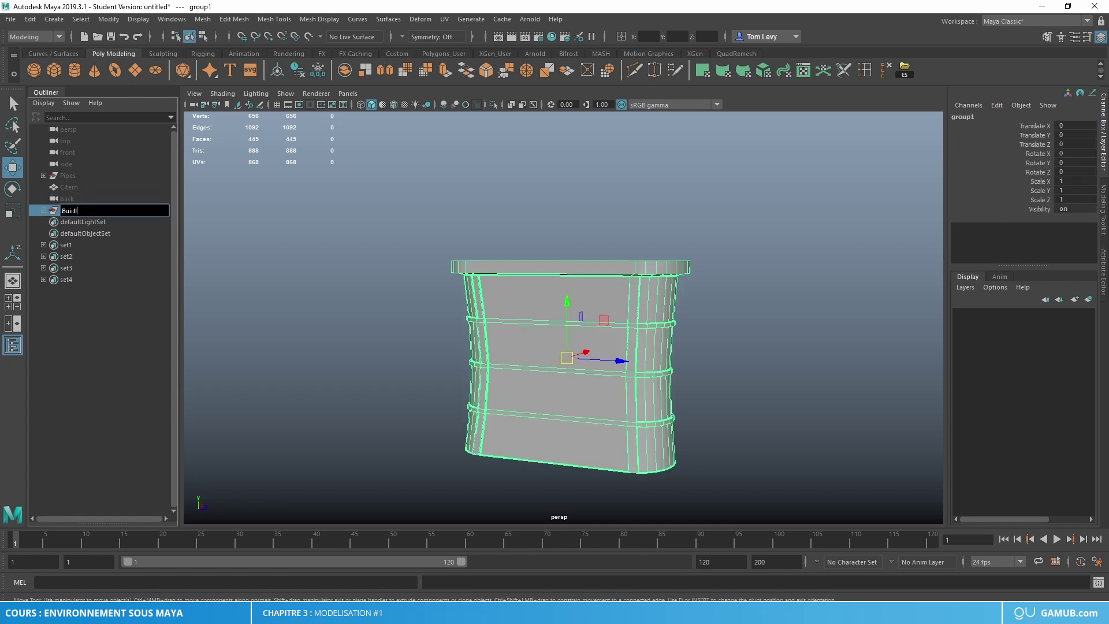
pyautogui.press('Return')
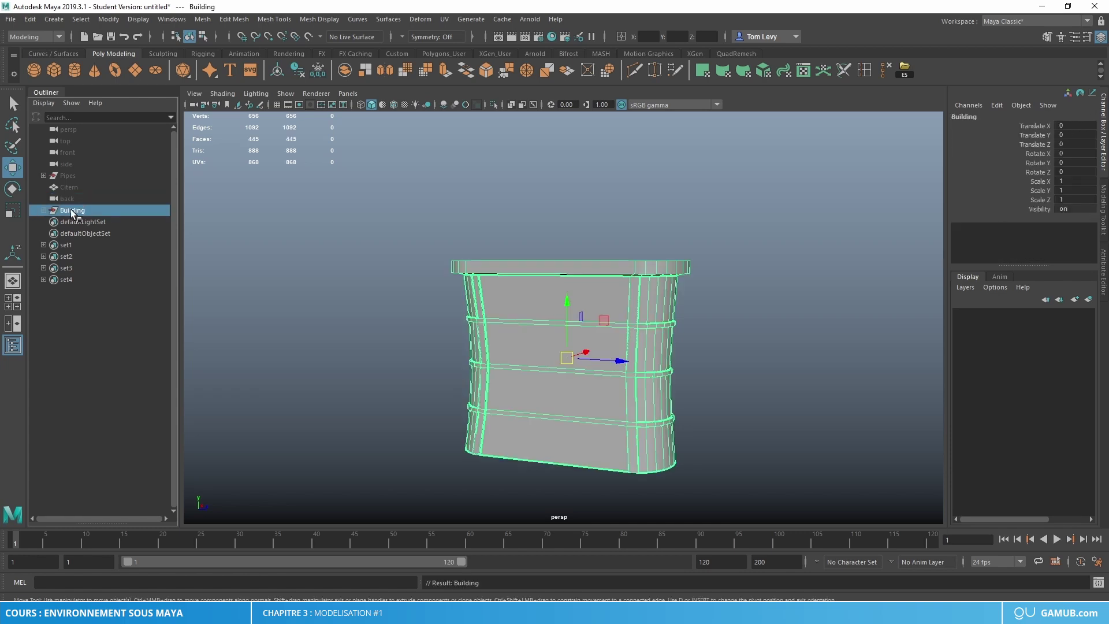
# Rename the front panel in the Building group Face_avant and the roof piece Toit.
pyautogui.click(44, 211)
pyautogui.click(96, 222)
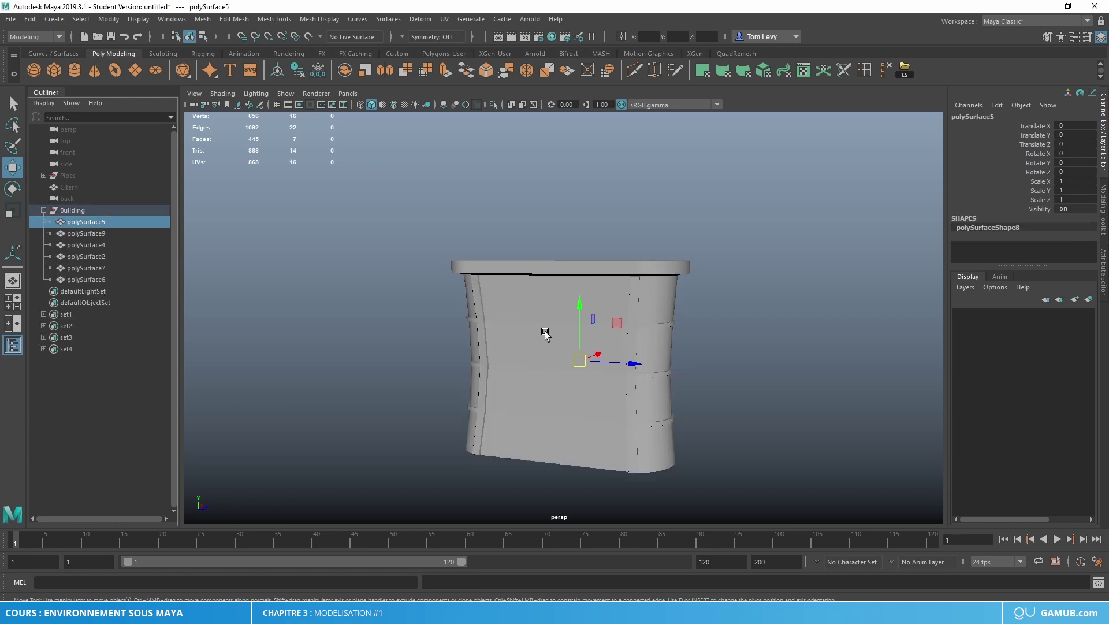
pyautogui.keyDown('alt'); pyautogui.moveTo(582, 341); pyautogui.dragTo(346, 347); pyautogui.keyUp('alt')
pyautogui.doubleClick(88, 222)
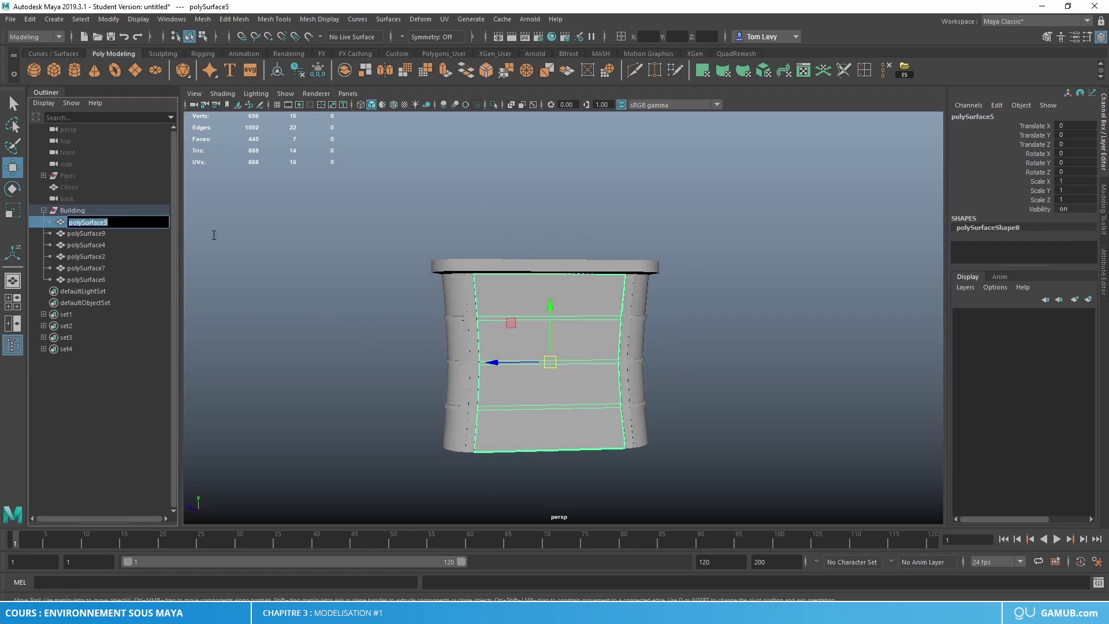
pyautogui.write('Face avant')
pyautogui.press('Return')
pyautogui.doubleClick(106, 232)
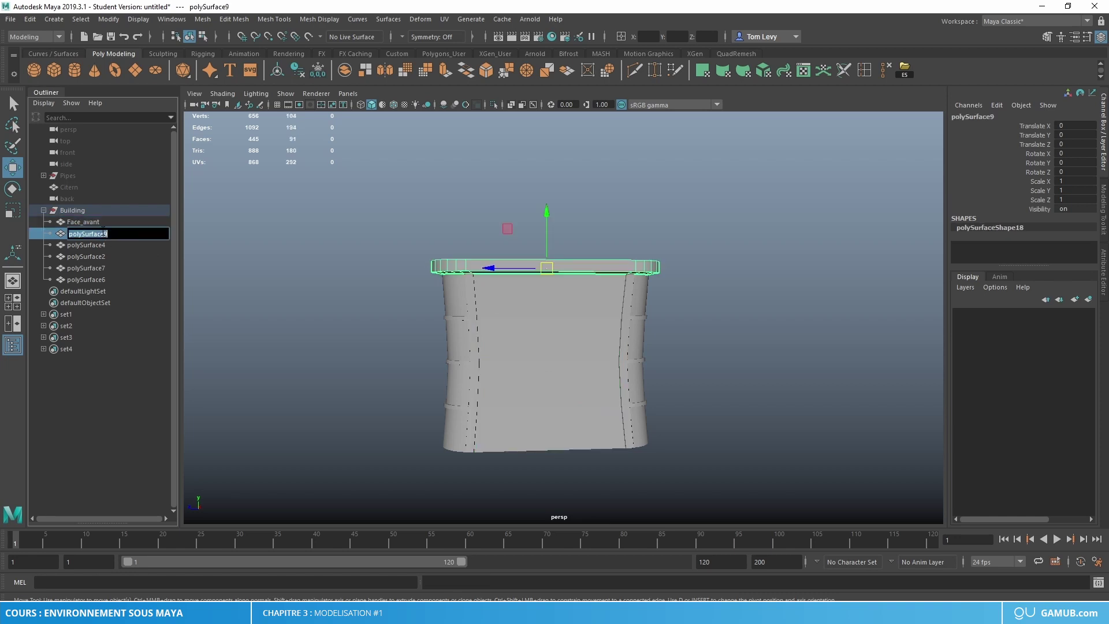
pyautogui.write('Toit')
pyautogui.press('Return')
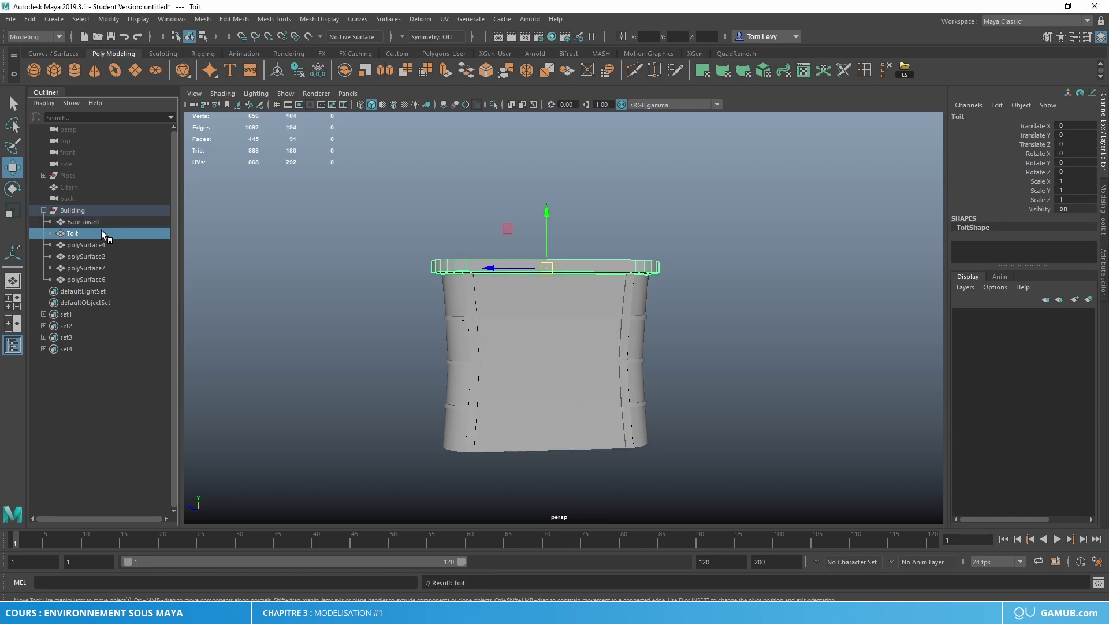
# Rename the building's two rounded end pieces Fenetre_gauche and Fenetre_Droite.
pyautogui.click(95, 244)
pyautogui.doubleClick(95, 244)
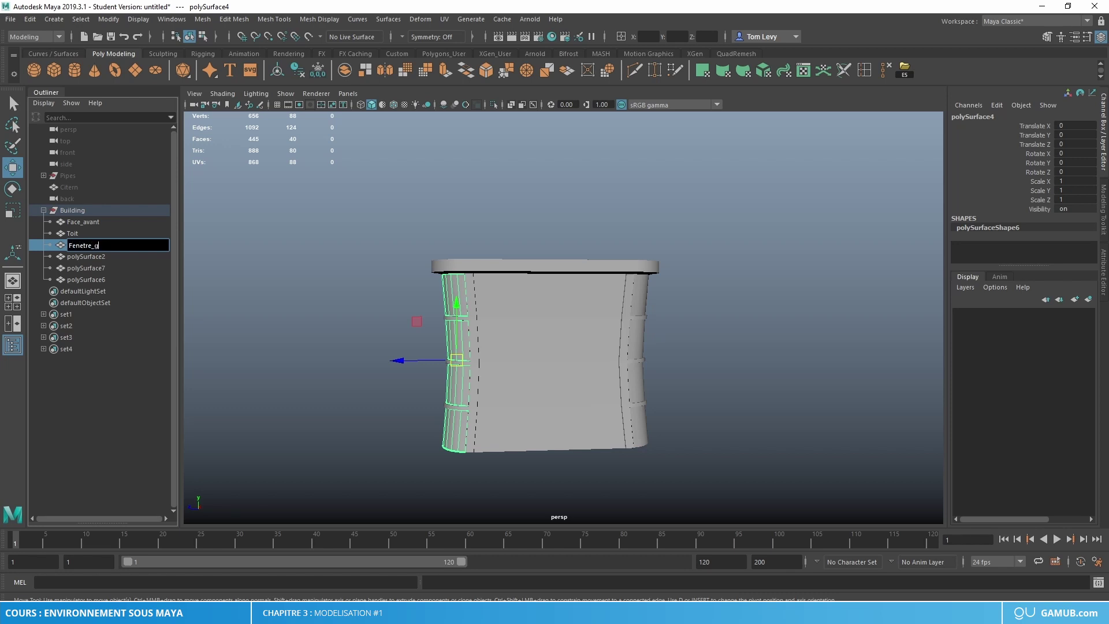
pyautogui.write('Fenetre_gauche')
pyautogui.press('Return')
pyautogui.doubleClick(87, 256)
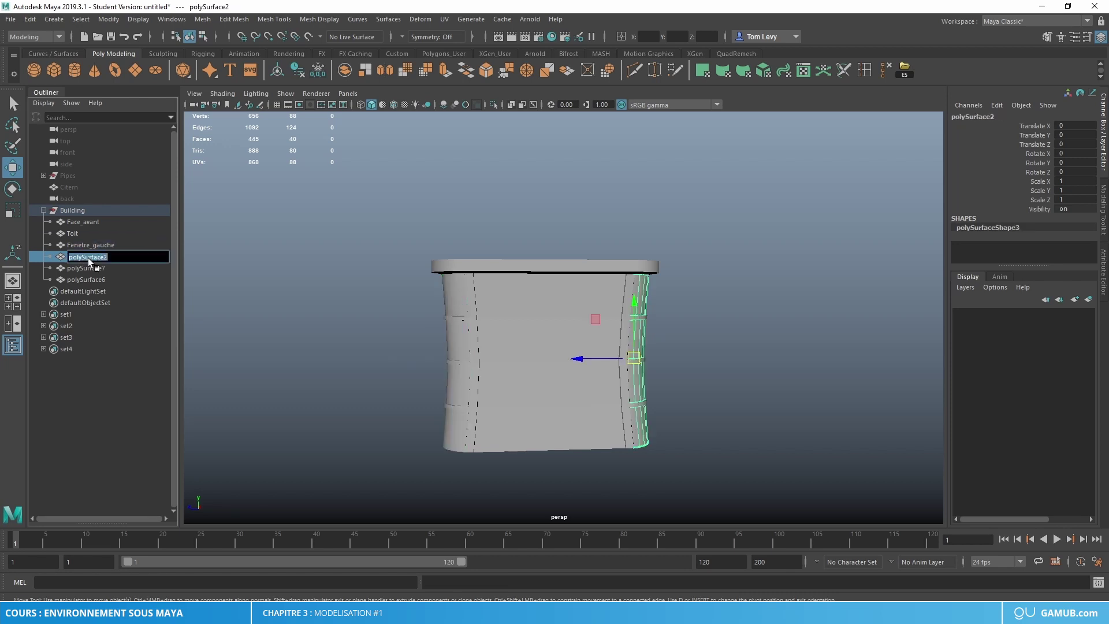
pyautogui.write('Fenetre_Droite')
pyautogui.press('Return')
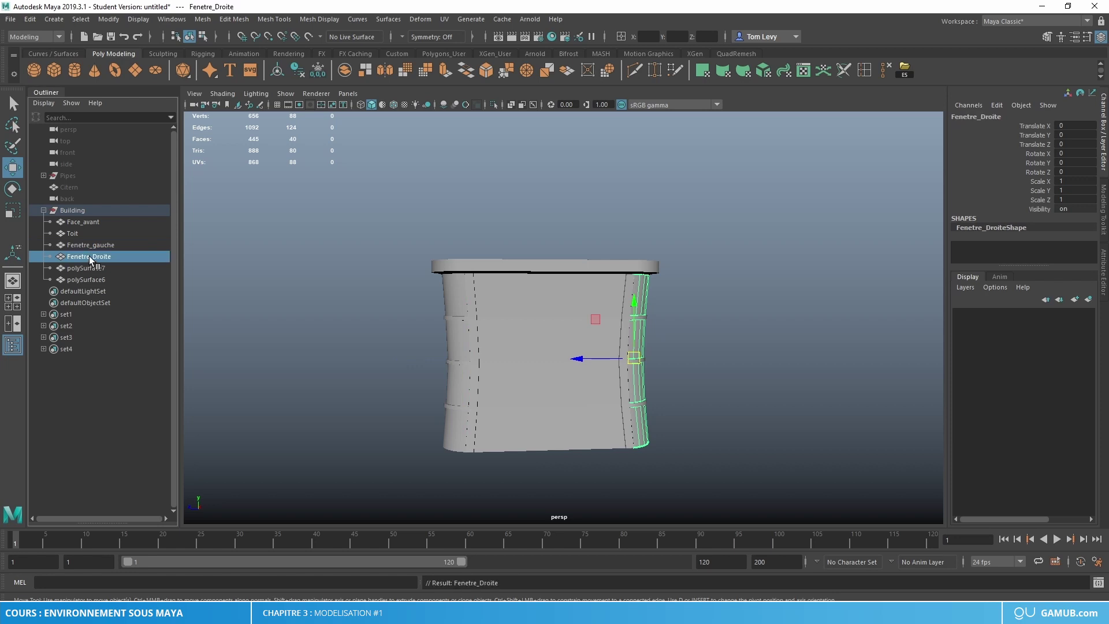
# Rename the raised trim piece Rebords and the back panel Face_arrière, and collapse the Building group.
pyautogui.doubleClick(88, 268)
pyautogui.write('Rebords')
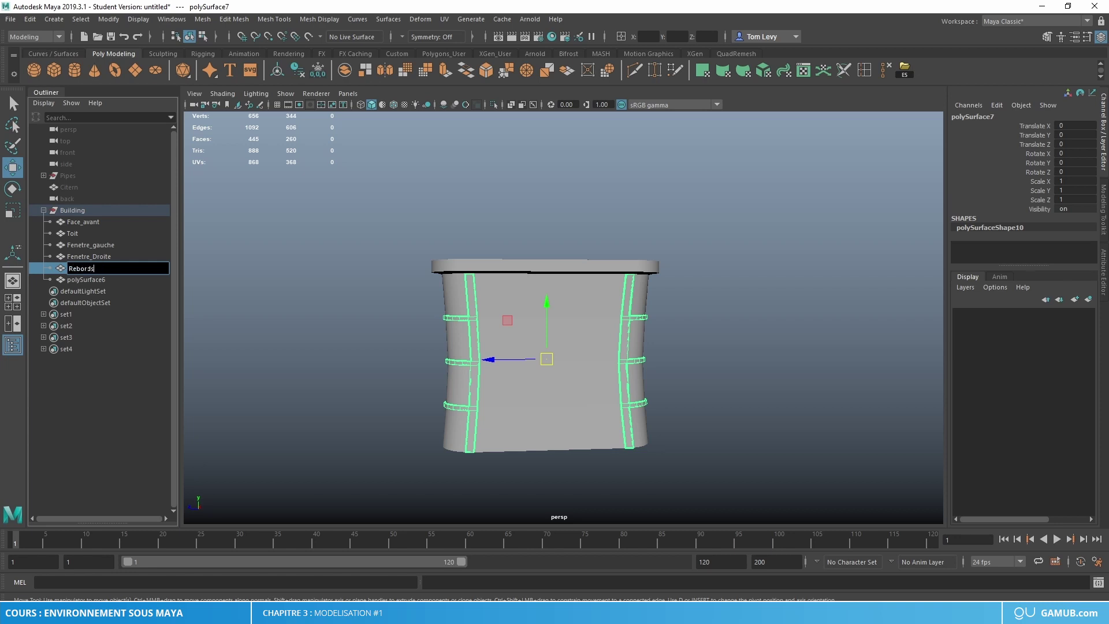
pyautogui.press('Return')
pyautogui.doubleClick(86, 279)
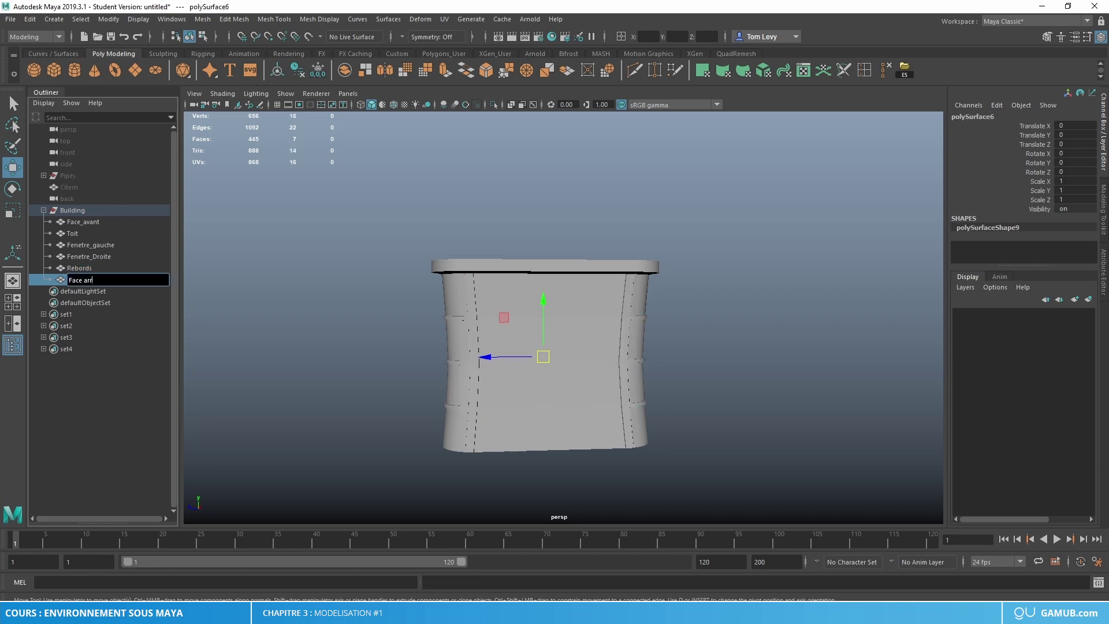
pyautogui.write('Face arrère')
pyautogui.press('Return')
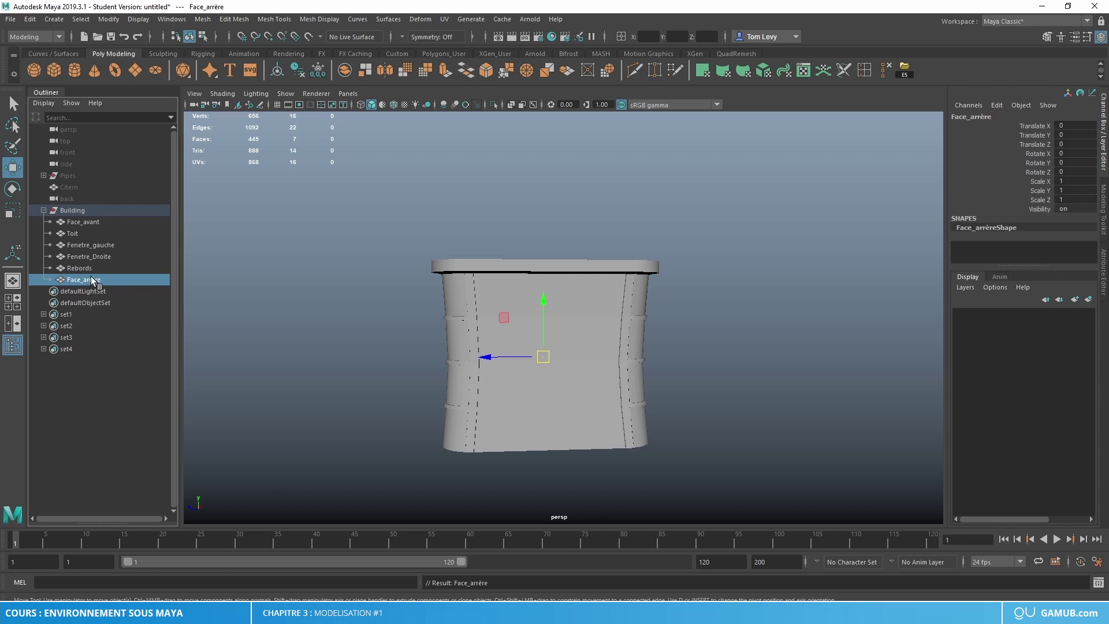
pyautogui.doubleClick(92, 280)
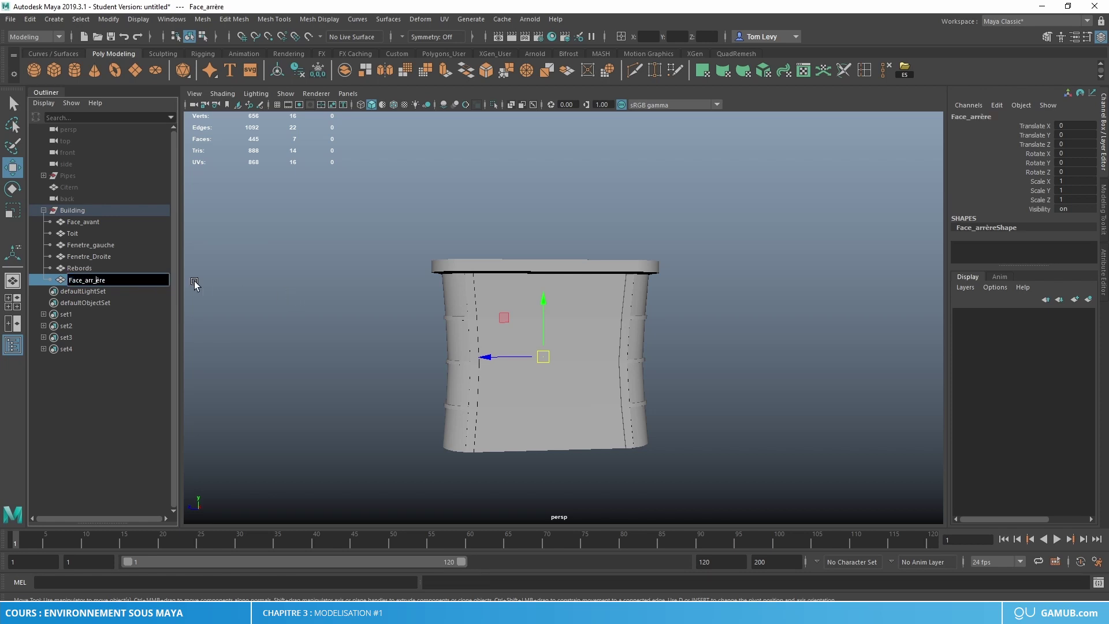
pyautogui.press('Return')
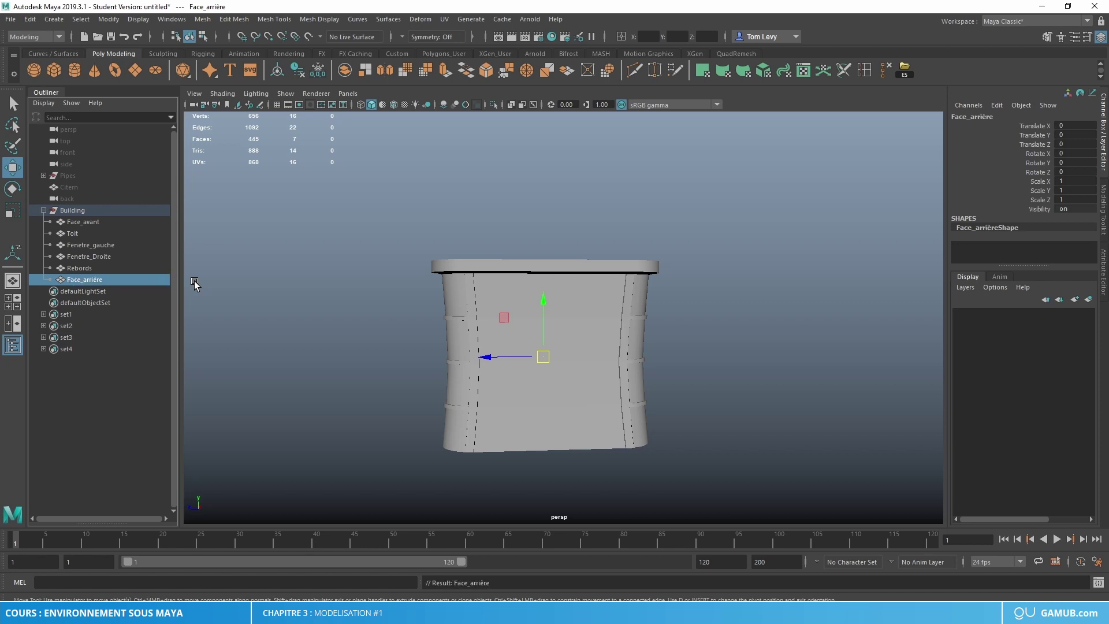
pyautogui.click(43, 210)
# Unhide Pipes and Citern, and place Citern beside the building at Translate Z 510.763 with a uniform scale of 7.681.
pyautogui.click(75, 175)
pyautogui.click(70, 184)
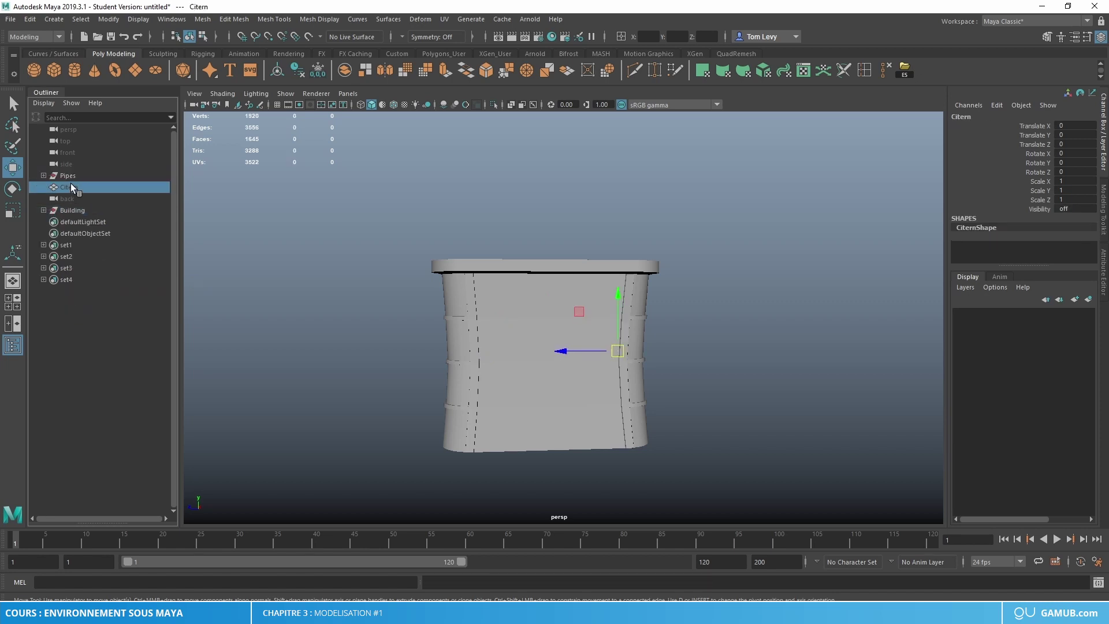
pyautogui.hotkey('shift', 'h')
pyautogui.moveTo(533, 338); pyautogui.dragTo(486, 304)
pyautogui.press('r')
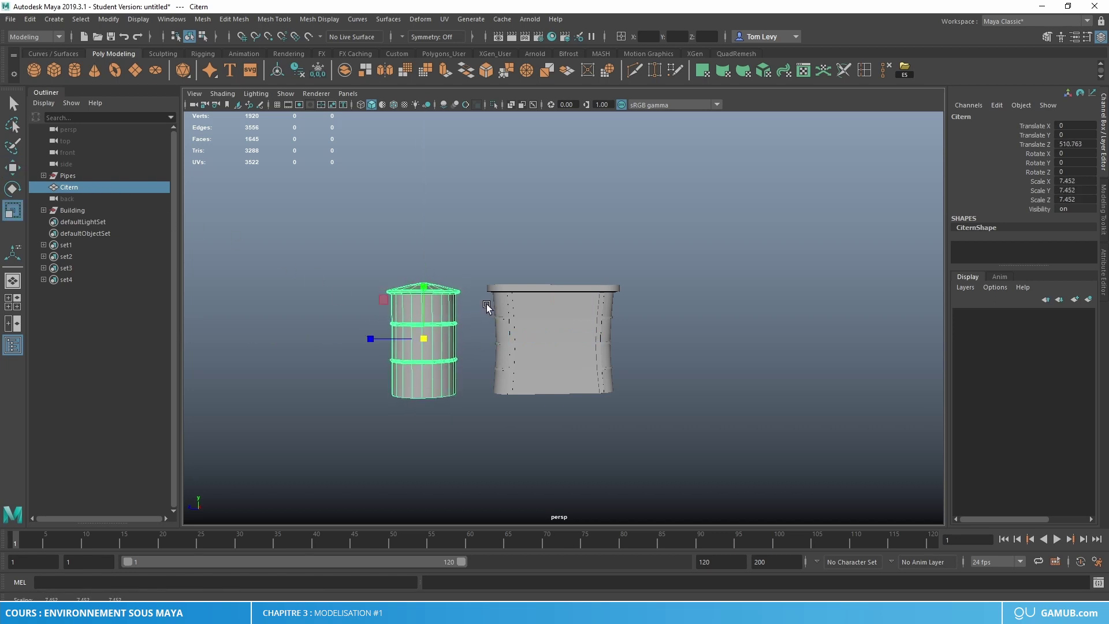
pyautogui.moveTo(420, 334); pyautogui.dragTo(312, 361)
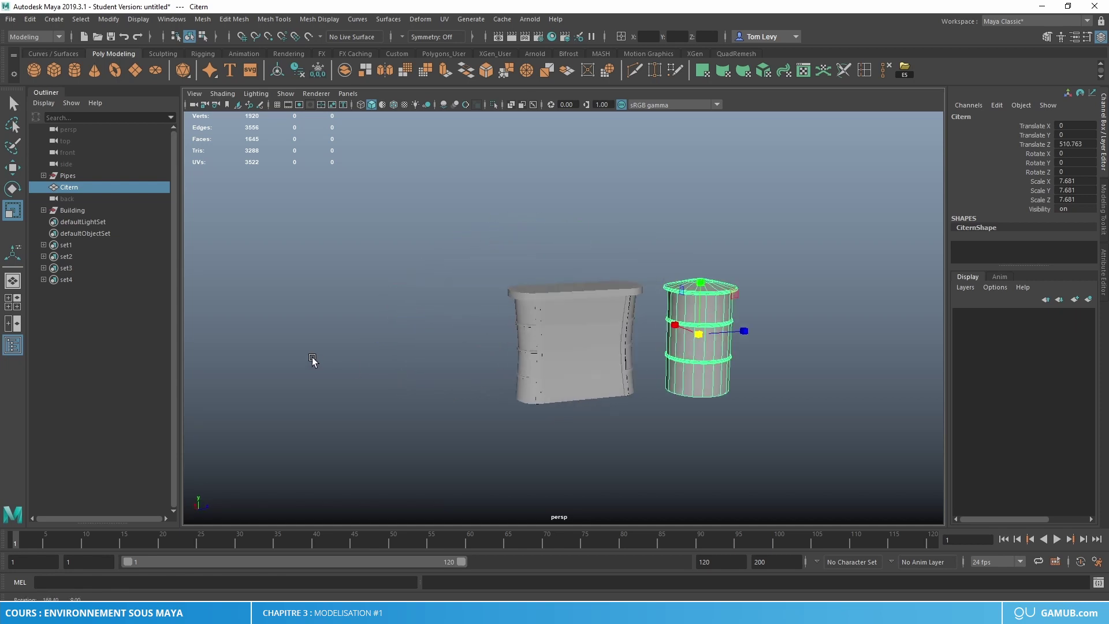
# Move the Pipes group to the building's other side at Translate Z -271.92 and scale it uniformly to 13.059.
pyautogui.keyDown('alt'); pyautogui.moveTo(450, 334); pyautogui.dragTo(309, 268, button='middle'); pyautogui.keyUp('alt')
pyautogui.click(87, 175)
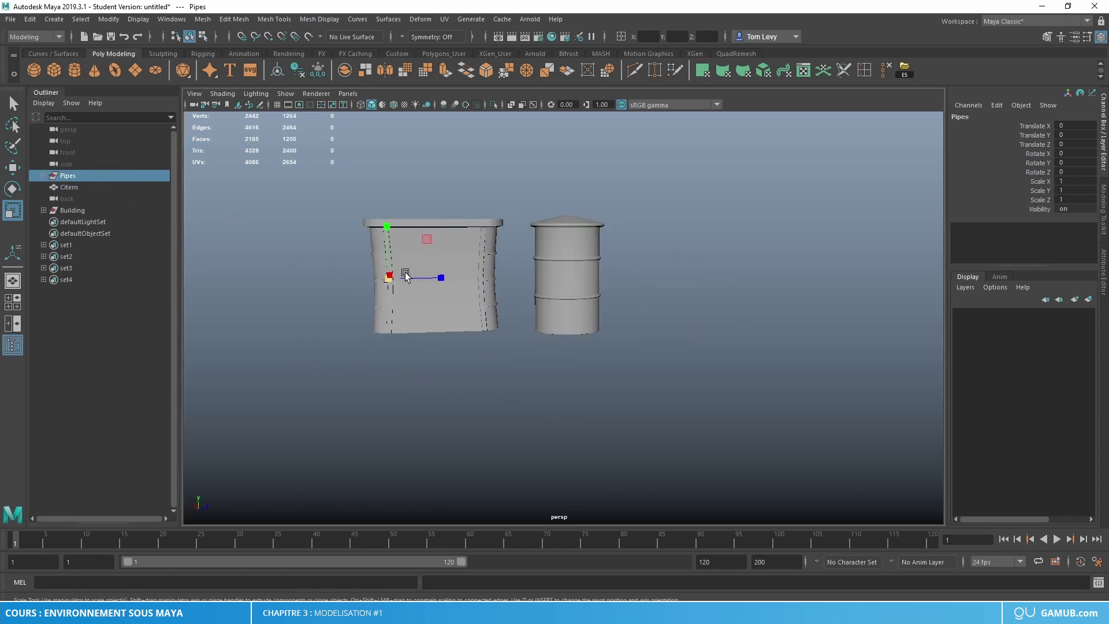
pyautogui.press('w')
pyautogui.moveTo(440, 282); pyautogui.dragTo(379, 345)
pyautogui.press('r')
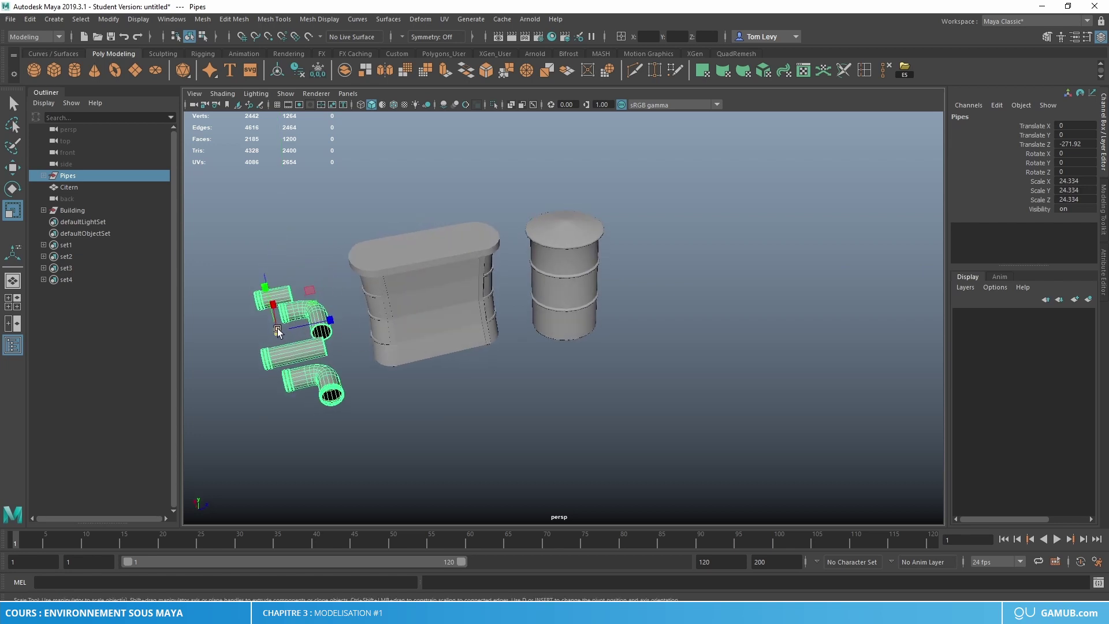
pyautogui.moveTo(278, 328); pyautogui.dragTo(218, 346)
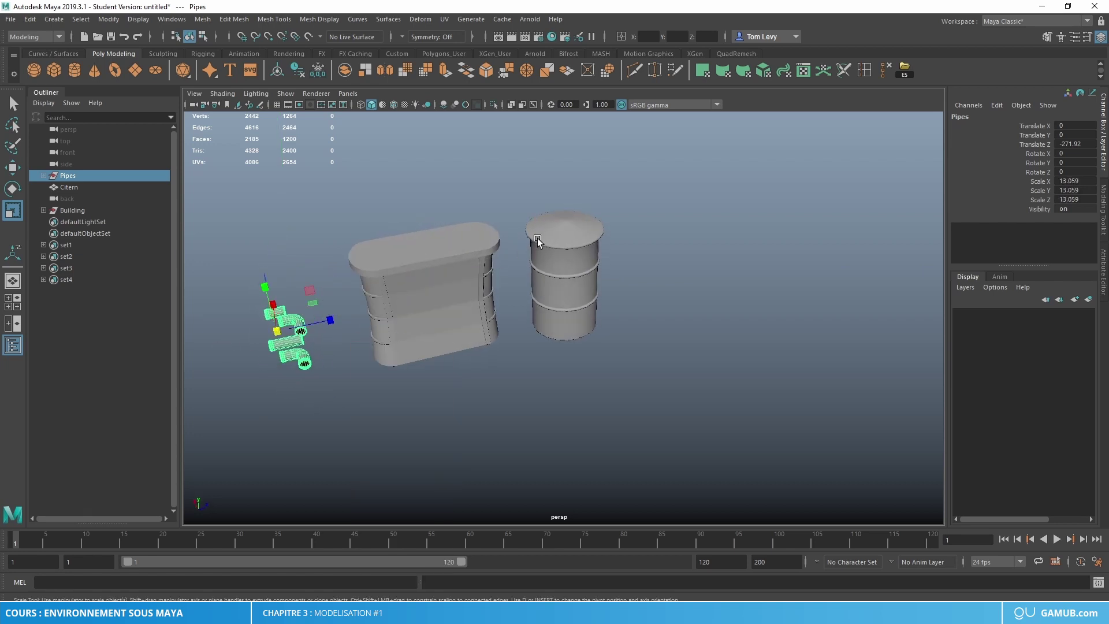
# Select the four individual pipe pieces and move them slightly closer to the building, to Translate Z 2.933.
pyautogui.click(673, 261)
pyautogui.keyDown('alt'); pyautogui.moveTo(695, 270); pyautogui.dragTo(477, 389); pyautogui.keyUp('alt')
pyautogui.moveTo(344, 268); pyautogui.dragTo(441, 386)
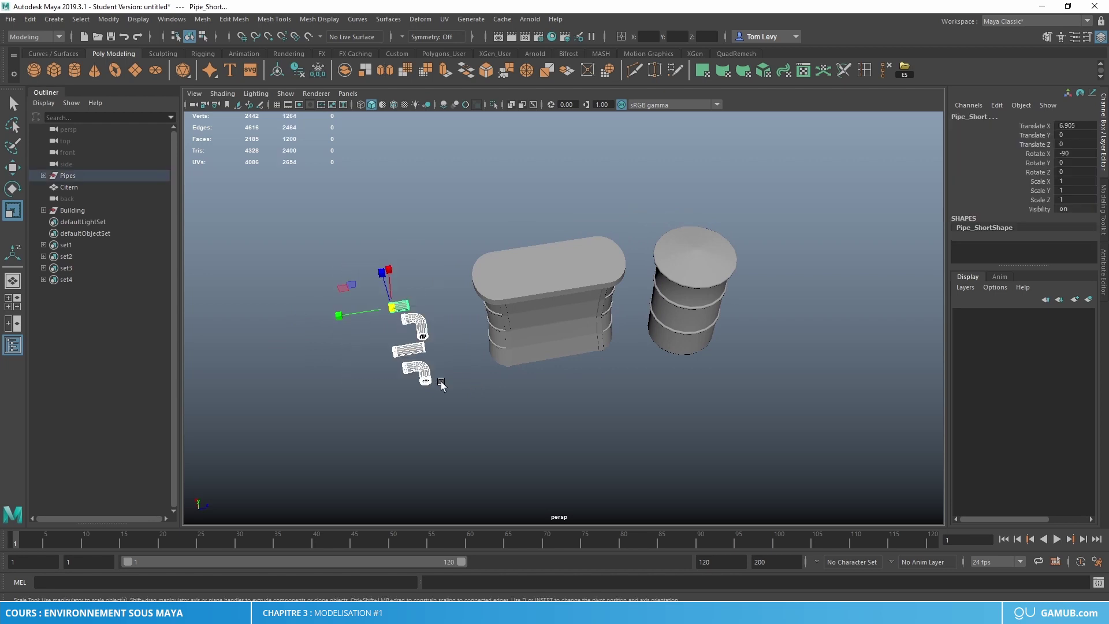
pyautogui.press('w')
pyautogui.moveTo(415, 303); pyautogui.dragTo(429, 305)
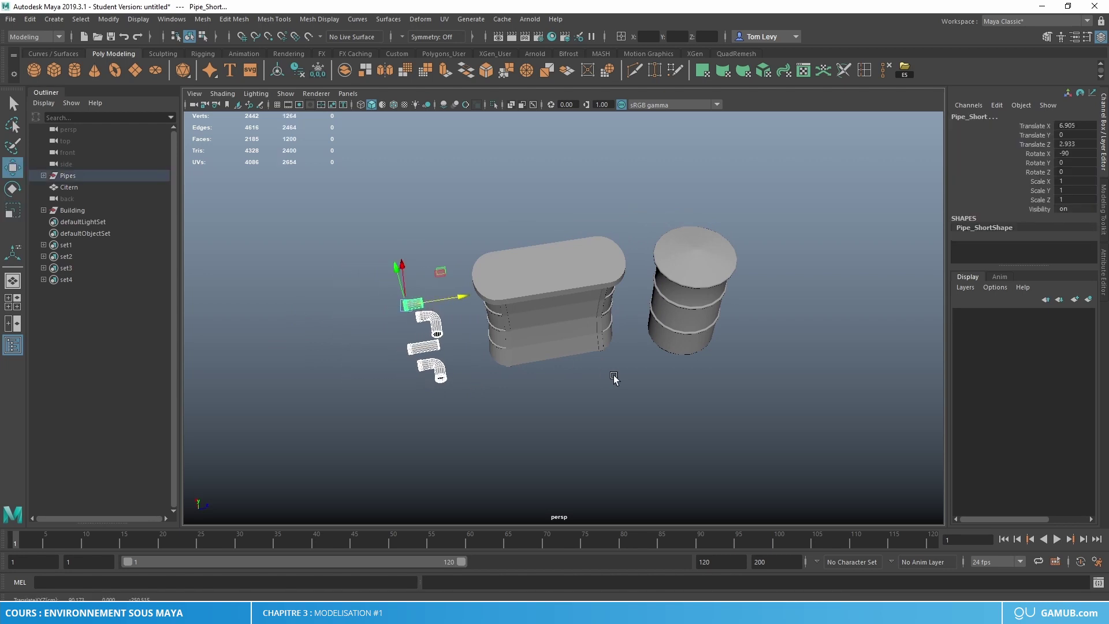
pyautogui.click(631, 401)
# Examine the pipes, building and tank side by side from several angles.
pyautogui.keyDown('alt'); pyautogui.moveTo(630, 401); pyautogui.dragTo(623, 366); pyautogui.keyUp('alt')
pyautogui.keyDown('alt'); pyautogui.moveTo(623, 366); pyautogui.dragTo(745, 390, button='right'); pyautogui.keyUp('alt')
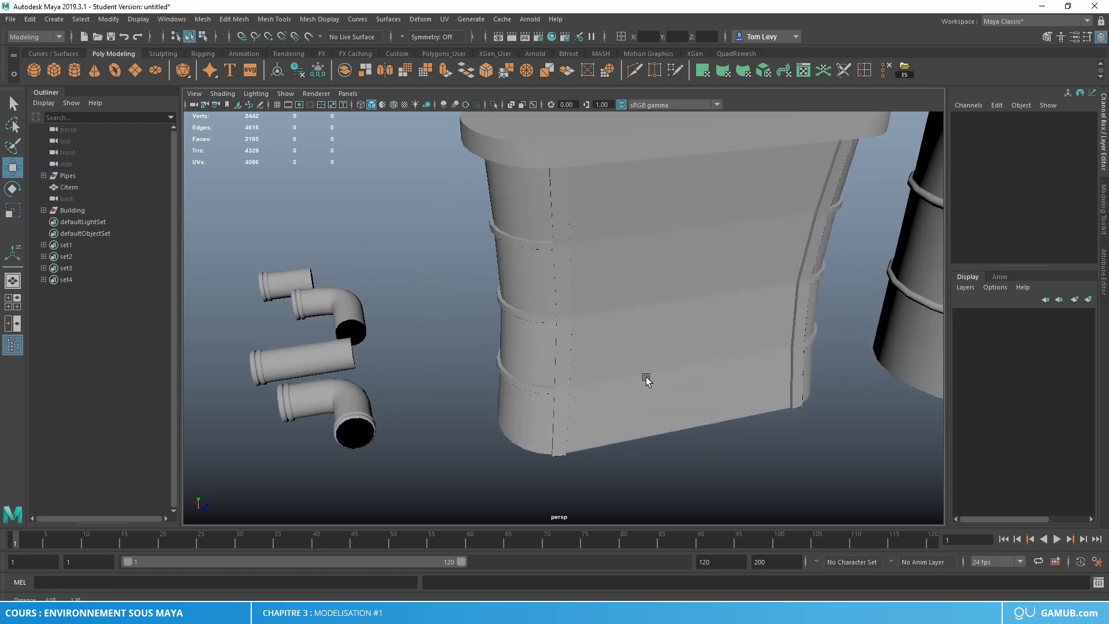
pyautogui.keyDown('alt'); pyautogui.moveTo(646, 379); pyautogui.dragTo(660, 373); pyautogui.keyUp('alt')
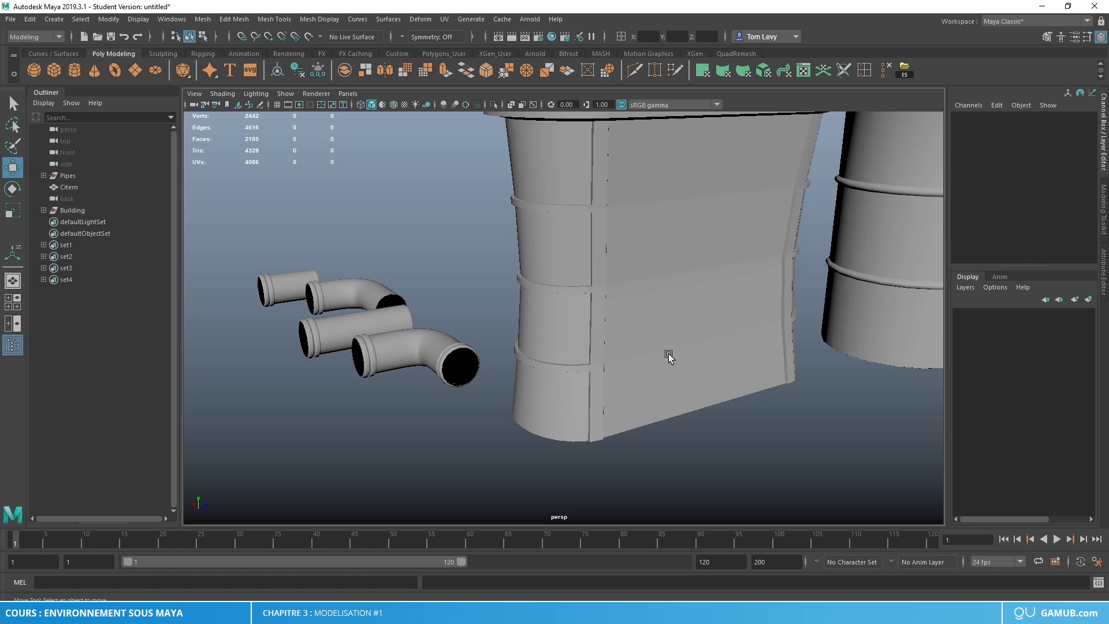
pyautogui.scroll(-3, 669, 356)
pyautogui.keyDown('alt'); pyautogui.moveTo(659, 364); pyautogui.dragTo(621, 358); pyautogui.keyUp('alt')
pyautogui.keyDown('alt'); pyautogui.moveTo(743, 374); pyautogui.dragTo(704, 394); pyautogui.keyUp('alt')
pyautogui.keyDown('alt'); pyautogui.moveTo(704, 394); pyautogui.dragTo(654, 391, button='middle'); pyautogui.keyUp('alt')
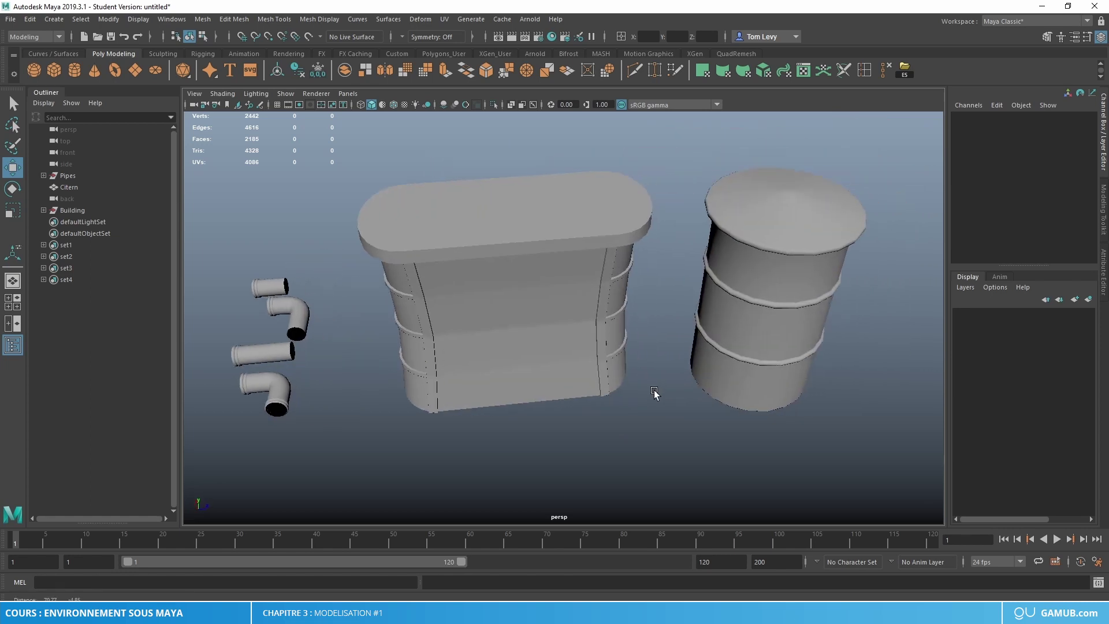
pyautogui.keyDown('alt'); pyautogui.moveTo(654, 393); pyautogui.dragTo(710, 369); pyautogui.keyUp('alt')
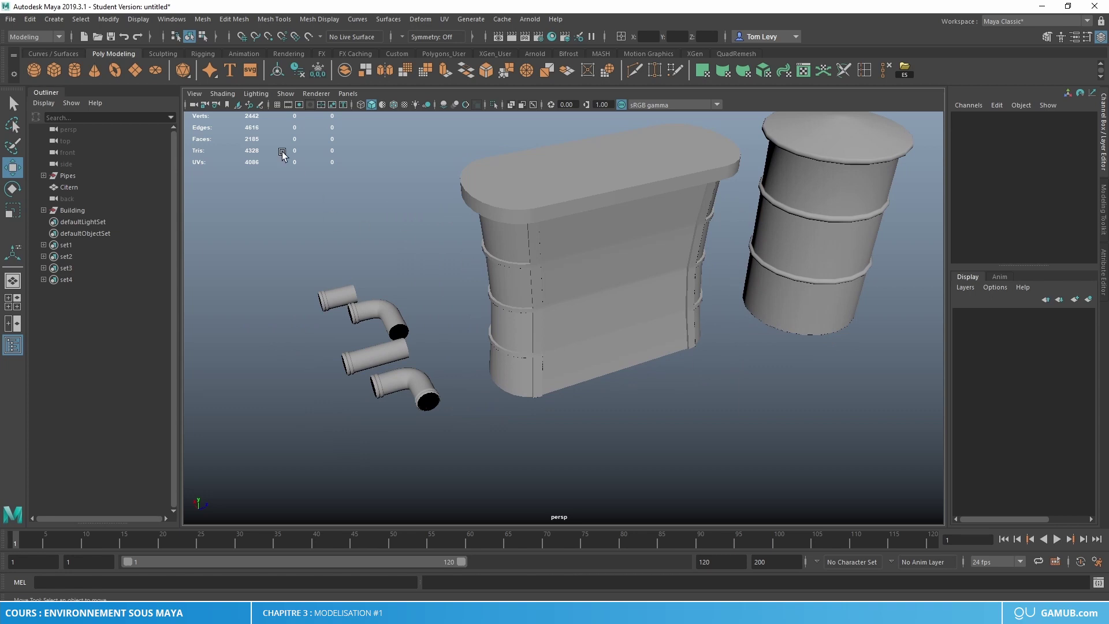